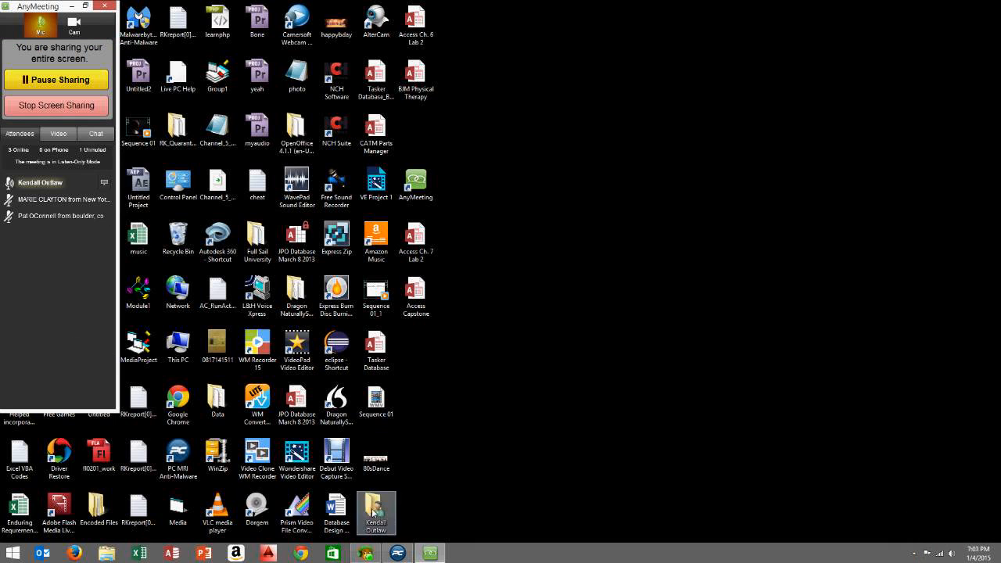
Start Access and create a blank desktop database named IBM, overwriting the existing IBM file
{"action": "left_click", "coordinate": [172, 553]}
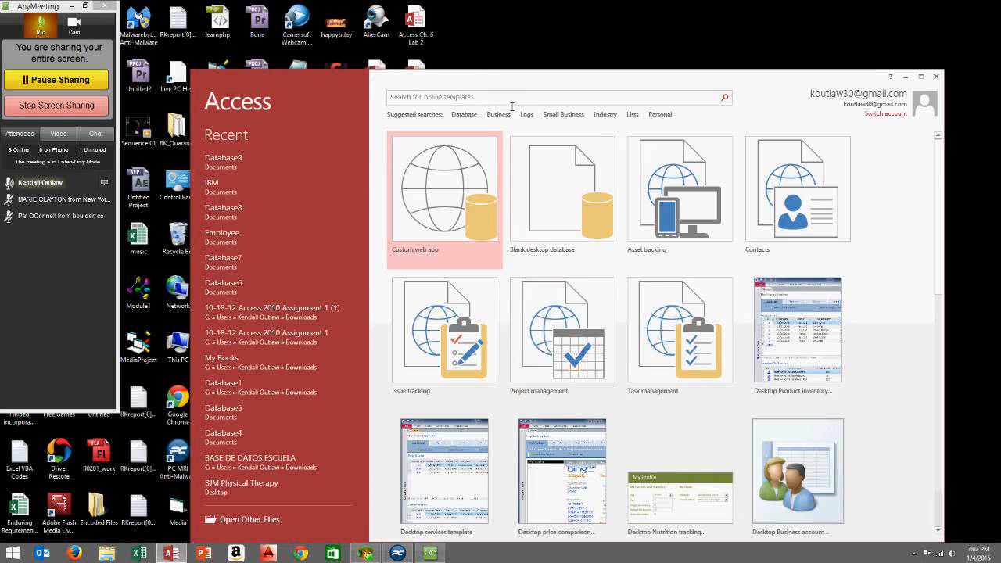
{"action": "left_click_drag", "start_coordinate": [486, 87], "coordinate": [446, 60]}
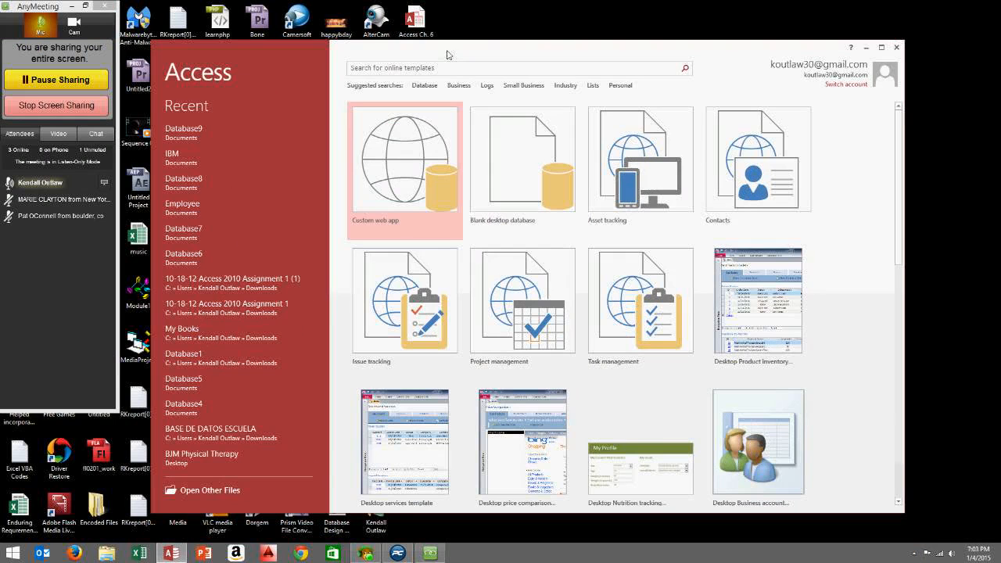
{"action": "left_click", "coordinate": [513, 158]}
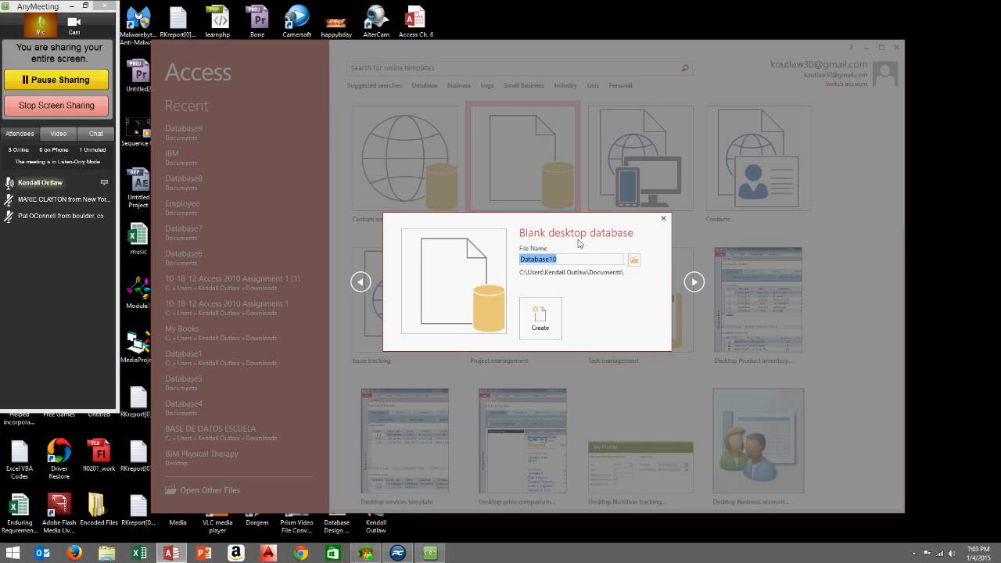
{"action": "key", "text": "BackSpace"}
{"action": "left_click", "coordinate": [550, 324]}
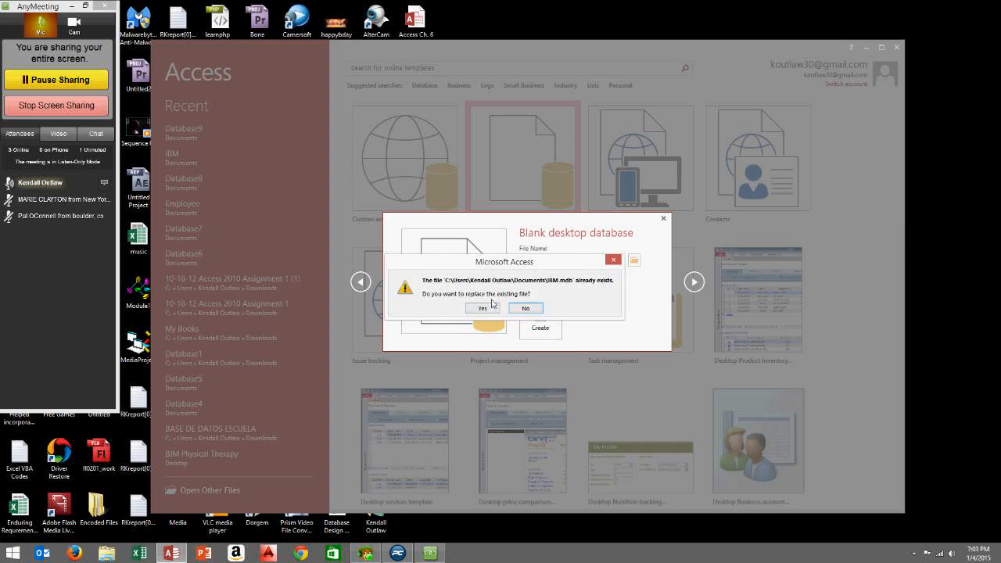
{"action": "left_click", "coordinate": [489, 308]}
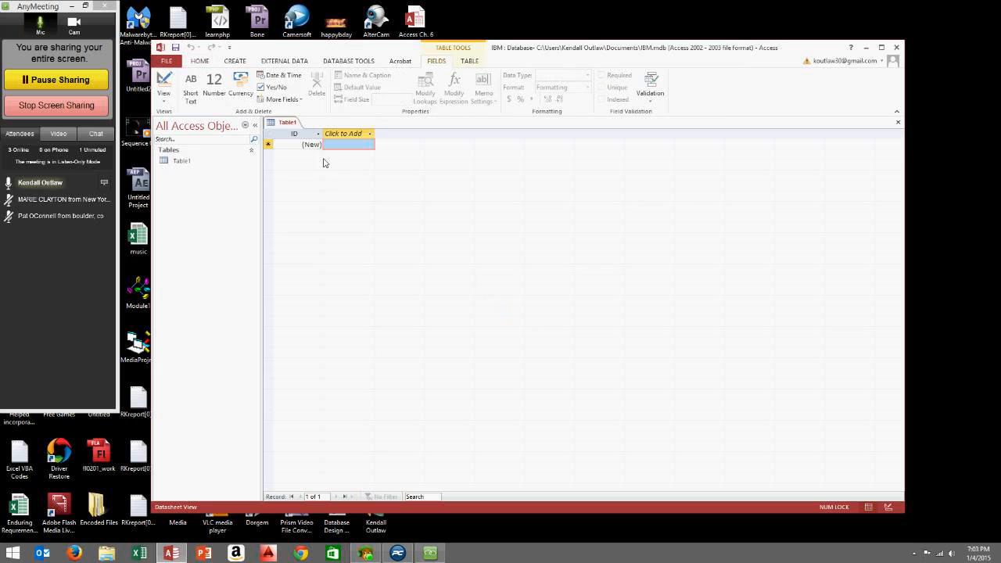
Reposition the Access window and maximize it so the IBM database fills the screen
{"action": "left_click_drag", "start_coordinate": [315, 44], "coordinate": [291, 33]}
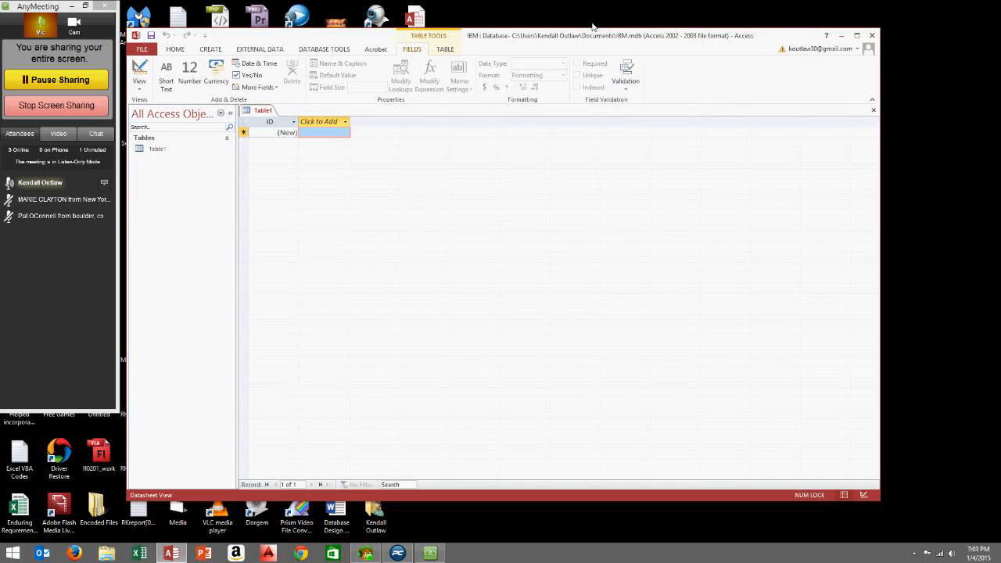
{"action": "left_click", "coordinate": [857, 35]}
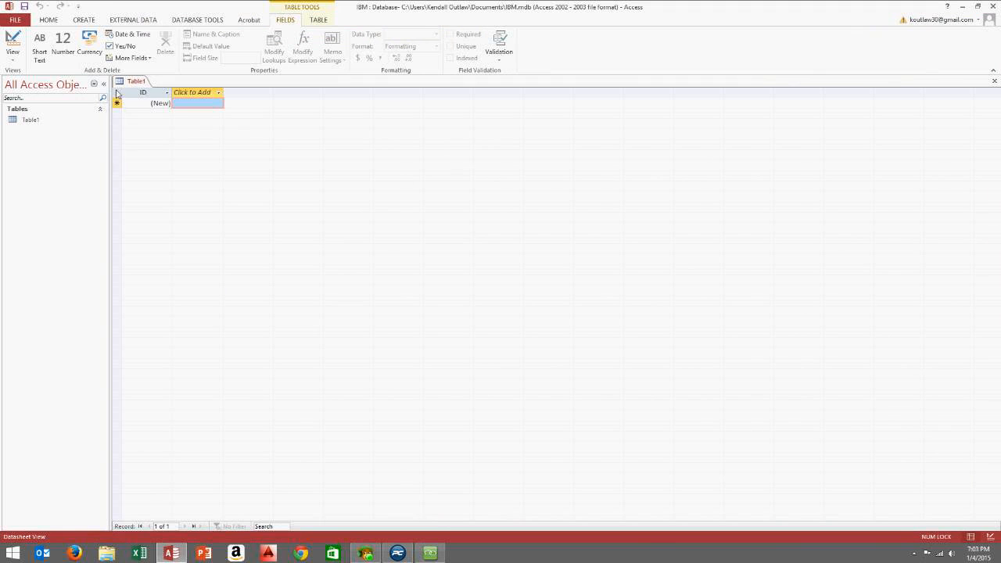
{"action": "left_click_drag", "start_coordinate": [110, 6], "coordinate": [229, 30]}
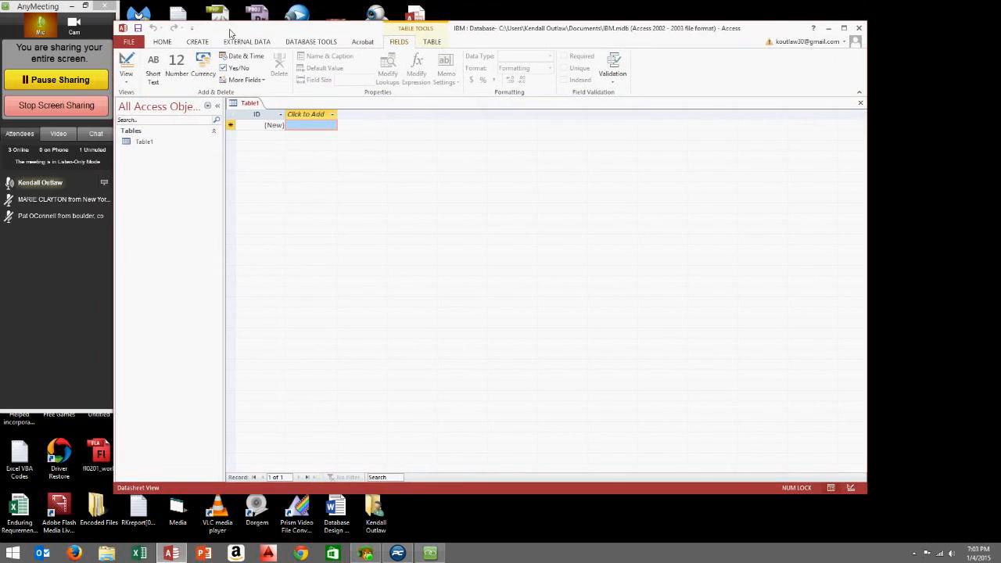
{"action": "left_click", "coordinate": [842, 29]}
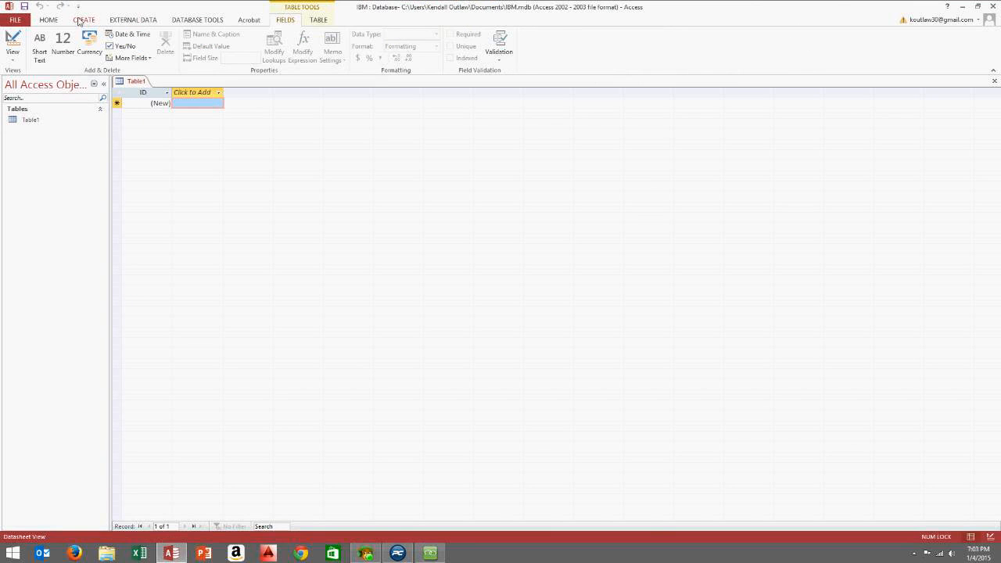
Start a new table in Design View with Last_Name, First_Name and Department fields
{"action": "left_click", "coordinate": [82, 20]}
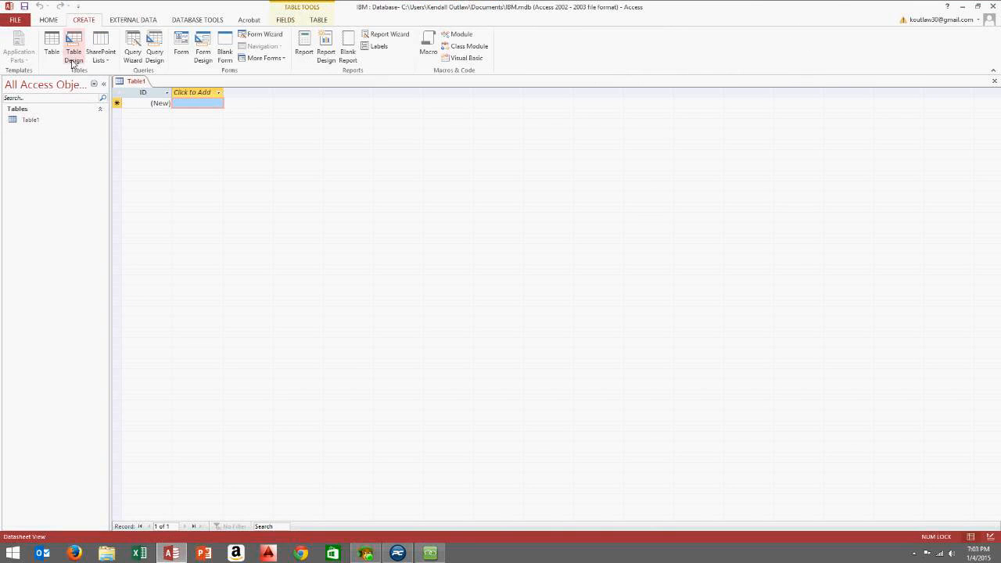
{"action": "left_click", "coordinate": [74, 52]}
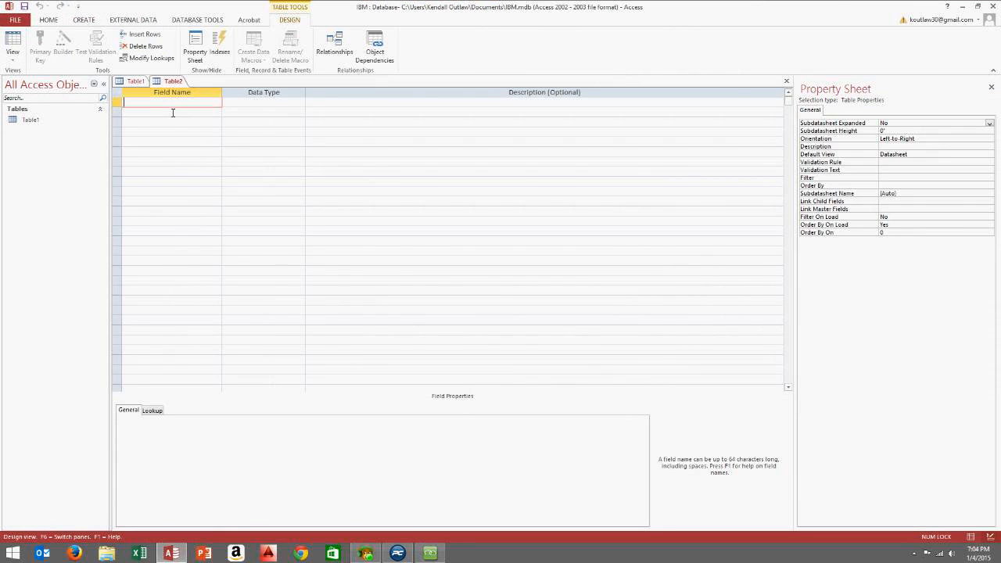
{"action": "type", "text": "Lan"}
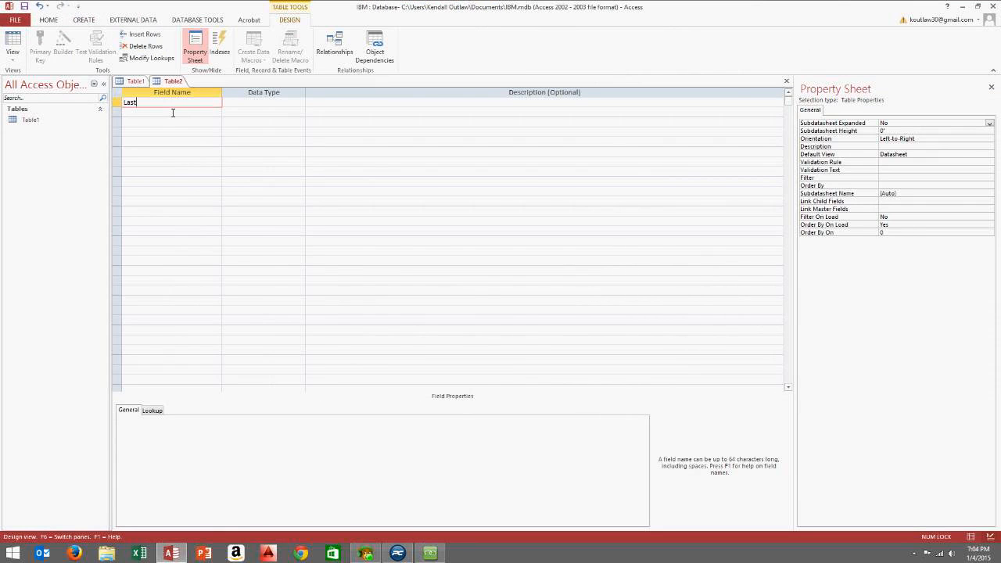
{"action": "type", "text": "t_Name"}
{"action": "key", "text": "Tab"}
{"action": "left_click", "coordinate": [170, 115]}
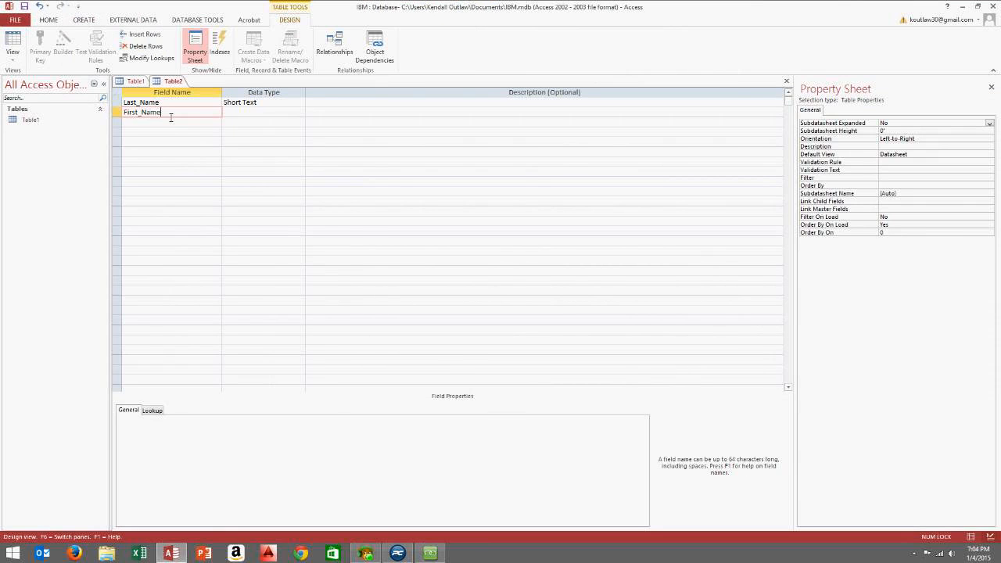
{"action": "type", "text": "First_Name"}
{"action": "key", "text": "Tab"}
{"action": "left_click", "coordinate": [174, 123]}
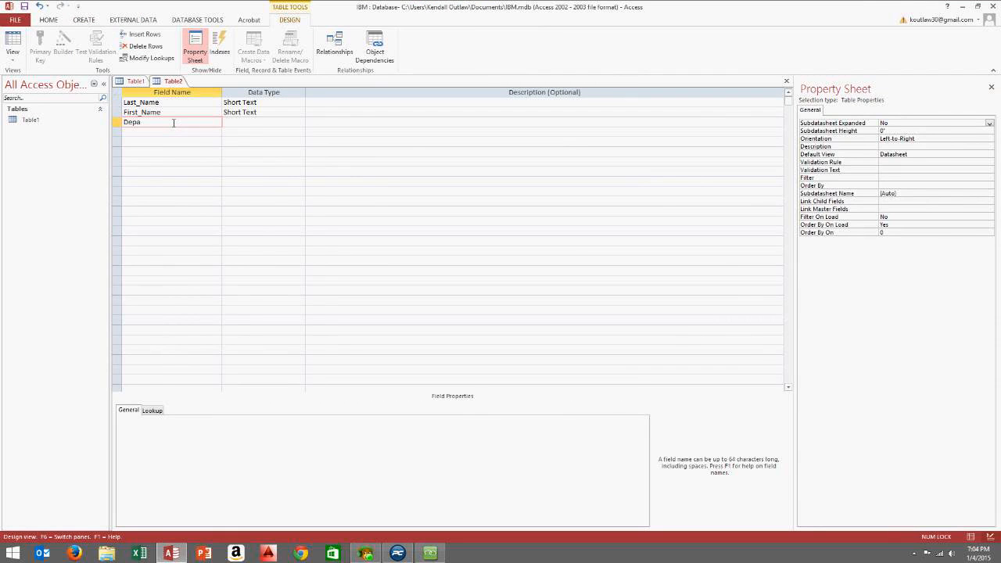
{"action": "type", "text": "tment"}
{"action": "left_click", "coordinate": [165, 136]}
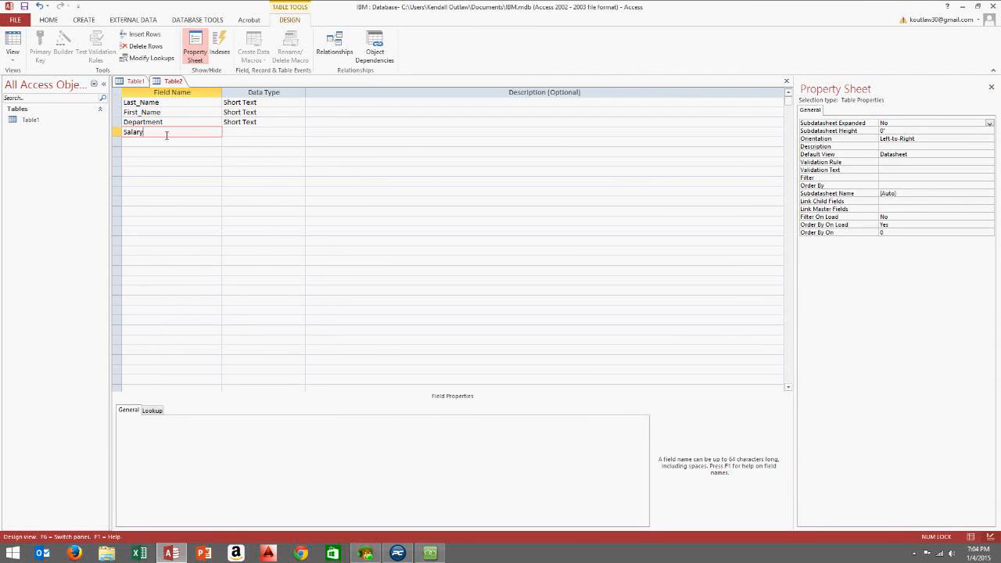
Set the Salary field's data type to Currency and close the table design
{"action": "left_click", "coordinate": [266, 132]}
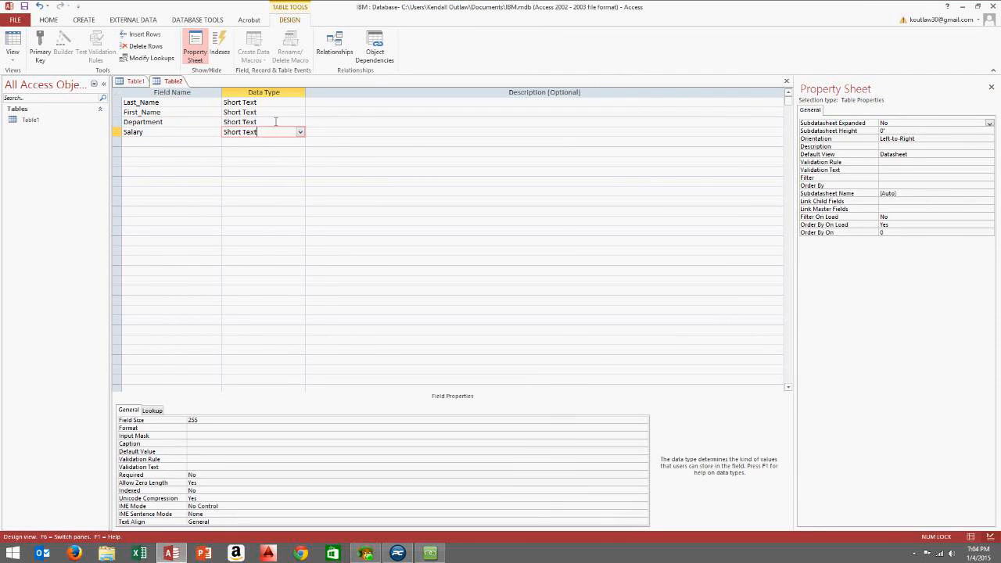
{"action": "left_click", "coordinate": [270, 103]}
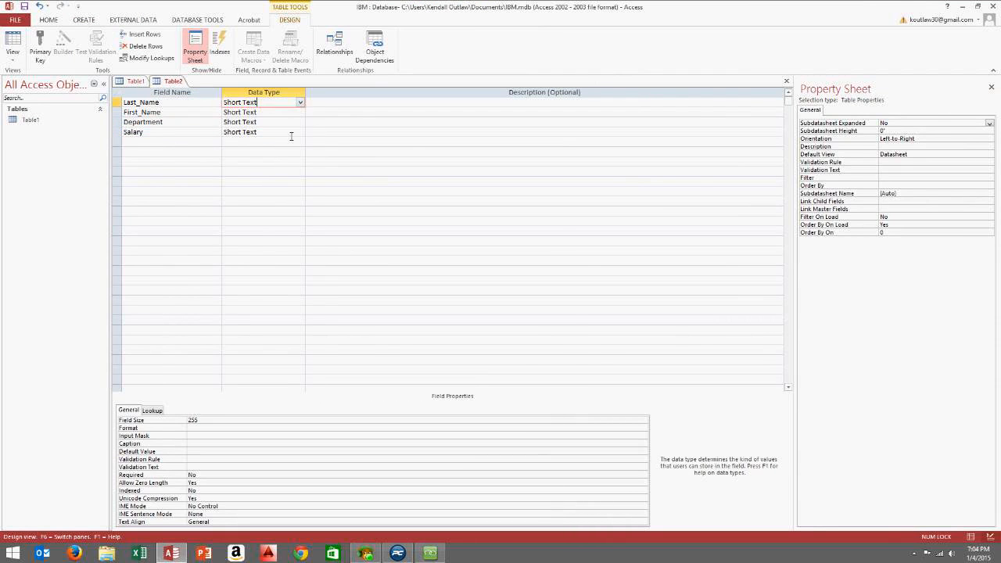
{"action": "left_click", "coordinate": [290, 133]}
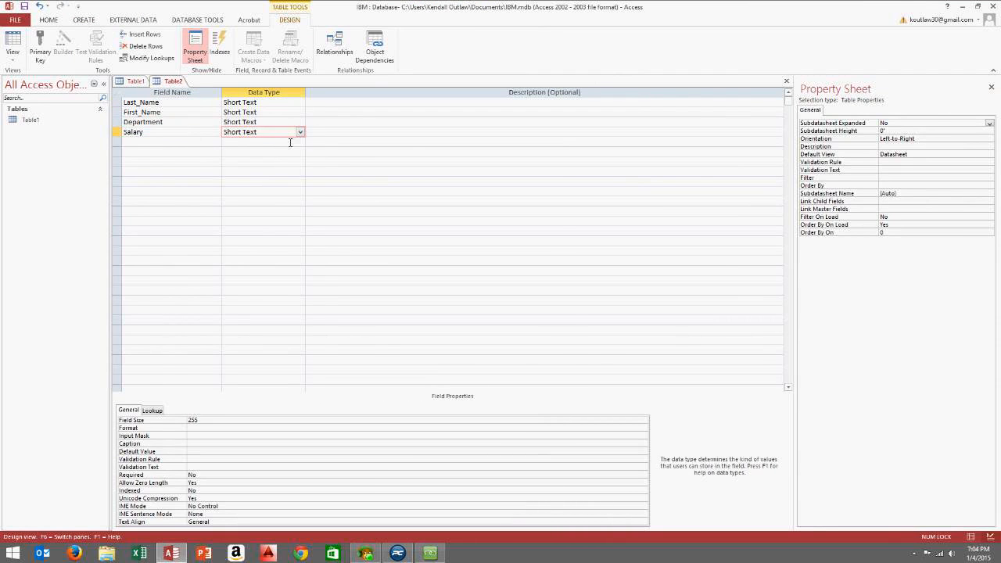
{"action": "left_click", "coordinate": [300, 133]}
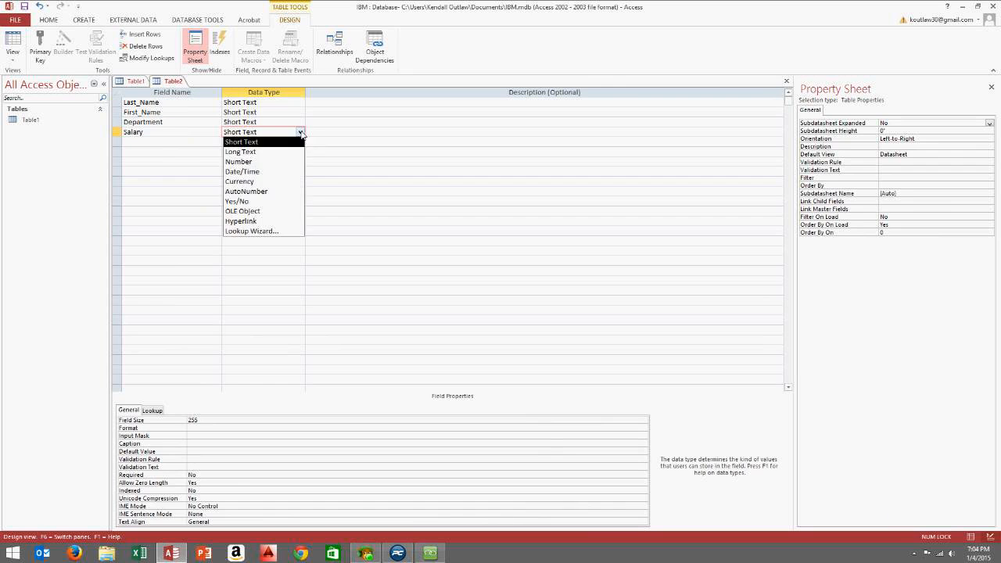
{"action": "left_click", "coordinate": [283, 181]}
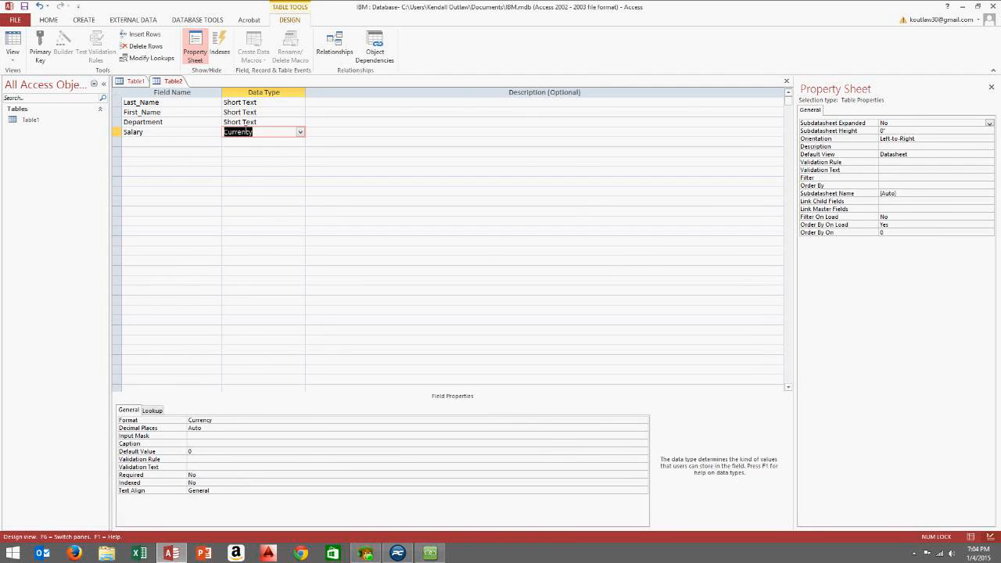
{"action": "left_click", "coordinate": [290, 102]}
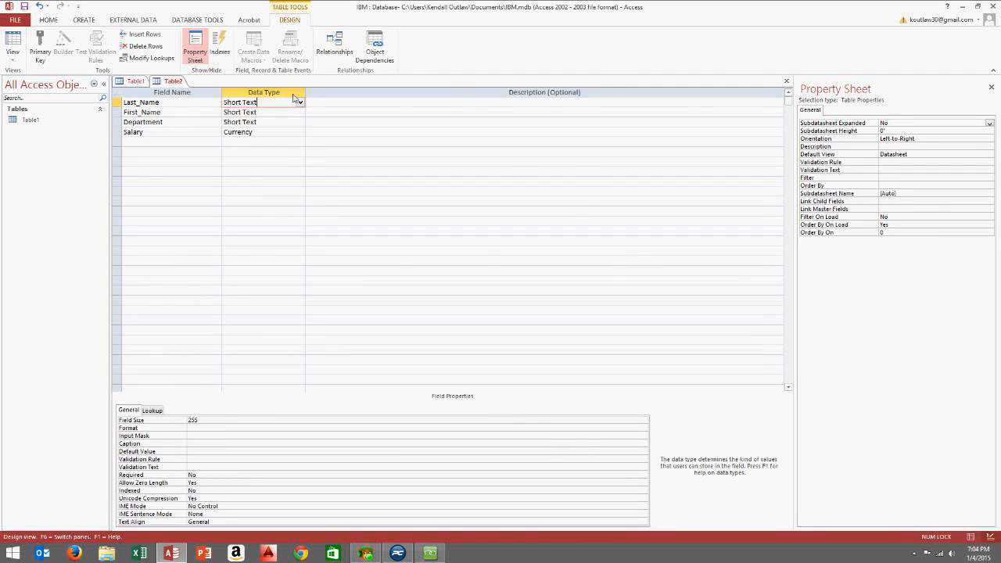
{"action": "left_click", "coordinate": [786, 83]}
Save the new table as tbl_Employee without a primary key
{"action": "left_click", "coordinate": [470, 305]}
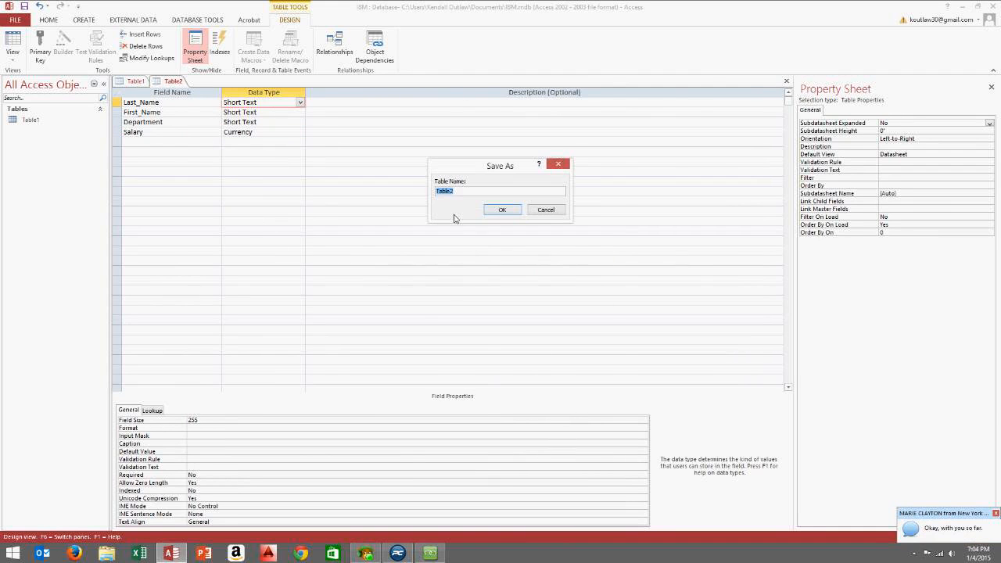
{"action": "type", "text": "Employee"}
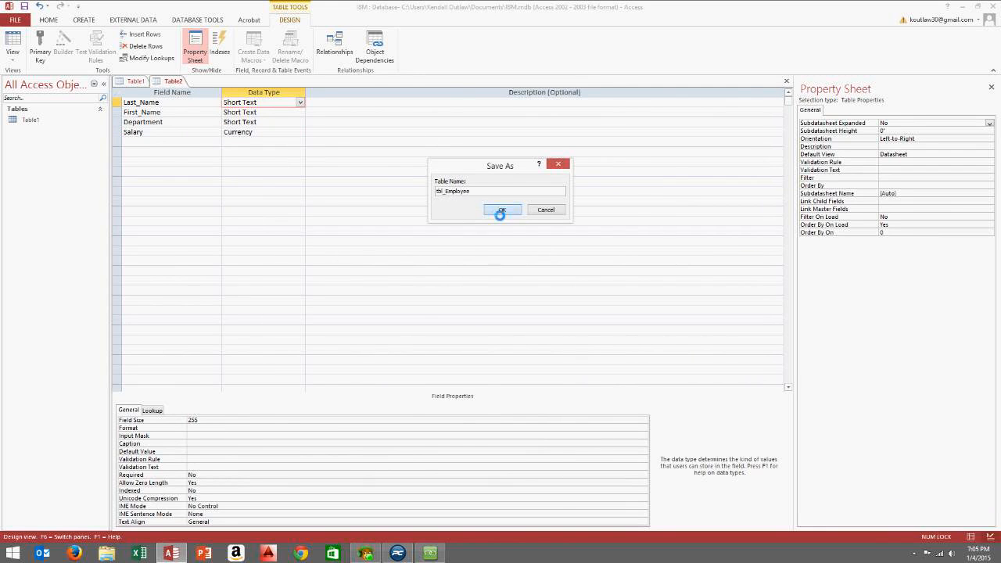
{"action": "left_click", "coordinate": [502, 210]}
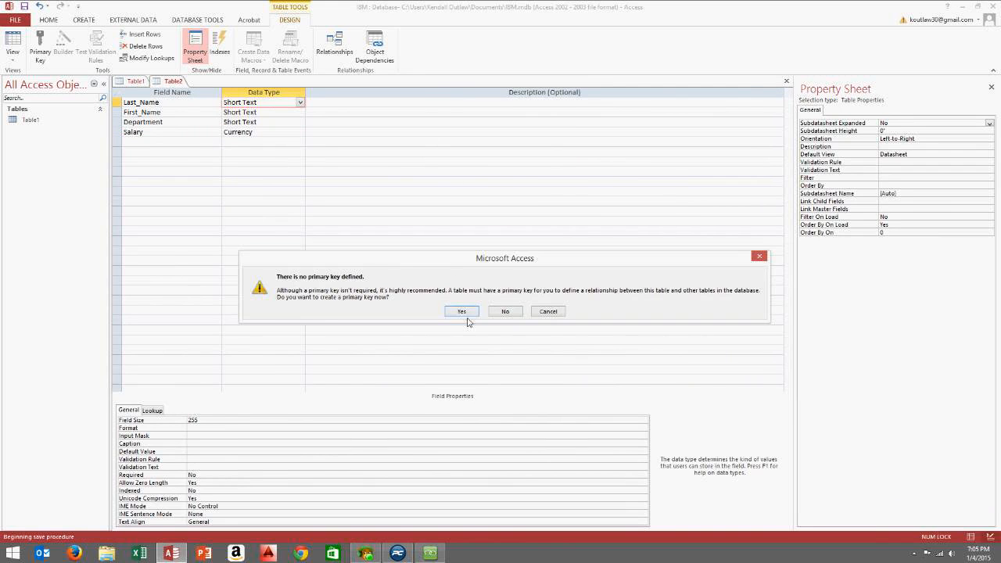
{"action": "left_click", "coordinate": [500, 313]}
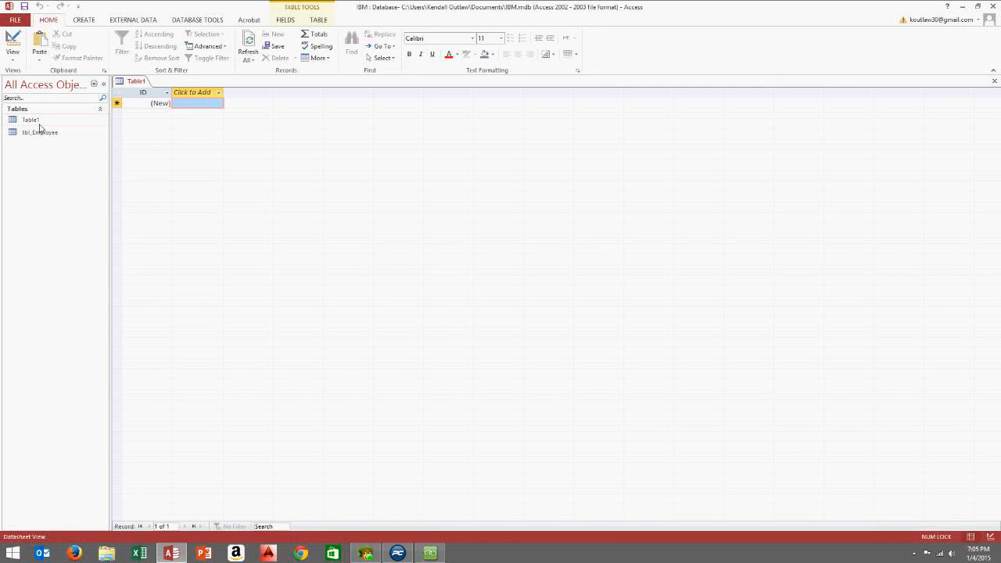
Delete the unused Table1 and close its tab without saving
{"action": "right_click", "coordinate": [43, 122]}
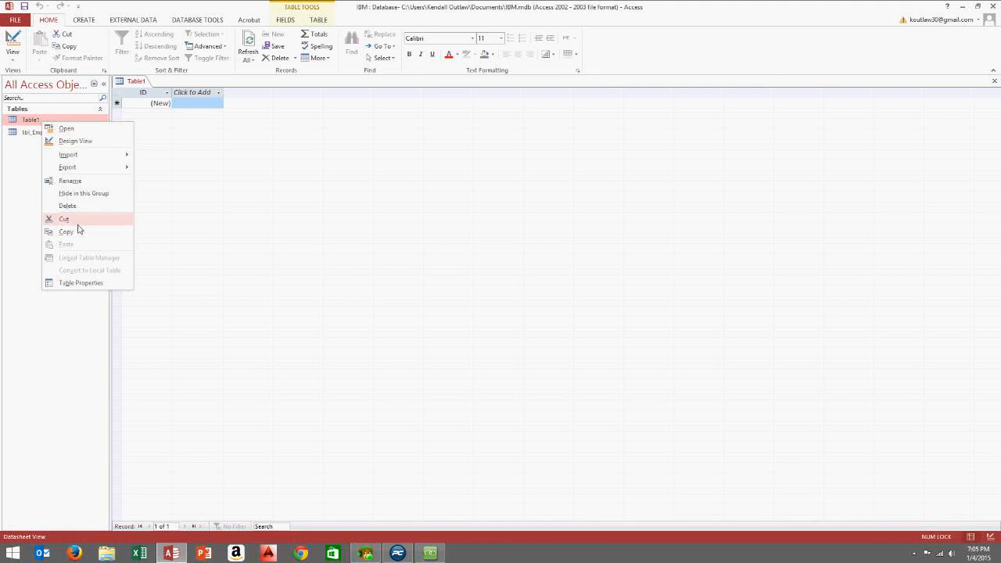
{"action": "left_click", "coordinate": [69, 205]}
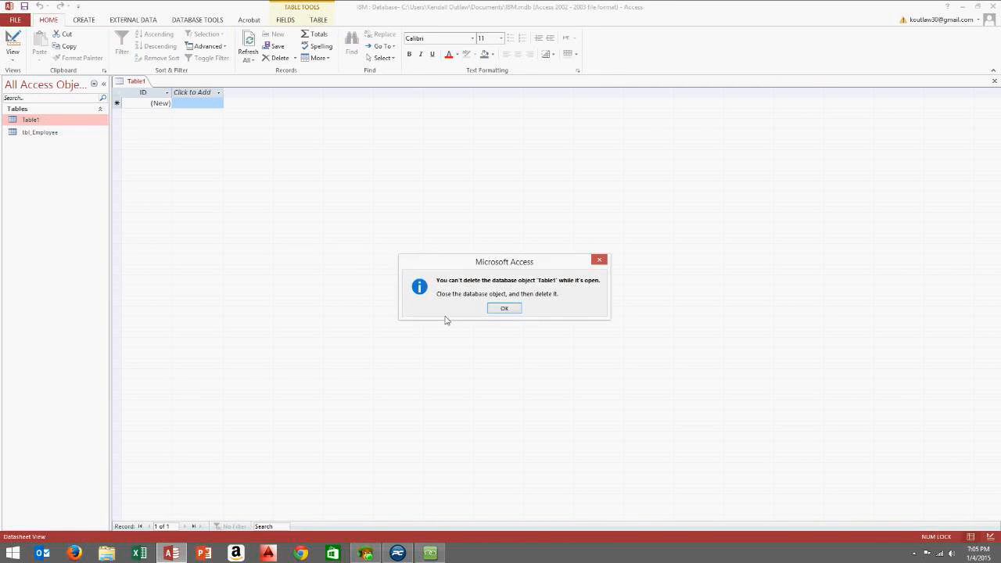
{"action": "left_click", "coordinate": [494, 309]}
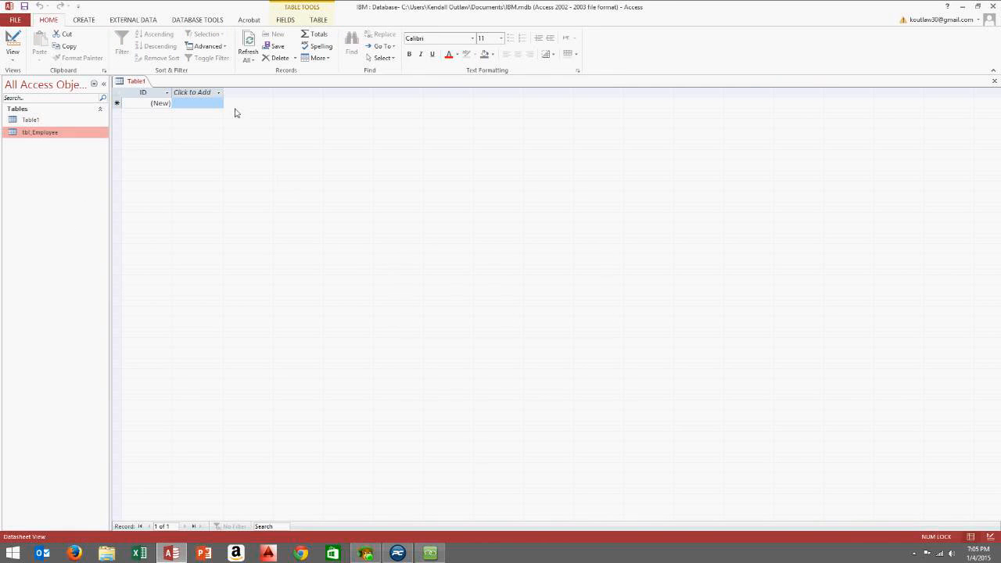
{"action": "left_click", "coordinate": [994, 81]}
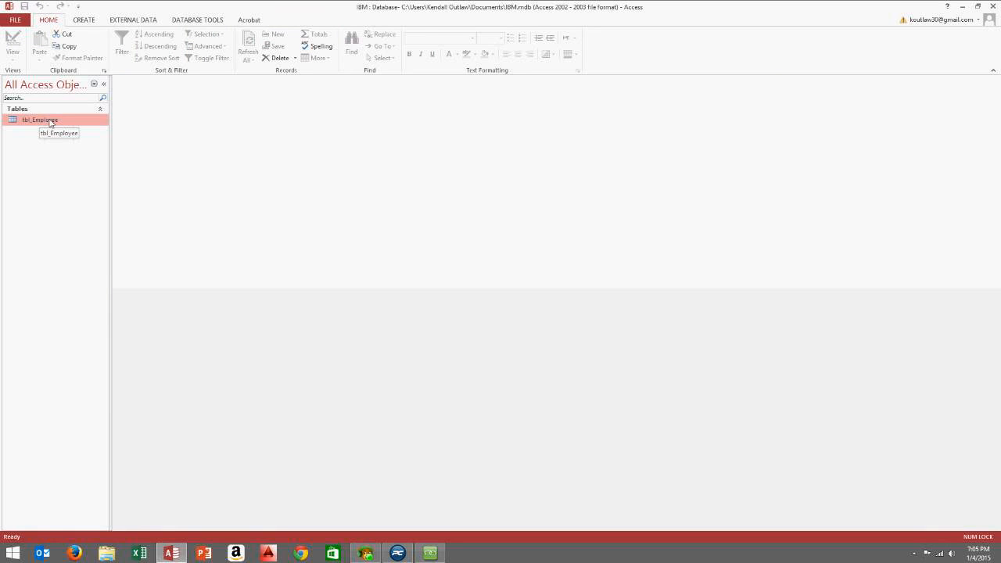
Open tbl_Employee in Design View and add a Phone_Number field below Salary
{"action": "right_click", "coordinate": [50, 121]}
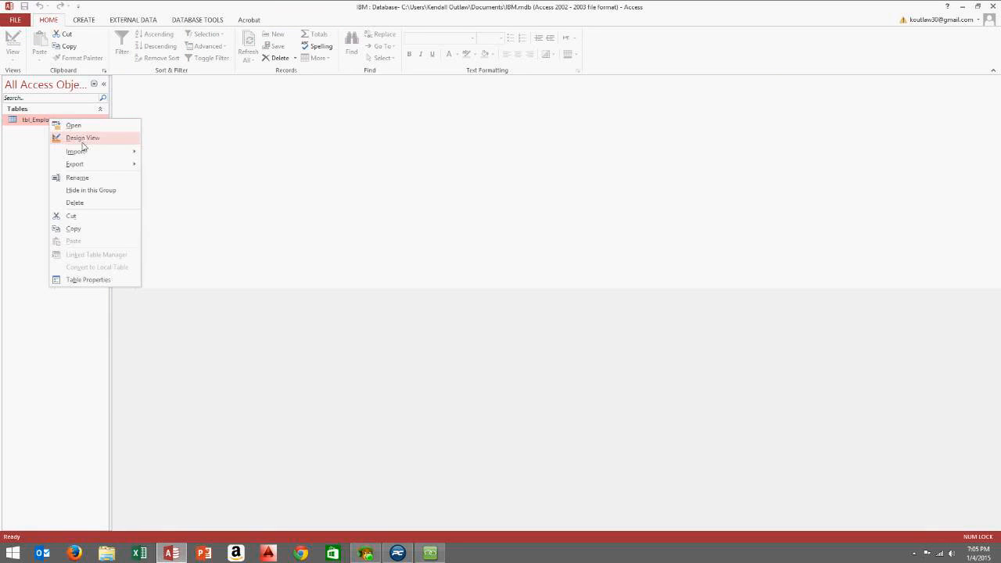
{"action": "left_click", "coordinate": [81, 139]}
{"action": "left_click", "coordinate": [150, 144]}
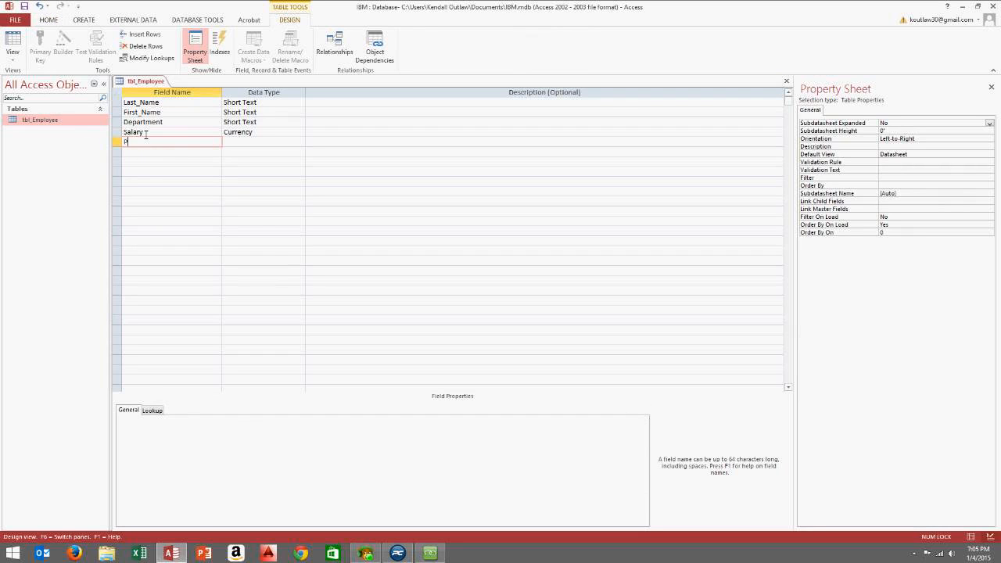
{"action": "type", "text": "Phone_Number"}
Keep Phone_Number as Short Text, cancelling the Lookup Wizard, and select its Input Mask property
{"action": "left_click", "coordinate": [258, 143]}
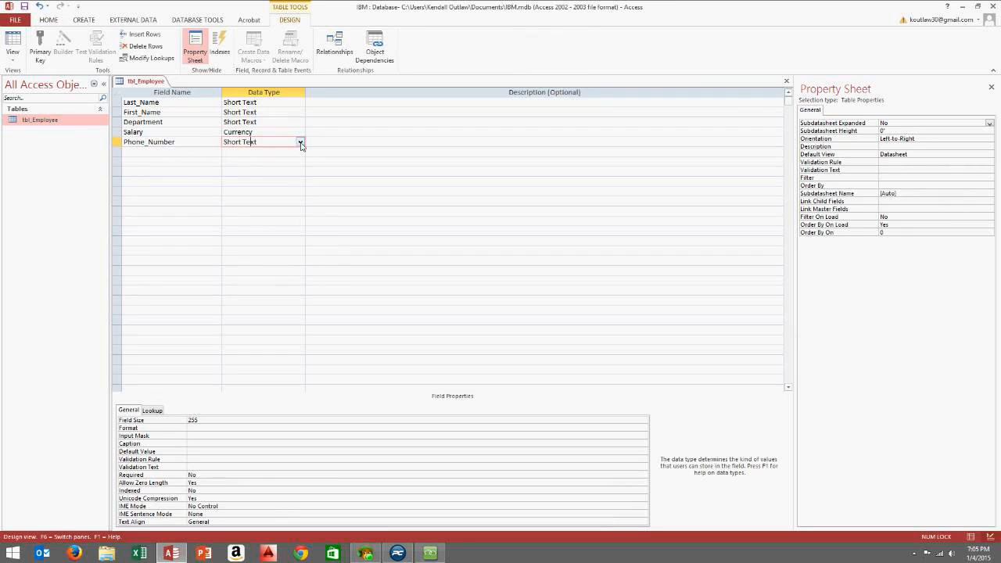
{"action": "left_click", "coordinate": [300, 142]}
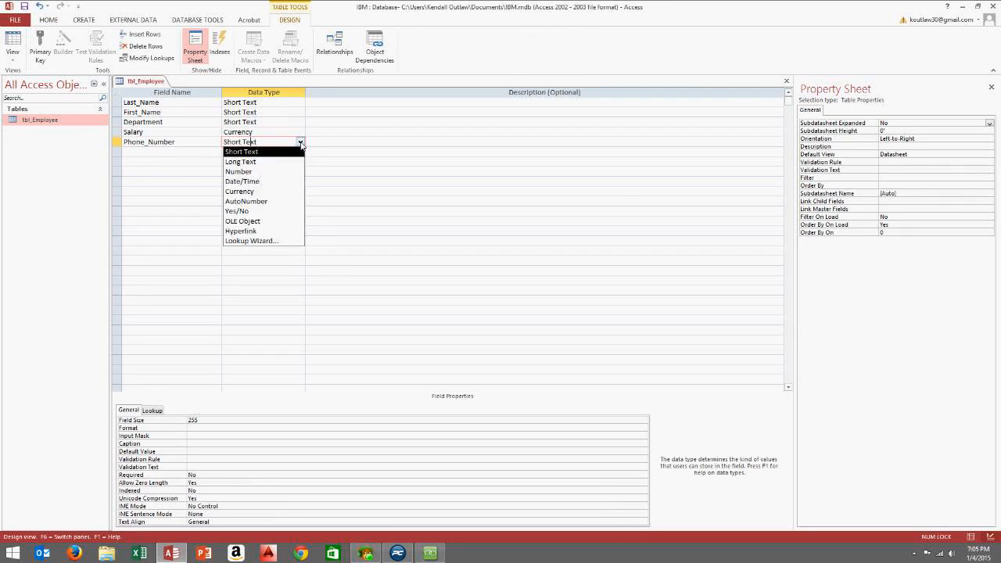
{"action": "left_click", "coordinate": [244, 241]}
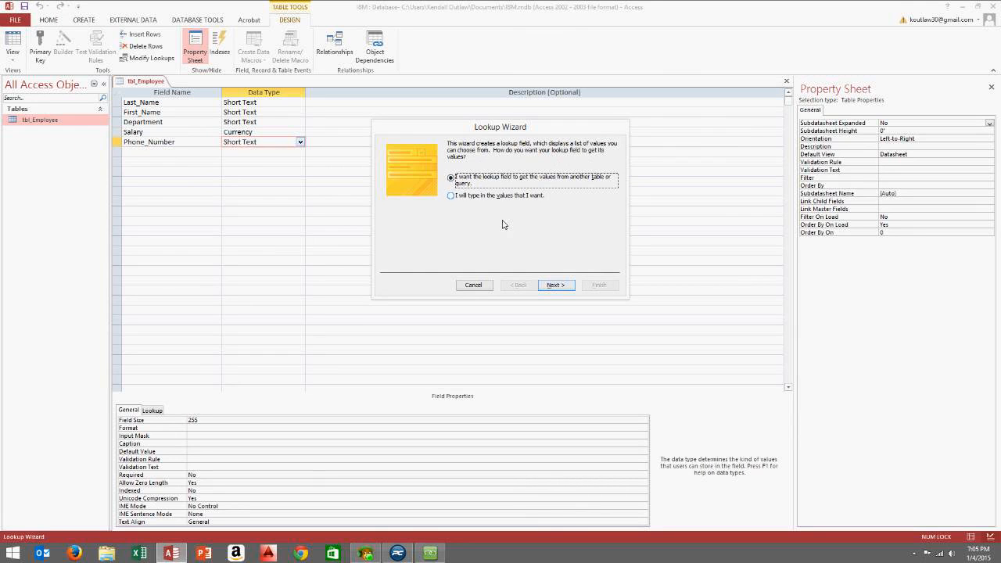
{"action": "left_click", "coordinate": [472, 286]}
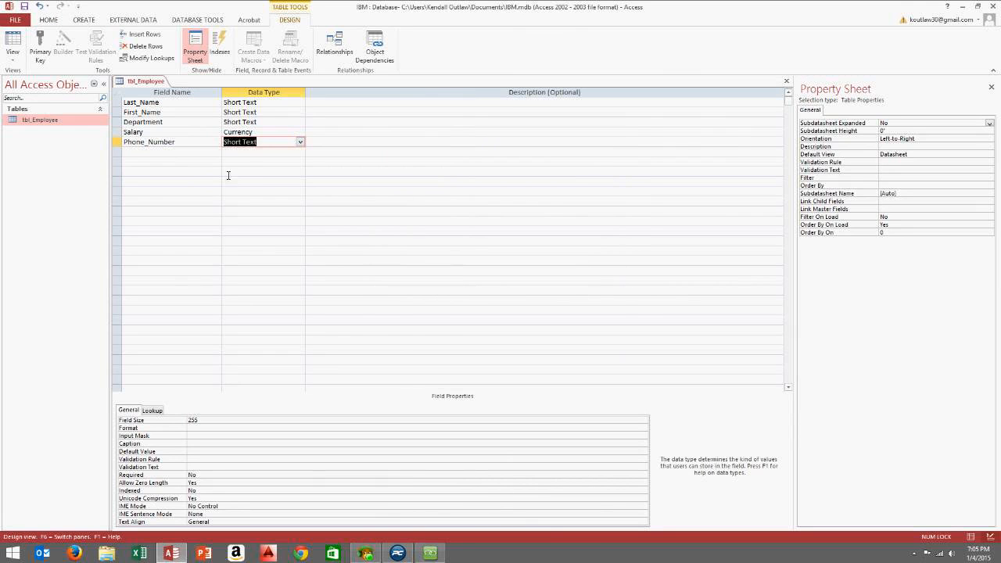
{"action": "left_click", "coordinate": [299, 142]}
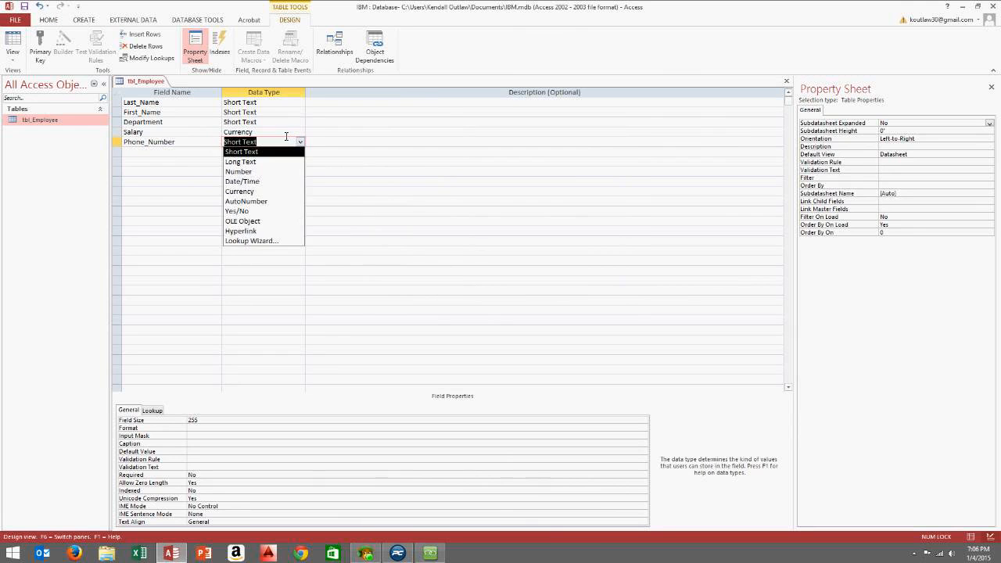
{"action": "left_click", "coordinate": [265, 242]}
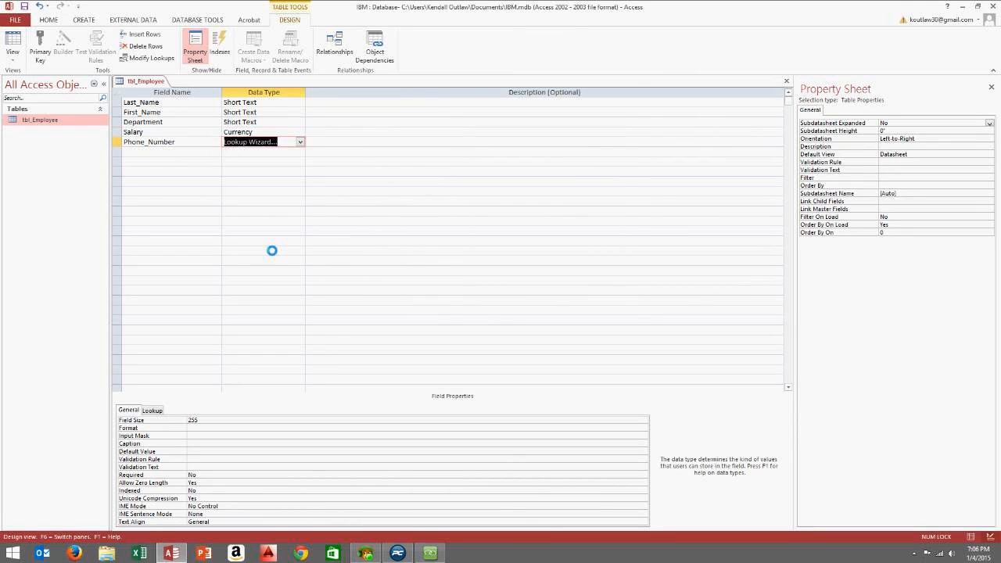
{"action": "left_click", "coordinate": [473, 285]}
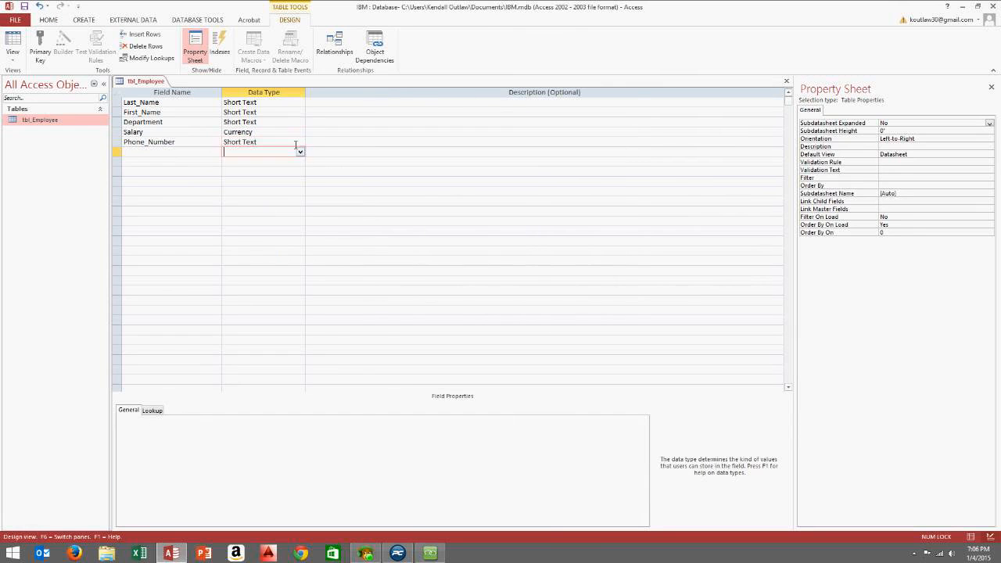
{"action": "left_click", "coordinate": [299, 142]}
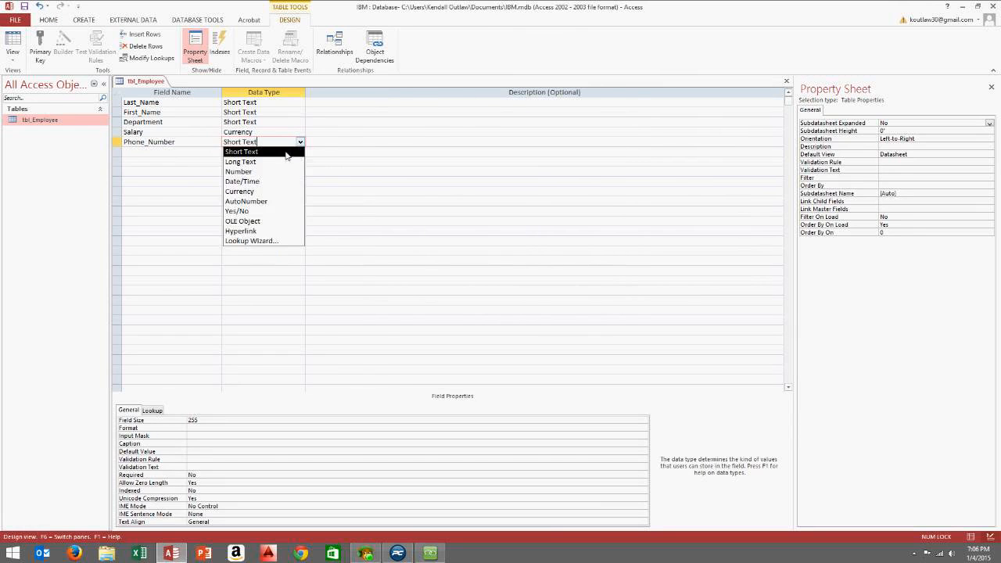
{"action": "left_click", "coordinate": [290, 154]}
{"action": "left_click", "coordinate": [200, 437]}
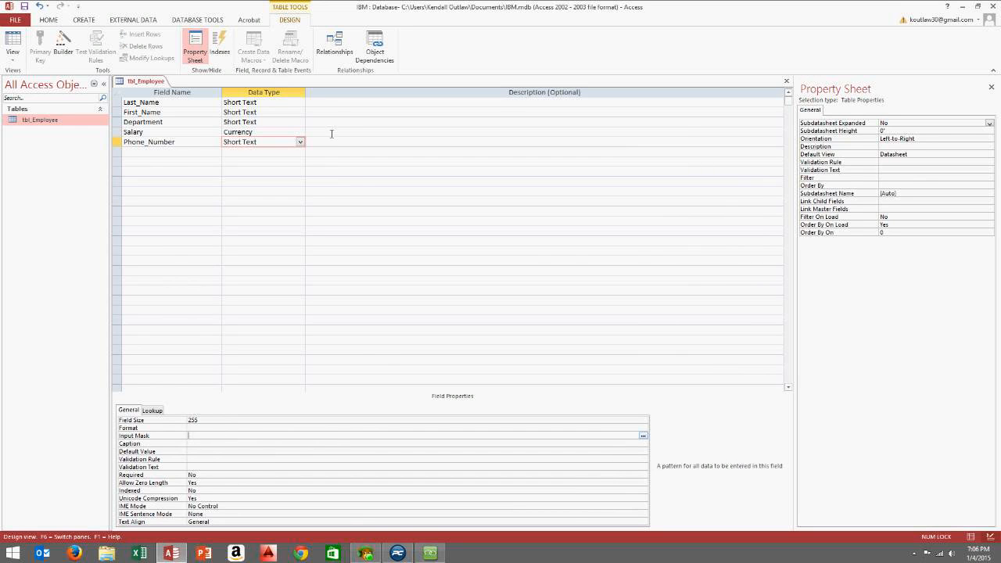
Apply the Phone Number input mask storing symbols with the data, then switch to Datasheet View
{"action": "left_click", "coordinate": [643, 437]}
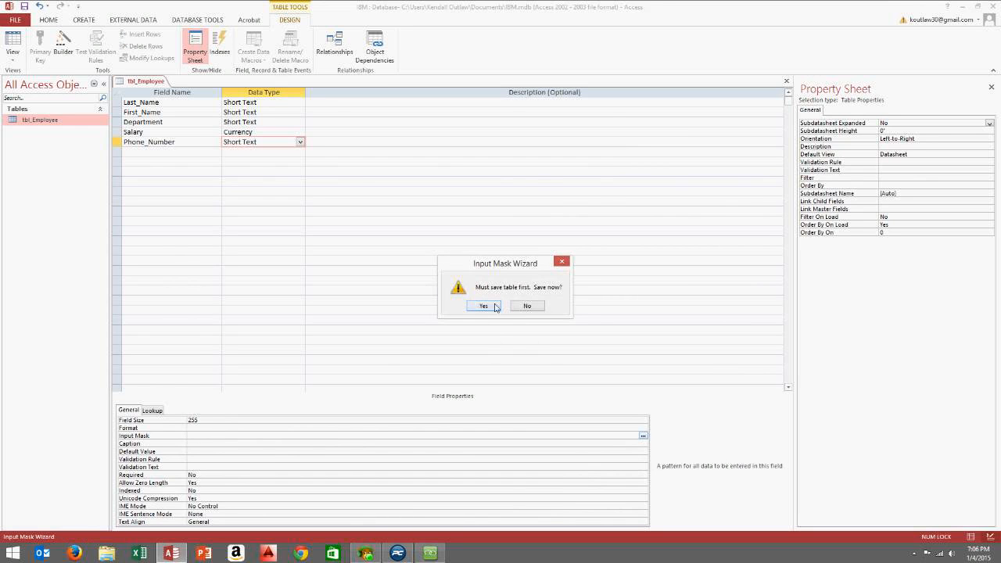
{"action": "left_click", "coordinate": [483, 306]}
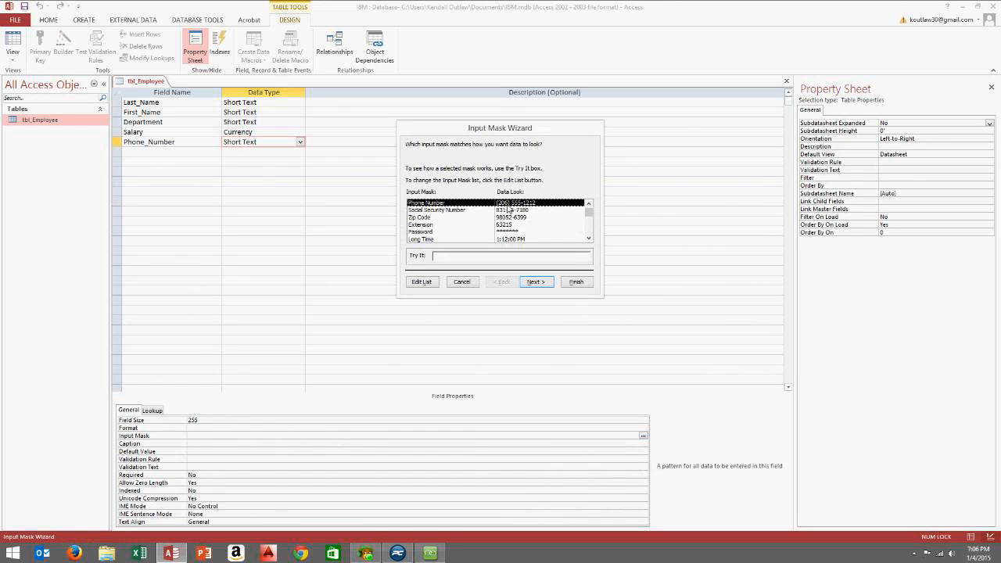
{"action": "left_click", "coordinate": [537, 282]}
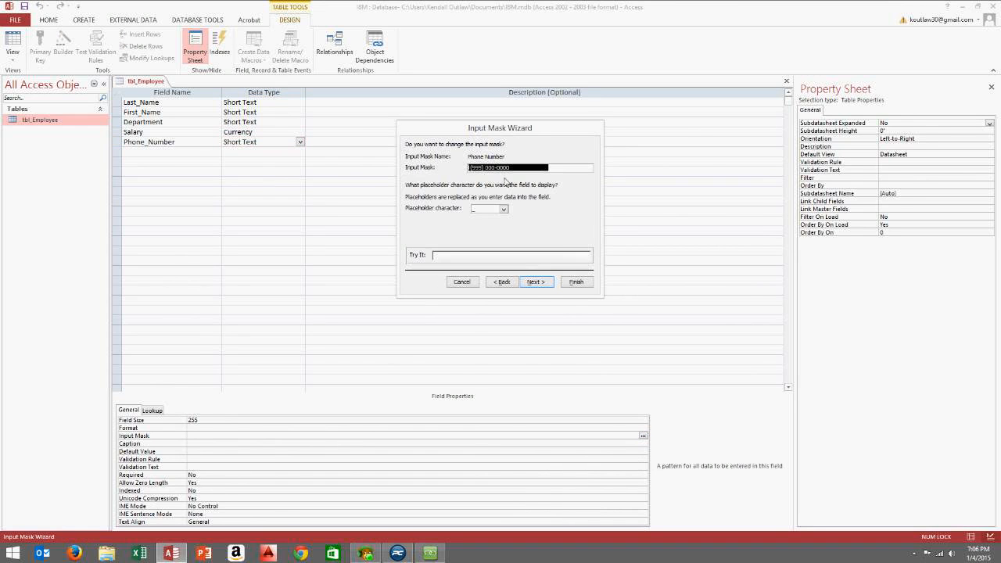
{"action": "left_click", "coordinate": [537, 282]}
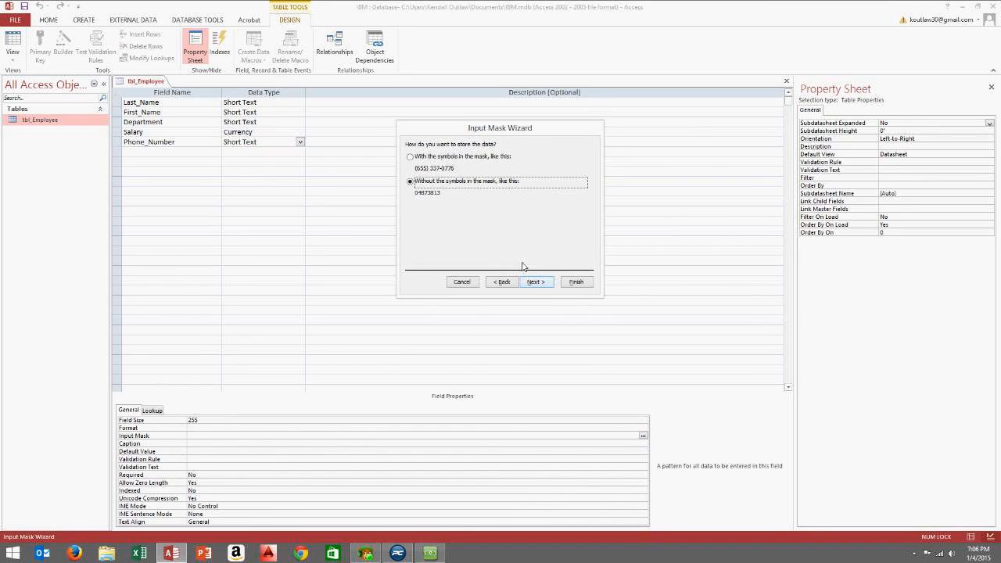
{"action": "left_click", "coordinate": [410, 157]}
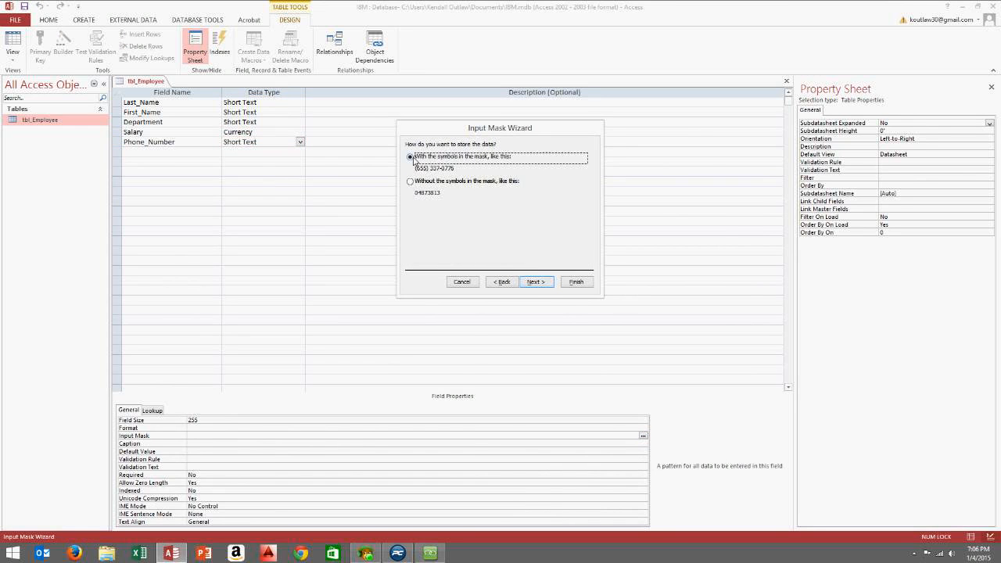
{"action": "left_click", "coordinate": [537, 282]}
{"action": "left_click", "coordinate": [575, 282]}
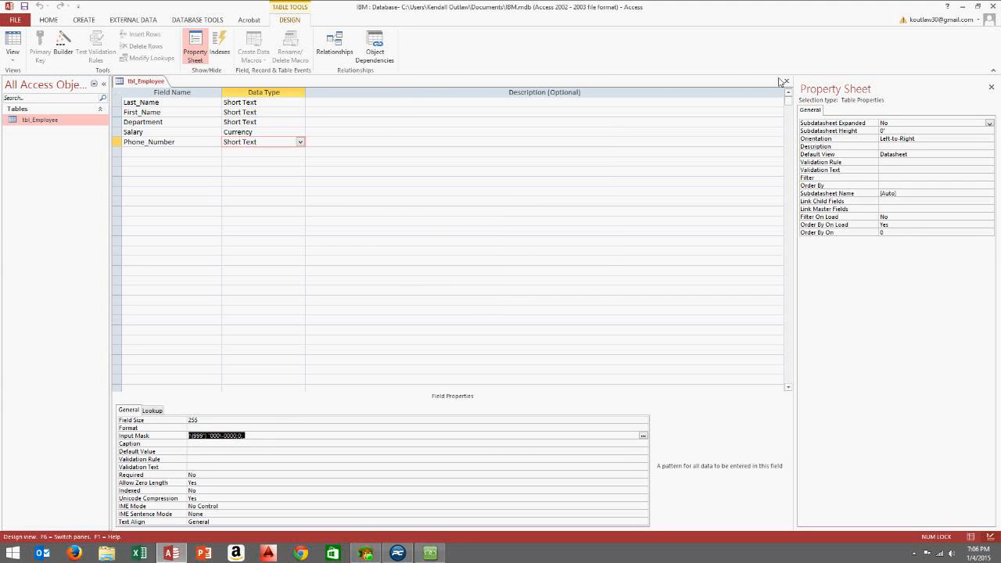
{"action": "left_click", "coordinate": [12, 57]}
{"action": "left_click", "coordinate": [31, 80]}
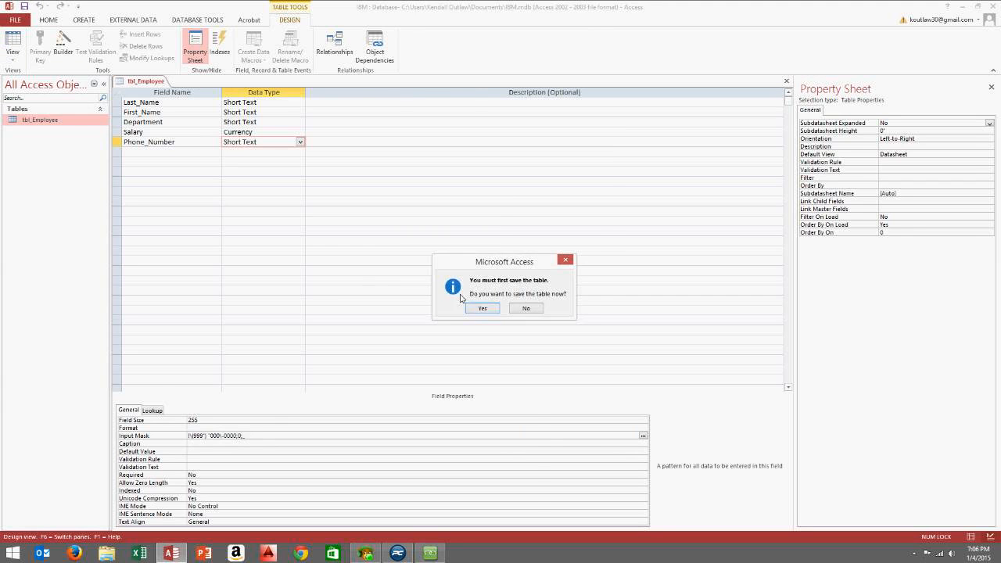
Save the table and widen the Phone_Number, Salary, Department and First_Name columns
{"action": "left_click", "coordinate": [483, 309]}
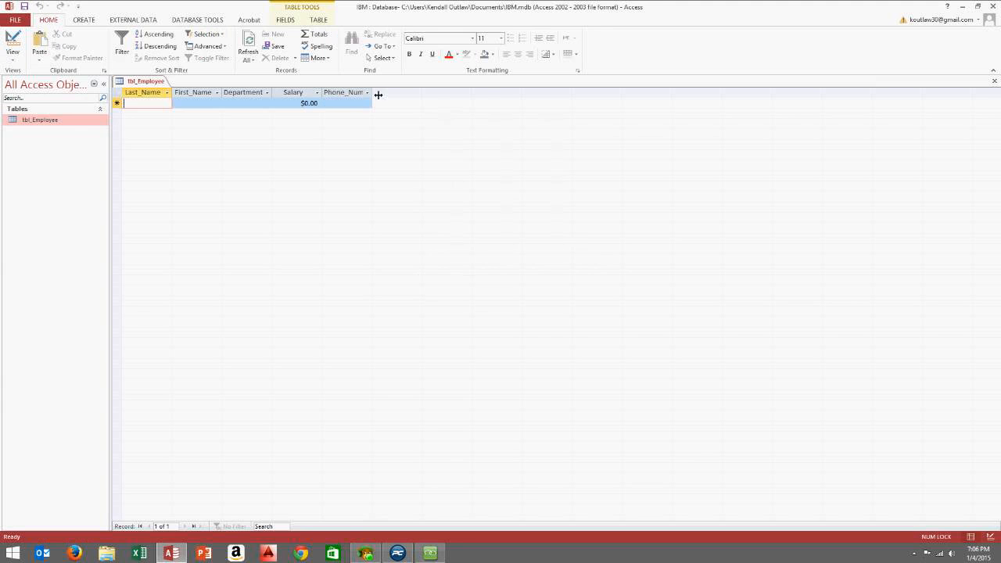
{"action": "left_click_drag", "start_coordinate": [463, 102], "coordinate": [422, 95]}
{"action": "left_click_drag", "start_coordinate": [322, 95], "coordinate": [363, 97]}
{"action": "left_click_drag", "start_coordinate": [274, 93], "coordinate": [298, 99]}
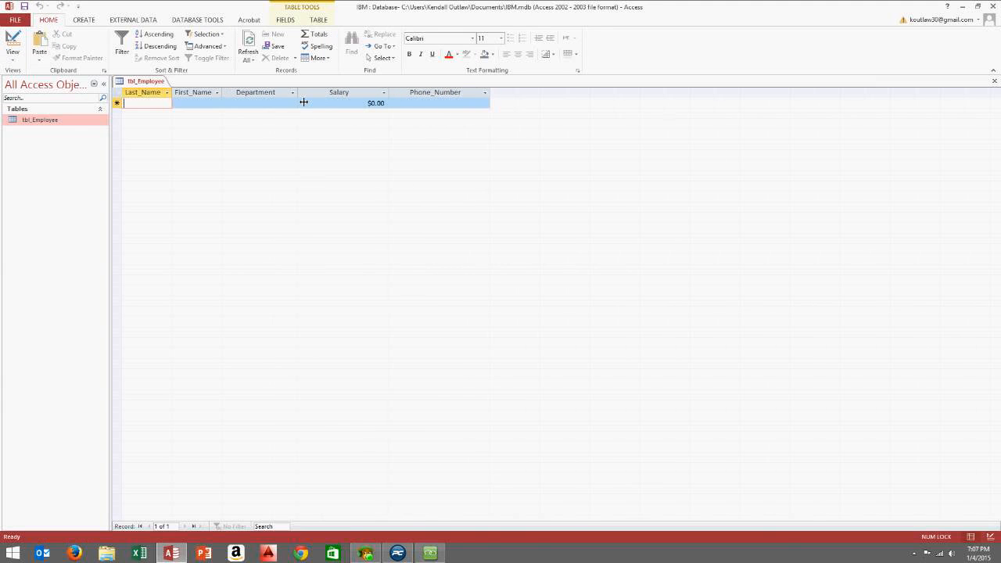
{"action": "left_click_drag", "start_coordinate": [229, 95], "coordinate": [262, 101]}
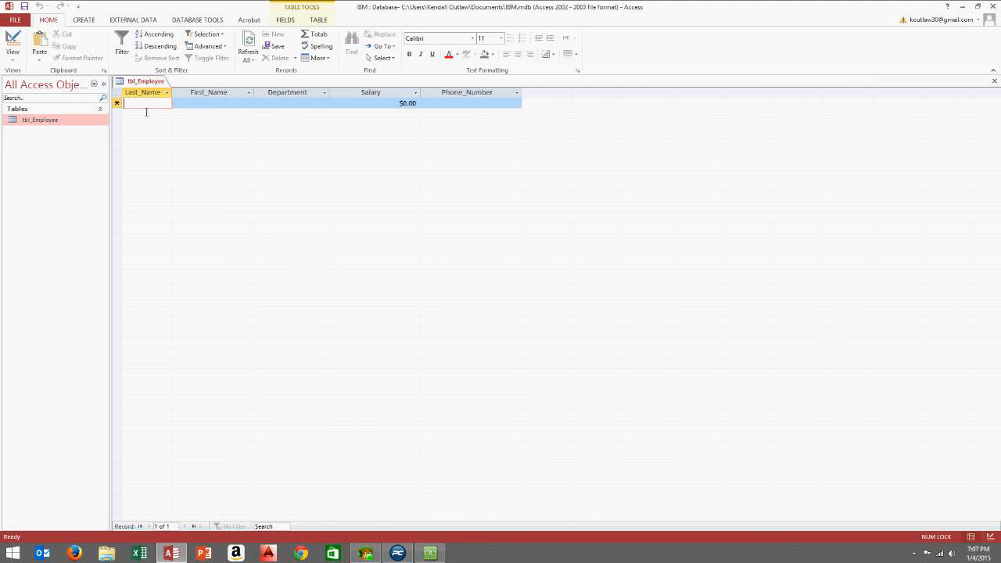
Enter the first employee's last and first name, Accounting department, 40,000 salary and phone number
{"action": "type", "text": "Smith"}
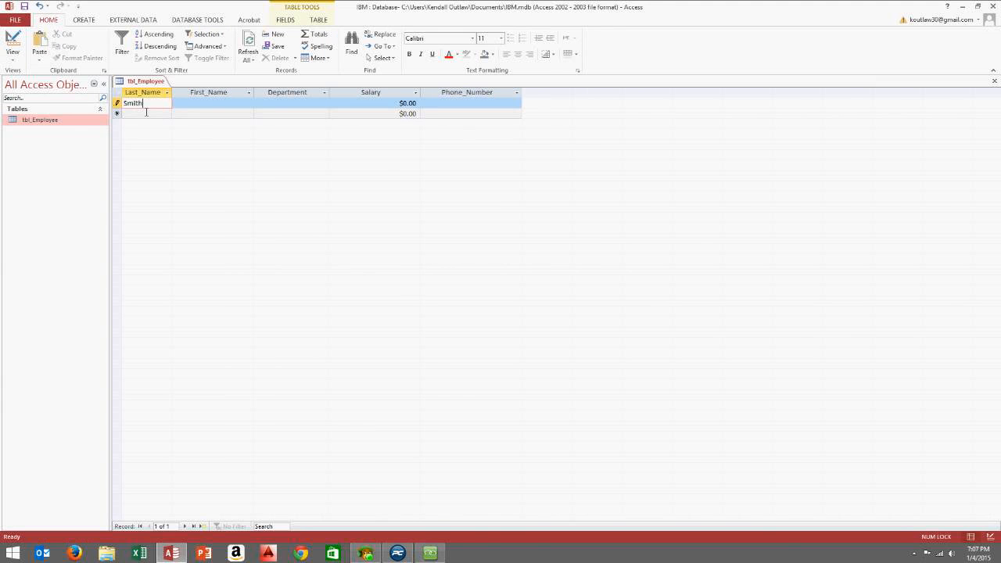
{"action": "key", "text": "Tab"}
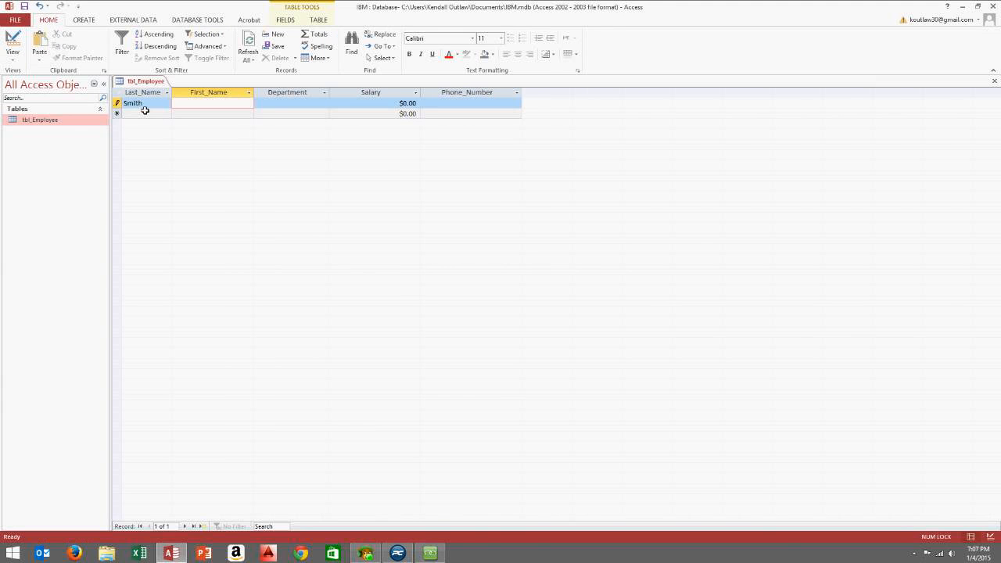
{"action": "type", "text": "John"}
{"action": "key", "text": "Tab"}
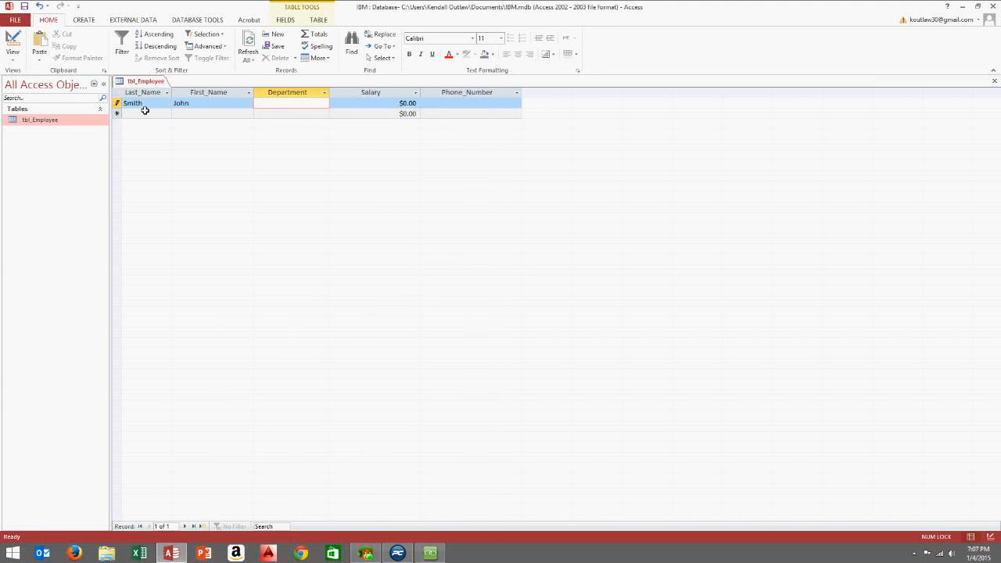
{"action": "type", "text": "Accounting"}
{"action": "key", "text": "Tab"}
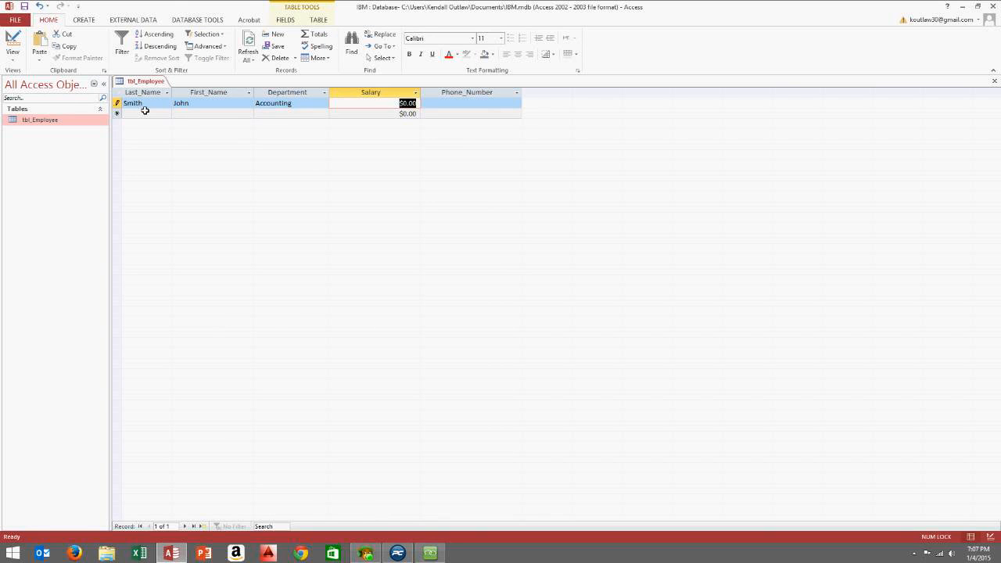
{"action": "type", "text": "40,000"}
{"action": "left_click", "coordinate": [447, 103]}
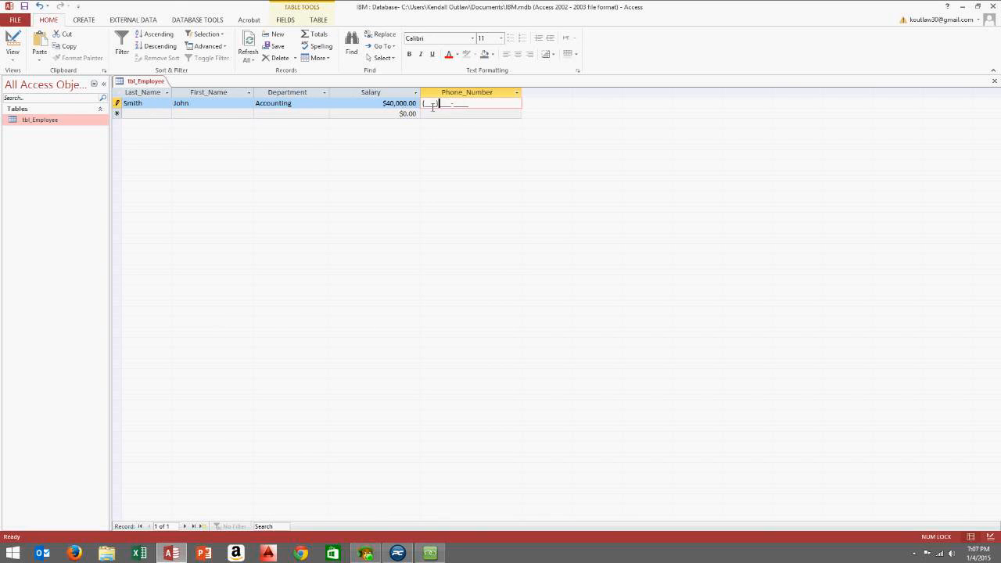
{"action": "left_click", "coordinate": [429, 102]}
{"action": "left_click", "coordinate": [358, 114]}
Start a second record with another employee's last and first name
{"action": "left_click", "coordinate": [141, 115]}
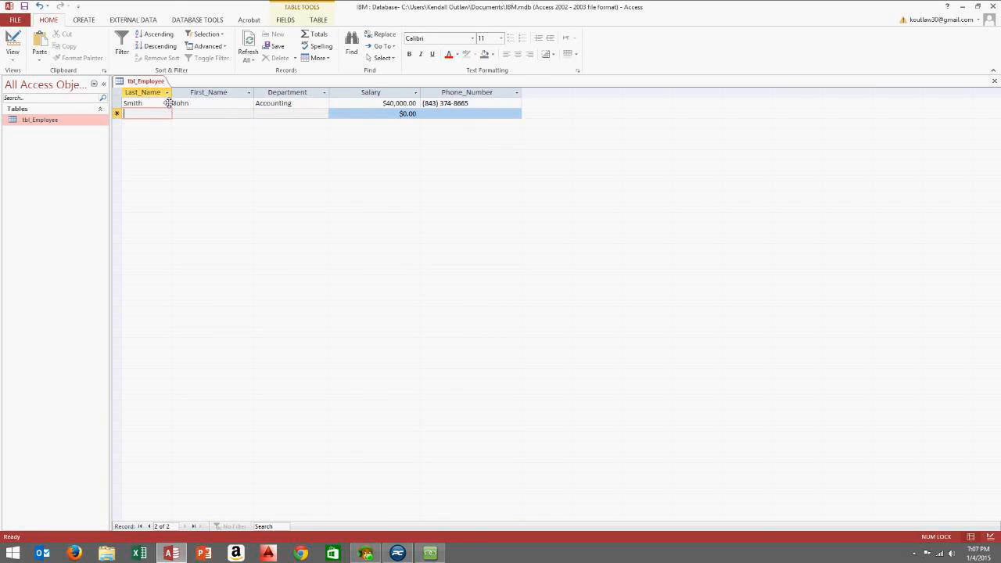
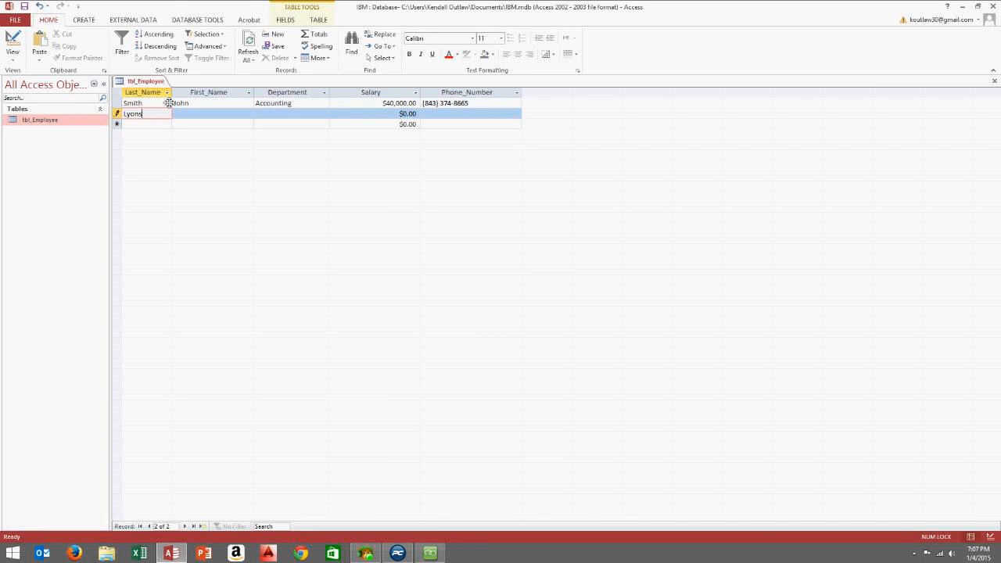
{"action": "key", "text": "Tab"}
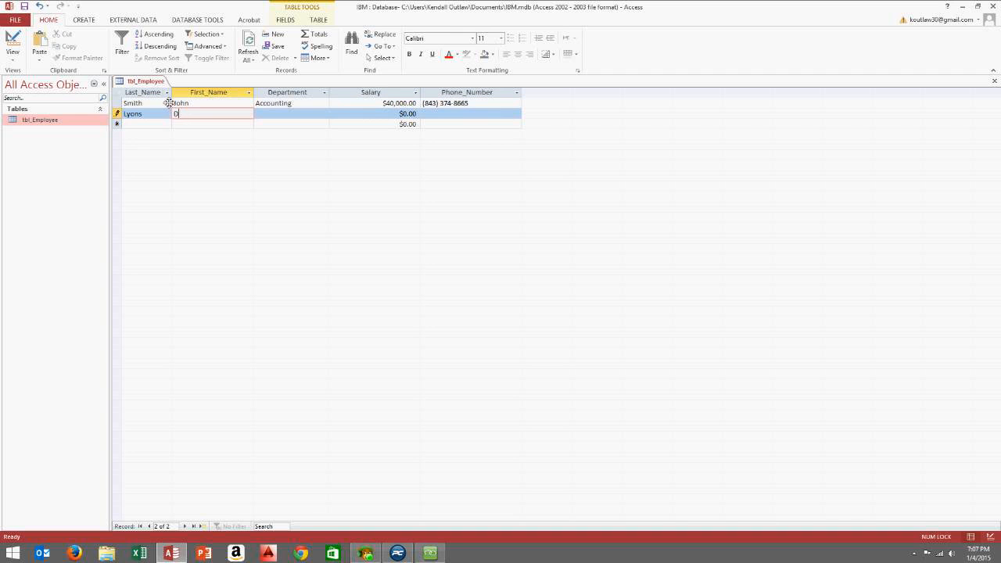
{"action": "key", "text": "Tab"}
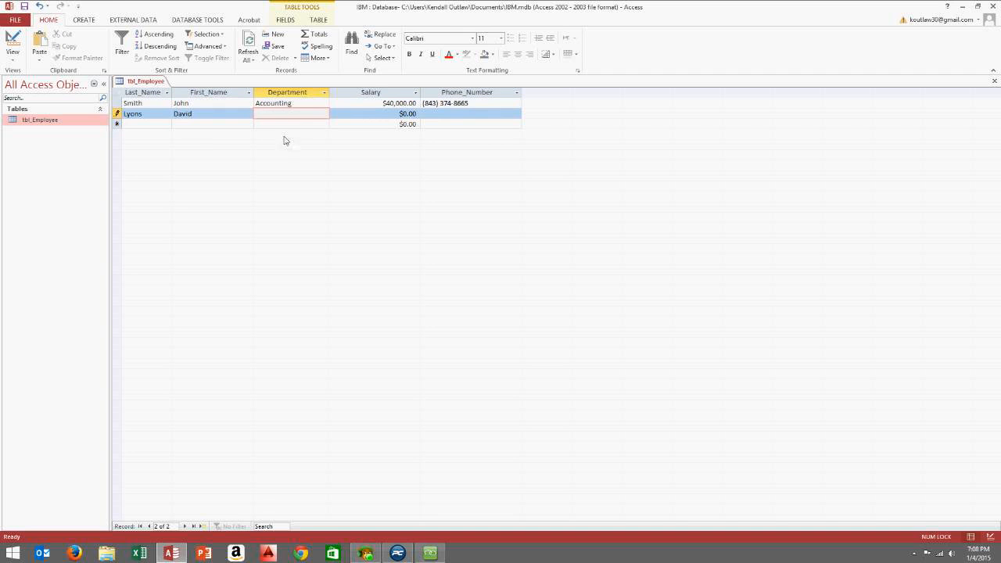
Close tbl_Employee, saving its layout changes
{"action": "left_click", "coordinate": [998, 82]}
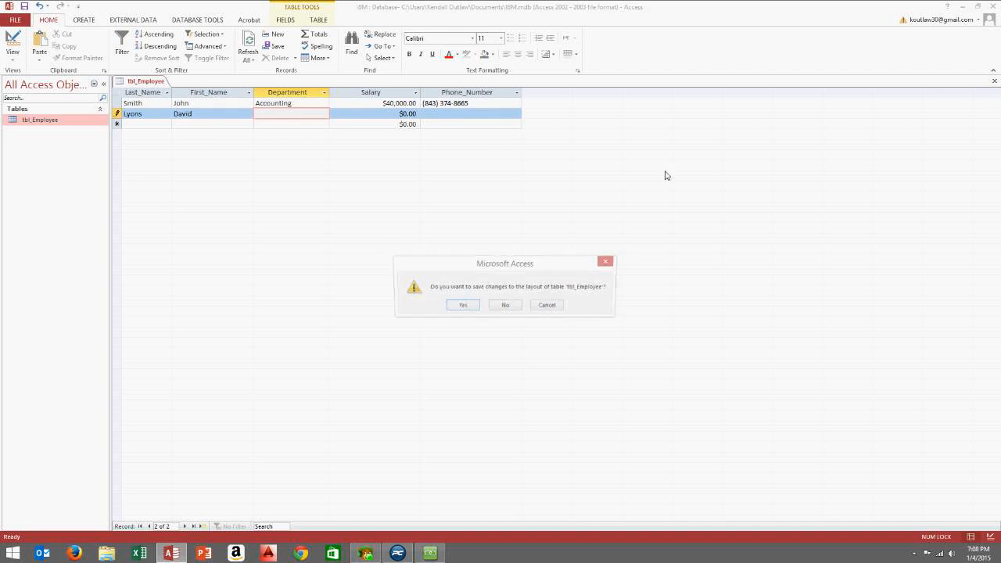
{"action": "left_click", "coordinate": [464, 306]}
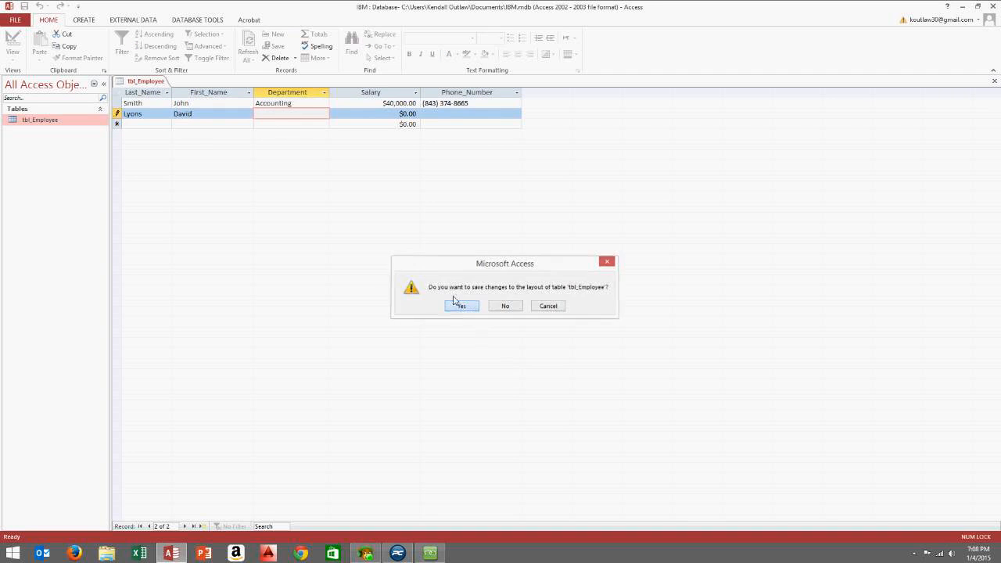
{"action": "left_click", "coordinate": [84, 21]}
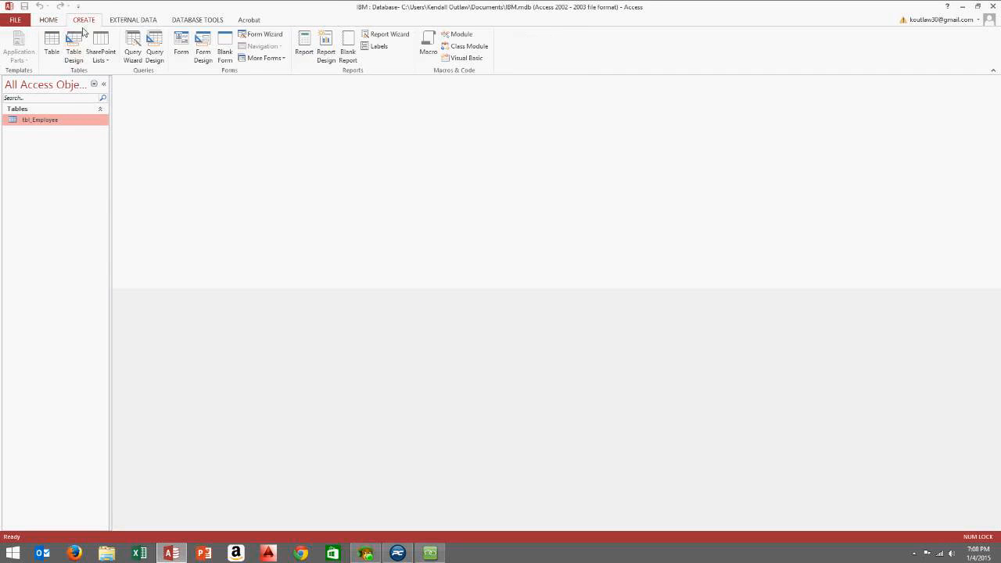
Design a new table with a Short Text Department field as its primary key, then close the design
{"action": "left_click", "coordinate": [66, 59]}
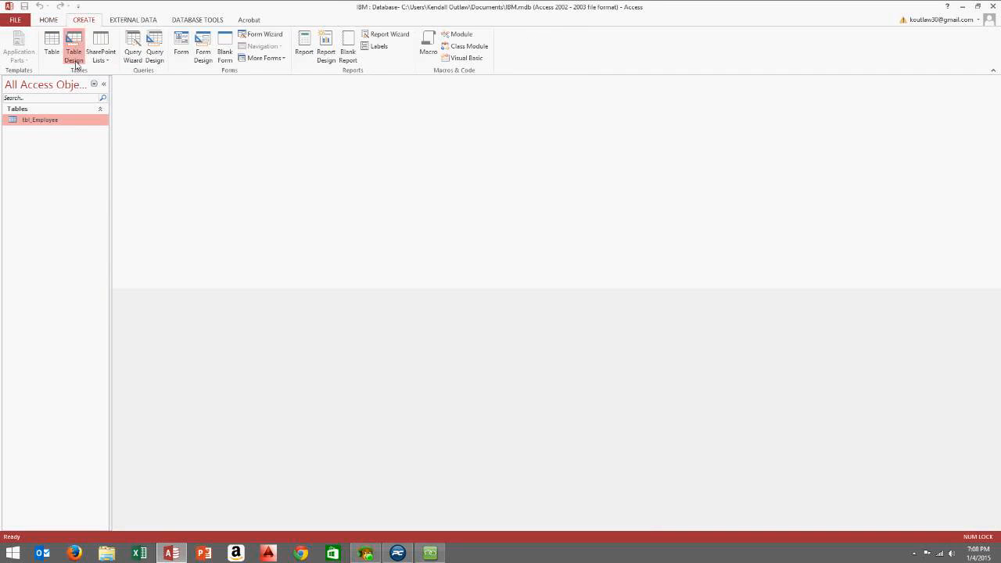
{"action": "type", "text": "D"}
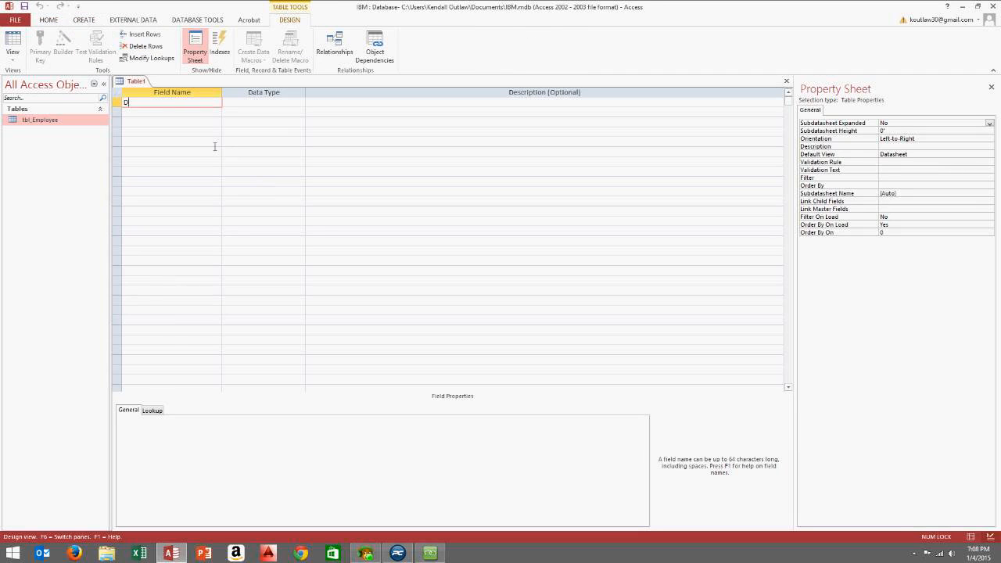
{"action": "type", "text": "epartment"}
{"action": "key", "text": "Tab"}
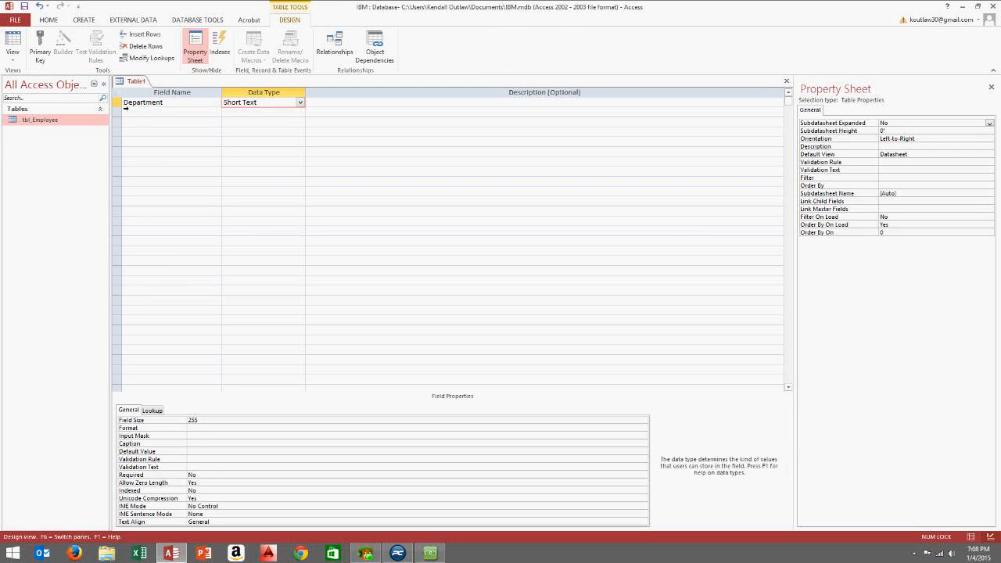
{"action": "key", "text": "shift+Tab"}
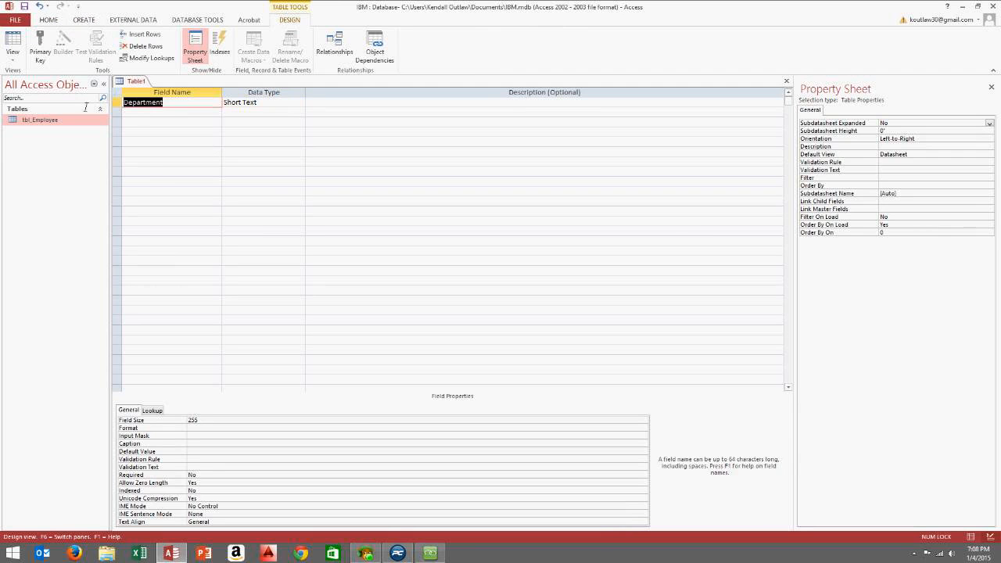
{"action": "left_click", "coordinate": [186, 104]}
{"action": "left_click", "coordinate": [118, 103]}
{"action": "right_click", "coordinate": [118, 103]}
{"action": "left_click", "coordinate": [137, 109]}
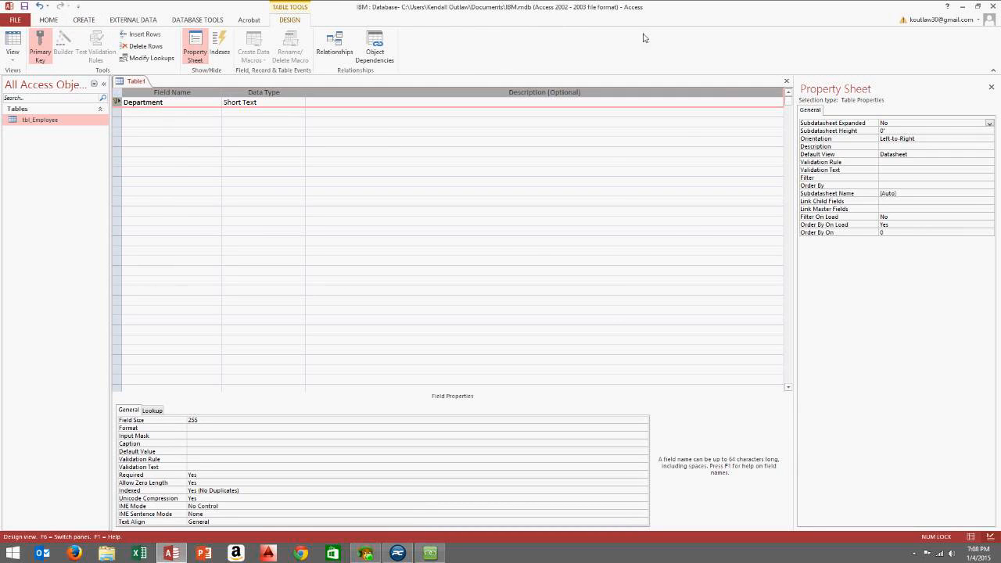
{"action": "left_click", "coordinate": [787, 82]}
Save the new table design under the name tbl_Department
{"action": "left_click", "coordinate": [458, 304]}
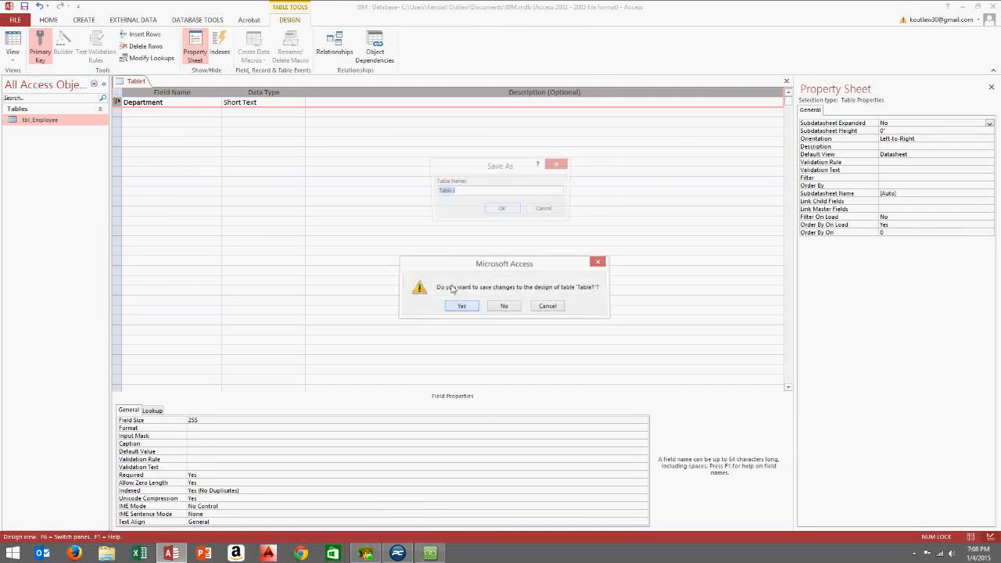
{"action": "type", "text": "tbl_Department"}
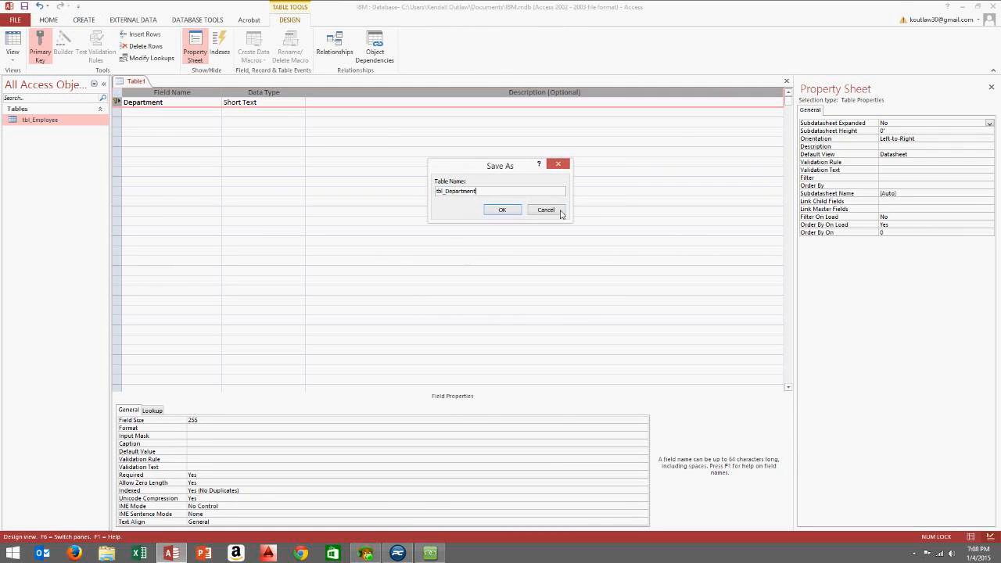
{"action": "left_click_drag", "start_coordinate": [445, 168], "coordinate": [371, 170]}
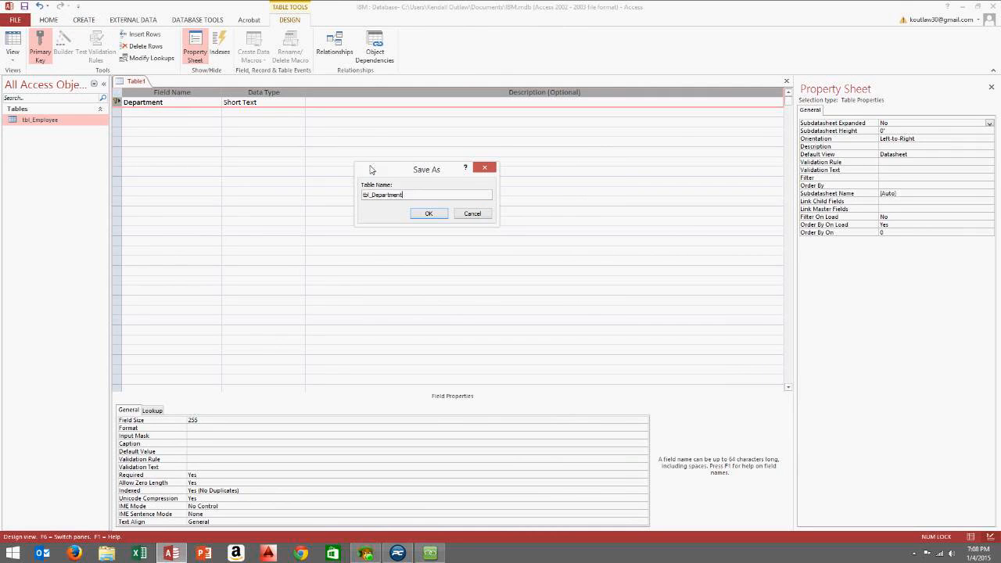
{"action": "mouse_move", "coordinate": [382, 172]}
{"action": "left_mouse_down"}
{"action": "mouse_move", "coordinate": [430, 176]}
{"action": "mouse_move", "coordinate": [395, 186]}
{"action": "mouse_move", "coordinate": [403, 157]}
{"action": "mouse_move", "coordinate": [391, 179]}
{"action": "left_mouse_up"}
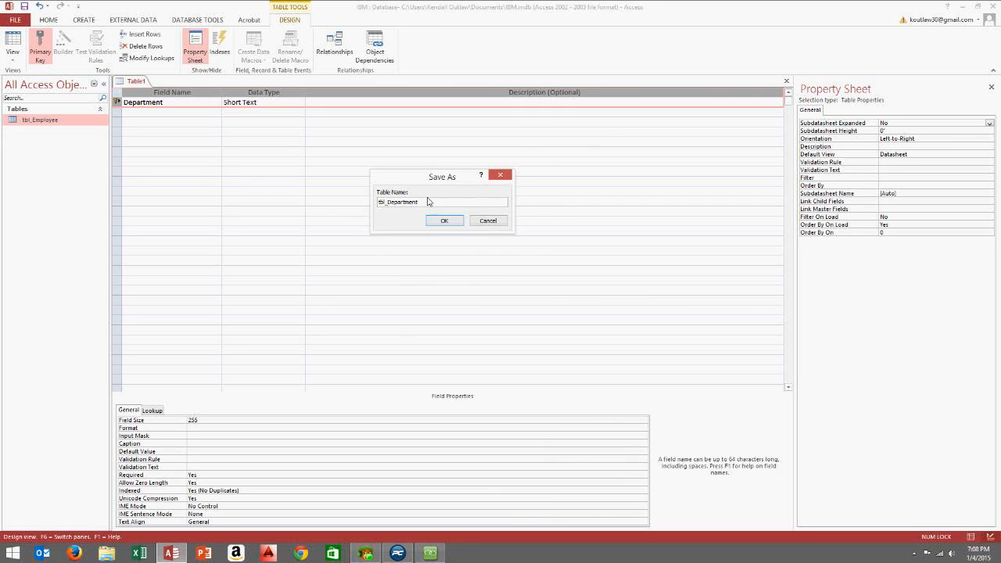
{"action": "left_click_drag", "start_coordinate": [398, 176], "coordinate": [390, 144]}
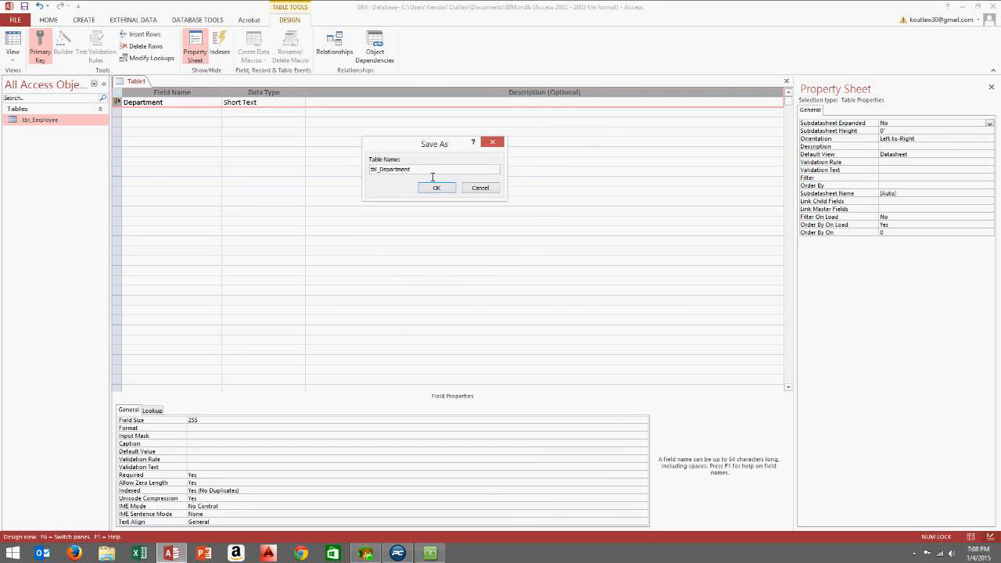
{"action": "left_click", "coordinate": [431, 191]}
{"action": "left_click", "coordinate": [431, 191]}
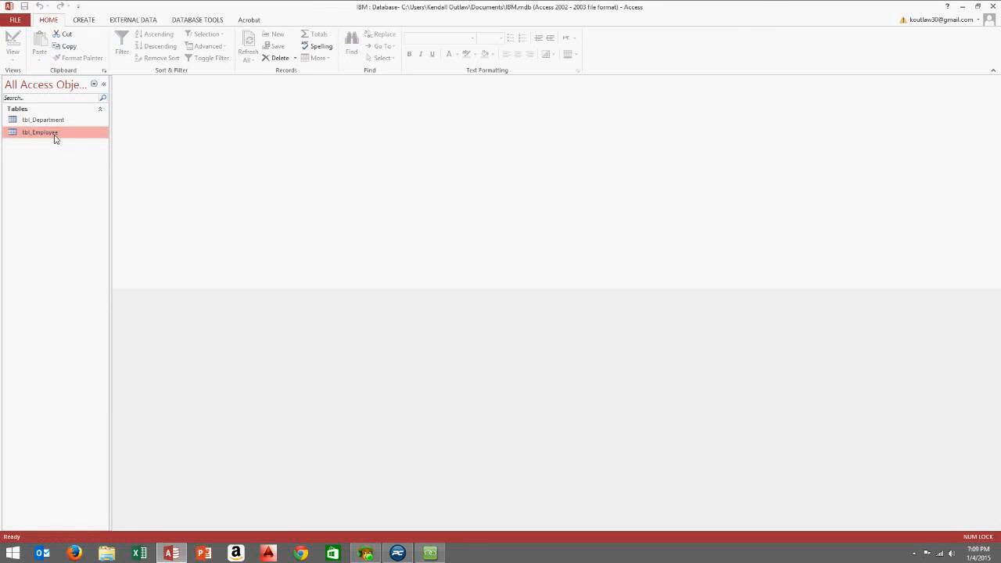
Open tbl_Department, widen the Department column, and enter Accounting and Civil
{"action": "double_click", "coordinate": [56, 121]}
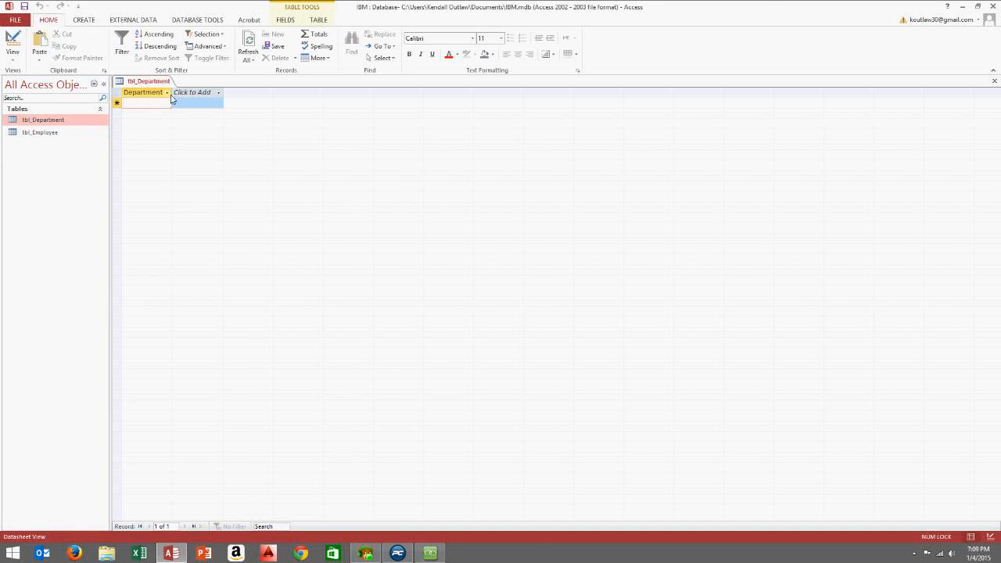
{"action": "left_click_drag", "start_coordinate": [178, 93], "coordinate": [203, 105]}
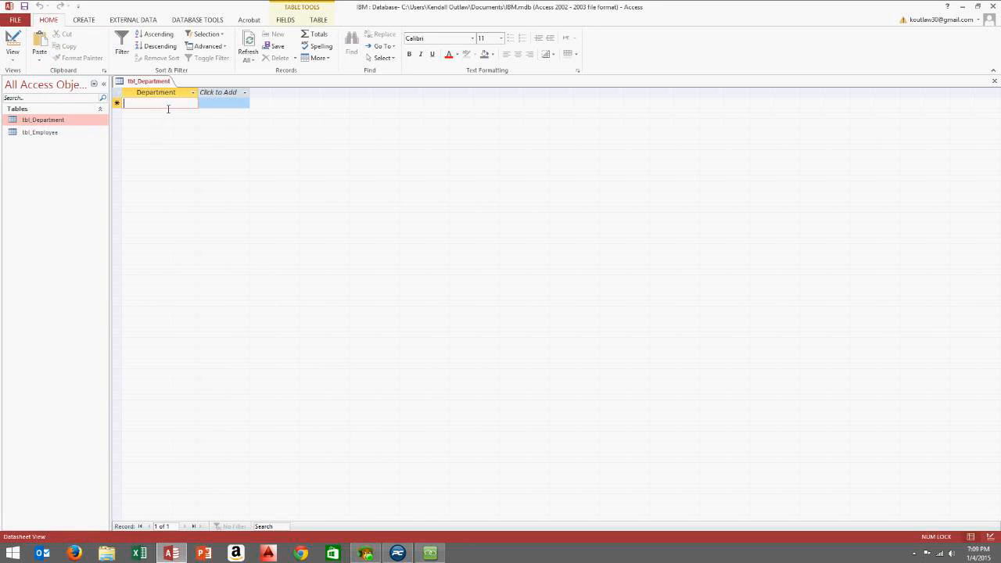
{"action": "type", "text": "Accounting"}
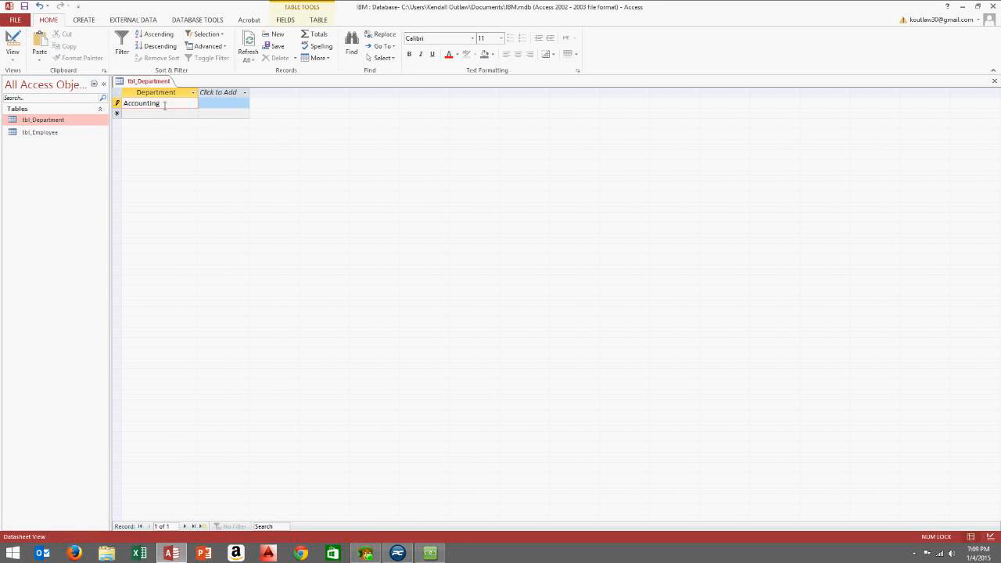
{"action": "key", "text": "Return"}
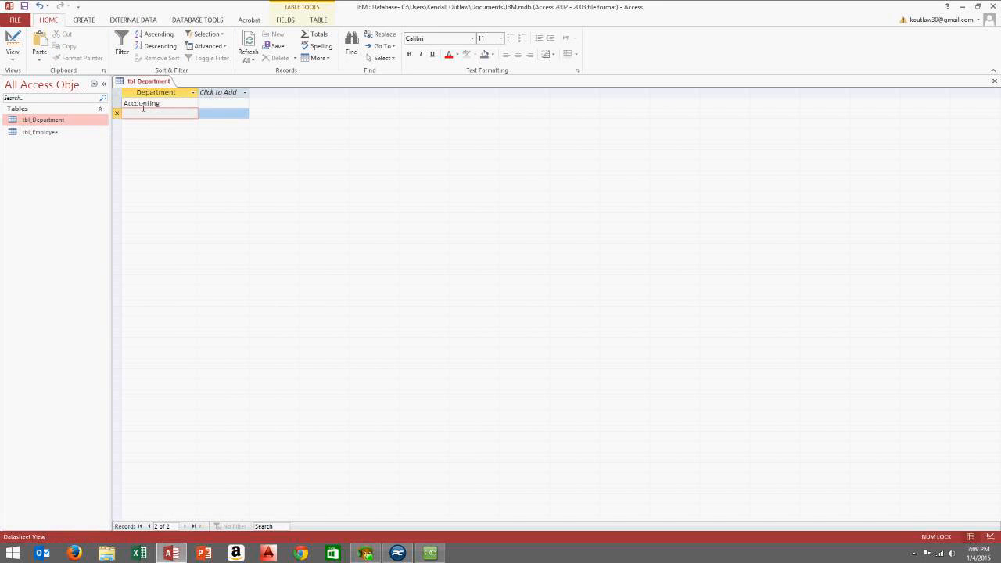
{"action": "type", "text": "En"}
{"action": "key", "text": "BackSpace"}
{"action": "key", "text": "BackSpace"}
{"action": "type", "text": "Civil Enginniner"}
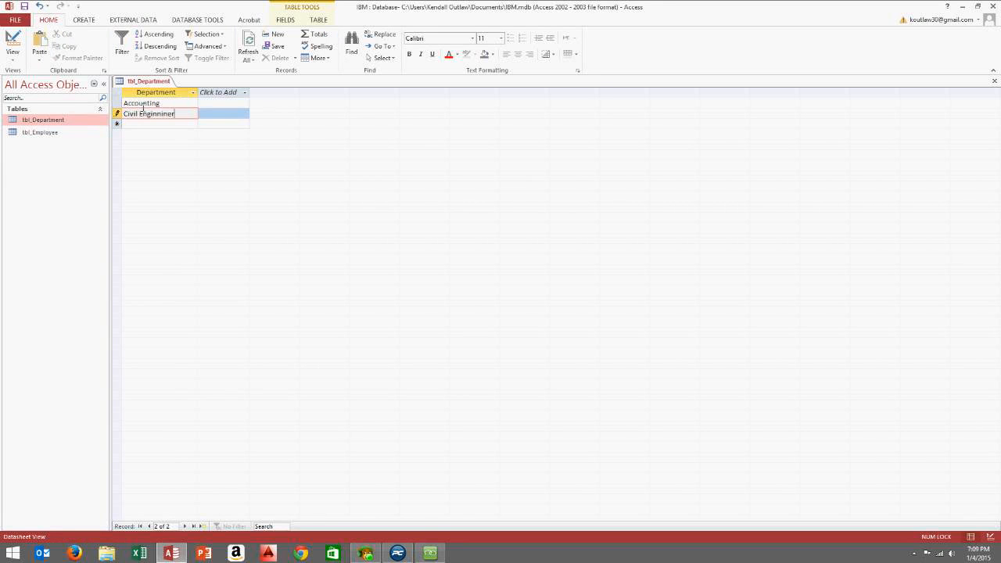
{"action": "key", "text": "BackSpace"}
{"action": "key", "text": "BackSpace"}
{"action": "key", "text": "BackSpace"}
{"action": "key", "text": "BackSpace"}
{"action": "left_click", "coordinate": [183, 118]}
{"action": "key", "text": "BackSpace"}
{"action": "key", "text": "BackSpace"}
{"action": "left_click_drag", "start_coordinate": [171, 119], "coordinate": [147, 119]}
{"action": "key", "text": "BackSpace"}
{"action": "key", "text": "BackSpace"}
{"action": "key", "text": "BackSpace"}
{"action": "key", "text": "Return"}
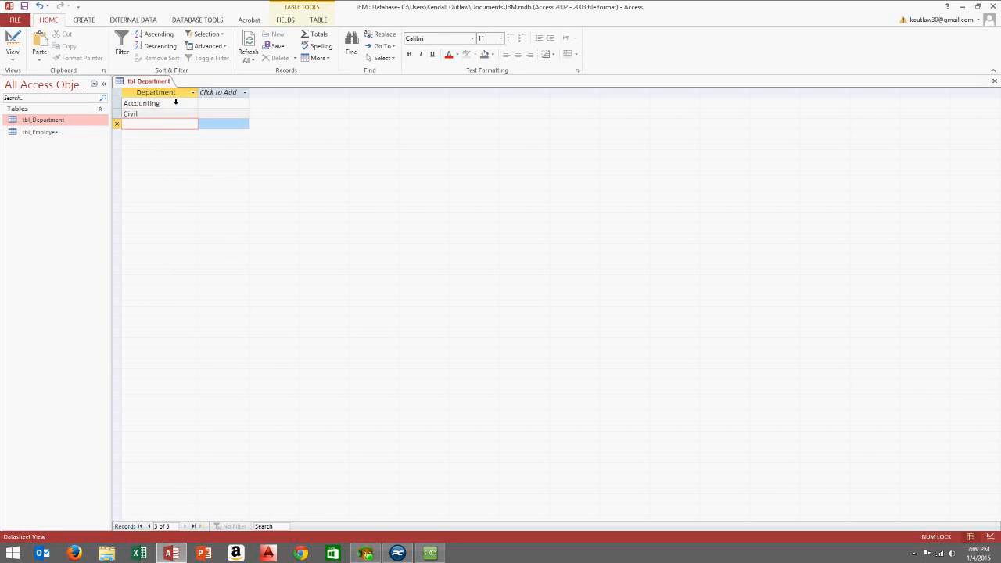
Add the departments Mechanical, Electrical and Structual as new records
{"action": "type", "text": "Mechanic"}
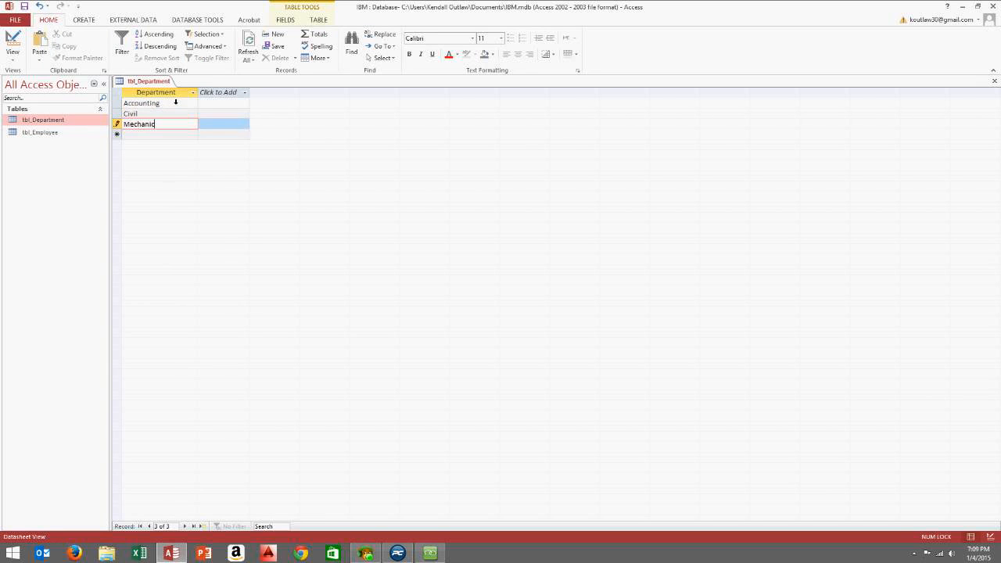
{"action": "type", "text": "al"}
{"action": "key", "text": "Return"}
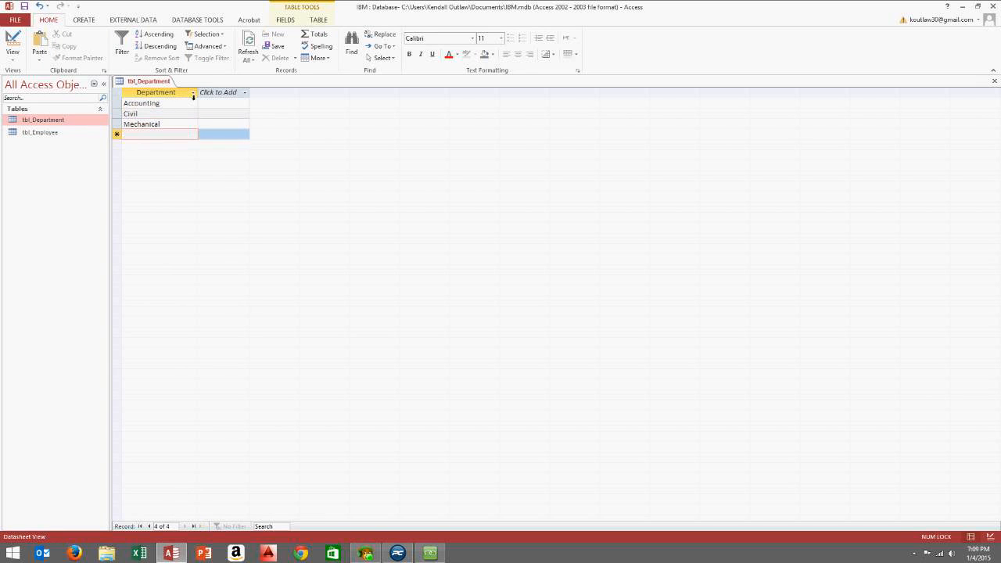
{"action": "type", "text": "Elec"}
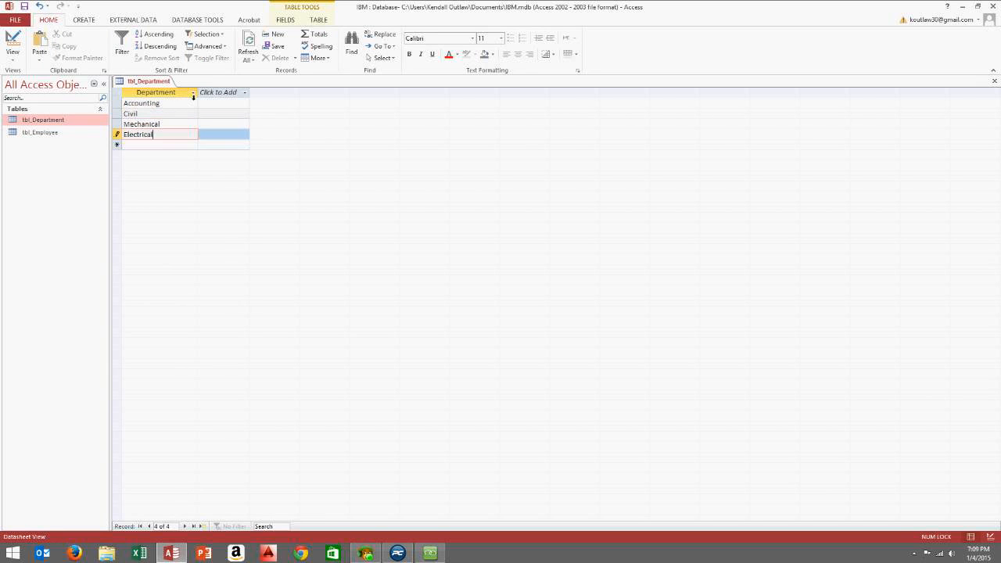
{"action": "type", "text": "trical"}
{"action": "key", "text": "Return"}
{"action": "type", "text": "S"}
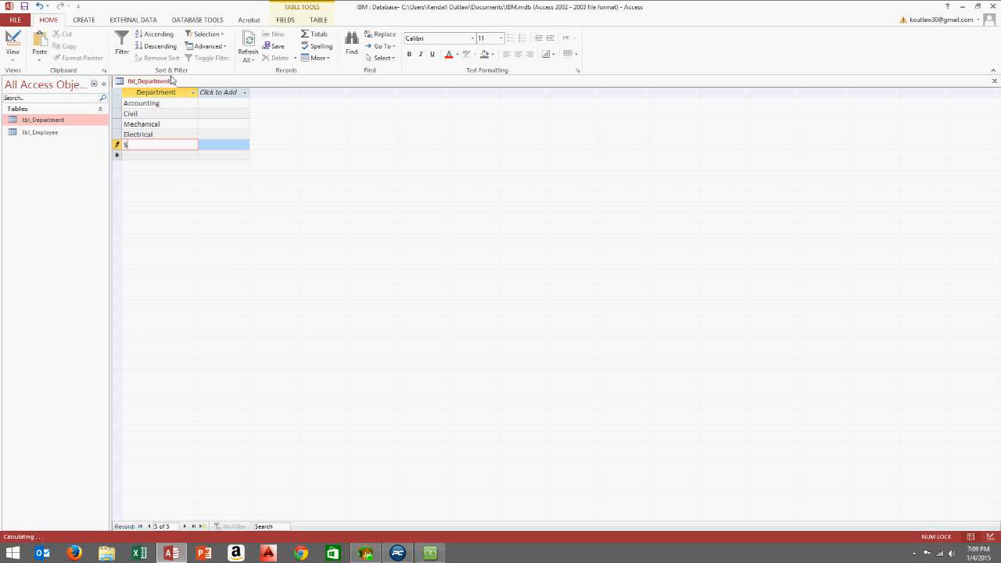
{"action": "type", "text": "tructural"}
{"action": "type", "text": "ural"}
{"action": "key", "text": "Return"}
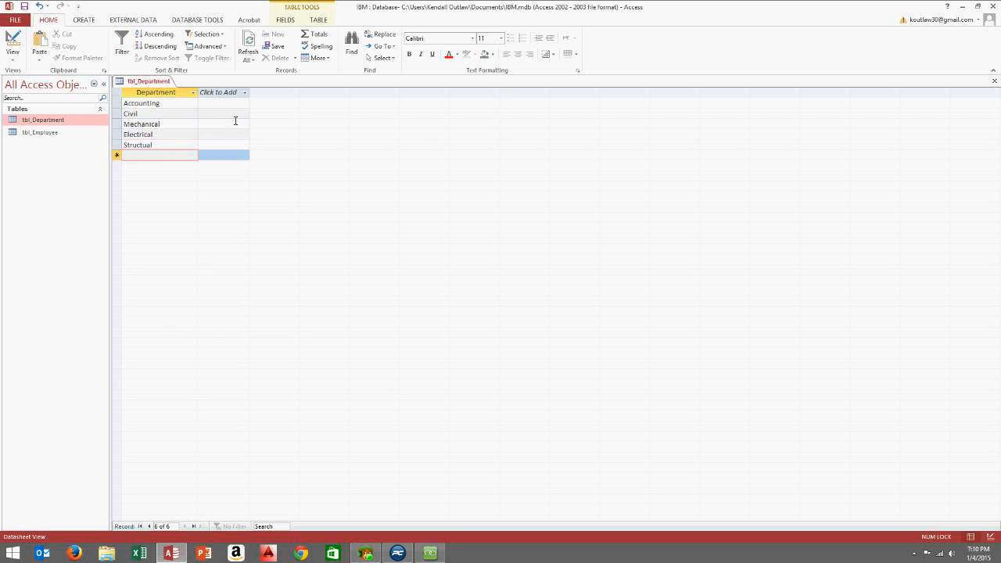
Close tbl_Department, keeping its layout changes, and select tbl_Employee in the navigation pane
{"action": "left_click", "coordinate": [994, 81]}
{"action": "left_click", "coordinate": [461, 306]}
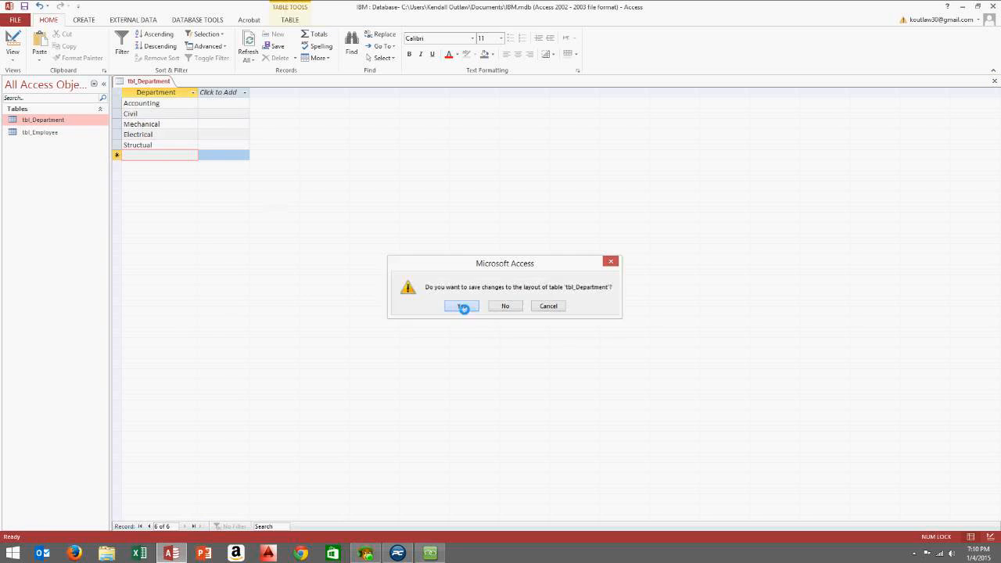
{"action": "left_click", "coordinate": [61, 135]}
{"action": "left_click", "coordinate": [61, 121]}
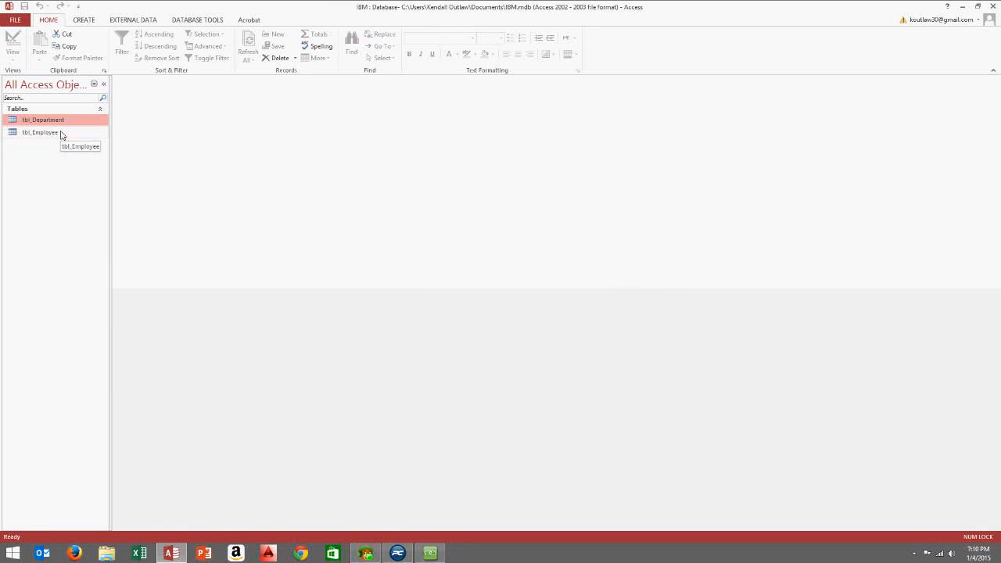
{"action": "left_click", "coordinate": [62, 133]}
{"action": "left_click", "coordinate": [63, 123]}
{"action": "left_click", "coordinate": [64, 129]}
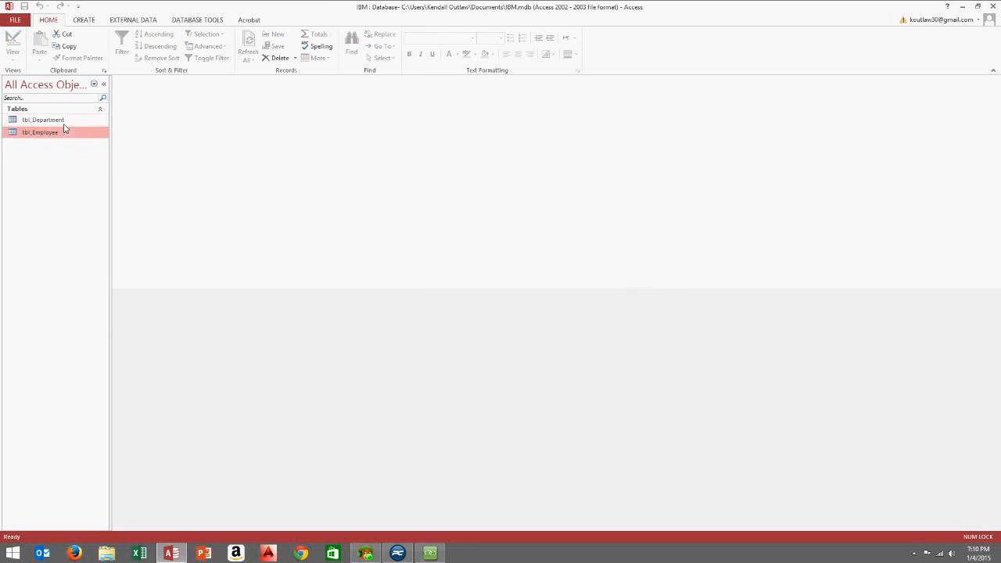
{"action": "left_click", "coordinate": [63, 121]}
{"action": "left_click", "coordinate": [55, 135]}
Open tbl_Employee in Design View and launch the Lookup Wizard for the Department field
{"action": "right_click", "coordinate": [59, 134]}
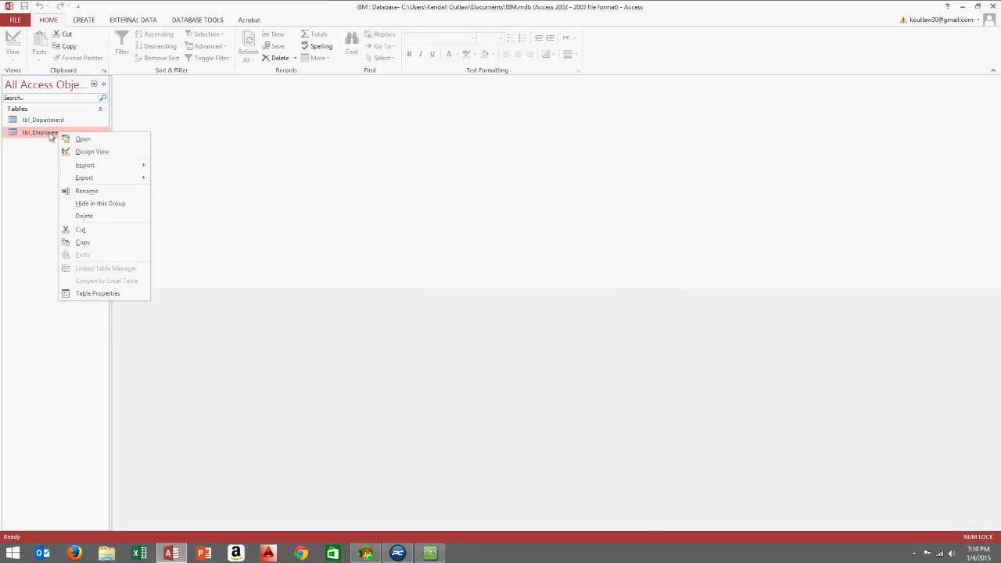
{"action": "left_click", "coordinate": [92, 153]}
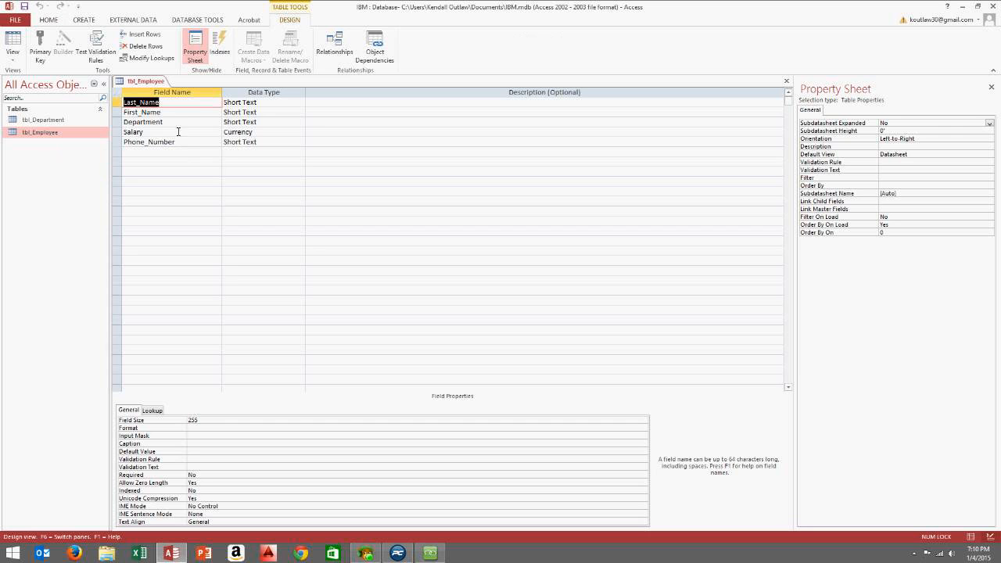
{"action": "left_click", "coordinate": [263, 122]}
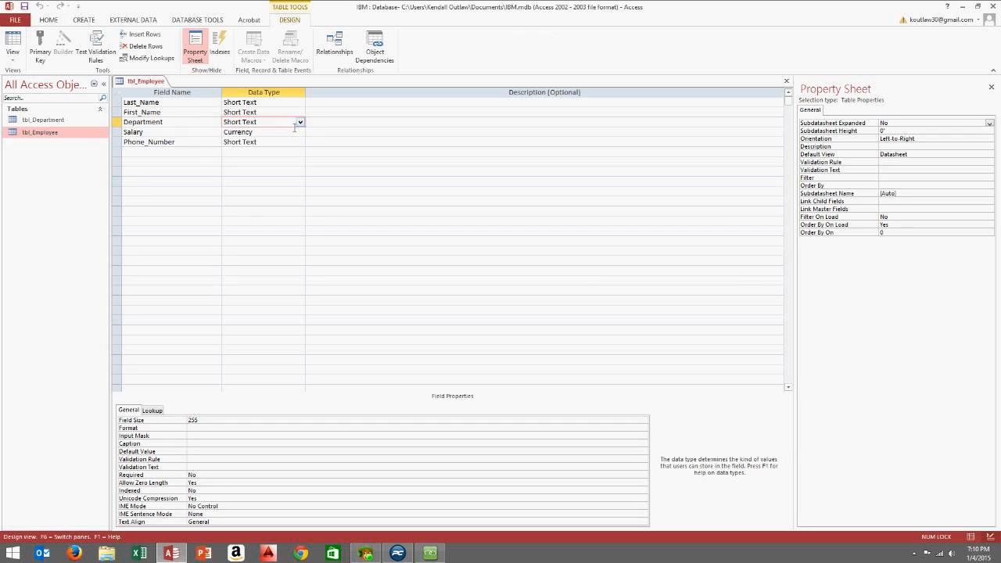
{"action": "left_click", "coordinate": [299, 121]}
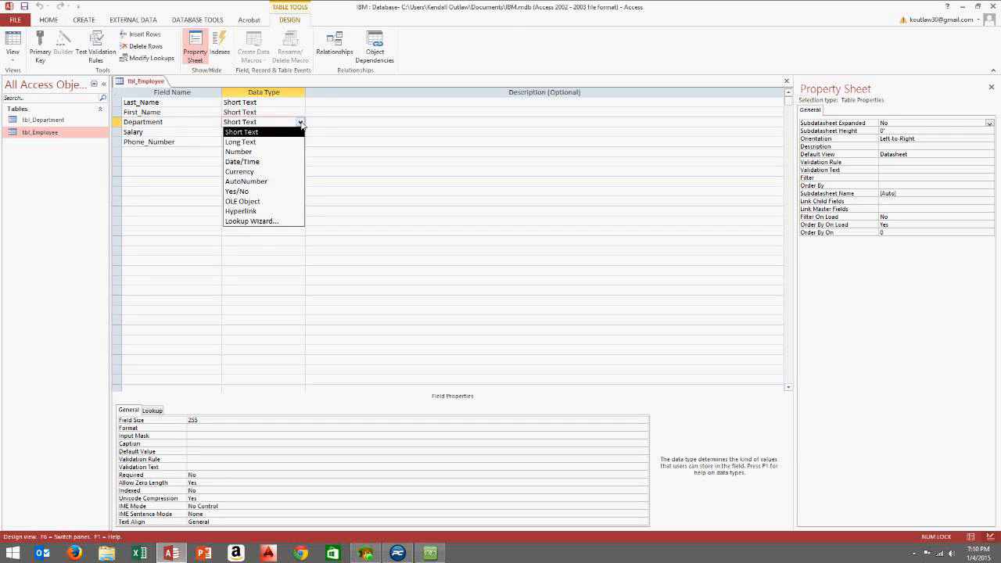
{"action": "left_click", "coordinate": [258, 222]}
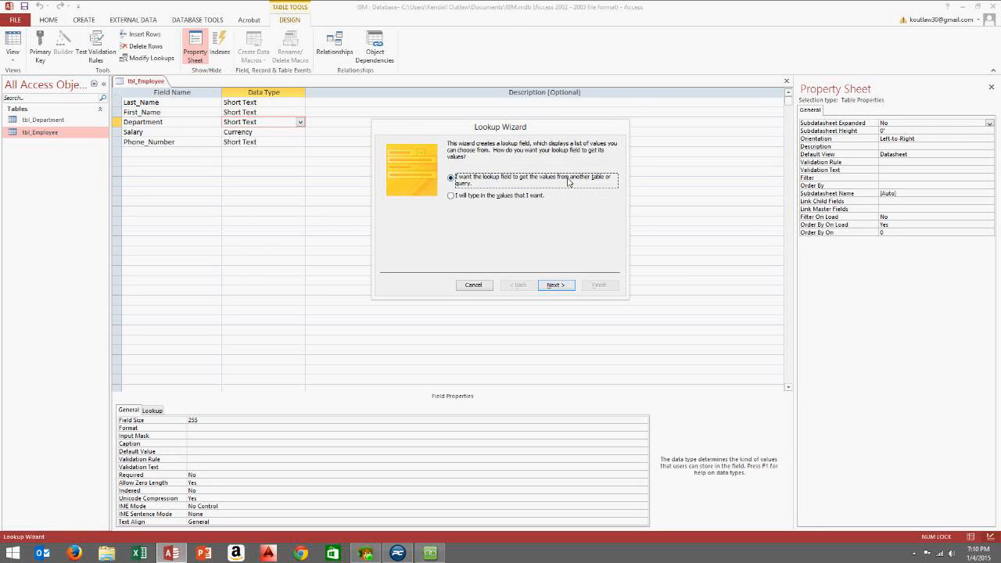
Look up values from tbl_Department and include its Department field
{"action": "left_click", "coordinate": [553, 285]}
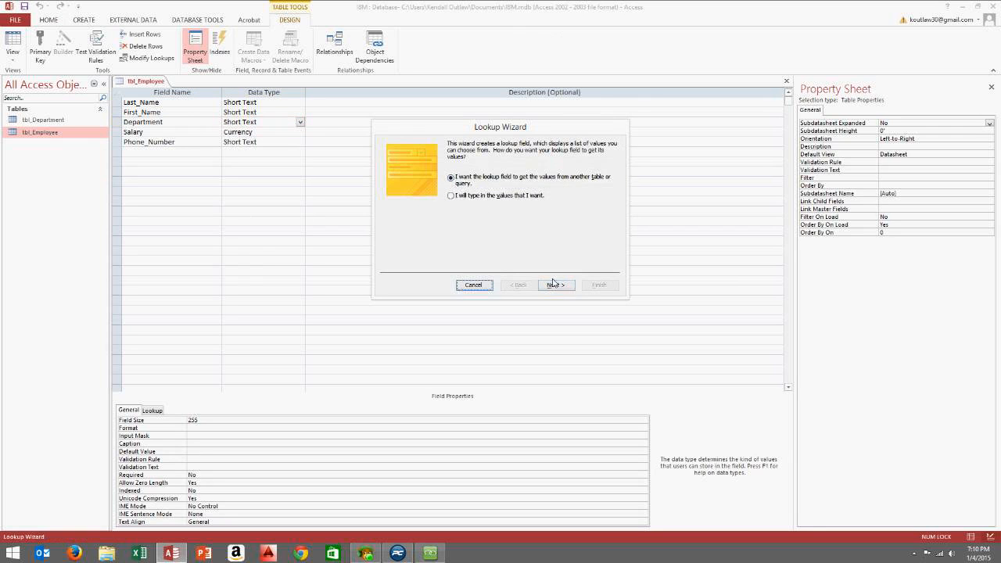
{"action": "left_click", "coordinate": [553, 285]}
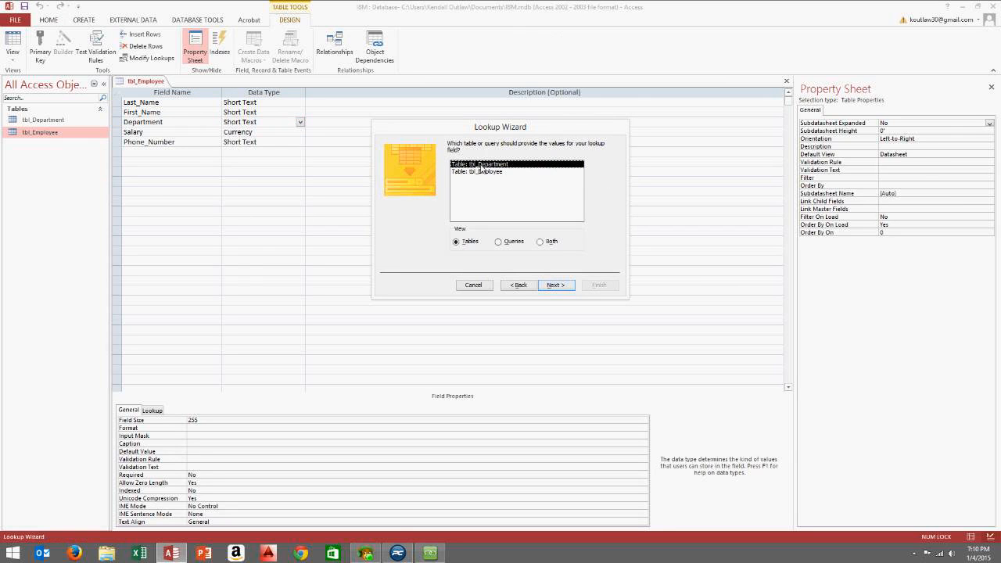
{"action": "left_click", "coordinate": [556, 286]}
{"action": "left_click", "coordinate": [483, 218]}
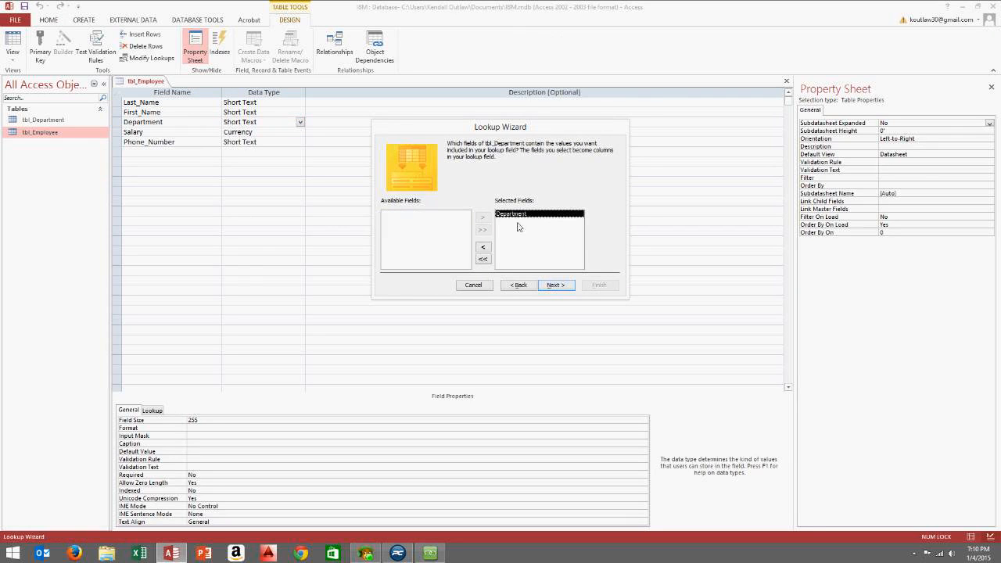
{"action": "left_click", "coordinate": [560, 289]}
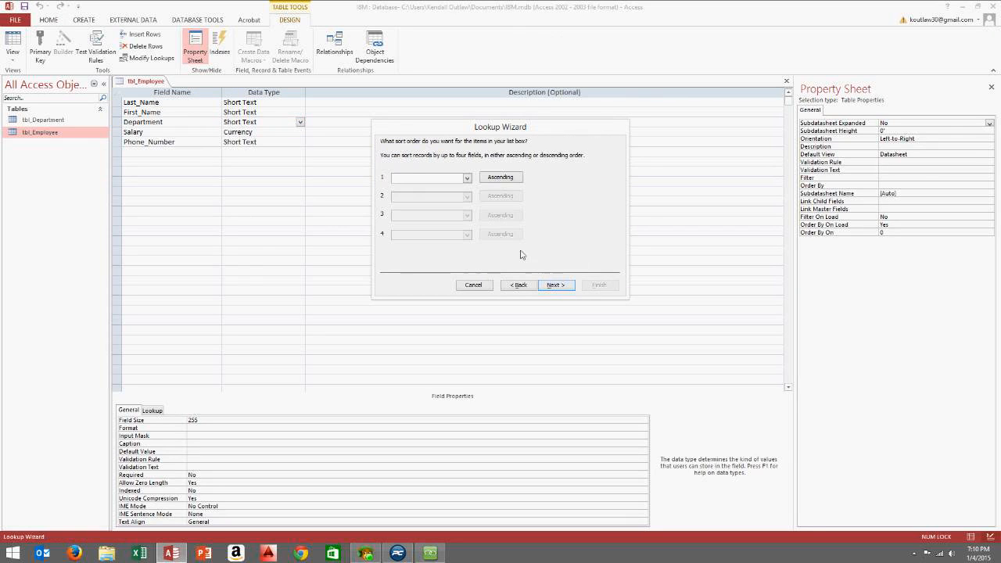
Sort the lookup by Department ascending, finish the wizard, save the table and close its design
{"action": "left_click", "coordinate": [467, 178]}
{"action": "left_click", "coordinate": [445, 196]}
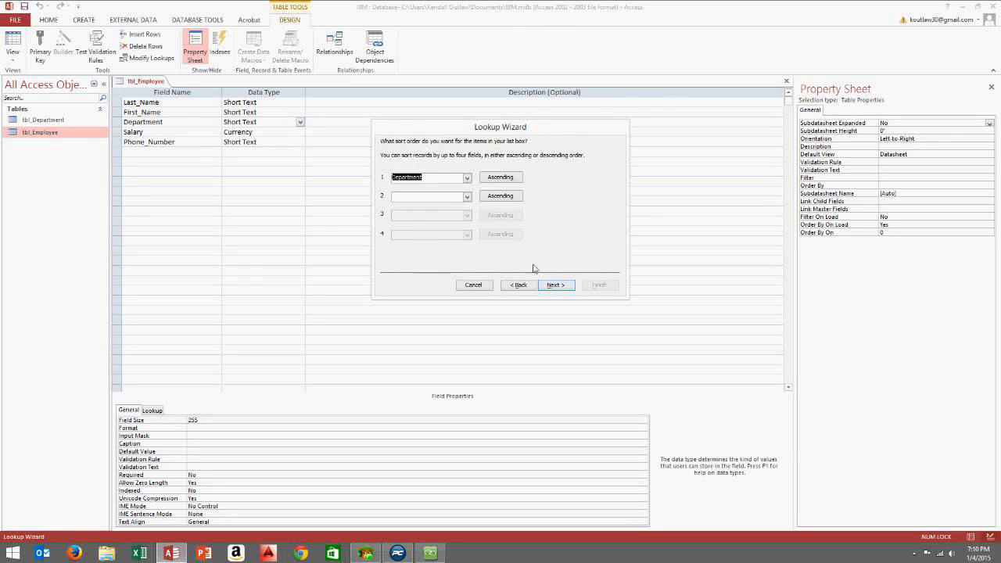
{"action": "left_click", "coordinate": [555, 284]}
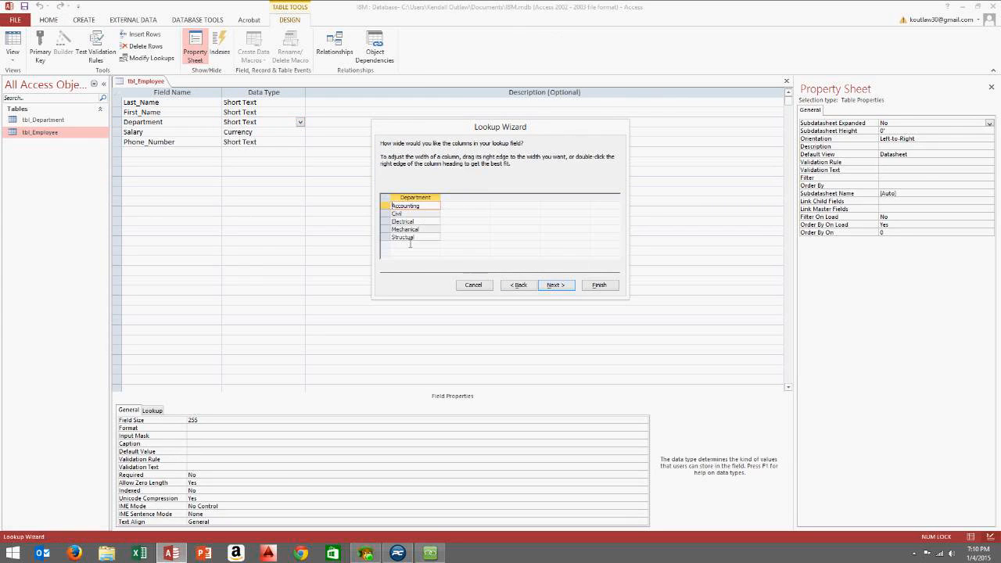
{"action": "left_click", "coordinate": [556, 285]}
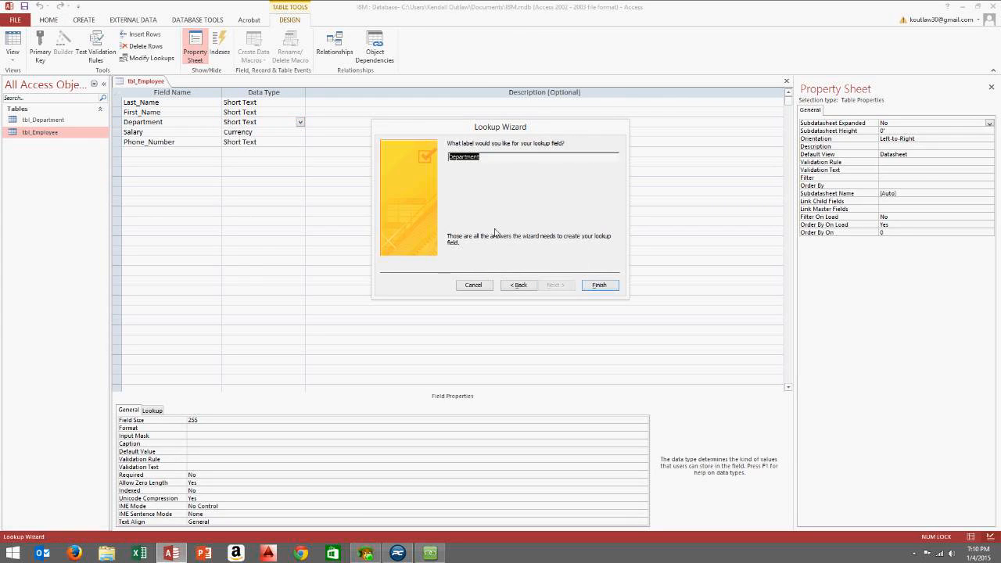
{"action": "left_click", "coordinate": [599, 285]}
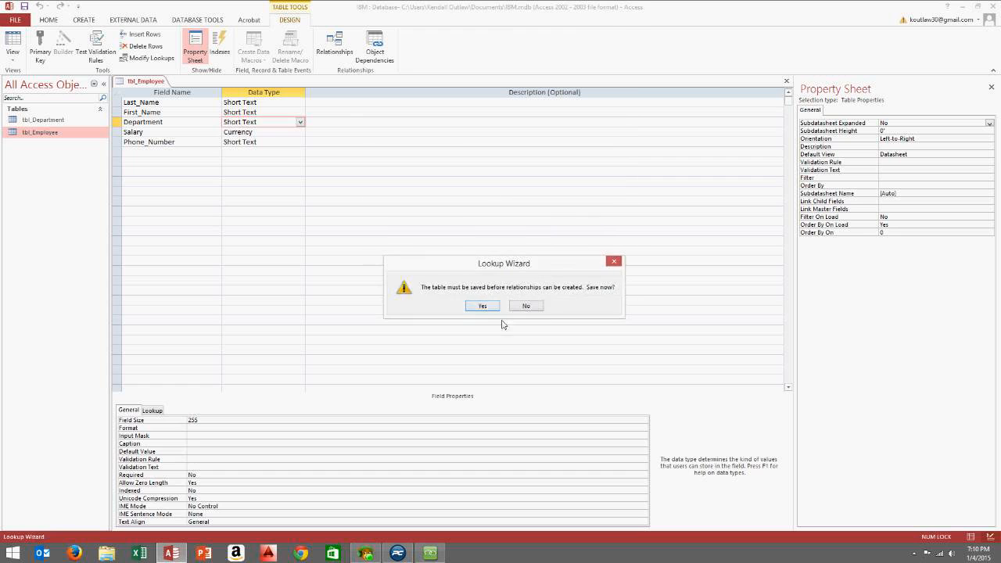
{"action": "left_click", "coordinate": [484, 306]}
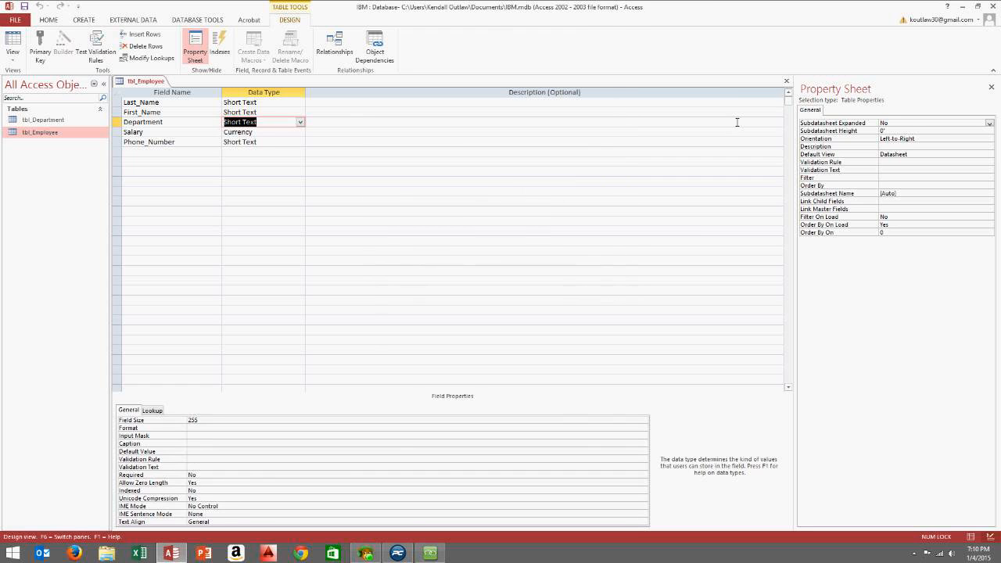
{"action": "left_click", "coordinate": [786, 83]}
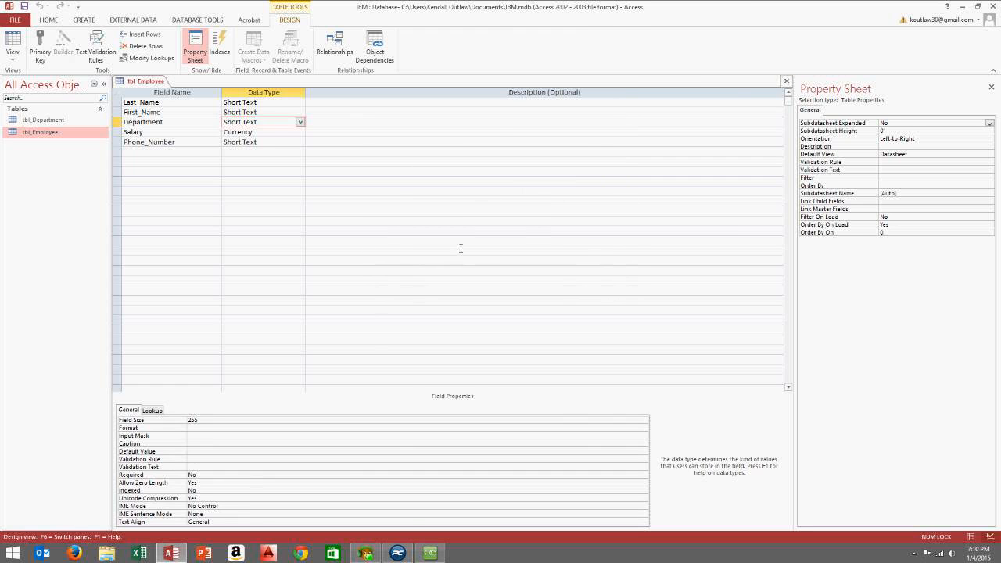
{"action": "left_click", "coordinate": [787, 81]}
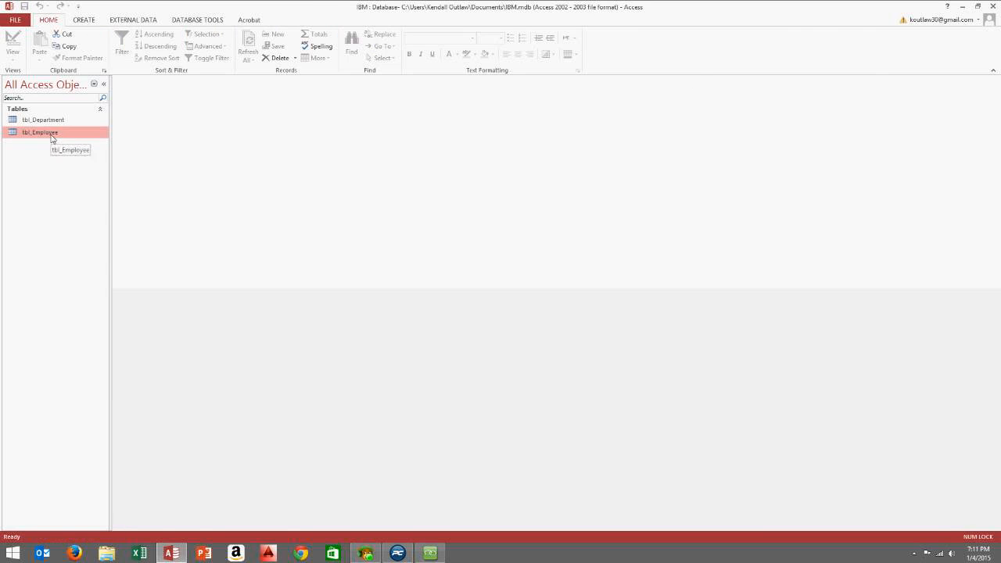
Open the tbl_Employee datasheet and set the second employee's department to Civil
{"action": "double_click", "coordinate": [50, 132]}
{"action": "left_click", "coordinate": [272, 117]}
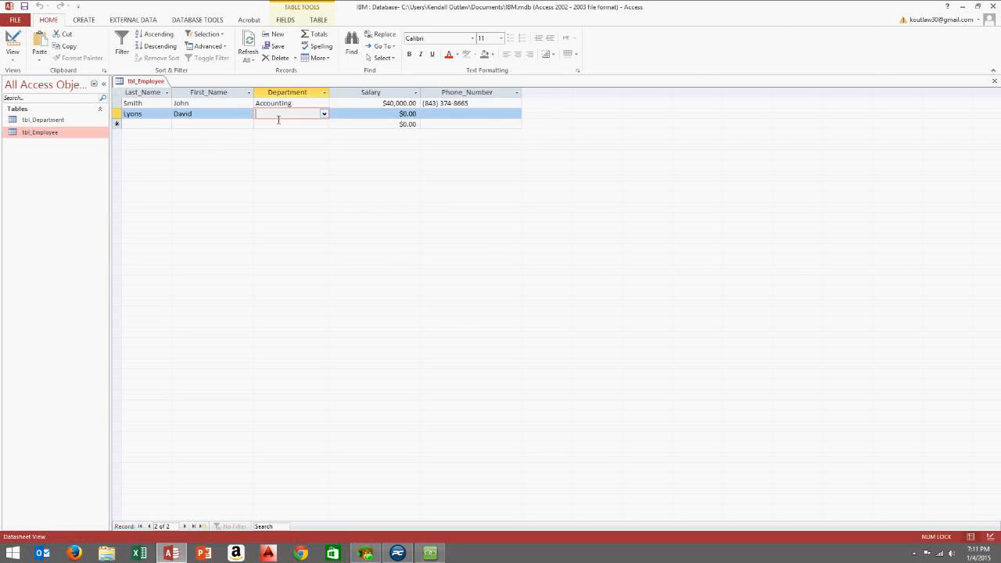
{"action": "left_click", "coordinate": [325, 114]}
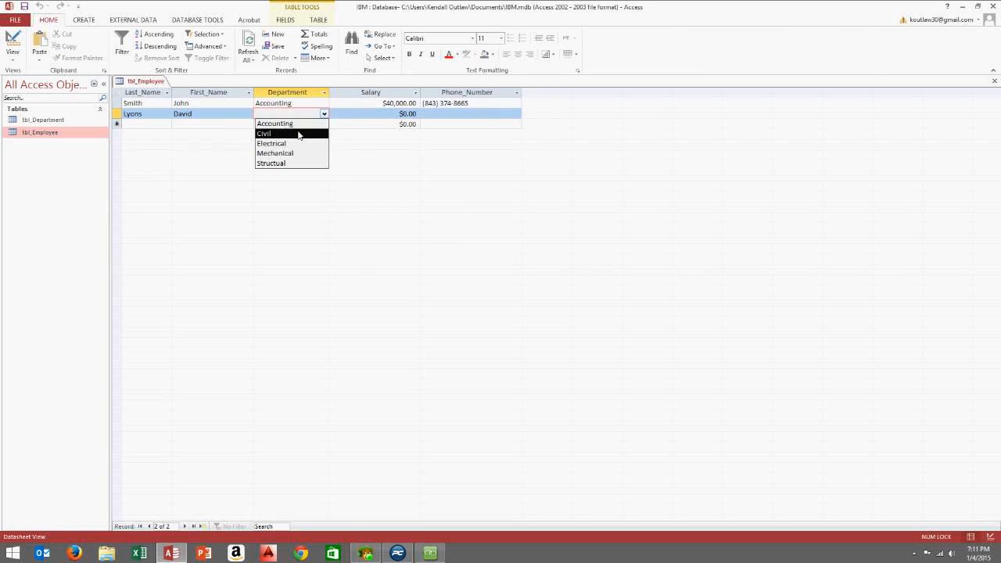
{"action": "left_click", "coordinate": [235, 116]}
{"action": "left_click", "coordinate": [280, 116]}
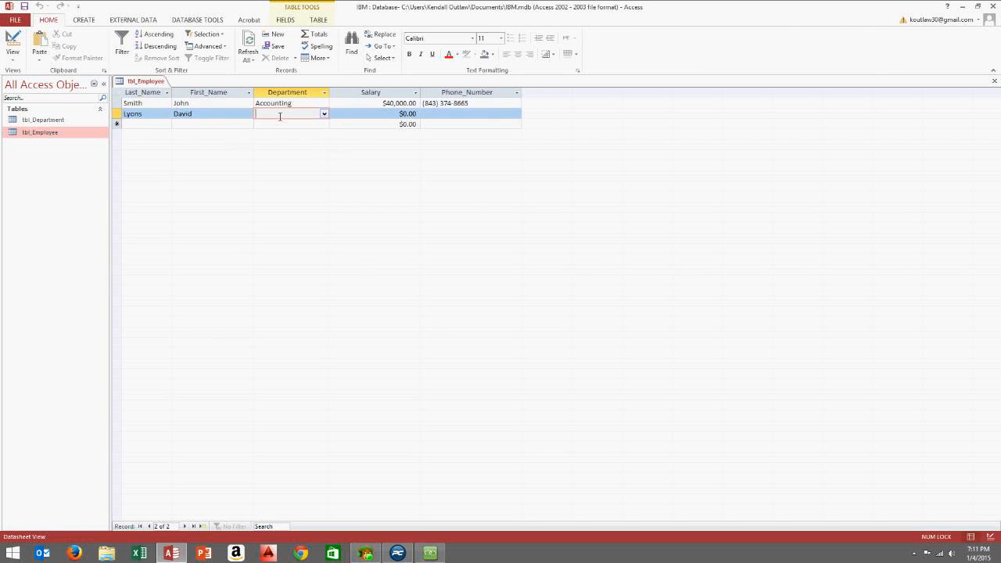
{"action": "left_click", "coordinate": [324, 114]}
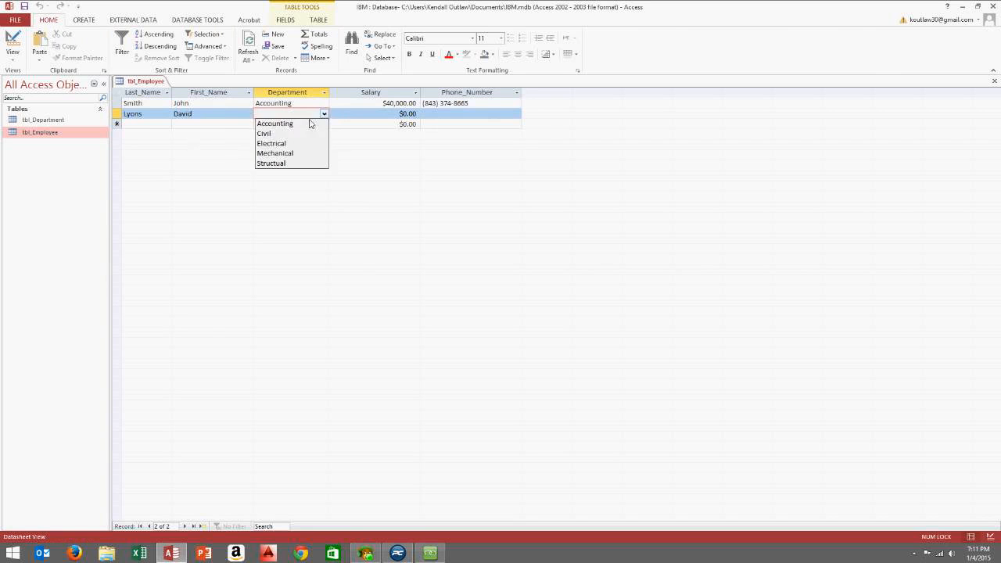
{"action": "left_click", "coordinate": [287, 133]}
Add a new employee record with the employee's last name and the Mechanical department
{"action": "left_click", "coordinate": [147, 124]}
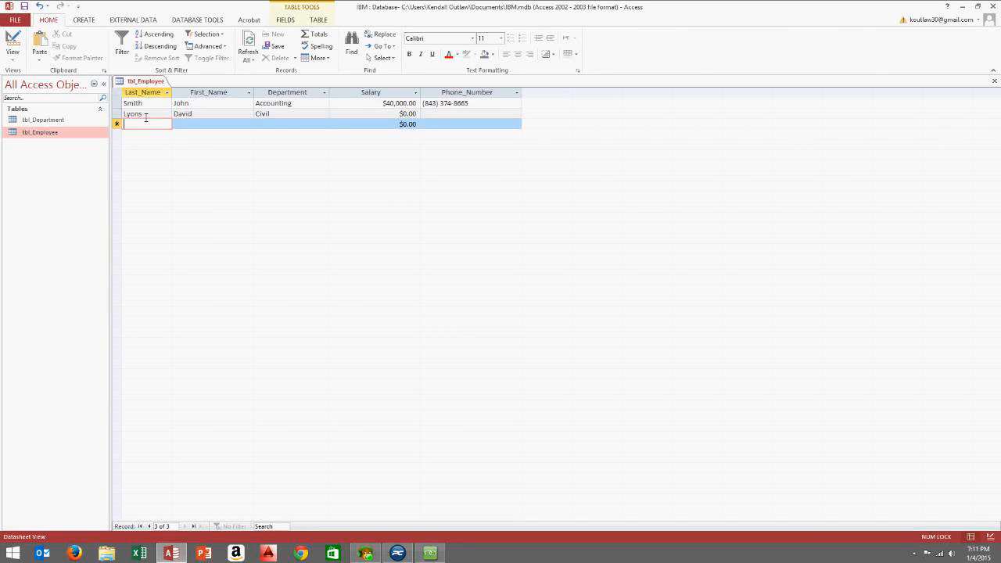
{"action": "type", "text": "Jones"}
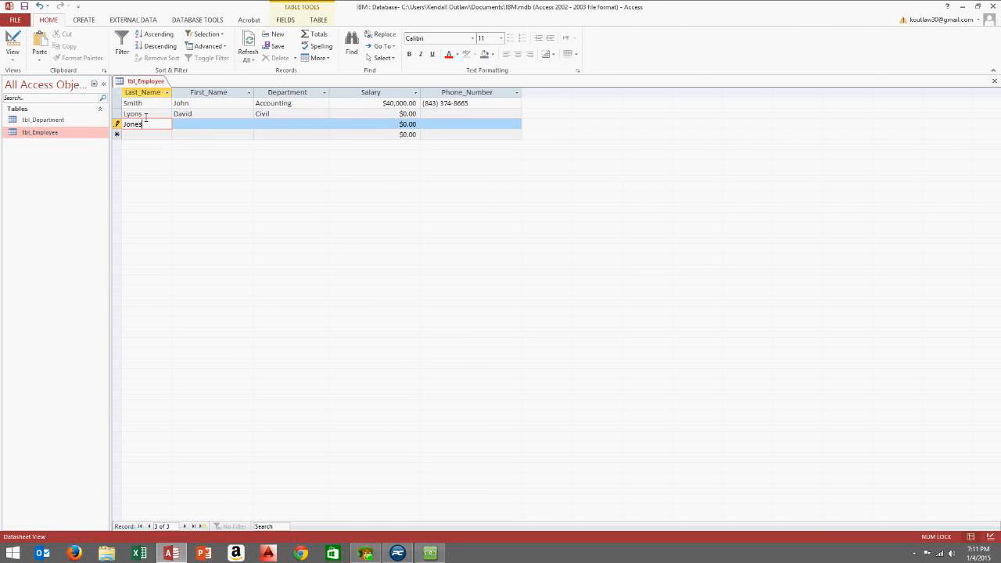
{"action": "left_click", "coordinate": [197, 127]}
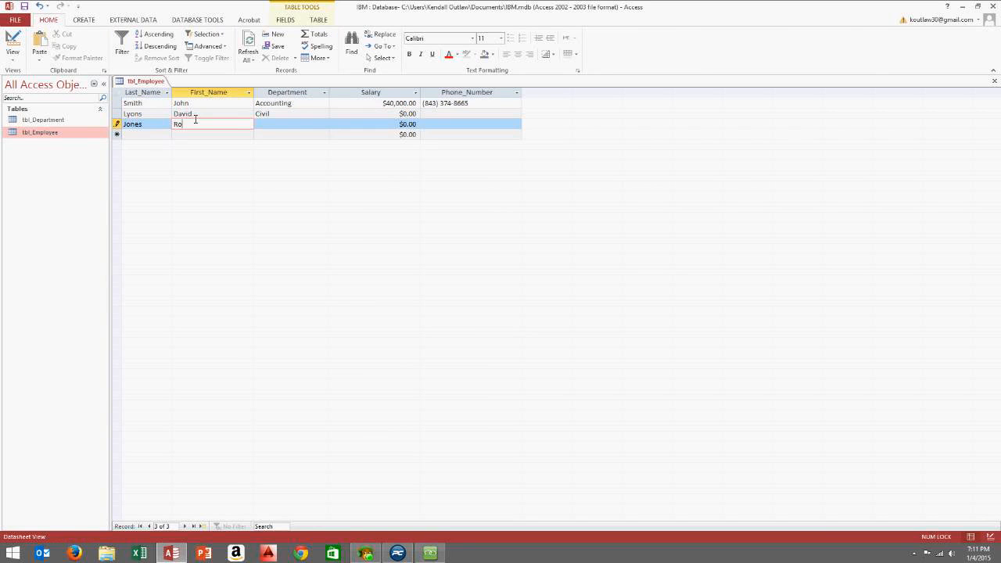
{"action": "key", "text": "Tab"}
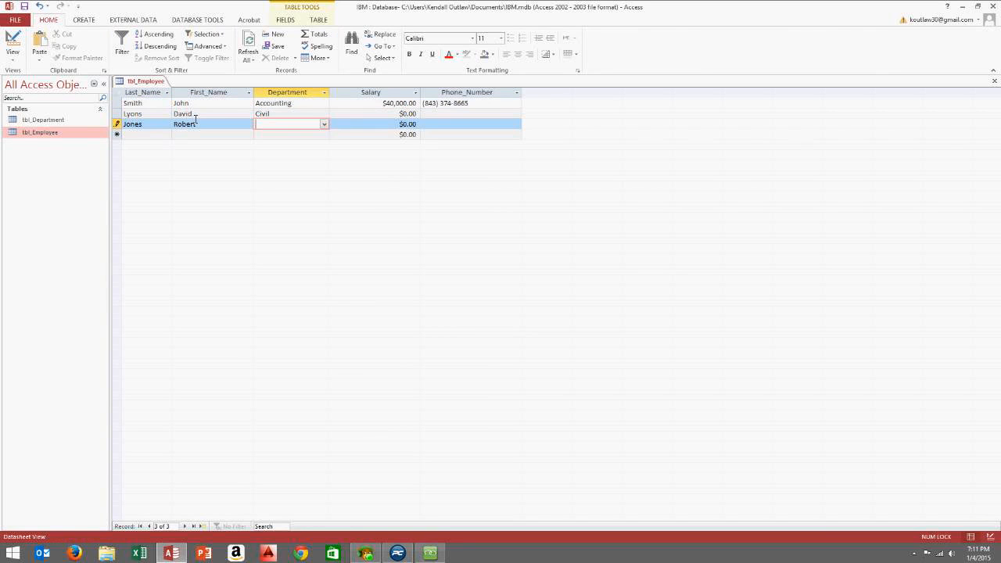
{"action": "left_click", "coordinate": [323, 125]}
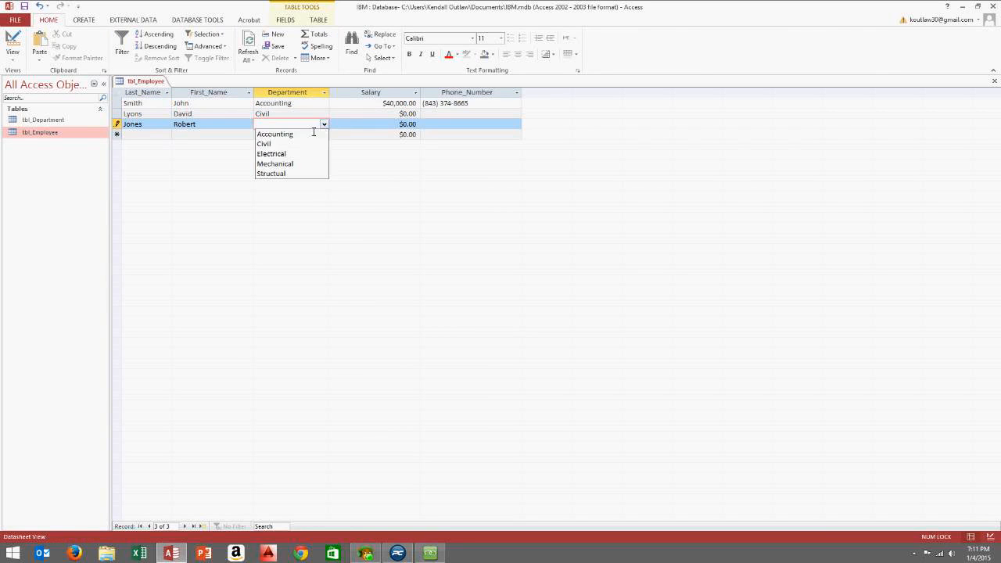
{"action": "left_click", "coordinate": [287, 164]}
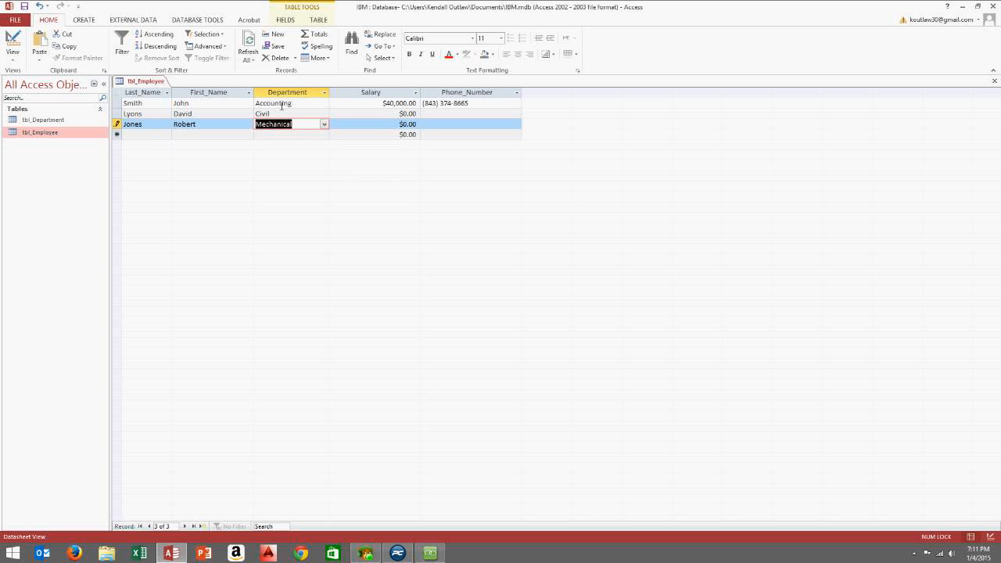
{"action": "left_click", "coordinate": [377, 125]}
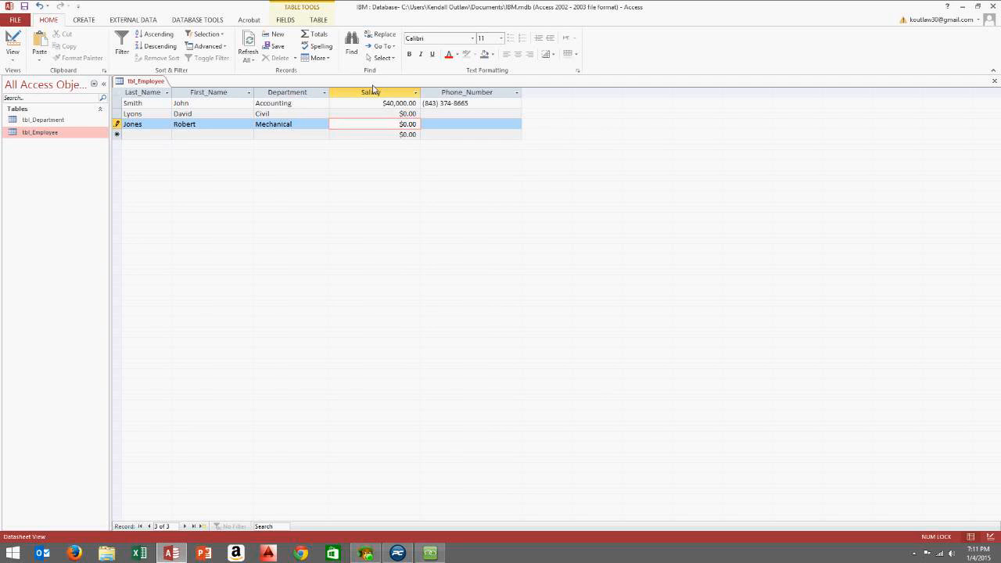
Enter salaries of 45000 for the second employee and 60,000 for the third
{"action": "left_click", "coordinate": [396, 114]}
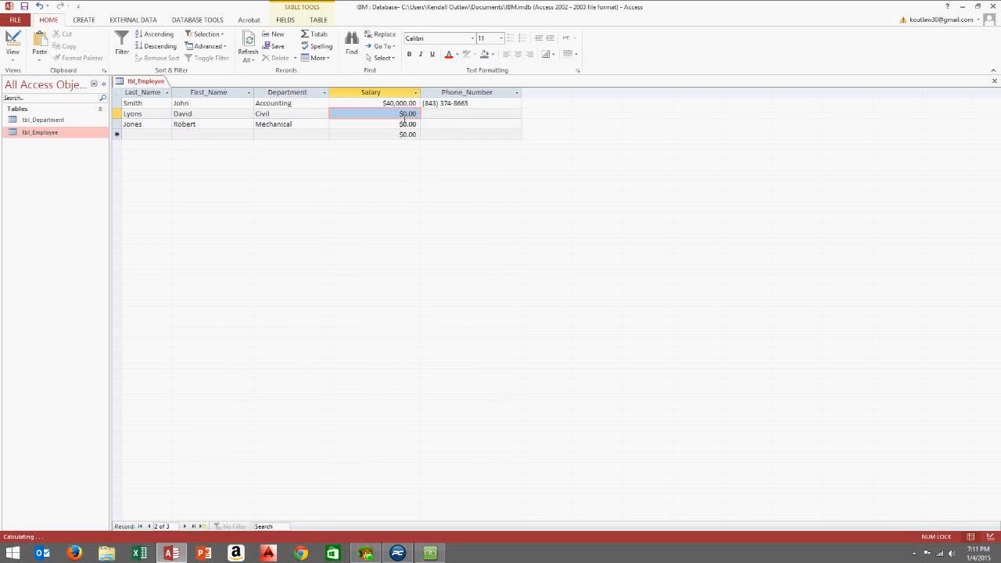
{"action": "left_click", "coordinate": [454, 114]}
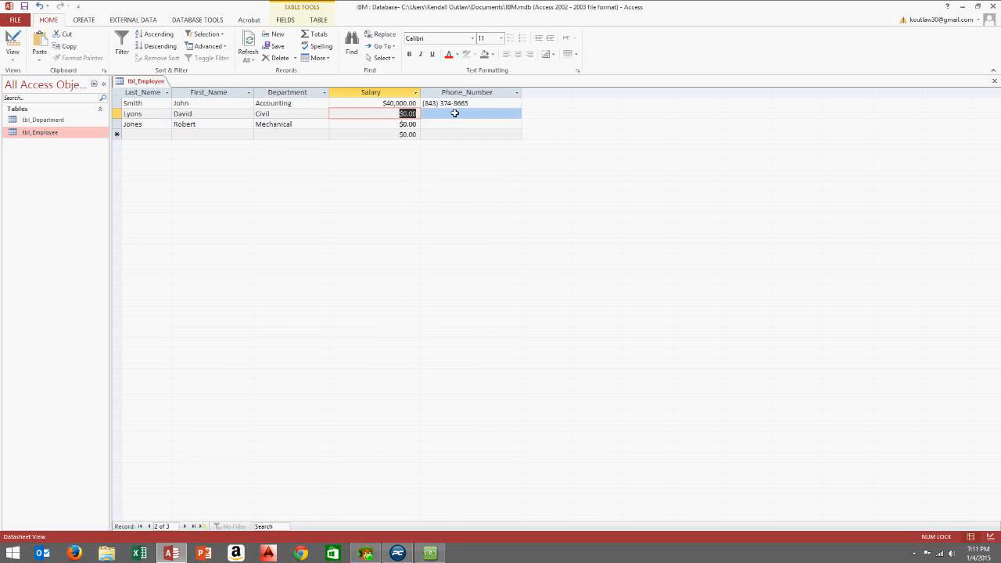
{"action": "type", "text": "45000"}
{"action": "key", "text": "Down"}
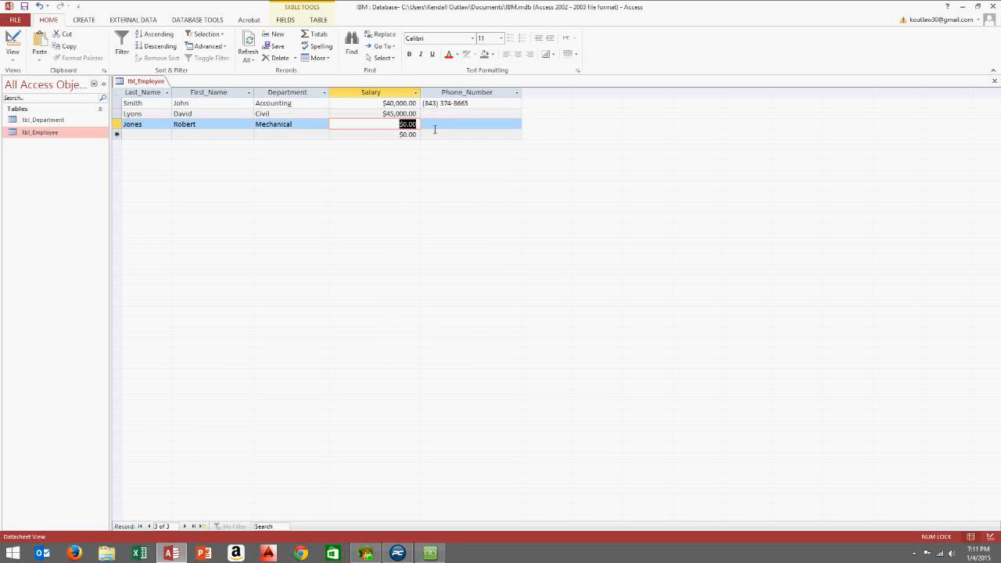
{"action": "type", "text": "60,000"}
{"action": "left_click", "coordinate": [452, 123]}
Enter phone numbers for the second and third employees in Phone_Number
{"action": "left_click", "coordinate": [430, 115]}
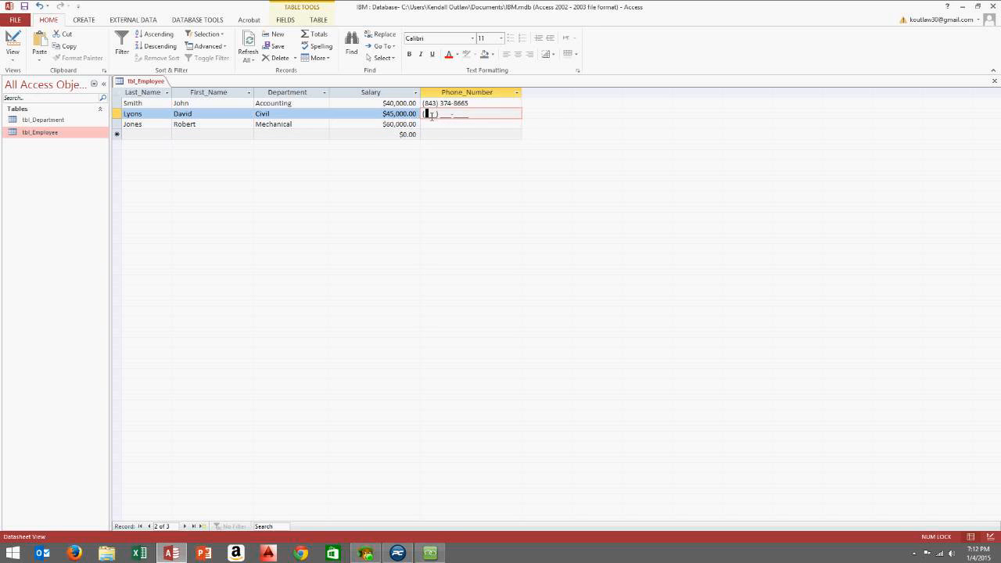
{"action": "left_click", "coordinate": [431, 123]}
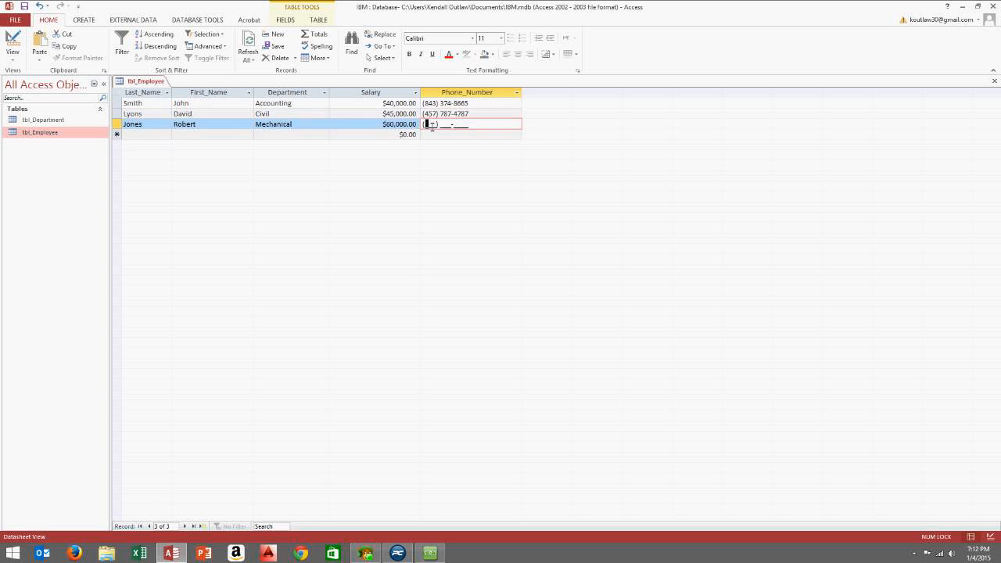
Add a fourth employee's names, department Electrical, salary 550000 and a phone number
{"action": "left_click", "coordinate": [405, 133]}
{"action": "left_click", "coordinate": [145, 136]}
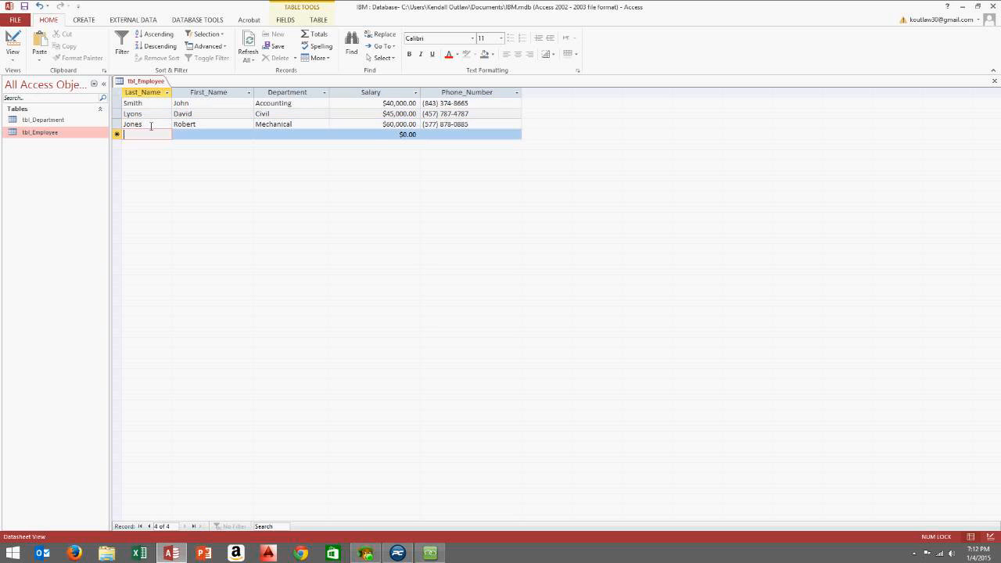
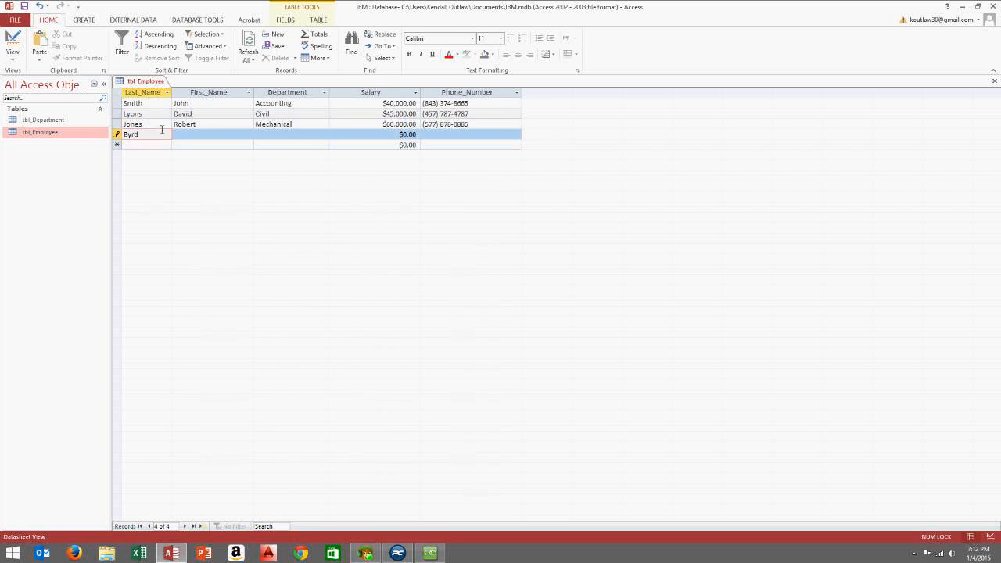
{"action": "left_click", "coordinate": [194, 136]}
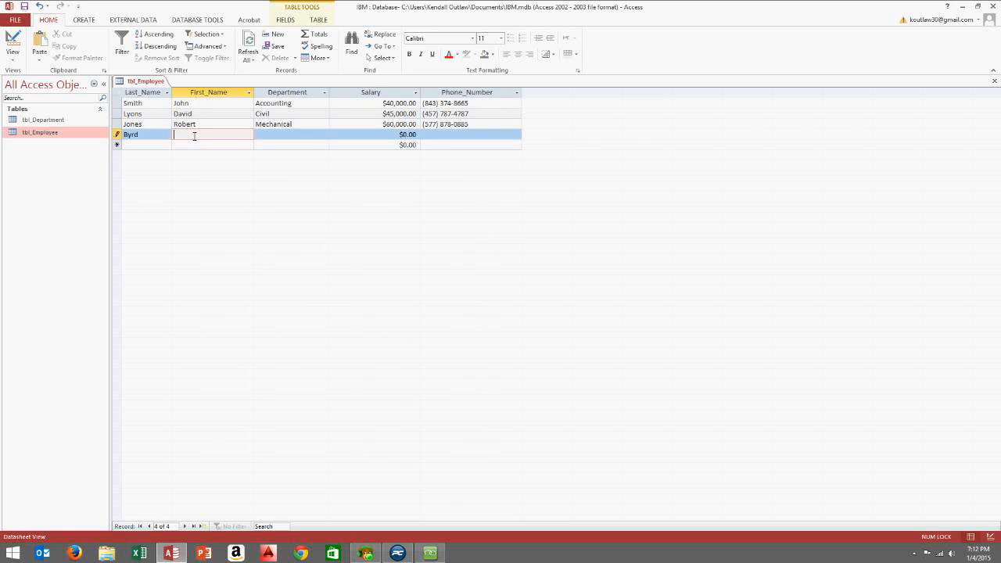
{"action": "key", "text": "Tab"}
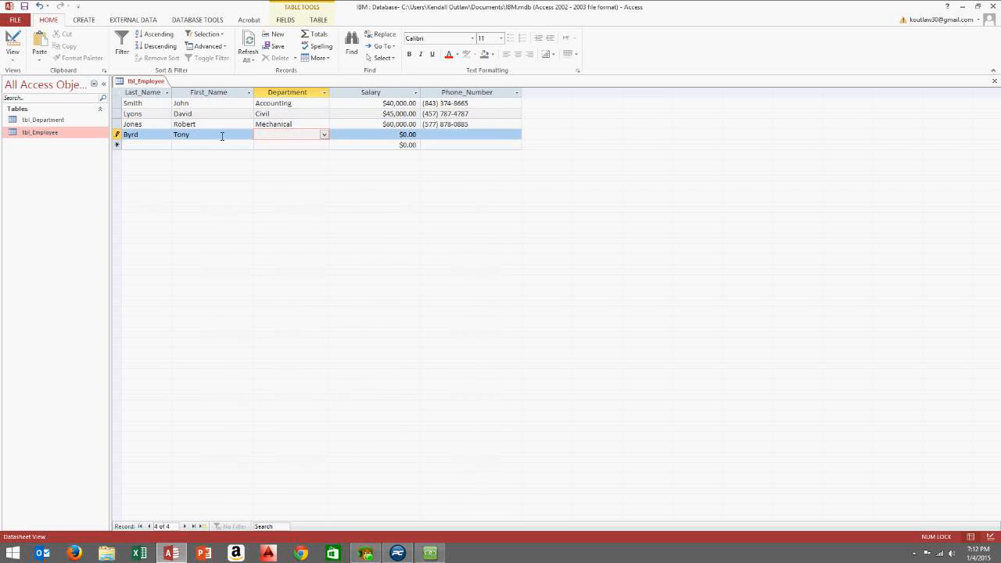
{"action": "left_click", "coordinate": [324, 135]}
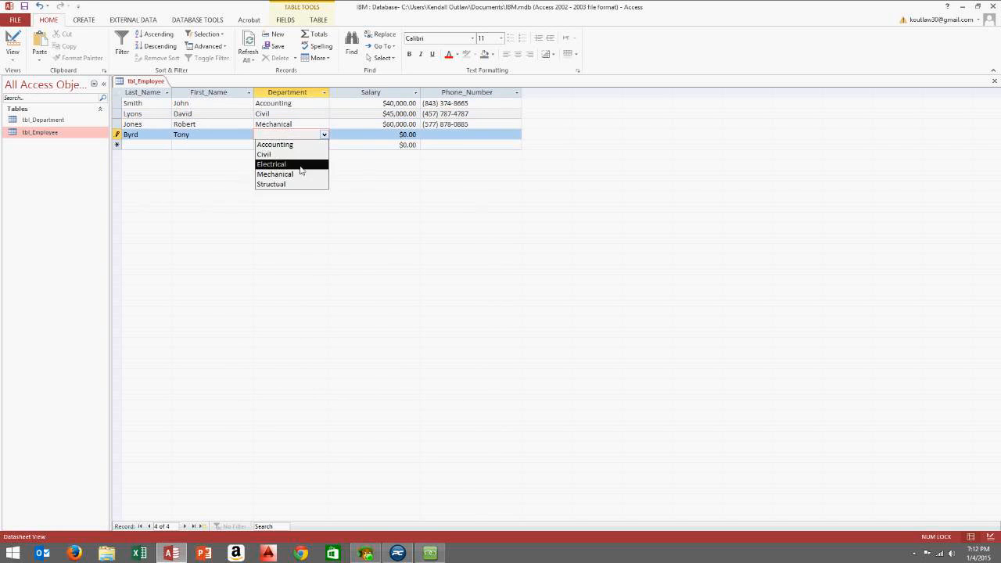
{"action": "left_click", "coordinate": [300, 166]}
{"action": "key", "text": "Tab"}
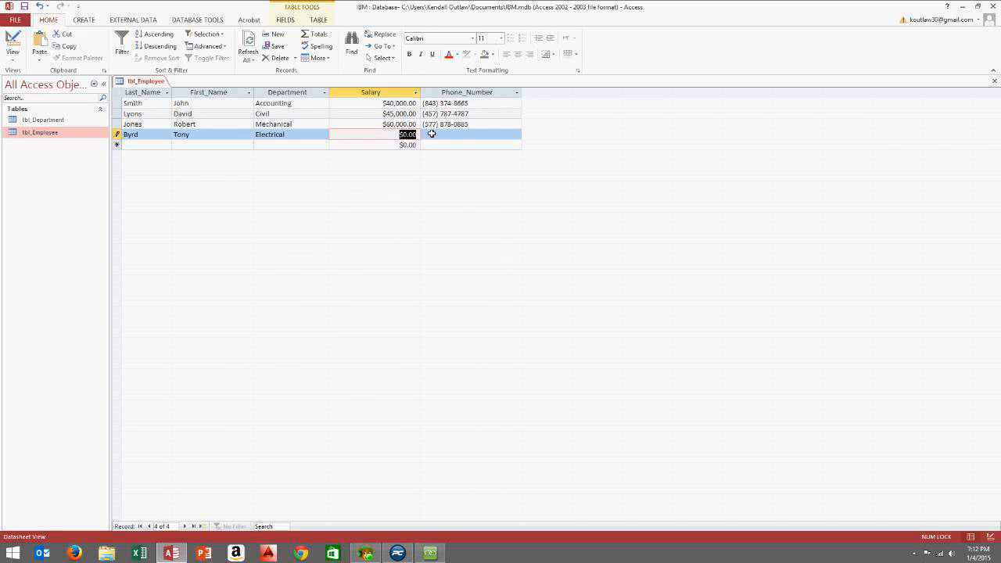
{"action": "type", "text": "550000"}
{"action": "key", "text": "Tab"}
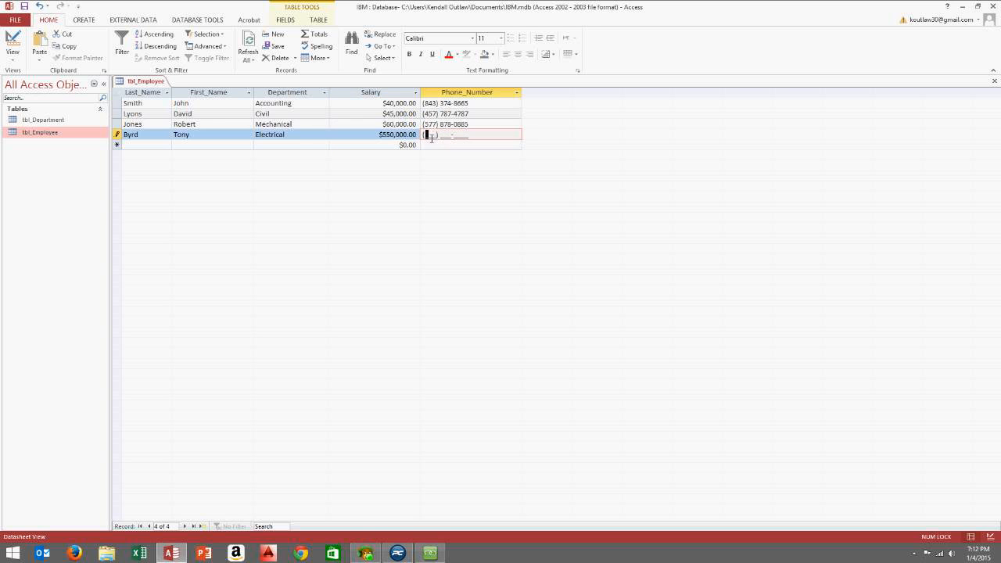
Add a fifth employee's names, department Accounting, salary 35,000 and a phone number
{"action": "left_click", "coordinate": [154, 143]}
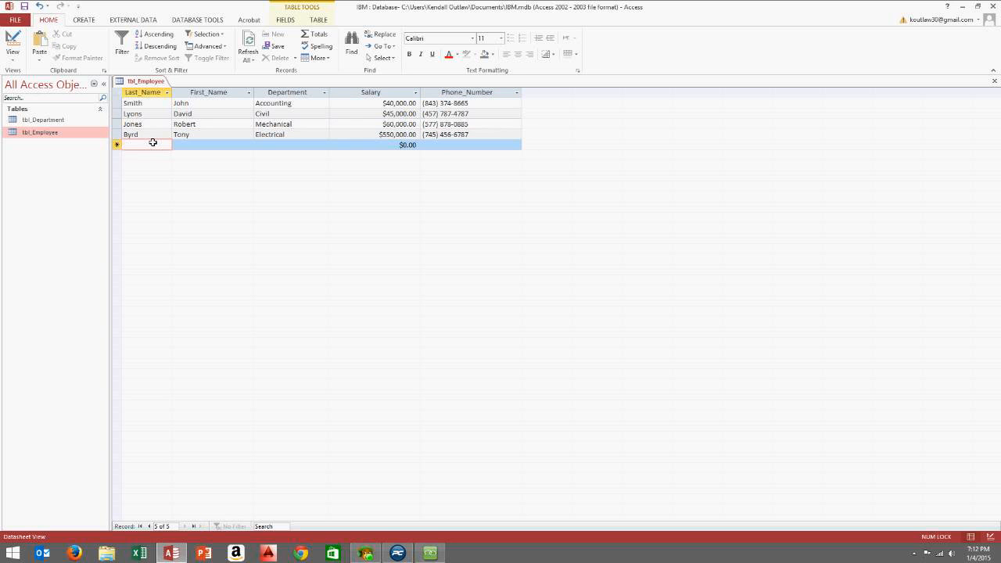
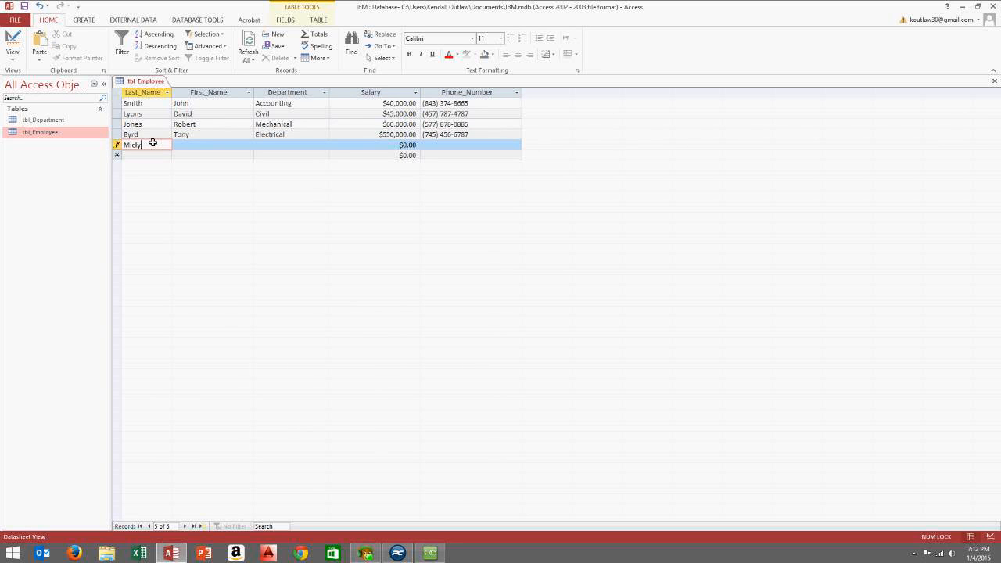
{"action": "left_click", "coordinate": [203, 144]}
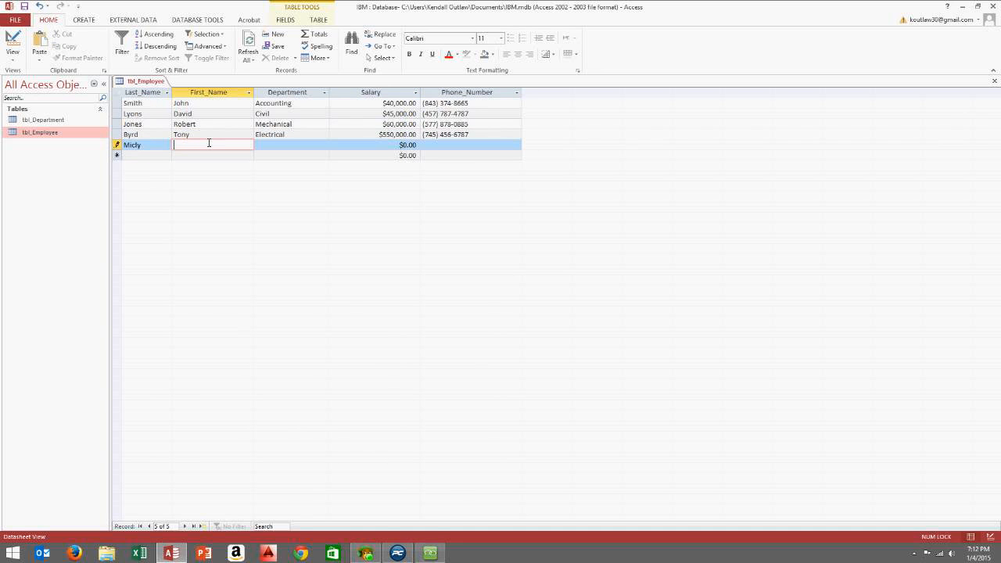
{"action": "key", "text": "Tab"}
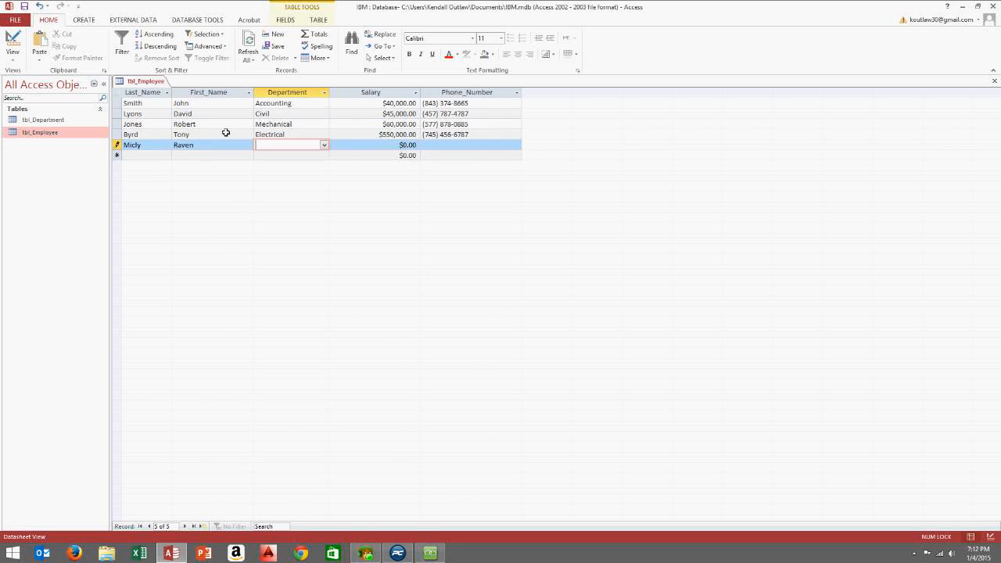
{"action": "left_click", "coordinate": [324, 145]}
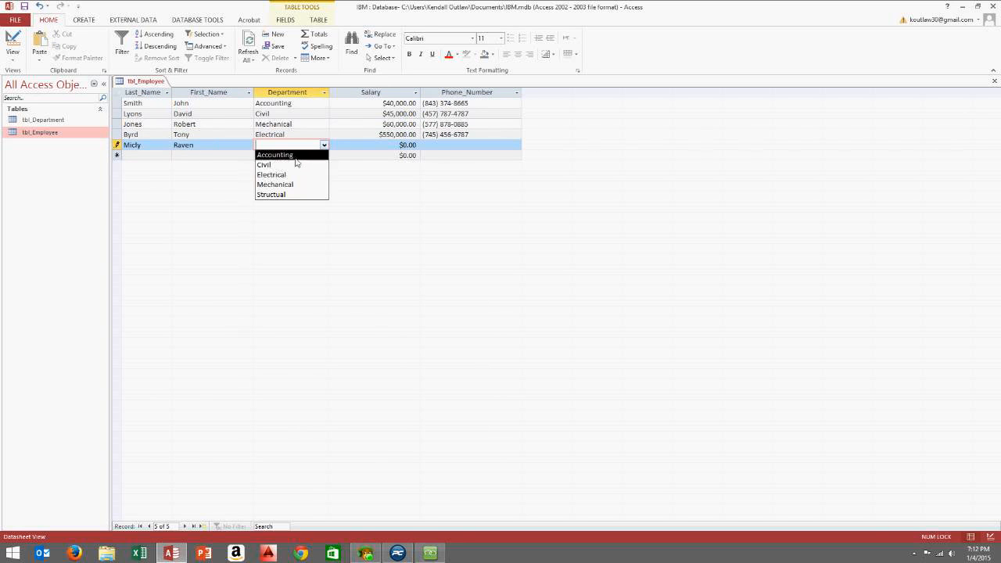
{"action": "left_click", "coordinate": [296, 156]}
{"action": "key", "text": "Tab"}
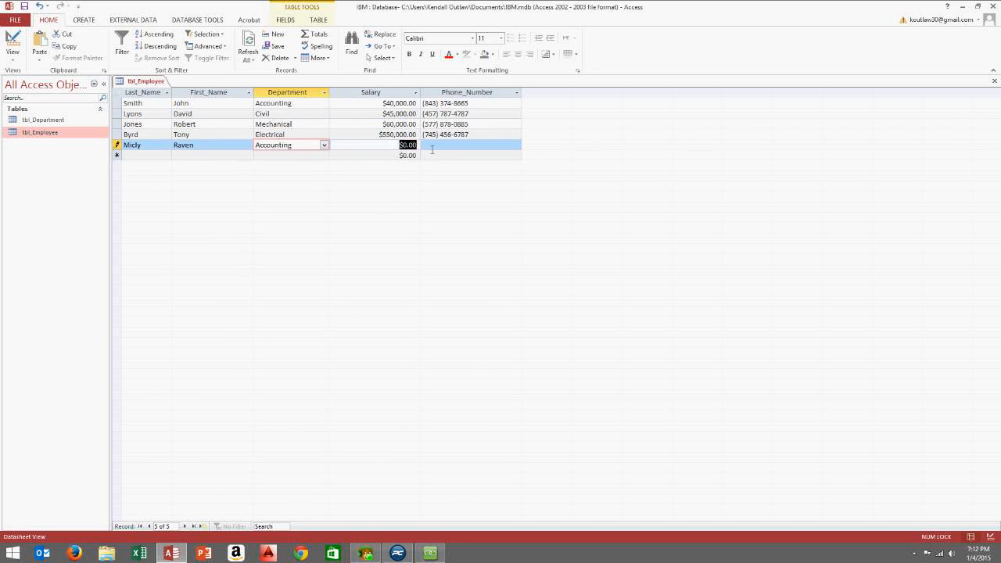
{"action": "type", "text": "35,000"}
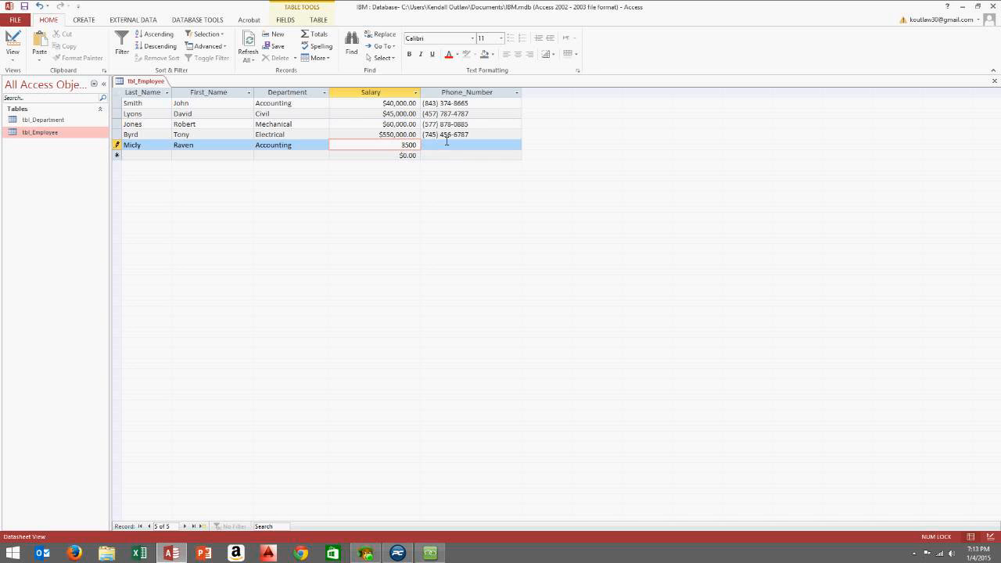
{"action": "key", "text": "Tab"}
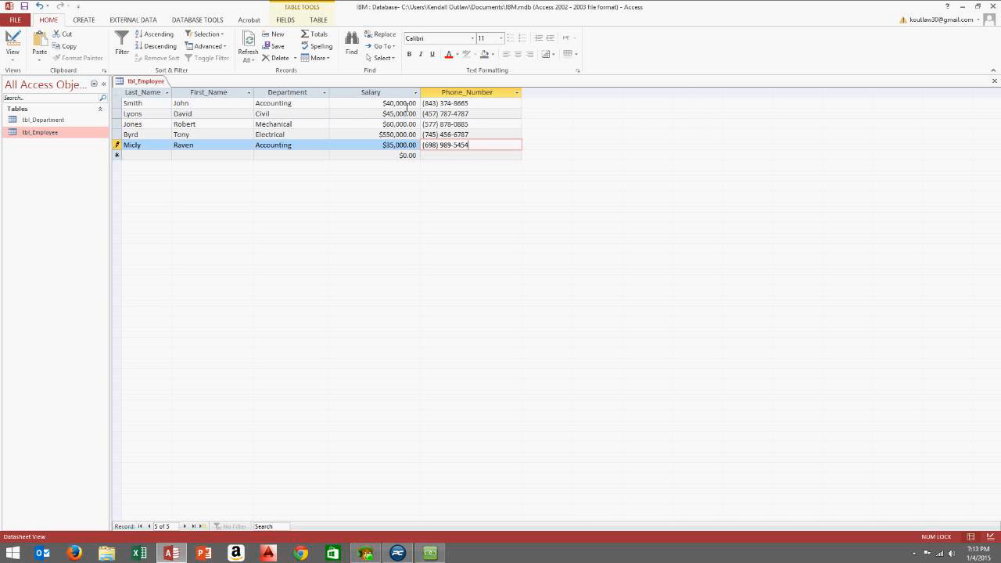
Close tbl_Employee and start a new Query Design with tbl_Employee as its source table
{"action": "left_click", "coordinate": [994, 81]}
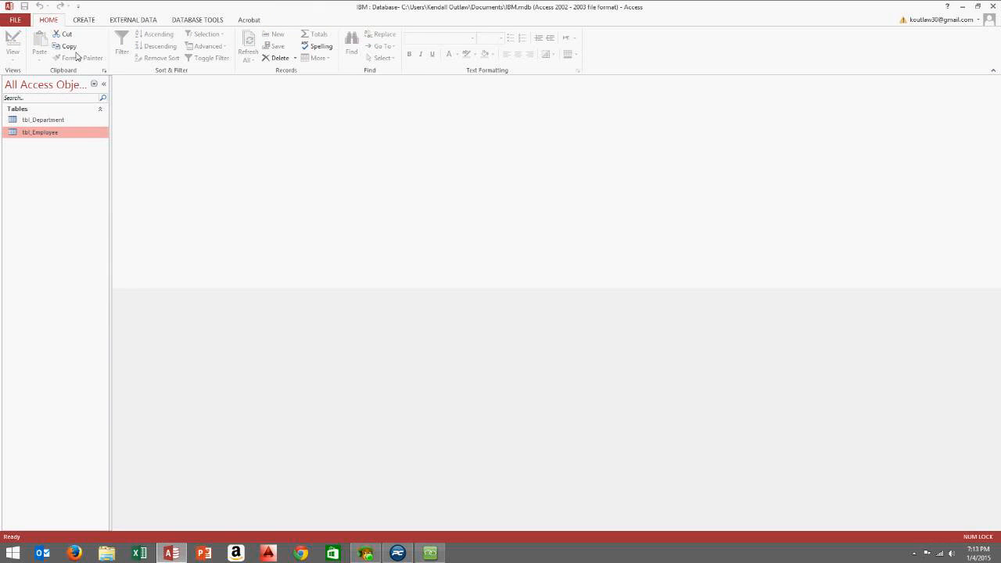
{"action": "left_click", "coordinate": [85, 20]}
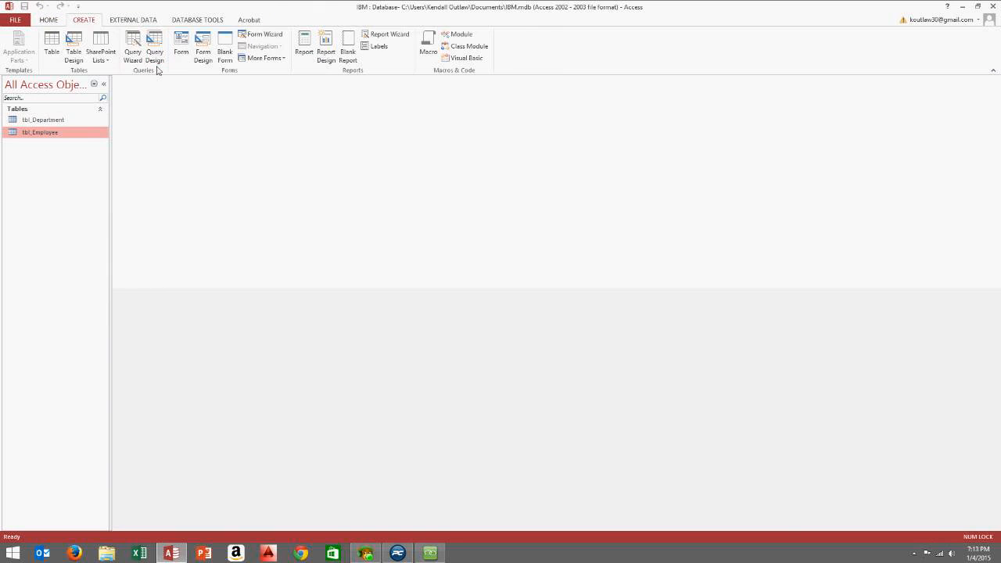
{"action": "left_click", "coordinate": [154, 55]}
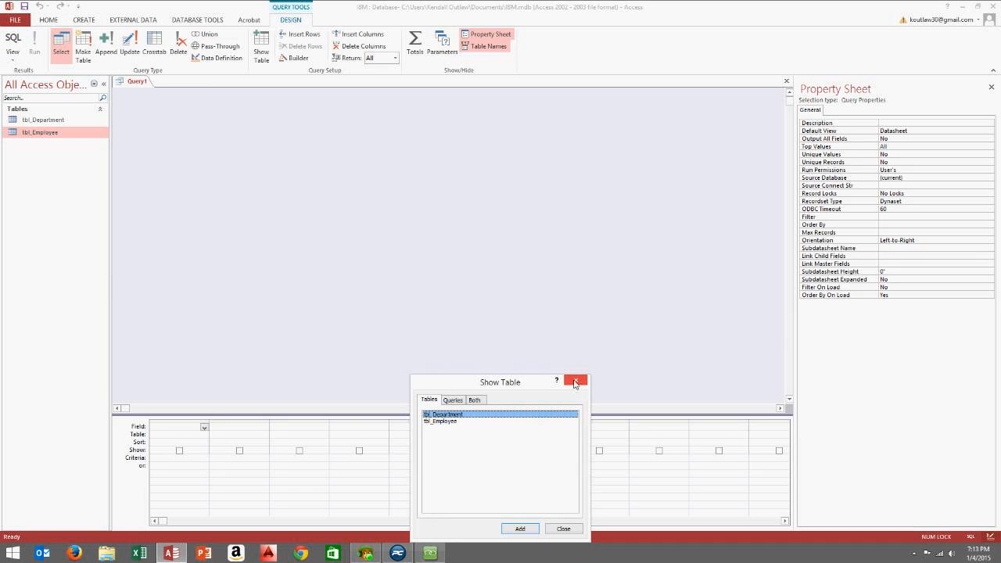
{"action": "left_click", "coordinate": [454, 422]}
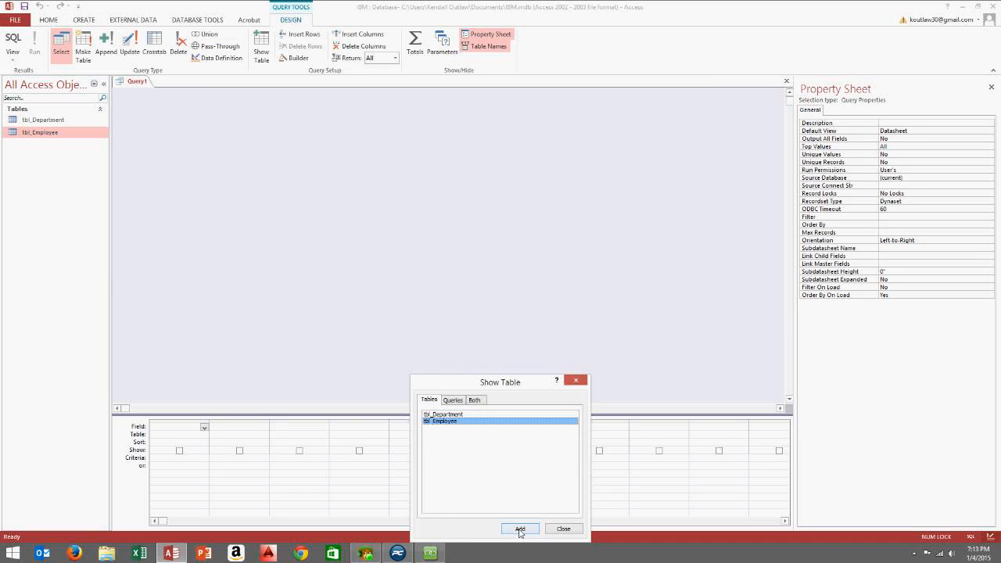
{"action": "left_click", "coordinate": [521, 529]}
Place all five tbl_Employee fields, Last_Name through Phone_Number, into the query grid
{"action": "left_click", "coordinate": [562, 529]}
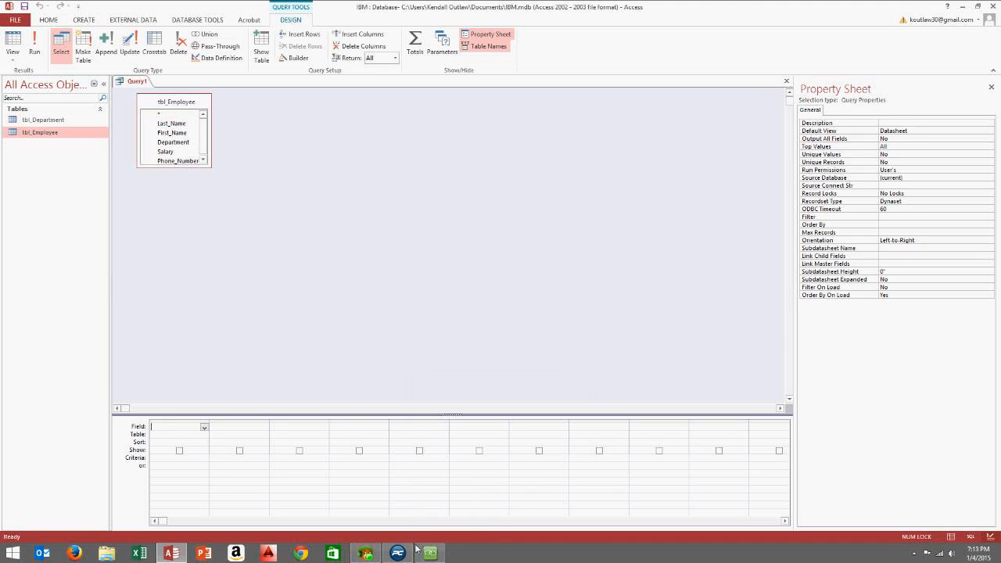
{"action": "left_click", "coordinate": [429, 554]}
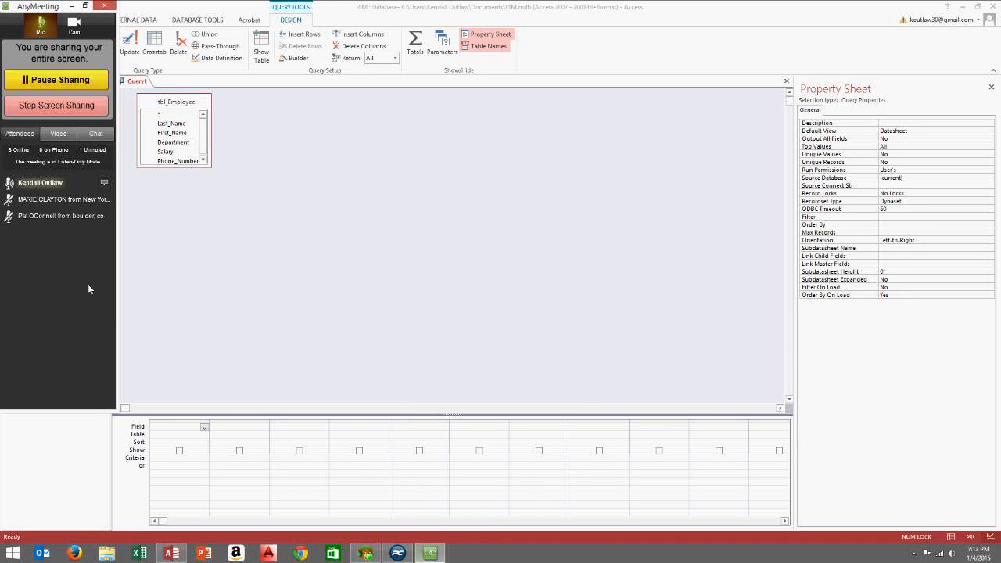
{"action": "left_click", "coordinate": [203, 234]}
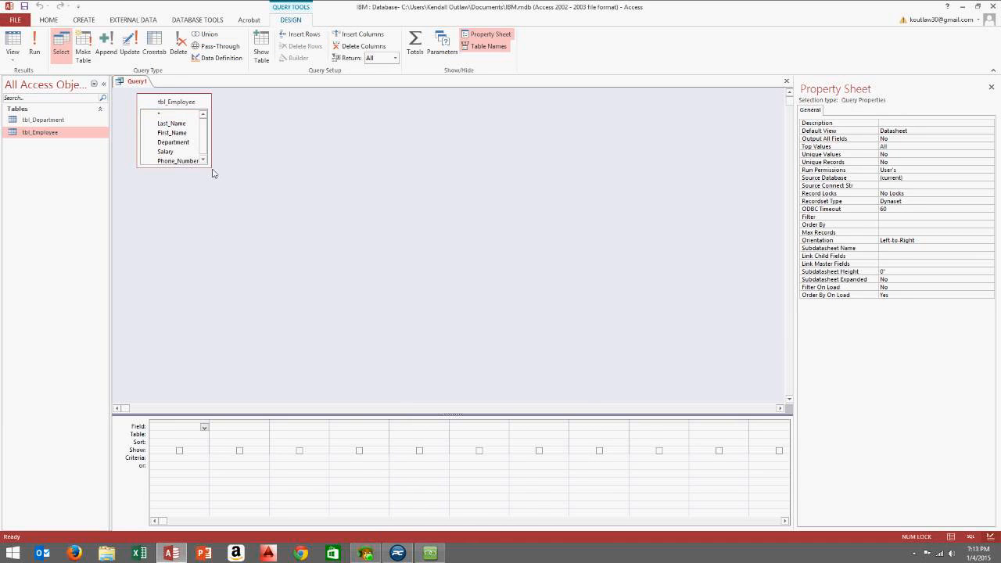
{"action": "left_click_drag", "start_coordinate": [209, 169], "coordinate": [257, 215]}
{"action": "left_click", "coordinate": [171, 123]}
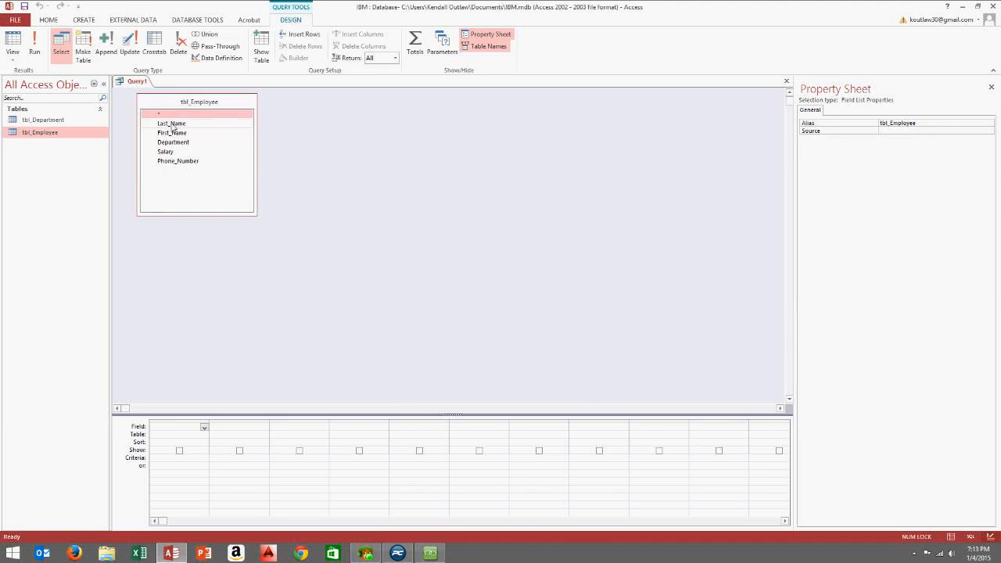
{"action": "left_click", "coordinate": [174, 161], "text": "shift"}
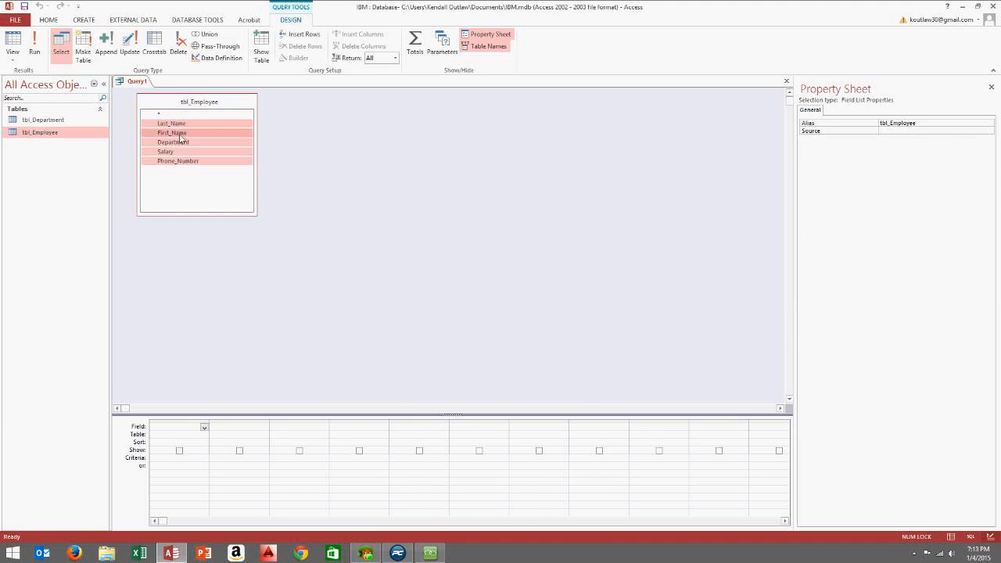
{"action": "left_click_drag", "start_coordinate": [176, 127], "coordinate": [185, 431]}
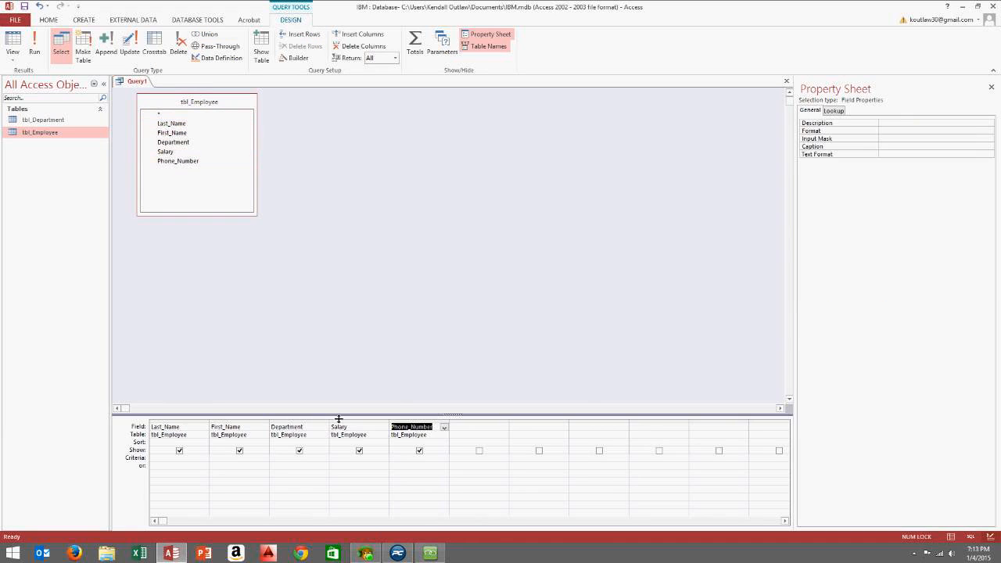
Set the Department criterion to Accounting and run the query
{"action": "left_click", "coordinate": [285, 467]}
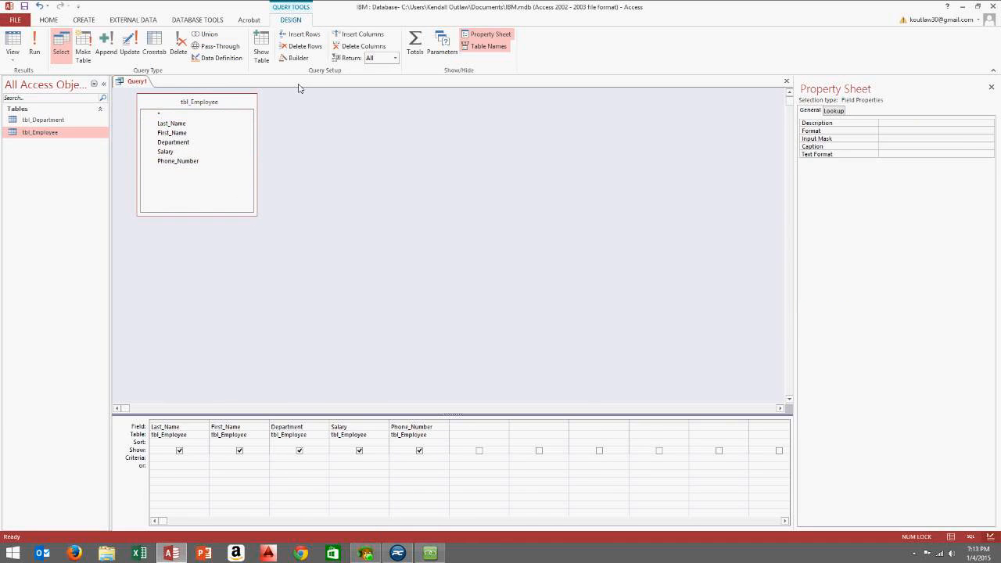
{"action": "type", "text": "Accounting"}
{"action": "left_click", "coordinate": [302, 477]}
{"action": "left_click", "coordinate": [35, 43]}
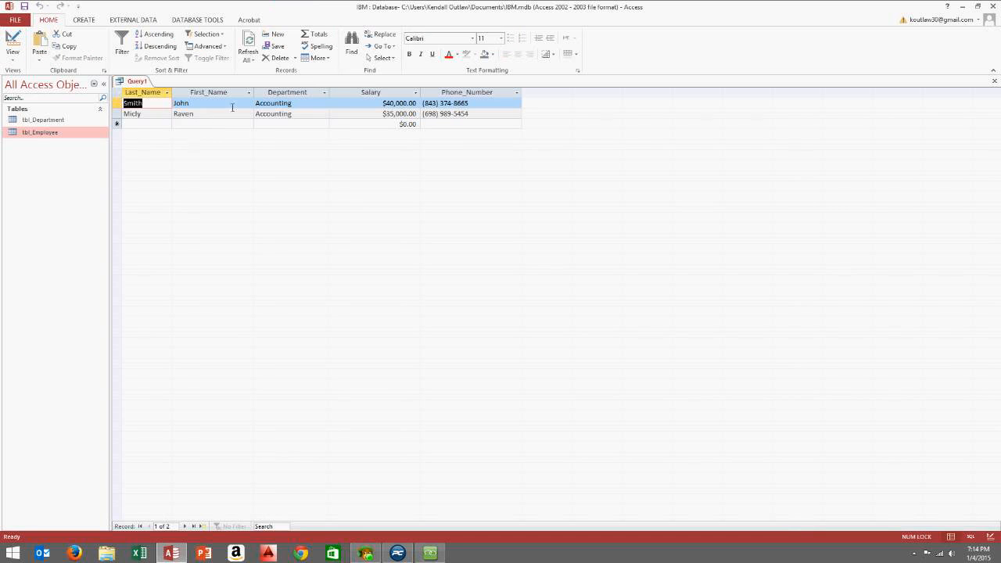
Replace the Department criterion with Civil and run the query
{"action": "left_click", "coordinate": [13, 56]}
{"action": "left_click", "coordinate": [37, 128]}
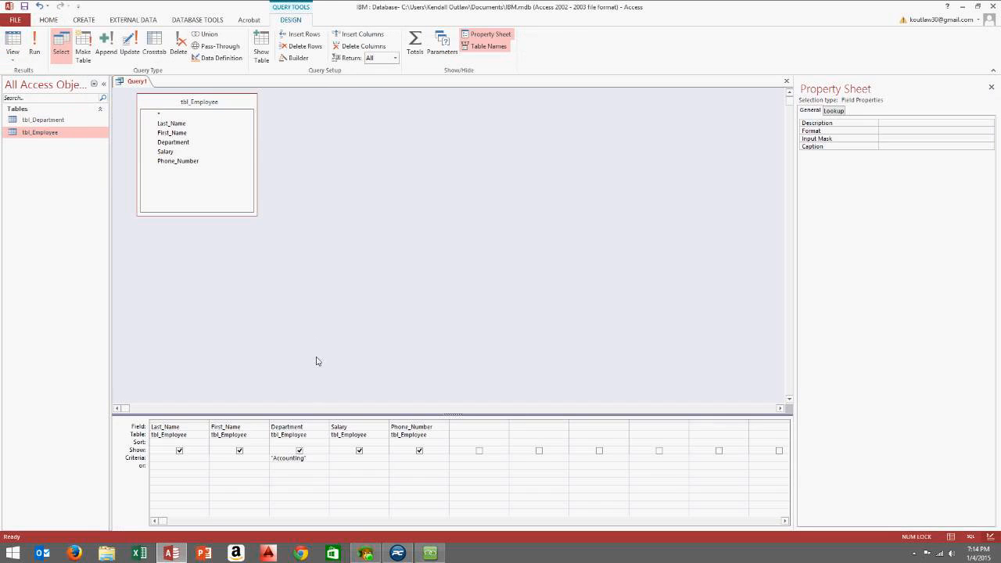
{"action": "left_click_drag", "start_coordinate": [310, 459], "coordinate": [149, 453]}
{"action": "type", "text": "Civi"}
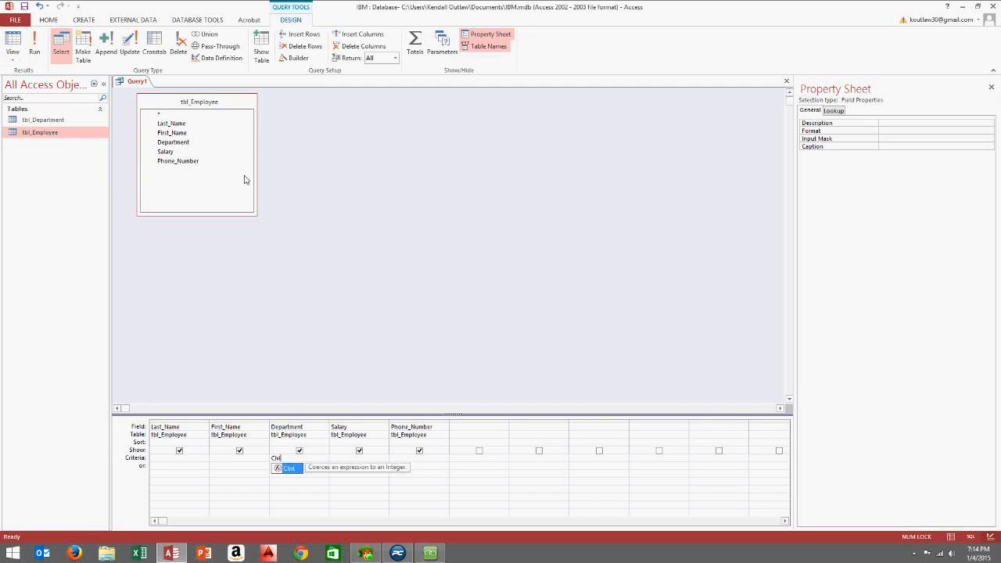
{"action": "type", "text": "nl"}
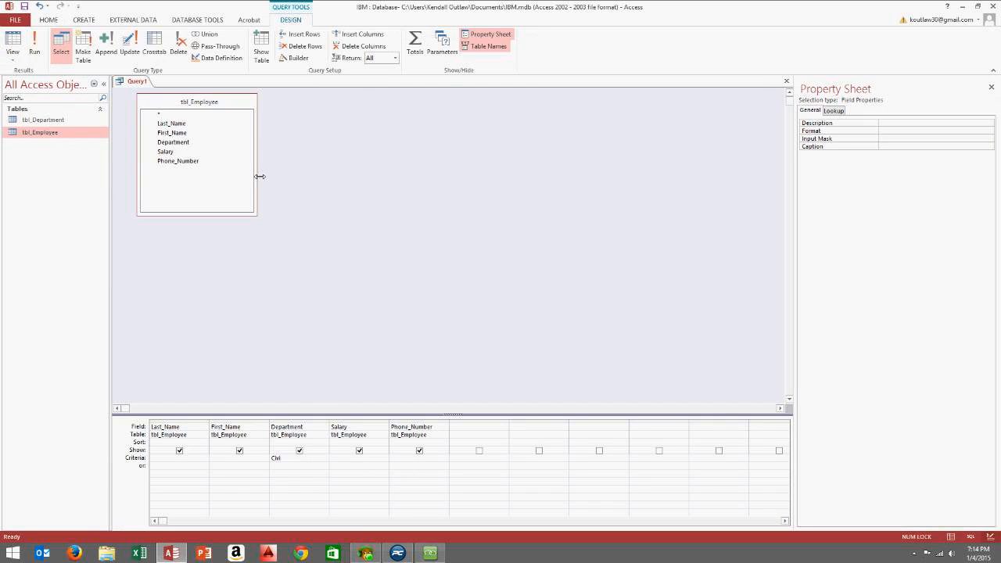
{"action": "left_click", "coordinate": [35, 47]}
Back in design view, widen the Department column in the grid
{"action": "left_click", "coordinate": [17, 58]}
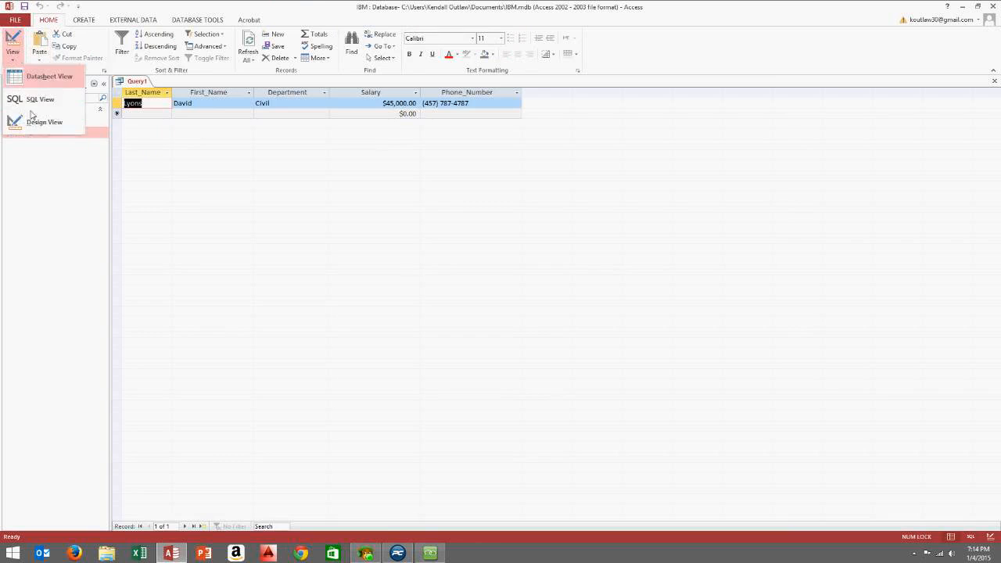
{"action": "left_click", "coordinate": [31, 123]}
{"action": "left_click_drag", "start_coordinate": [295, 459], "coordinate": [251, 461]}
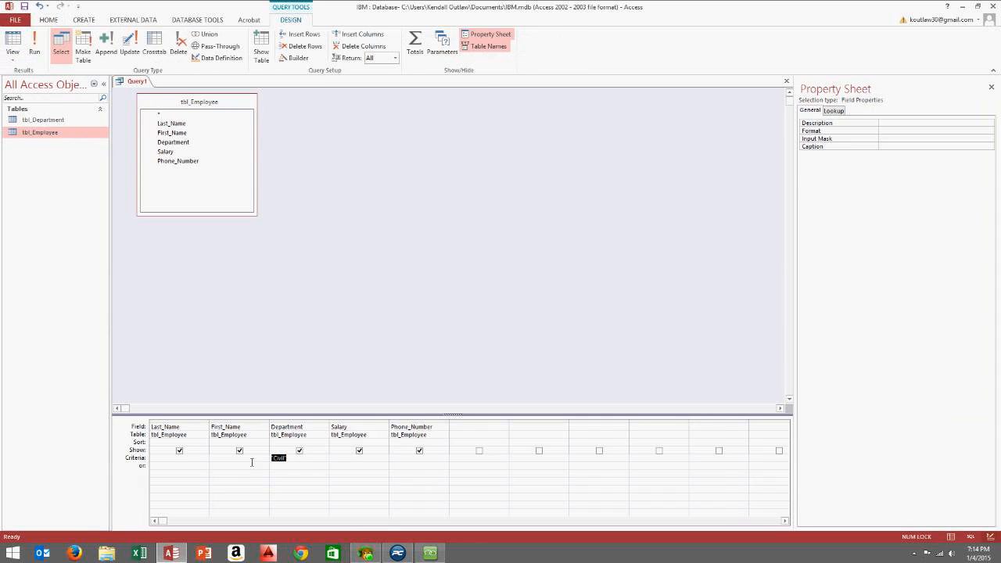
{"action": "left_click_drag", "start_coordinate": [332, 426], "coordinate": [381, 427]}
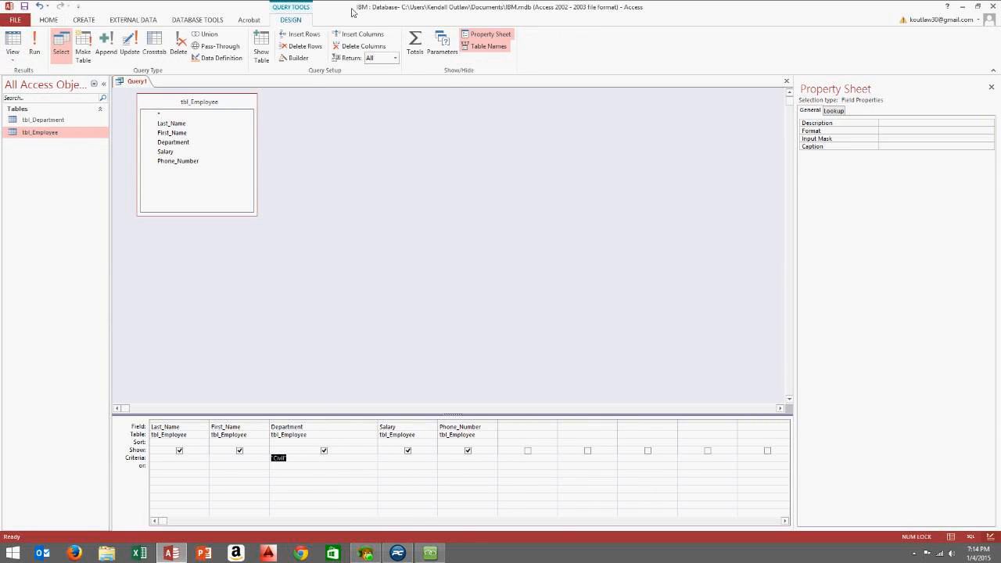
Replace the criterion with the [Enter the Department] prompt and test it with Accounting
{"action": "key", "text": "Delete"}
{"action": "left_click", "coordinate": [34, 47]}
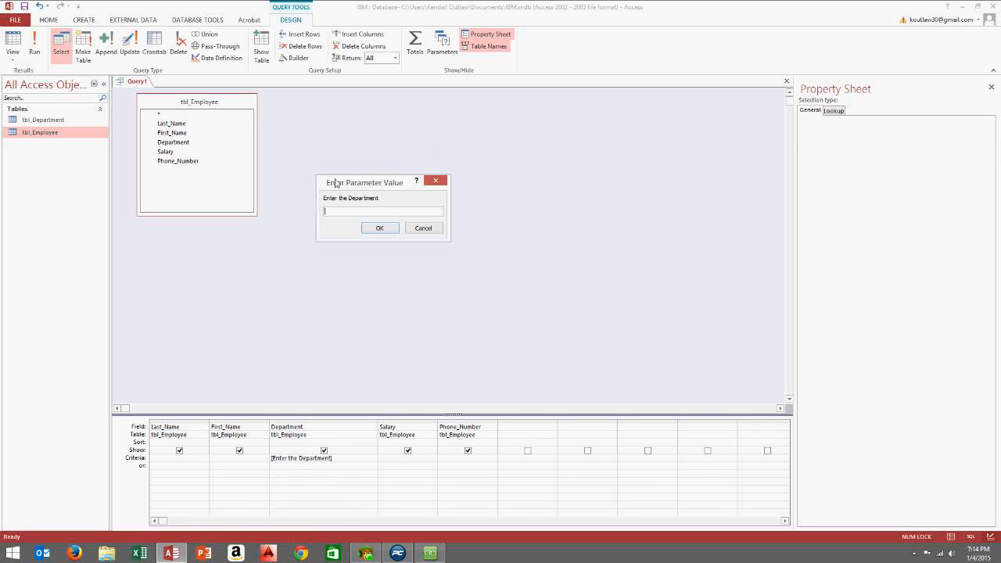
{"action": "left_click_drag", "start_coordinate": [336, 183], "coordinate": [333, 183]}
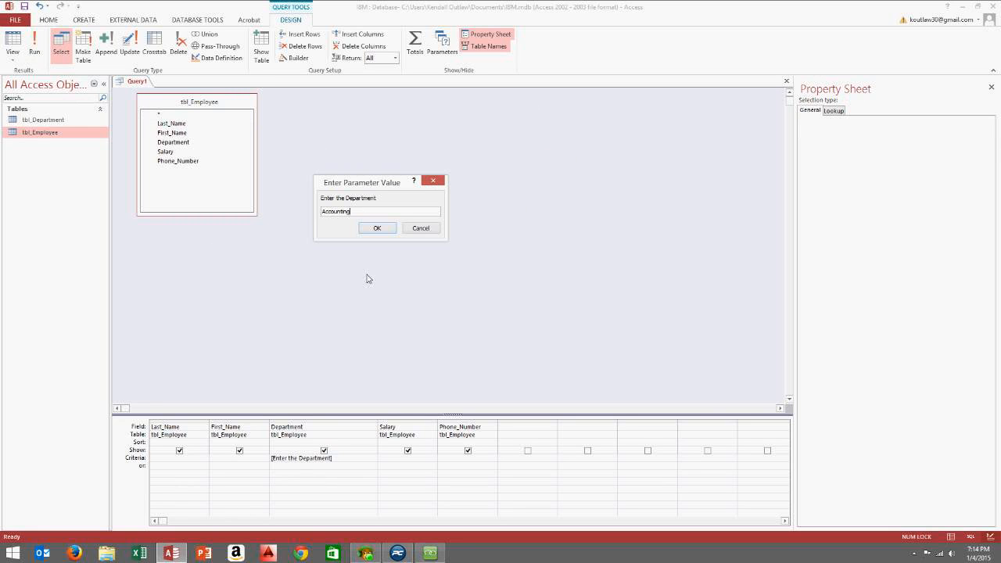
{"action": "left_click", "coordinate": [379, 230]}
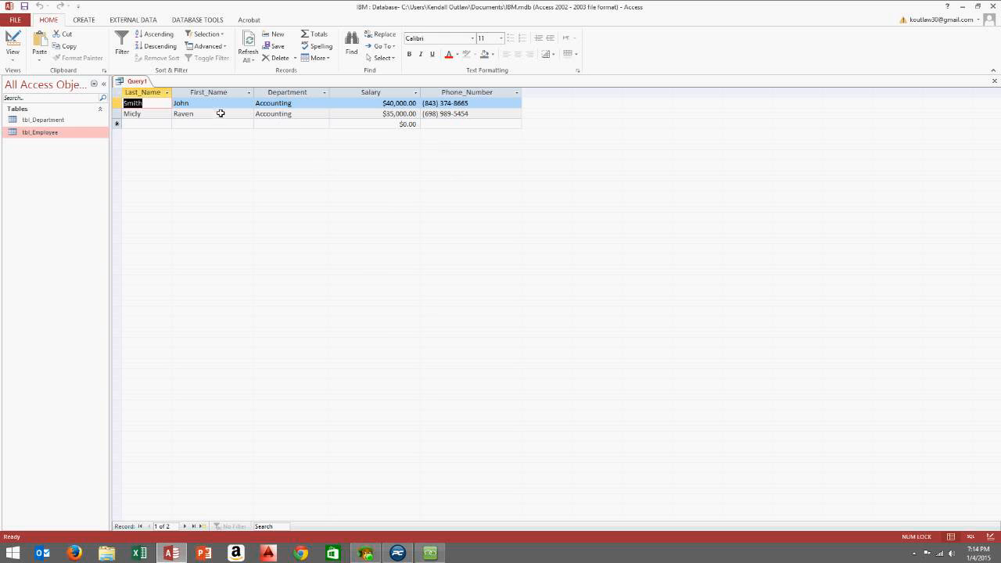
{"action": "left_click", "coordinate": [12, 58]}
{"action": "left_click", "coordinate": [41, 125]}
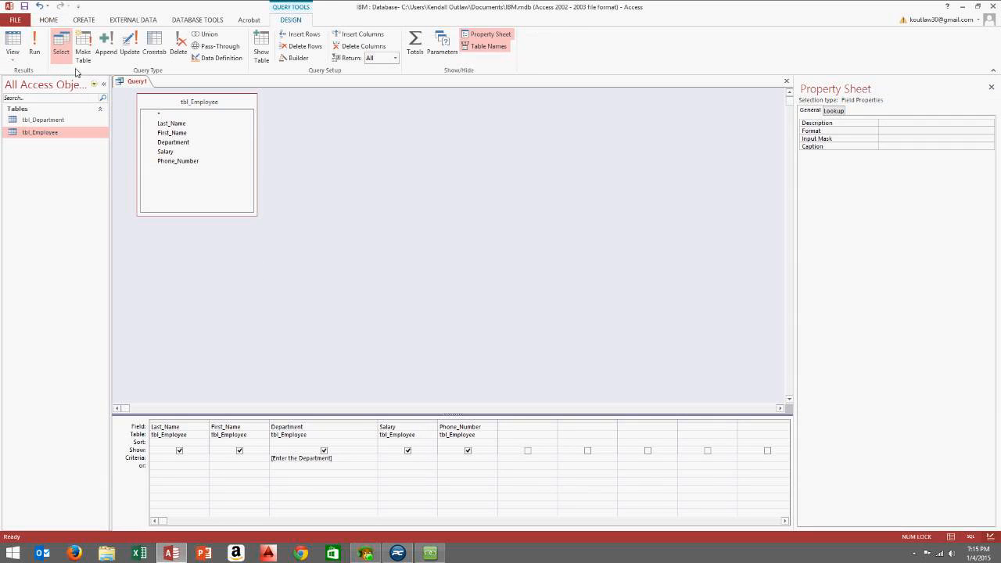
Run the parameter query again with Civil and return to design view
{"action": "left_click", "coordinate": [34, 52]}
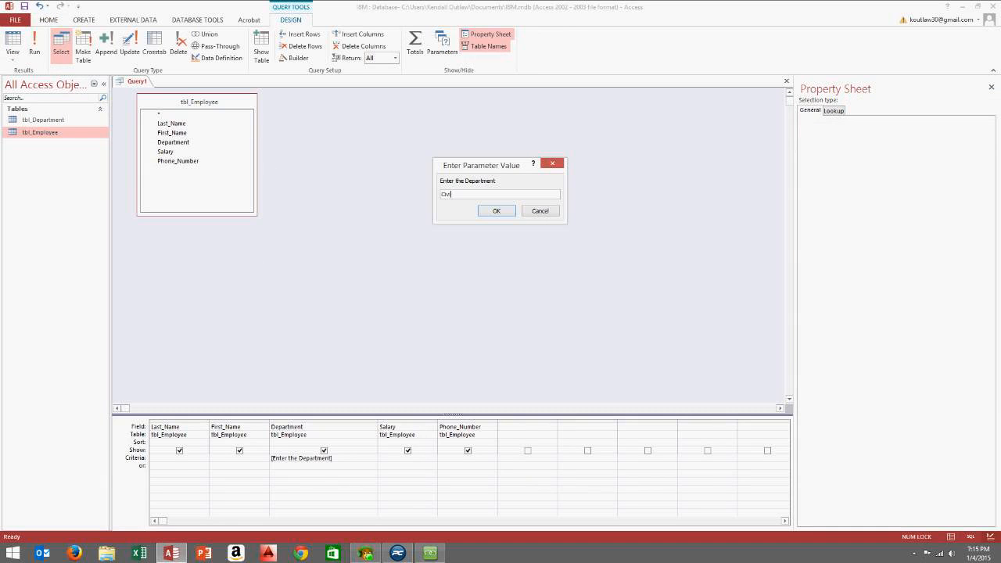
{"action": "left_click", "coordinate": [496, 213]}
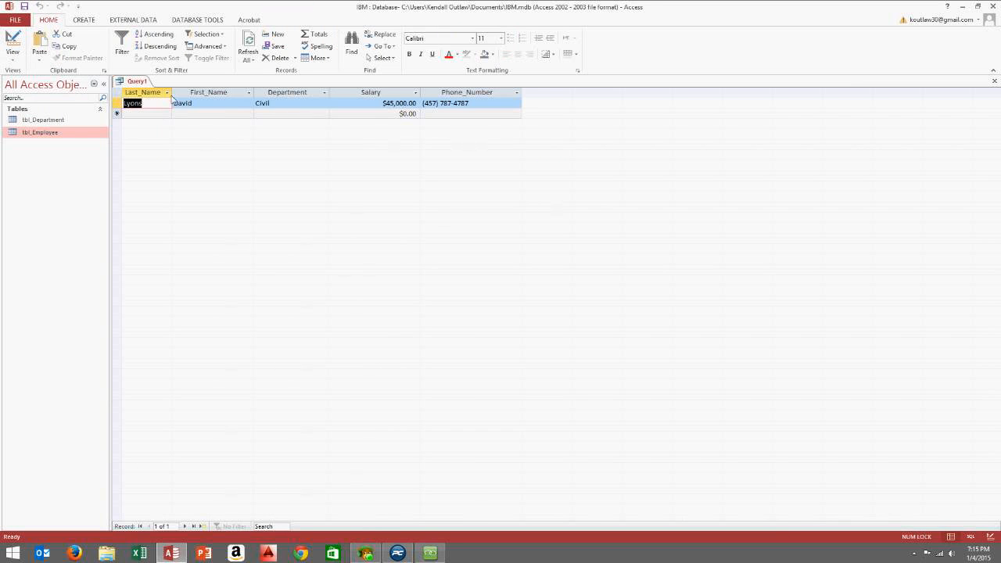
{"action": "left_click", "coordinate": [300, 105]}
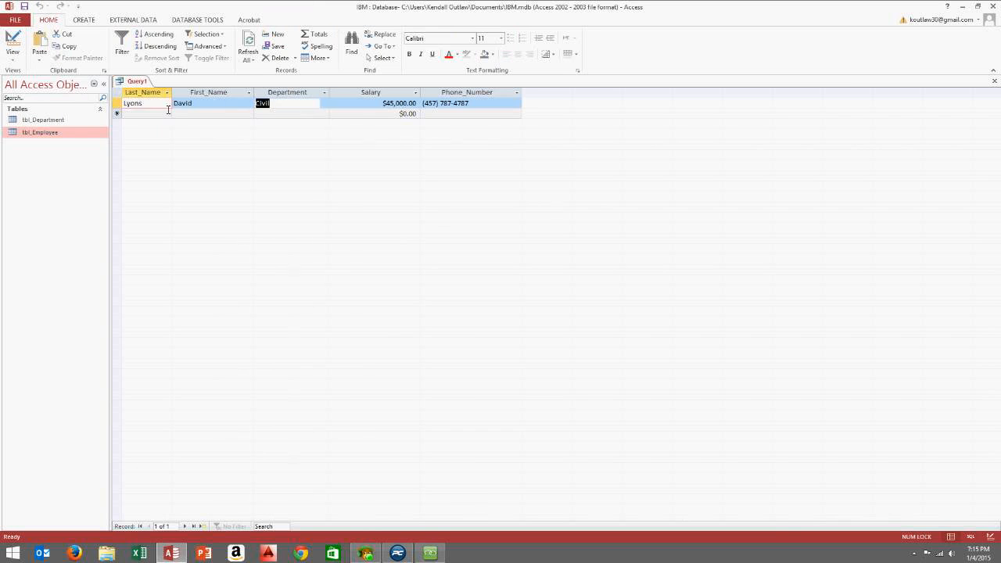
{"action": "left_click", "coordinate": [13, 55]}
{"action": "left_click", "coordinate": [39, 124]}
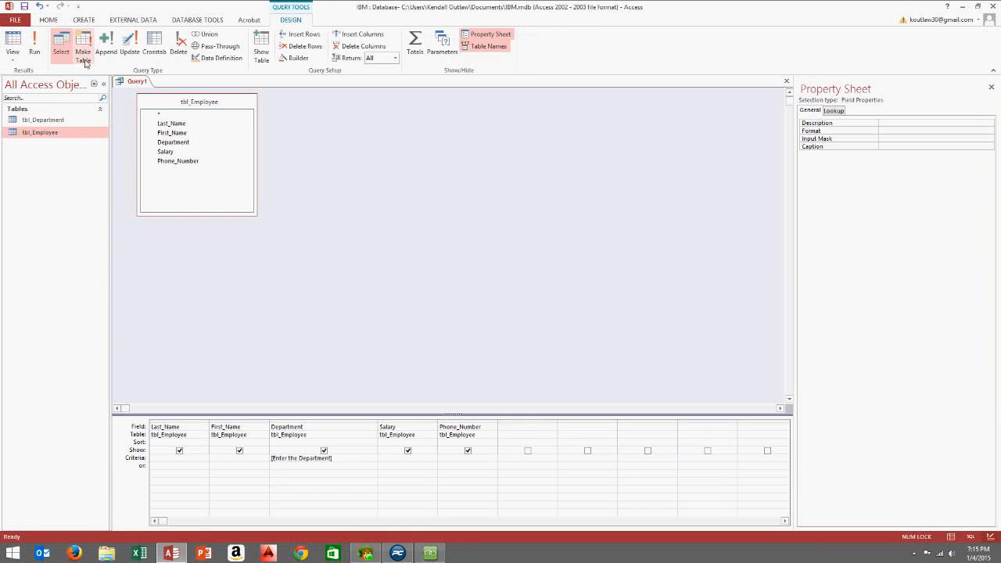
Test a misspelled department returning no records, then shrink the tbl_Employee field list
{"action": "left_click", "coordinate": [35, 49]}
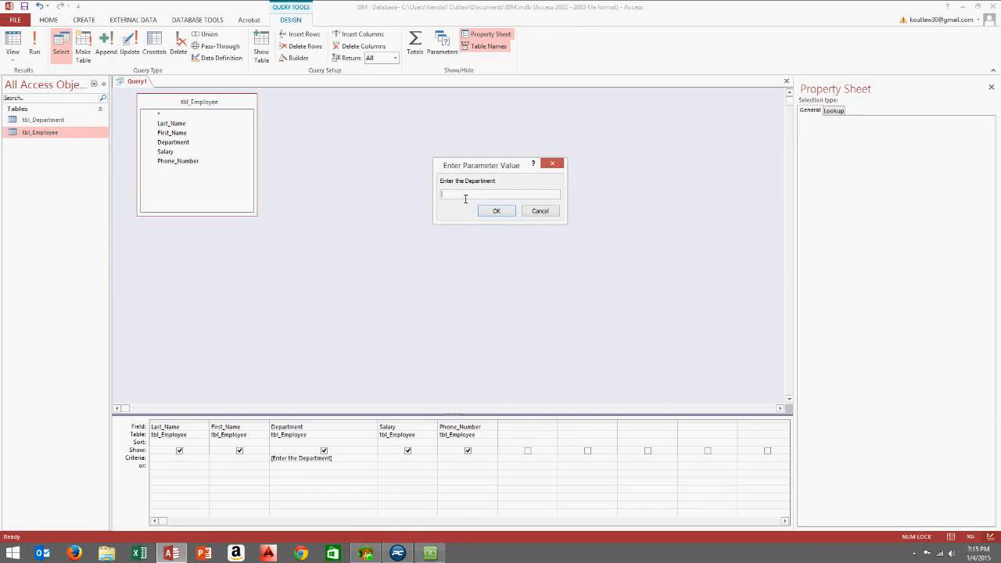
{"action": "left_click_drag", "start_coordinate": [449, 168], "coordinate": [397, 194]}
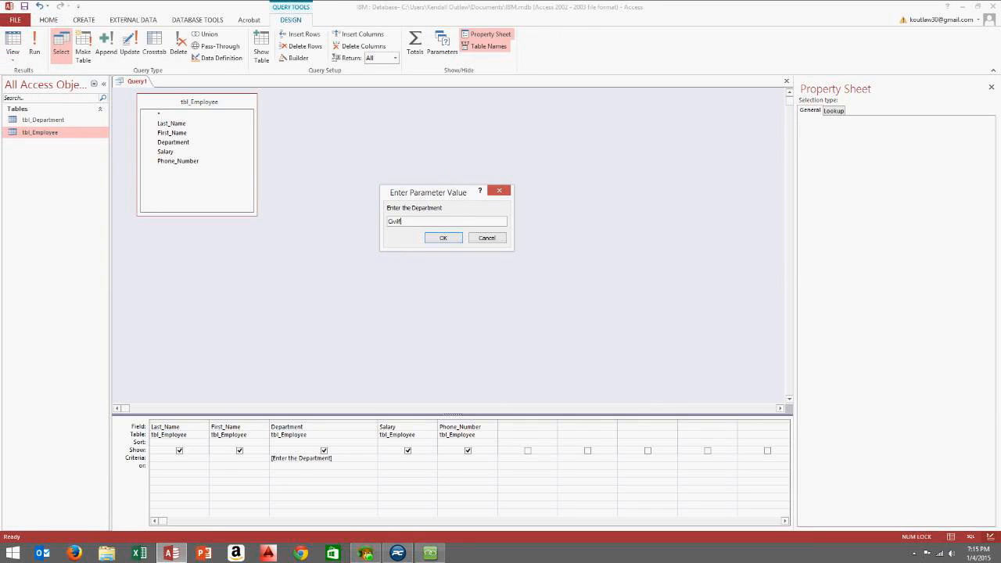
{"action": "left_click", "coordinate": [443, 237]}
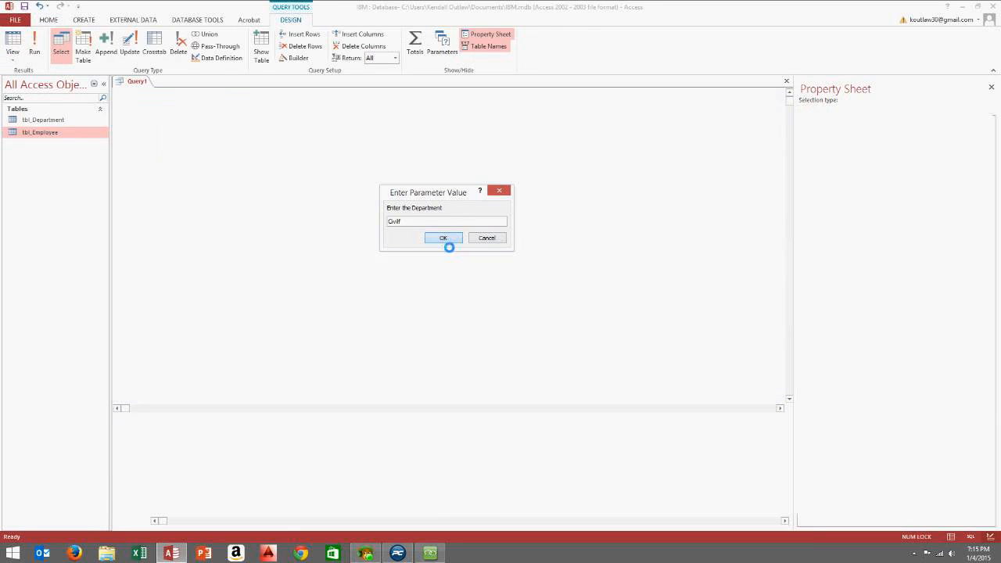
{"action": "left_click", "coordinate": [15, 61]}
{"action": "left_click", "coordinate": [36, 125]}
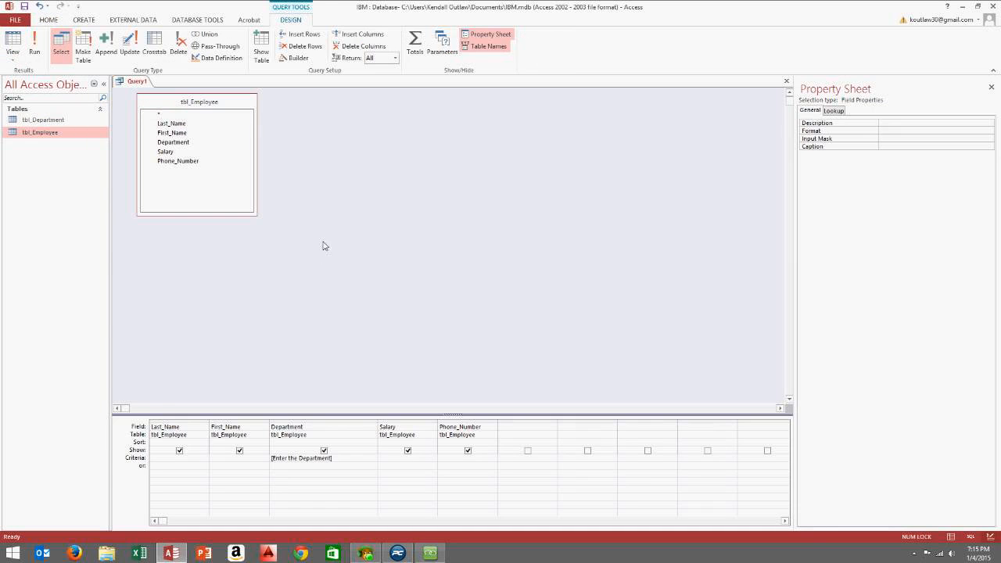
{"action": "left_click", "coordinate": [258, 220]}
{"action": "left_click_drag", "start_coordinate": [258, 219], "coordinate": [259, 182]}
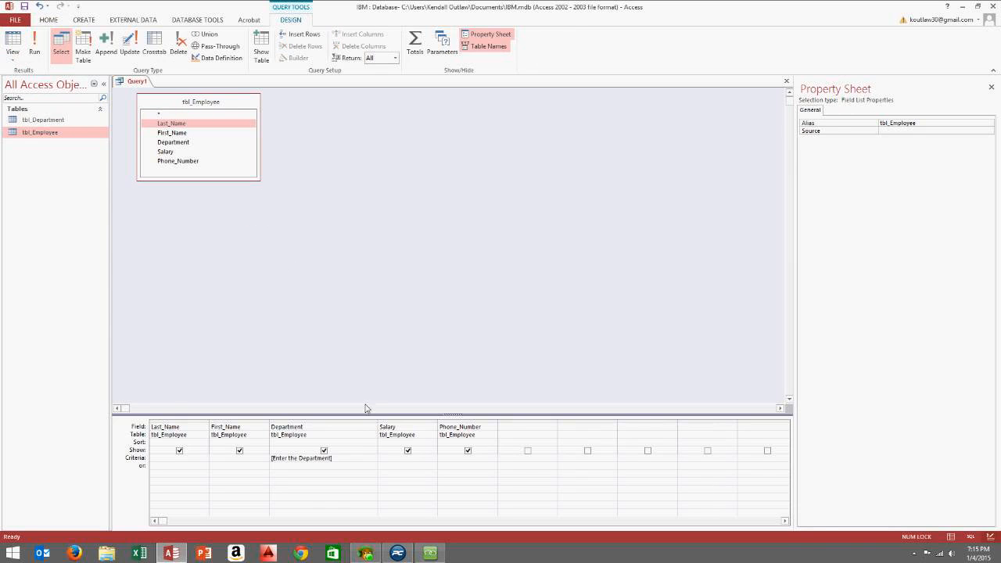
{"action": "left_click_drag", "start_coordinate": [352, 460], "coordinate": [178, 442]}
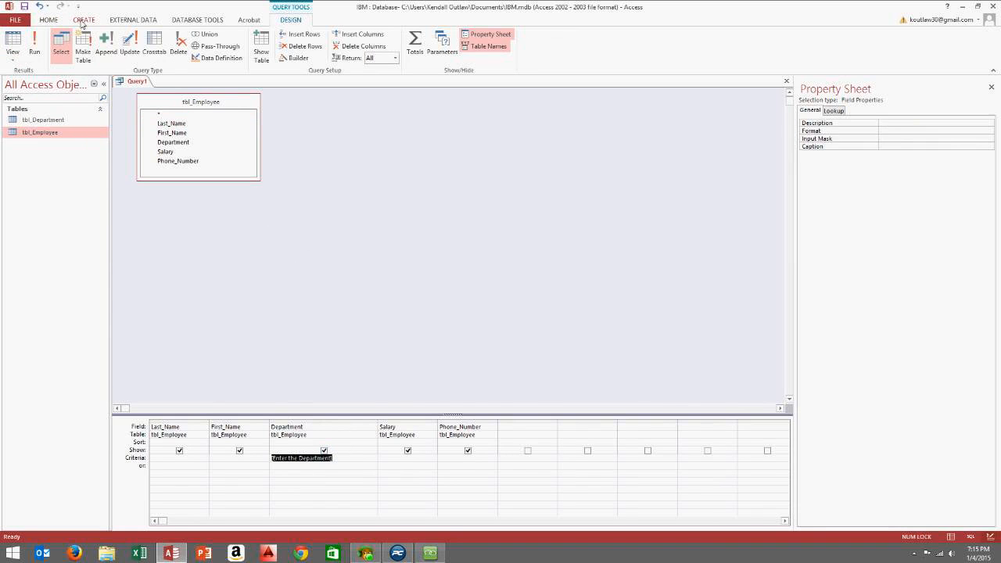
Create a blank form in design view and draw an unbound combo box near the top left
{"action": "left_click", "coordinate": [84, 20]}
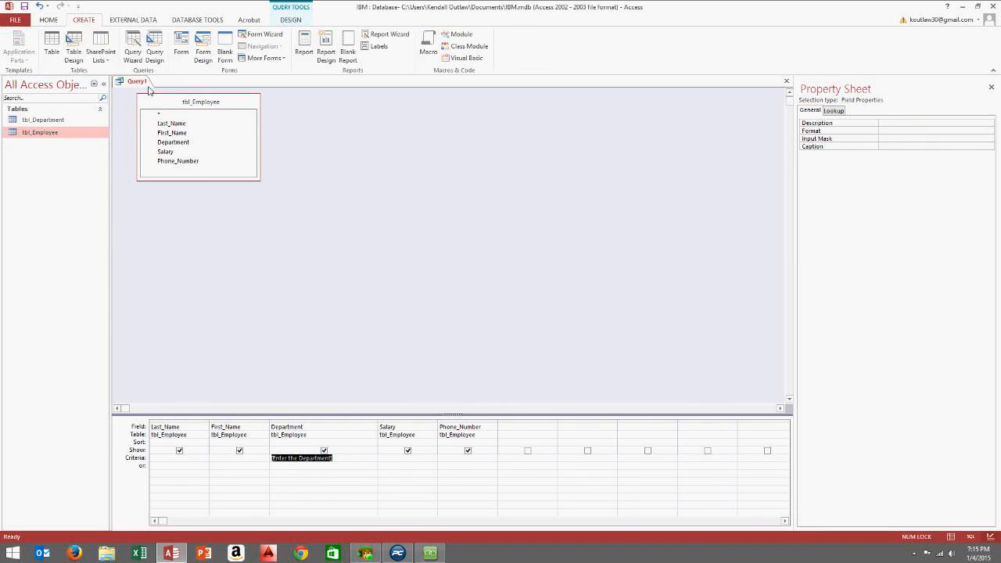
{"action": "left_click", "coordinate": [203, 54]}
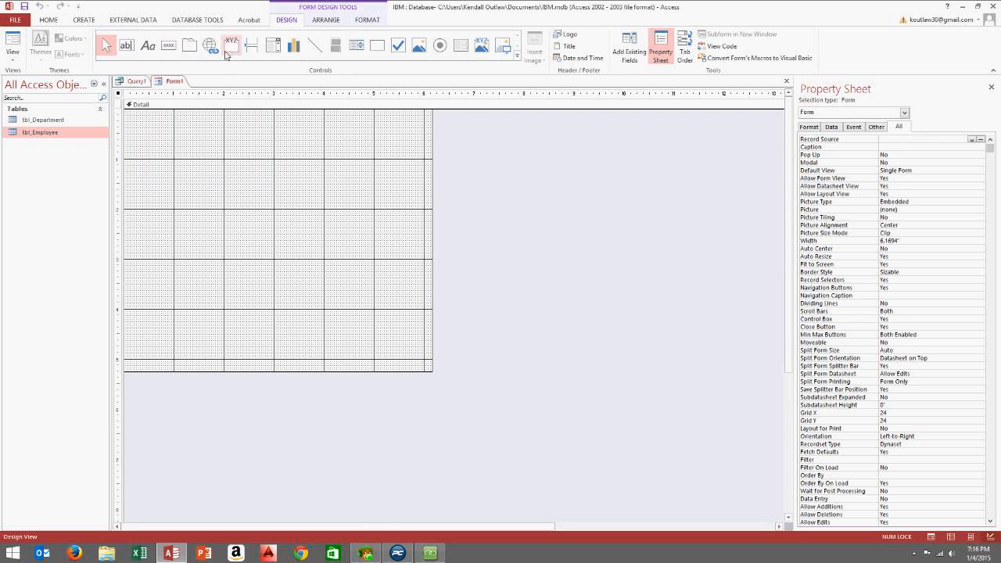
{"action": "left_click", "coordinate": [274, 48]}
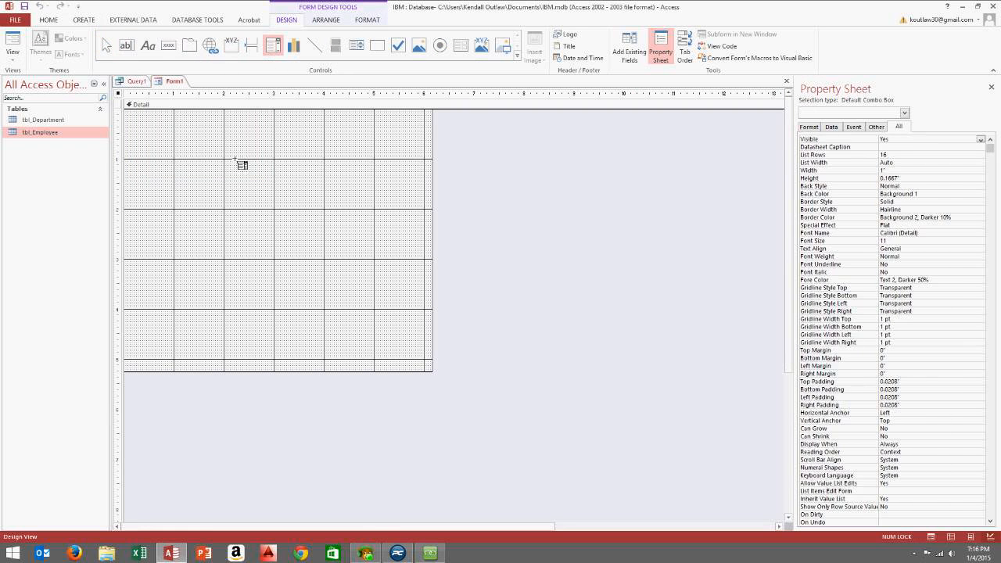
{"action": "left_click_drag", "start_coordinate": [191, 155], "coordinate": [294, 176]}
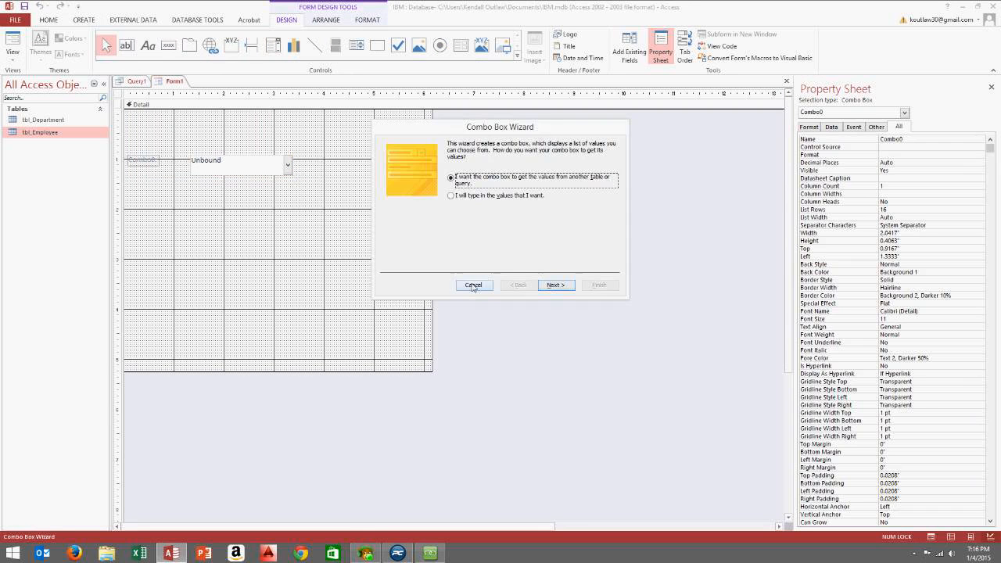
{"action": "left_click", "coordinate": [473, 287]}
Change the combo box's label caption to 'Select the Department:'
{"action": "left_click", "coordinate": [169, 148]}
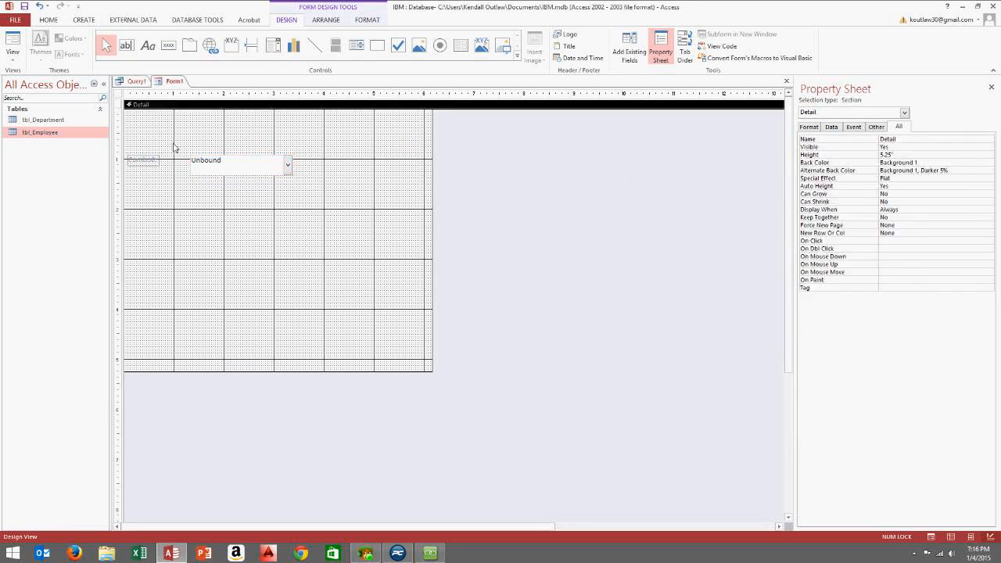
{"action": "left_click_drag", "start_coordinate": [217, 169], "coordinate": [103, 162]}
{"action": "left_click", "coordinate": [188, 161]}
{"action": "type", "text": "S"}
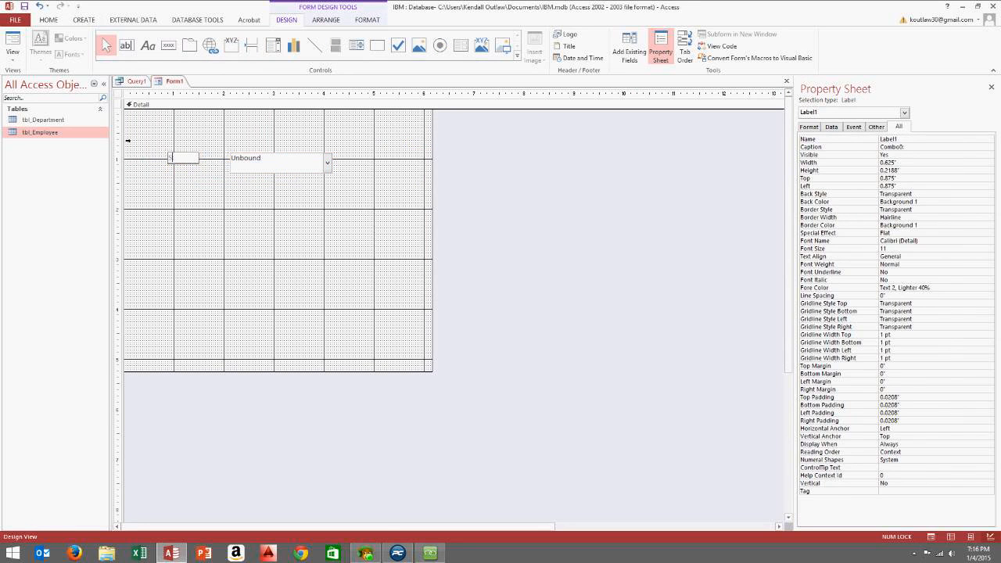
{"action": "type", "text": "elect the Department:"}
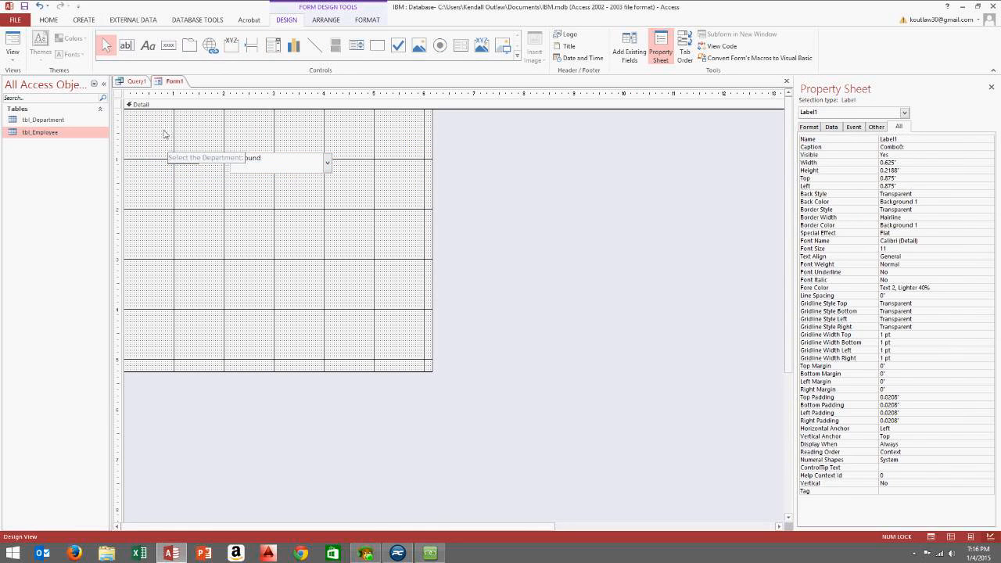
{"action": "left_click", "coordinate": [194, 235]}
Shift the label and combo box left and widen the combo box
{"action": "left_click", "coordinate": [185, 164]}
{"action": "left_click_drag", "start_coordinate": [185, 166], "coordinate": [240, 157]}
{"action": "left_click", "coordinate": [238, 165]}
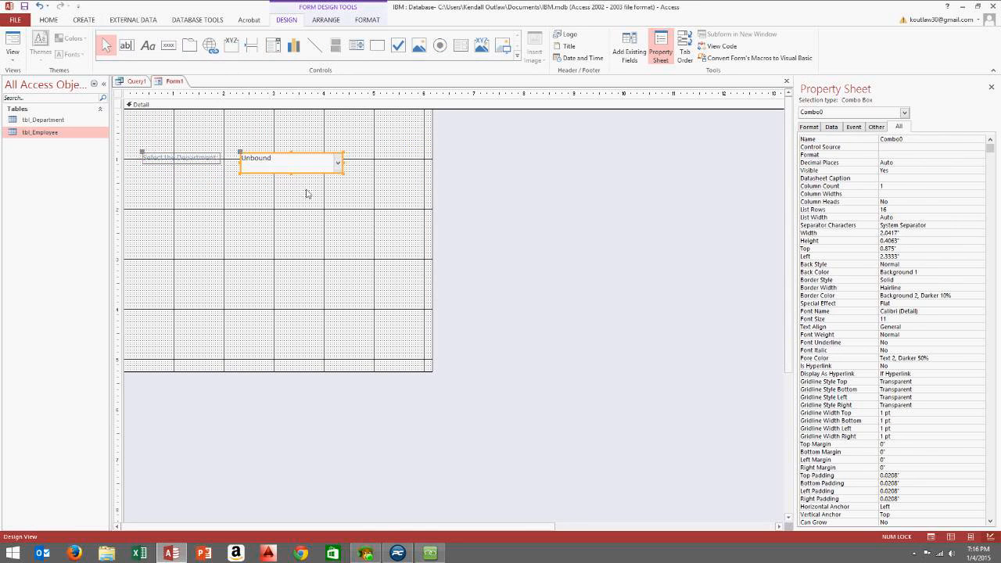
{"action": "left_click_drag", "start_coordinate": [346, 177], "coordinate": [368, 178]}
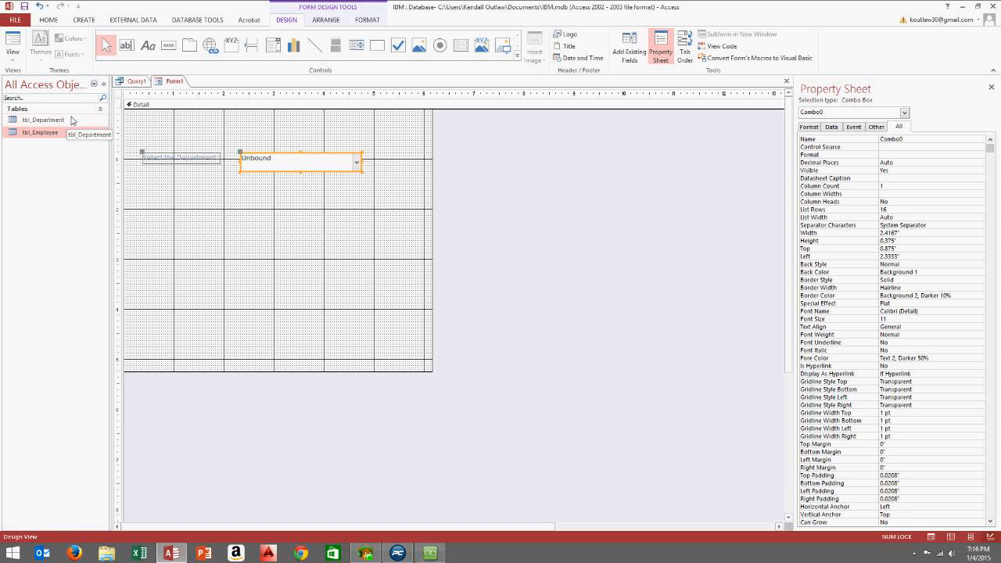
Rename the combo box to Department_Combobox in the Property Sheet
{"action": "left_click", "coordinate": [329, 190]}
{"action": "left_click", "coordinate": [338, 169]}
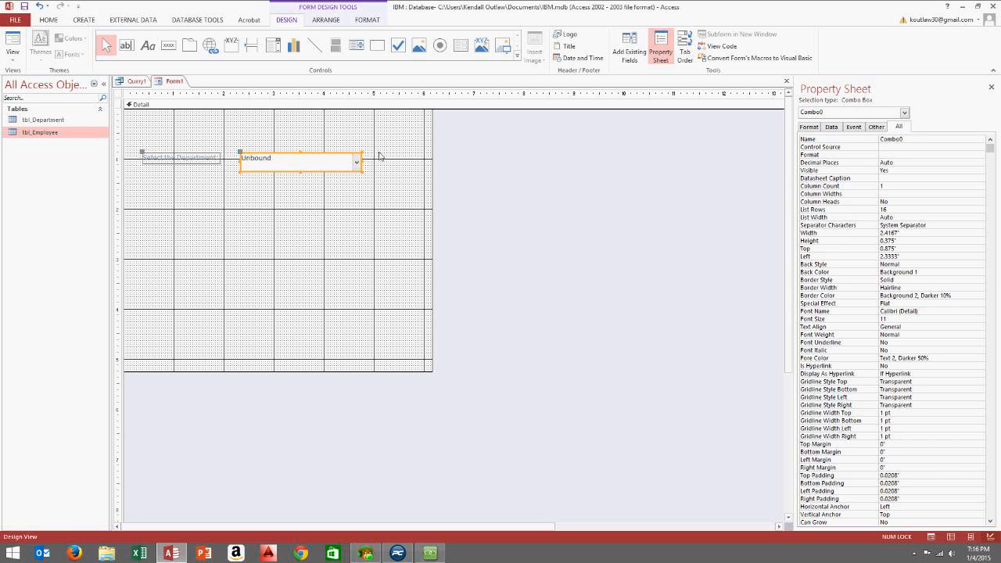
{"action": "double_click", "coordinate": [908, 140]}
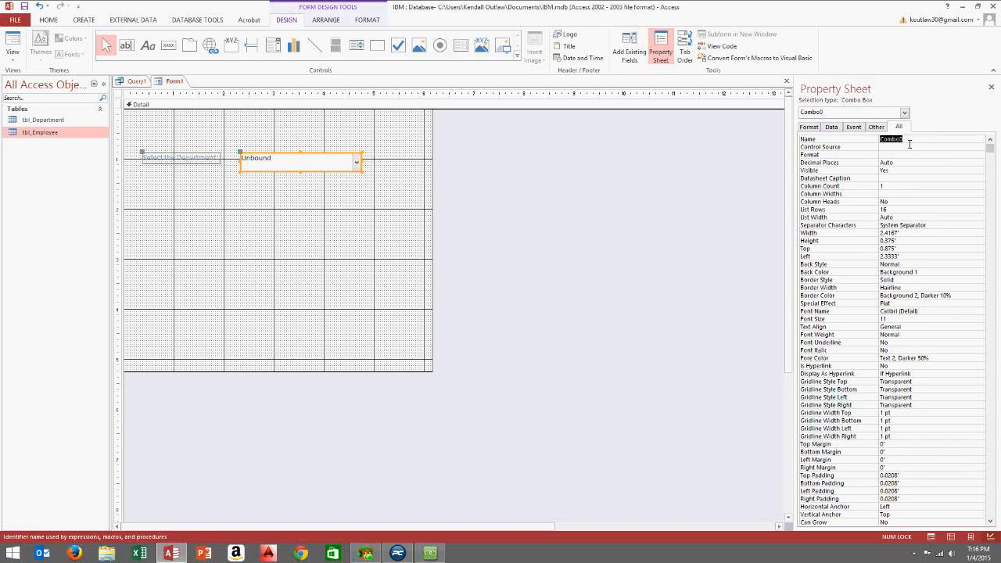
{"action": "type", "text": "Department_"}
Set the combo box's Row Source to tbl_Department
{"action": "left_click", "coordinate": [834, 130]}
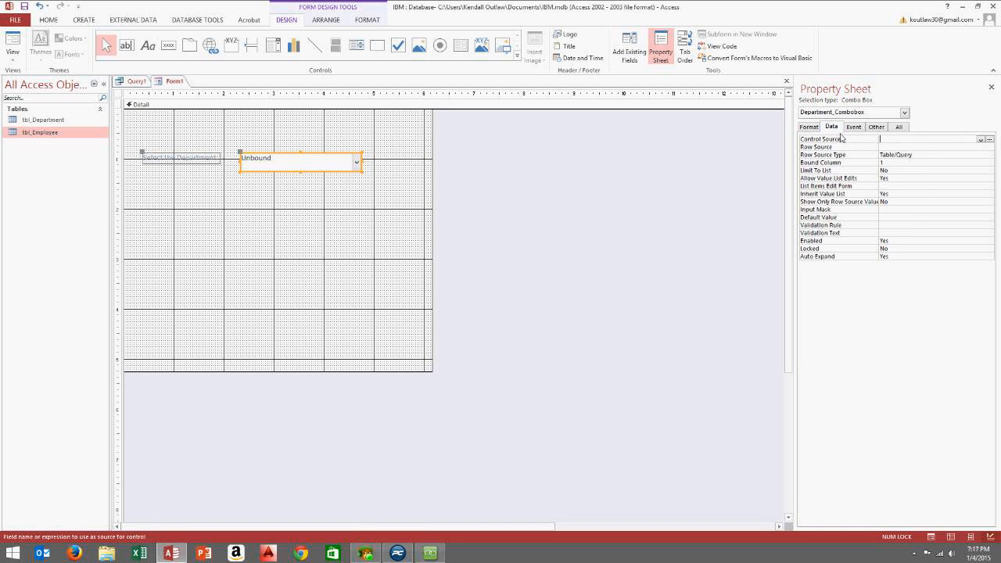
{"action": "left_click", "coordinate": [903, 147]}
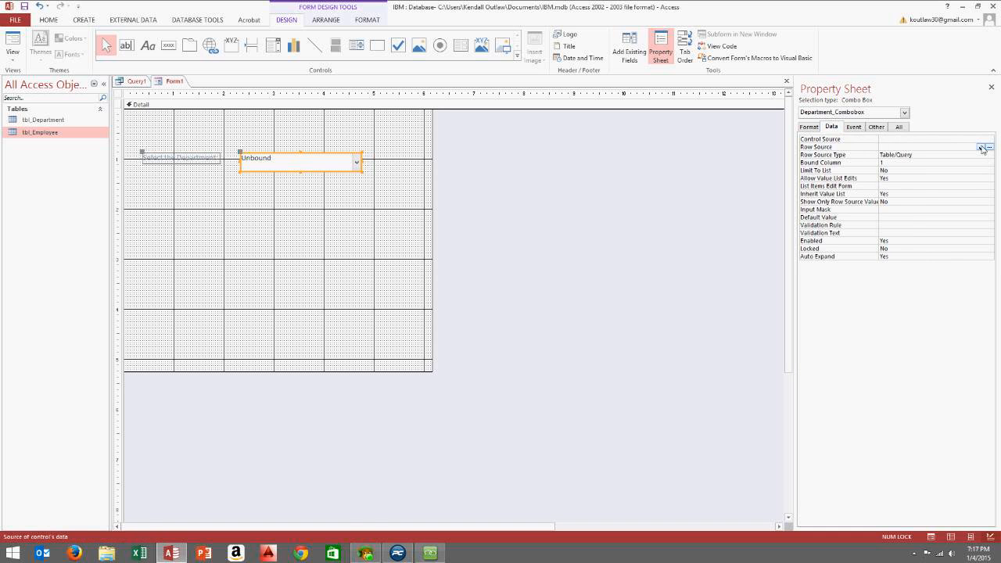
{"action": "left_click", "coordinate": [982, 148]}
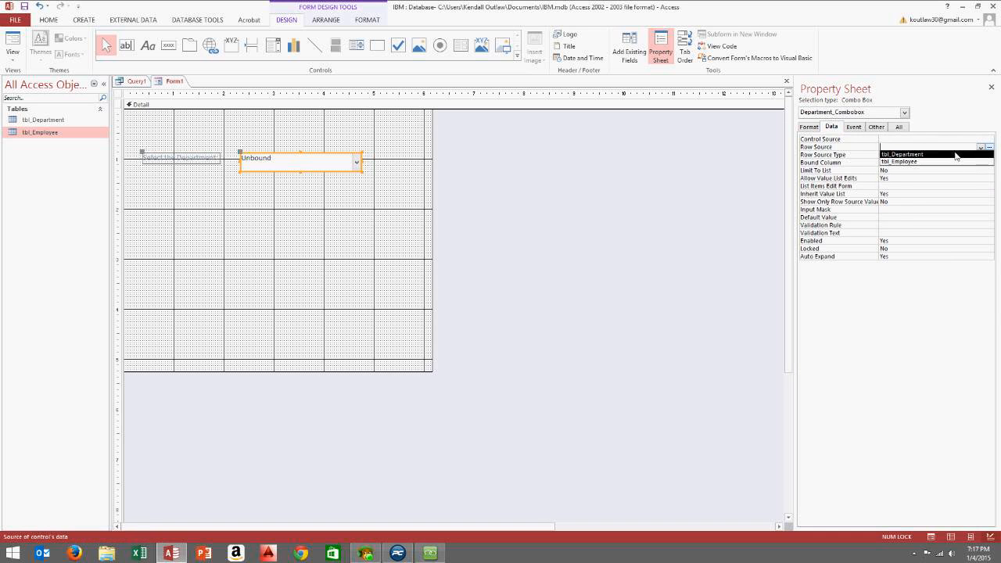
{"action": "left_click", "coordinate": [954, 155]}
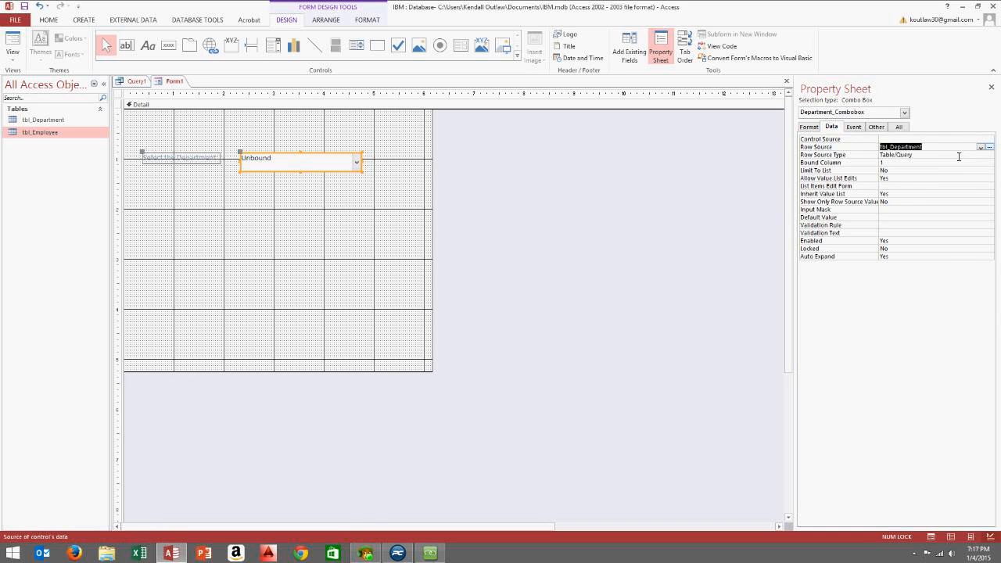
{"action": "left_click", "coordinate": [313, 192]}
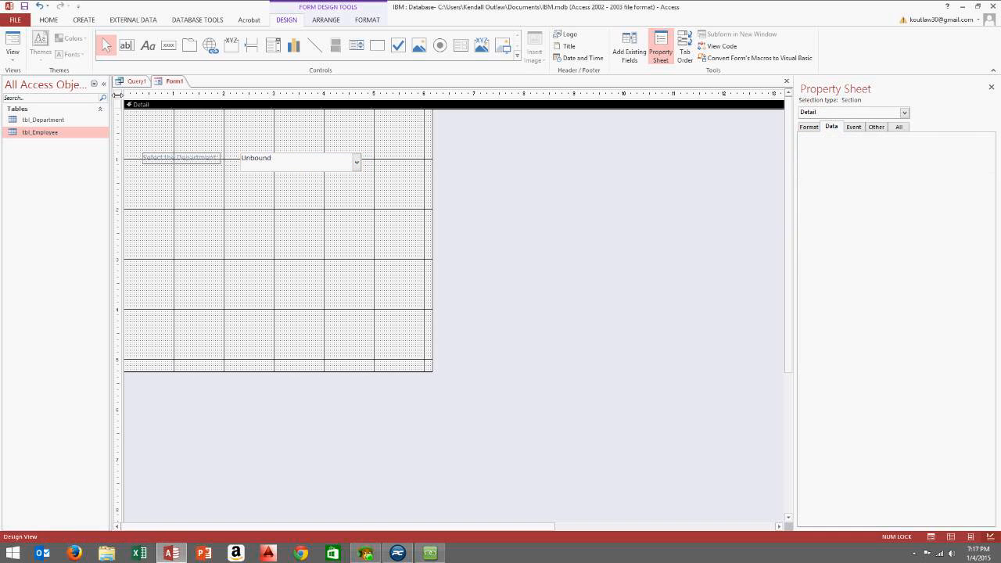
{"action": "left_click", "coordinate": [13, 56]}
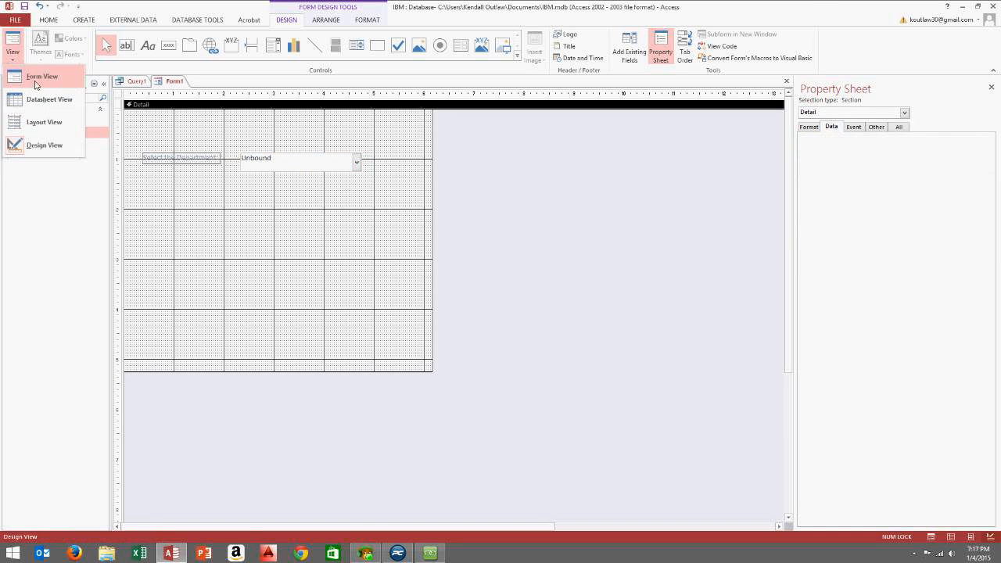
{"action": "left_click", "coordinate": [35, 82]}
{"action": "left_click", "coordinate": [354, 140]}
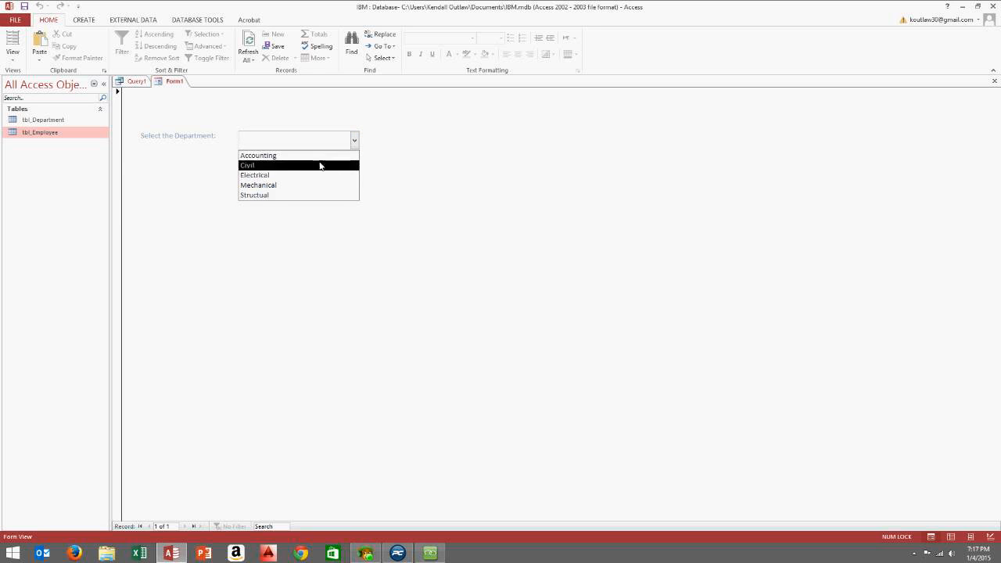
{"action": "left_click", "coordinate": [394, 120]}
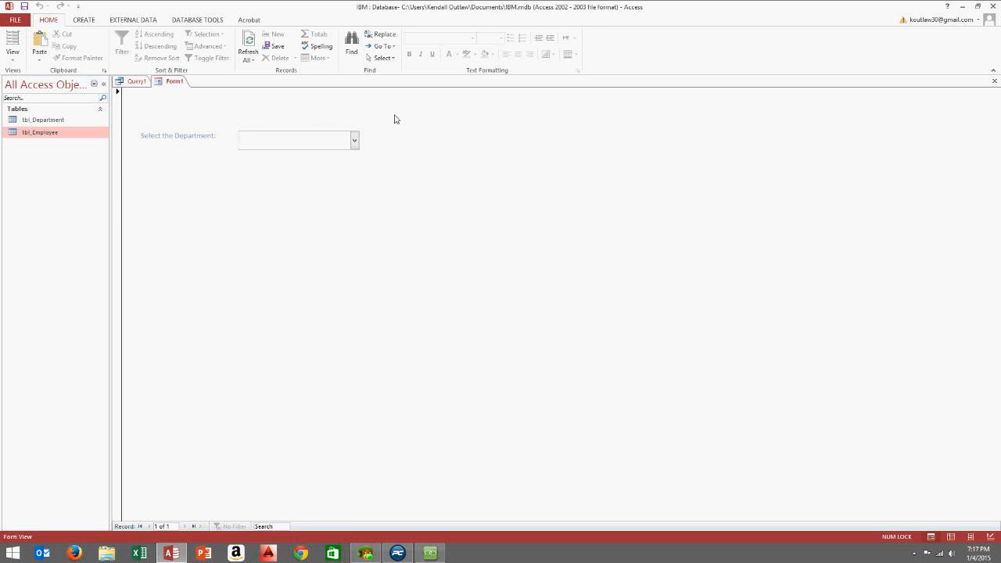
{"action": "left_click", "coordinate": [354, 140]}
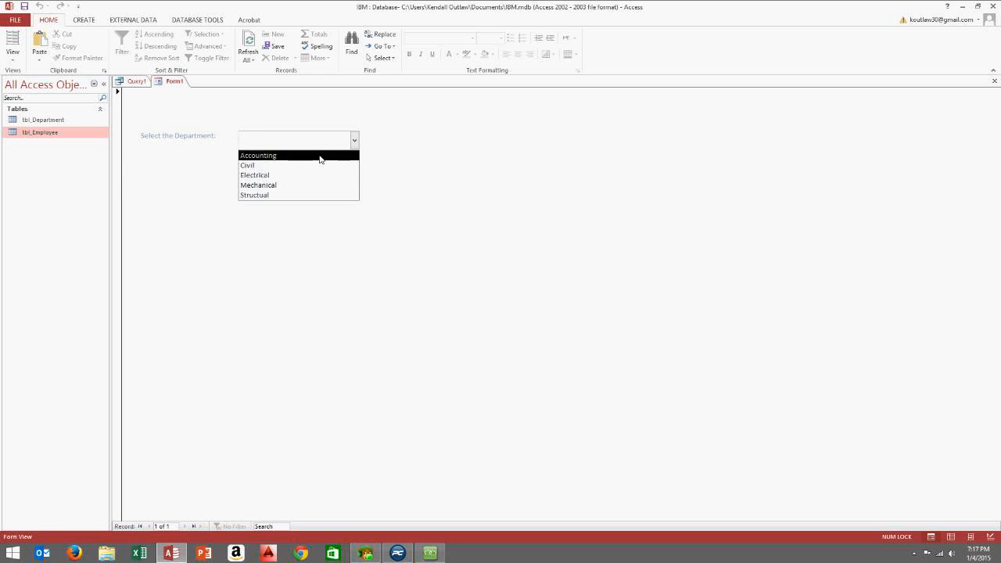
{"action": "left_click", "coordinate": [399, 113]}
{"action": "right_click", "coordinate": [399, 112]}
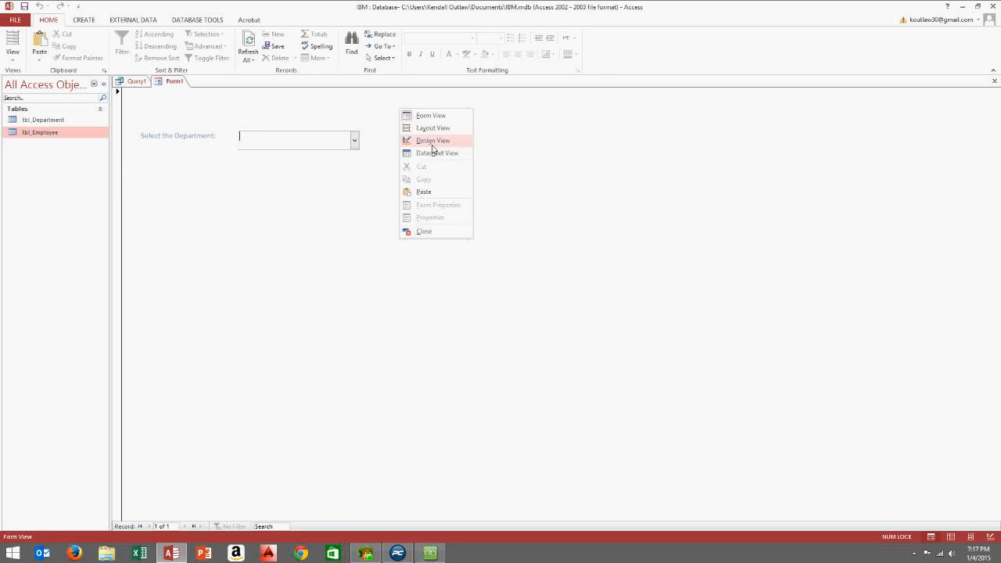
{"action": "left_click", "coordinate": [430, 142]}
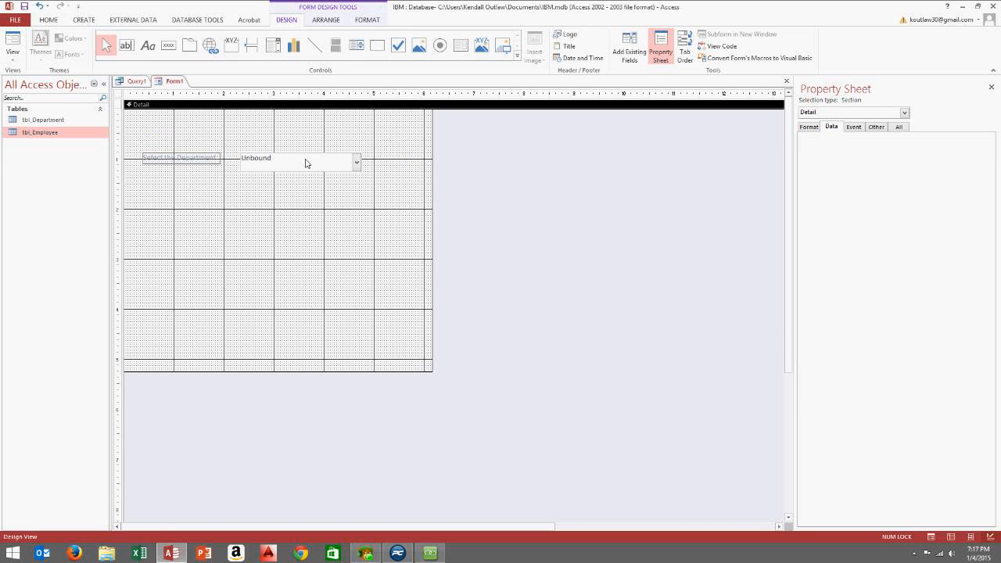
Save the Query1 design as an object named qry_Department with Save Object As
{"action": "left_click", "coordinate": [136, 82]}
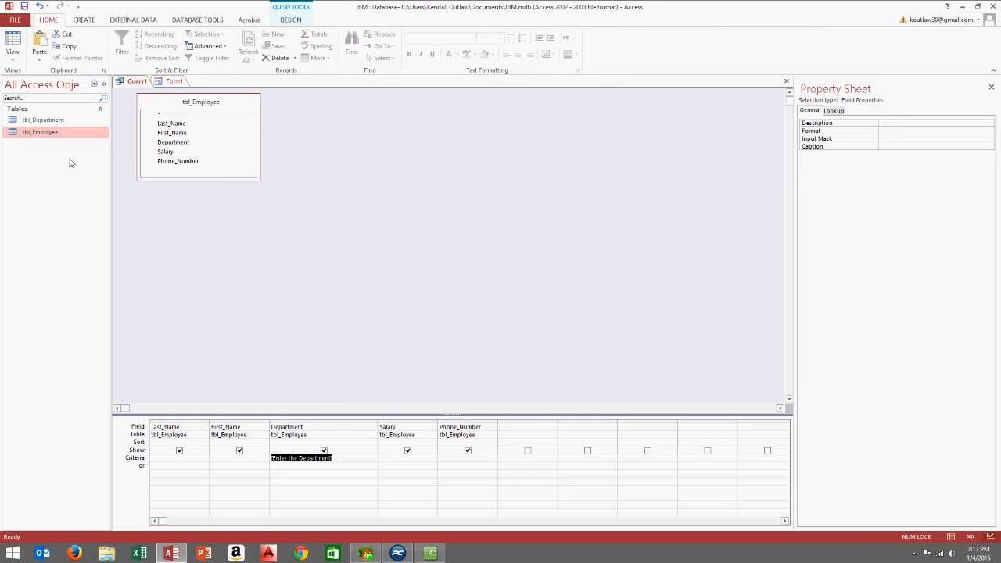
{"action": "left_click", "coordinate": [17, 21]}
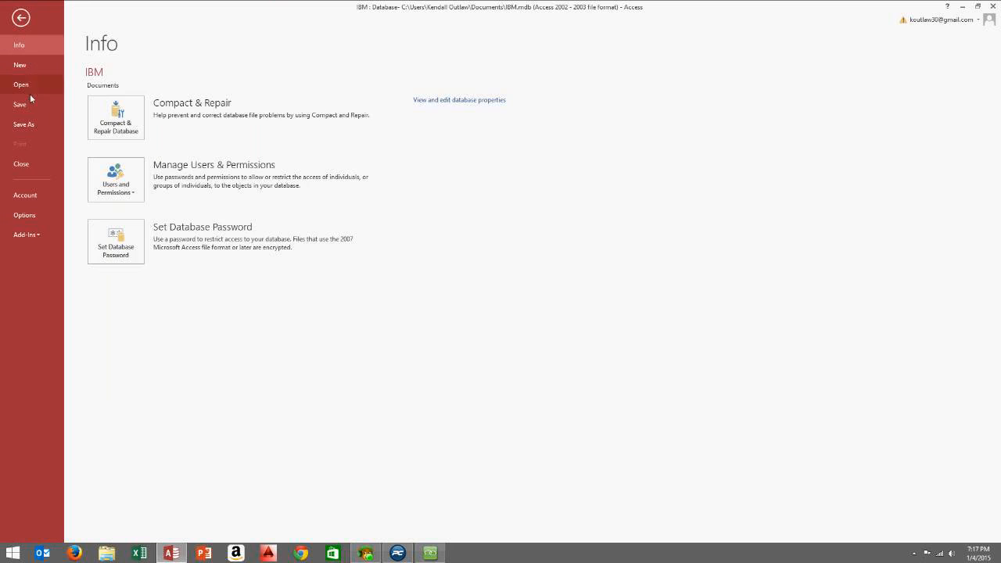
{"action": "left_click", "coordinate": [24, 124]}
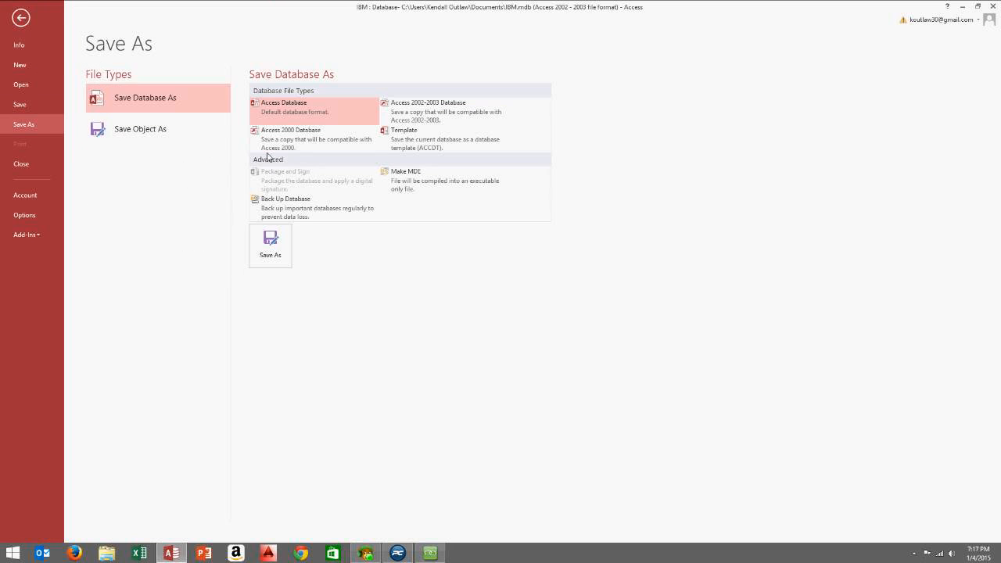
{"action": "left_click", "coordinate": [275, 255]}
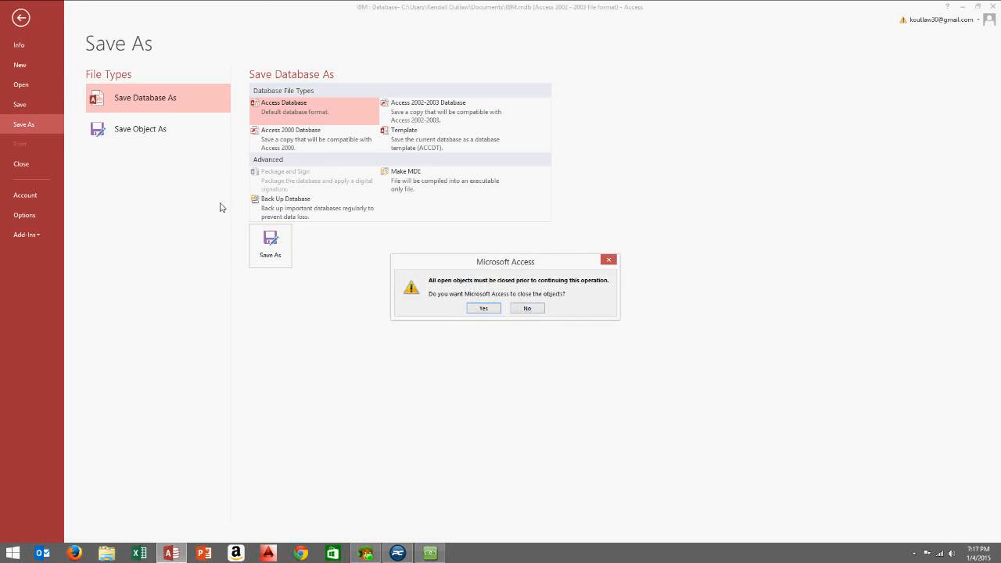
{"action": "left_click", "coordinate": [527, 308]}
{"action": "left_click", "coordinate": [155, 131]}
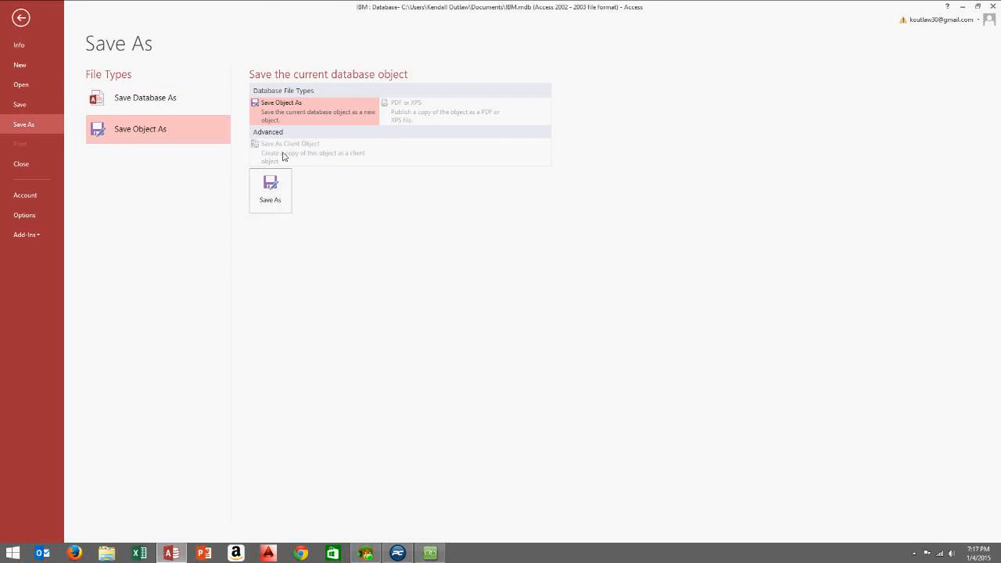
{"action": "left_click", "coordinate": [285, 178]}
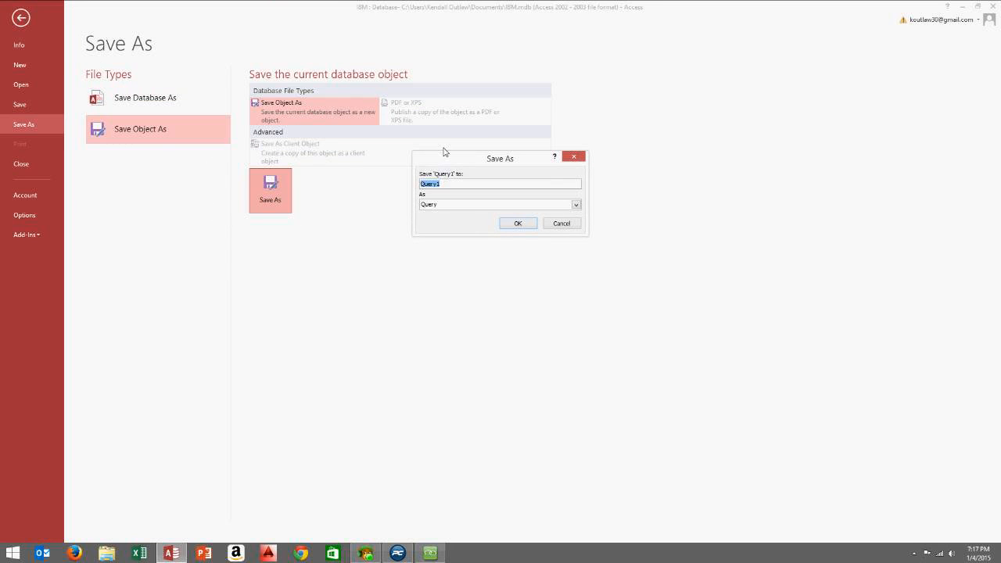
{"action": "type", "text": "D"}
{"action": "key", "text": "BackSpace"}
{"action": "key", "text": "BackSpace"}
{"action": "key", "text": "BackSpace"}
{"action": "key", "text": "BackSpace"}
{"action": "left_click_drag", "start_coordinate": [475, 186], "coordinate": [370, 185]}
{"action": "left_click", "coordinate": [518, 224]}
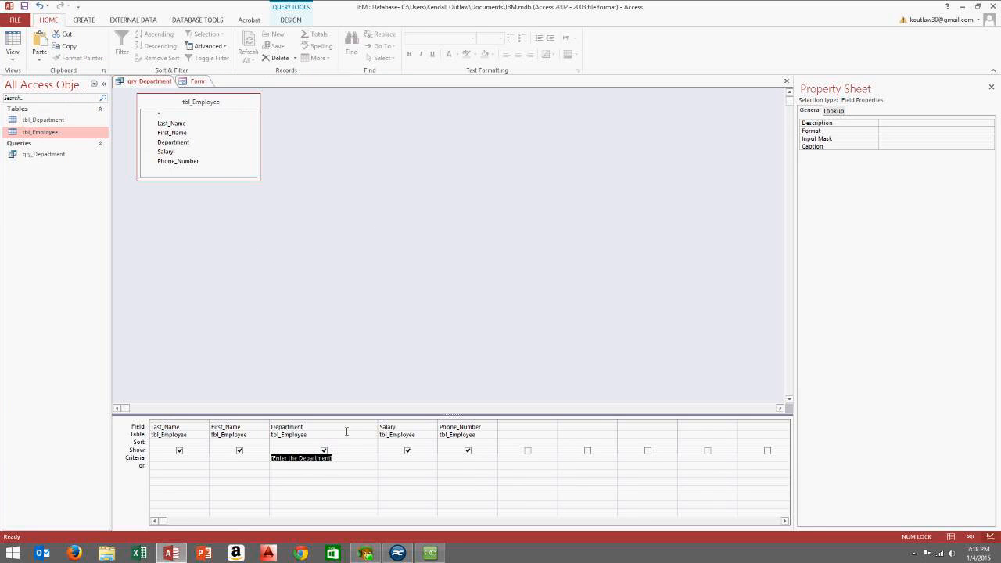
Save the unsaved Form1 design as frm_Department using Save Object As
{"action": "left_click", "coordinate": [199, 81]}
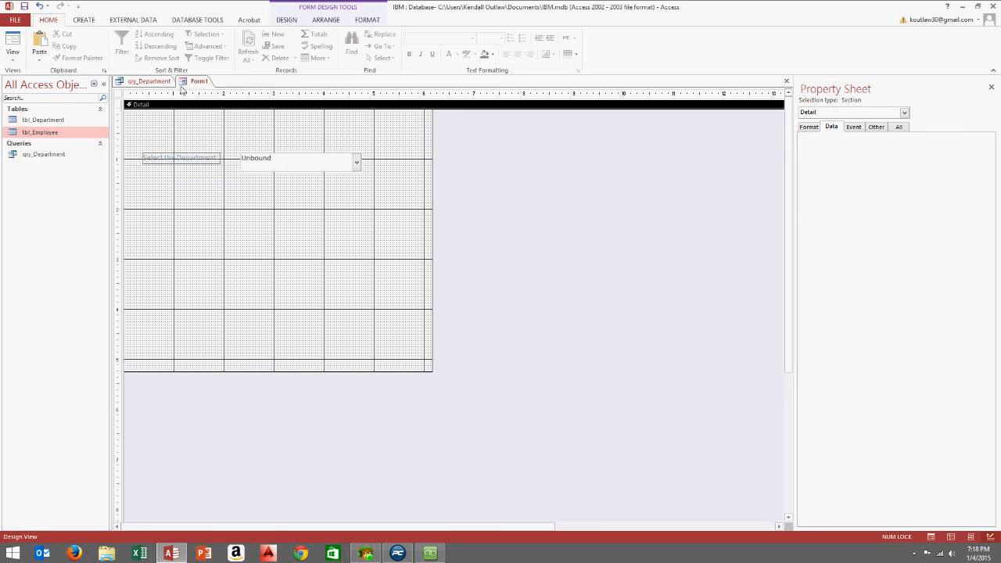
{"action": "left_click", "coordinate": [13, 57]}
{"action": "left_click", "coordinate": [15, 20]}
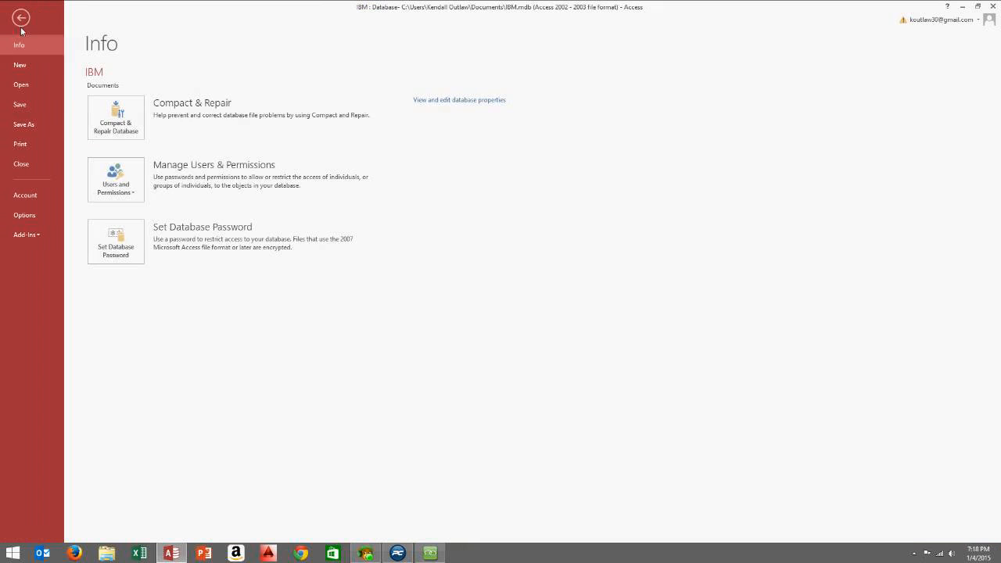
{"action": "left_click", "coordinate": [31, 126]}
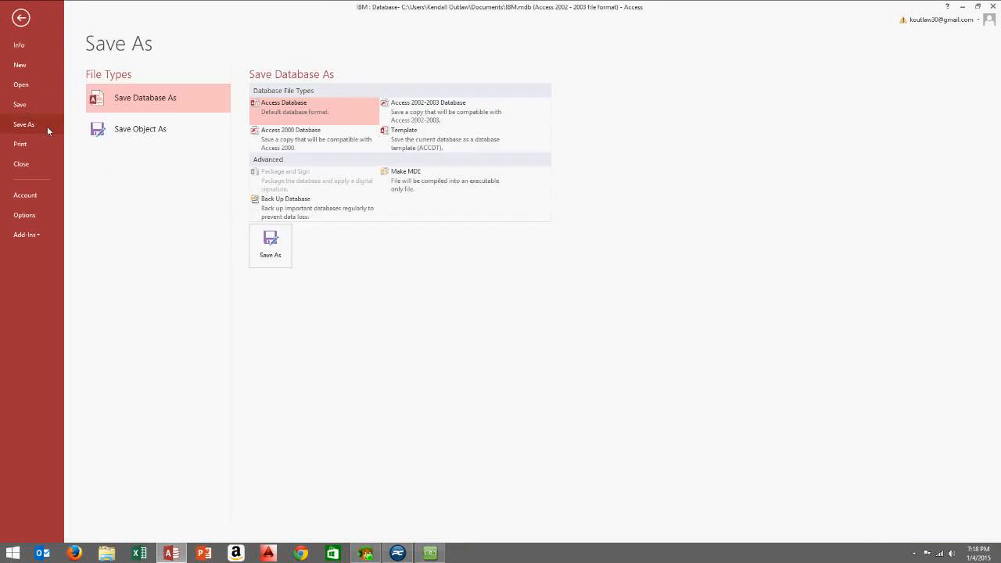
{"action": "left_click", "coordinate": [125, 129]}
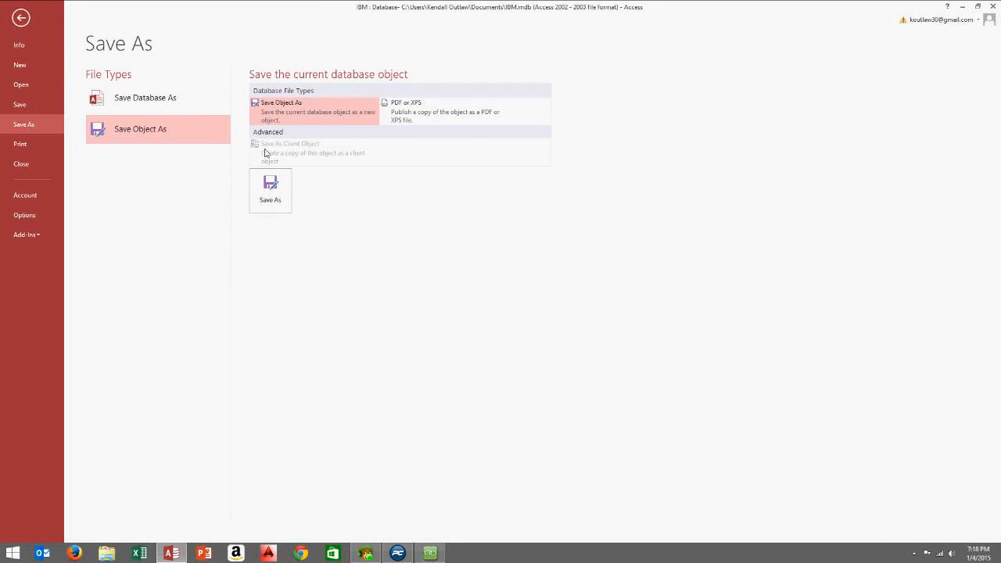
{"action": "left_click", "coordinate": [268, 173]}
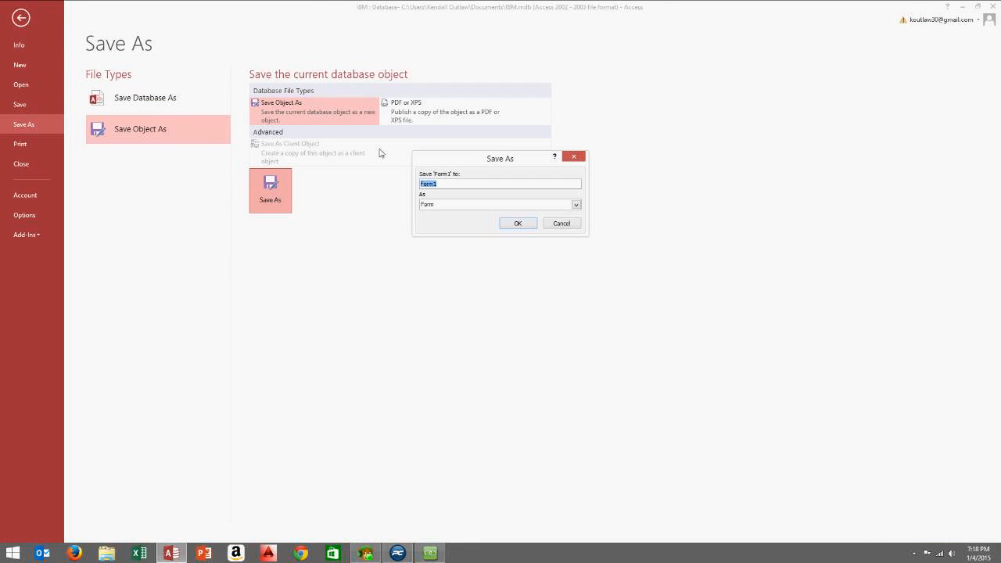
{"action": "type", "text": "F"}
{"action": "left_click", "coordinate": [518, 224]}
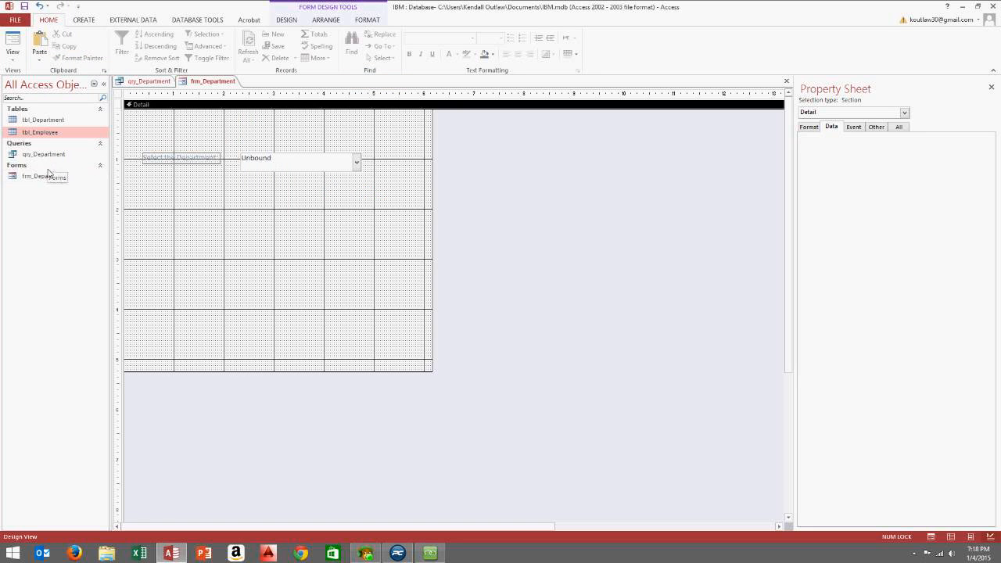
Verify the combo box's Name reads Department_Combobox, then return to the qry_Department design
{"action": "left_click", "coordinate": [286, 163]}
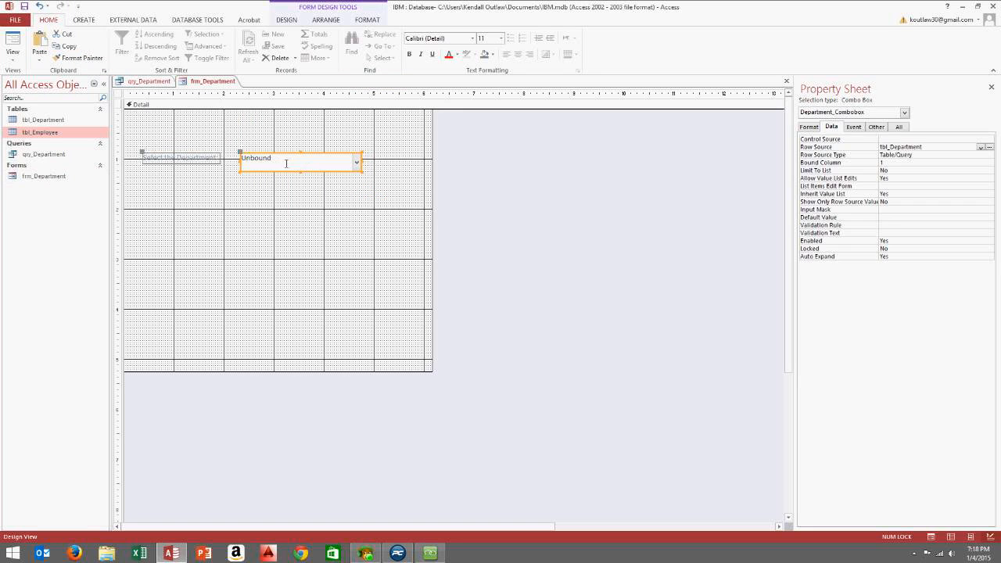
{"action": "left_click", "coordinate": [896, 129]}
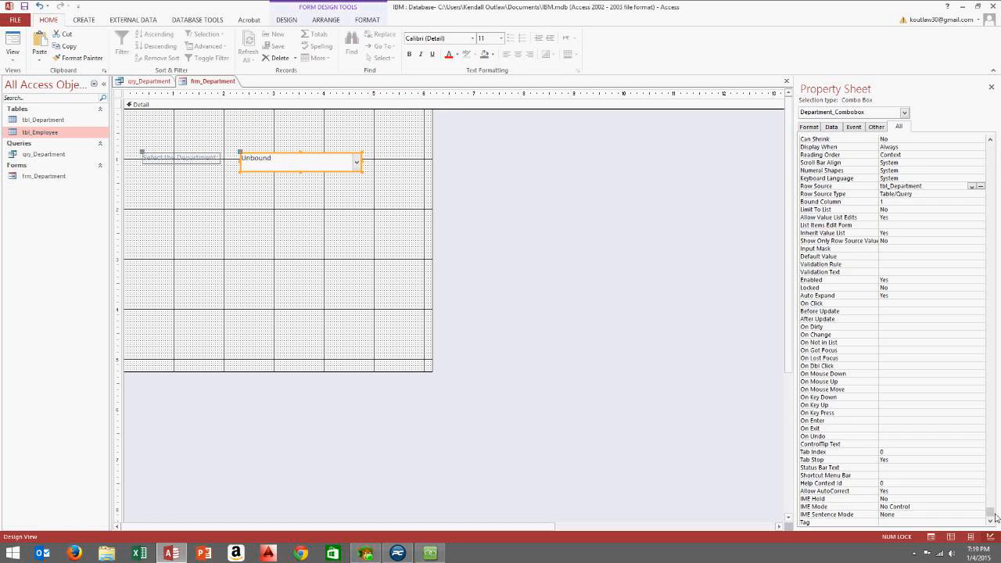
{"action": "scroll", "coordinate": [892, 313], "scroll_direction": "up", "scroll_amount": 15}
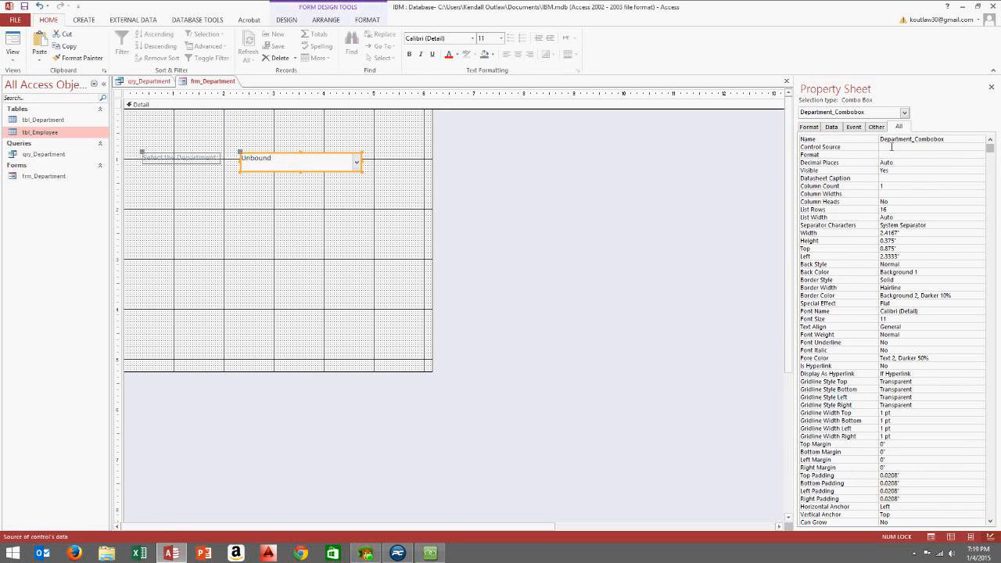
{"action": "left_click", "coordinate": [952, 140]}
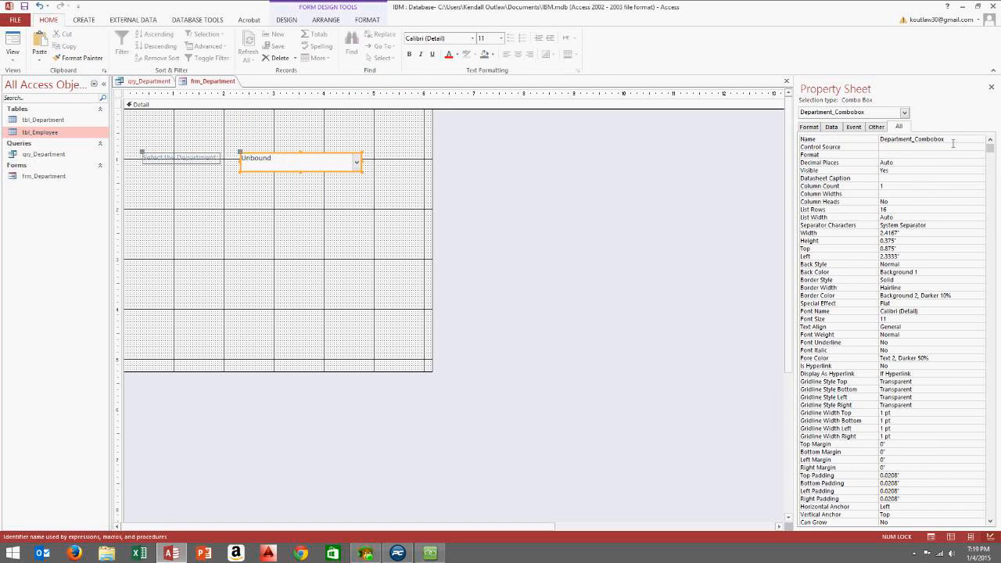
{"action": "double_click", "coordinate": [936, 141]}
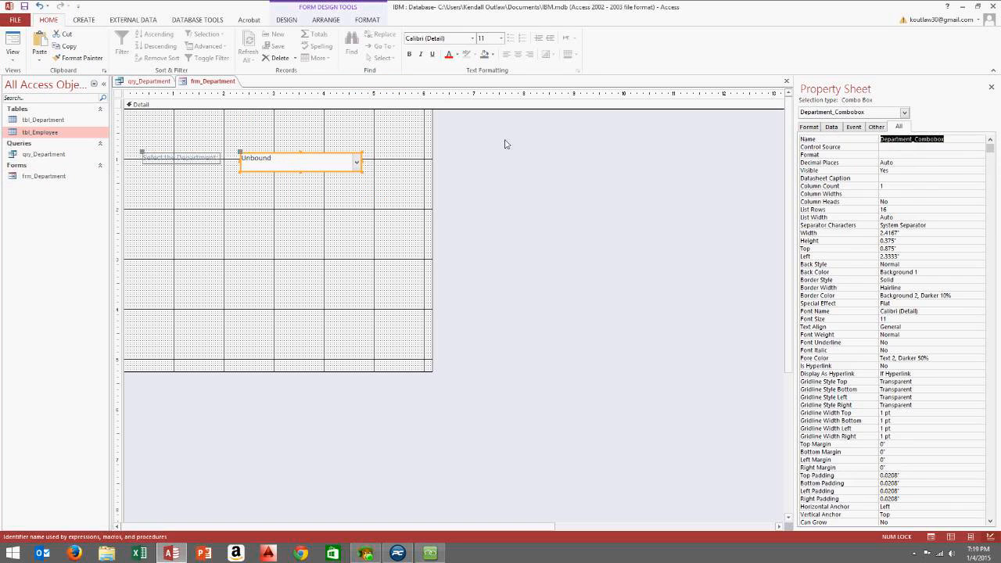
{"action": "left_click", "coordinate": [266, 130]}
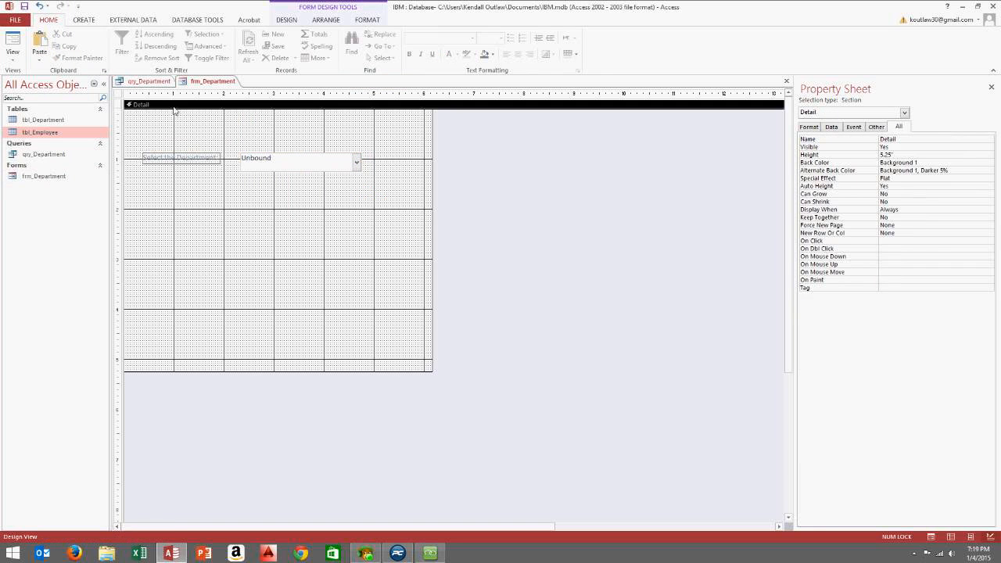
{"action": "left_click", "coordinate": [146, 81]}
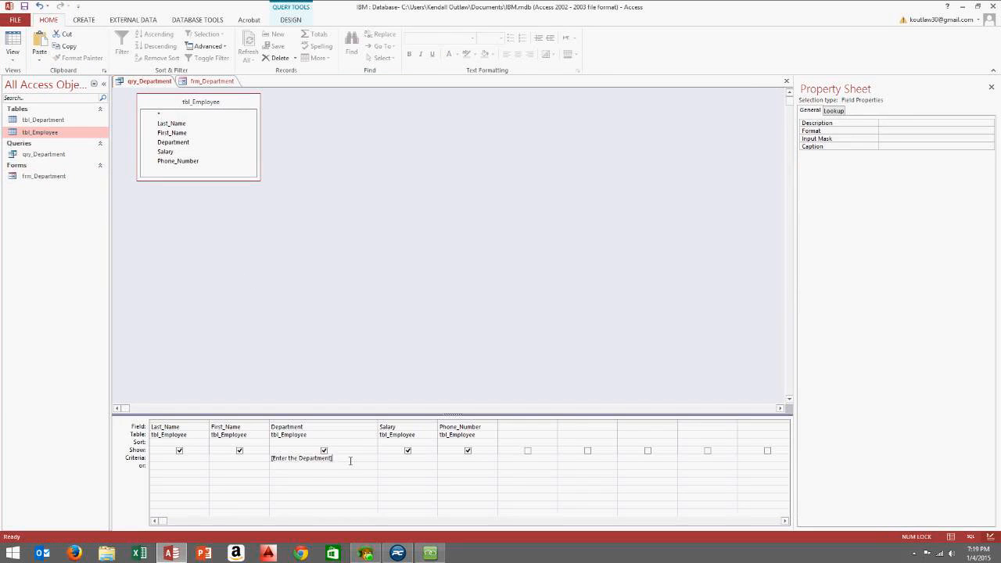
Replace the Department criteria with [Forms]![frm_Department]![Department_Combobox]
{"action": "left_click_drag", "start_coordinate": [350, 460], "coordinate": [147, 449]}
{"action": "key", "text": "Delete"}
{"action": "type", "text": "s]!"}
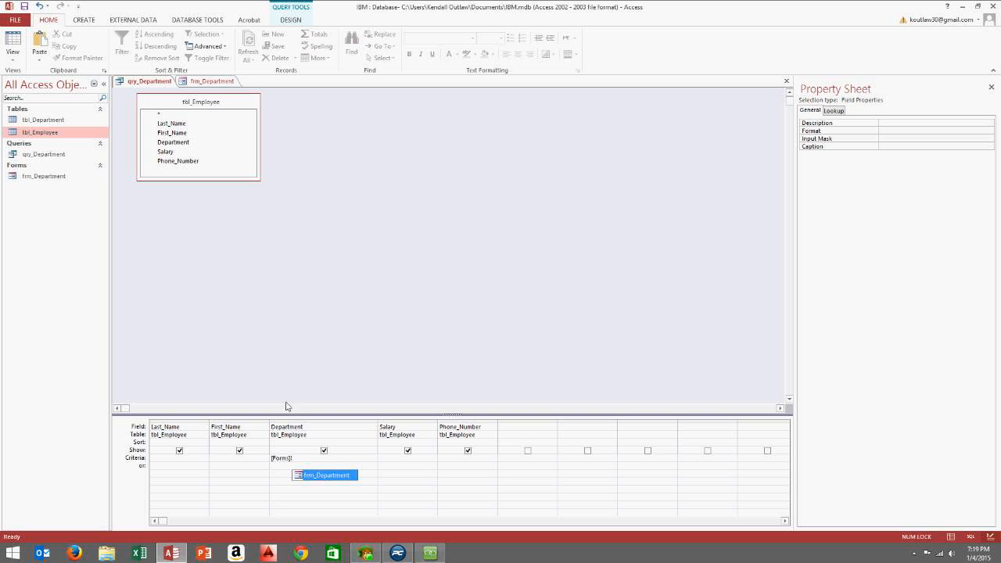
{"action": "double_click", "coordinate": [326, 477]}
{"action": "type", "text": "!"}
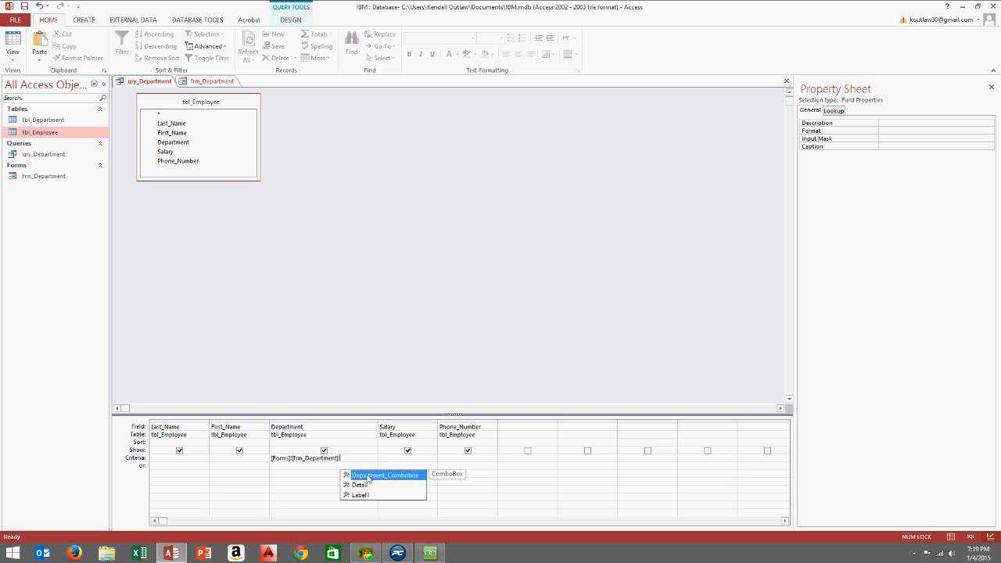
{"action": "double_click", "coordinate": [367, 478]}
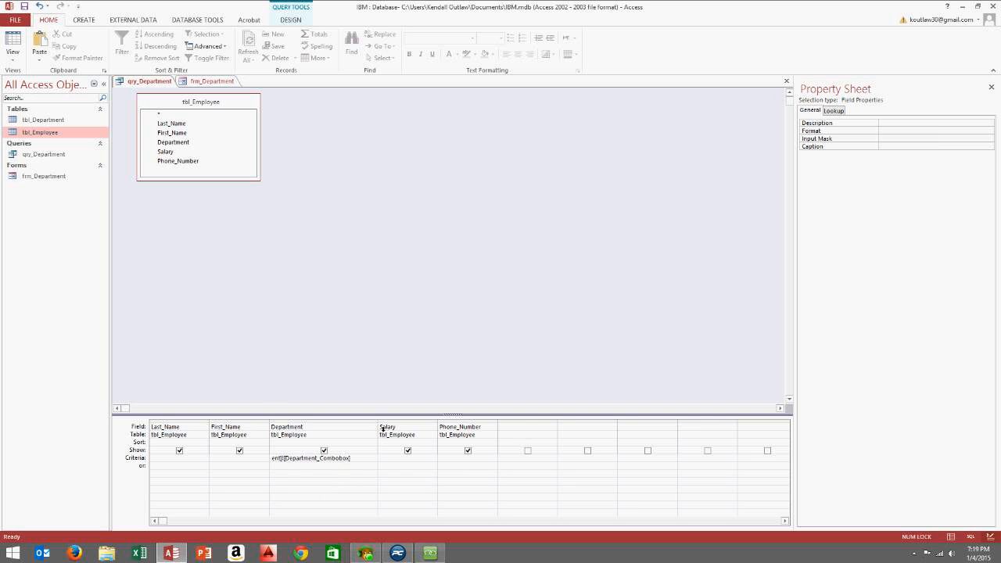
Widen the Department column to show the expression, then save and close qry_Department
{"action": "left_click_drag", "start_coordinate": [381, 427], "coordinate": [443, 428]}
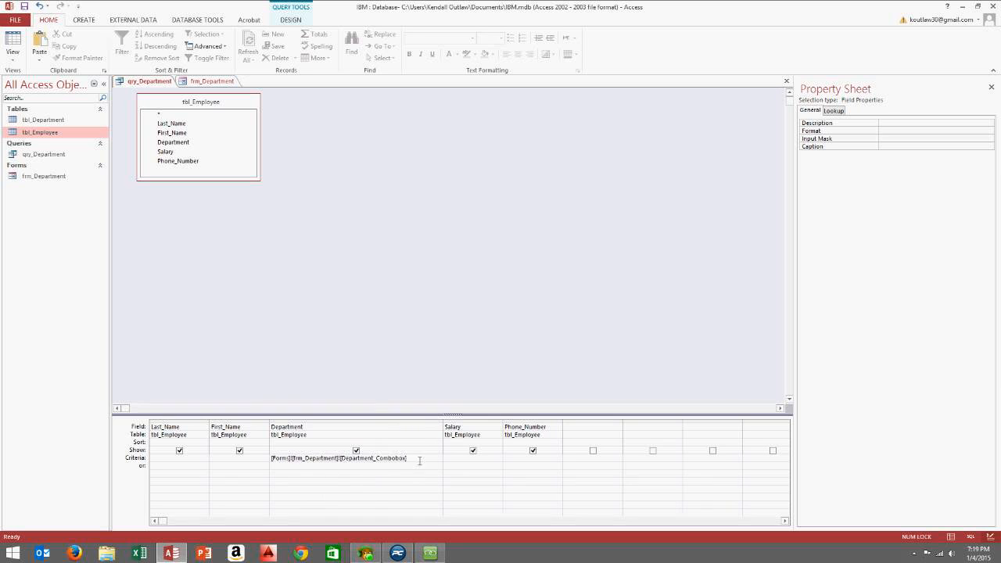
{"action": "left_click_drag", "start_coordinate": [419, 461], "coordinate": [271, 458]}
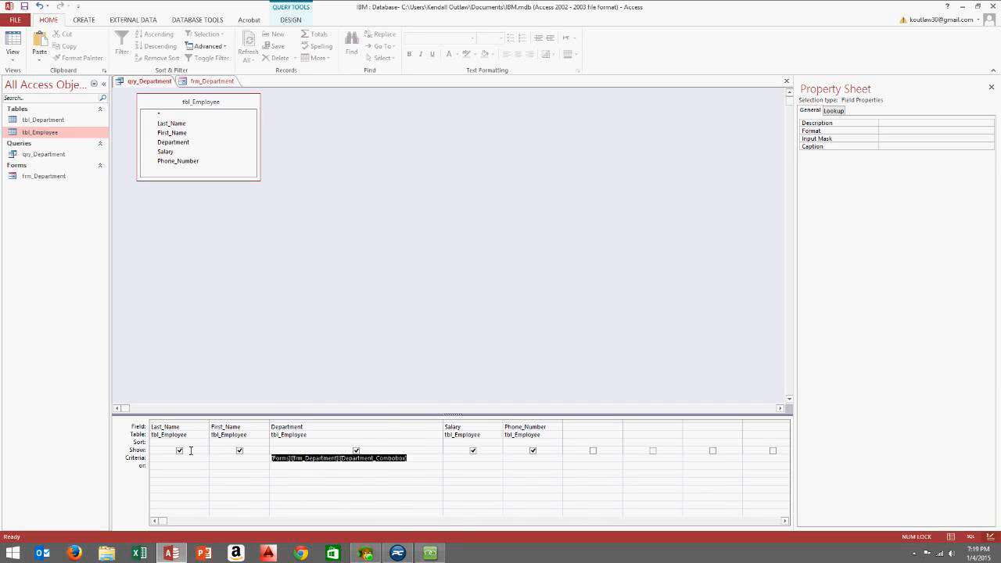
{"action": "left_click", "coordinate": [320, 466]}
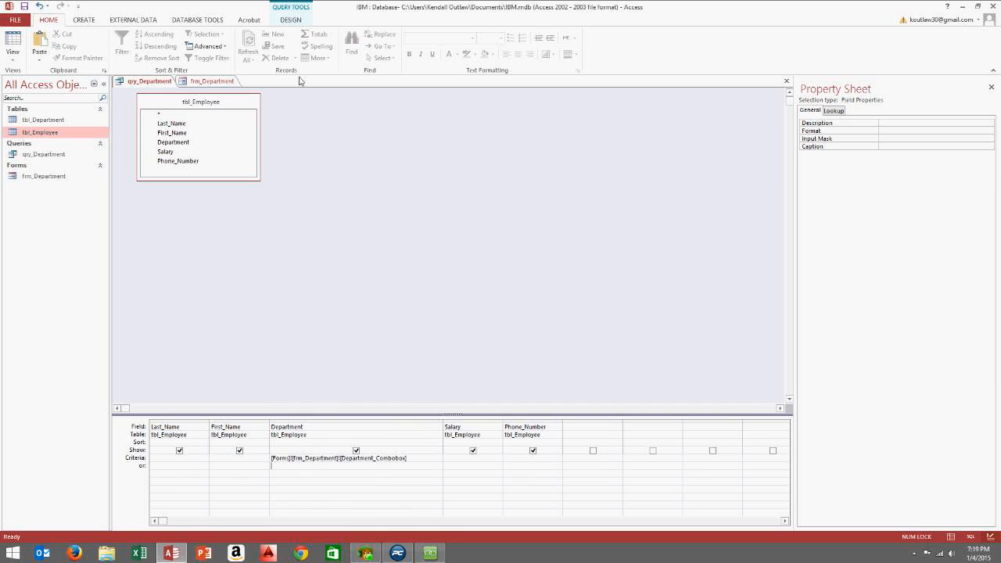
{"action": "left_click", "coordinate": [787, 81]}
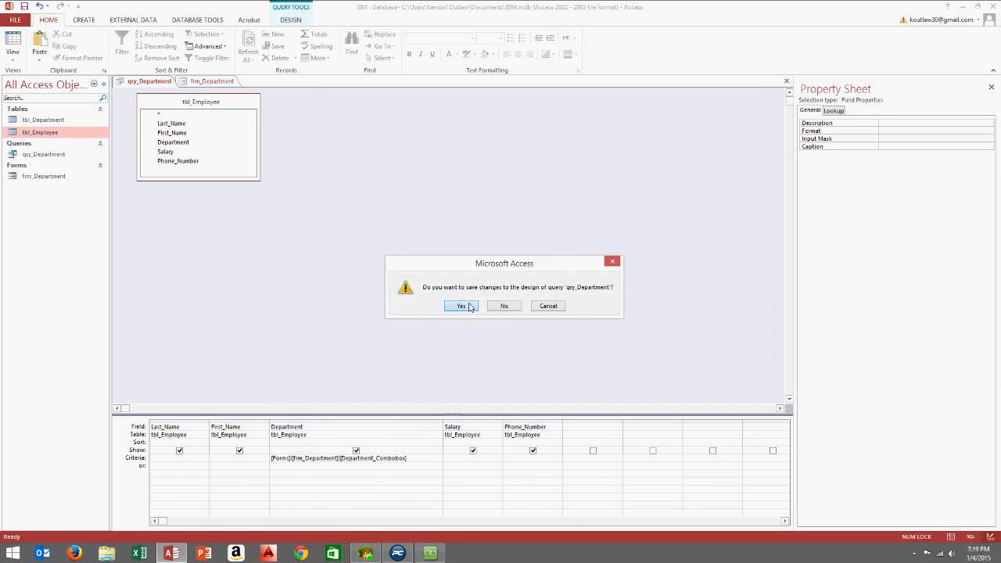
{"action": "left_click", "coordinate": [468, 305]}
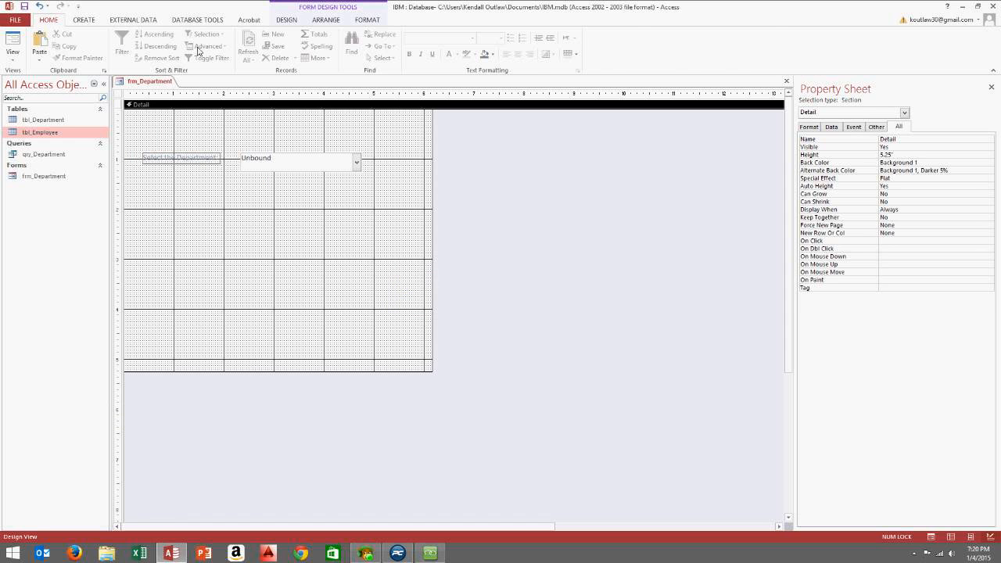
{"action": "left_click", "coordinate": [286, 20]}
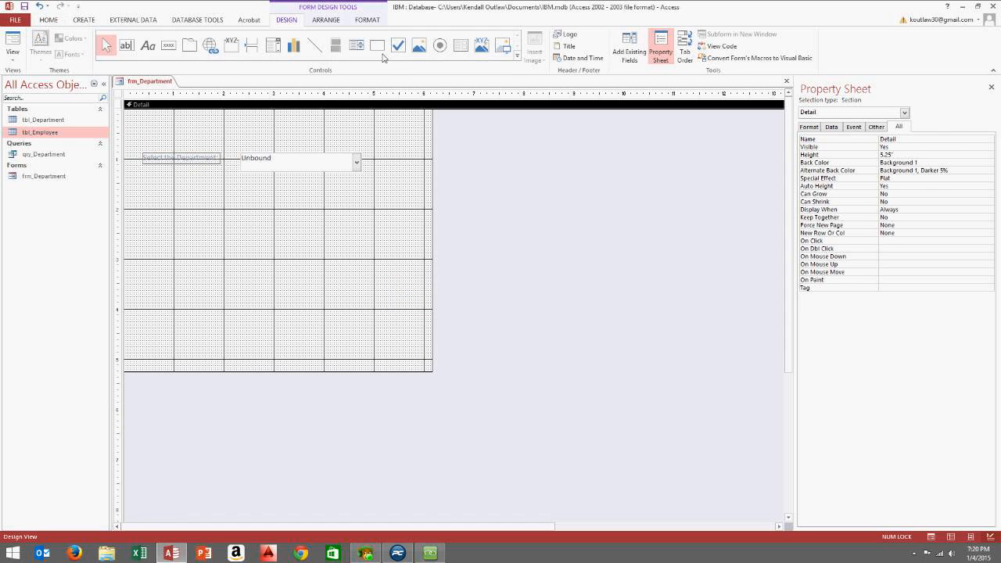
{"action": "left_click", "coordinate": [169, 48]}
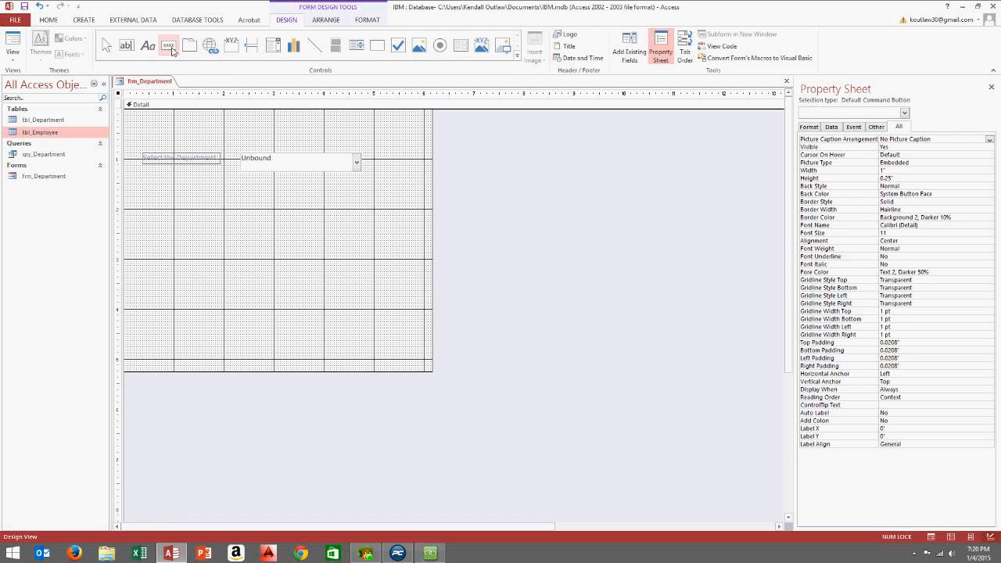
{"action": "left_click", "coordinate": [232, 208]}
{"action": "left_click_drag", "start_coordinate": [232, 208], "coordinate": [299, 228]}
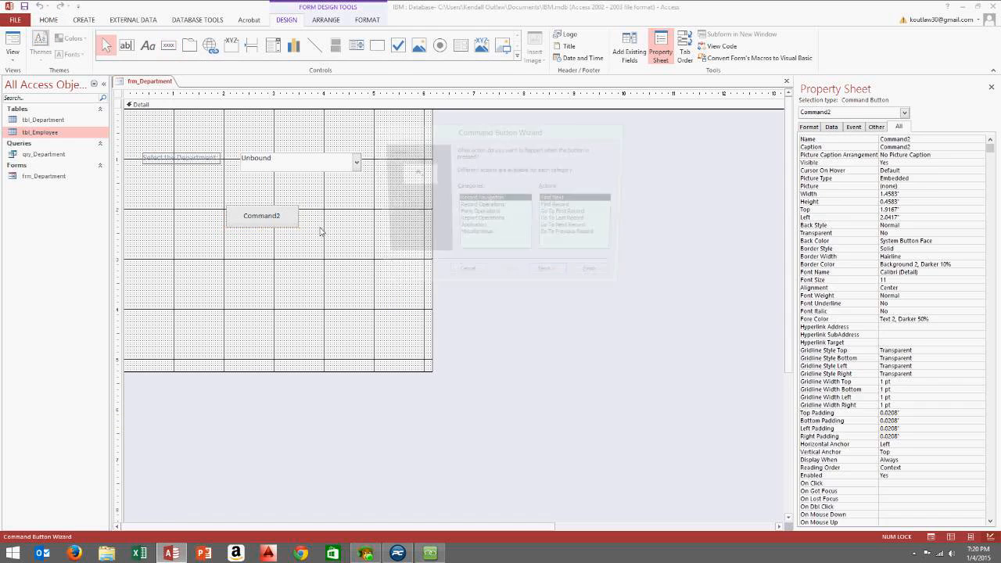
{"action": "left_click", "coordinate": [464, 277]}
{"action": "left_click", "coordinate": [284, 218]}
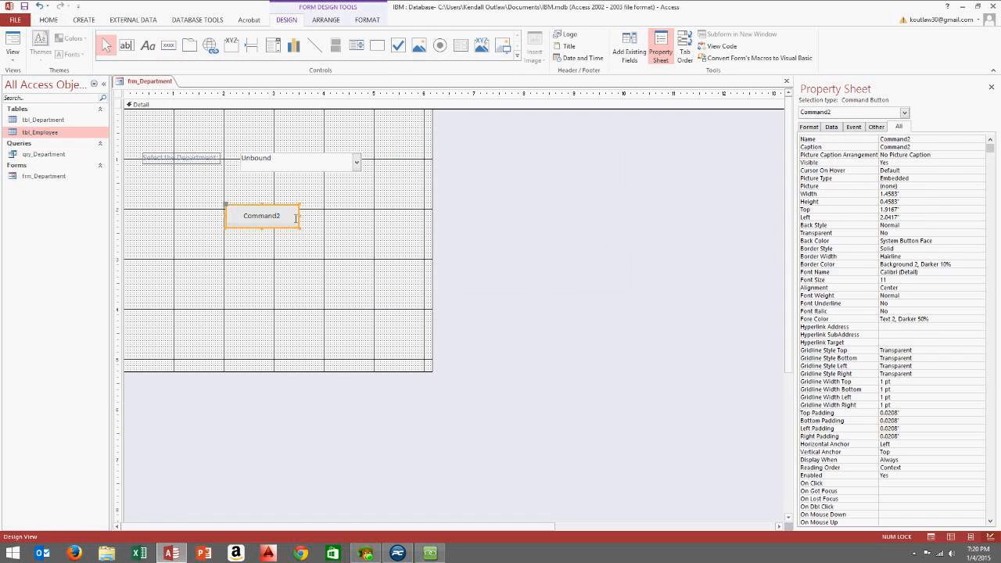
{"action": "left_click", "coordinate": [287, 219]}
{"action": "double_click", "coordinate": [287, 219]}
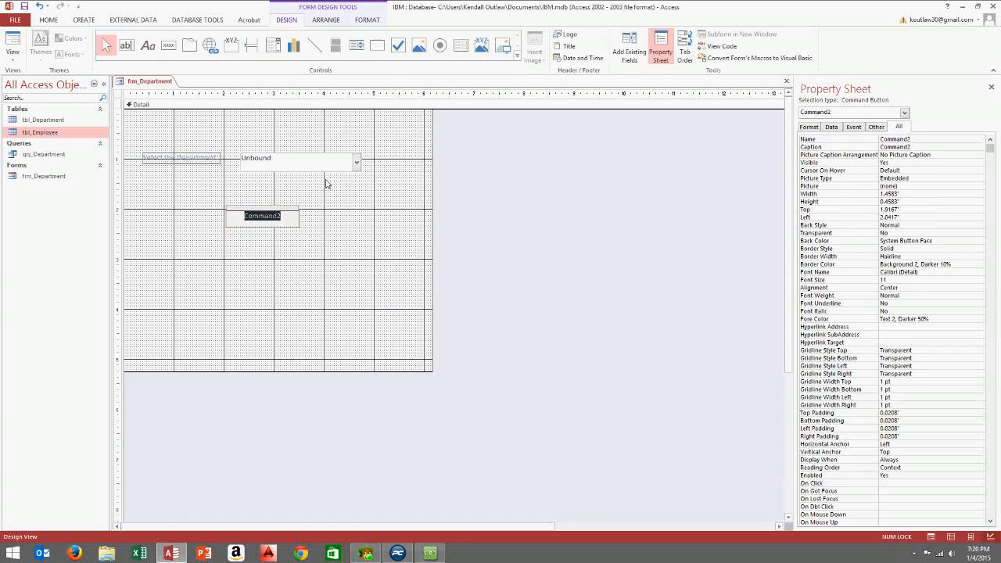
{"action": "key", "text": "BackSpace"}
{"action": "type", "text": "Run Quert"}
{"action": "key", "text": "BackSpace"}
{"action": "type", "text": "y"}
{"action": "left_click", "coordinate": [352, 232]}
{"action": "left_click", "coordinate": [266, 219]}
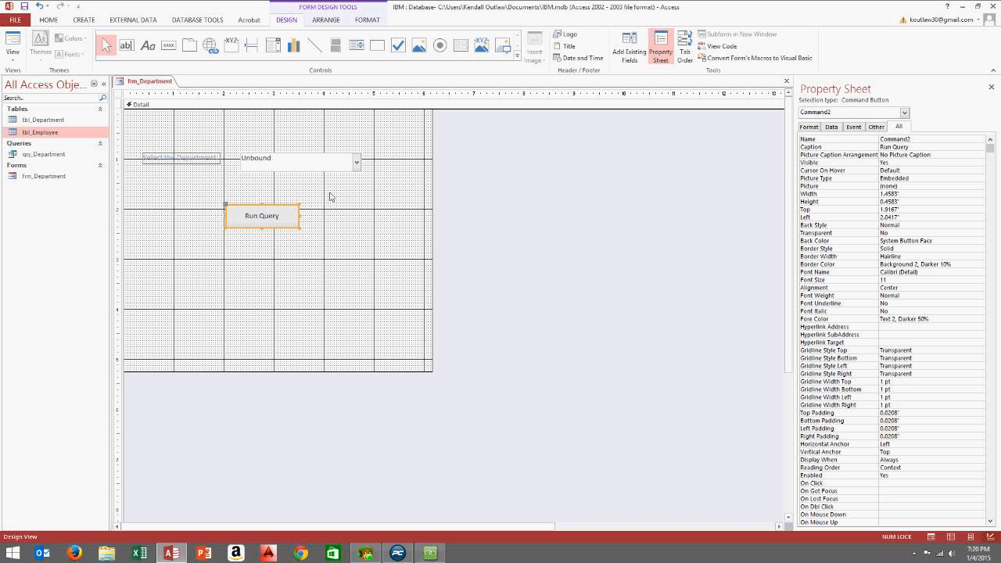
{"action": "left_click", "coordinate": [329, 199]}
{"action": "left_click", "coordinate": [260, 219]}
{"action": "key", "text": "Delete"}
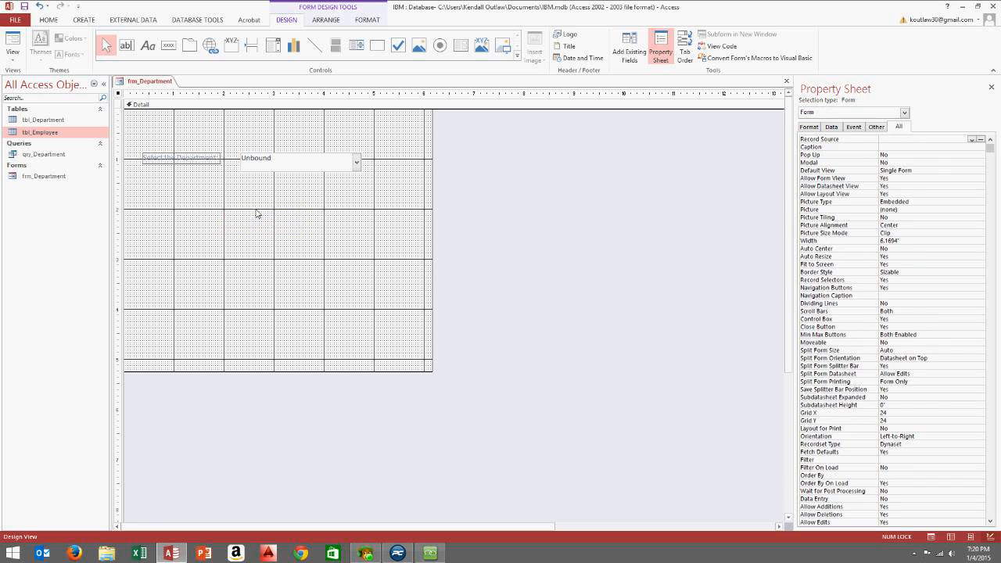
Add a 'Run Query' text button below the combo box that runs qry_Department
{"action": "left_click", "coordinate": [168, 48]}
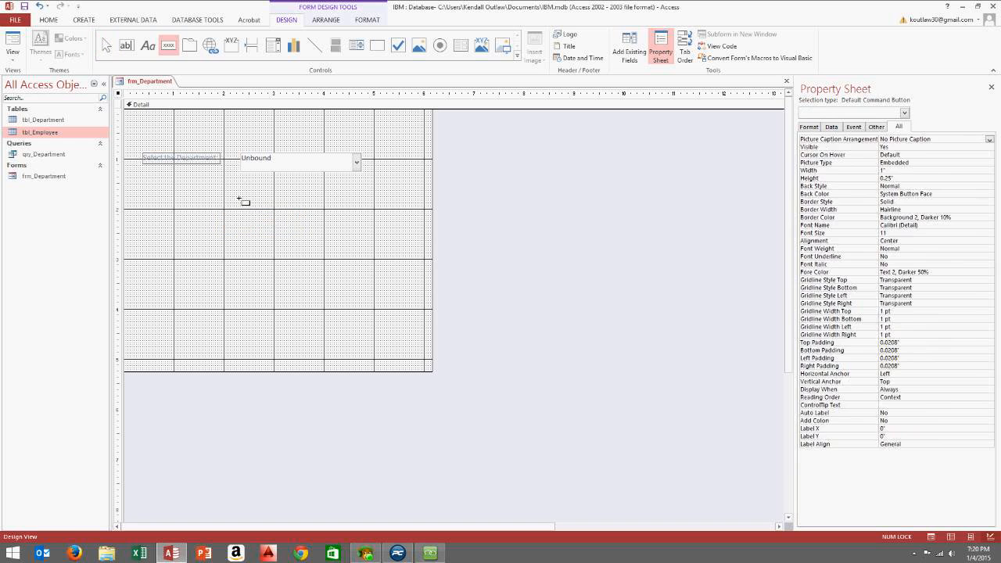
{"action": "left_click_drag", "start_coordinate": [226, 210], "coordinate": [296, 233]}
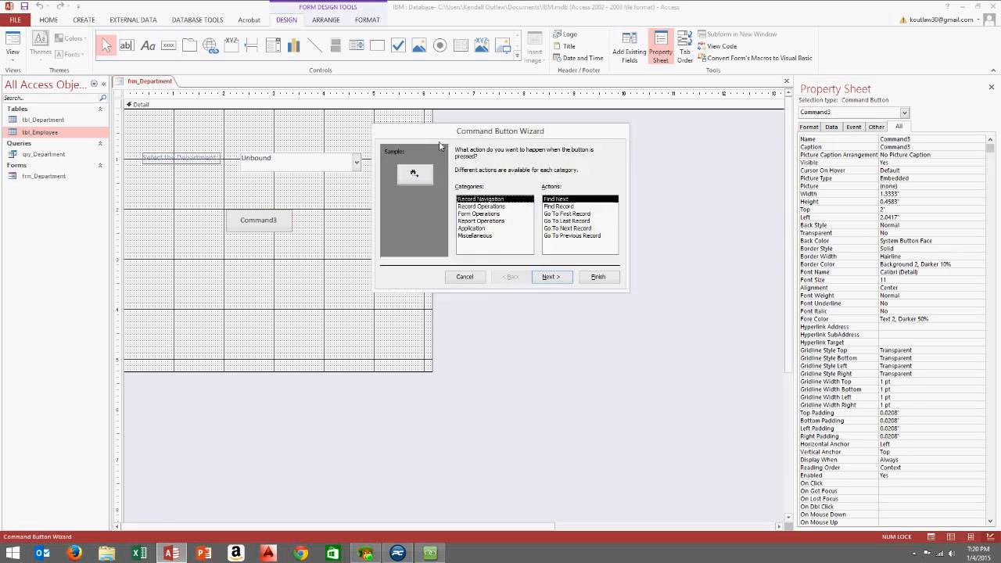
{"action": "left_click_drag", "start_coordinate": [475, 122], "coordinate": [417, 123]}
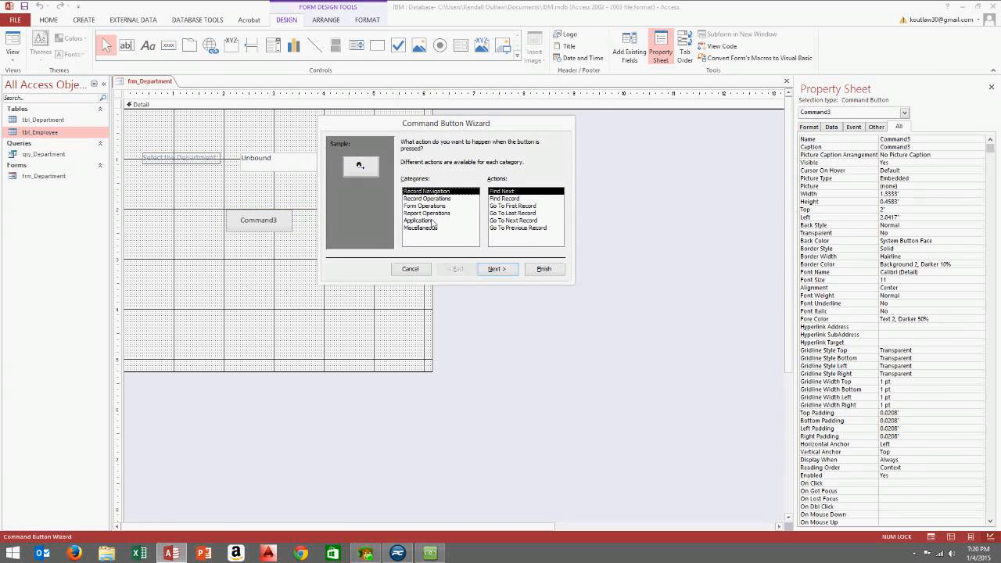
{"action": "left_click", "coordinate": [429, 228]}
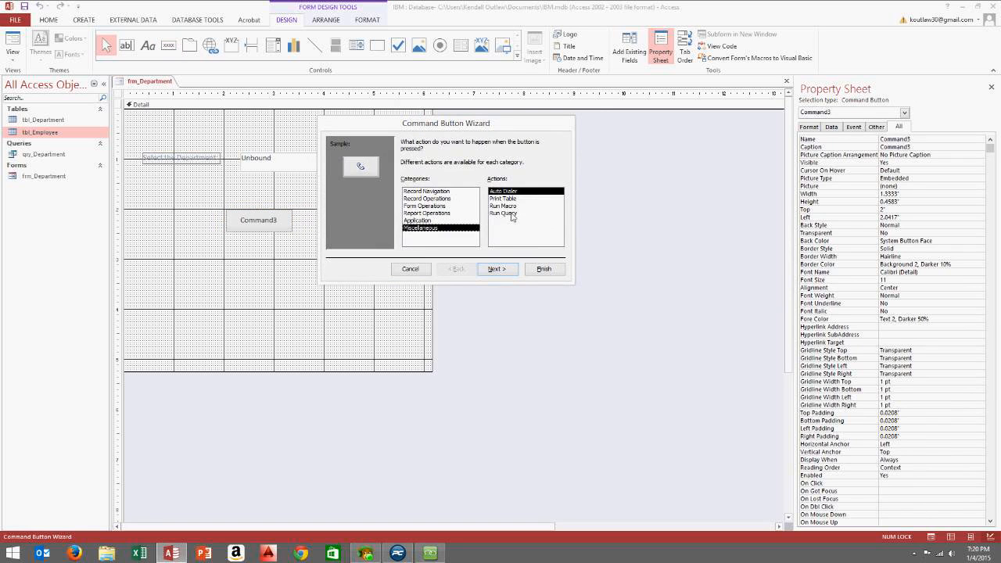
{"action": "left_click", "coordinate": [511, 213]}
{"action": "left_click", "coordinate": [492, 269]}
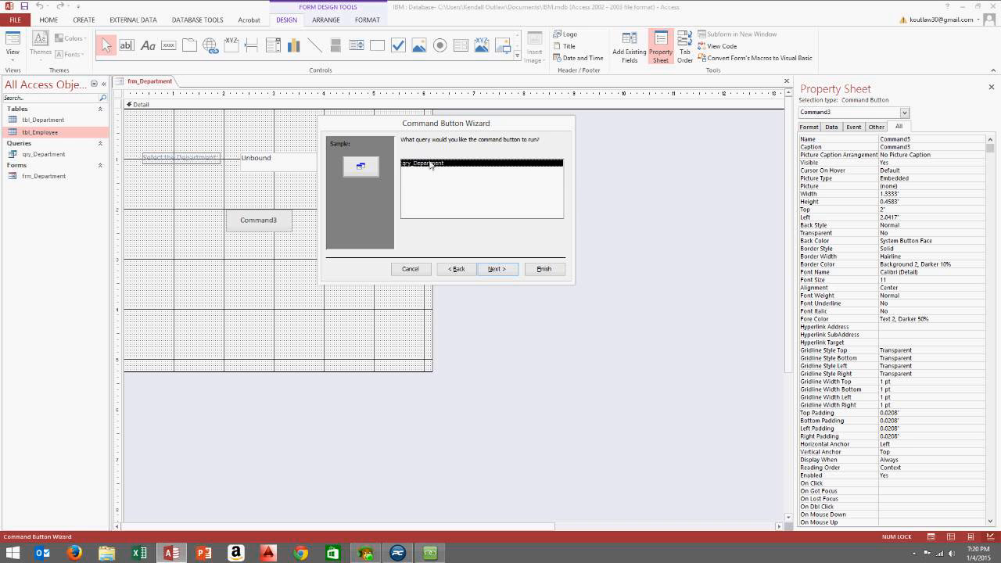
{"action": "left_click", "coordinate": [497, 269]}
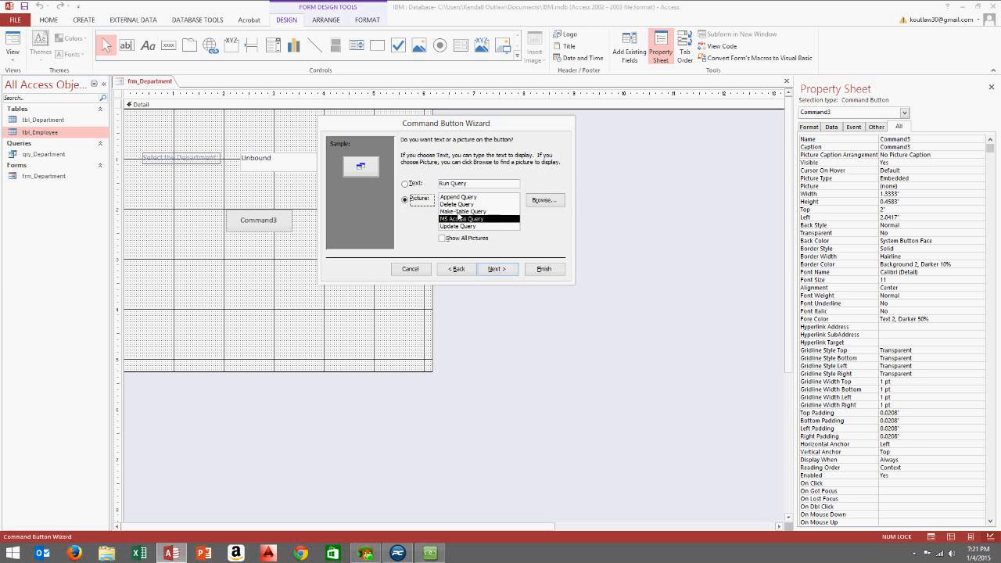
{"action": "left_click", "coordinate": [405, 186]}
{"action": "key", "text": "Tab"}
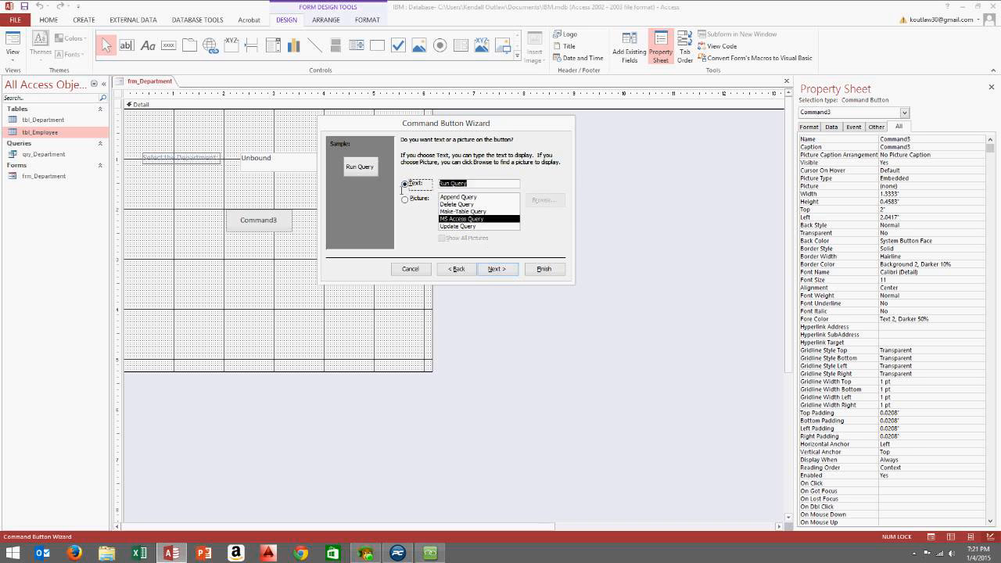
{"action": "left_click", "coordinate": [497, 269]}
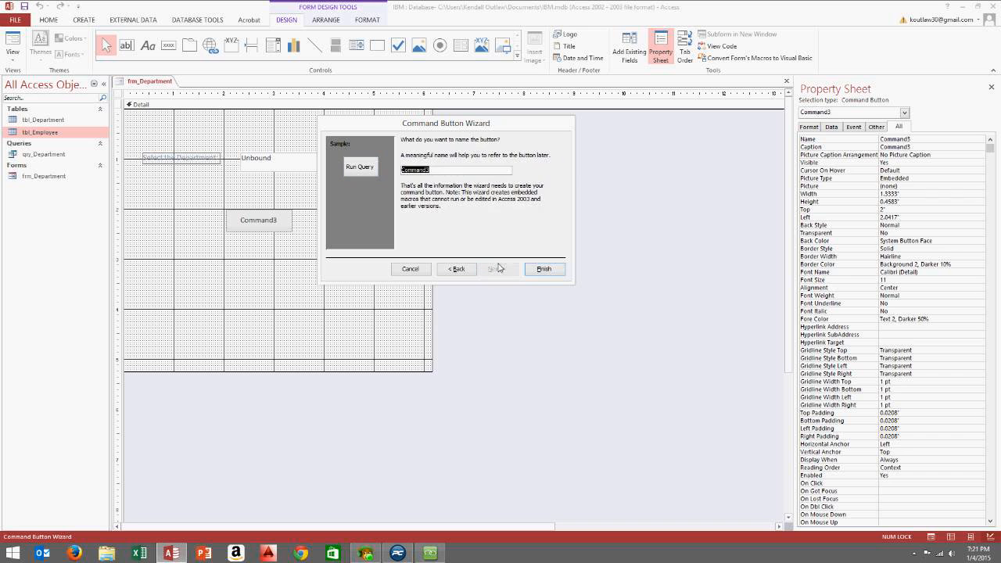
{"action": "left_click", "coordinate": [545, 269]}
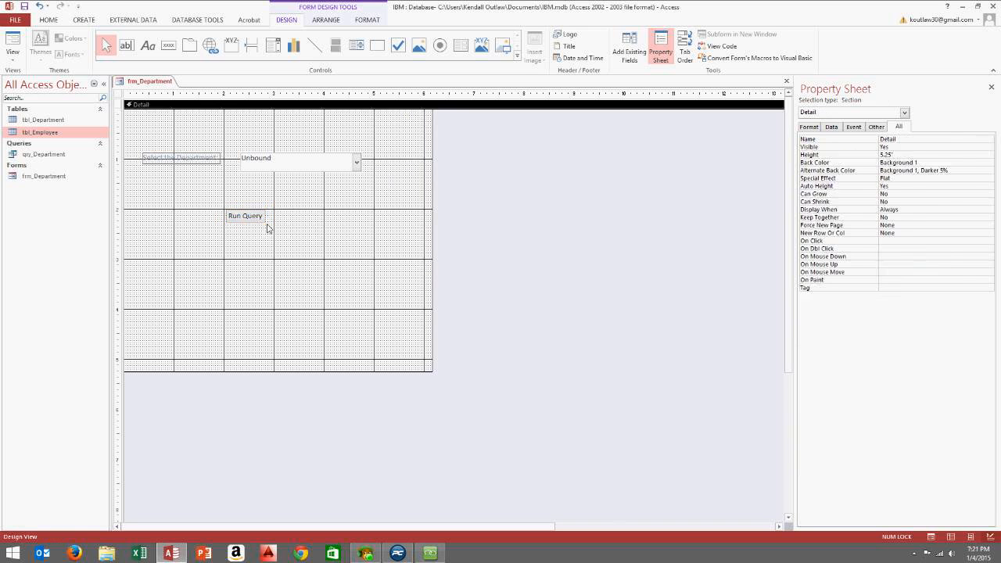
Enlarge the Run Query button, then review qry_Department's full Department criteria in Design View
{"action": "left_click_drag", "start_coordinate": [272, 230], "coordinate": [324, 216]}
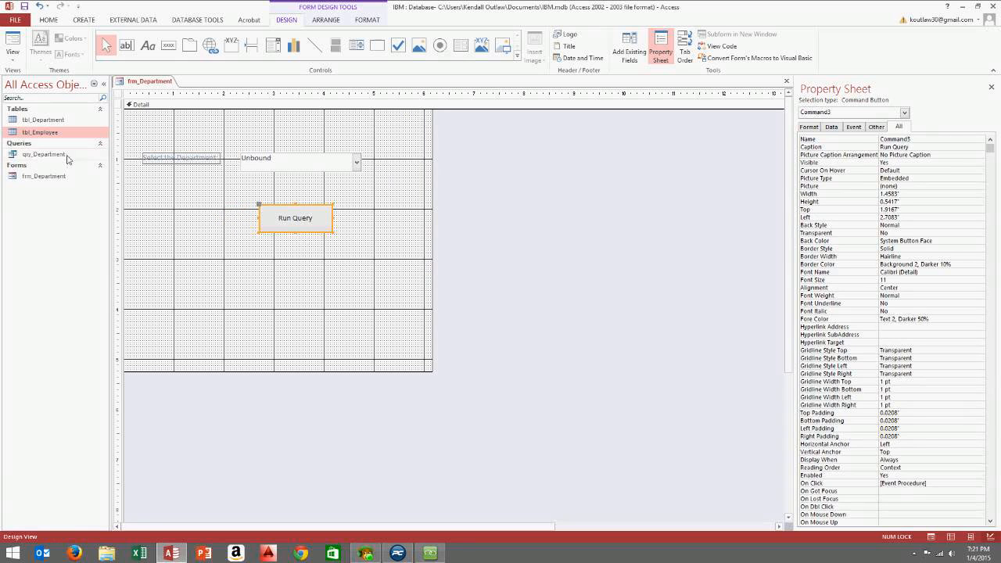
{"action": "right_click", "coordinate": [36, 158]}
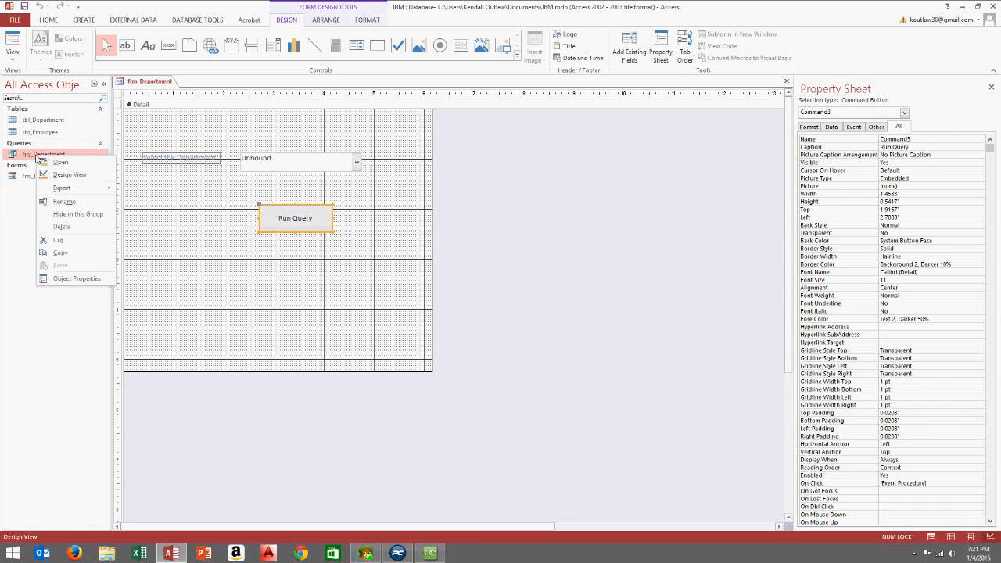
{"action": "left_click", "coordinate": [79, 178]}
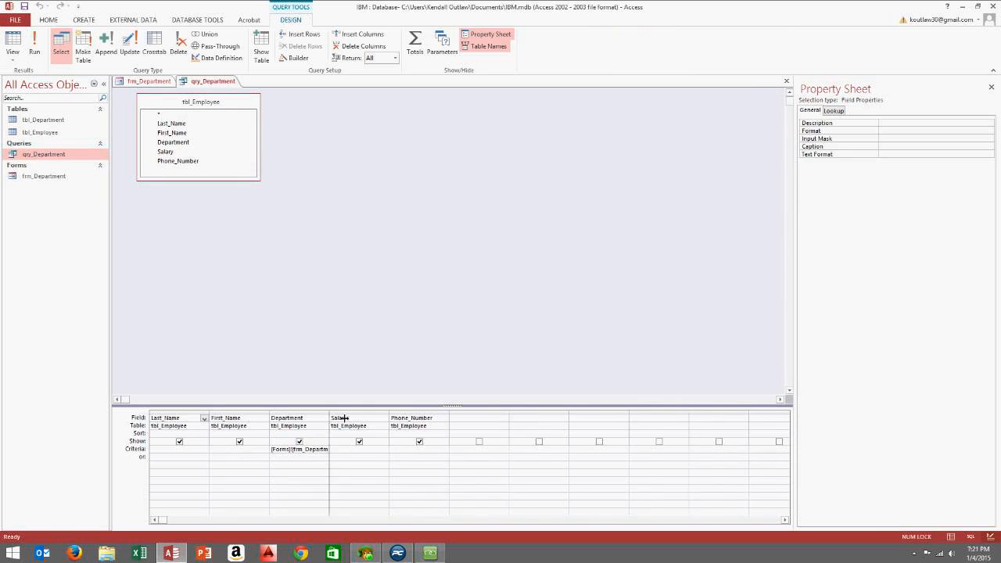
{"action": "double_click", "coordinate": [332, 411]}
{"action": "left_click_drag", "start_coordinate": [410, 450], "coordinate": [266, 450]}
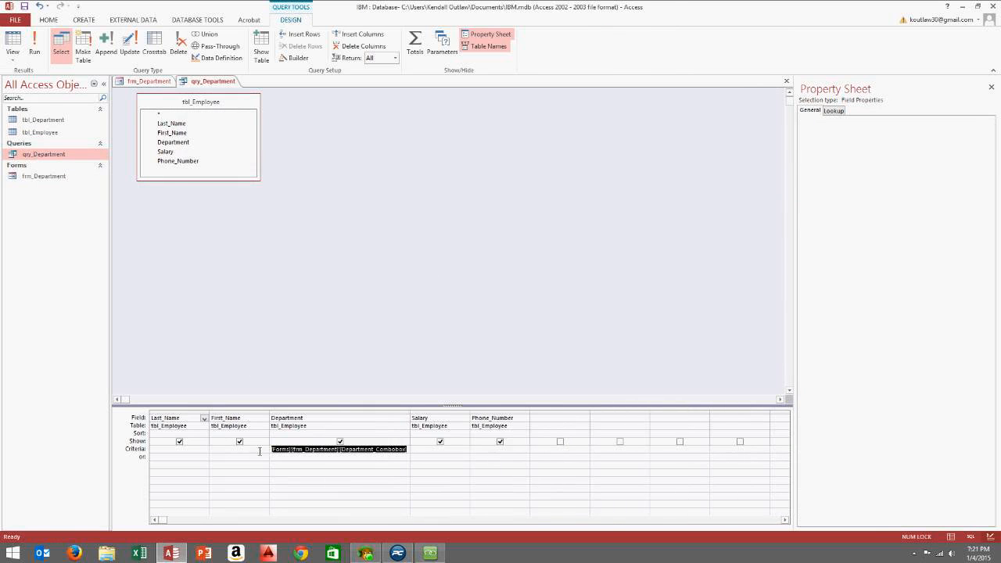
{"action": "left_click", "coordinate": [787, 82]}
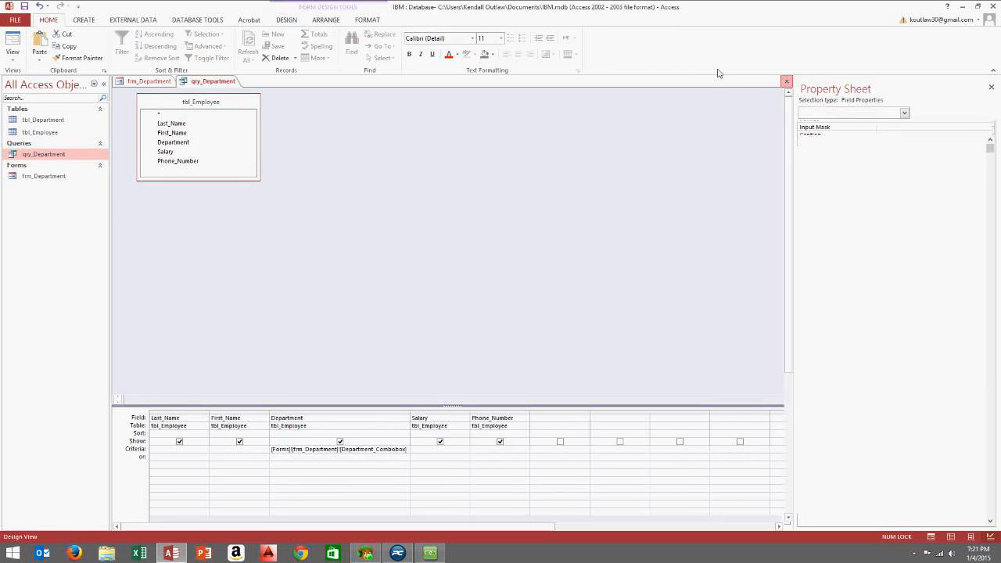
Move the Run Query button lower on frm_Department
{"action": "left_click", "coordinate": [292, 169]}
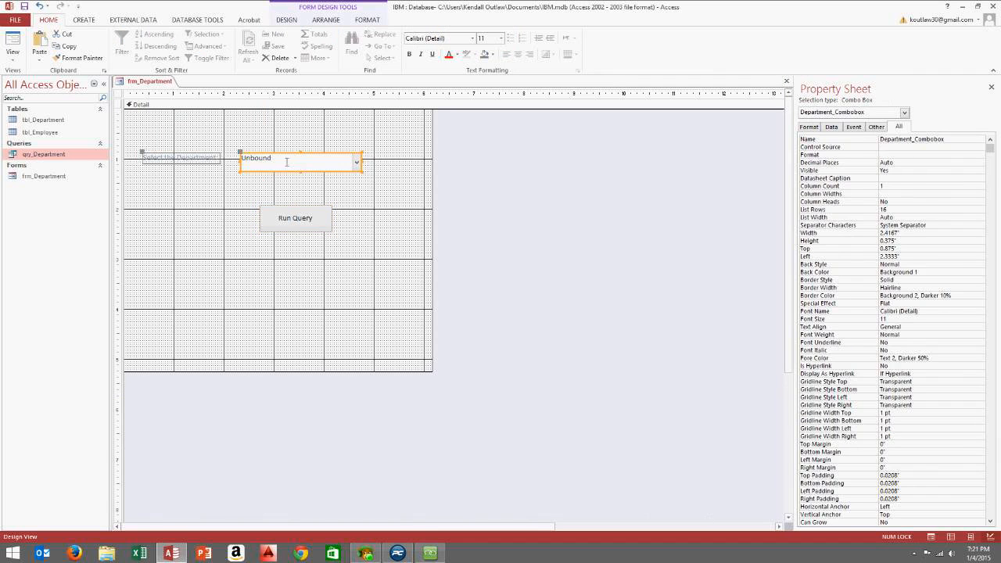
{"action": "left_click", "coordinate": [284, 272]}
{"action": "left_click_drag", "start_coordinate": [299, 222], "coordinate": [286, 253]}
{"action": "left_click", "coordinate": [302, 212]}
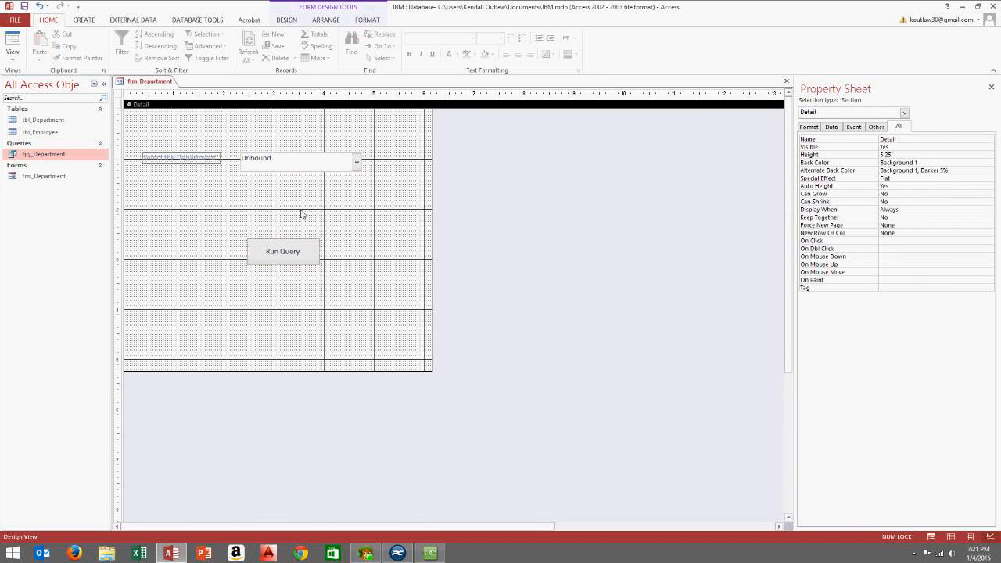
{"action": "left_click", "coordinate": [13, 56]}
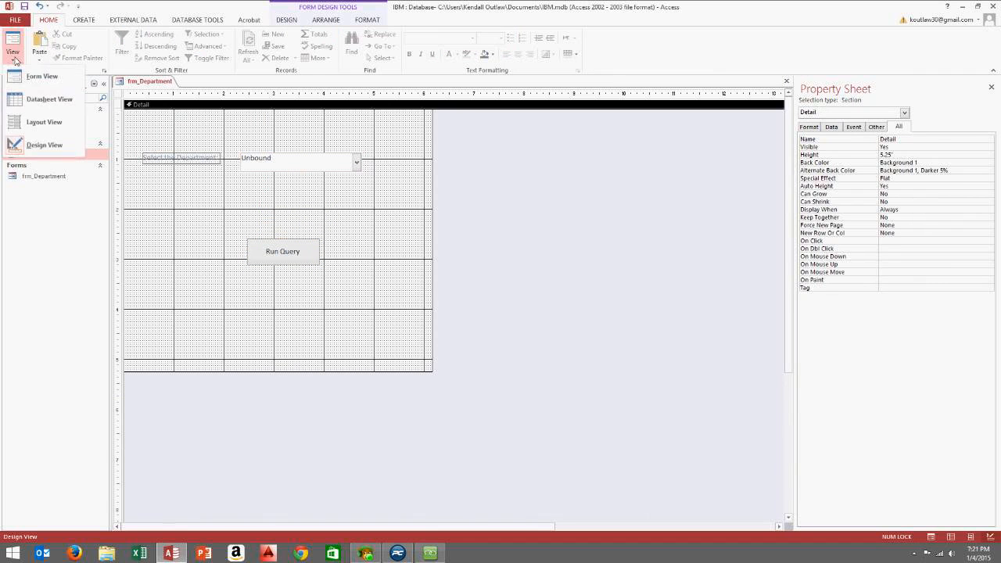
Test frm_Department in Form View by running the query for Accounting
{"action": "left_click", "coordinate": [52, 83]}
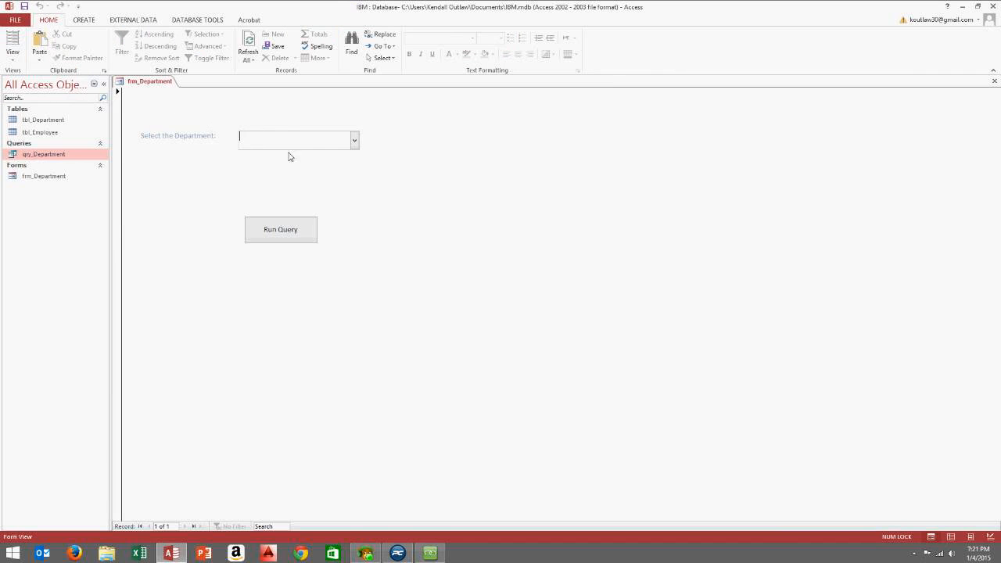
{"action": "left_click", "coordinate": [356, 140]}
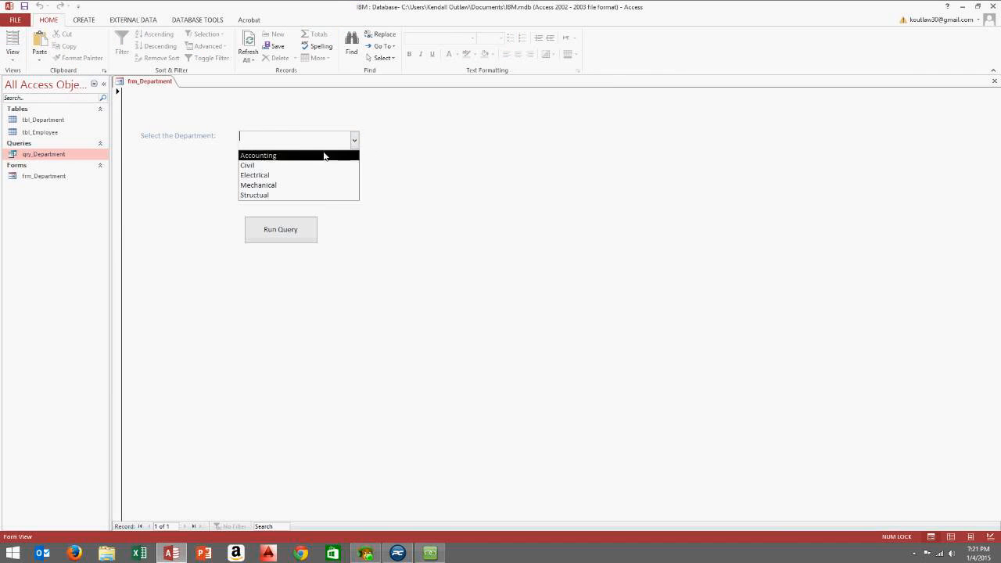
{"action": "left_click", "coordinate": [319, 156]}
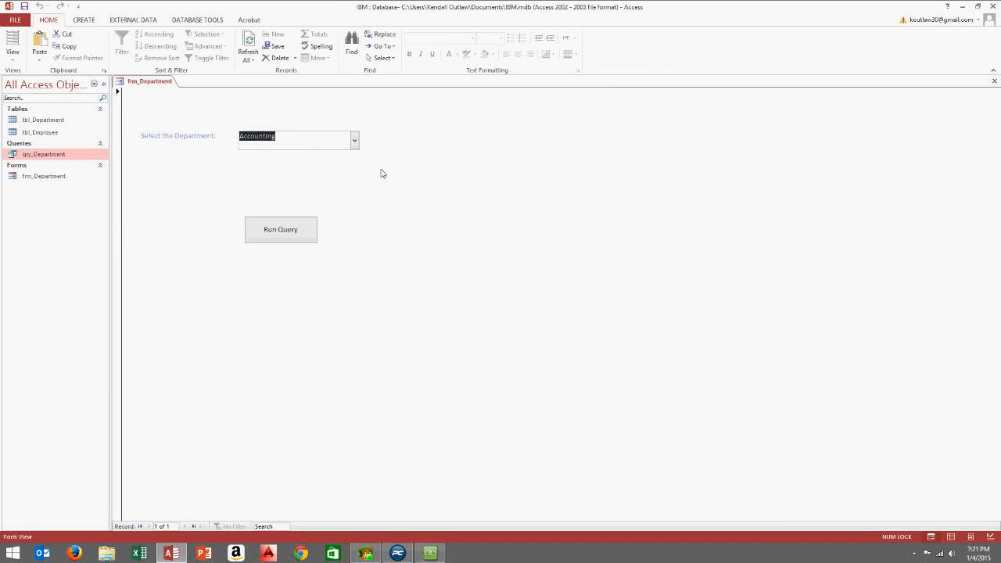
{"action": "left_click", "coordinate": [282, 234]}
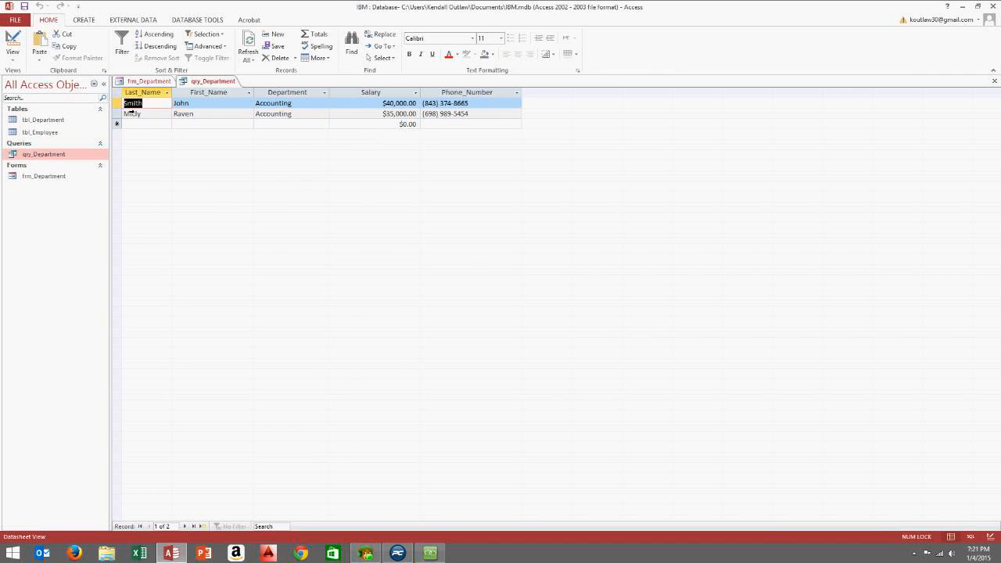
{"action": "left_click", "coordinate": [994, 80]}
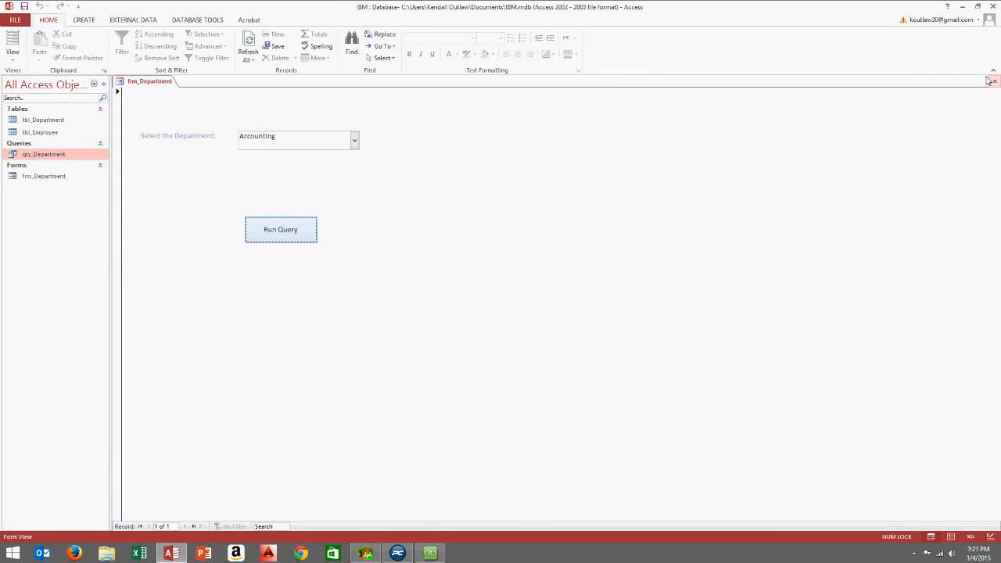
Run the query for the Civil department and close its results
{"action": "left_click", "coordinate": [356, 140]}
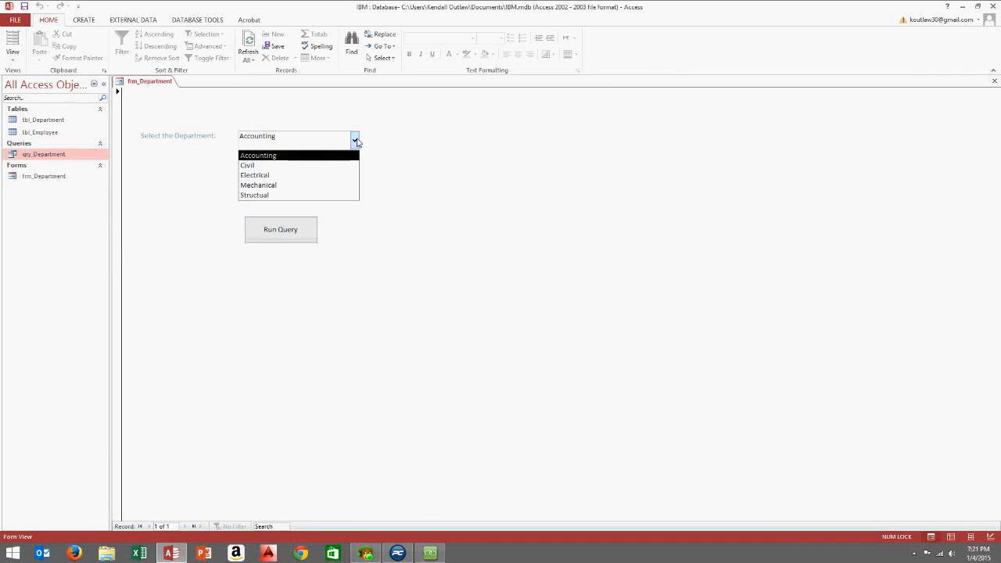
{"action": "left_click", "coordinate": [322, 165]}
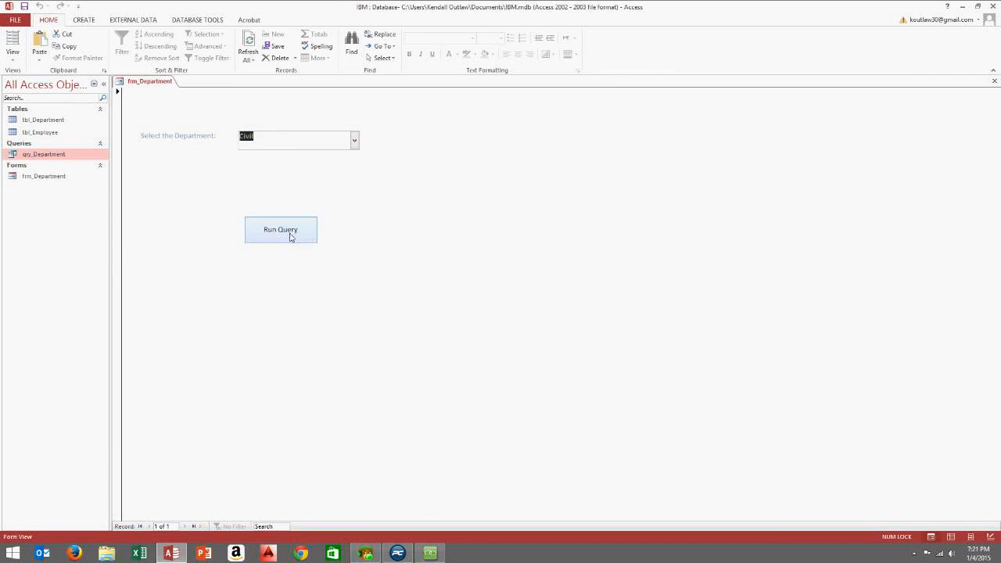
{"action": "left_click", "coordinate": [291, 236]}
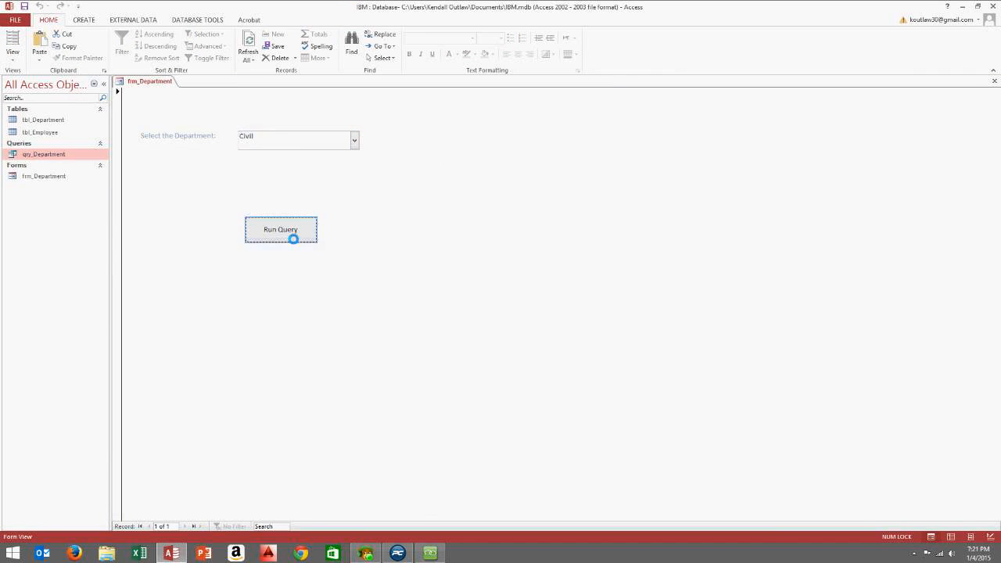
{"action": "left_click", "coordinate": [994, 82]}
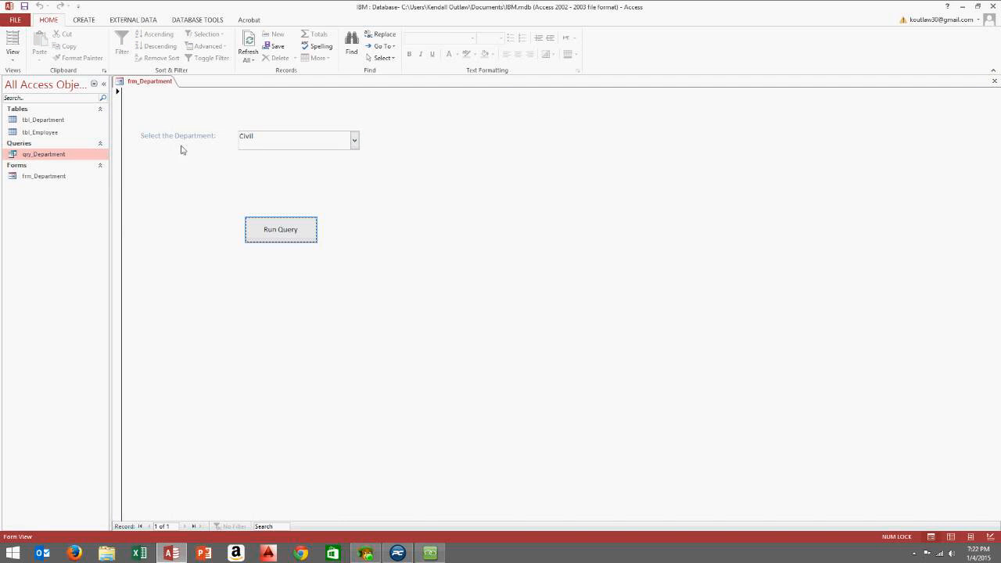
{"action": "left_click", "coordinate": [355, 140]}
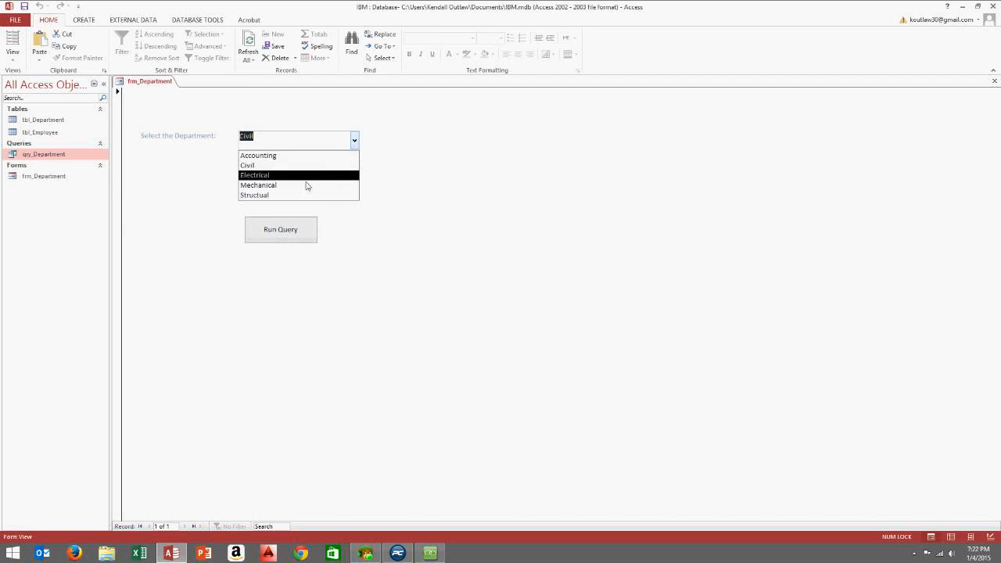
{"action": "left_click", "coordinate": [433, 154]}
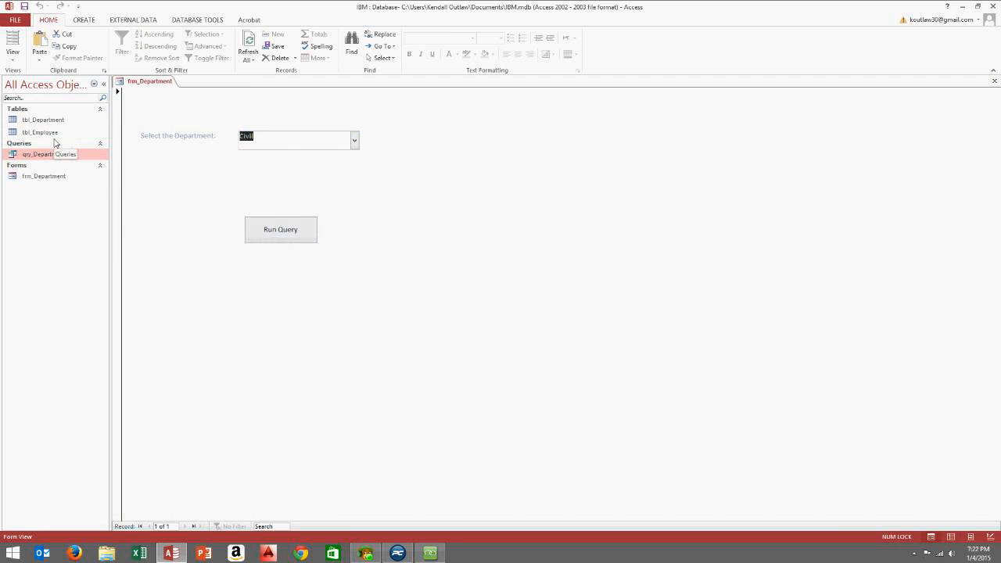
Run the query for Mechanical, check the Jones record, and close the results
{"action": "left_click", "coordinate": [354, 141]}
{"action": "left_click", "coordinate": [265, 185]}
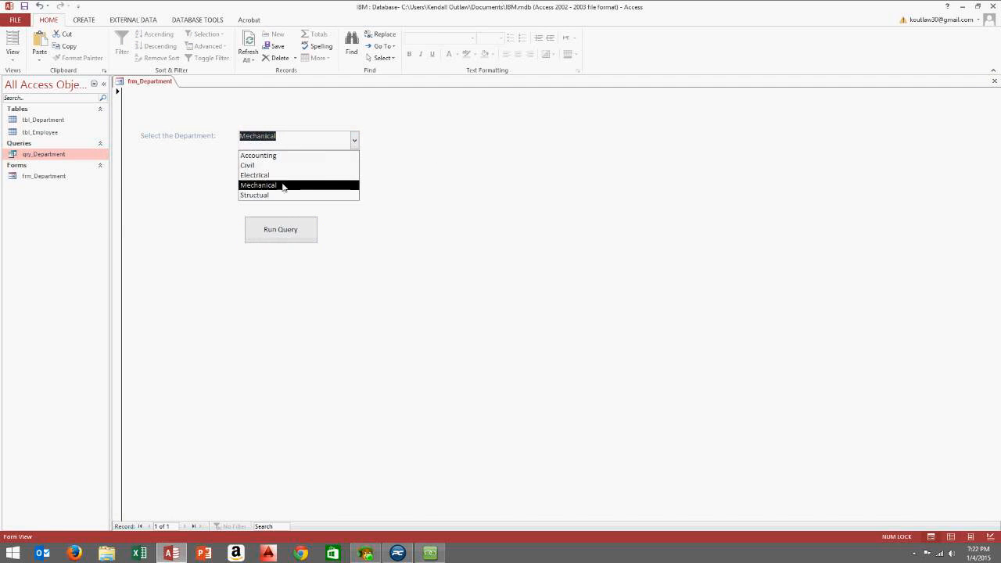
{"action": "left_click", "coordinate": [286, 230]}
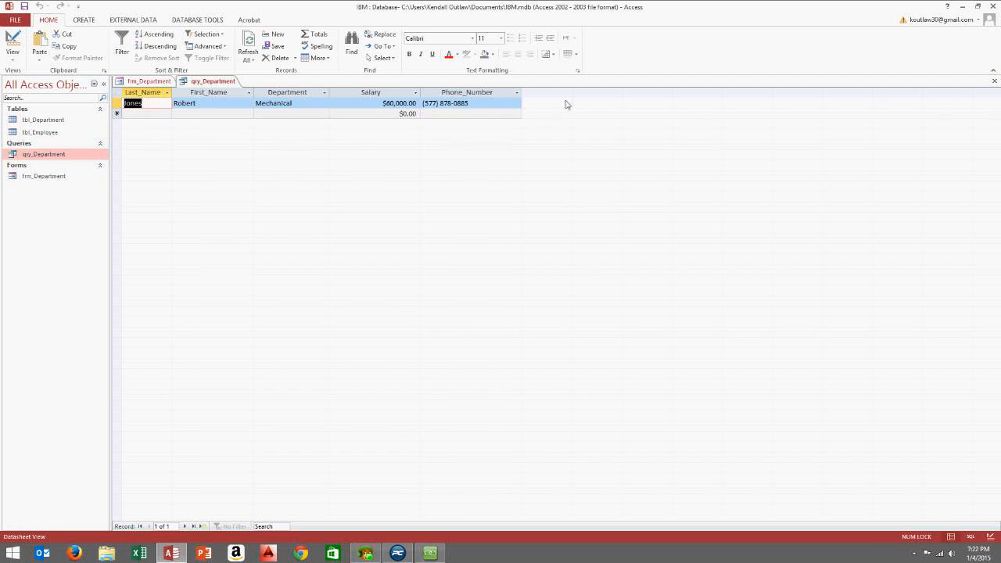
{"action": "left_click", "coordinate": [994, 81]}
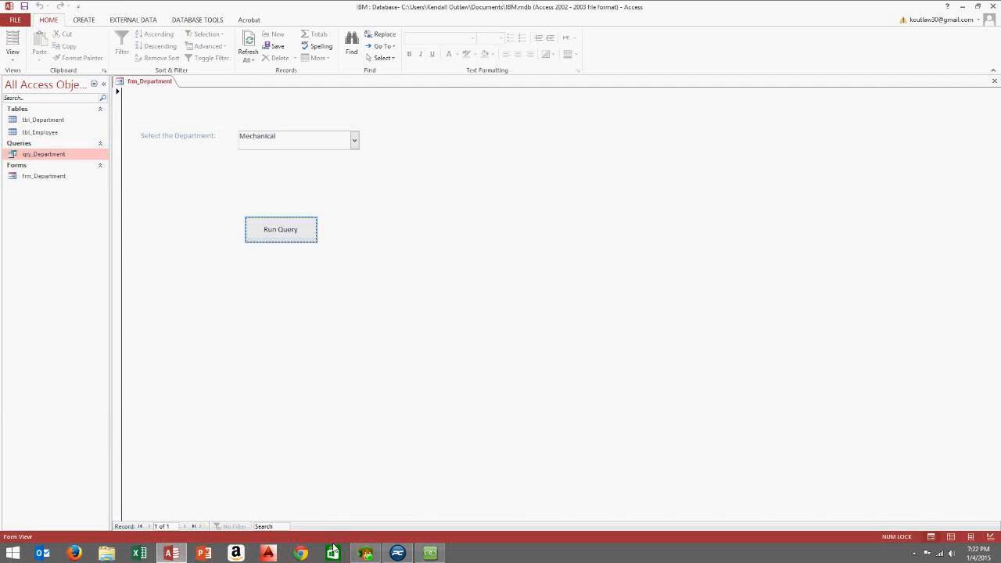
{"action": "left_click", "coordinate": [430, 552]}
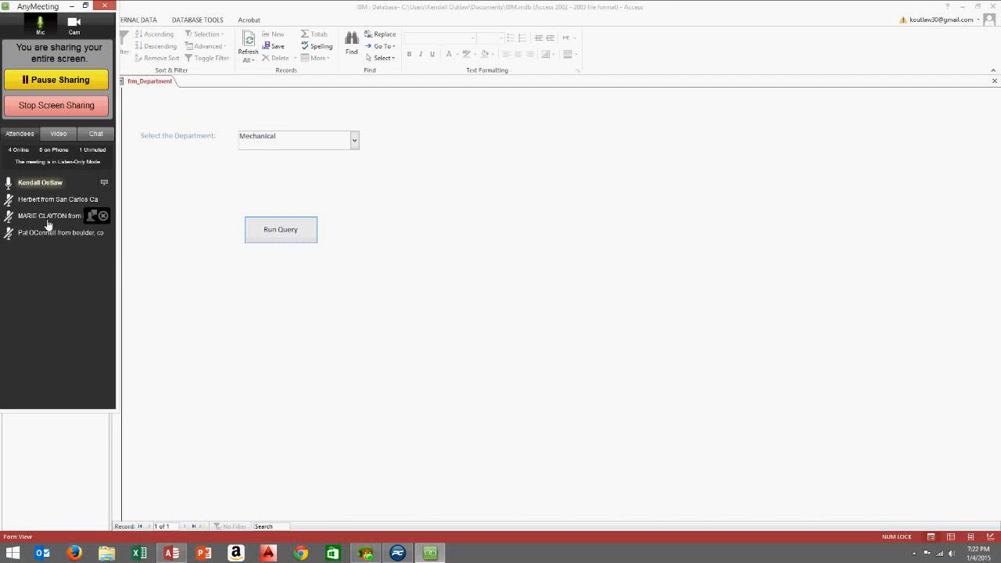
Post 'any questions?' in the AnyMeeting chat
{"action": "left_click", "coordinate": [96, 136]}
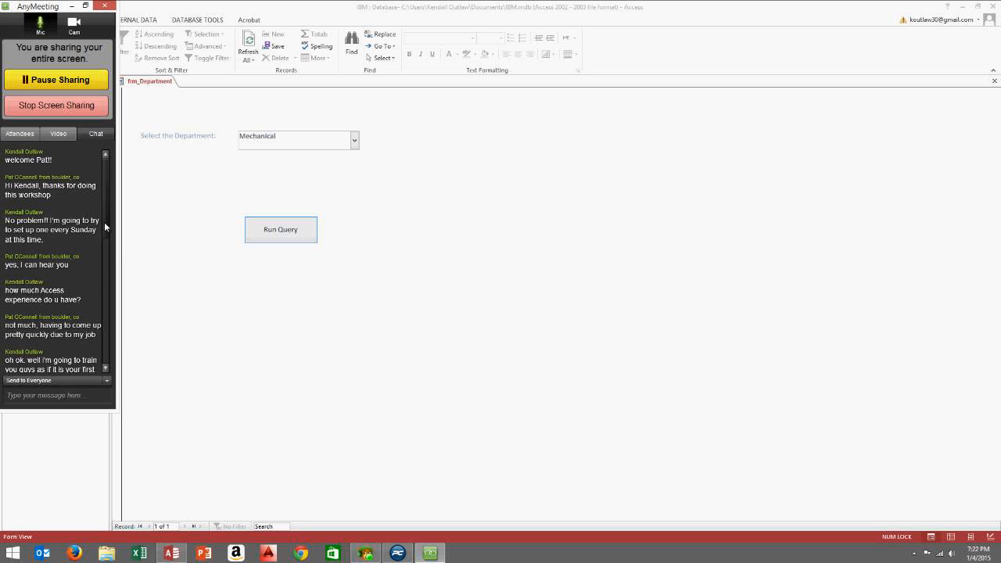
{"action": "left_click_drag", "start_coordinate": [106, 227], "coordinate": [109, 341]}
{"action": "left_click_drag", "start_coordinate": [108, 300], "coordinate": [109, 324]}
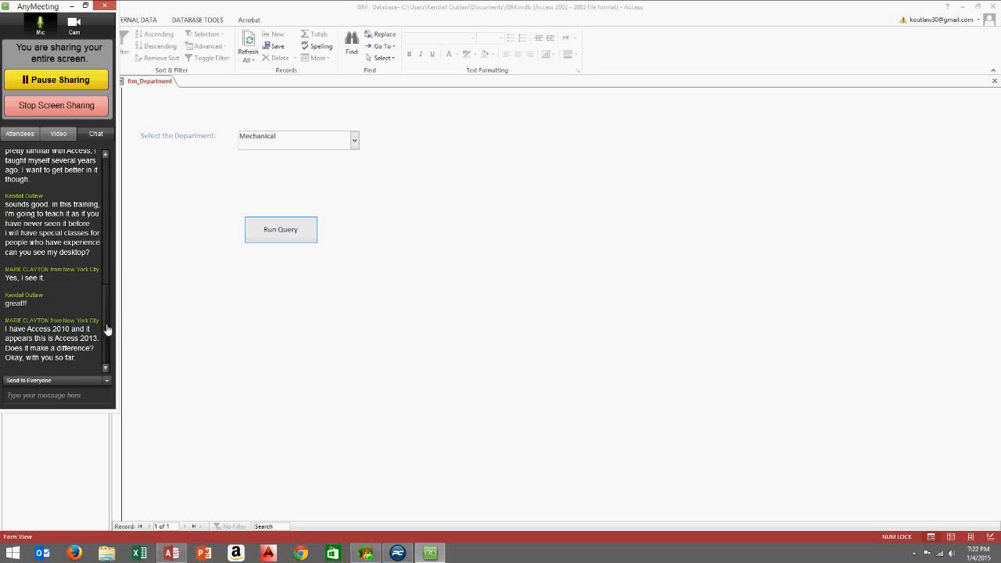
{"action": "left_click", "coordinate": [45, 391]}
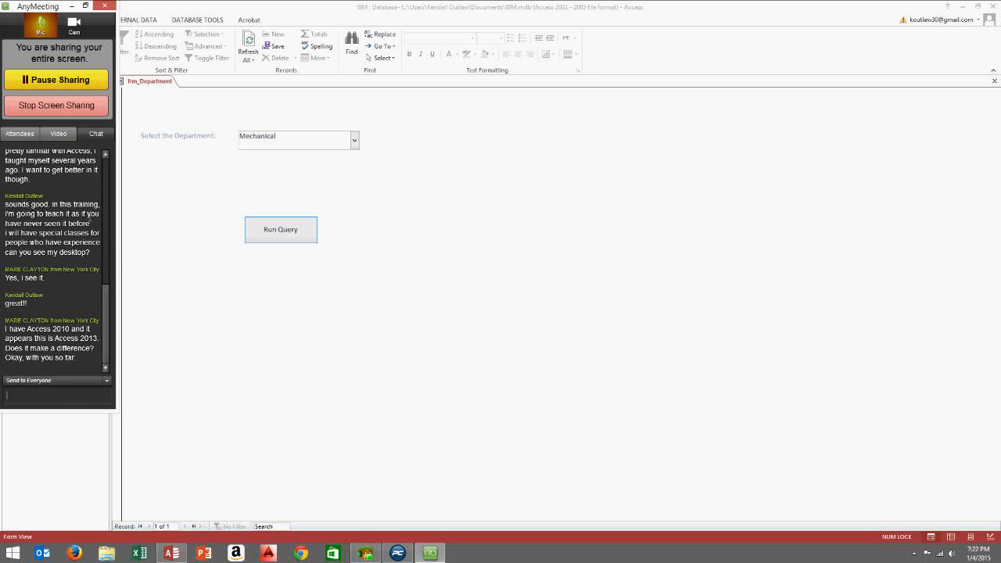
{"action": "type", "text": "any questions?"}
{"action": "key", "text": "Return"}
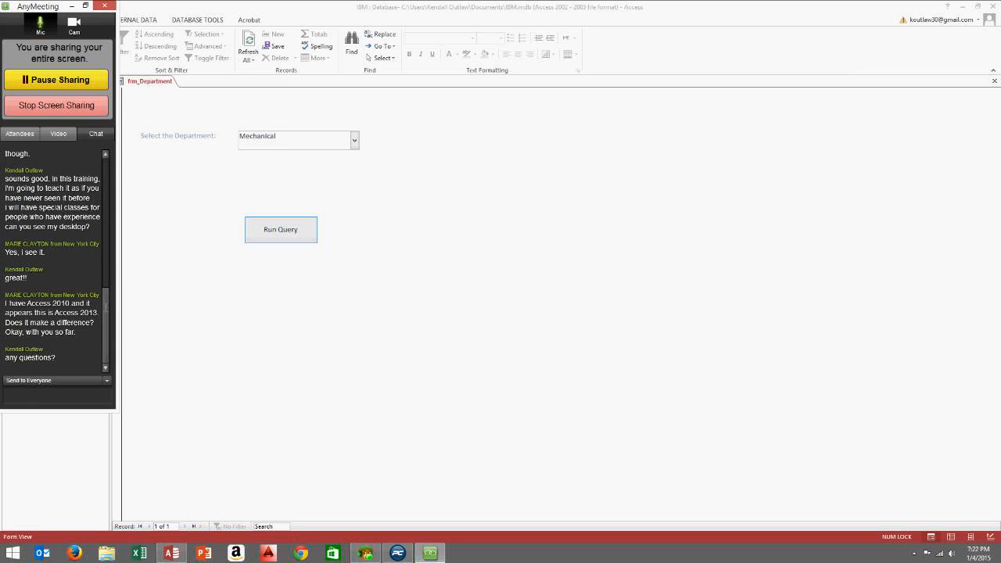
{"action": "left_click", "coordinate": [115, 173]}
Check the attendee list and chat, then start another chat message
{"action": "left_click_drag", "start_coordinate": [105, 297], "coordinate": [93, 134]}
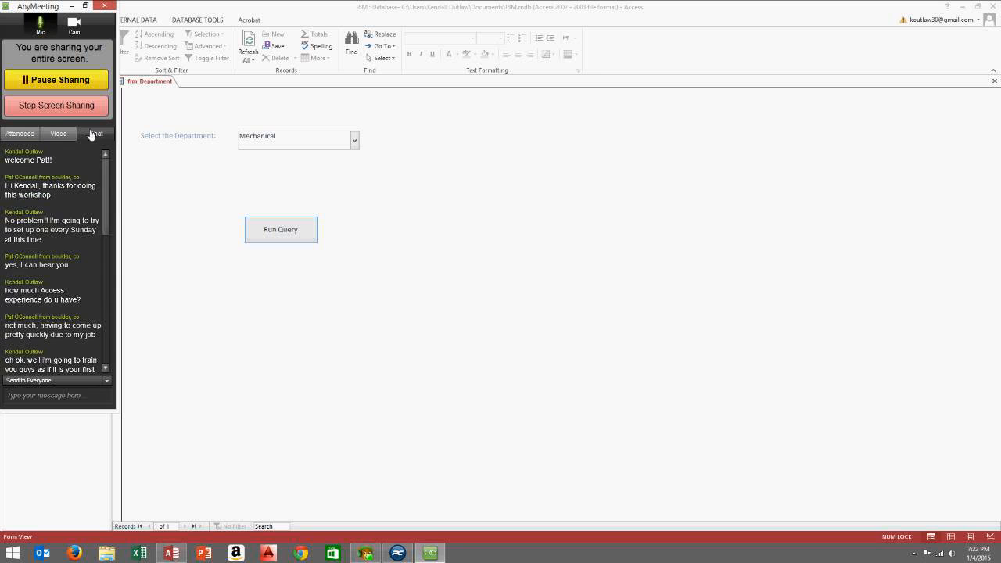
{"action": "left_click", "coordinate": [21, 135]}
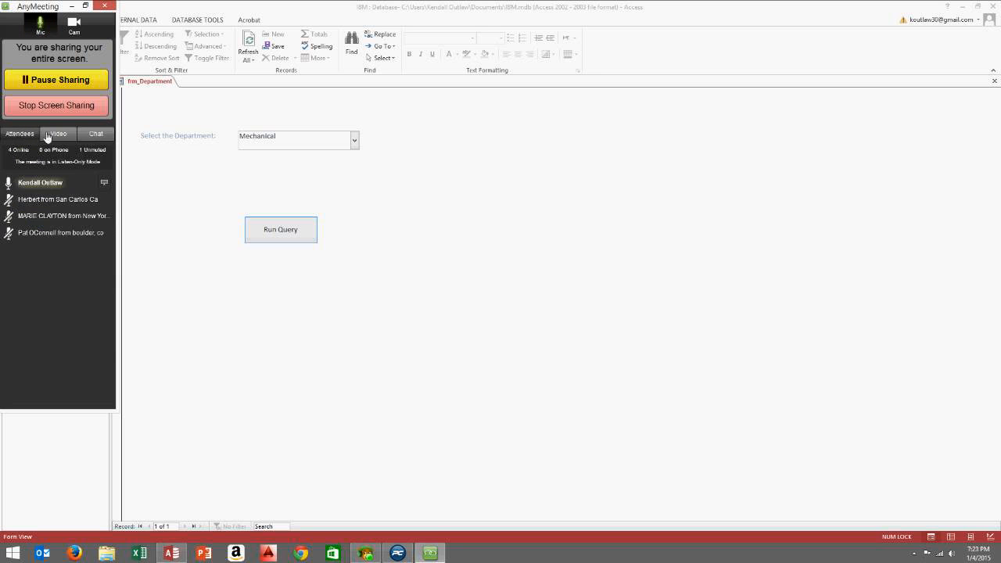
{"action": "left_click", "coordinate": [94, 135]}
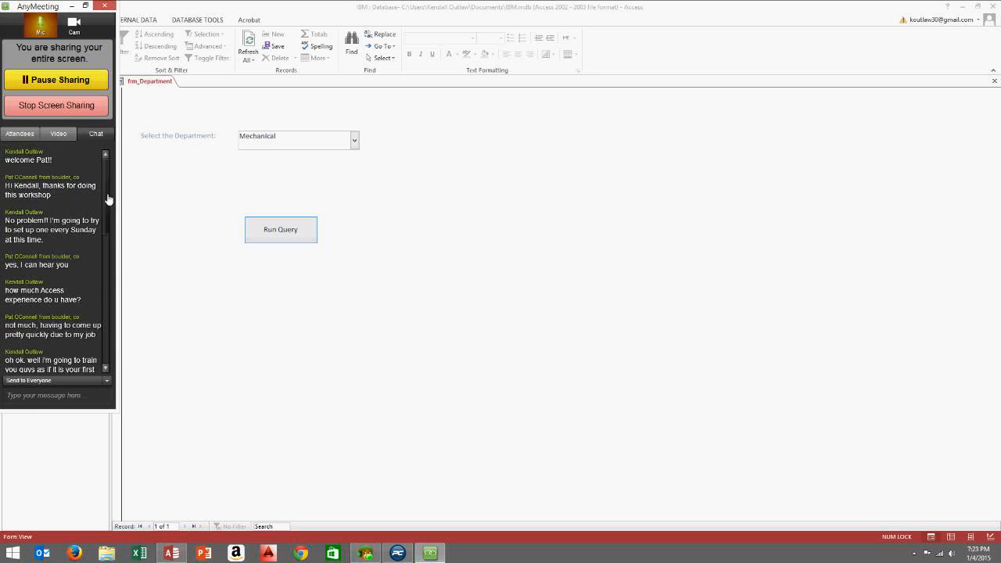
{"action": "left_click_drag", "start_coordinate": [104, 196], "coordinate": [98, 339]}
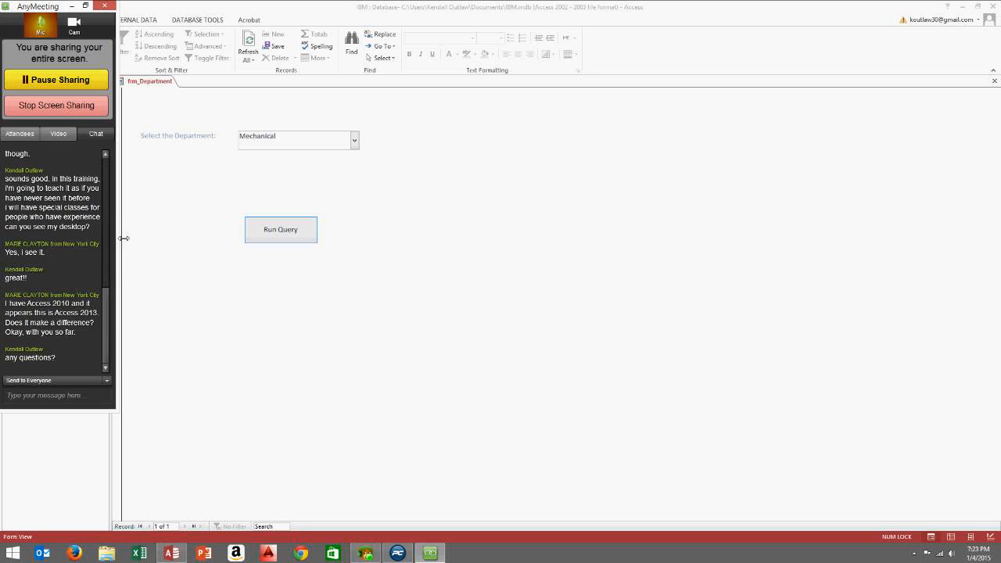
{"action": "left_click", "coordinate": [32, 136]}
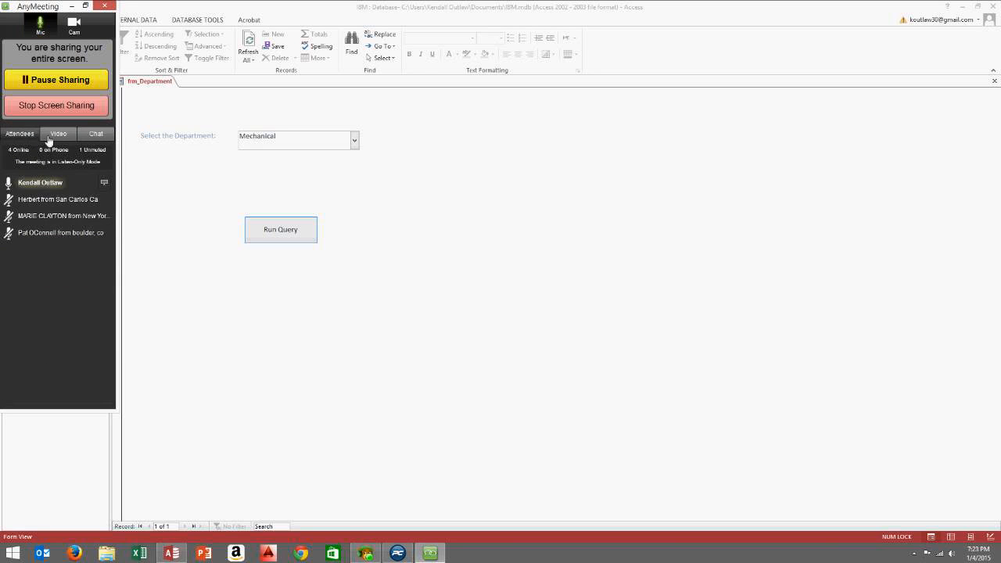
{"action": "left_click", "coordinate": [96, 134]}
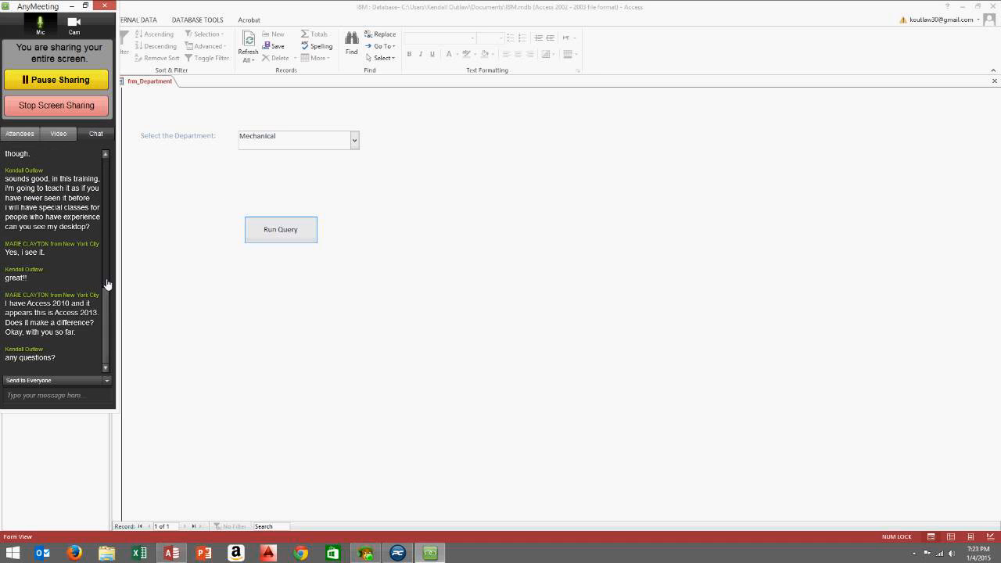
{"action": "left_click", "coordinate": [17, 398]}
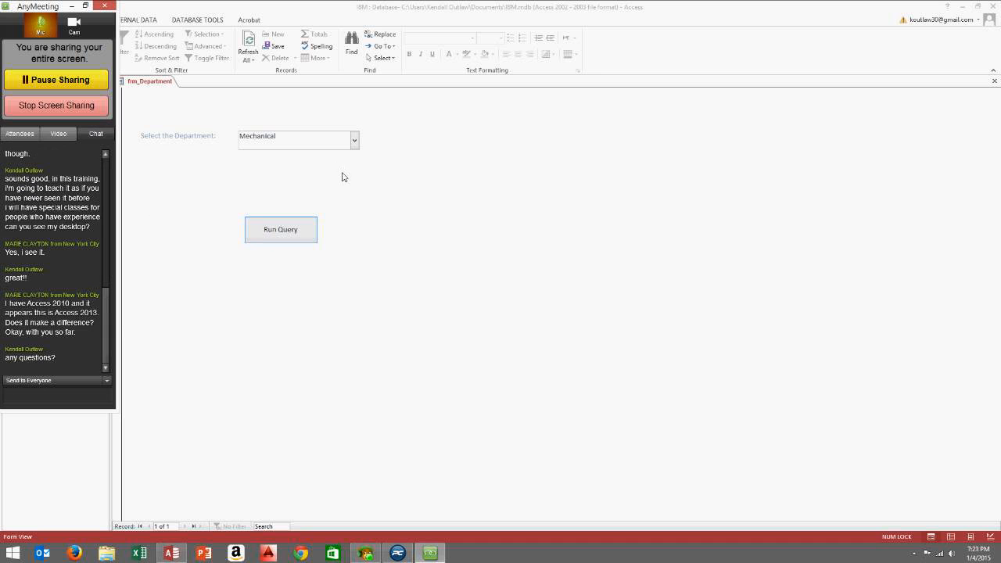
Return frm_Department to Design View, nudge Run Query up, and make the Detail background green
{"action": "right_click", "coordinate": [414, 126]}
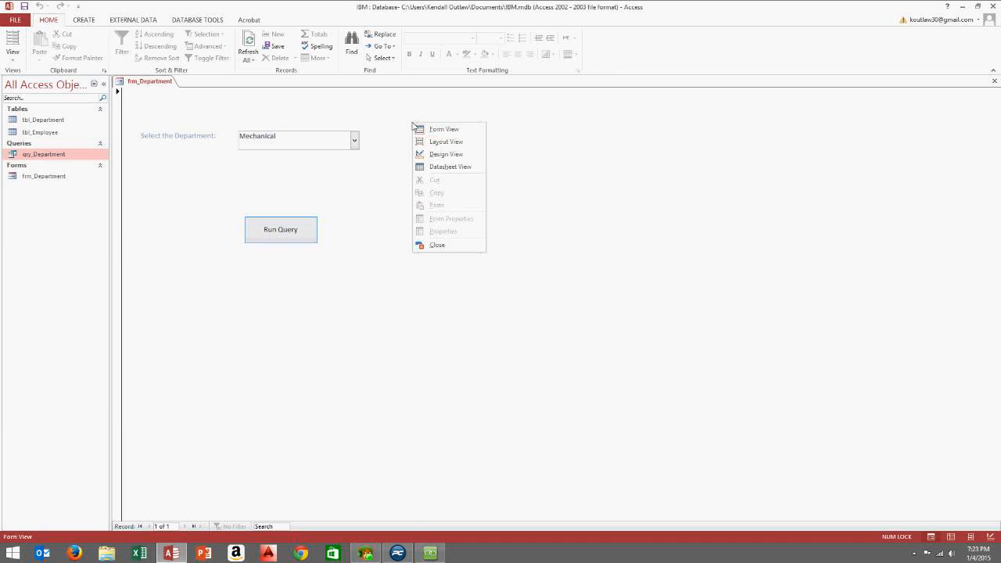
{"action": "left_click", "coordinate": [447, 155]}
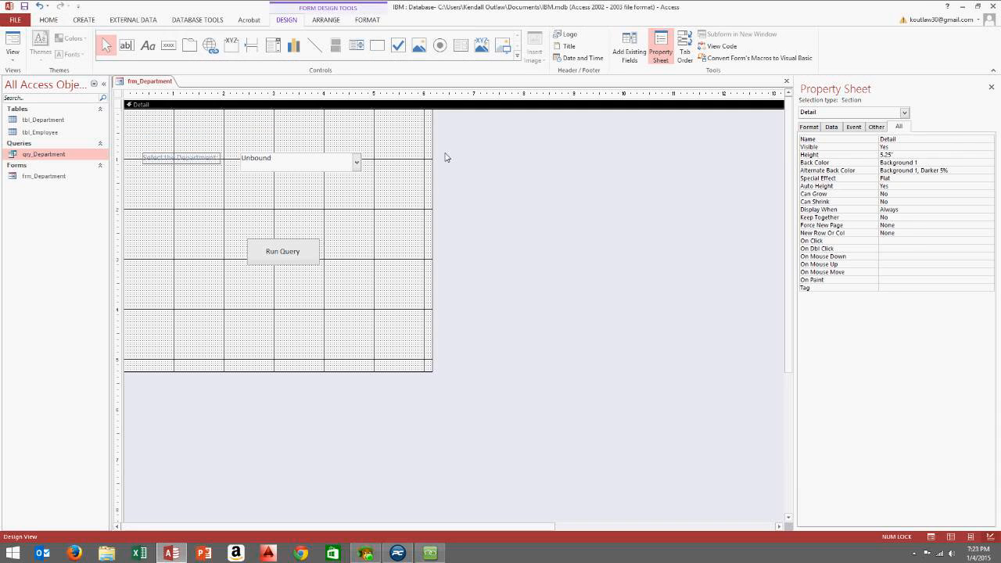
{"action": "left_click_drag", "start_coordinate": [310, 258], "coordinate": [317, 233]}
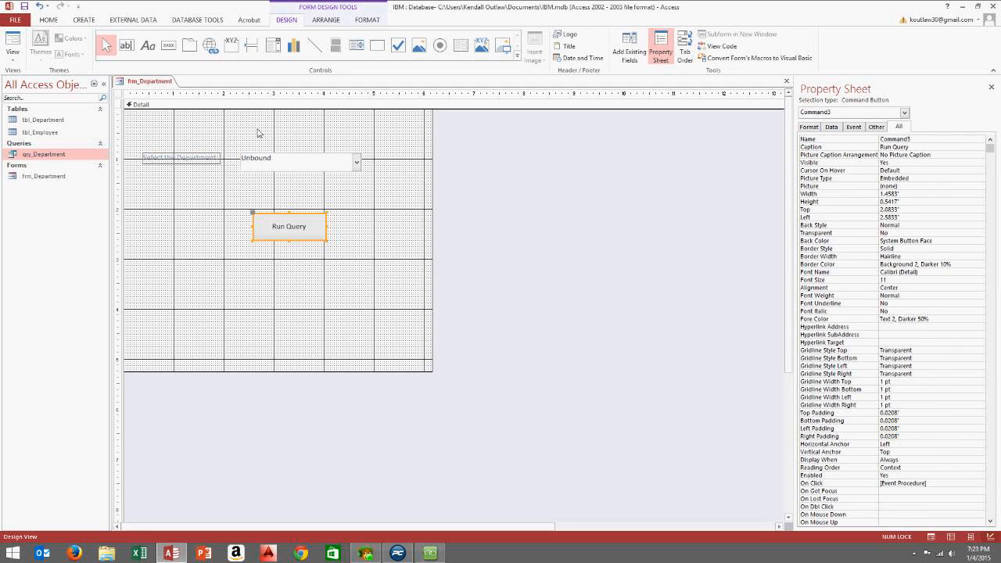
{"action": "right_click", "coordinate": [256, 133]}
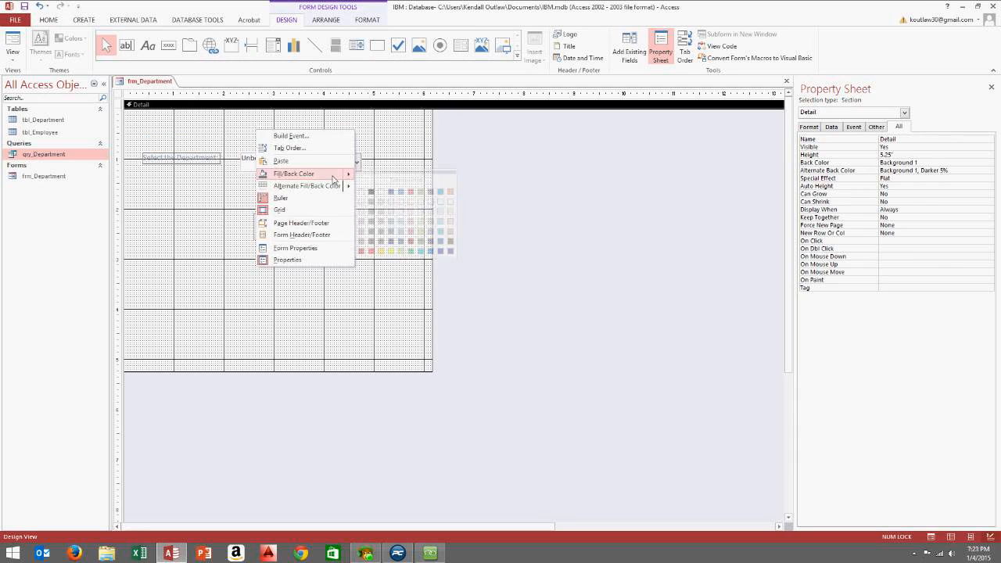
{"action": "left_click", "coordinate": [214, 129]}
{"action": "right_click", "coordinate": [214, 129]}
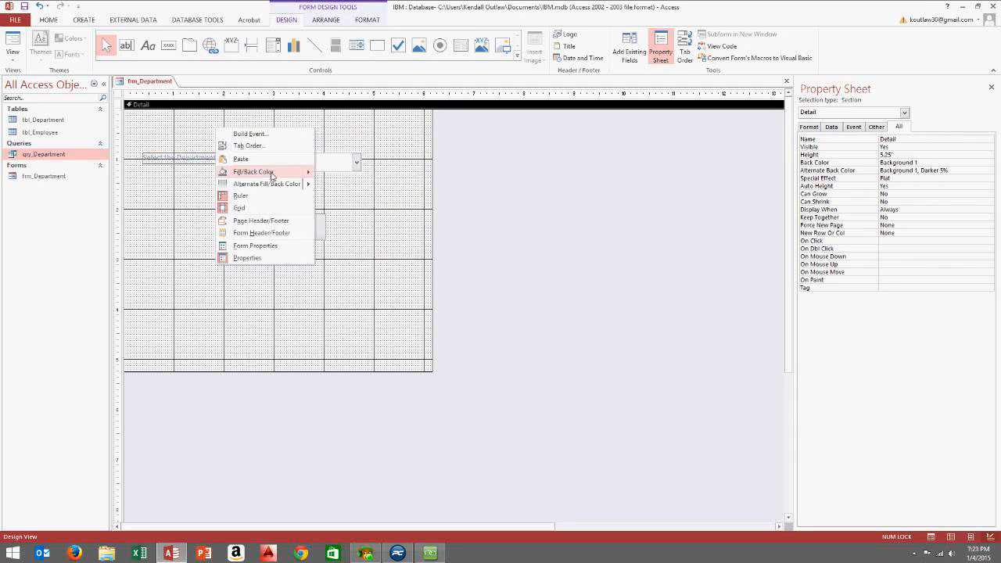
{"action": "mouse_move", "coordinate": [271, 177]}
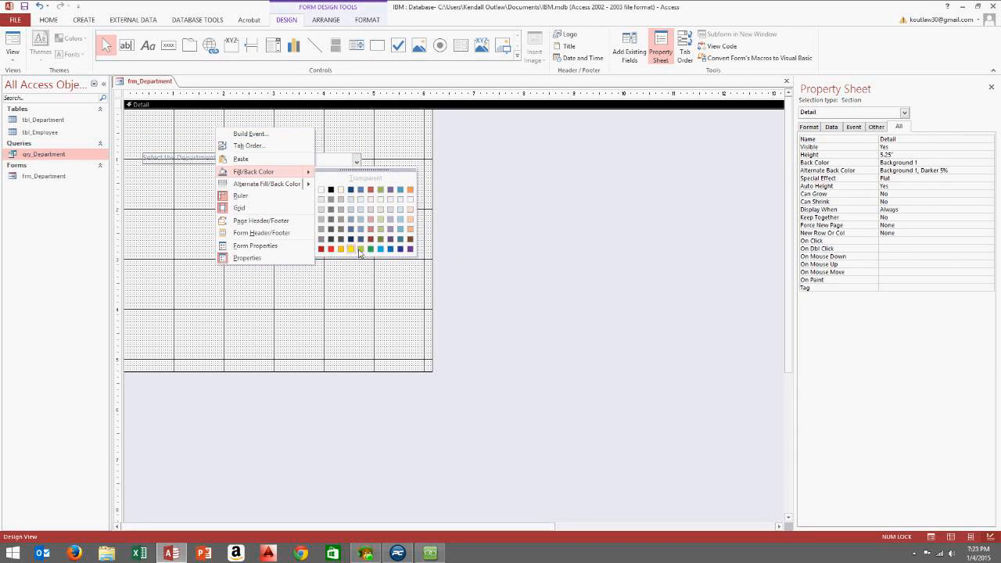
{"action": "left_click", "coordinate": [370, 248]}
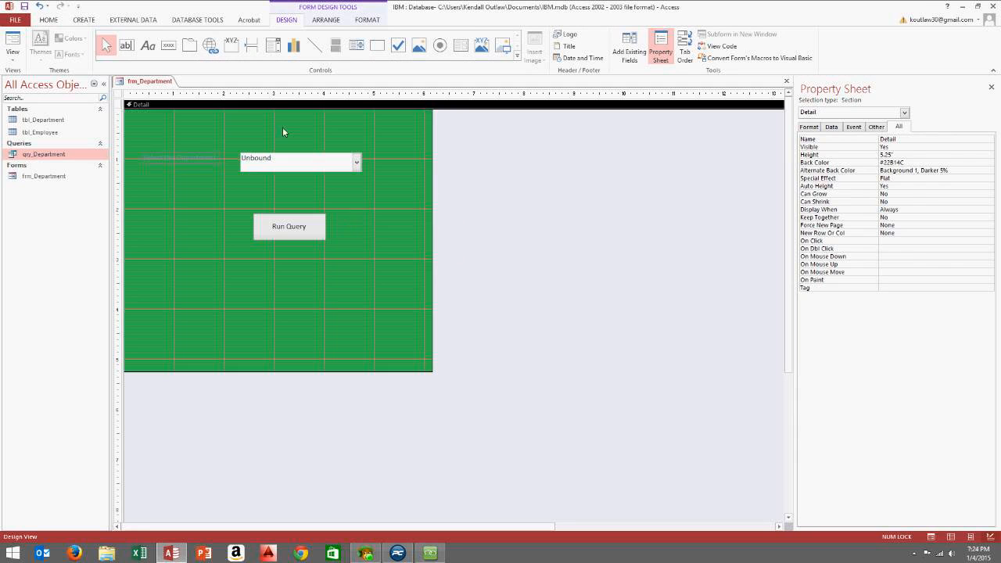
Set the Select the Department label's font color to black
{"action": "left_click", "coordinate": [194, 166]}
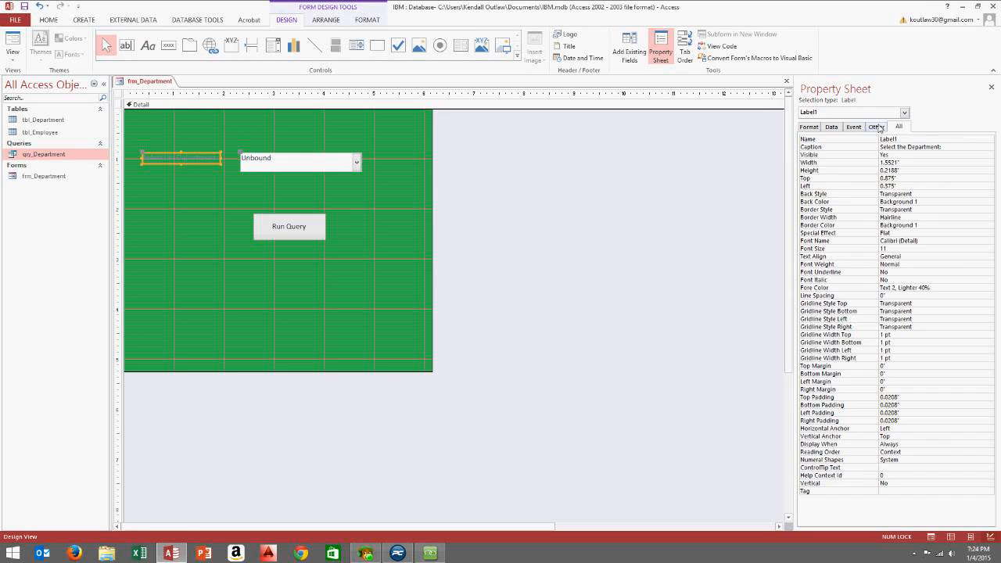
{"action": "left_click", "coordinate": [812, 128]}
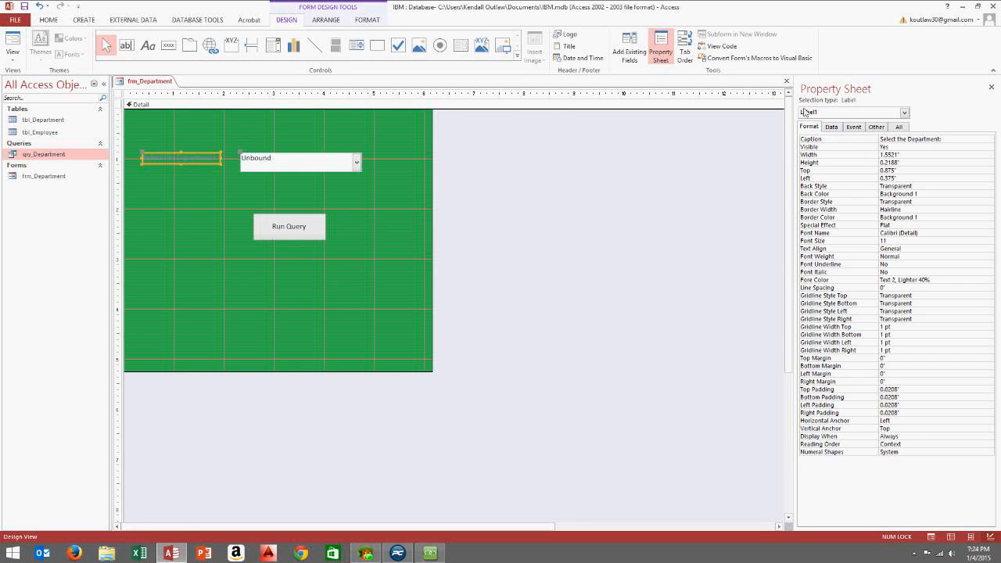
{"action": "right_click", "coordinate": [202, 154]}
{"action": "right_click", "coordinate": [202, 158]}
{"action": "mouse_move", "coordinate": [266, 436]}
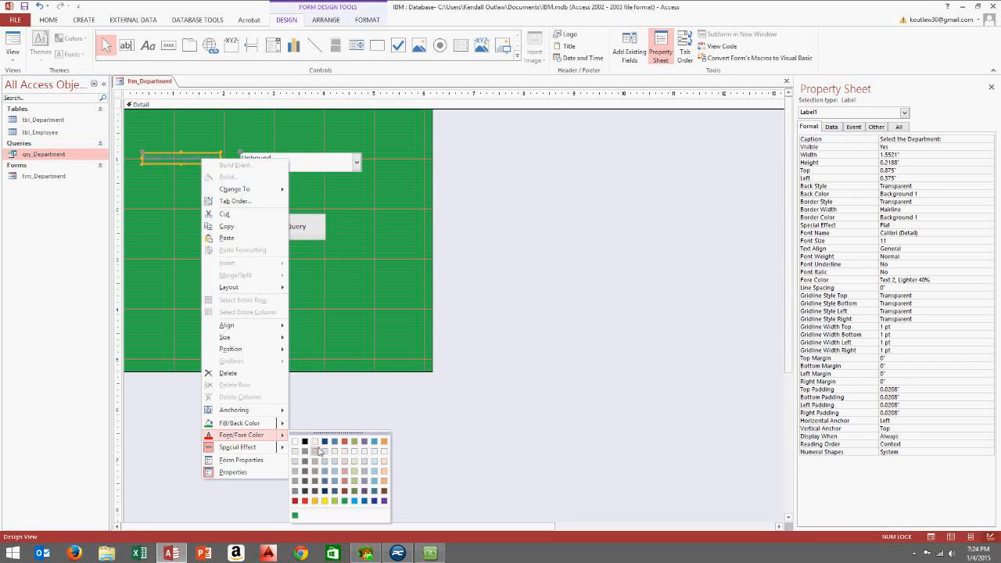
{"action": "left_click", "coordinate": [305, 441]}
Shift the Run Query button slightly lower and to the right
{"action": "left_click", "coordinate": [208, 186]}
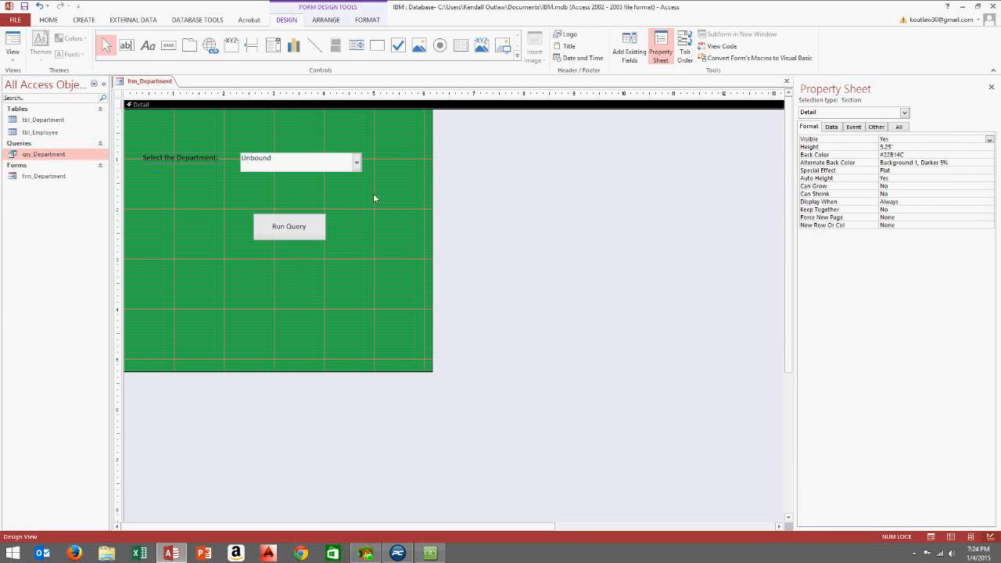
{"action": "left_click", "coordinate": [289, 160]}
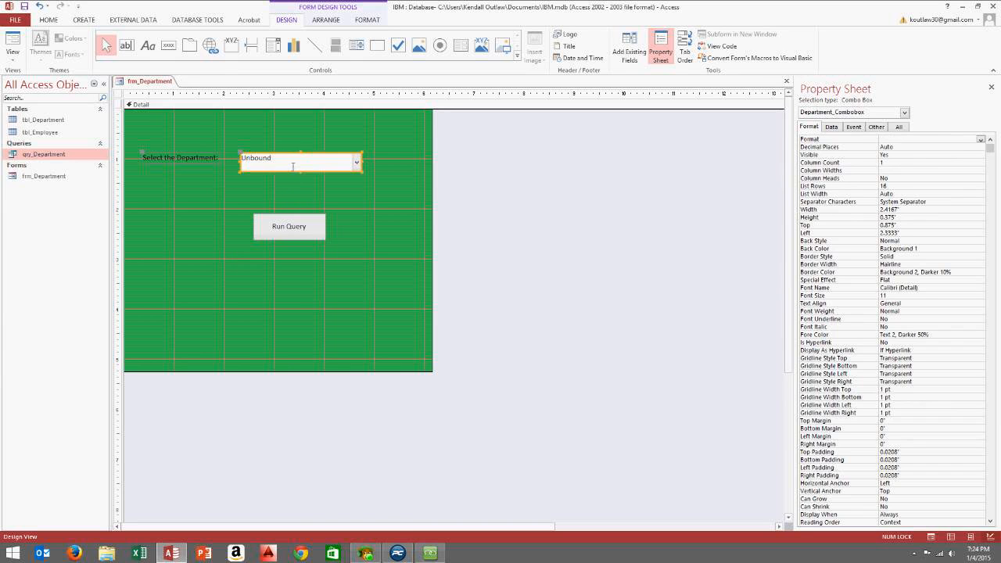
{"action": "left_click", "coordinate": [332, 185]}
{"action": "left_click", "coordinate": [299, 165]}
{"action": "mouse_move", "coordinate": [289, 232]}
{"action": "left_mouse_down"}
{"action": "mouse_move", "coordinate": [302, 265]}
{"action": "mouse_move", "coordinate": [296, 242]}
{"action": "left_mouse_up"}
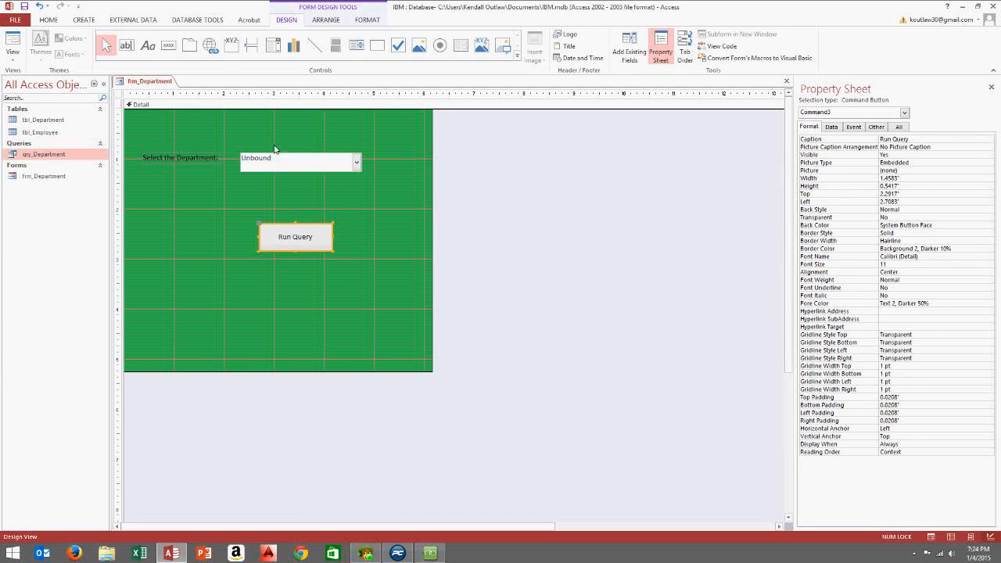
{"action": "left_click", "coordinate": [286, 166]}
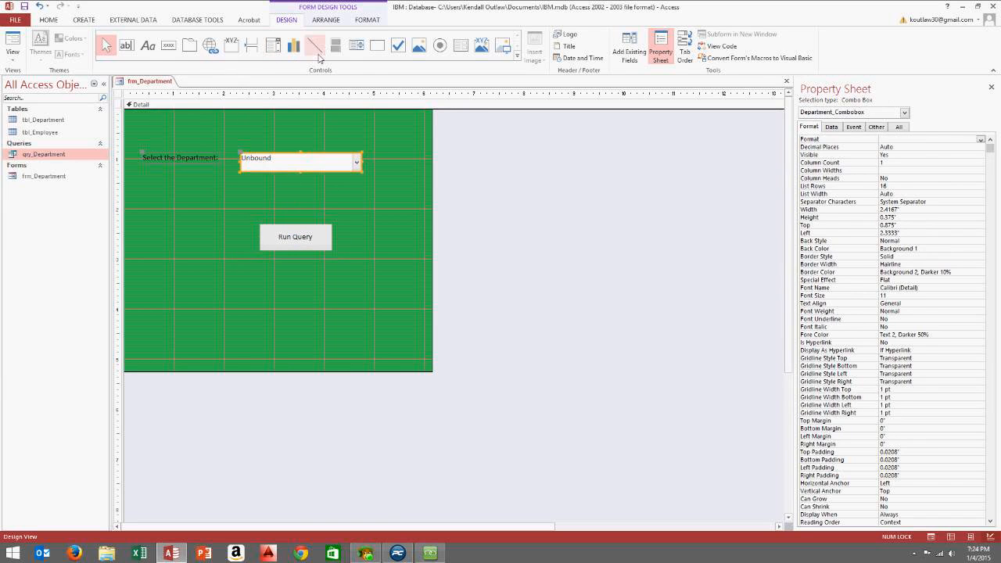
Cancel the unfinished list box, delete List4, and widen the form to about 9.58 inches
{"action": "left_click", "coordinate": [356, 47]}
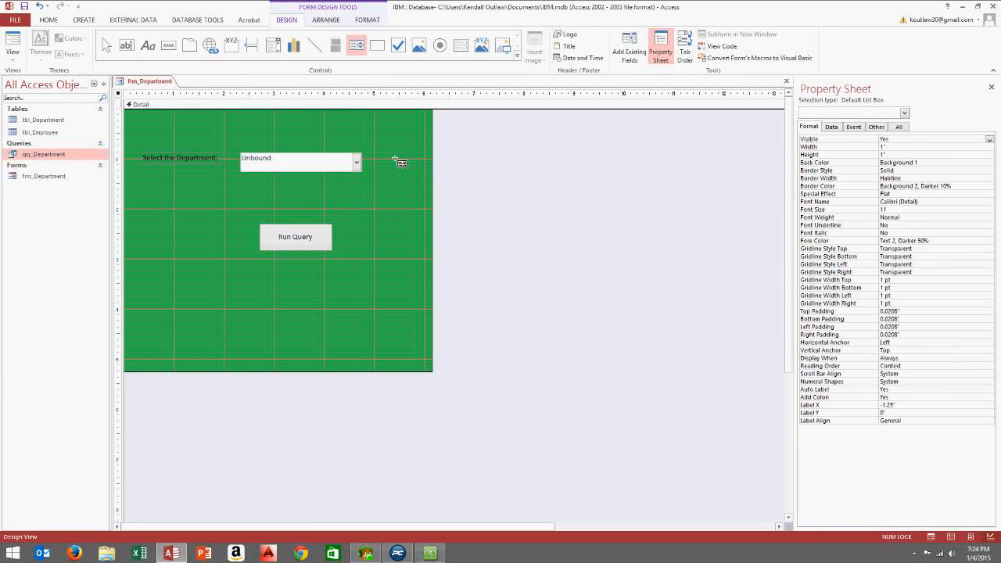
{"action": "left_click_drag", "start_coordinate": [391, 154], "coordinate": [509, 208]}
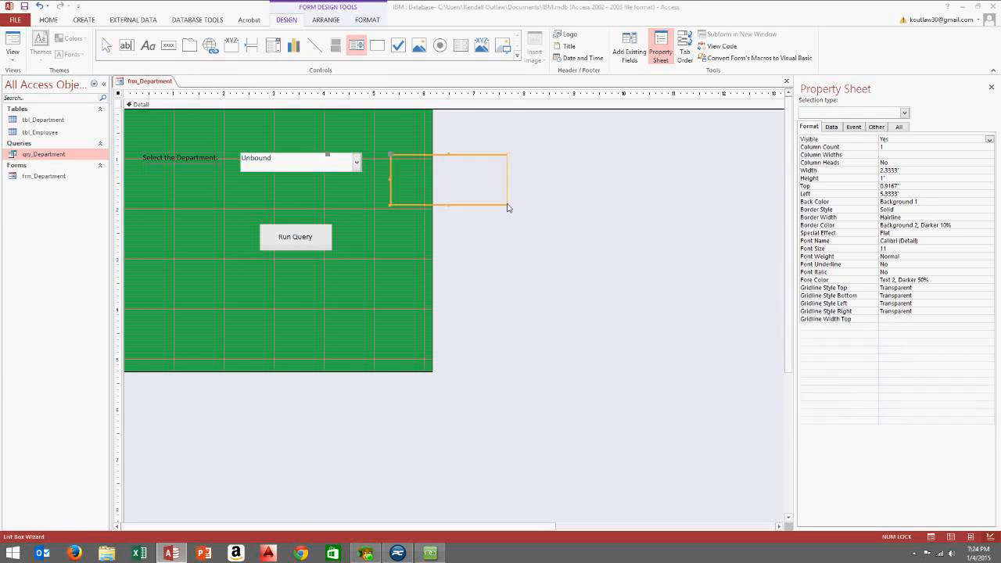
{"action": "left_click", "coordinate": [474, 286]}
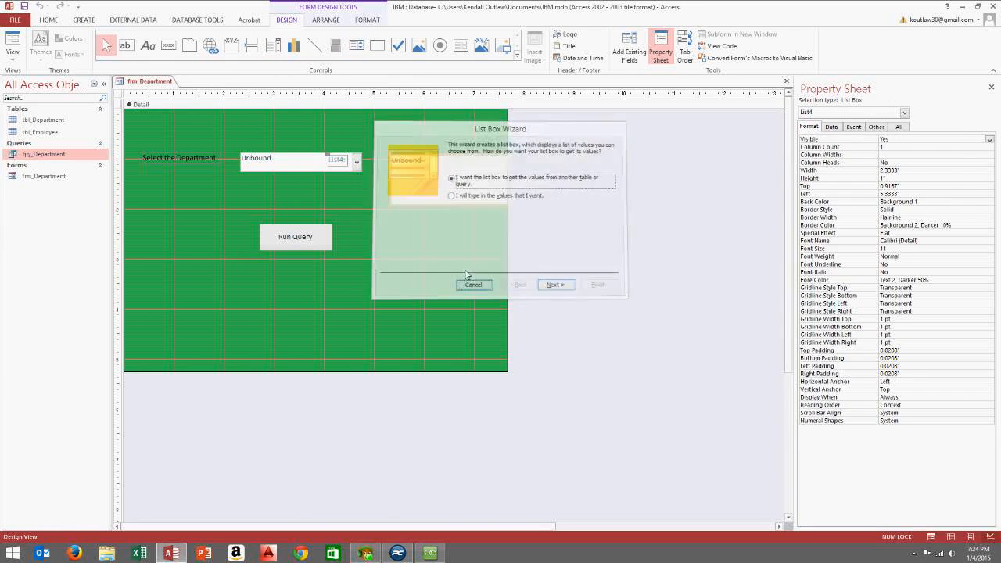
{"action": "left_click", "coordinate": [441, 186]}
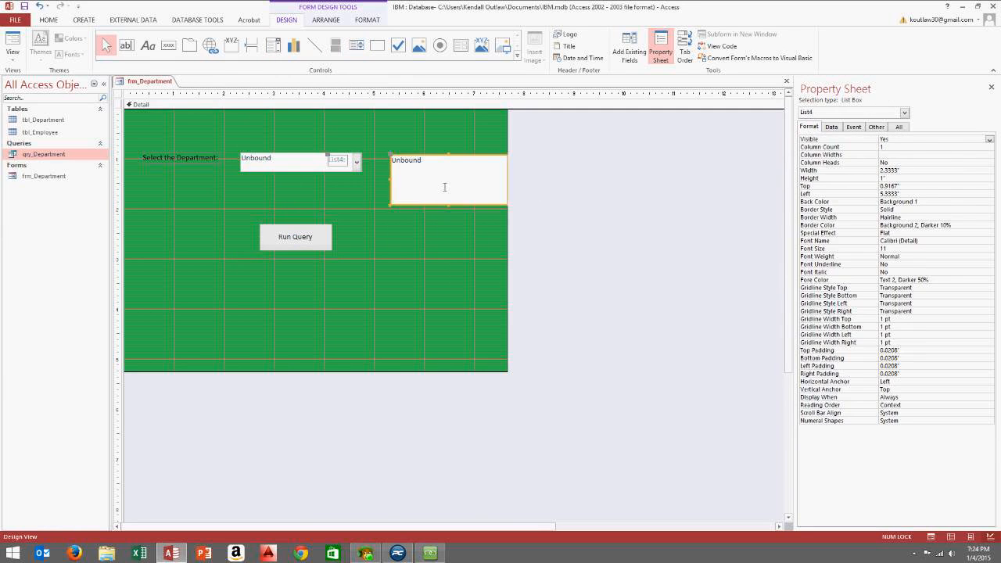
{"action": "key", "text": "Delete"}
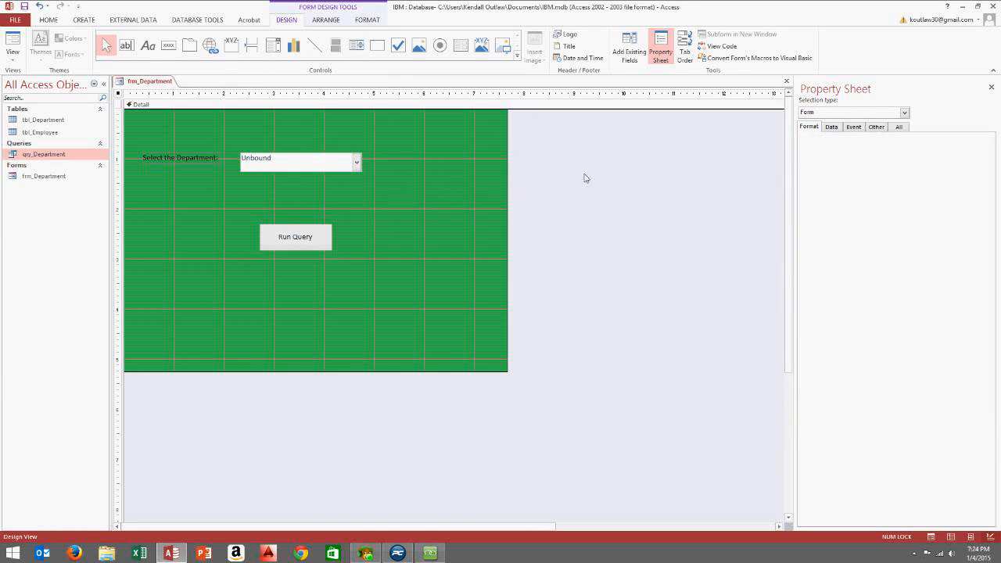
{"action": "left_click_drag", "start_coordinate": [513, 168], "coordinate": [603, 185]}
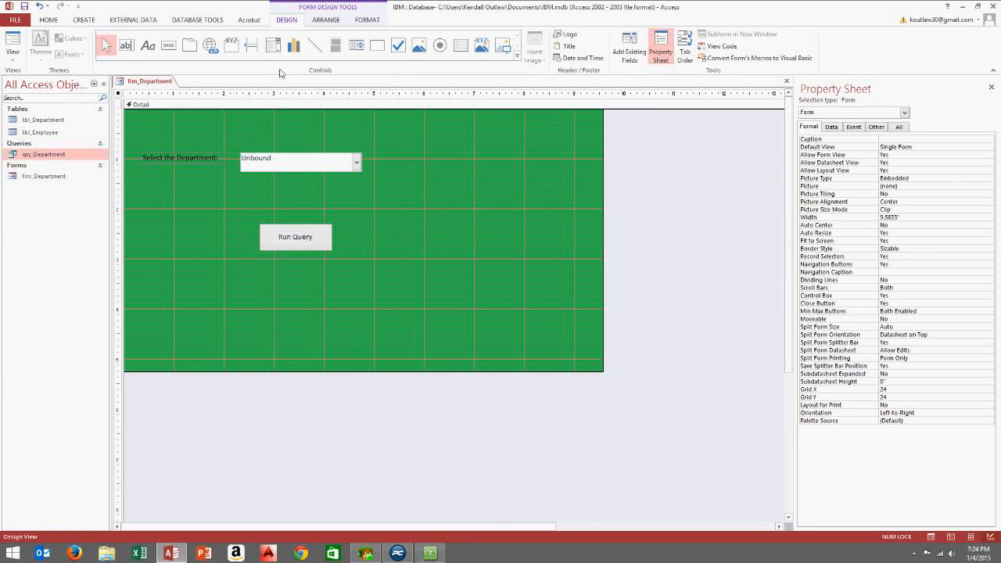
Draw a new list box beside the combo box, taking values from tbl_Department
{"action": "left_click", "coordinate": [355, 45]}
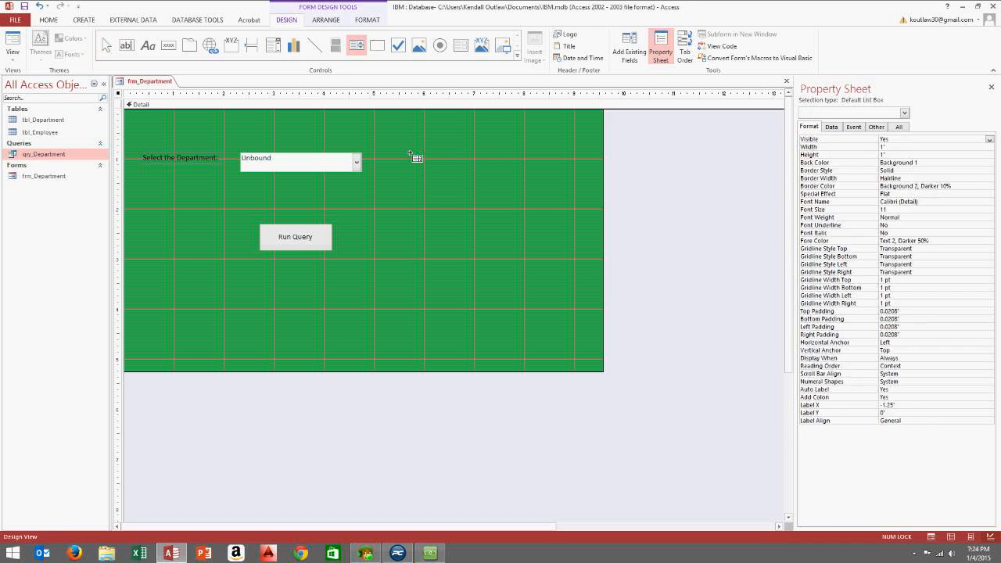
{"action": "left_click_drag", "start_coordinate": [408, 153], "coordinate": [532, 208]}
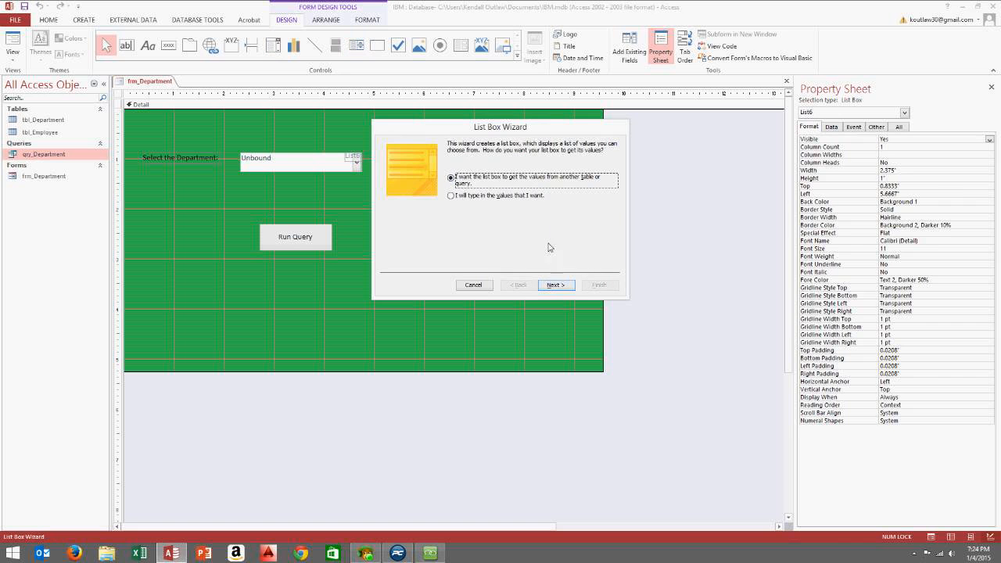
{"action": "left_click", "coordinate": [555, 285]}
{"action": "left_click", "coordinate": [495, 173]}
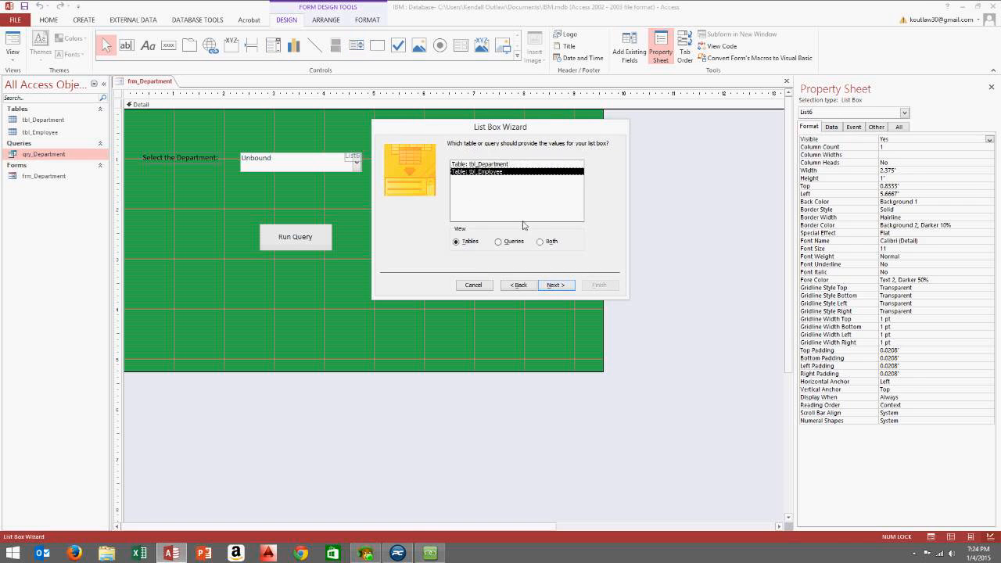
{"action": "left_click", "coordinate": [504, 165]}
{"action": "left_click", "coordinate": [556, 286]}
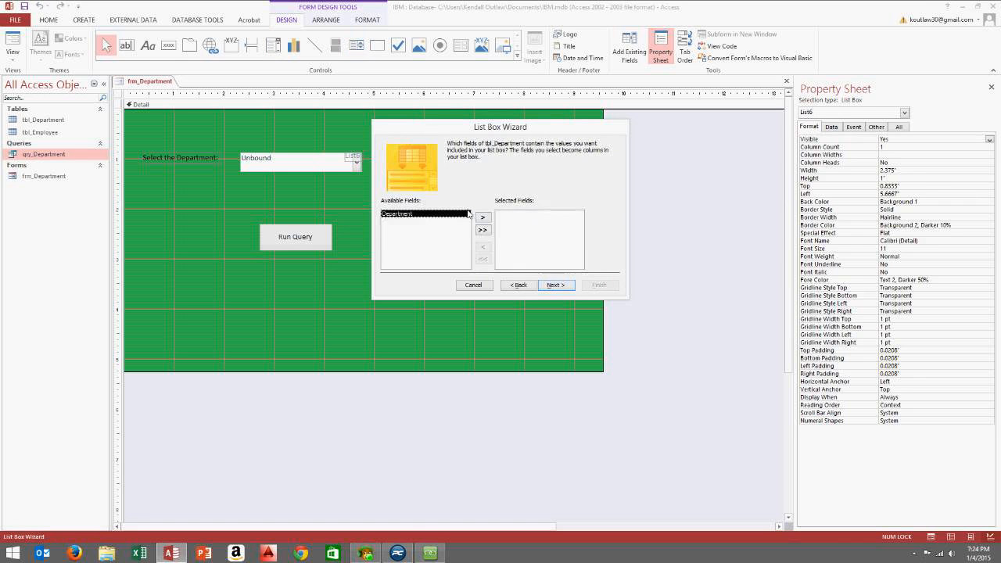
Add the Department field, sort it ascending, and advance the wizard to its final step
{"action": "left_click", "coordinate": [485, 232]}
{"action": "left_click", "coordinate": [555, 285]}
{"action": "left_click", "coordinate": [467, 177]}
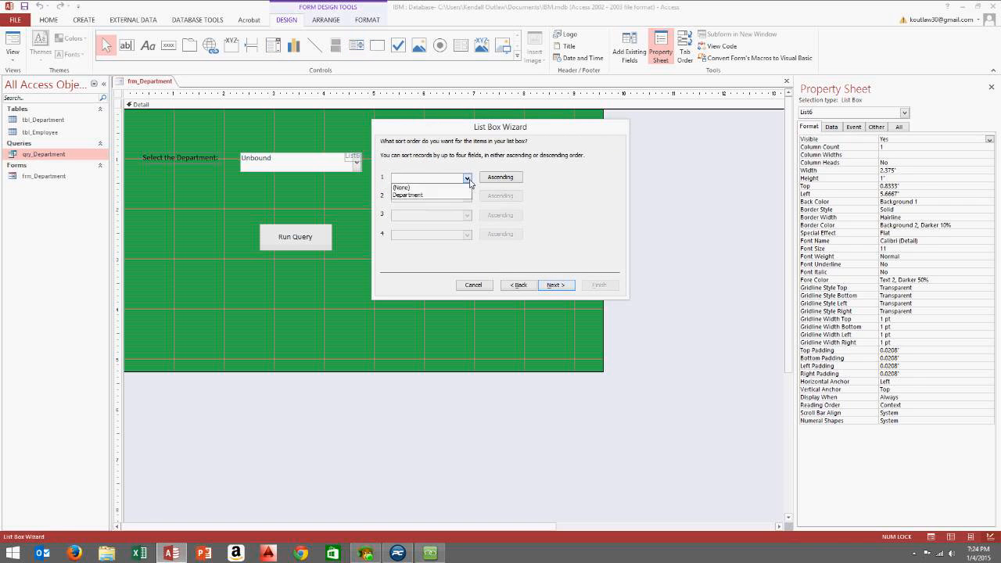
{"action": "left_click", "coordinate": [454, 195]}
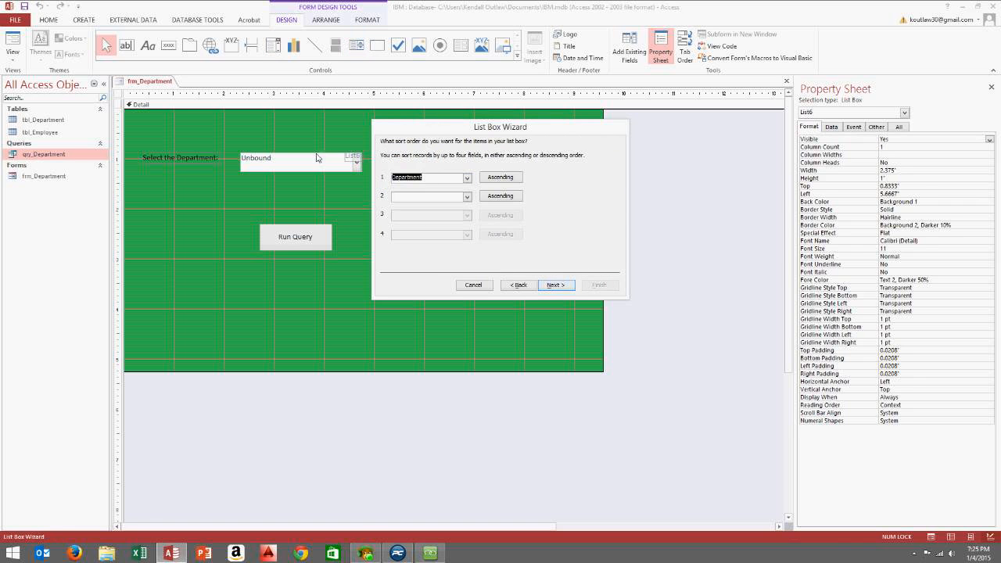
{"action": "left_click", "coordinate": [556, 284]}
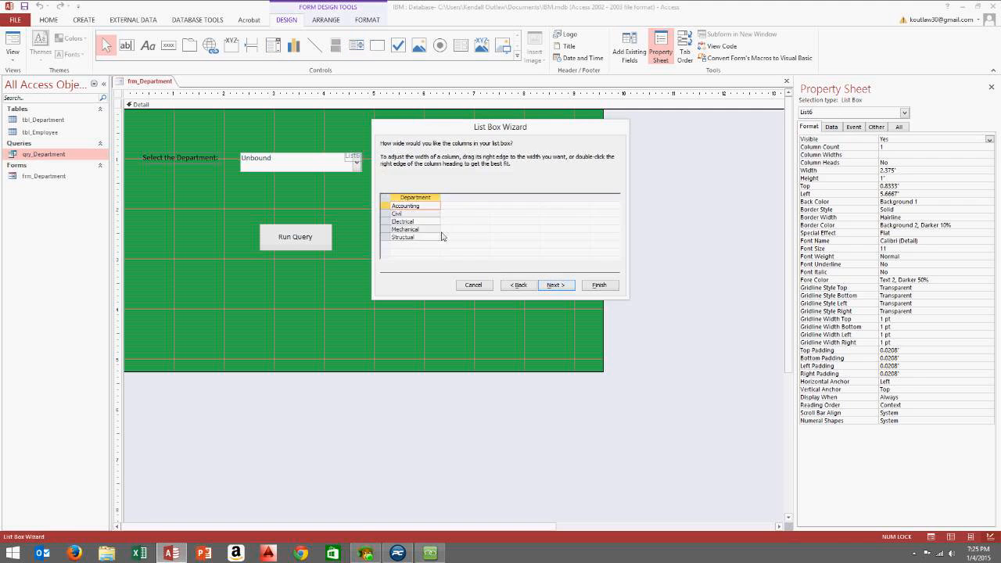
{"action": "left_click", "coordinate": [556, 285]}
{"action": "left_click", "coordinate": [599, 285]}
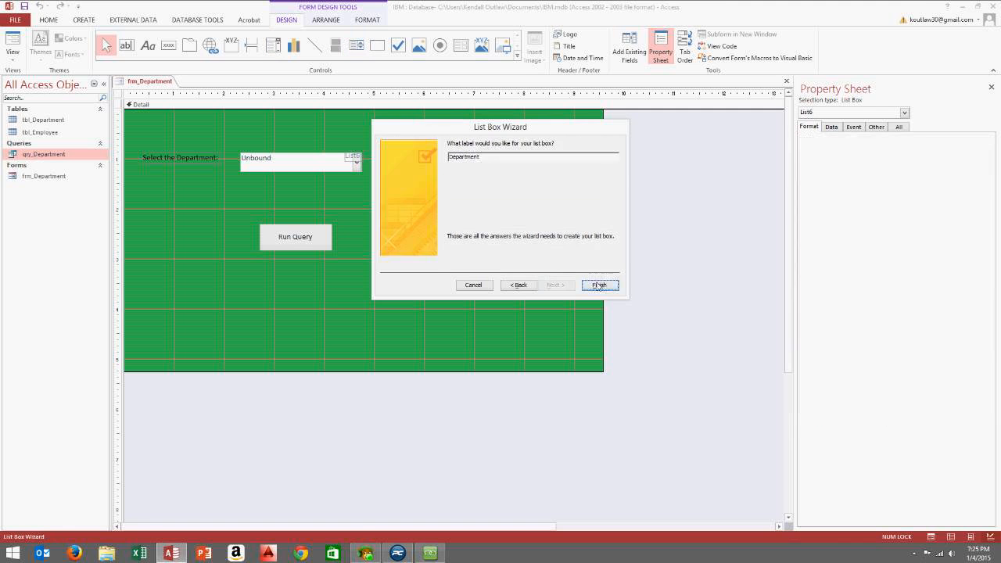
Enlarge the new list box and shift it and its label to the right
{"action": "left_click_drag", "start_coordinate": [460, 201], "coordinate": [537, 206]}
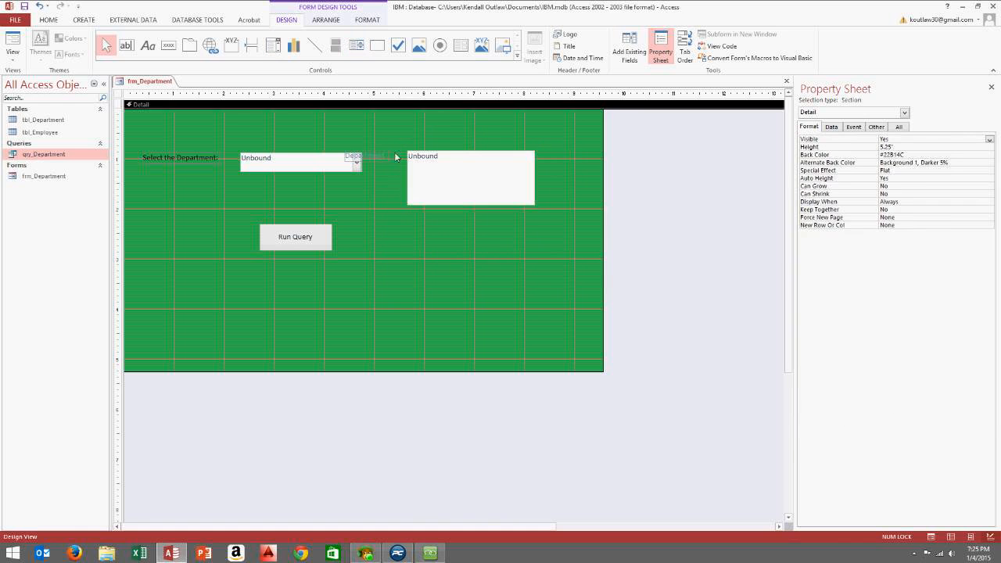
{"action": "left_click_drag", "start_coordinate": [380, 161], "coordinate": [419, 162]}
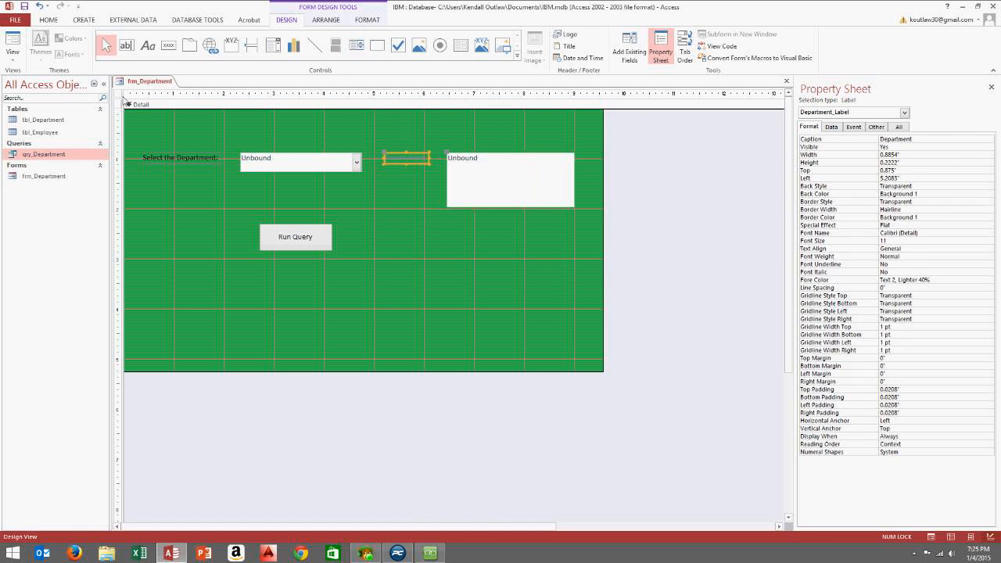
{"action": "left_click", "coordinate": [201, 159]}
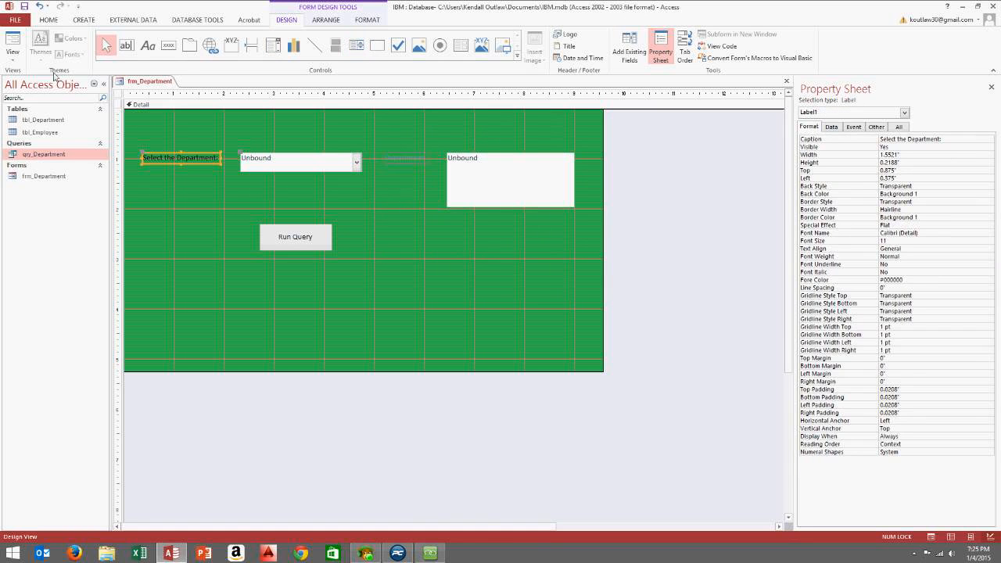
{"action": "left_click", "coordinate": [49, 20]}
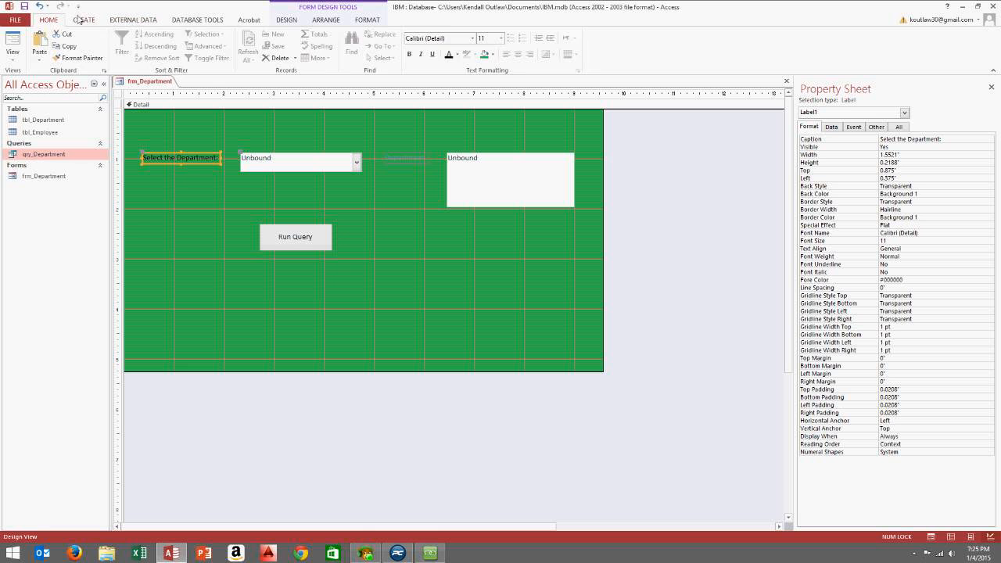
{"action": "left_click", "coordinate": [79, 19]}
{"action": "left_click", "coordinate": [134, 19]}
{"action": "left_click", "coordinate": [52, 20]}
{"action": "left_click", "coordinate": [279, 22]}
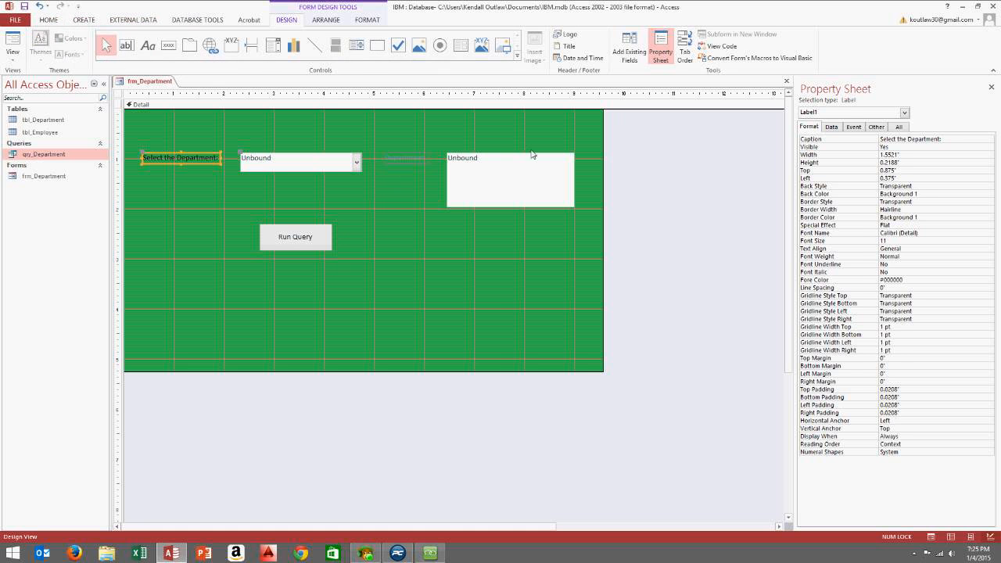
Make the list box's label black and caption it 'Select the Department'
{"action": "right_click", "coordinate": [412, 162]}
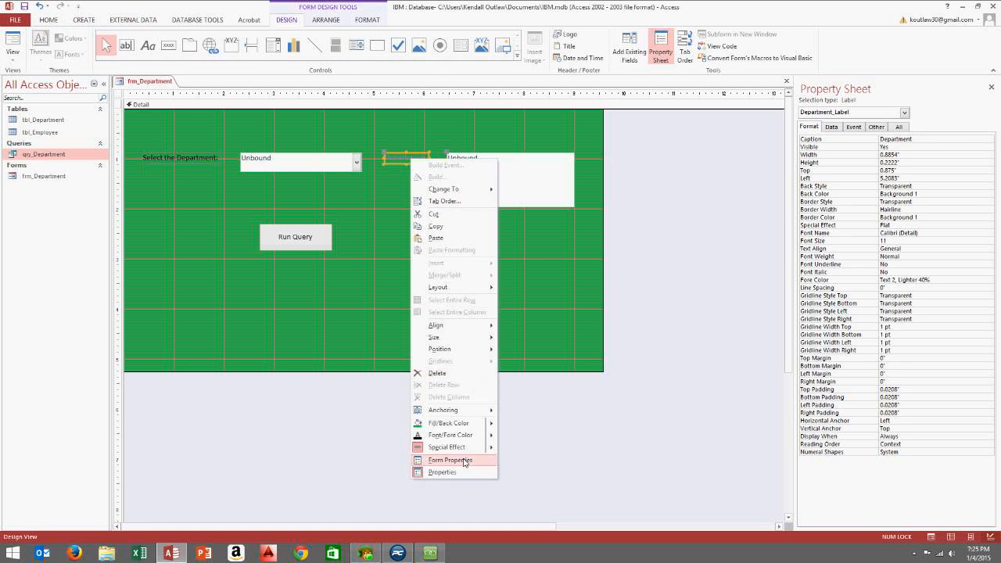
{"action": "left_click", "coordinate": [461, 436]}
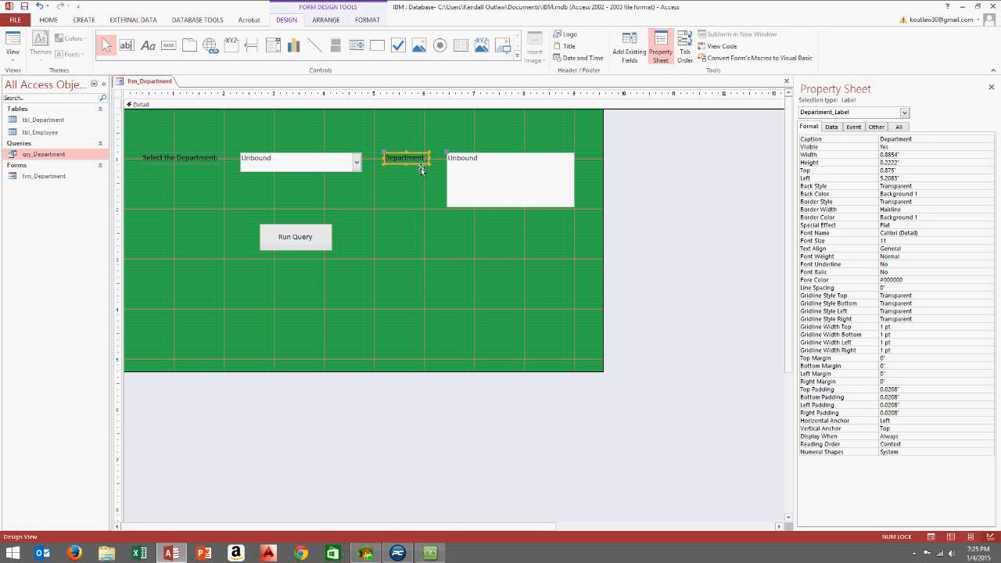
{"action": "left_click", "coordinate": [392, 162]}
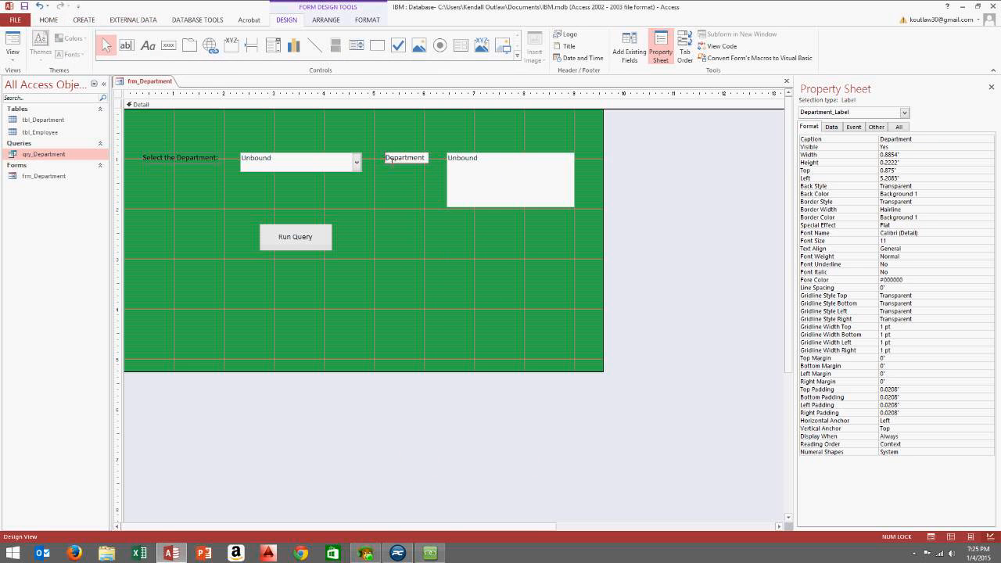
{"action": "type", "text": "Select the Depar"}
{"action": "key", "text": "BackSpace"}
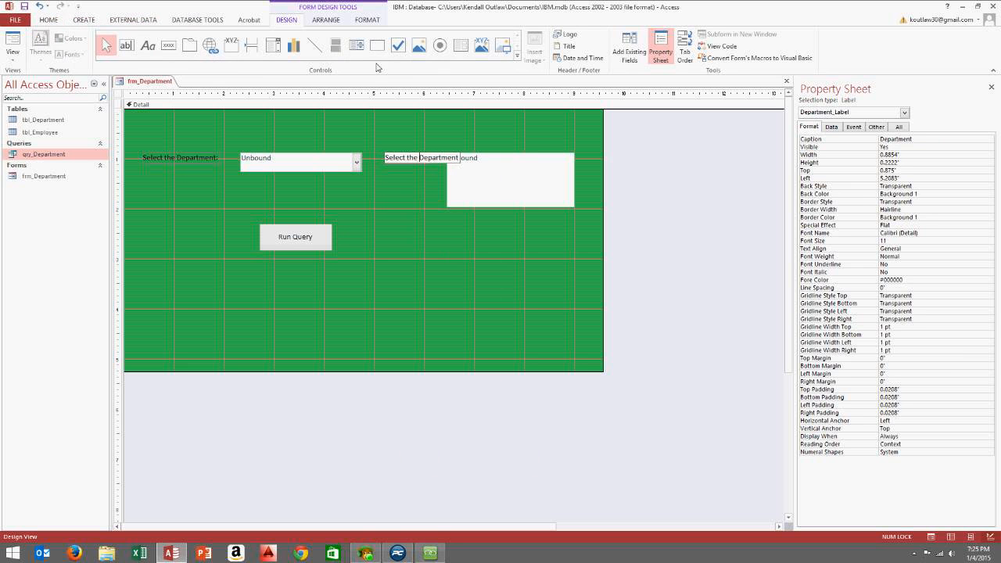
{"action": "left_click", "coordinate": [439, 207]}
Position the list box beside its Select the Department caption
{"action": "left_click", "coordinate": [452, 161]}
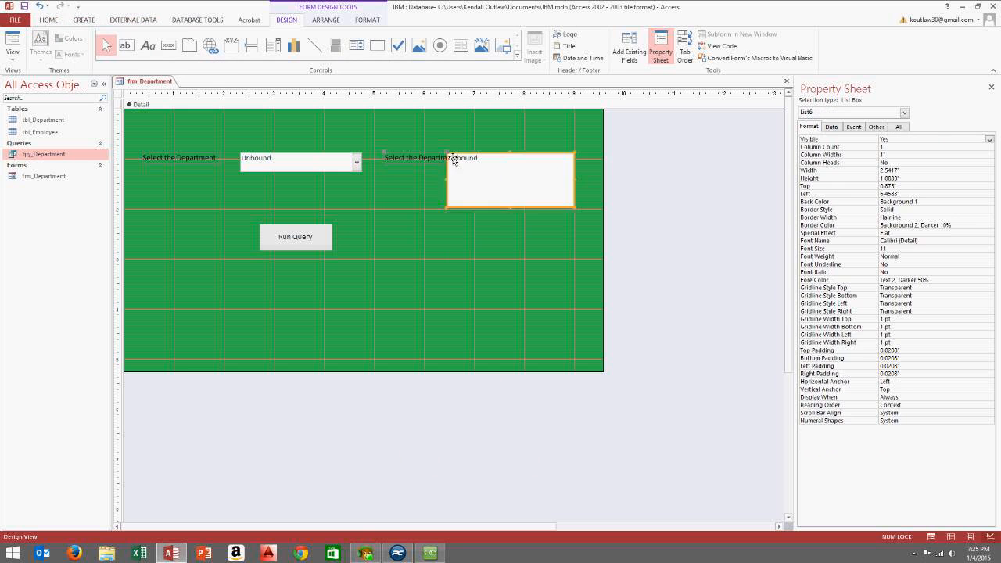
{"action": "mouse_move", "coordinate": [452, 162]}
{"action": "left_mouse_down"}
{"action": "mouse_move", "coordinate": [468, 162]}
{"action": "mouse_move", "coordinate": [465, 152]}
{"action": "left_mouse_up"}
{"action": "left_click", "coordinate": [427, 184]}
Switch frm_Department to Form View and try Civil, Mechanical, Structual, Electrical and Accounting in the list box
{"action": "left_click", "coordinate": [13, 56]}
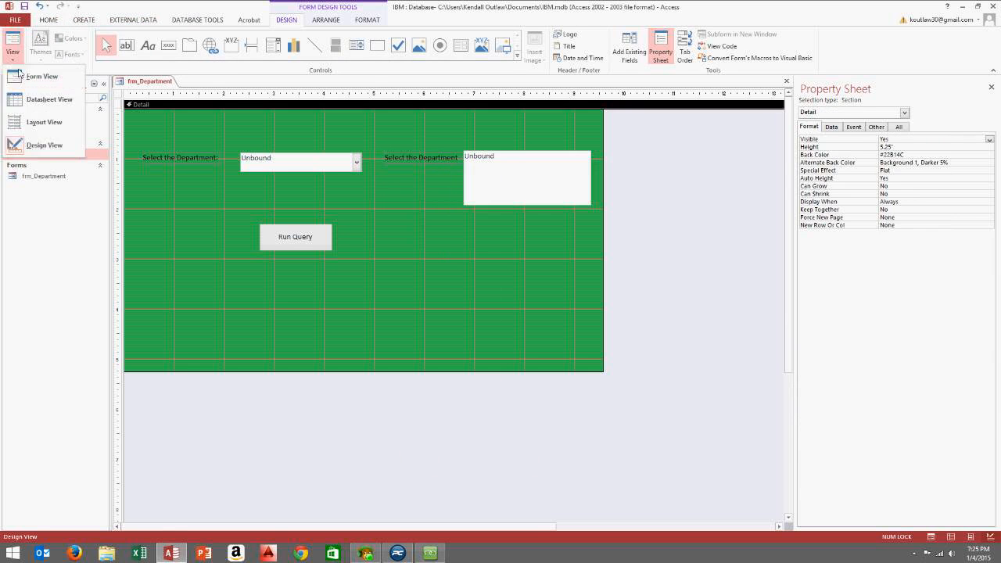
{"action": "left_click", "coordinate": [23, 78]}
{"action": "left_click", "coordinate": [489, 147]}
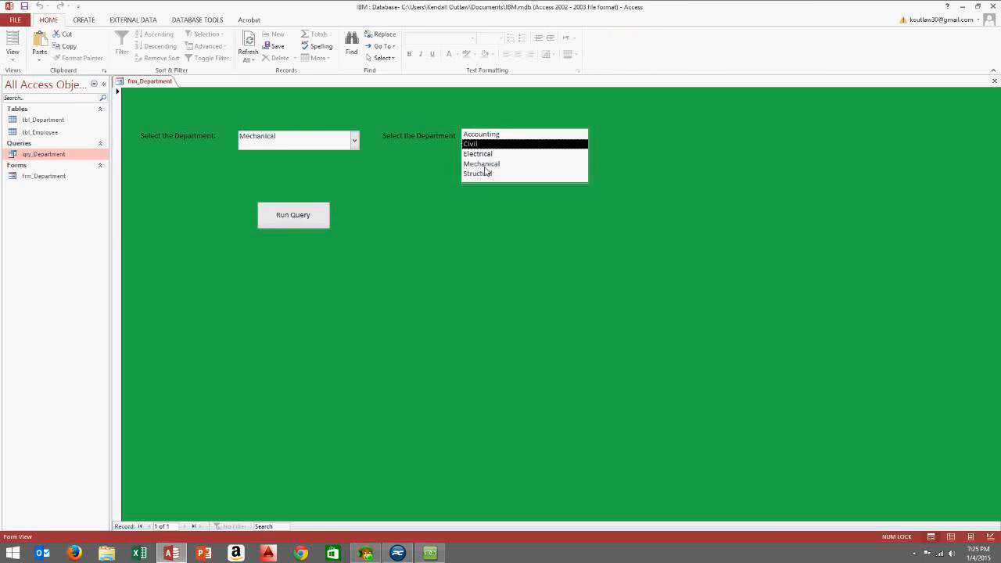
{"action": "left_click", "coordinate": [485, 166]}
{"action": "left_click", "coordinate": [480, 175]}
{"action": "left_click", "coordinate": [477, 154]}
{"action": "left_click", "coordinate": [480, 135]}
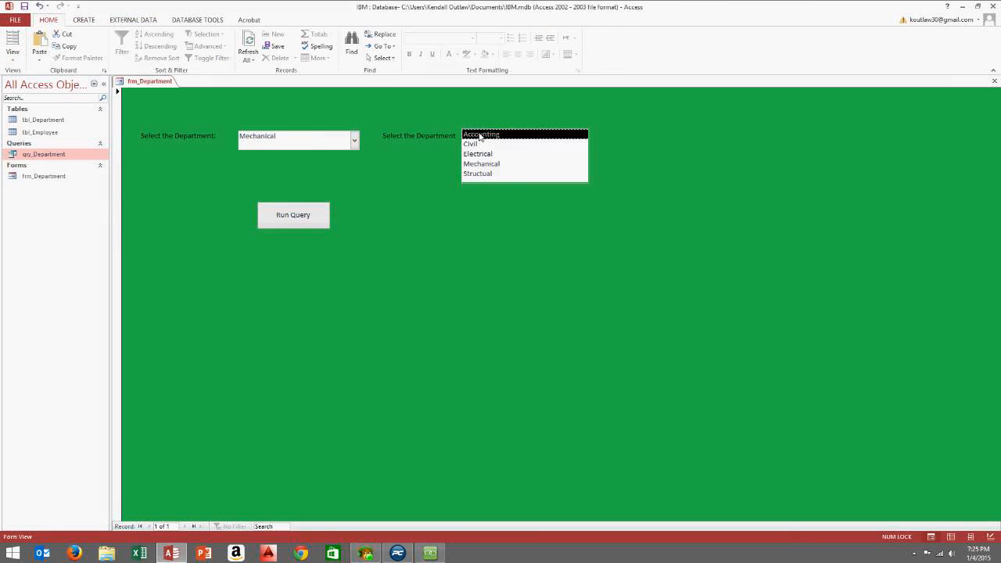
{"action": "left_click", "coordinate": [489, 144]}
{"action": "left_click", "coordinate": [486, 135]}
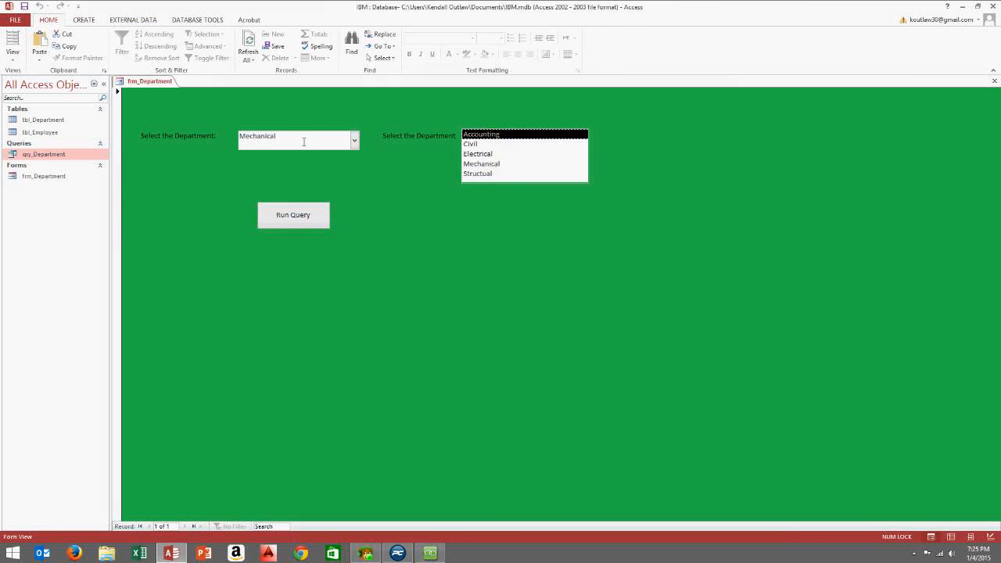
Pick Accounting from the combo box, settle on Accounting in the list box, and return to Design View
{"action": "left_click", "coordinate": [355, 141]}
{"action": "left_click", "coordinate": [356, 139]}
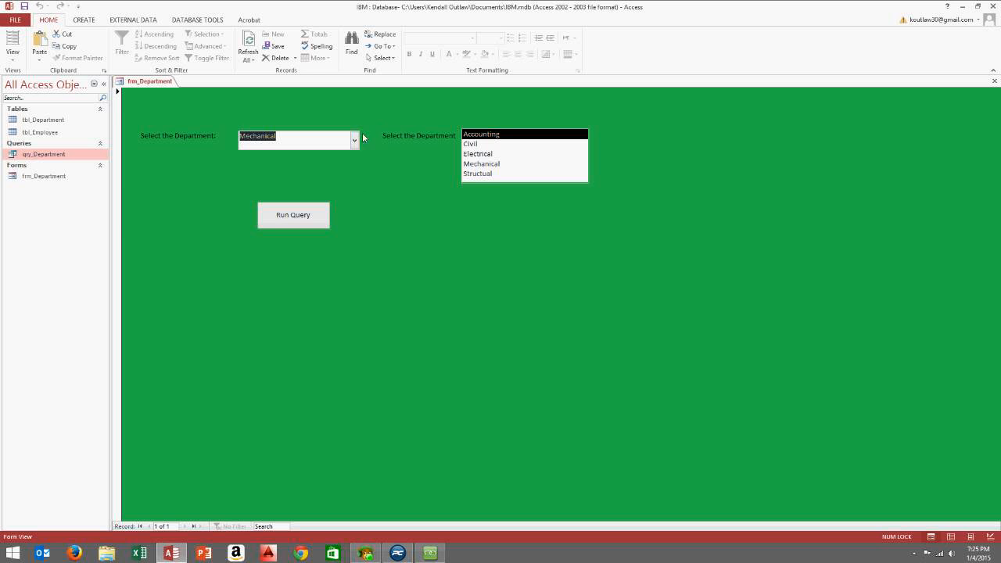
{"action": "left_click", "coordinate": [355, 140]}
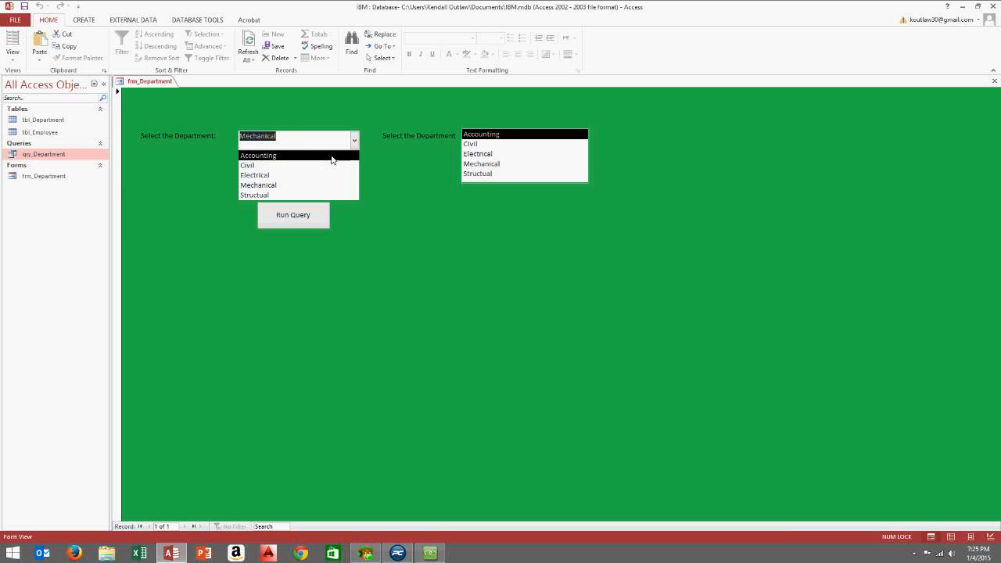
{"action": "left_click", "coordinate": [331, 155]}
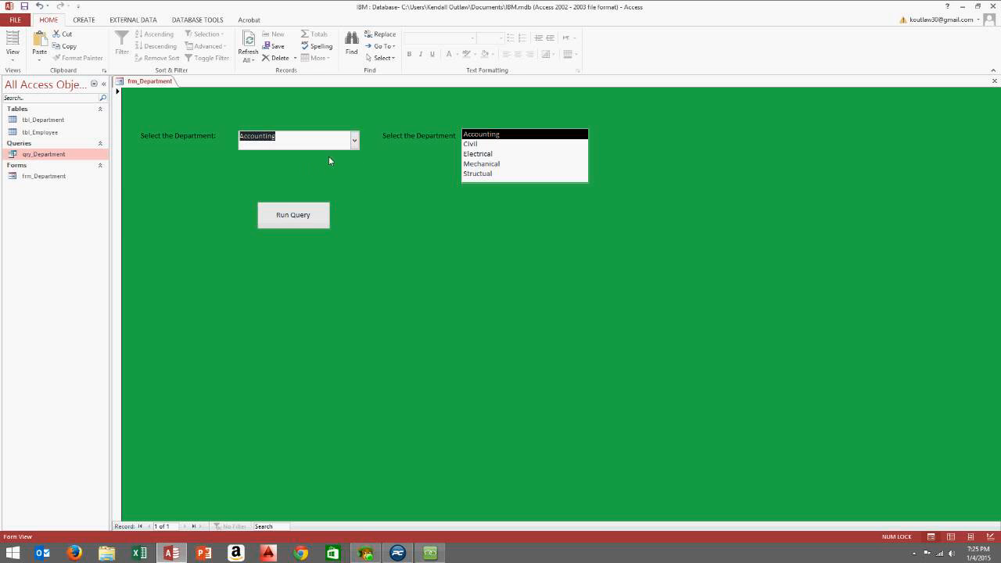
{"action": "left_click", "coordinate": [472, 153]}
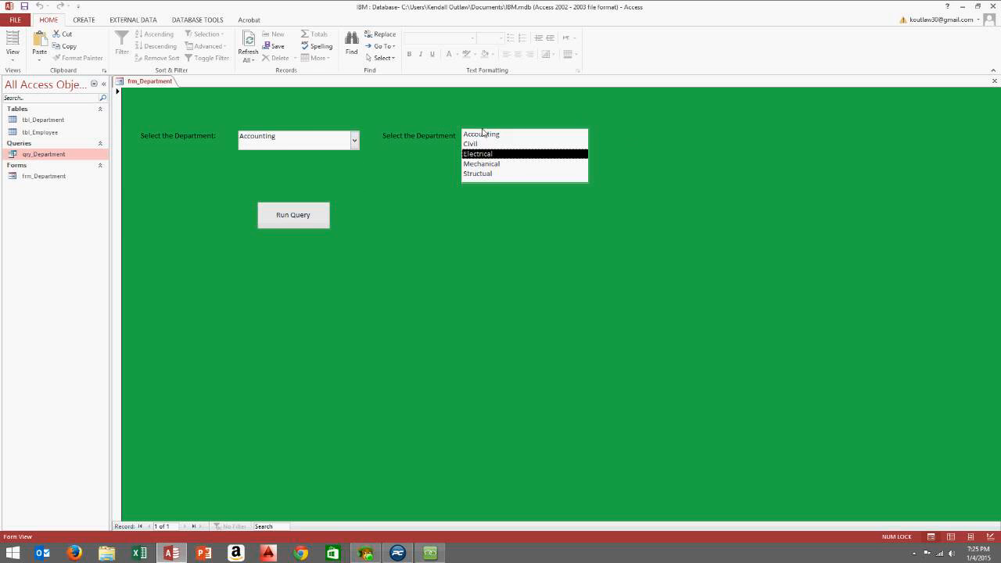
{"action": "left_click", "coordinate": [482, 142]}
{"action": "left_click", "coordinate": [481, 135]}
{"action": "left_click", "coordinate": [478, 146]}
{"action": "left_click", "coordinate": [479, 137]}
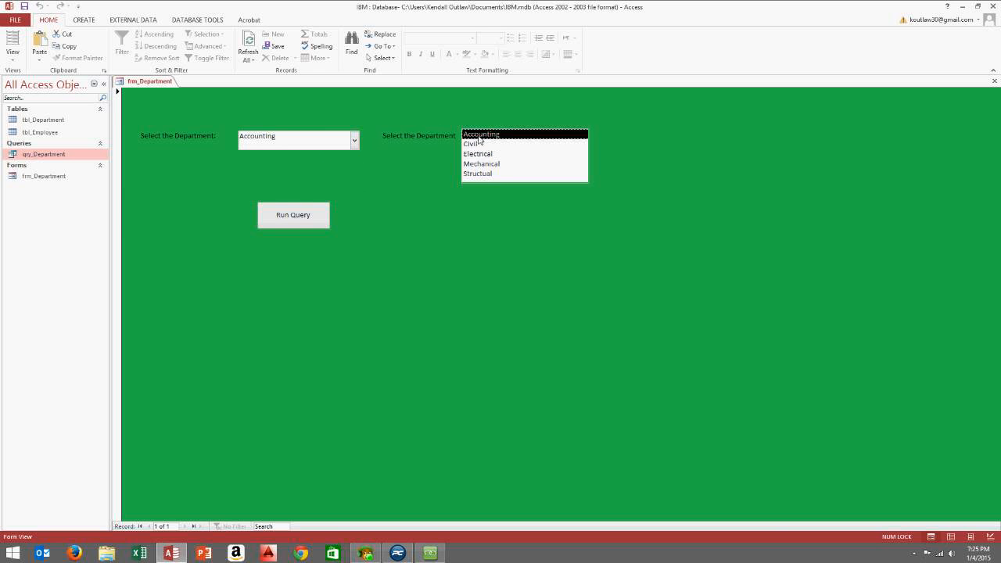
{"action": "right_click", "coordinate": [627, 134]}
{"action": "left_click", "coordinate": [638, 159]}
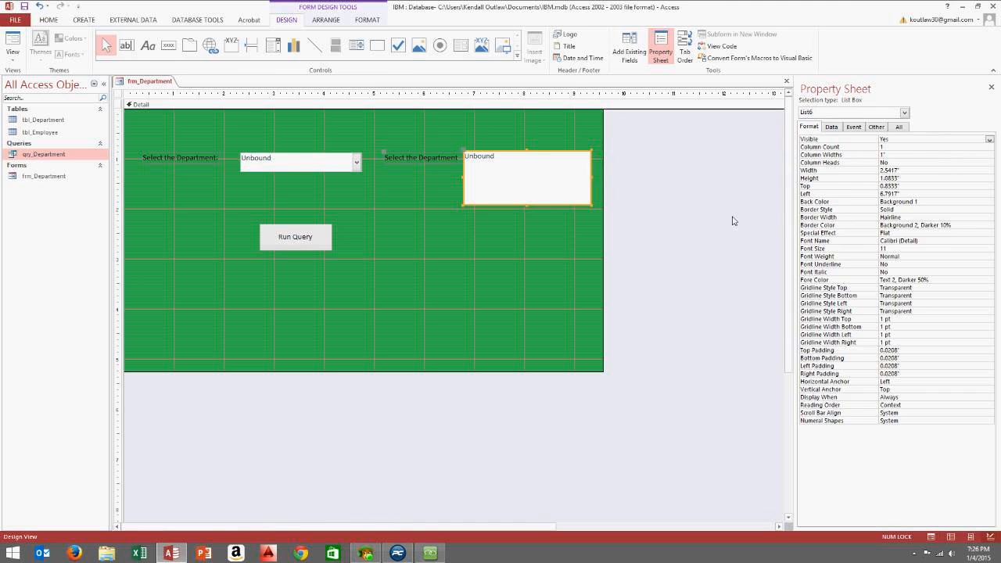
Review the list box's Data properties, then show its full All property list
{"action": "left_click", "coordinate": [836, 129]}
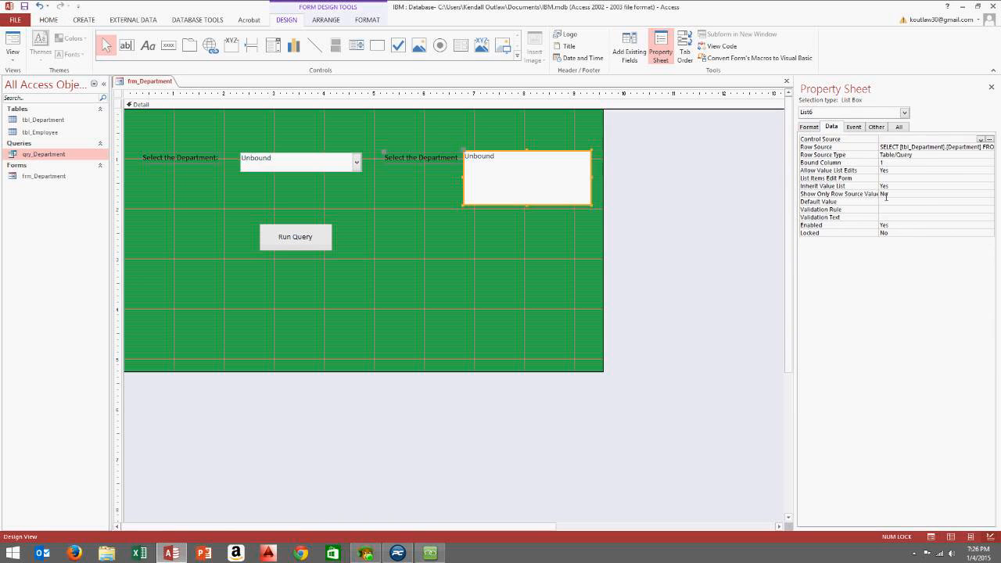
{"action": "left_click", "coordinate": [898, 127]}
{"action": "mouse_move", "coordinate": [990, 149]}
{"action": "left_mouse_down"}
{"action": "mouse_move", "coordinate": [970, 271]}
{"action": "mouse_move", "coordinate": [989, 141]}
{"action": "left_mouse_up"}
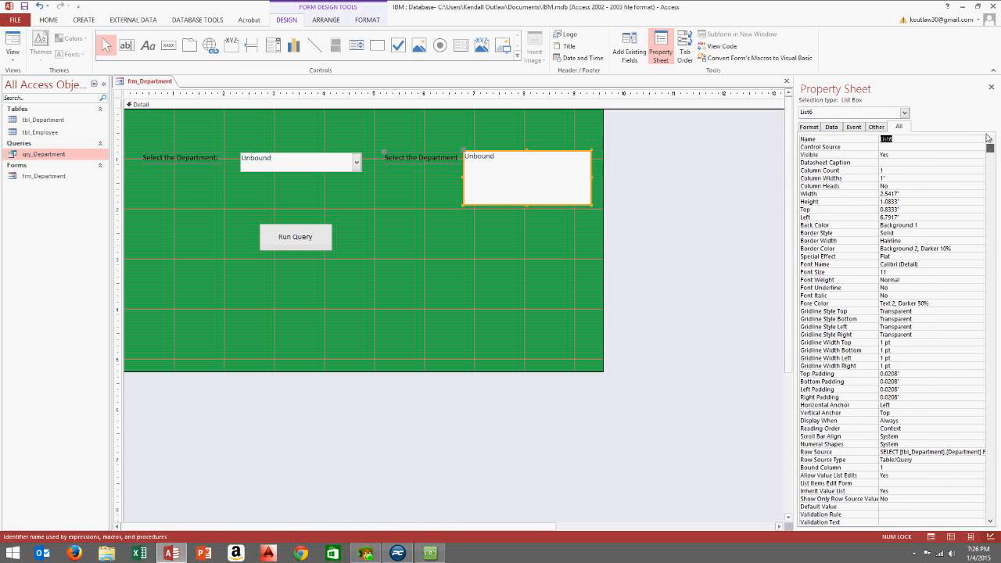
Test Electrical and Accounting in Form View, then return to Design View with the list box selected
{"action": "left_click", "coordinate": [13, 56]}
{"action": "left_click", "coordinate": [39, 76]}
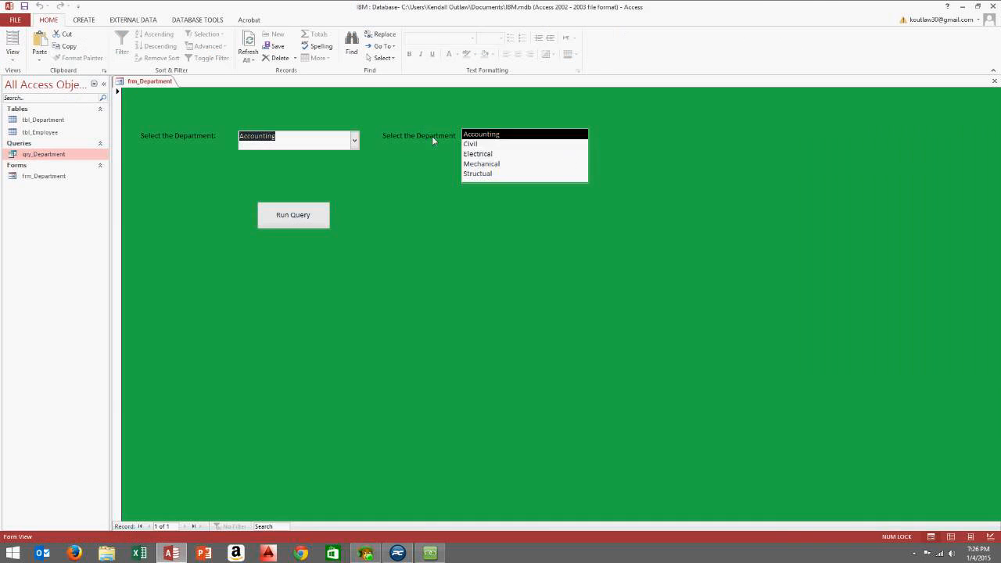
{"action": "left_click", "coordinate": [486, 153]}
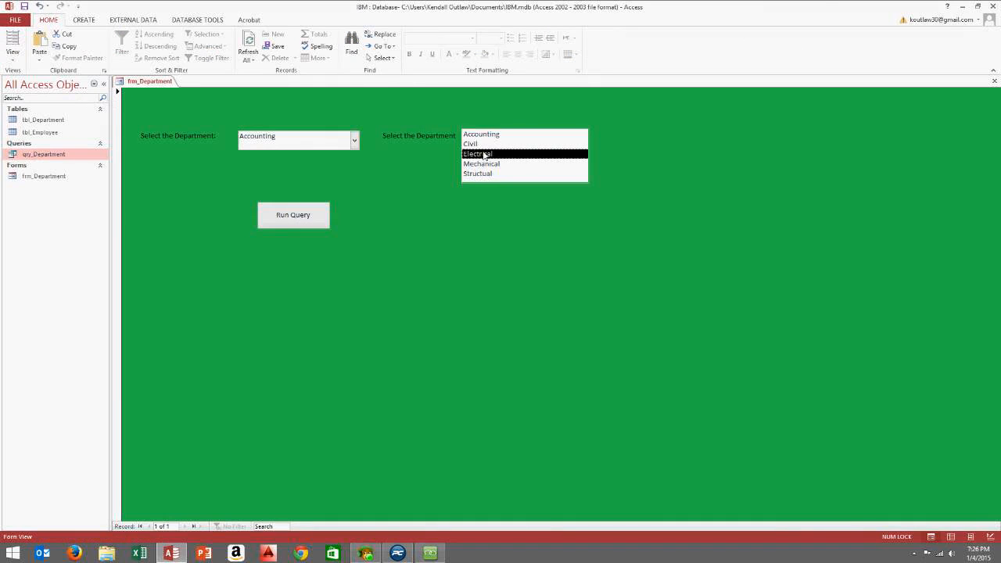
{"action": "left_click", "coordinate": [355, 139]}
{"action": "left_click", "coordinate": [356, 140]}
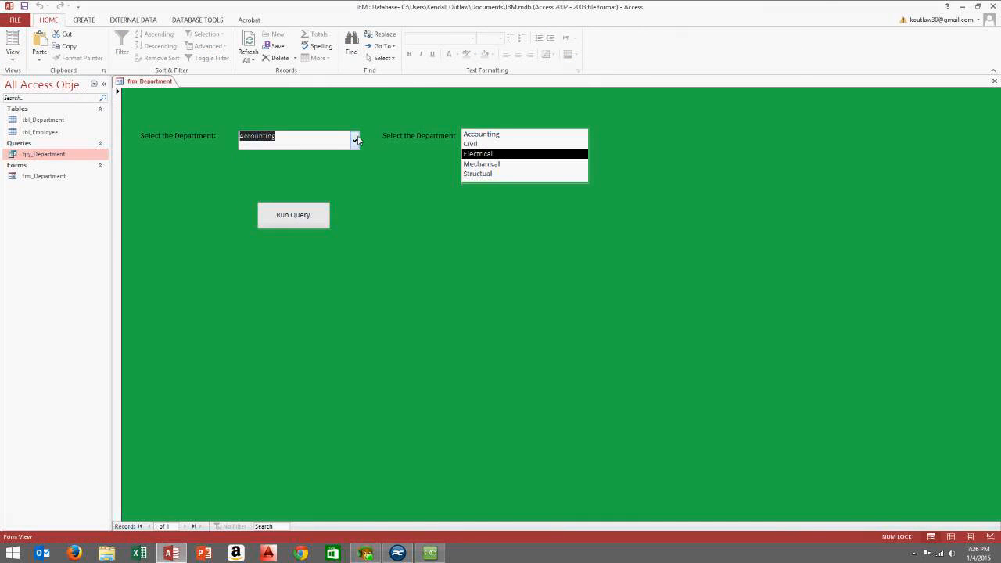
{"action": "left_click", "coordinate": [11, 56]}
{"action": "left_click", "coordinate": [39, 146]}
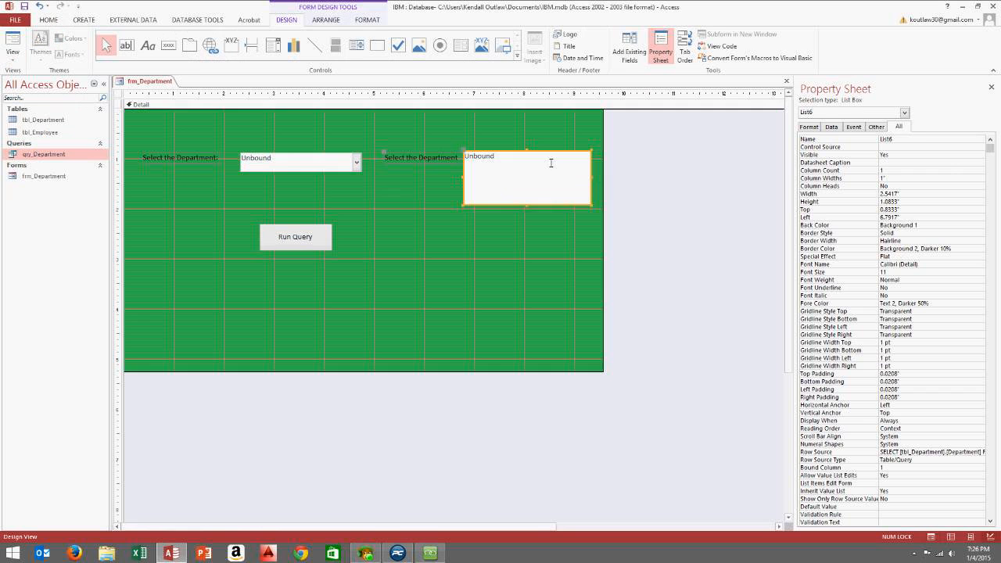
{"action": "left_click", "coordinate": [369, 274]}
{"action": "left_click", "coordinate": [476, 165]}
Draw a below-list-box button that runs qry_Department, labelled 'Run Query', and enlarge it
{"action": "left_click", "coordinate": [168, 45]}
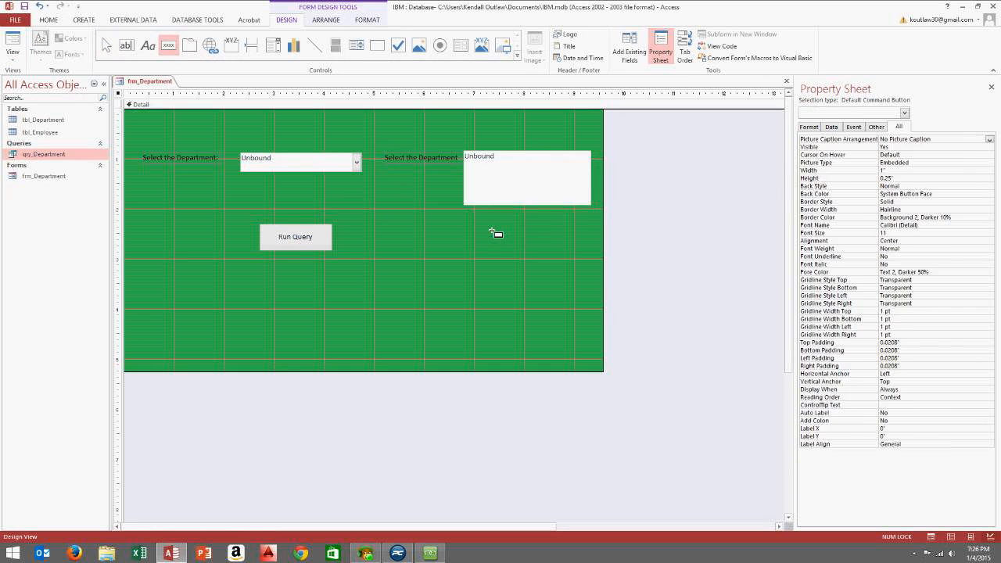
{"action": "left_click_drag", "start_coordinate": [488, 227], "coordinate": [557, 254]}
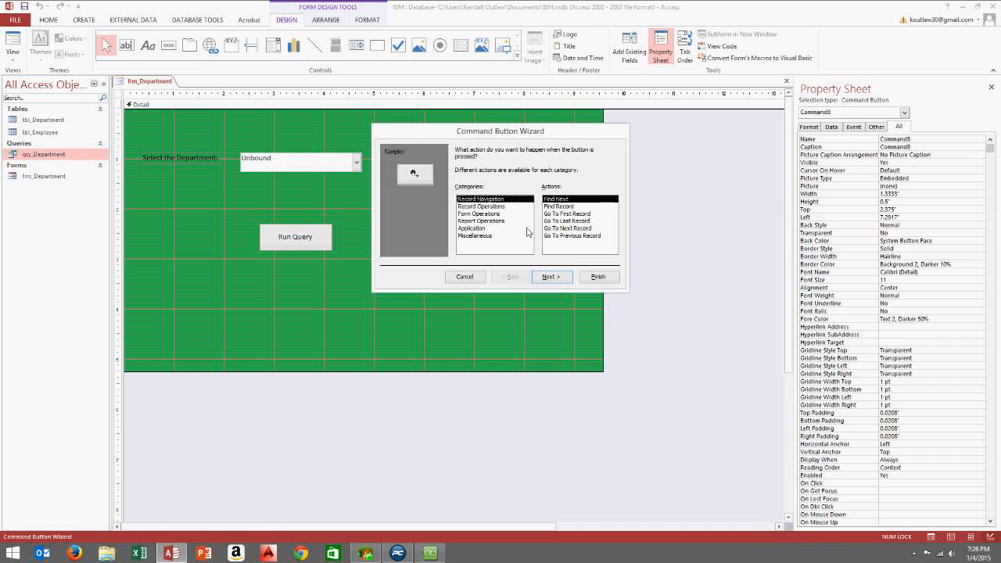
{"action": "left_click", "coordinate": [480, 235]}
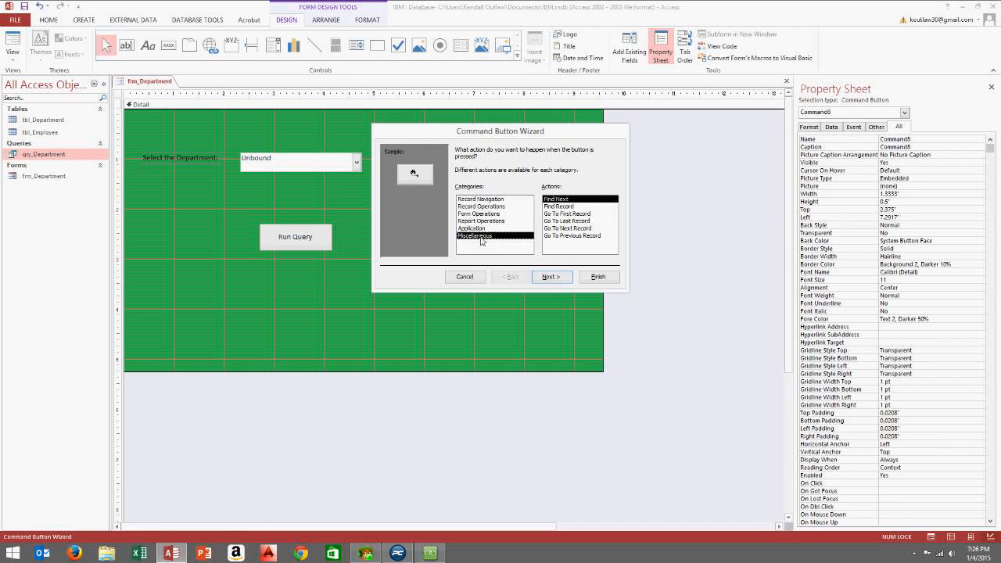
{"action": "left_click", "coordinate": [559, 221]}
{"action": "left_click", "coordinate": [552, 277]}
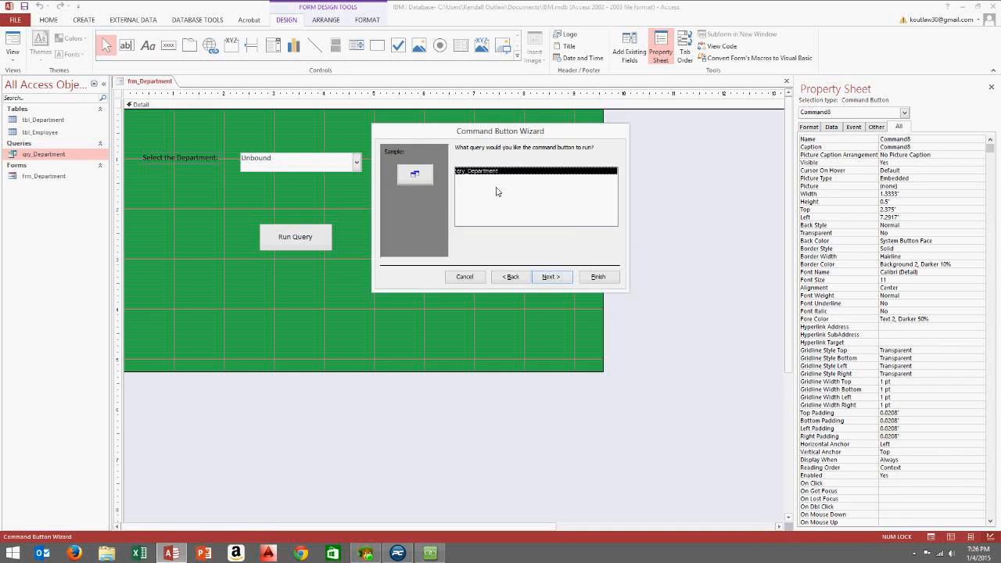
{"action": "left_click", "coordinate": [551, 277]}
{"action": "left_click", "coordinate": [460, 192]}
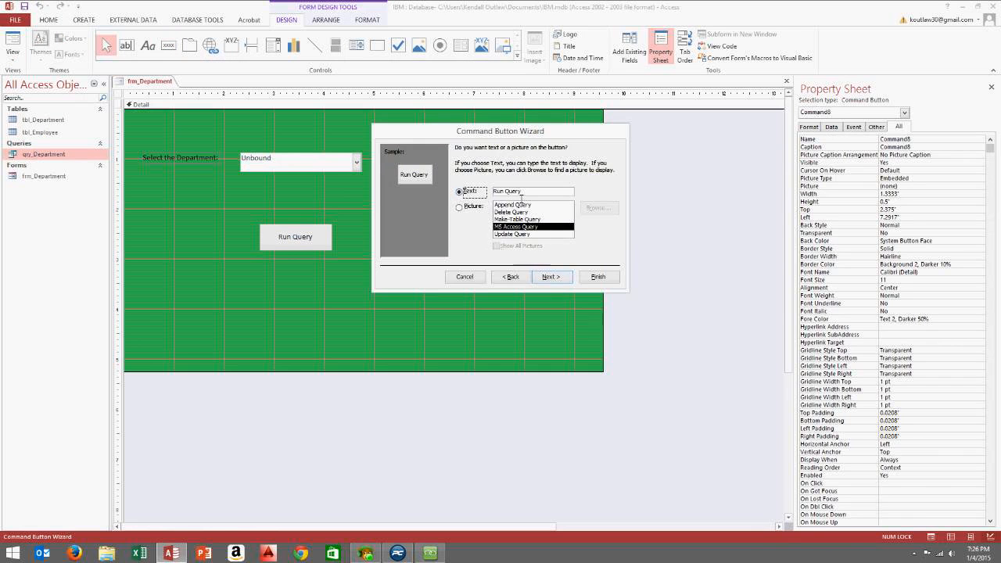
{"action": "left_click", "coordinate": [561, 280]}
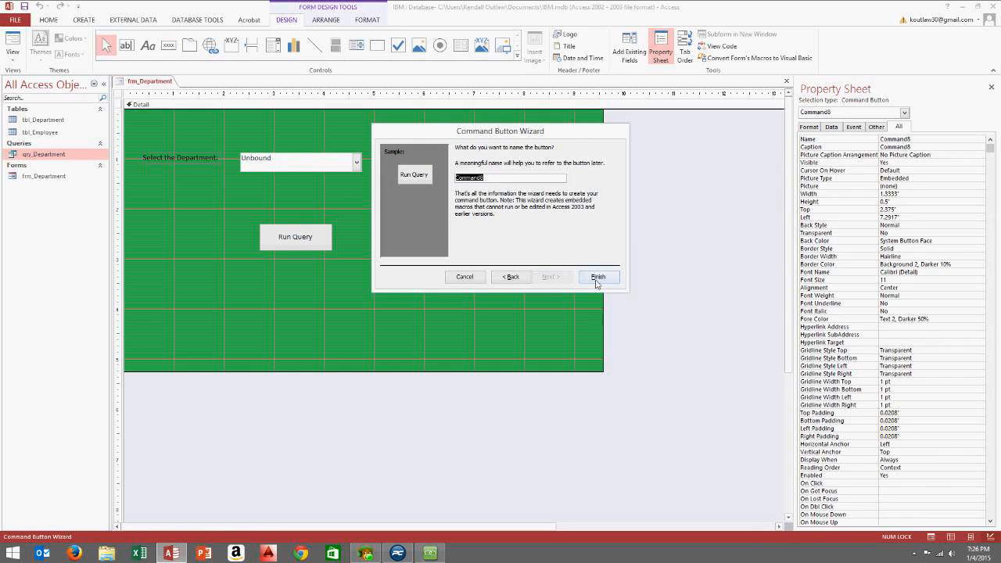
{"action": "left_click", "coordinate": [597, 278]}
{"action": "mouse_move", "coordinate": [532, 246]}
{"action": "left_mouse_down"}
{"action": "mouse_move", "coordinate": [556, 262]}
{"action": "mouse_move", "coordinate": [549, 254]}
{"action": "left_mouse_up"}
{"action": "left_click", "coordinate": [534, 176]}
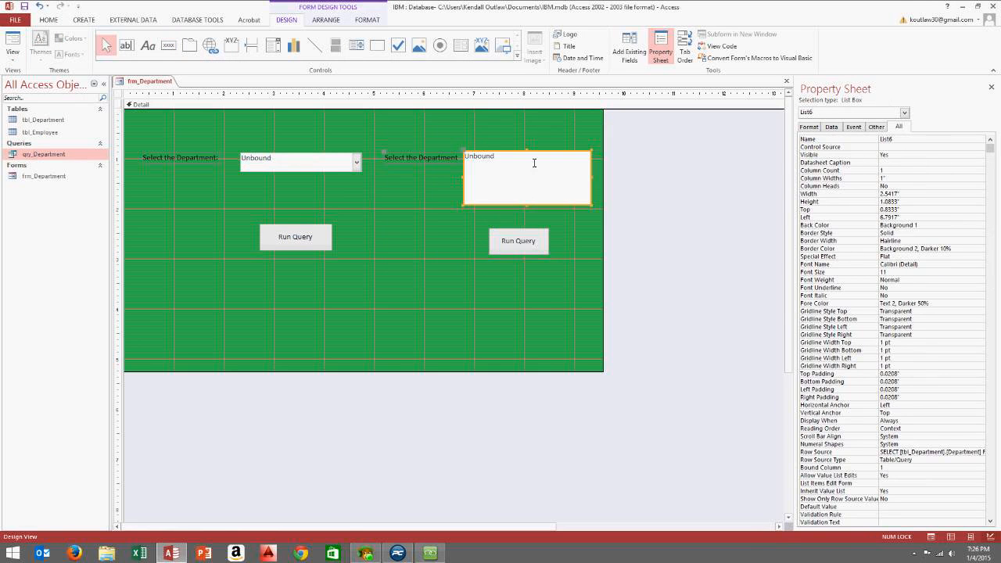
Check the combo box's Name, paste over List6, then erase the wrongly pasted text
{"action": "left_click", "coordinate": [293, 169]}
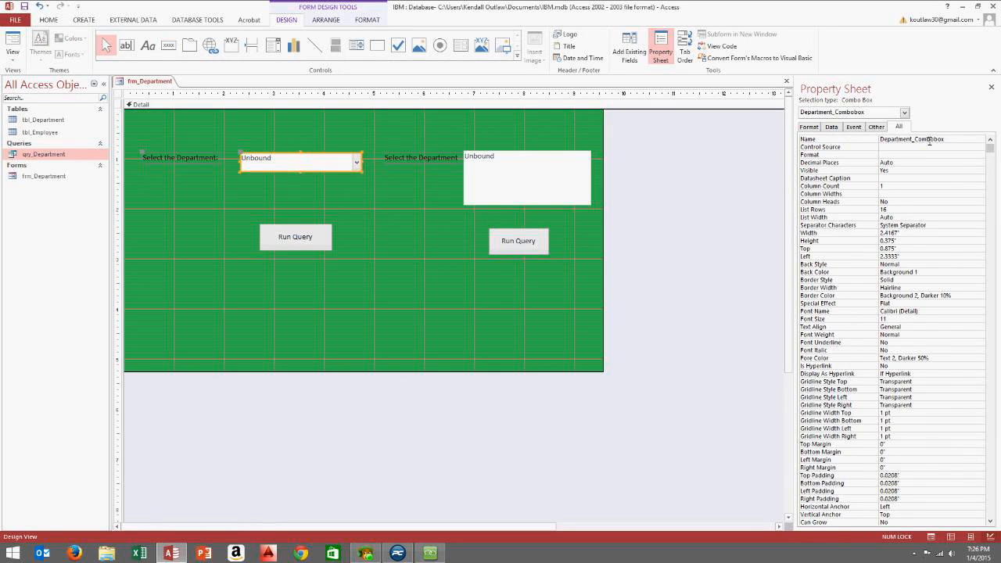
{"action": "left_click", "coordinate": [954, 140]}
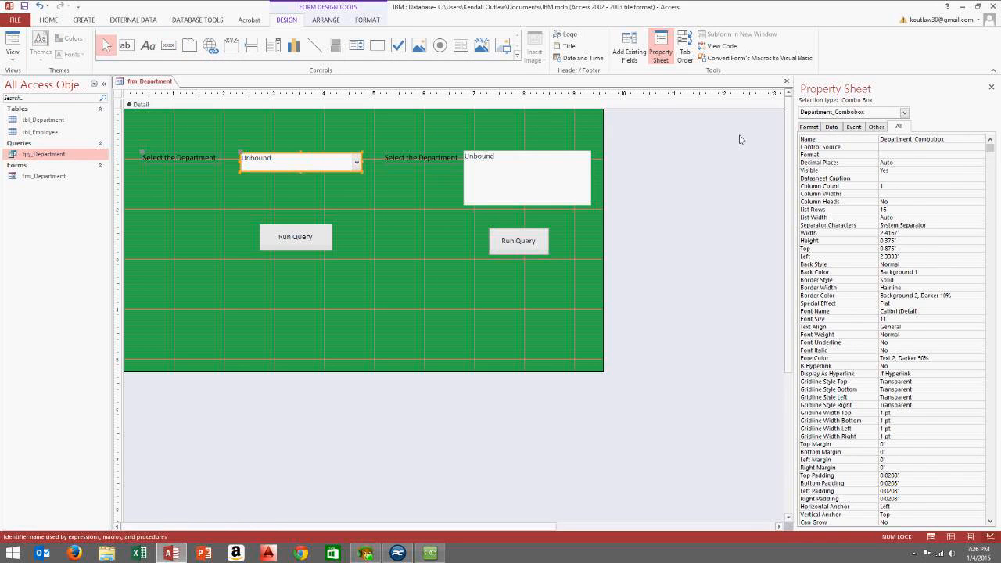
{"action": "left_click", "coordinate": [526, 181]}
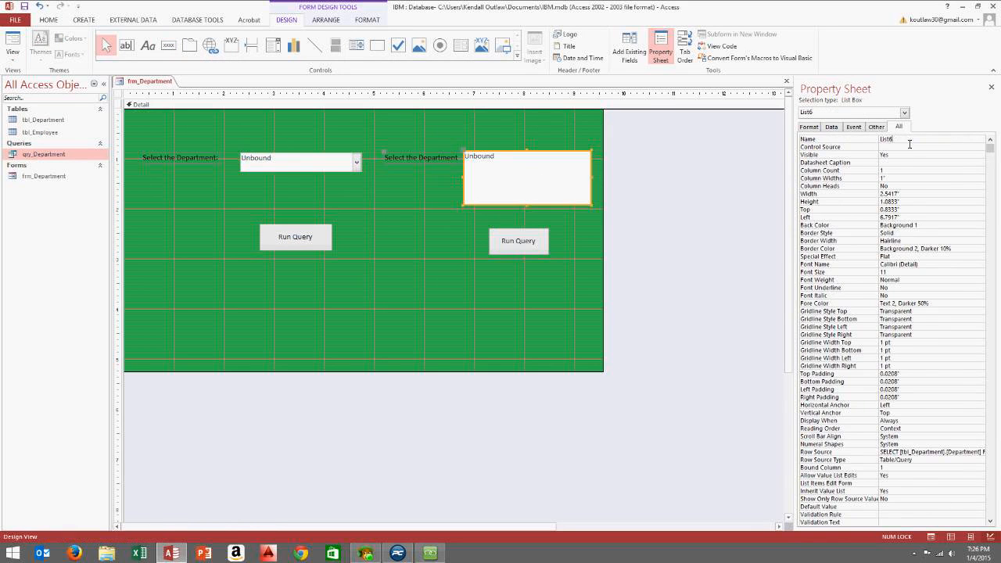
{"action": "left_click", "coordinate": [809, 140]}
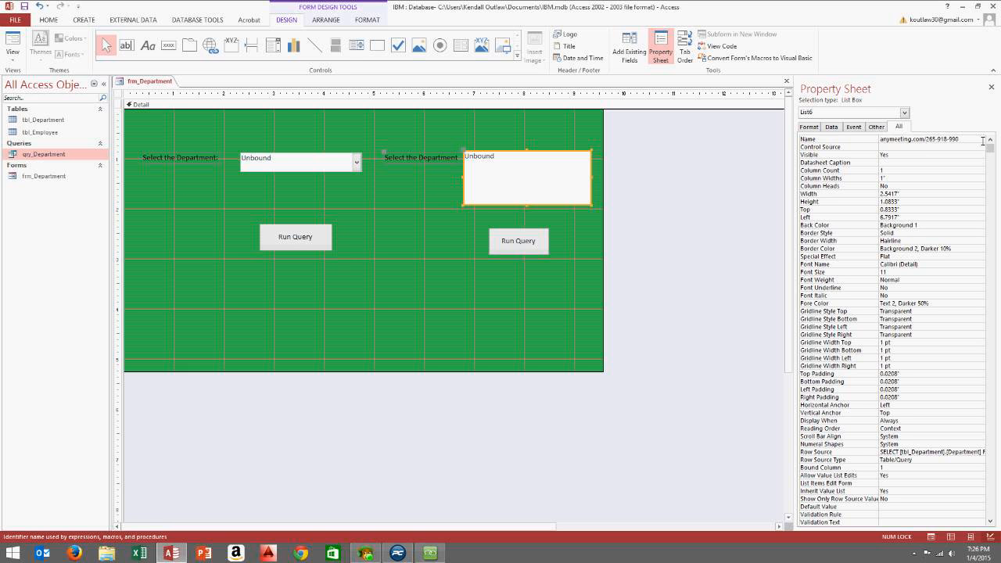
{"action": "left_click_drag", "start_coordinate": [982, 141], "coordinate": [725, 143]}
{"action": "key", "text": "ctrl+v"}
{"action": "key", "text": "BackSpace"}
{"action": "key", "text": "BackSpace"}
{"action": "key", "text": "BackSpace"}
{"action": "key", "text": "BackSpace"}
{"action": "key", "text": "BackSpace"}
{"action": "key", "text": "BackSpace"}
{"action": "key", "text": "BackSpace"}
{"action": "key", "text": "BackSpace"}
{"action": "key", "text": "BackSpace"}
{"action": "key", "text": "BackSpace"}
{"action": "key", "text": "BackSpace"}
{"action": "key", "text": "BackSpace"}
{"action": "key", "text": "BackSpace"}
{"action": "key", "text": "BackSpace"}
{"action": "key", "text": "BackSpace"}
{"action": "key", "text": "BackSpace"}
{"action": "key", "text": "BackSpace"}
{"action": "key", "text": "BackSpace"}
{"action": "key", "text": "BackSpace"}
{"action": "key", "text": "BackSpace"}
Copy Department_Combobox into the list box's Name and edit it to Department_Listbox
{"action": "left_click", "coordinate": [344, 169]}
{"action": "left_click", "coordinate": [958, 140]}
{"action": "key", "text": "ctrl+c"}
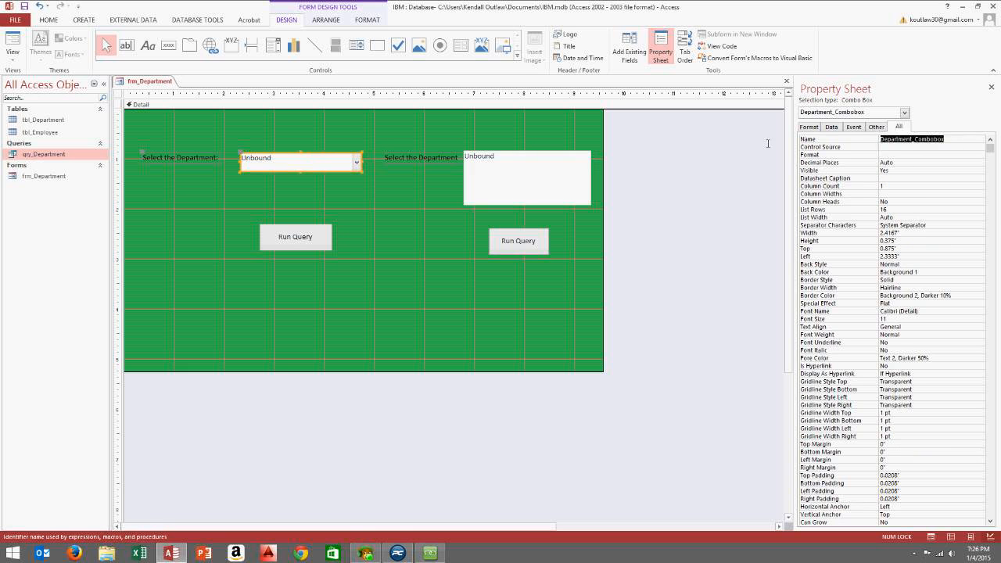
{"action": "left_click", "coordinate": [530, 154]}
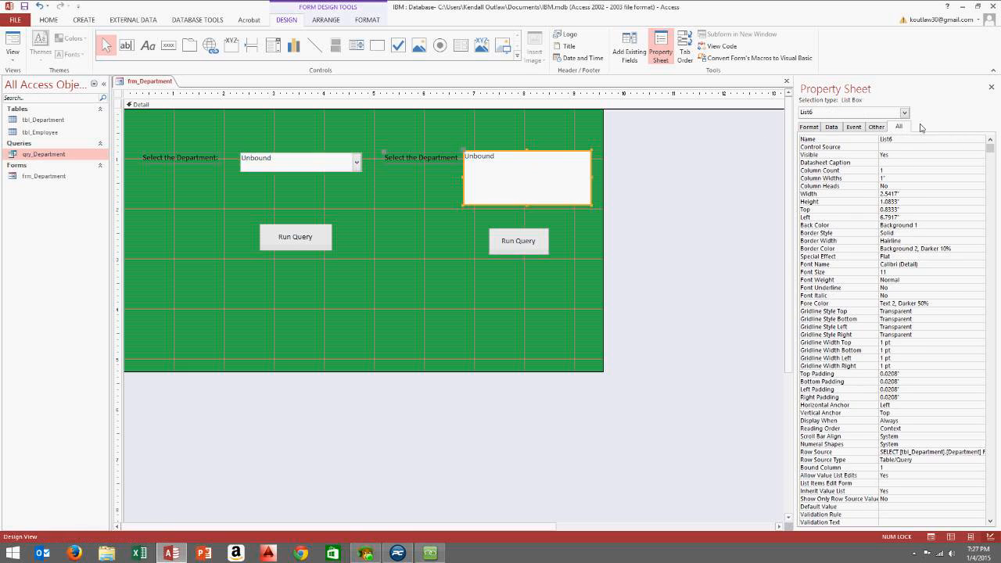
{"action": "left_click", "coordinate": [904, 140]}
{"action": "key", "text": "ctrl+v"}
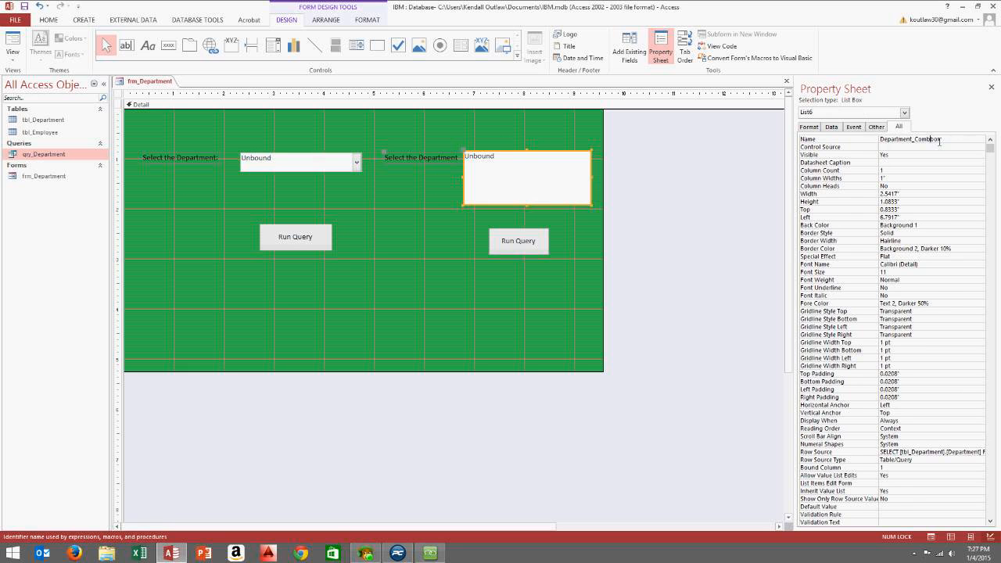
{"action": "key", "text": "BackSpace"}
{"action": "key", "text": "BackSpace"}
{"action": "key", "text": "BackSpace"}
{"action": "key", "text": "BackSpace"}
{"action": "key", "text": "BackSpace"}
Open qry_Department in Design View and widen the Department column to see its criteria
{"action": "left_click", "coordinate": [568, 223]}
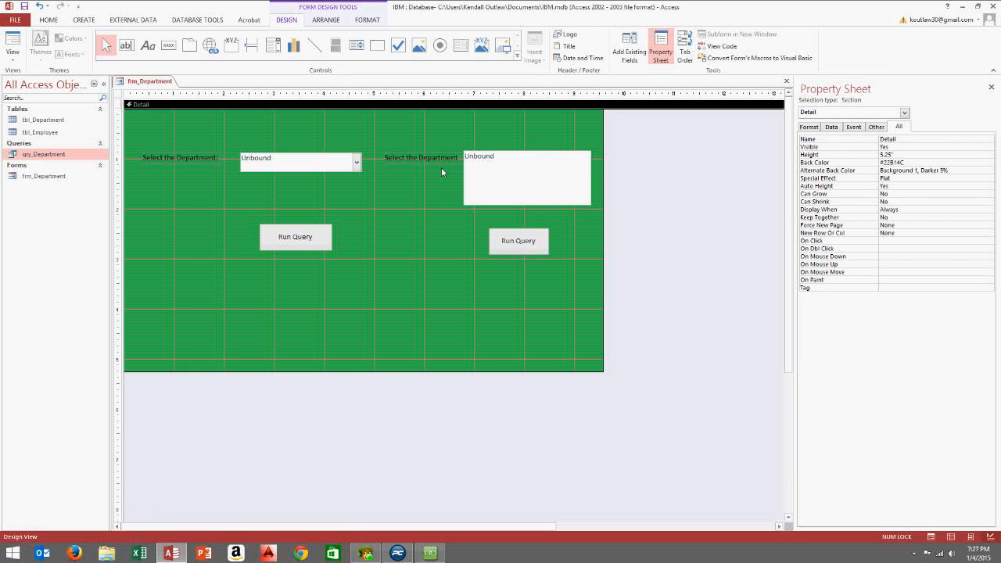
{"action": "right_click", "coordinate": [39, 159]}
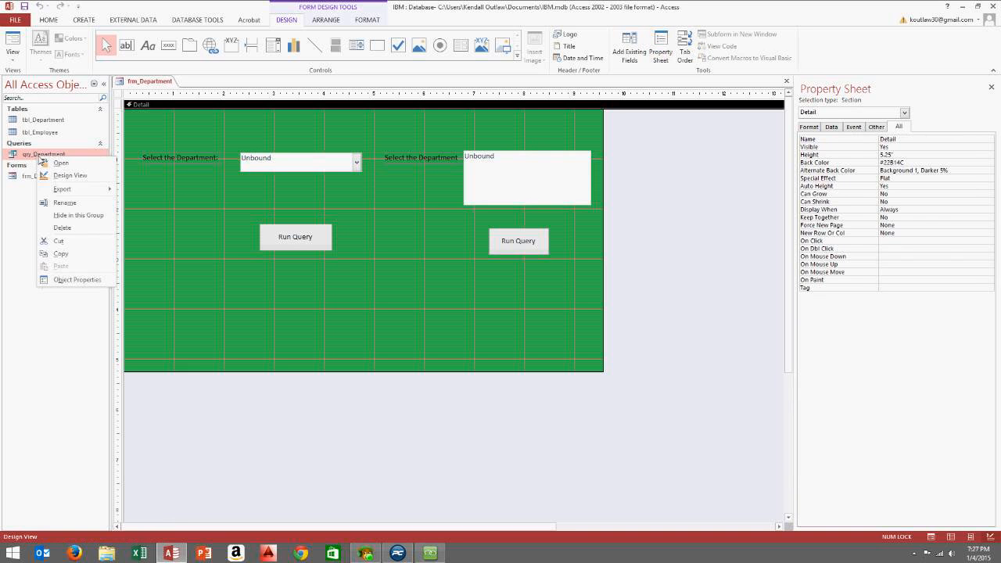
{"action": "left_click", "coordinate": [70, 175]}
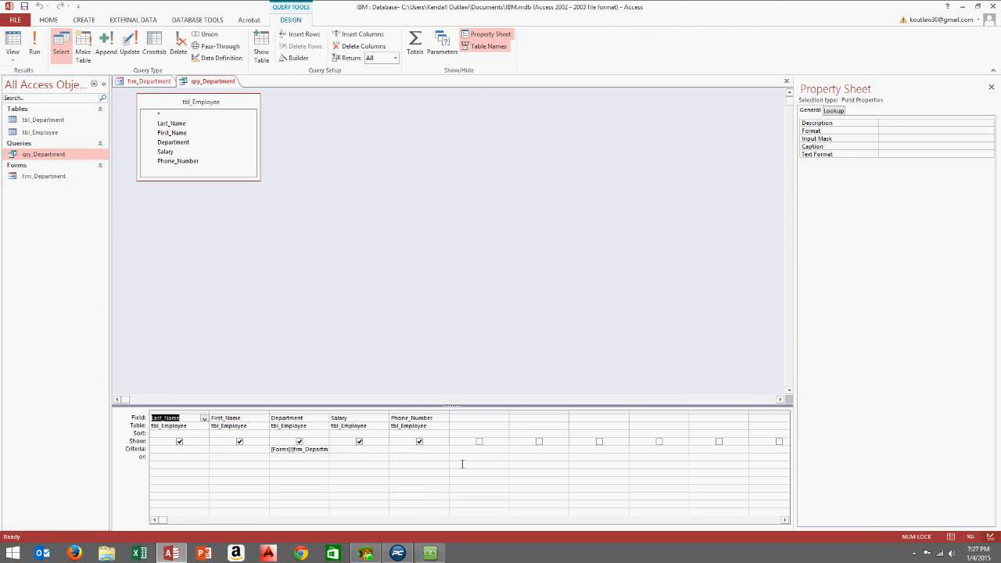
{"action": "left_click", "coordinate": [334, 417]}
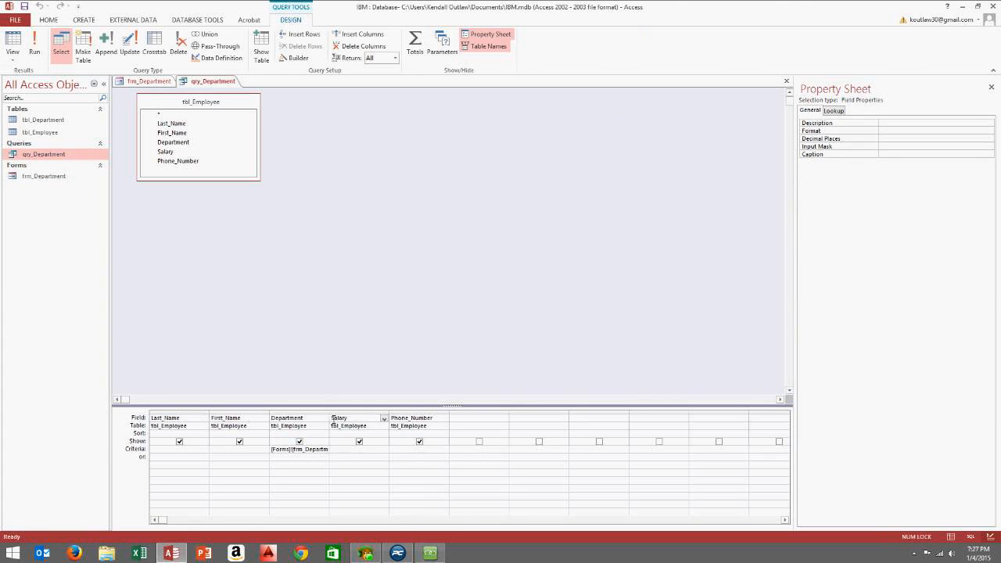
{"action": "left_click_drag", "start_coordinate": [332, 418], "coordinate": [442, 418]}
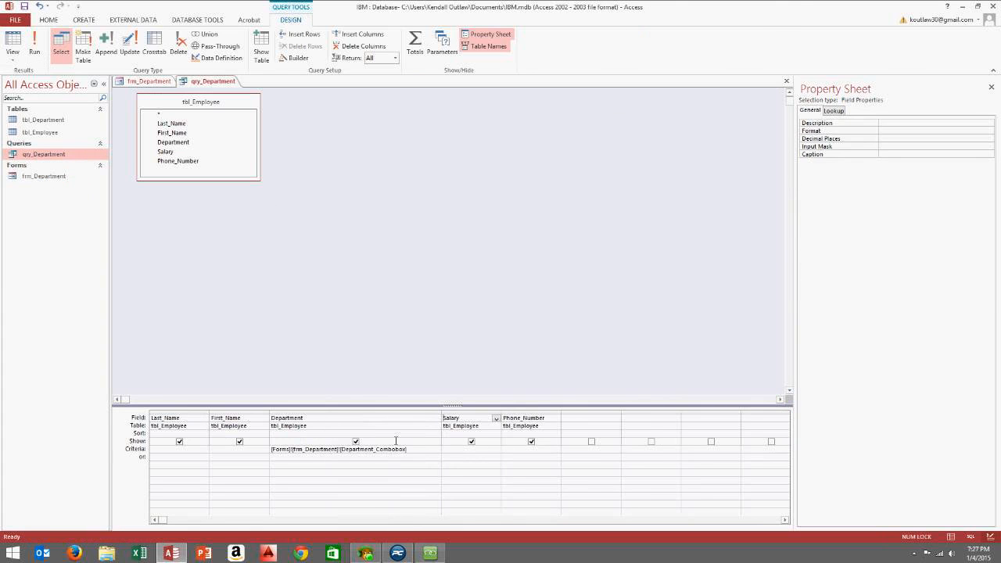
Change the Department criteria to reference Department_Listbox and clear the stray leftover text
{"action": "left_click", "coordinate": [398, 450]}
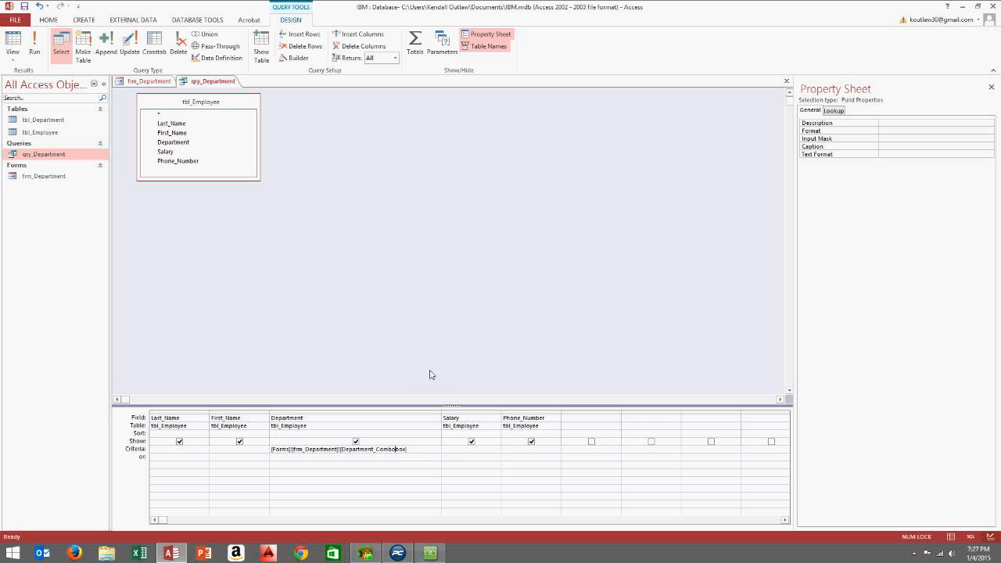
{"action": "key", "text": "BackSpace"}
{"action": "key", "text": "BackSpace"}
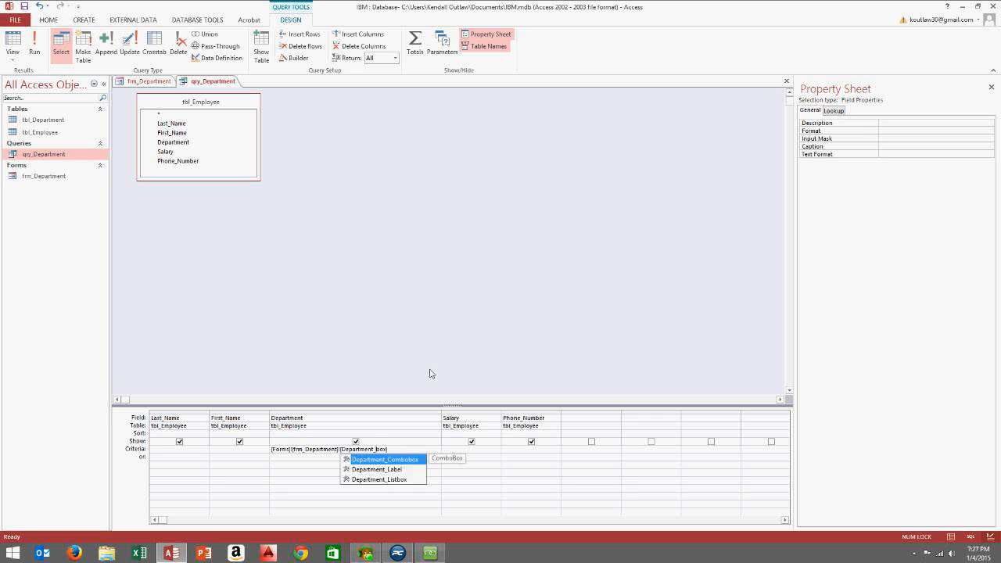
{"action": "type", "text": "List"}
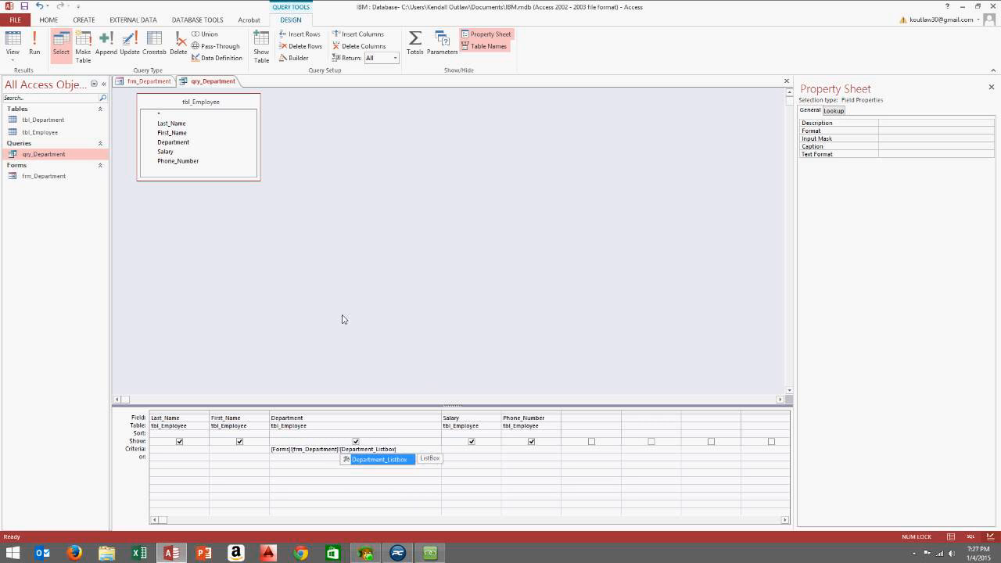
{"action": "double_click", "coordinate": [373, 462]}
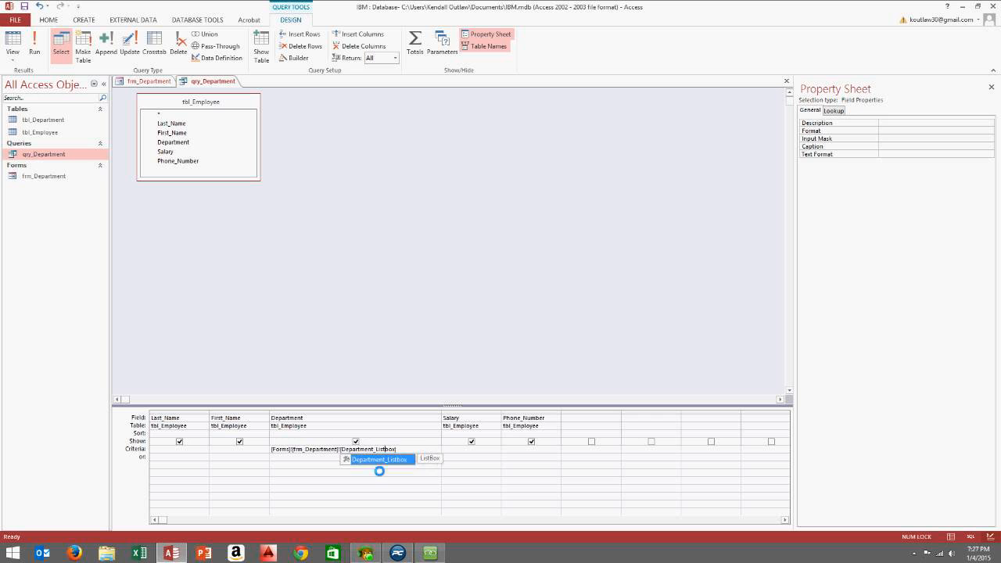
{"action": "left_click", "coordinate": [422, 446]}
{"action": "left_click", "coordinate": [509, 309]}
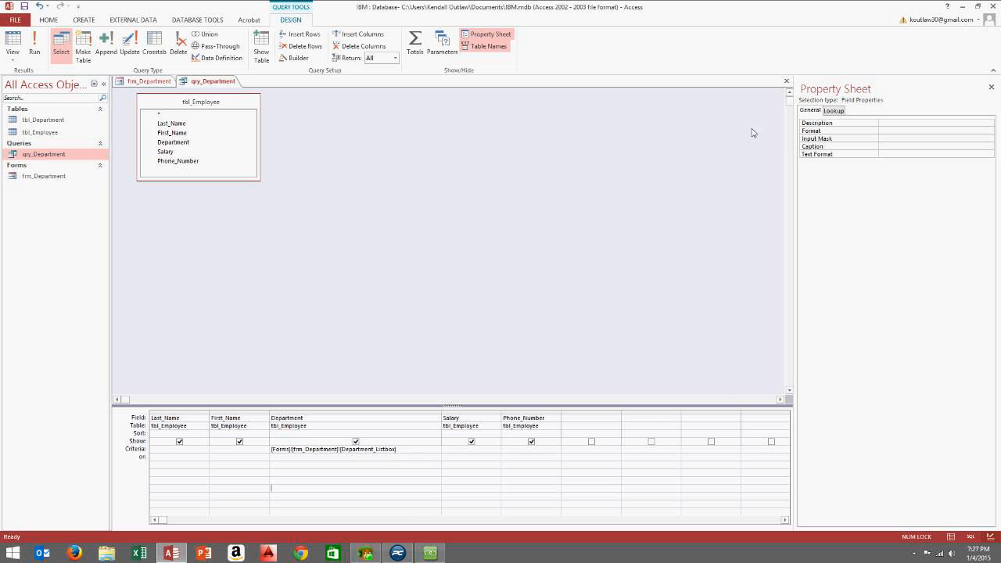
Save and close qry_Department, then make Department_Listbox shorter
{"action": "left_click", "coordinate": [787, 80]}
{"action": "left_click", "coordinate": [462, 306]}
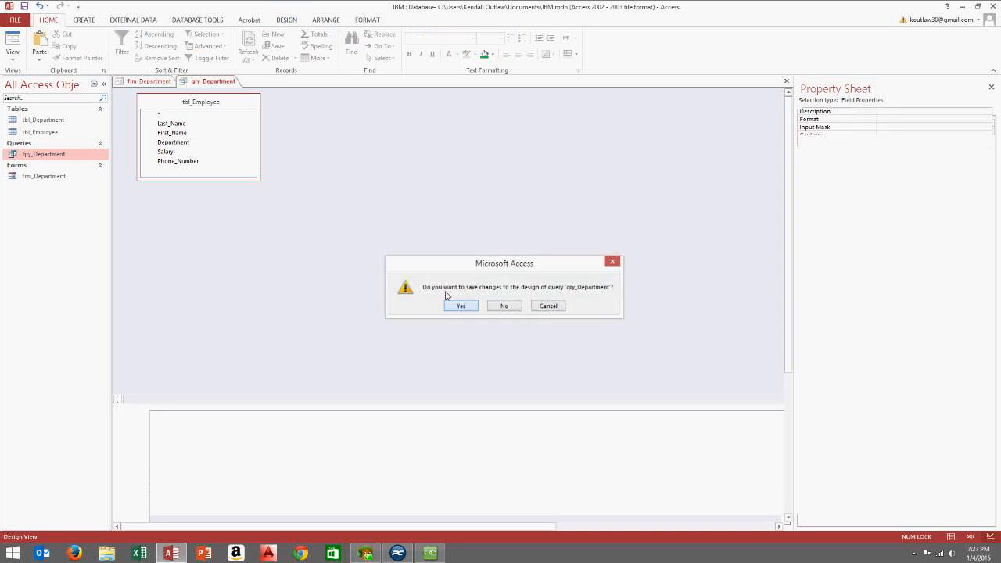
{"action": "left_click", "coordinate": [509, 191]}
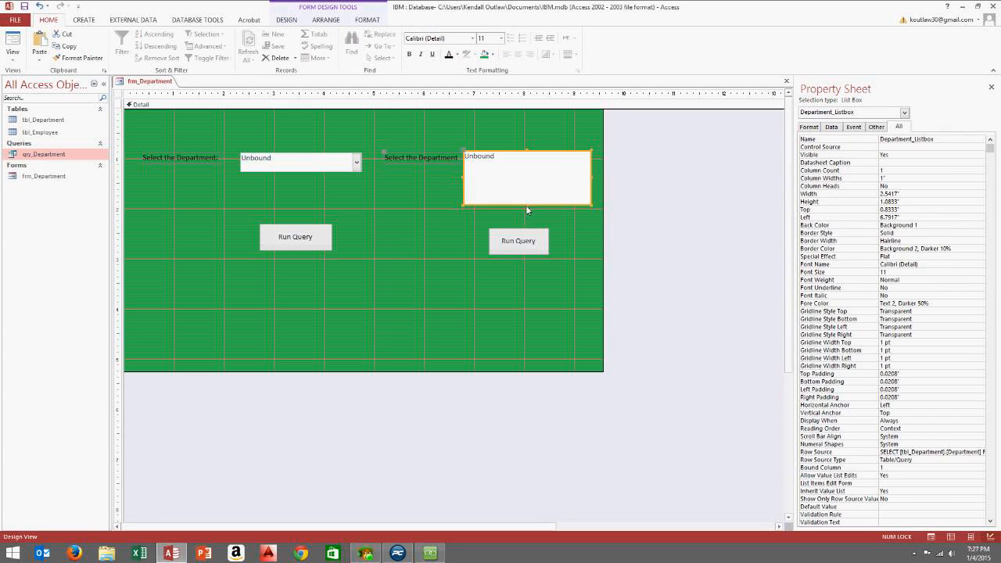
{"action": "left_click_drag", "start_coordinate": [526, 205], "coordinate": [534, 193]}
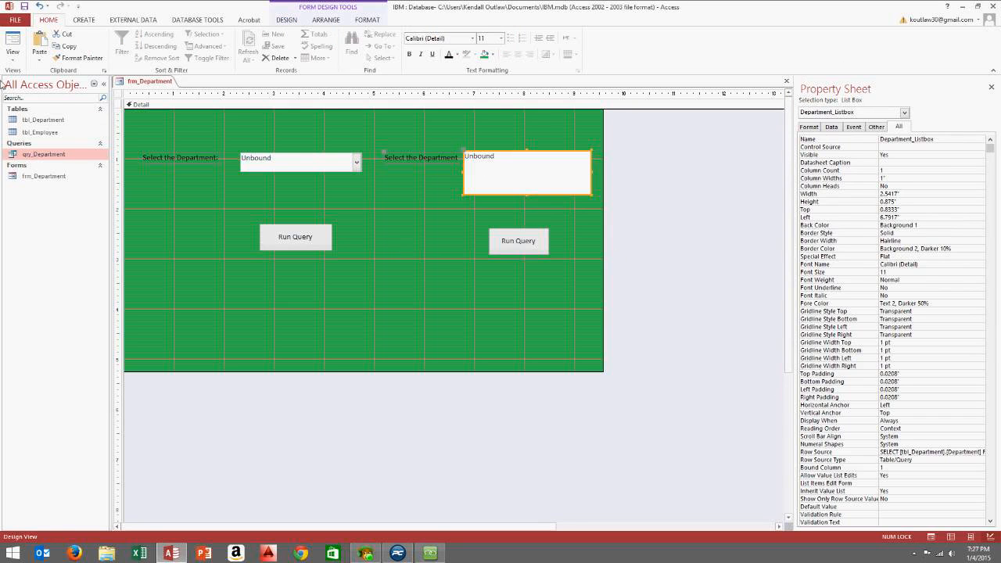
In Form View, select Accounting in the list box and run the query
{"action": "left_click", "coordinate": [12, 59]}
{"action": "left_click", "coordinate": [19, 74]}
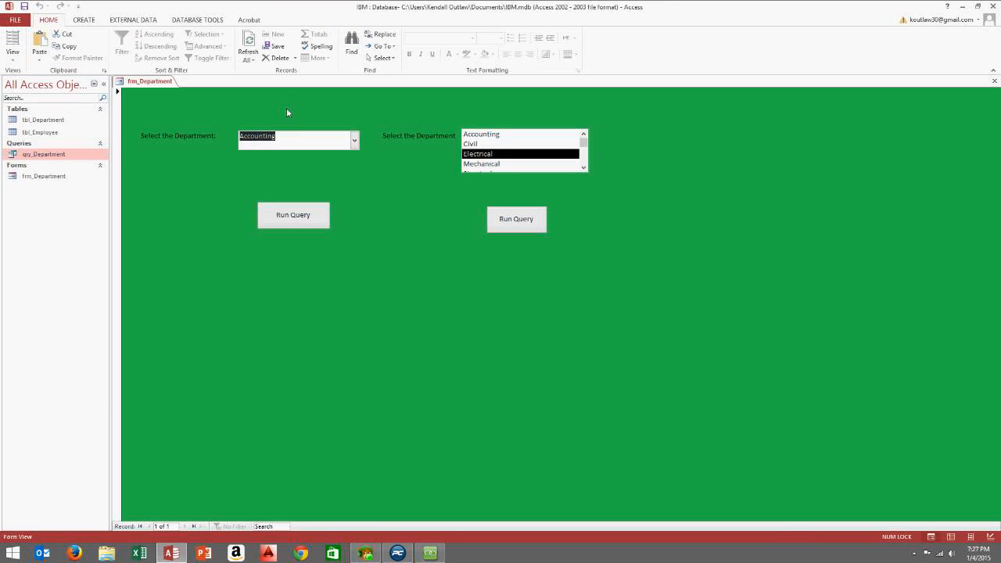
{"action": "left_click", "coordinate": [523, 137]}
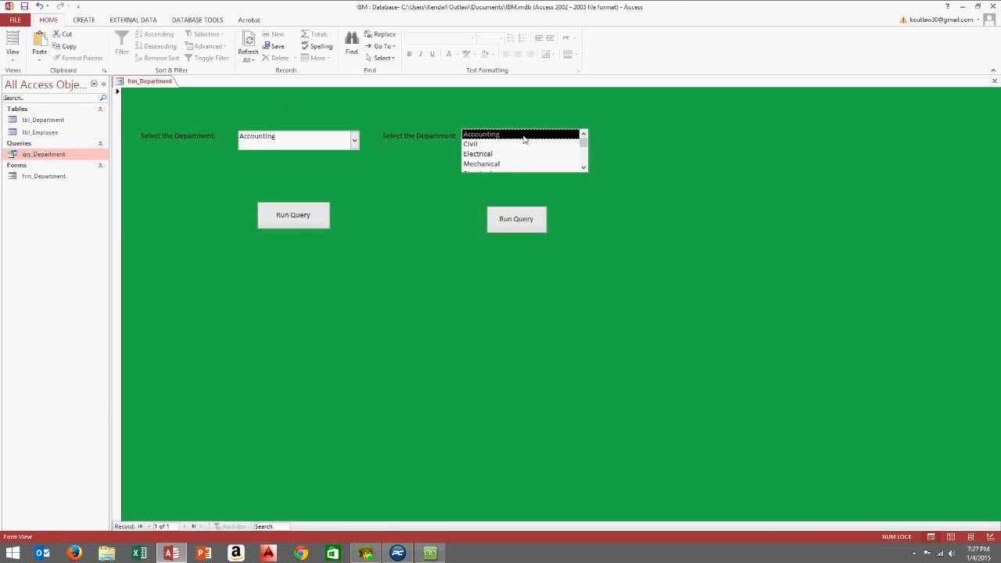
{"action": "left_click", "coordinate": [583, 164]}
{"action": "left_click", "coordinate": [584, 135]}
{"action": "left_click", "coordinate": [583, 167]}
{"action": "left_click", "coordinate": [583, 135]}
{"action": "left_click", "coordinate": [507, 145]}
{"action": "left_click", "coordinate": [508, 140]}
{"action": "left_click", "coordinate": [517, 221]}
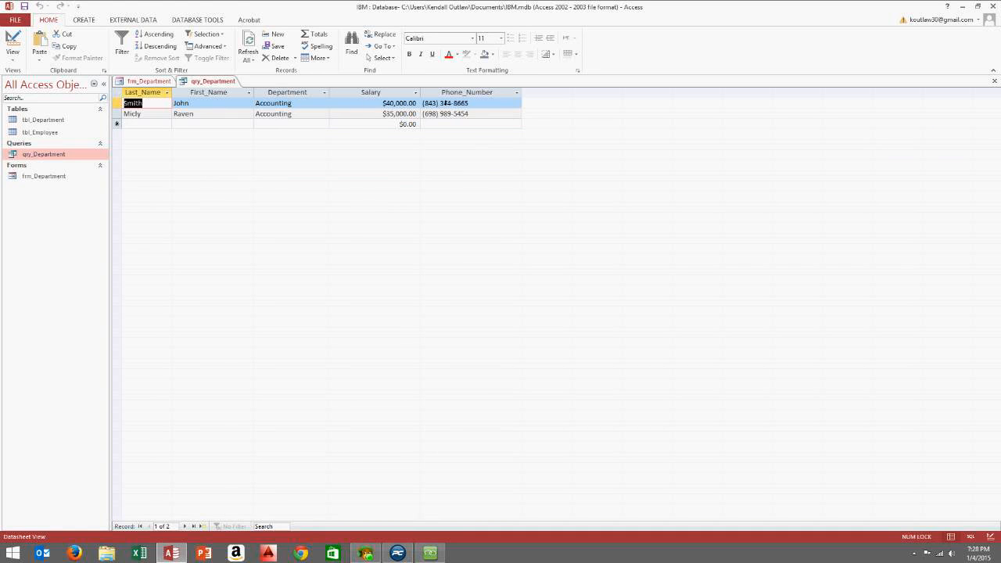
Close the results, run the query for Civil, and return the form to Design View
{"action": "left_click", "coordinate": [994, 80]}
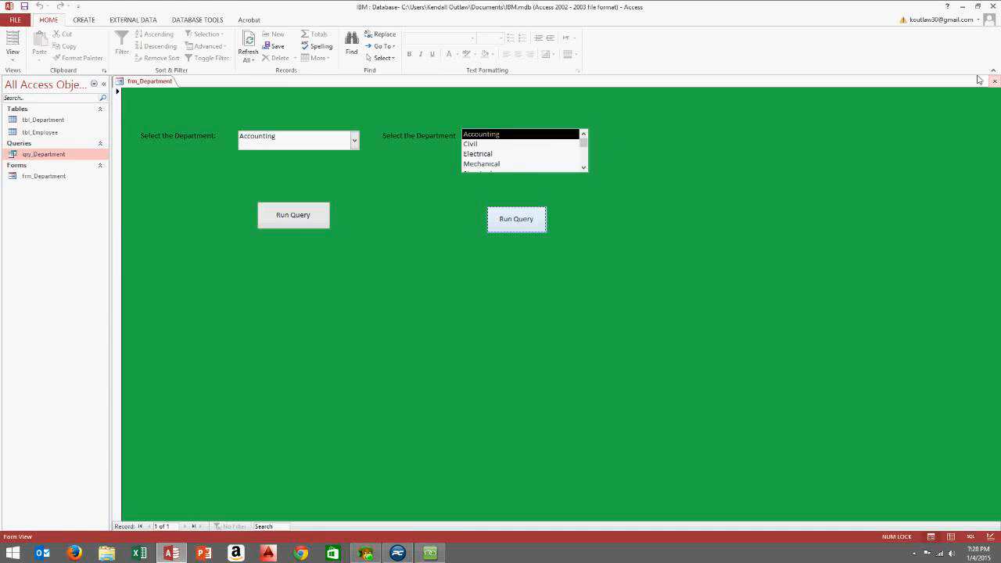
{"action": "left_click", "coordinate": [522, 145]}
{"action": "left_click", "coordinate": [516, 219]}
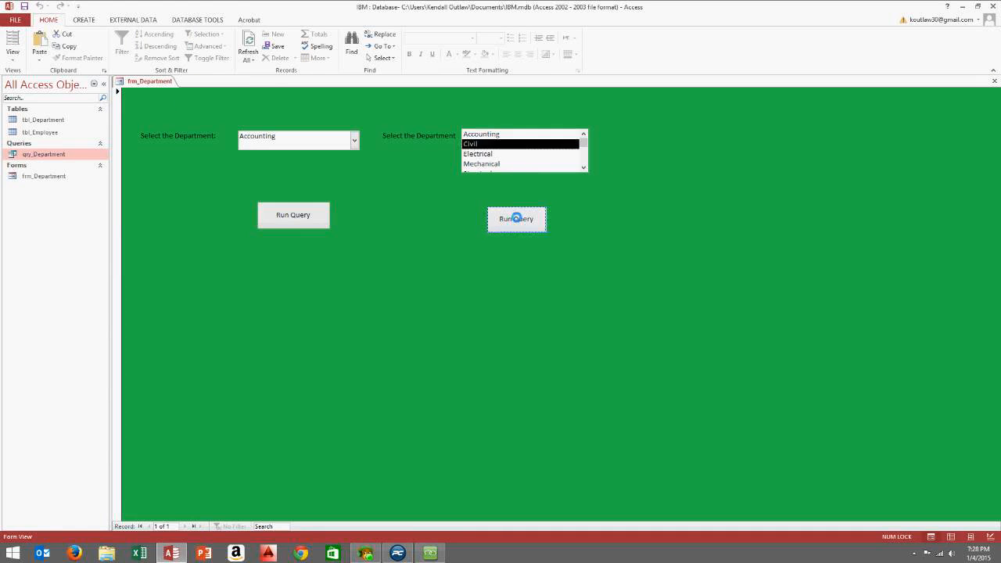
{"action": "left_click", "coordinate": [995, 81]}
{"action": "right_click", "coordinate": [628, 127]}
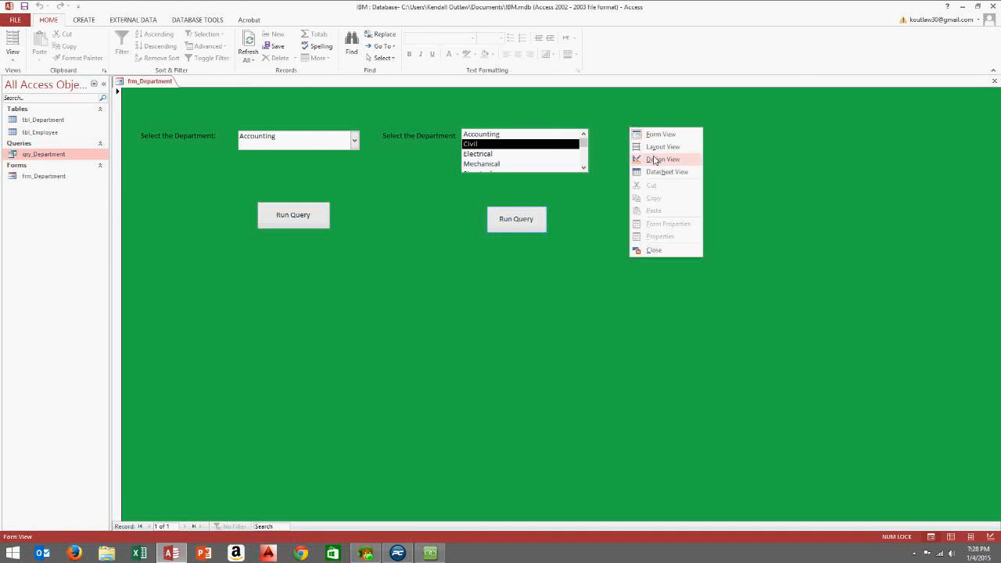
{"action": "left_click", "coordinate": [652, 159]}
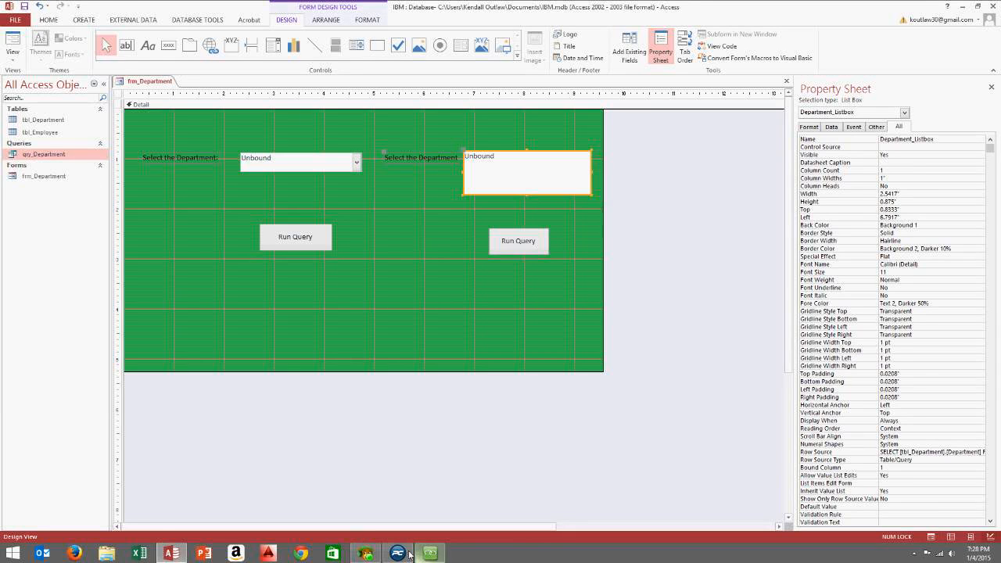
Drag the left Run Query button up just under the department combo box
{"action": "left_click", "coordinate": [433, 552]}
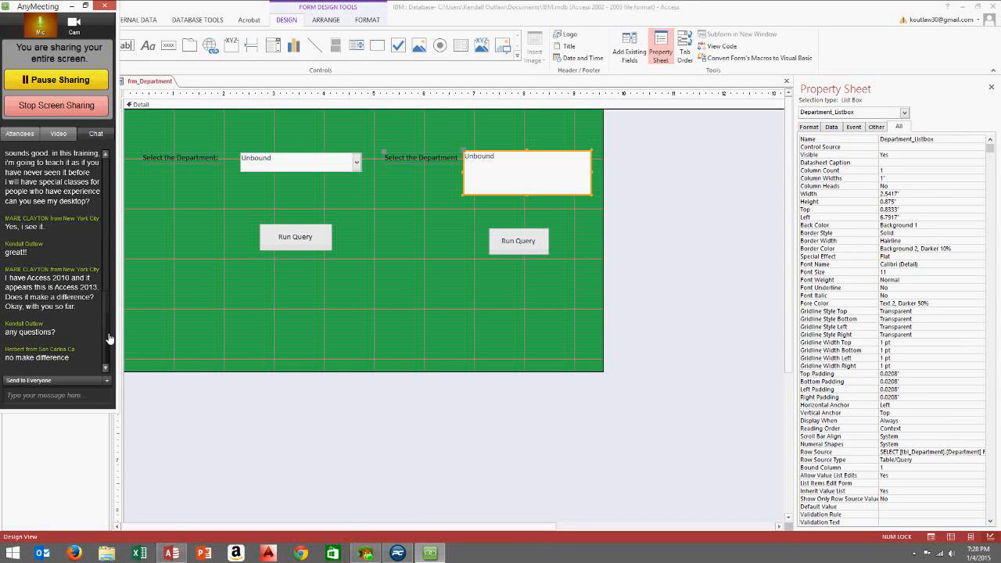
{"action": "left_click", "coordinate": [54, 402]}
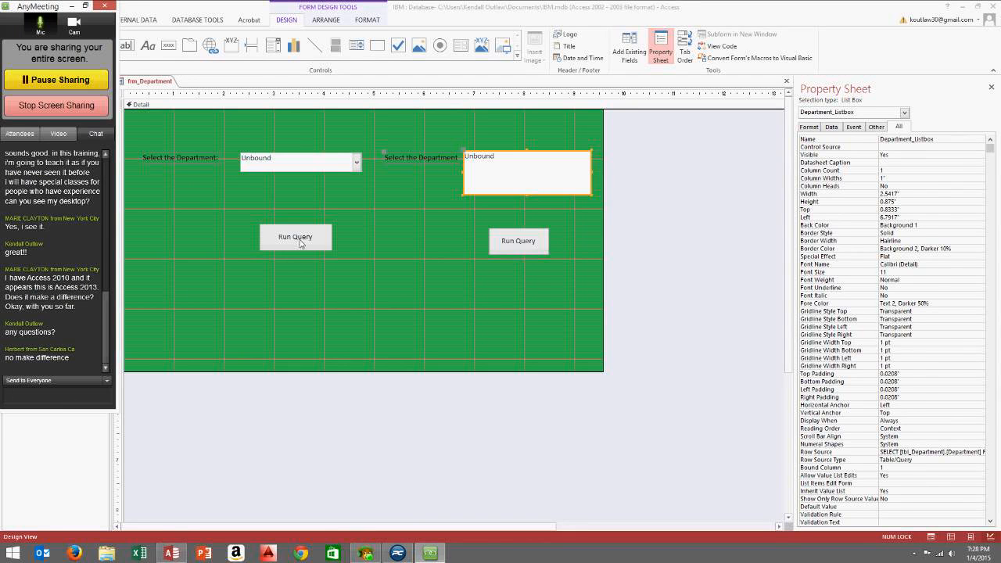
{"action": "left_click_drag", "start_coordinate": [301, 243], "coordinate": [305, 214]}
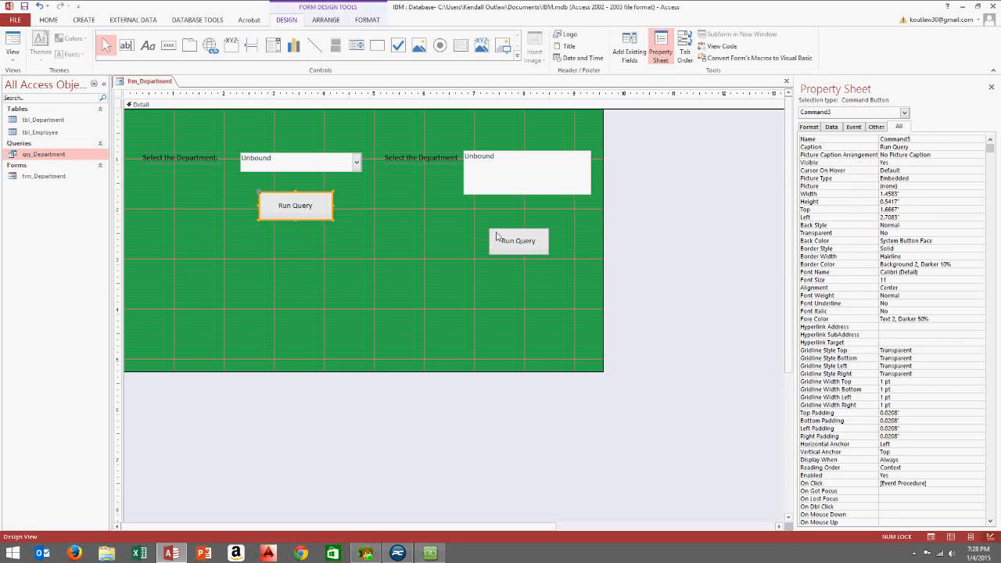
{"action": "left_click", "coordinate": [563, 279]}
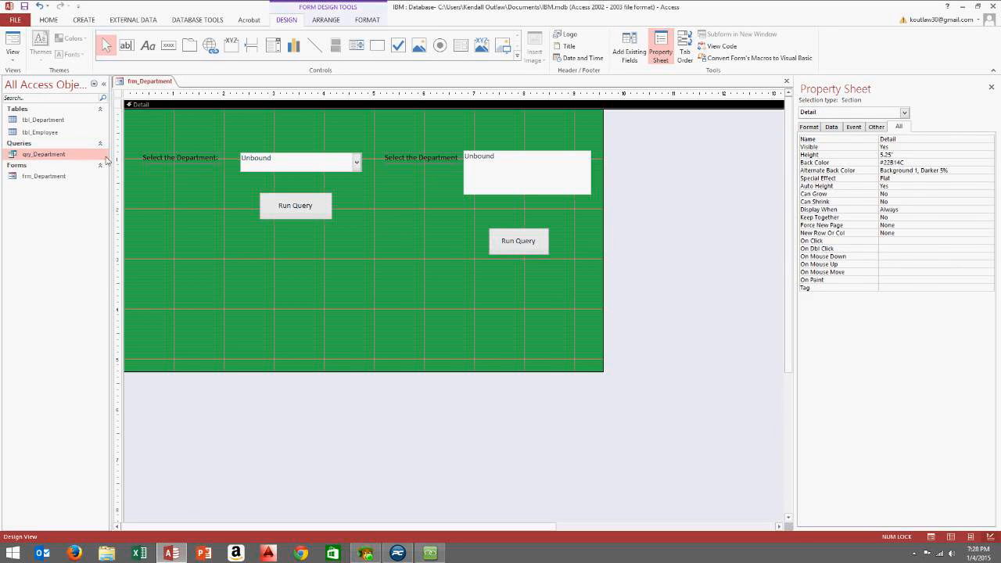
Switch qry_Department's Department criteria from Department_Listbox back to Department_Combobox and save the query
{"action": "right_click", "coordinate": [51, 154]}
{"action": "left_click", "coordinate": [88, 183]}
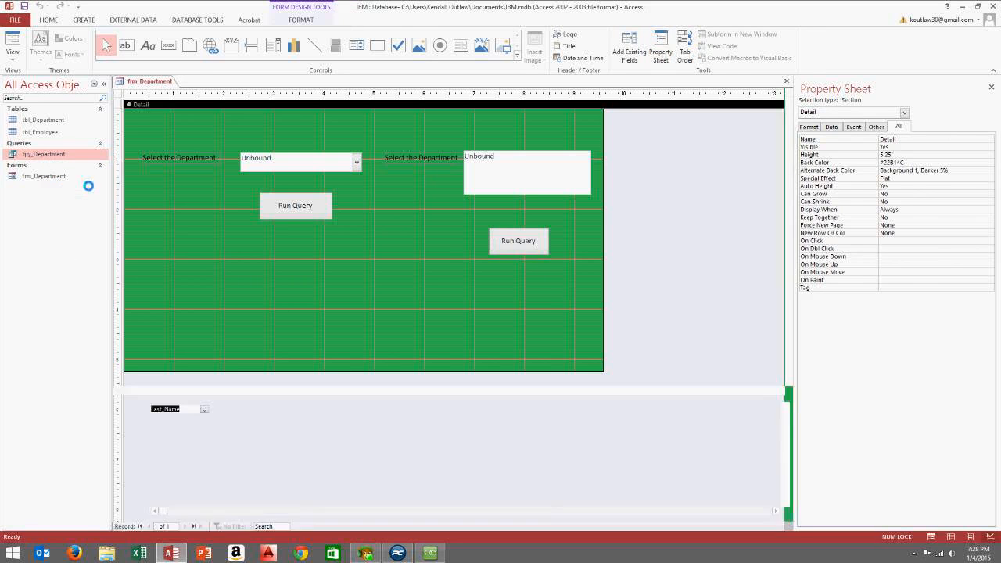
{"action": "left_click", "coordinate": [335, 405]}
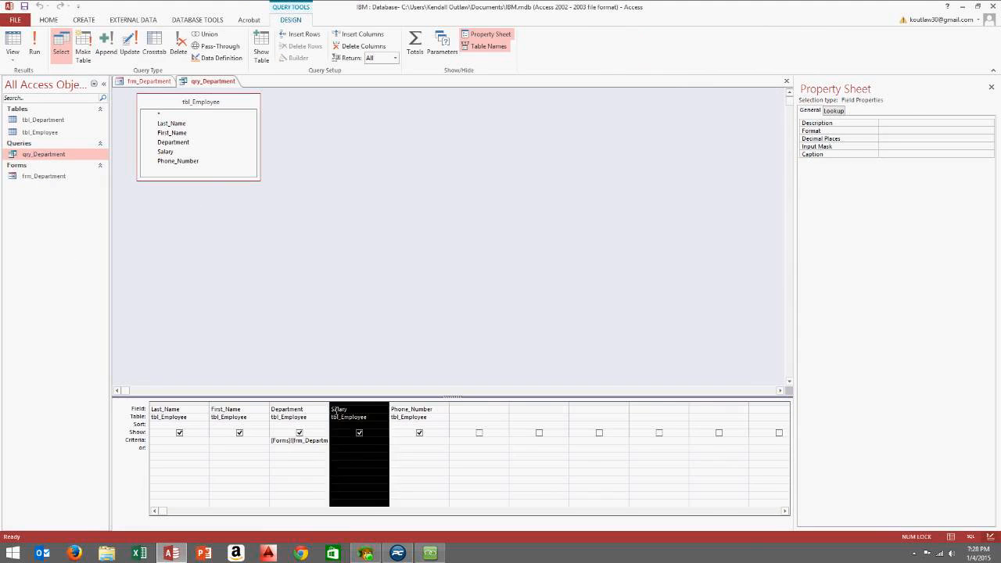
{"action": "left_click_drag", "start_coordinate": [330, 408], "coordinate": [341, 442]}
{"action": "double_click", "coordinate": [400, 406]}
{"action": "key", "text": "BackSpace"}
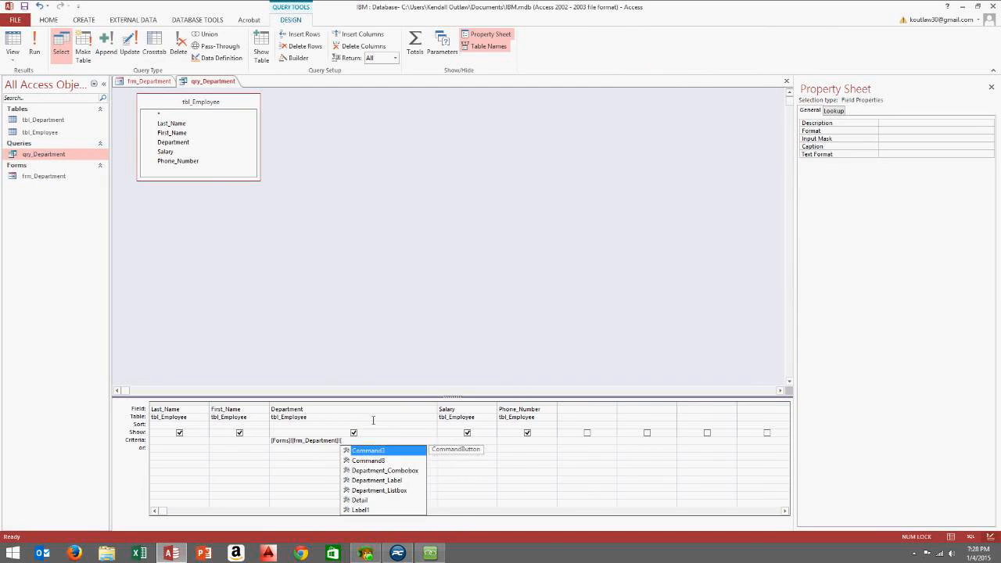
{"action": "double_click", "coordinate": [379, 471]}
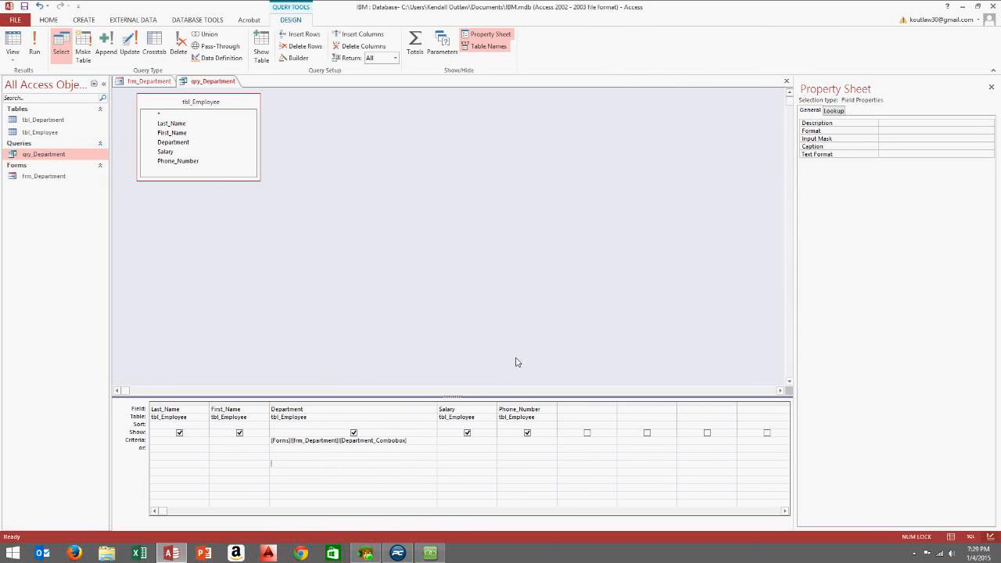
{"action": "left_click", "coordinate": [787, 84]}
{"action": "left_click", "coordinate": [460, 307]}
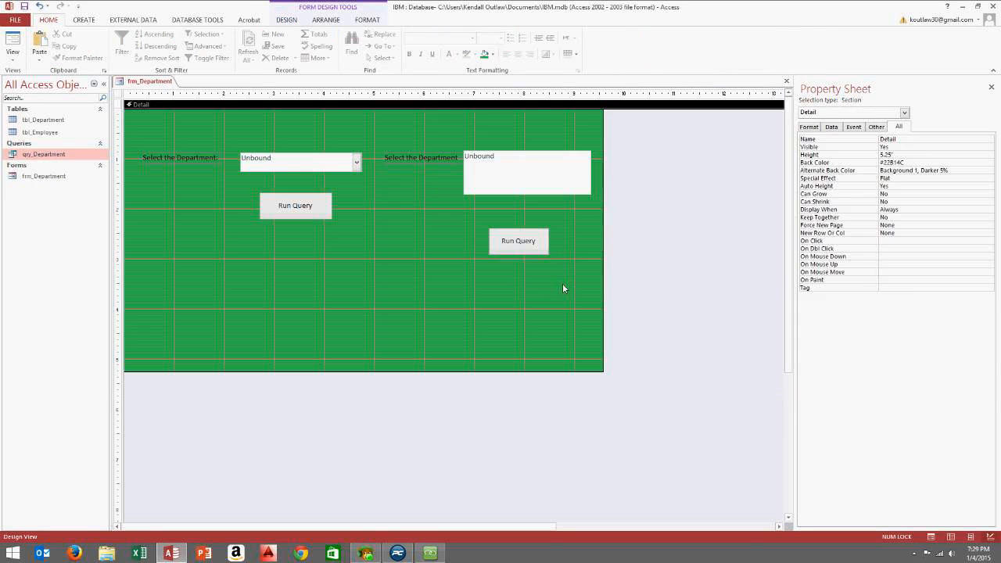
Delete the list box, its label and second Run Query button, and narrow the form to 5.5 inches
{"action": "left_click_drag", "start_coordinate": [563, 288], "coordinate": [397, 147]}
{"action": "key", "text": "Delete"}
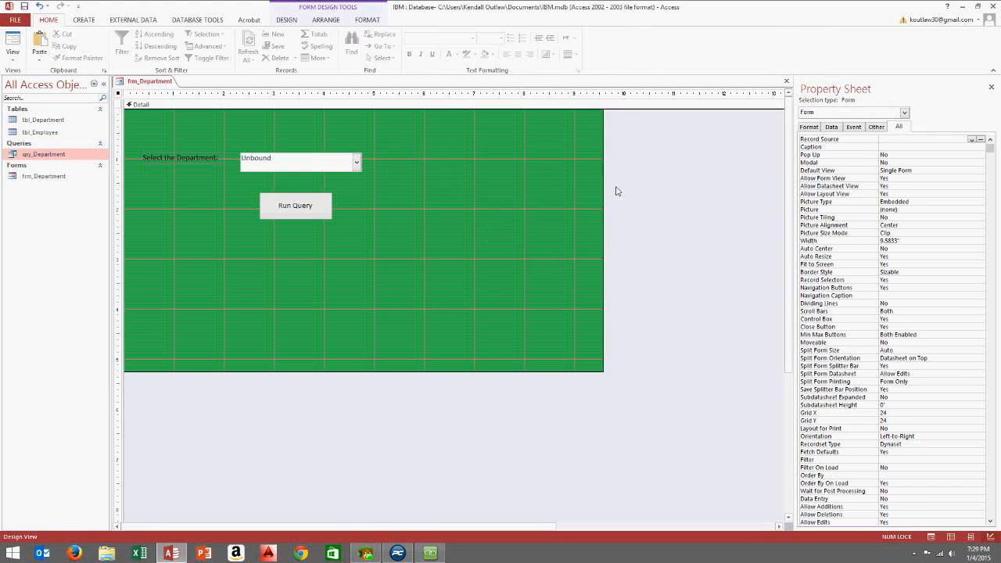
{"action": "left_click_drag", "start_coordinate": [608, 178], "coordinate": [398, 165]}
{"action": "left_click_drag", "start_coordinate": [324, 375], "coordinate": [346, 276]}
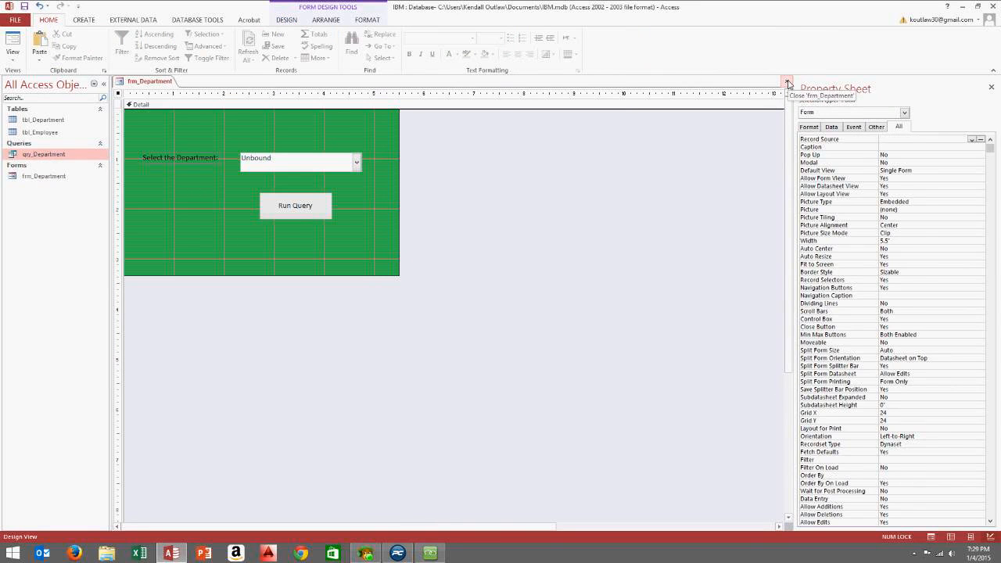
Save and close frm_Department
{"action": "left_click", "coordinate": [789, 83]}
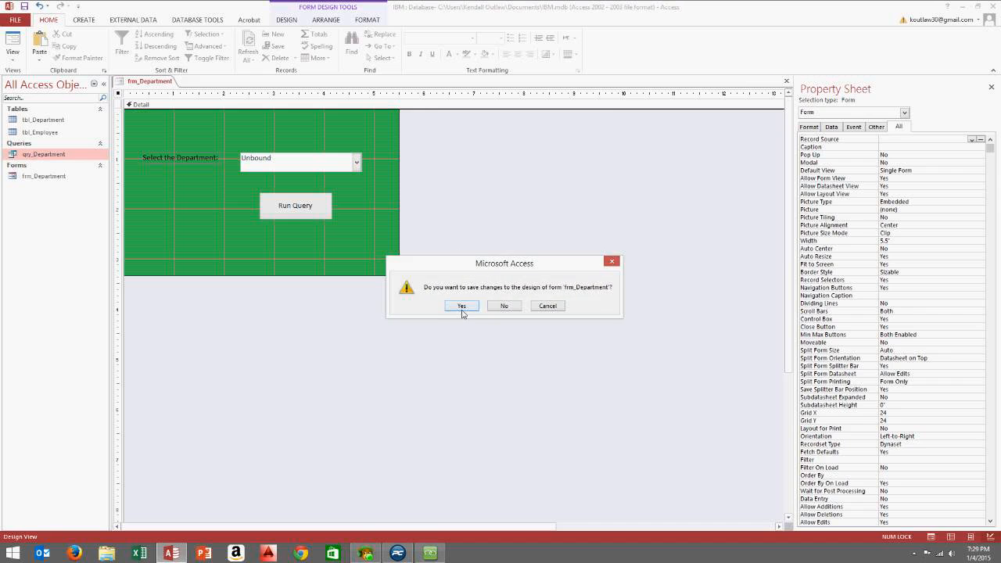
{"action": "left_click", "coordinate": [462, 307]}
{"action": "left_click", "coordinate": [85, 20]}
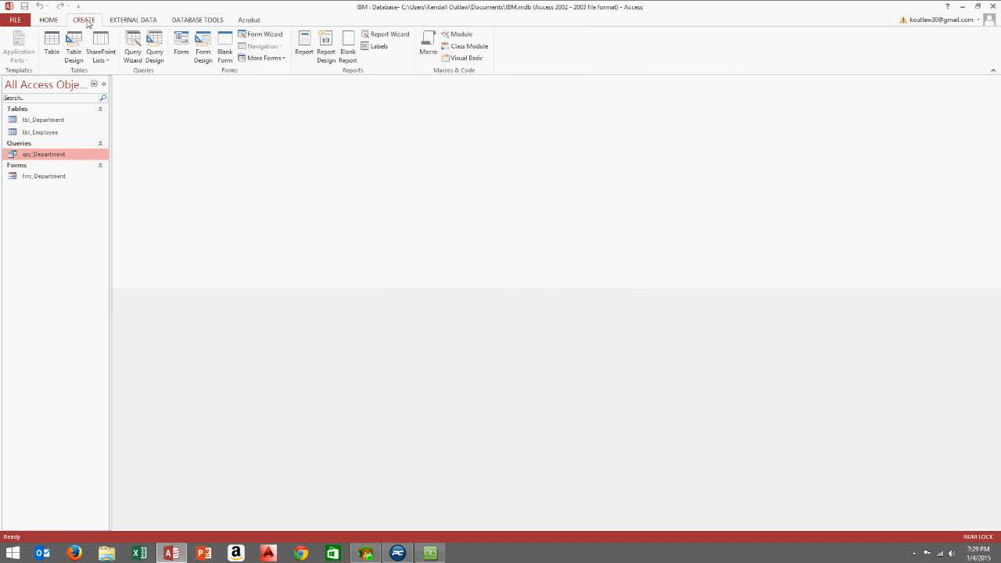
Create a blank Design View form with a green Detail background and begin a title label
{"action": "left_click", "coordinate": [203, 53]}
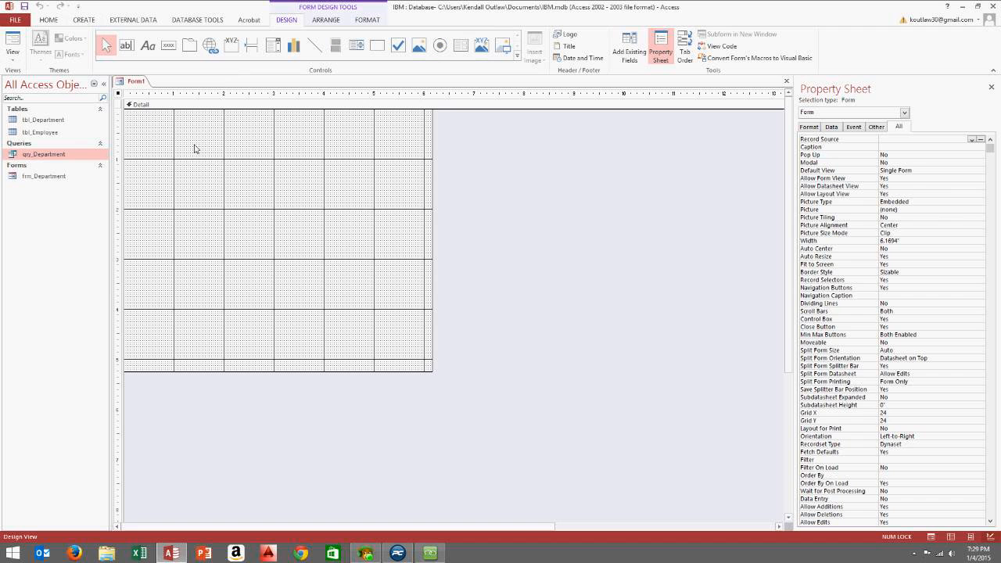
{"action": "right_click", "coordinate": [255, 167]}
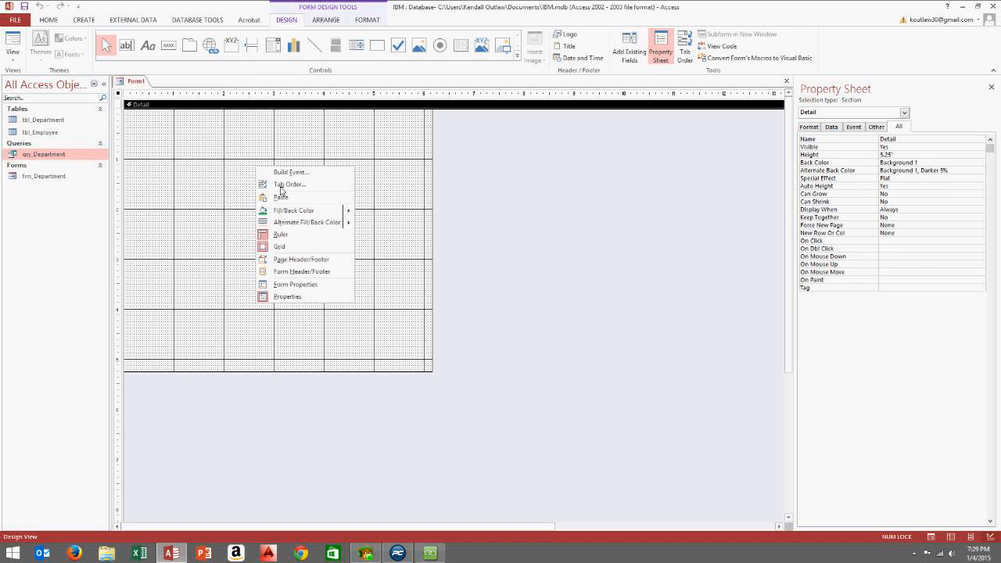
{"action": "mouse_move", "coordinate": [301, 211]}
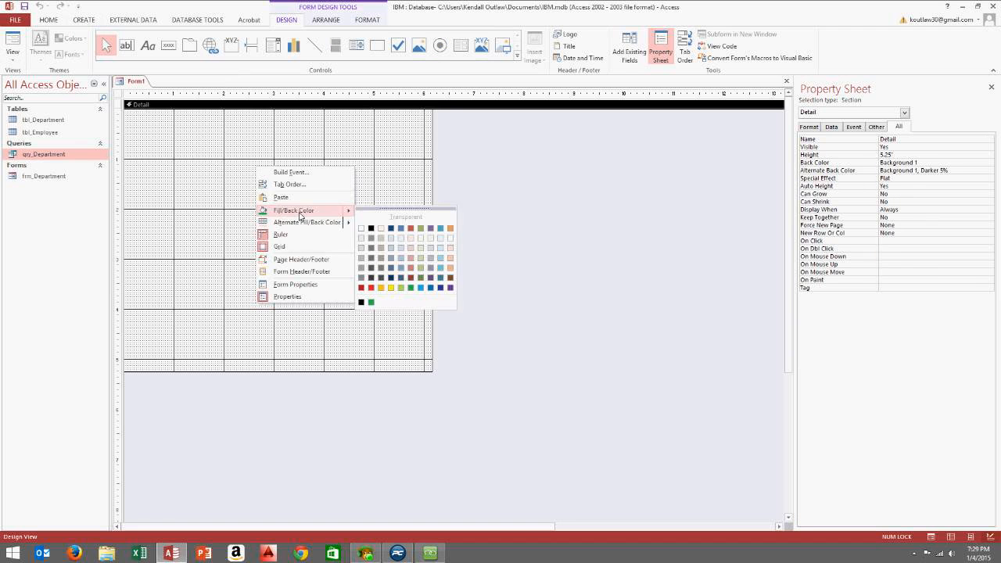
{"action": "left_click", "coordinate": [370, 302]}
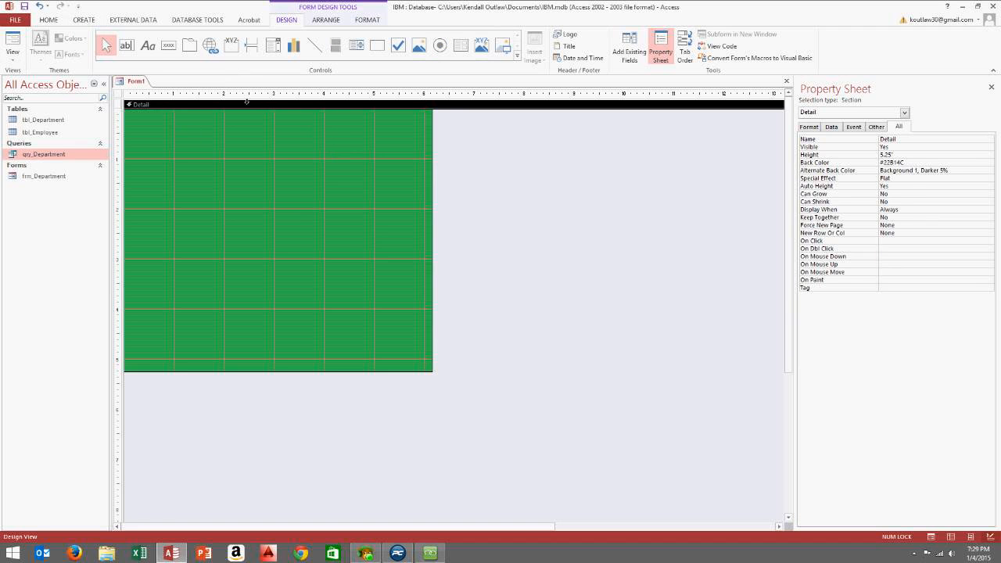
{"action": "left_click", "coordinate": [147, 48]}
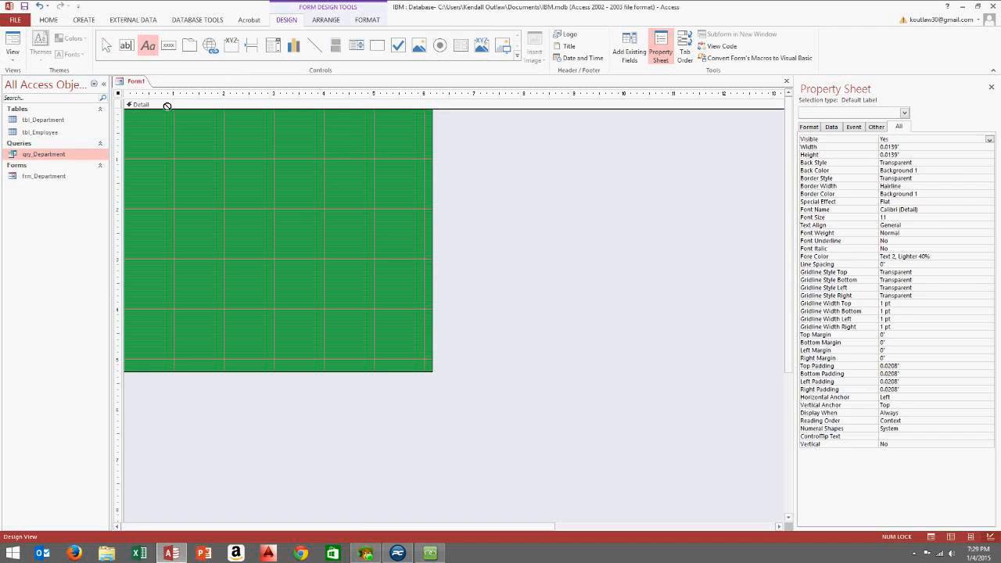
{"action": "left_click", "coordinate": [181, 132]}
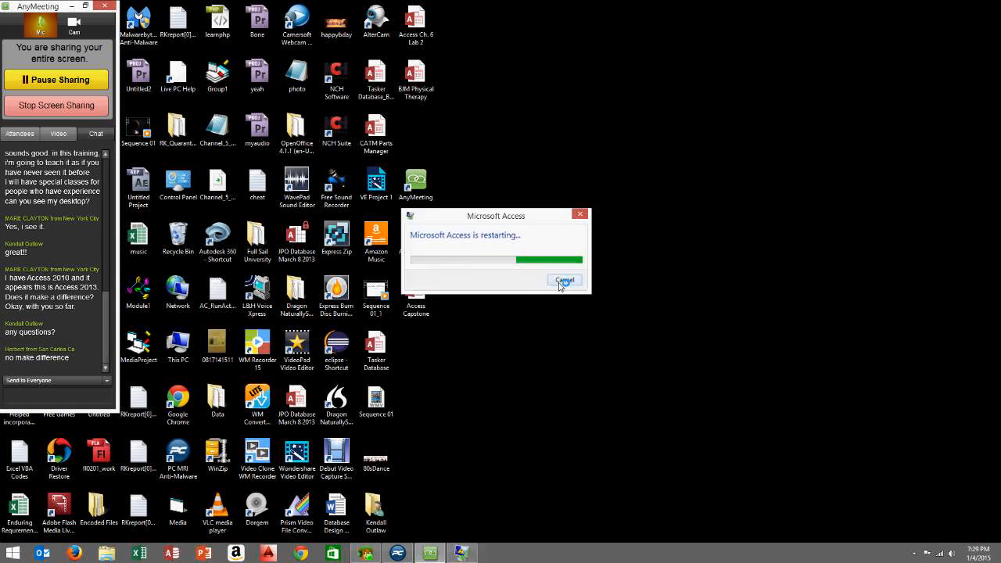
Dismiss the restart dialog, enable the database's content and maximize the Access window
{"action": "left_click", "coordinate": [560, 280]}
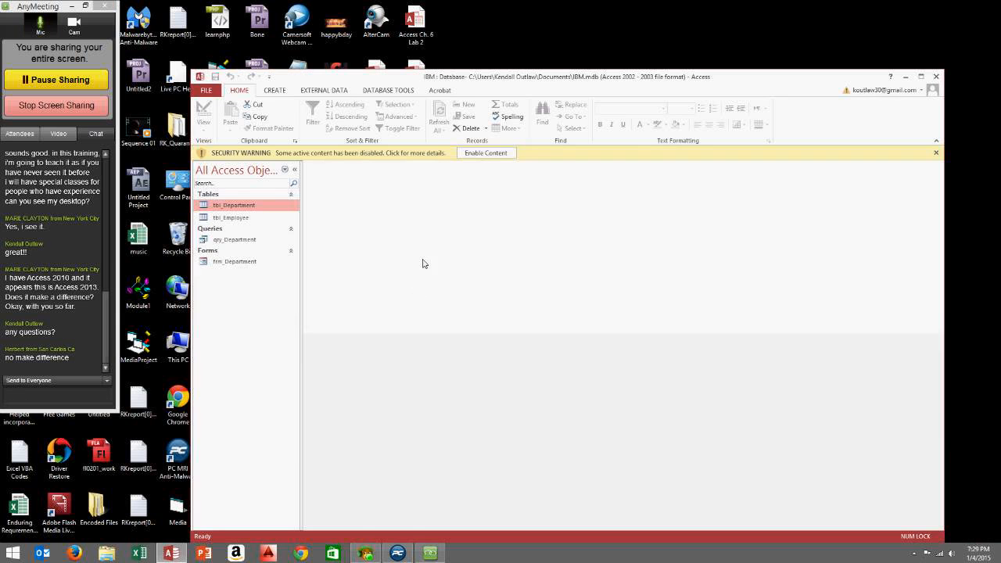
{"action": "left_click", "coordinate": [473, 153]}
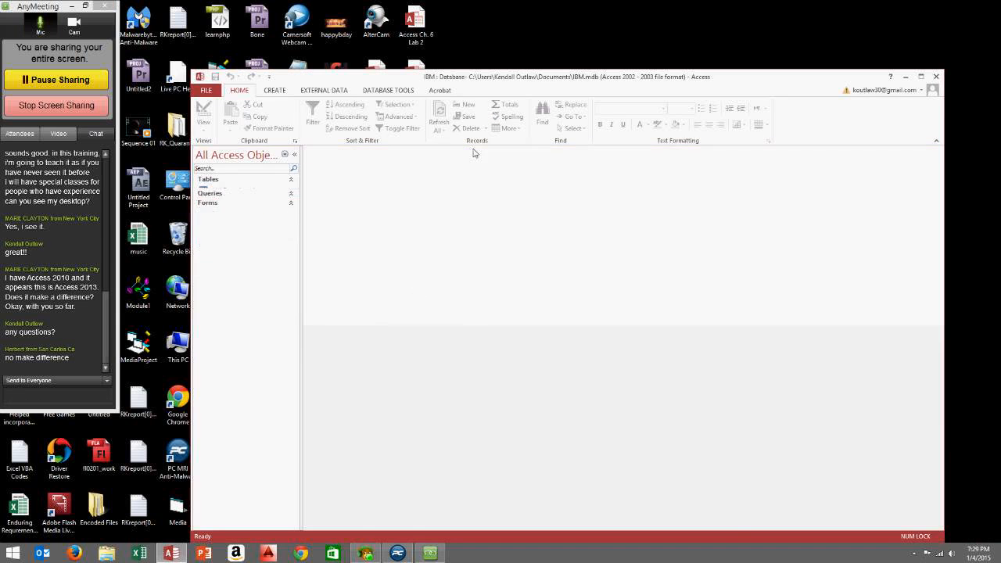
{"action": "left_click", "coordinate": [920, 76]}
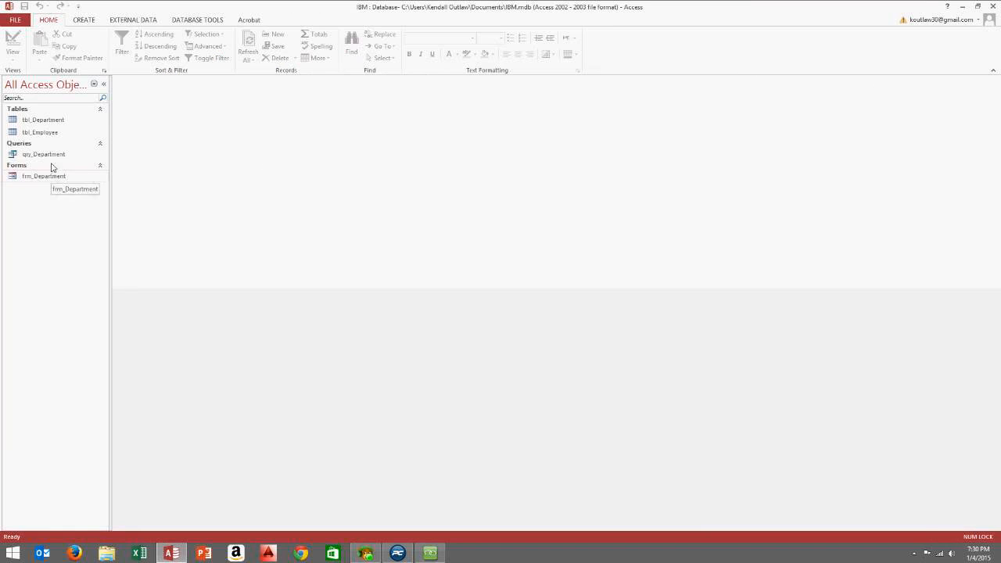
Start a new blank form in Design View and bring up the Detail section's shortcut menu
{"action": "left_click", "coordinate": [86, 22]}
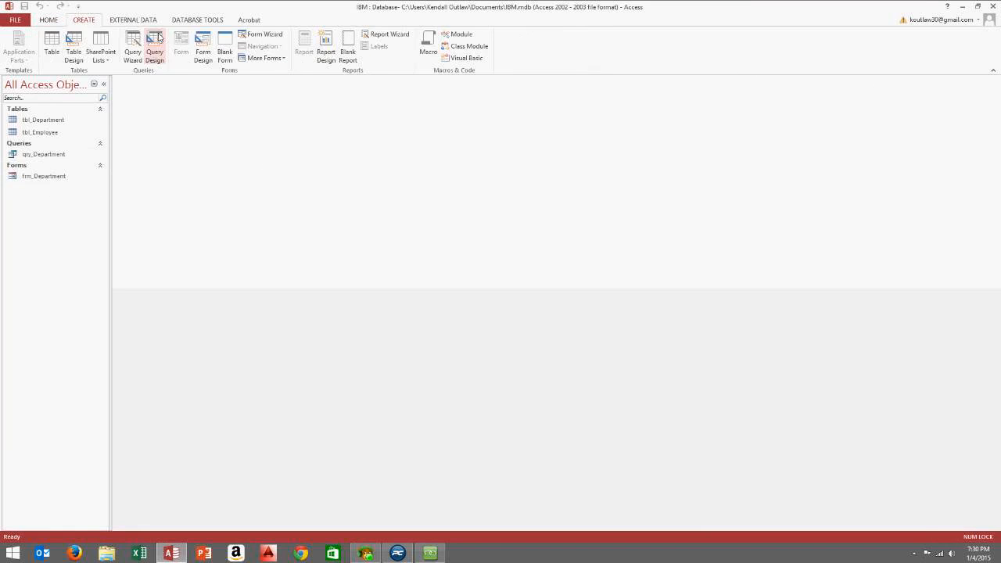
{"action": "left_click", "coordinate": [47, 21]}
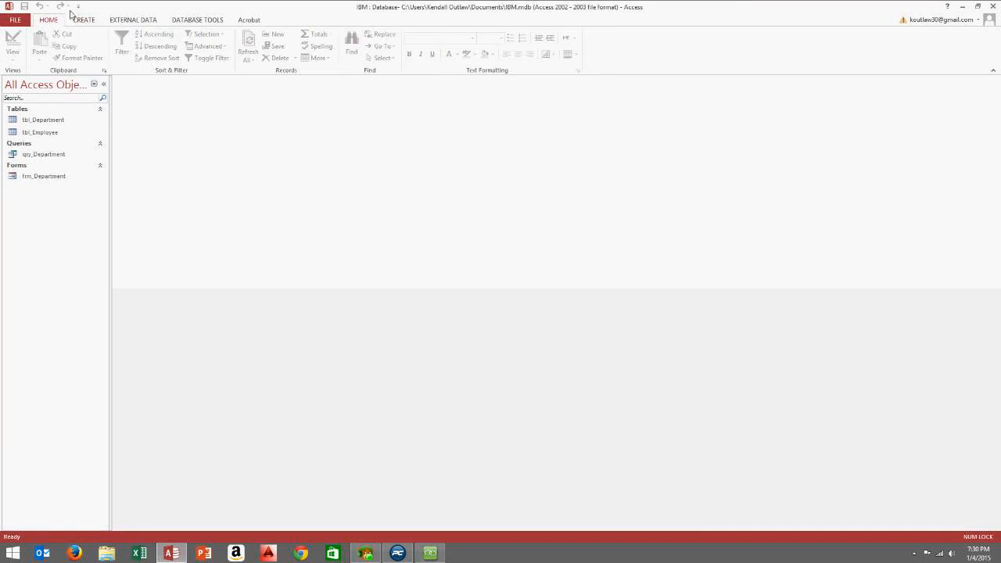
{"action": "left_click", "coordinate": [83, 22]}
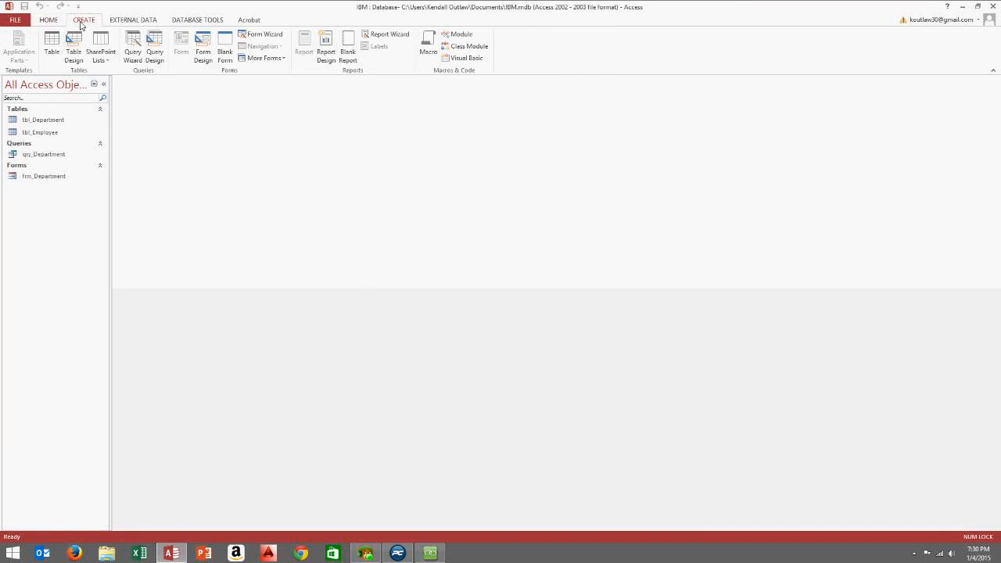
{"action": "left_click", "coordinate": [202, 55]}
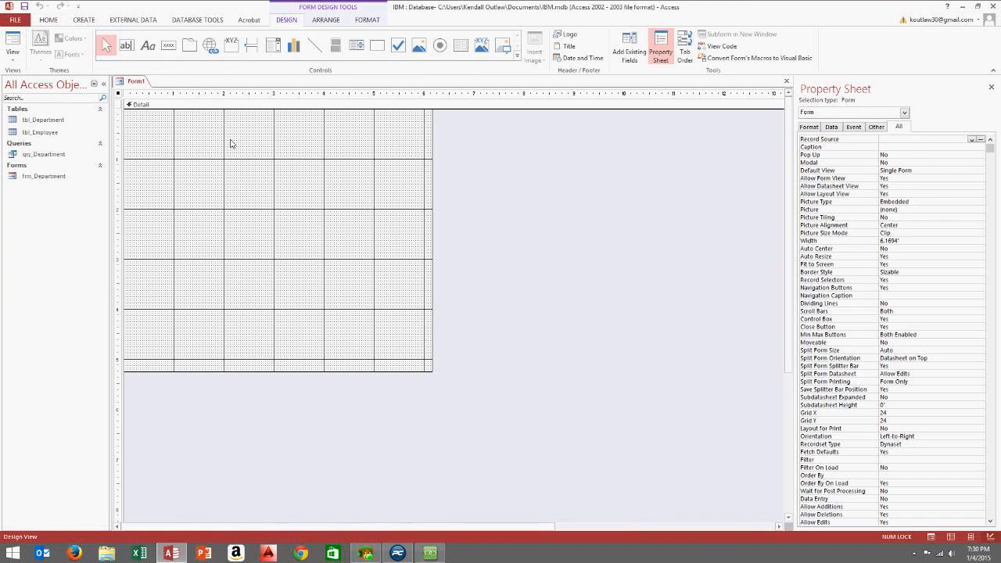
{"action": "right_click", "coordinate": [275, 152]}
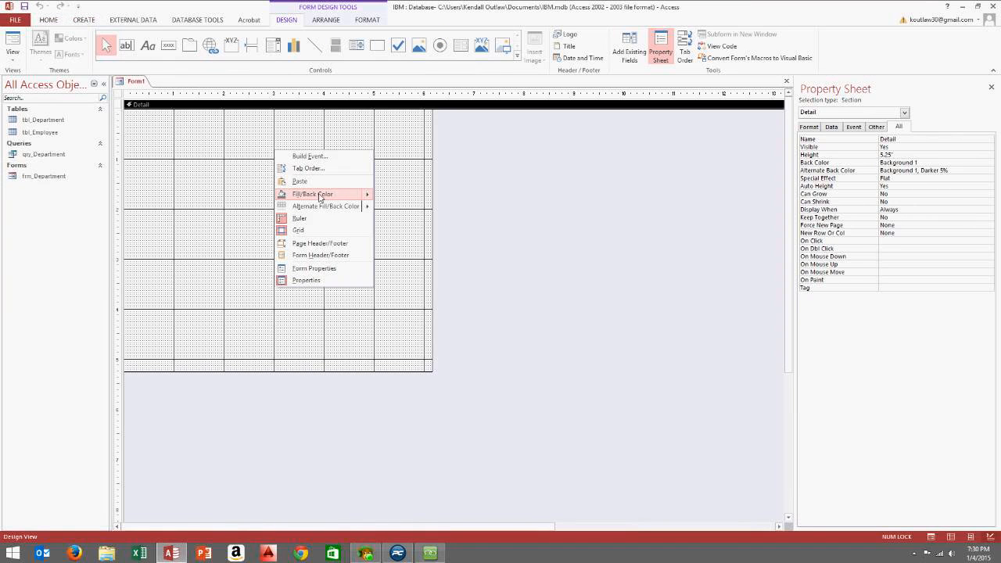
Fill the Detail section with green and add an 'IBM' label near the form's top-left
{"action": "mouse_move", "coordinate": [340, 194]}
{"action": "left_click", "coordinate": [430, 271]}
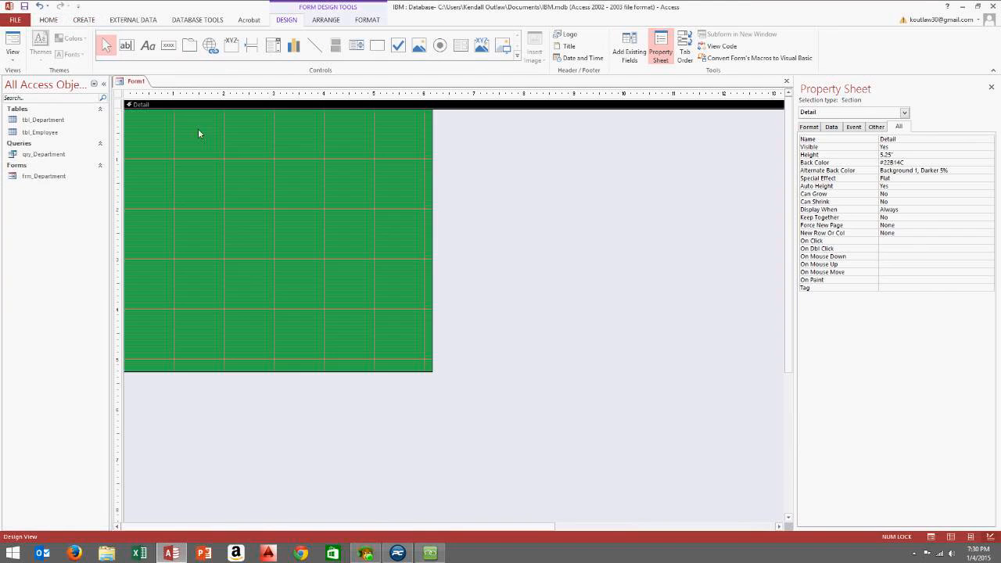
{"action": "left_click", "coordinate": [144, 52]}
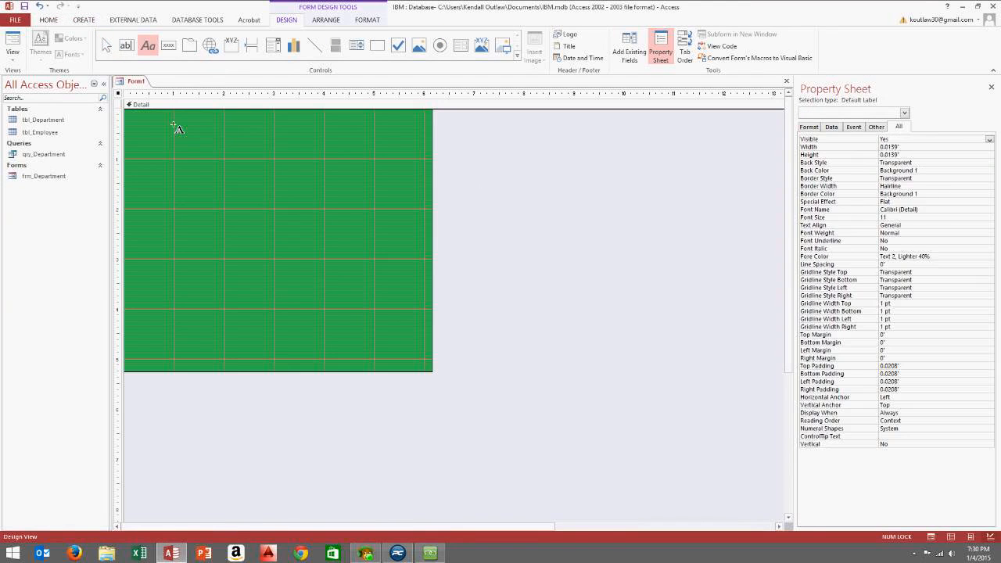
{"action": "left_click_drag", "start_coordinate": [174, 122], "coordinate": [261, 138]}
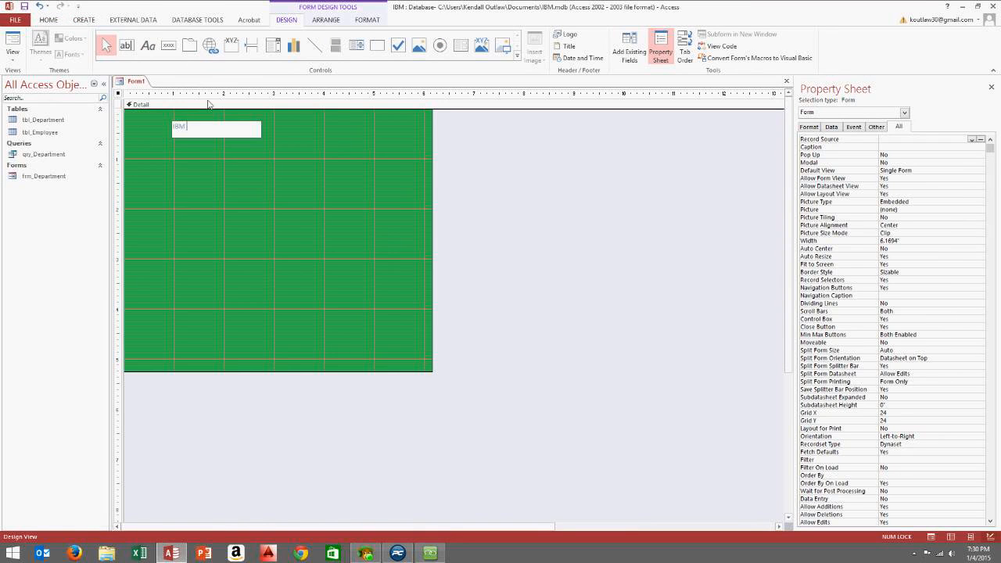
{"action": "left_click", "coordinate": [198, 160]}
Make the IBM label text black at font size 30 and enlarge its box to fit
{"action": "left_click", "coordinate": [200, 129]}
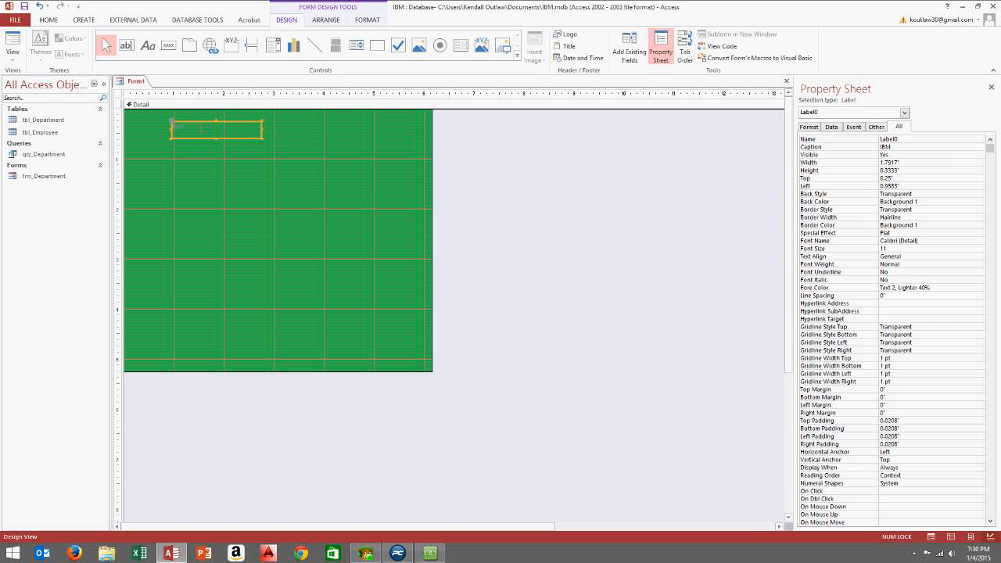
{"action": "right_click", "coordinate": [197, 125]}
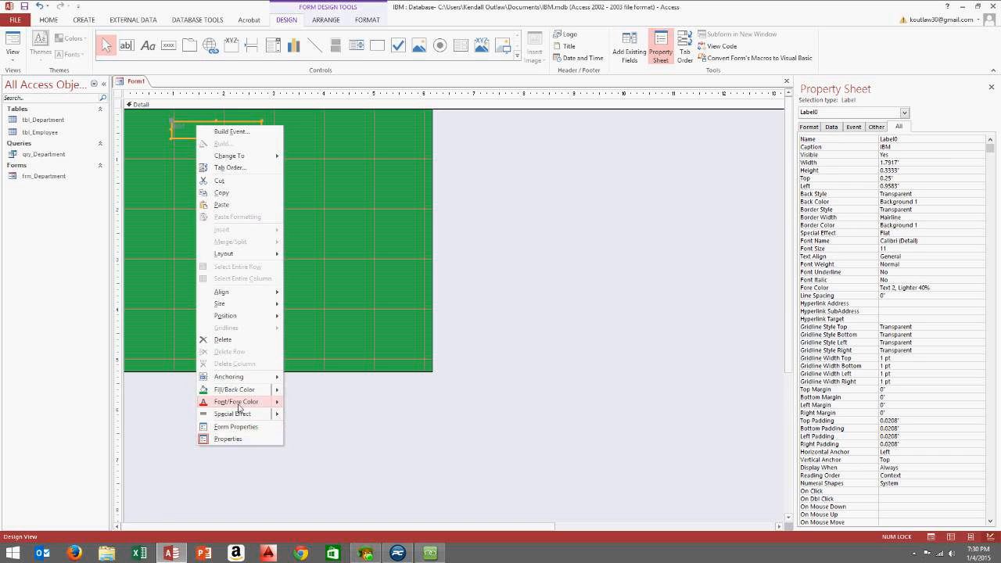
{"action": "mouse_move", "coordinate": [239, 404]}
{"action": "left_click", "coordinate": [301, 408]}
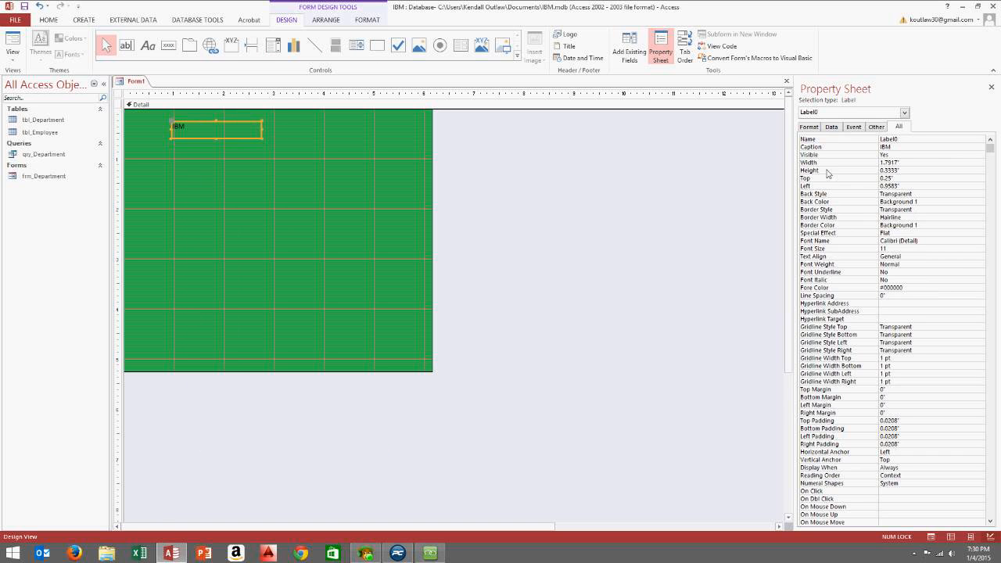
{"action": "left_click", "coordinate": [823, 247]}
{"action": "left_click", "coordinate": [937, 233]}
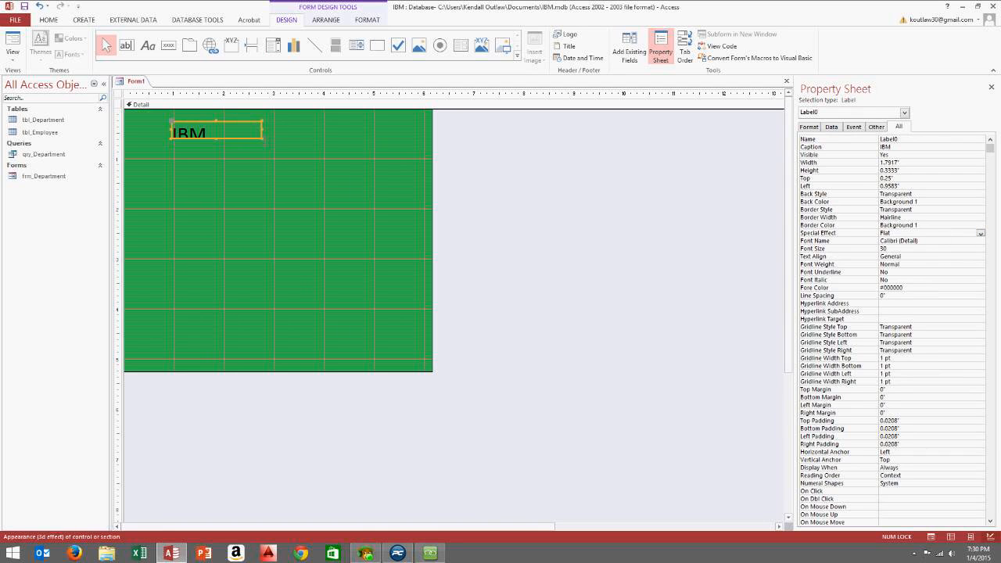
{"action": "left_click_drag", "start_coordinate": [264, 141], "coordinate": [283, 153]}
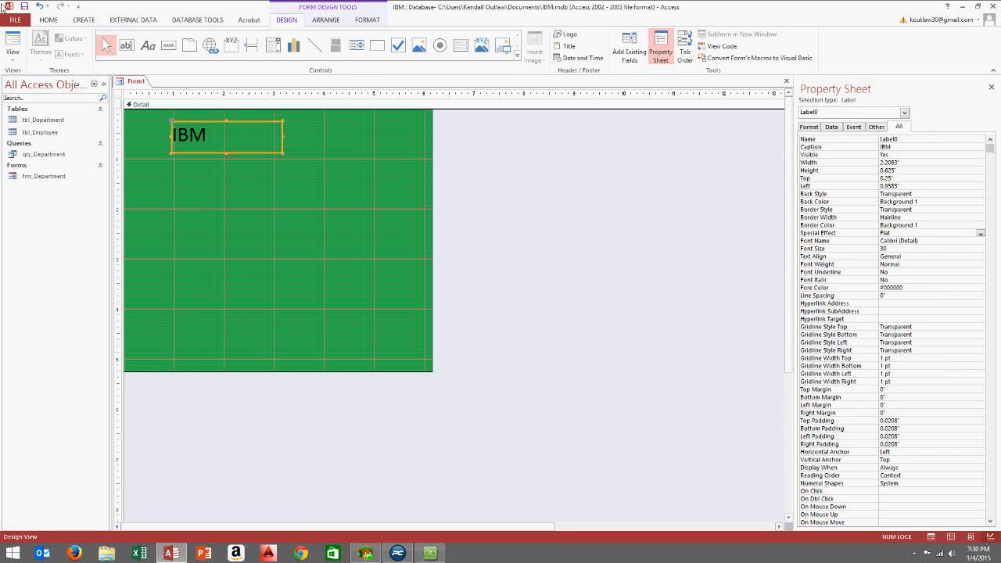
Centre the IBM text in its label and move the label to the form's top centre
{"action": "left_click", "coordinate": [50, 22]}
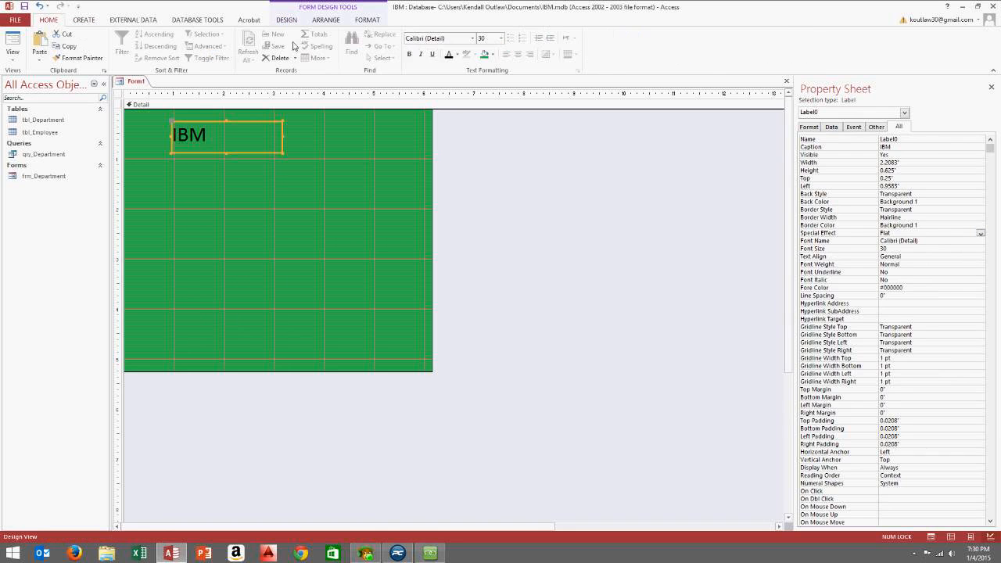
{"action": "left_click", "coordinate": [518, 59]}
{"action": "left_click", "coordinate": [333, 176]}
{"action": "mouse_move", "coordinate": [251, 138]}
{"action": "left_mouse_down"}
{"action": "mouse_move", "coordinate": [299, 129]}
{"action": "mouse_move", "coordinate": [265, 139]}
{"action": "left_mouse_up"}
{"action": "left_click", "coordinate": [270, 170]}
{"action": "left_click", "coordinate": [278, 139]}
{"action": "left_click", "coordinate": [229, 153]}
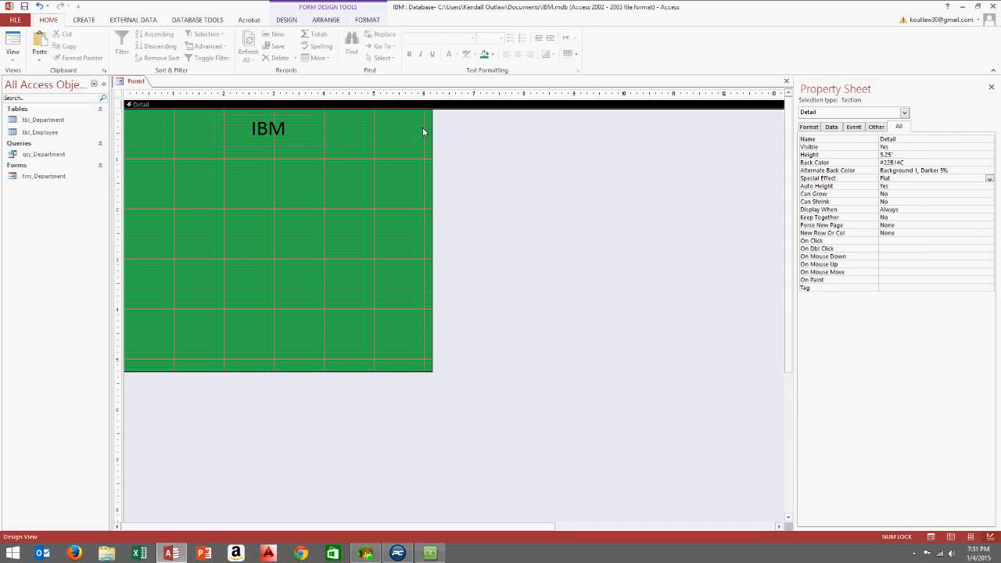
Add a command button below the title that opens the frm_Department form
{"action": "left_click", "coordinate": [85, 23]}
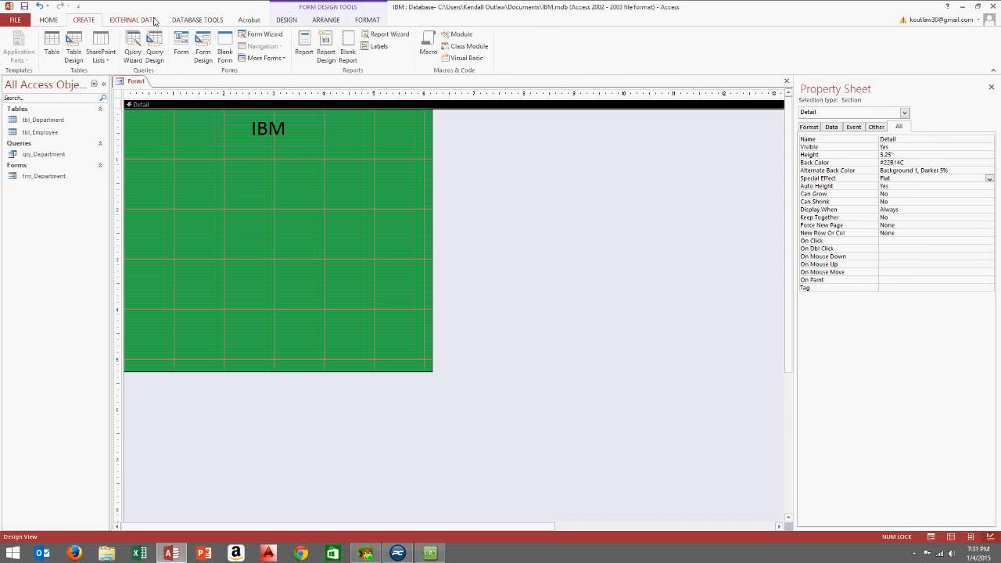
{"action": "left_click", "coordinate": [286, 20]}
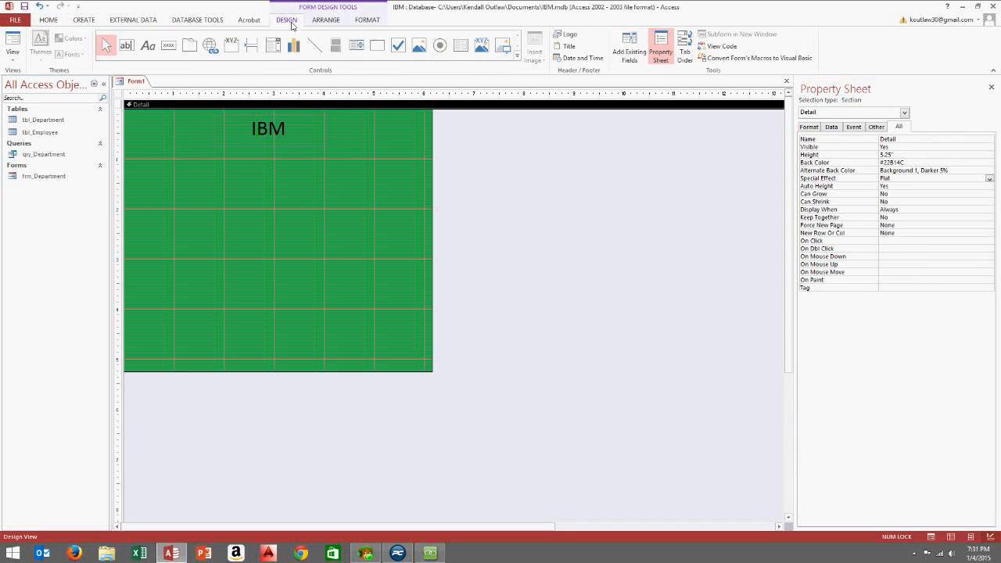
{"action": "left_click", "coordinate": [168, 45]}
{"action": "left_click_drag", "start_coordinate": [226, 229], "coordinate": [317, 263]}
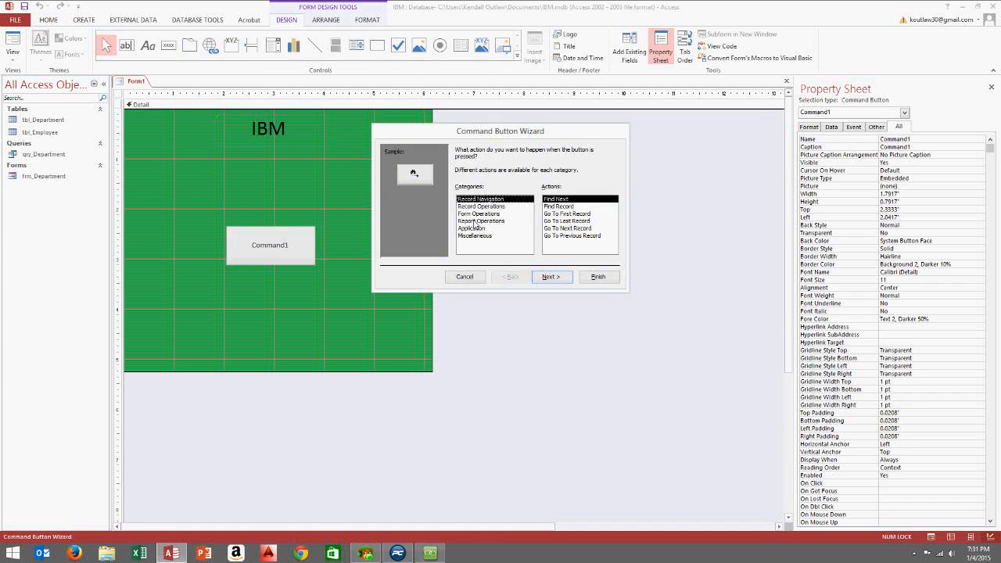
{"action": "left_click", "coordinate": [483, 214]}
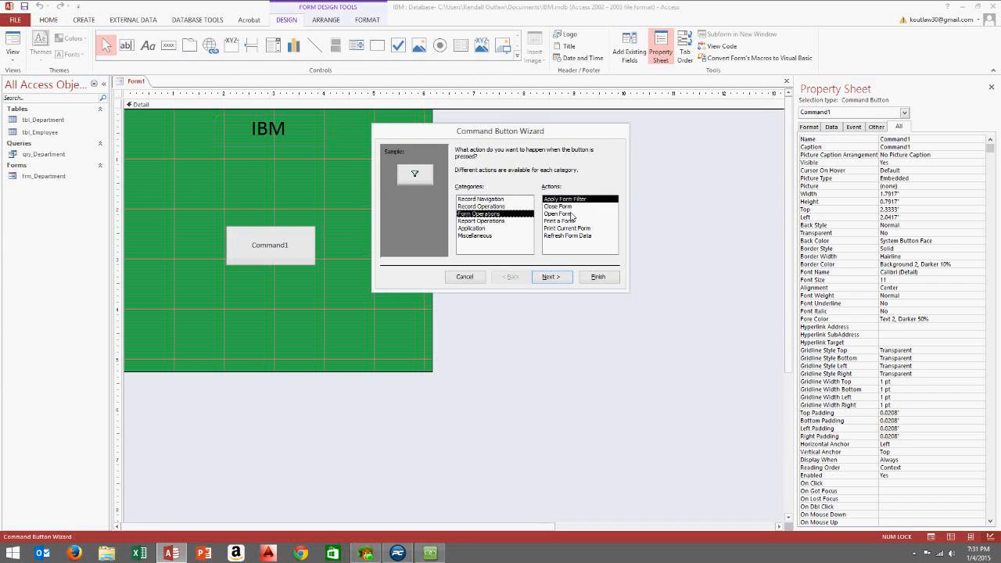
{"action": "left_click", "coordinate": [572, 215]}
{"action": "left_click", "coordinate": [552, 277]}
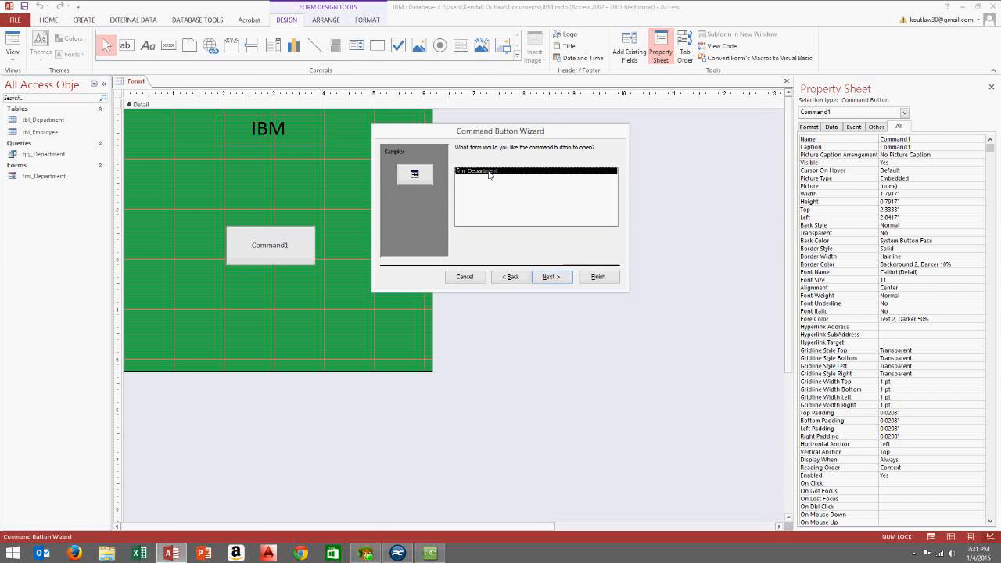
{"action": "left_click", "coordinate": [554, 278]}
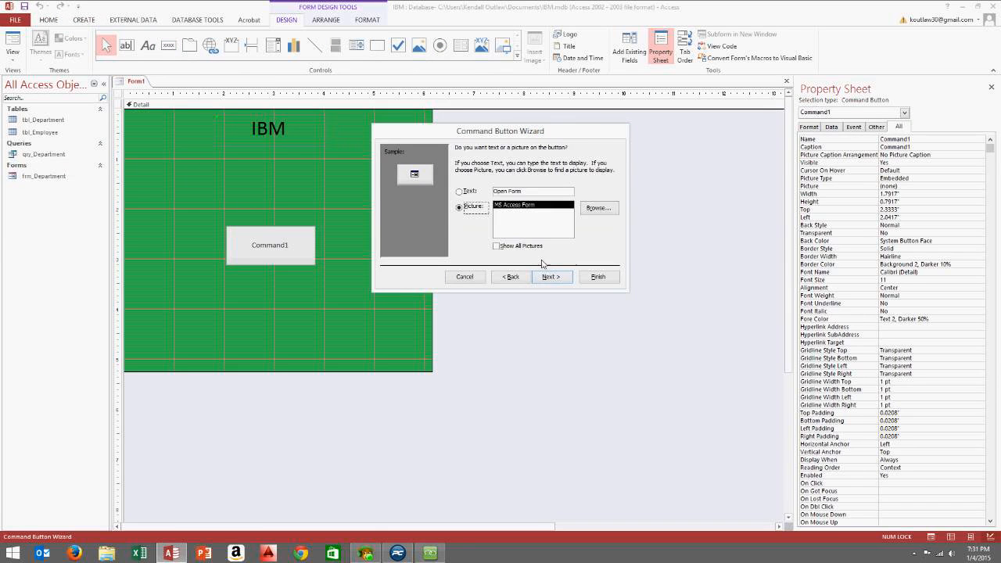
{"action": "left_click", "coordinate": [559, 277]}
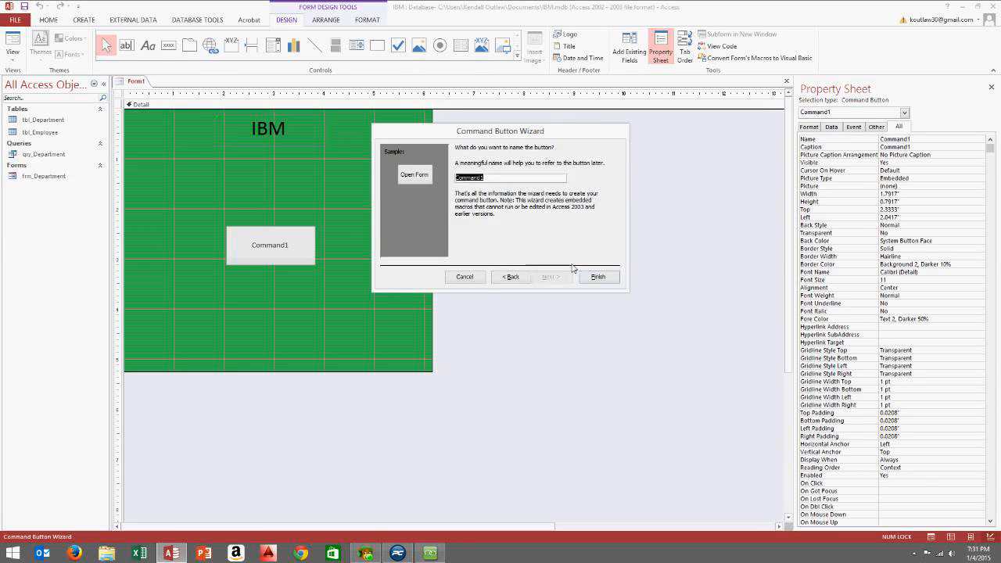
{"action": "left_click", "coordinate": [597, 277]}
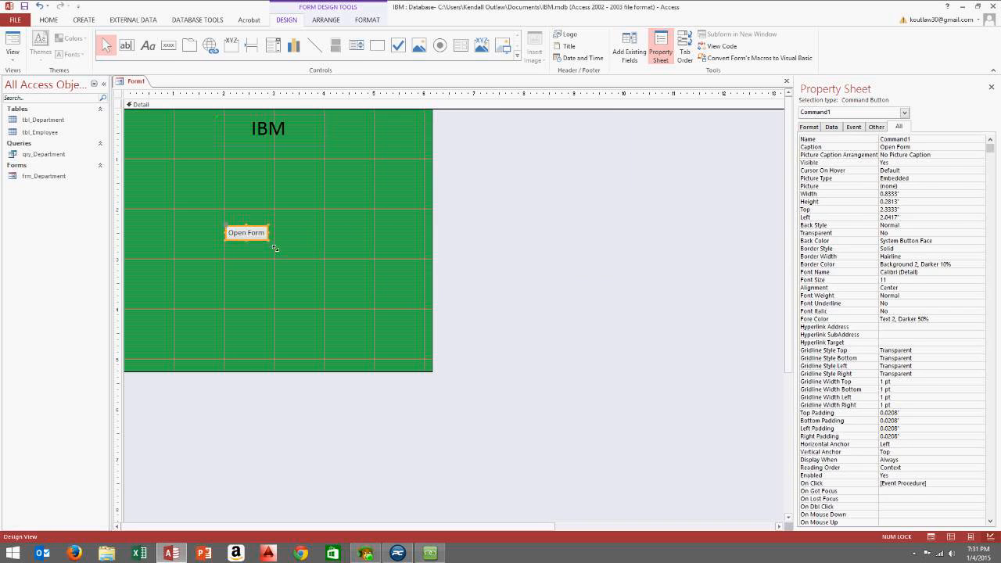
Enlarge the button and replace its 'Open Form' caption with 'Continue'
{"action": "left_click_drag", "start_coordinate": [276, 248], "coordinate": [281, 204]}
{"action": "left_click", "coordinate": [315, 244]}
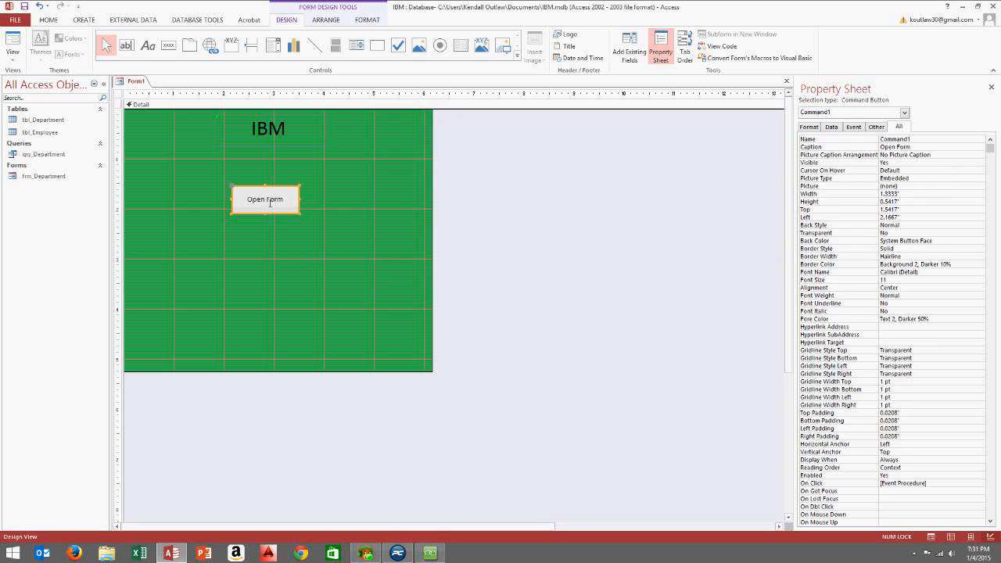
{"action": "left_click_drag", "start_coordinate": [285, 201], "coordinate": [126, 176]}
{"action": "type", "text": "c"}
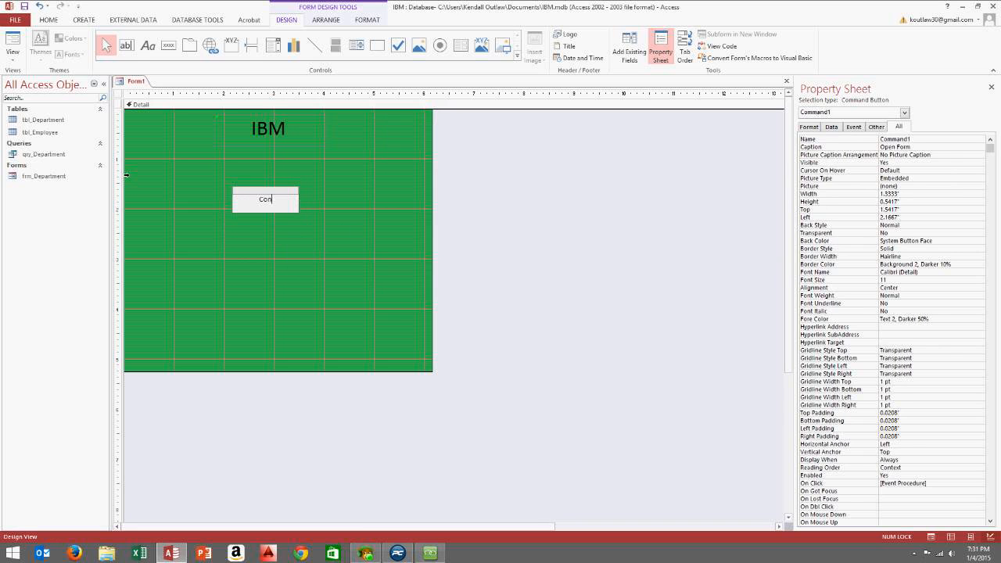
{"action": "type", "text": "ontinue"}
{"action": "left_click", "coordinate": [265, 248]}
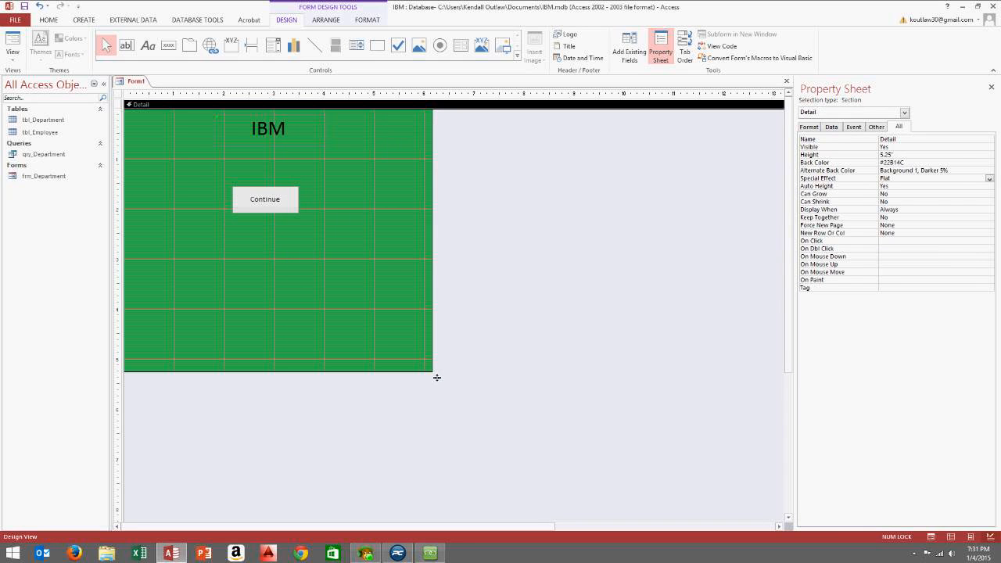
Shrink the Detail area to 3.125 inches, dismiss the label's error flag, and save as frm_Startup
{"action": "left_click_drag", "start_coordinate": [437, 378], "coordinate": [421, 269]}
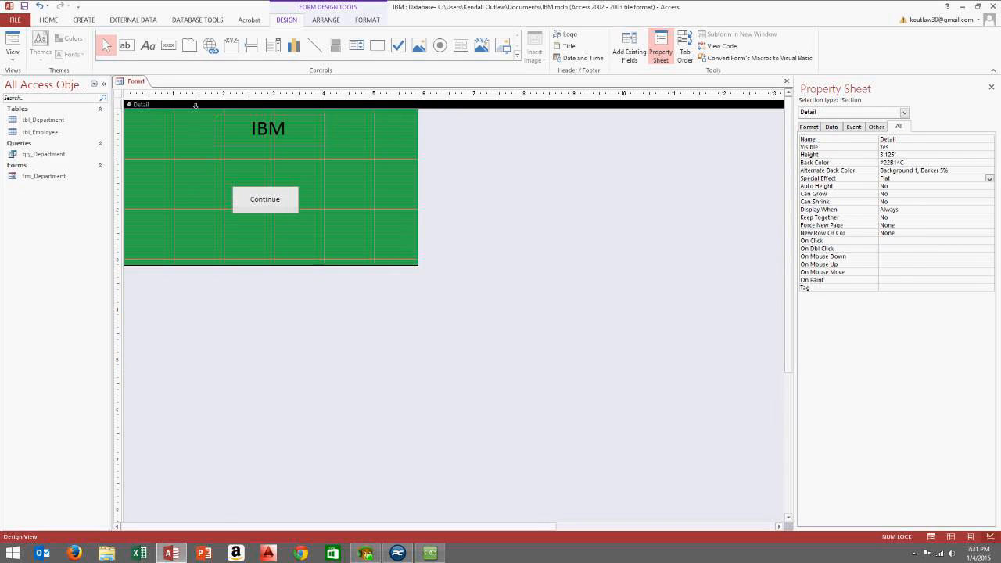
{"action": "left_click", "coordinate": [223, 117]}
{"action": "left_click", "coordinate": [206, 120]}
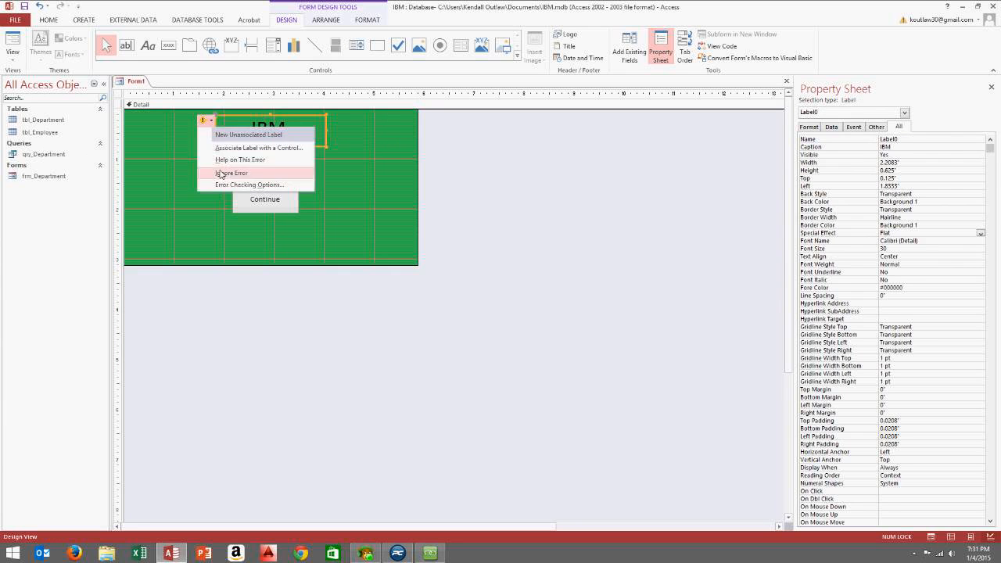
{"action": "left_click", "coordinate": [220, 174]}
{"action": "left_click", "coordinate": [24, 6]}
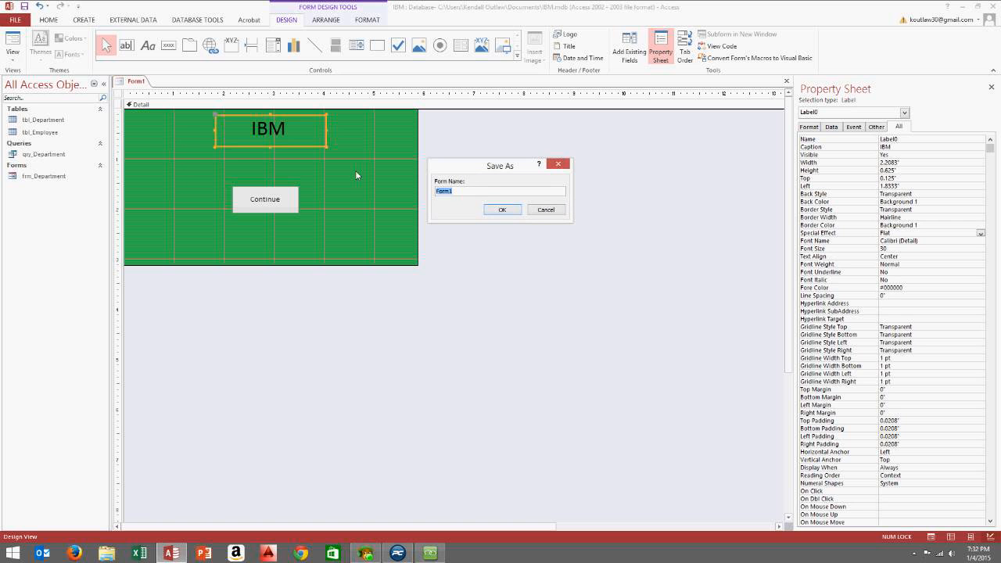
{"action": "type", "text": "frm_Startup"}
Confirm the frm_Startup save and test in Form View that Continue opens frm_Department
{"action": "left_click", "coordinate": [492, 211]}
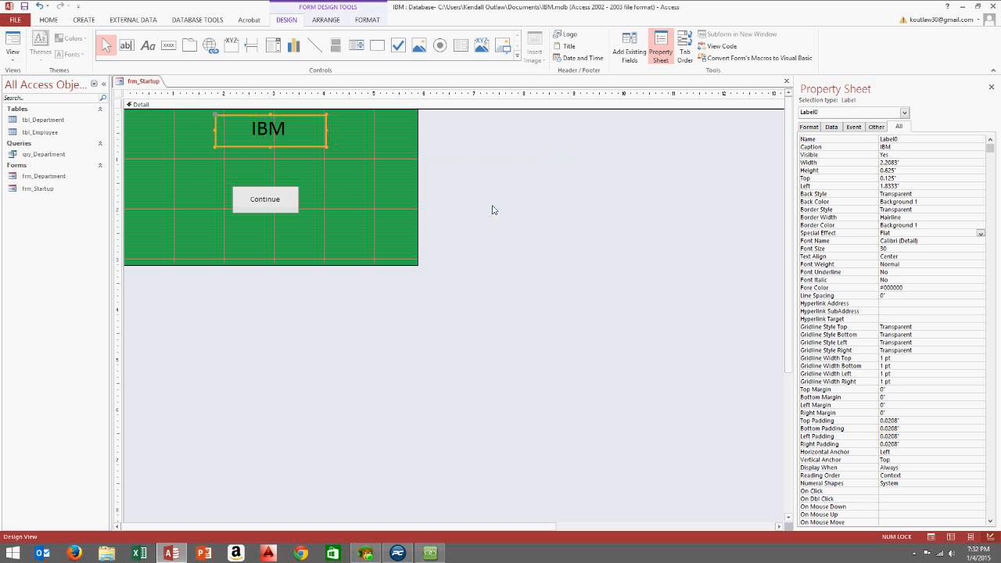
{"action": "left_click", "coordinate": [13, 56]}
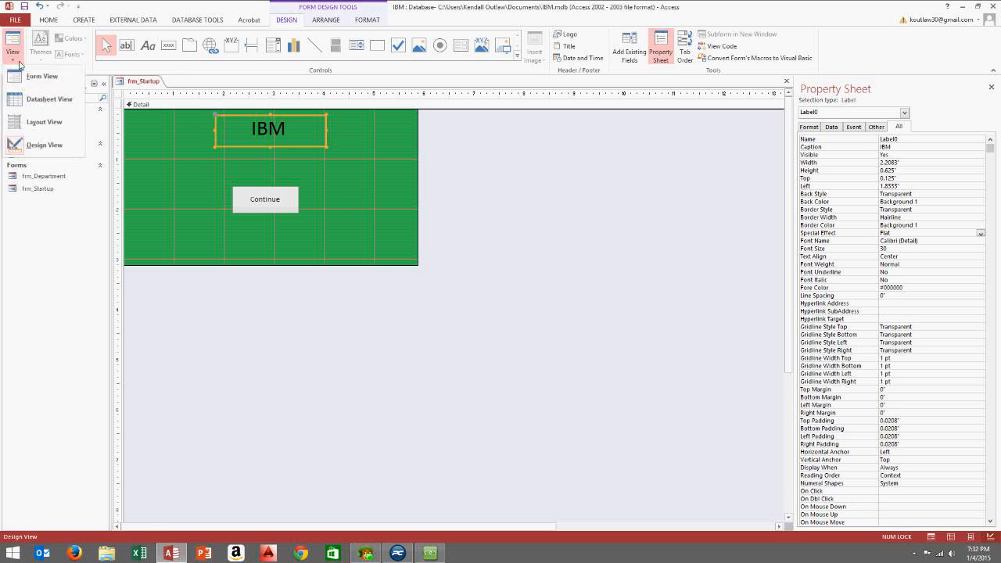
{"action": "left_click", "coordinate": [24, 76]}
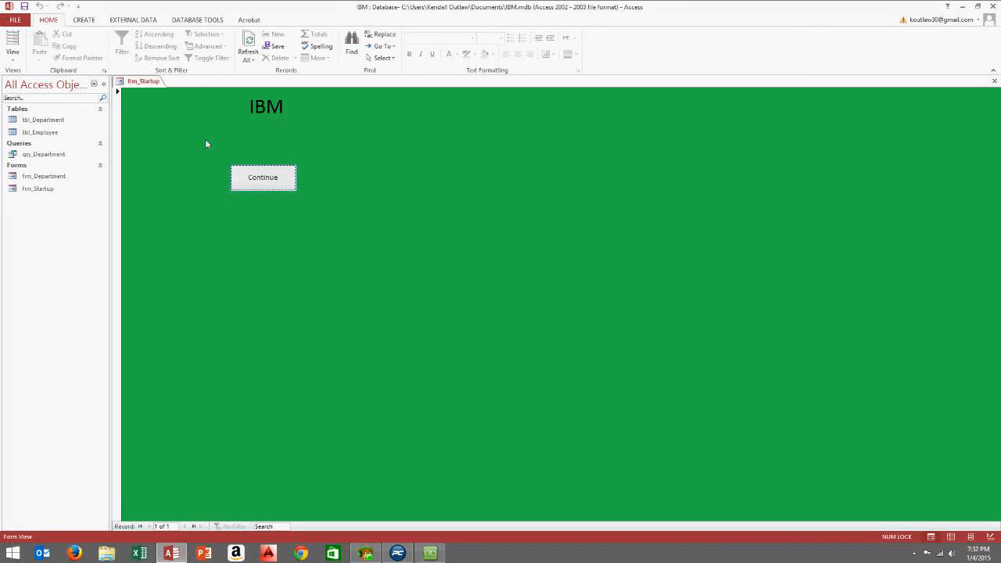
{"action": "left_click", "coordinate": [266, 183]}
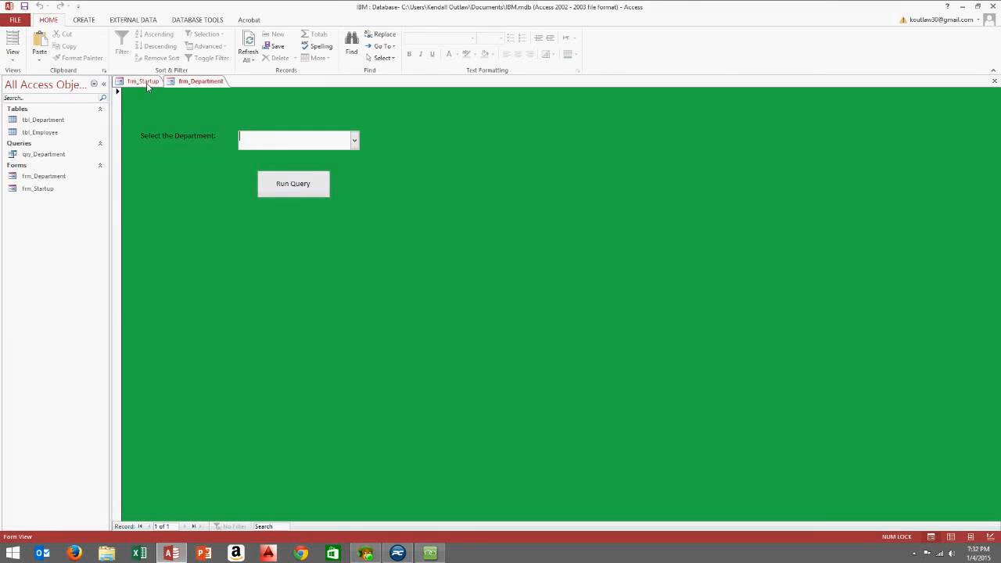
Flip between the frm_Startup and frm_Department tabs and put frm_Department in Design View
{"action": "left_click", "coordinate": [147, 84]}
{"action": "left_click", "coordinate": [195, 84]}
{"action": "left_click", "coordinate": [145, 84]}
{"action": "left_click", "coordinate": [196, 84]}
{"action": "left_click", "coordinate": [145, 84]}
{"action": "left_click", "coordinate": [195, 84]}
{"action": "right_click", "coordinate": [414, 111]}
{"action": "left_click", "coordinate": [447, 145]}
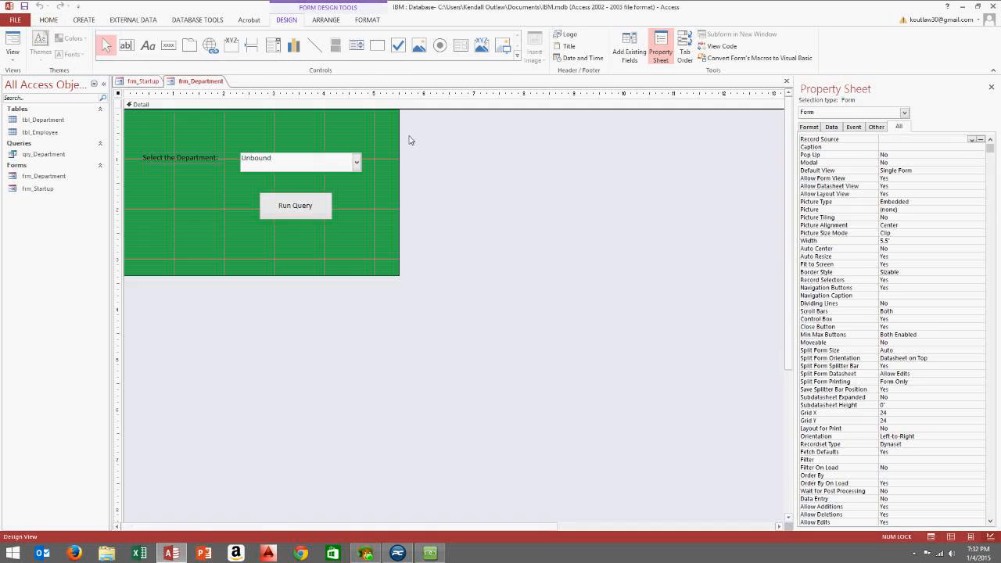
Switch frm_Startup to Design View and delete its Continue button
{"action": "left_click", "coordinate": [147, 83]}
{"action": "right_click", "coordinate": [342, 152]}
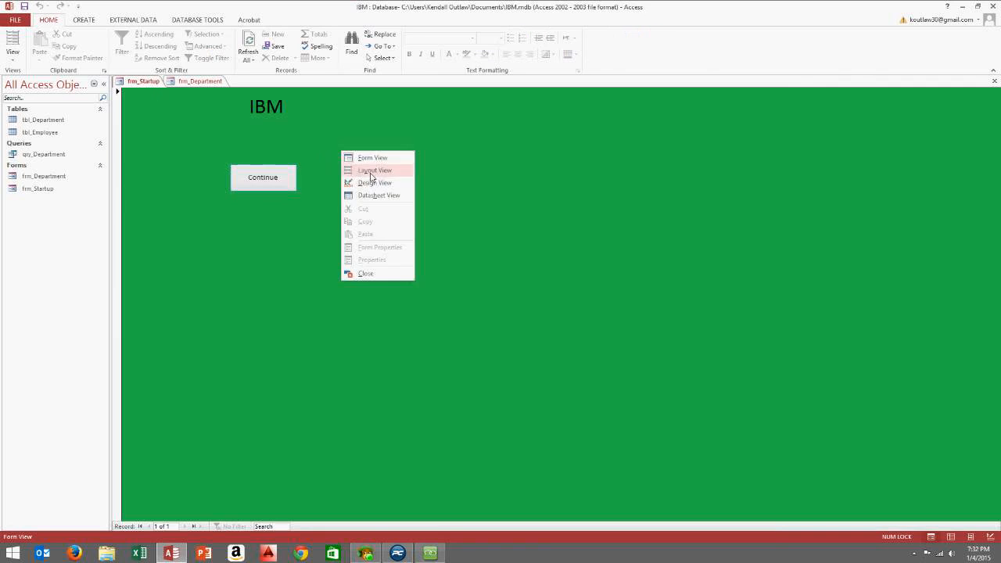
{"action": "left_click", "coordinate": [376, 183]}
{"action": "left_click", "coordinate": [285, 196]}
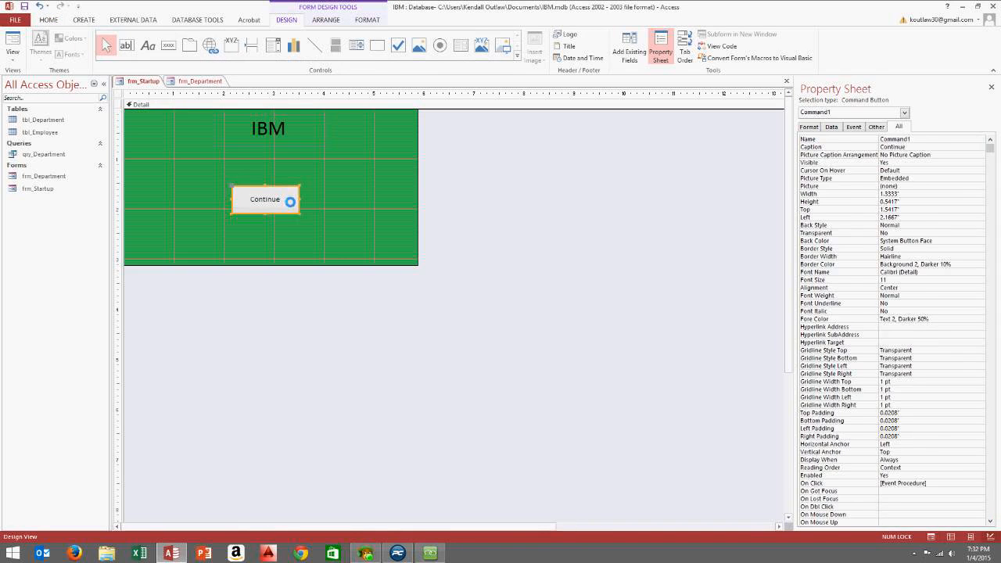
{"action": "key", "text": "Delete"}
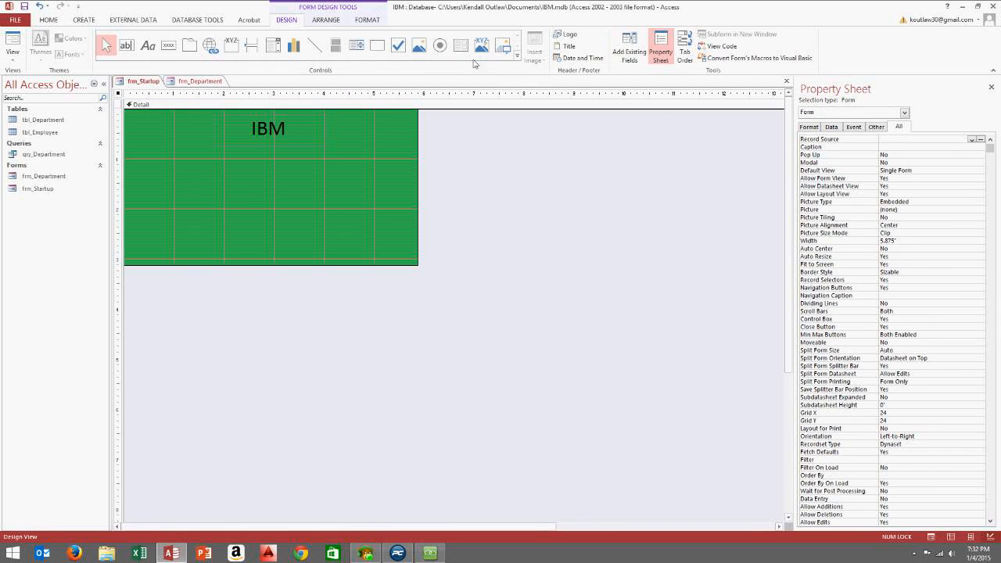
Draw a new button below the IBM title without the wizard and name it btn_Continue
{"action": "left_click", "coordinate": [168, 45]}
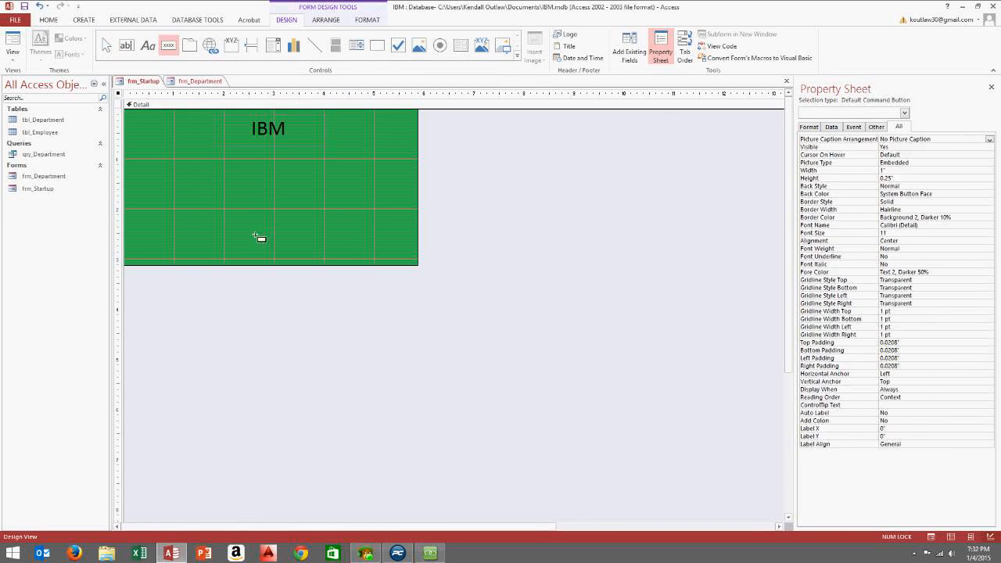
{"action": "left_click_drag", "start_coordinate": [244, 176], "coordinate": [300, 204]}
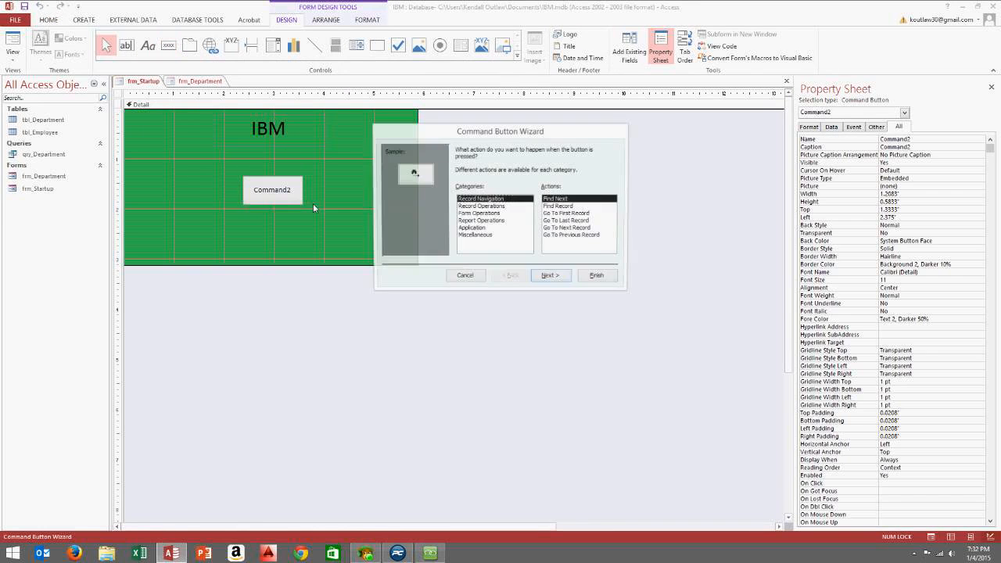
{"action": "left_click", "coordinate": [401, 264]}
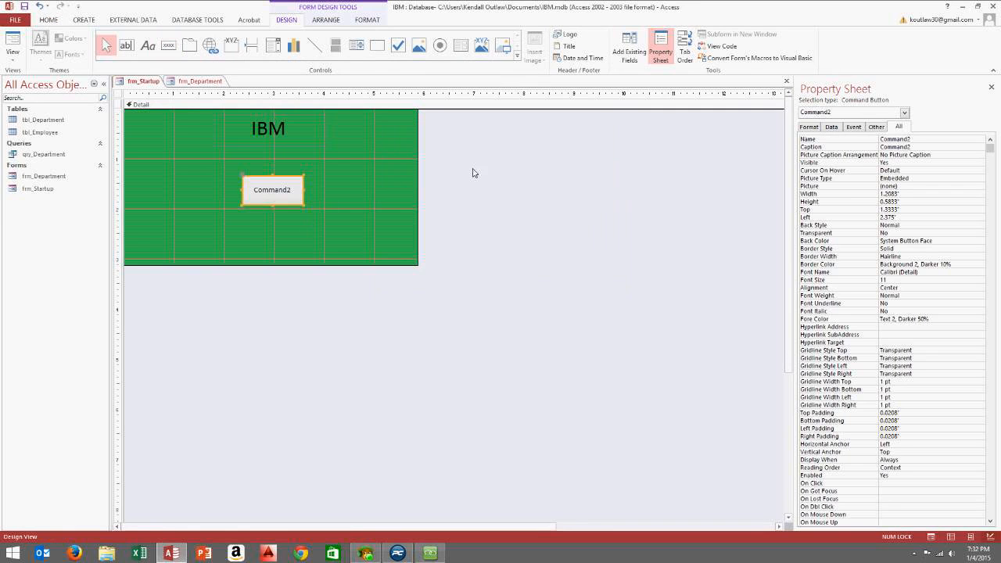
{"action": "left_click", "coordinate": [933, 139]}
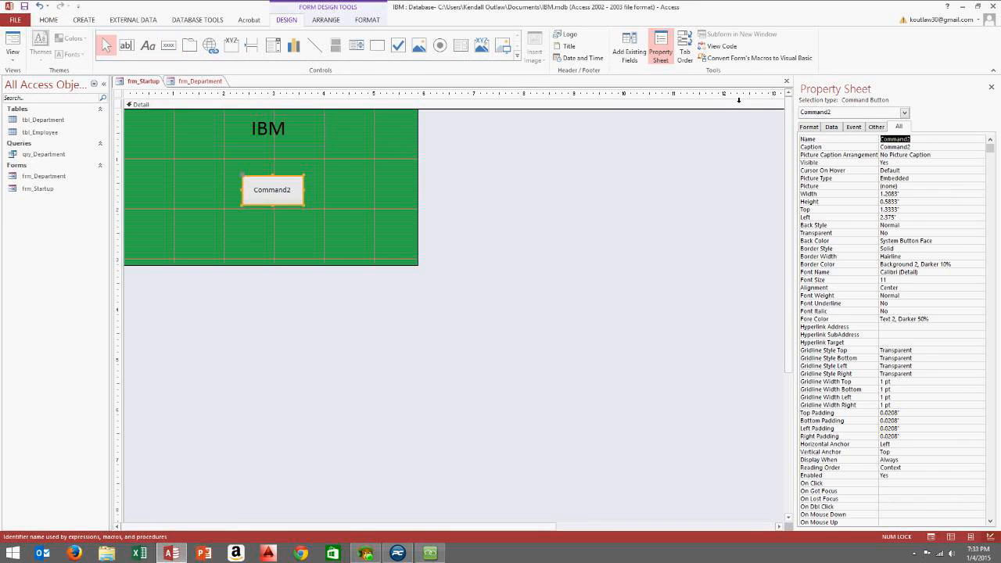
{"action": "type", "text": "btn_Continue"}
{"action": "left_click", "coordinate": [829, 125]}
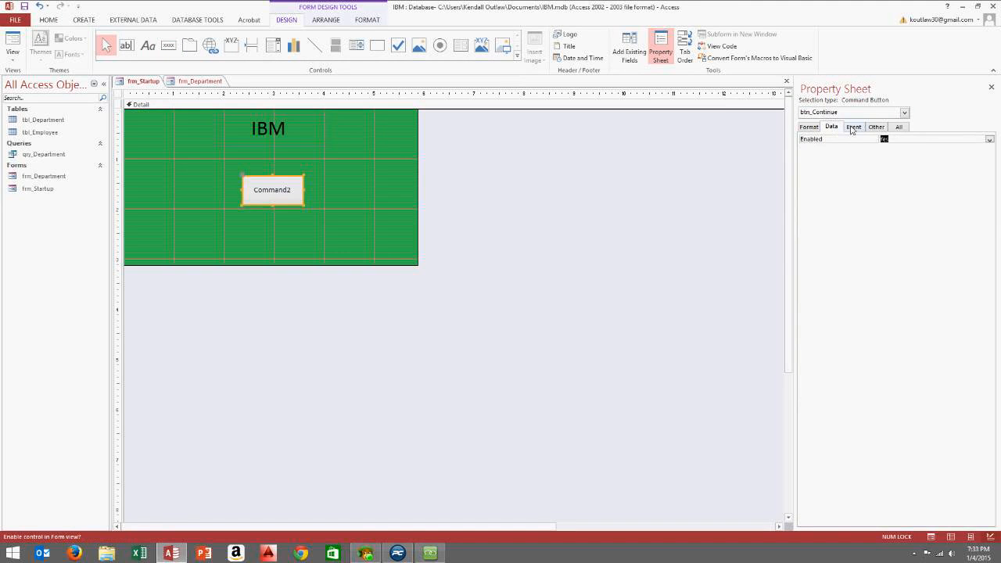
{"action": "left_click", "coordinate": [852, 127]}
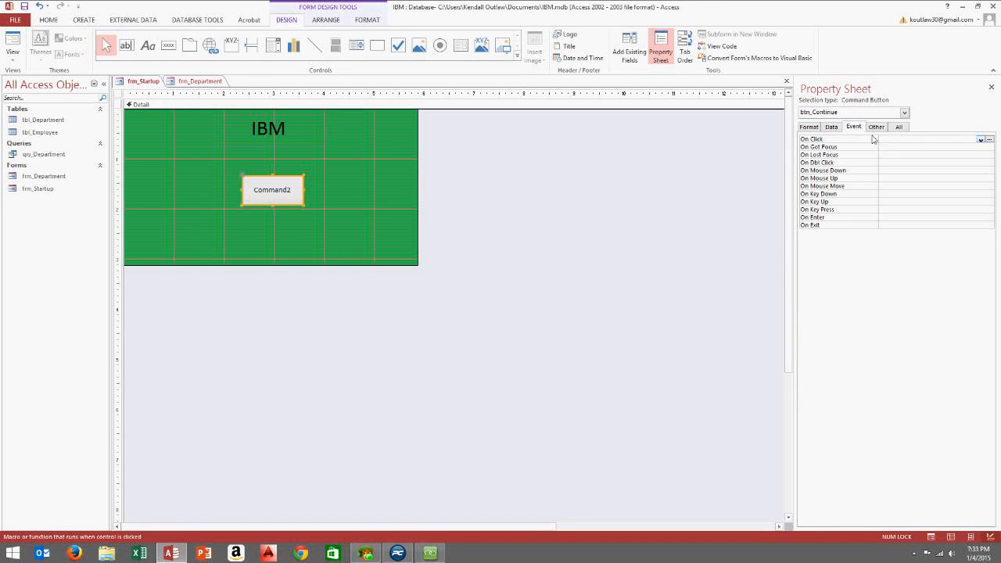
Change the new button's caption to 'Continue'
{"action": "double_click", "coordinate": [280, 193]}
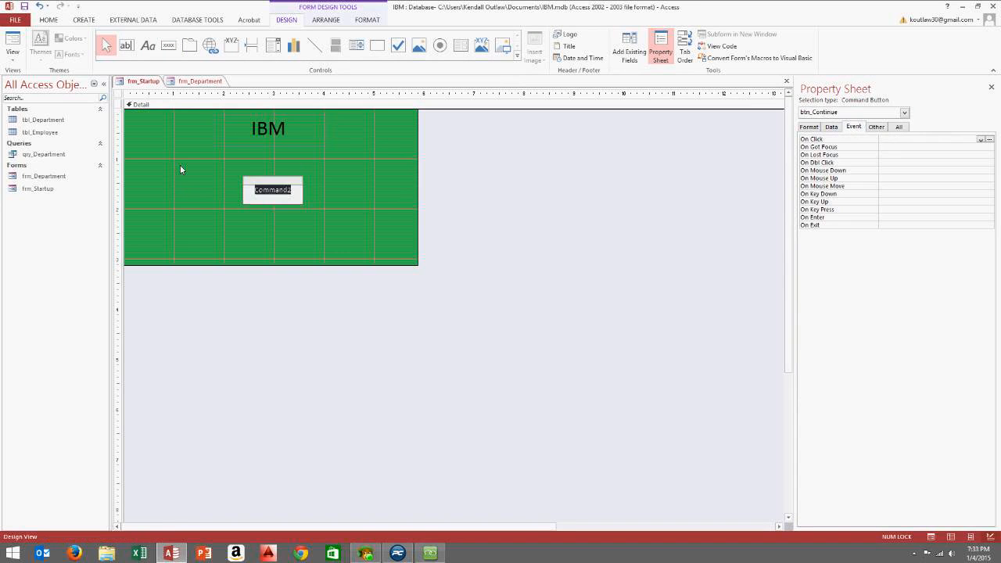
{"action": "type", "text": "Conit"}
{"action": "key", "text": "BackSpace"}
{"action": "key", "text": "BackSpace"}
{"action": "type", "text": "tinue"}
{"action": "left_click", "coordinate": [396, 207]}
Select the Continue button and go to its On Click event property
{"action": "left_click", "coordinate": [300, 190]}
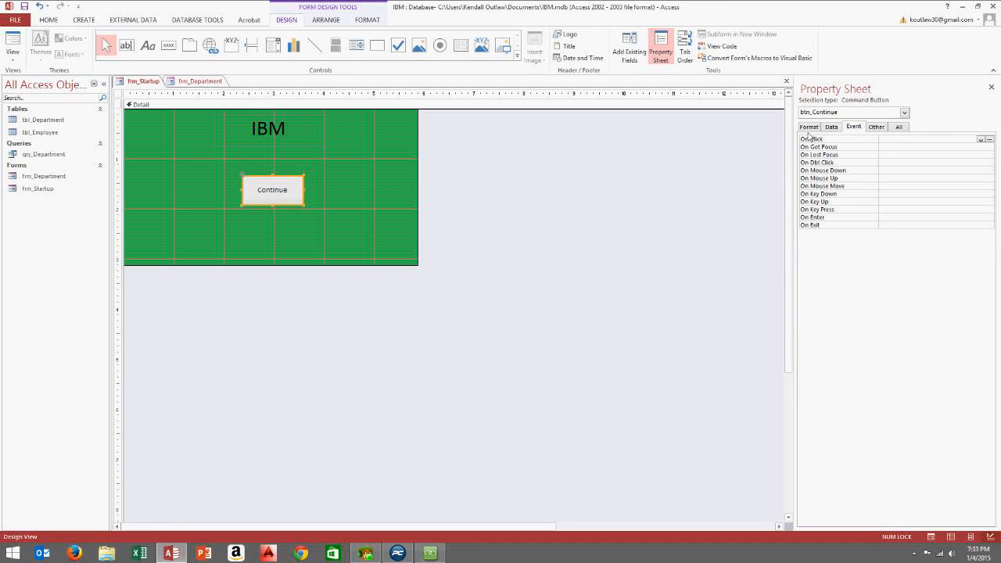
{"action": "left_click", "coordinate": [309, 187]}
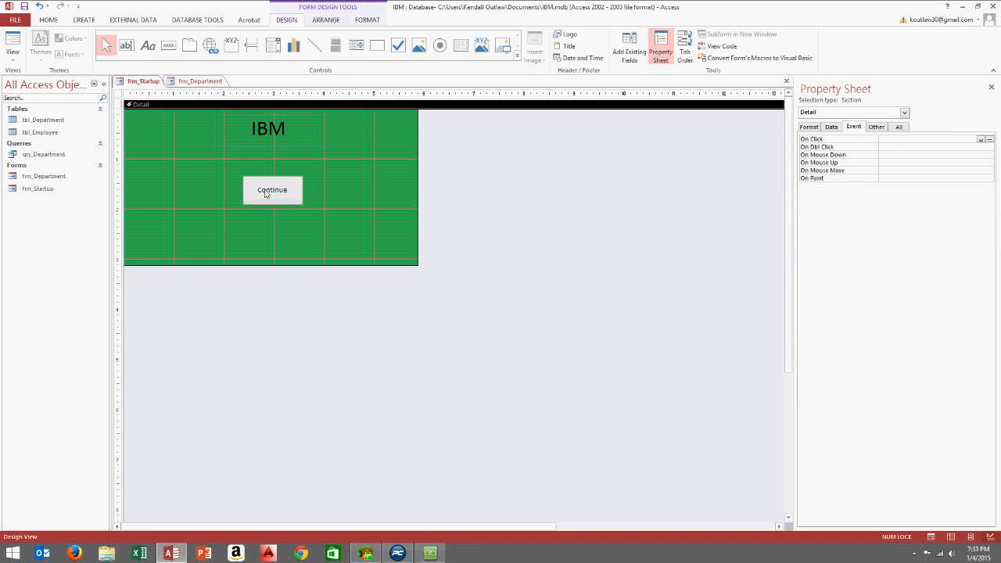
{"action": "left_click", "coordinate": [267, 191]}
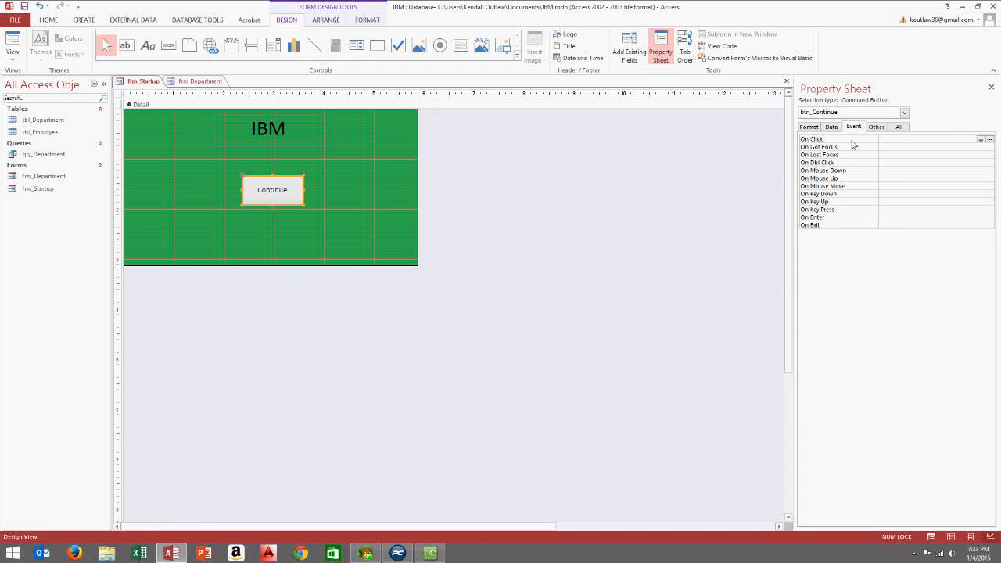
{"action": "left_click", "coordinate": [892, 141]}
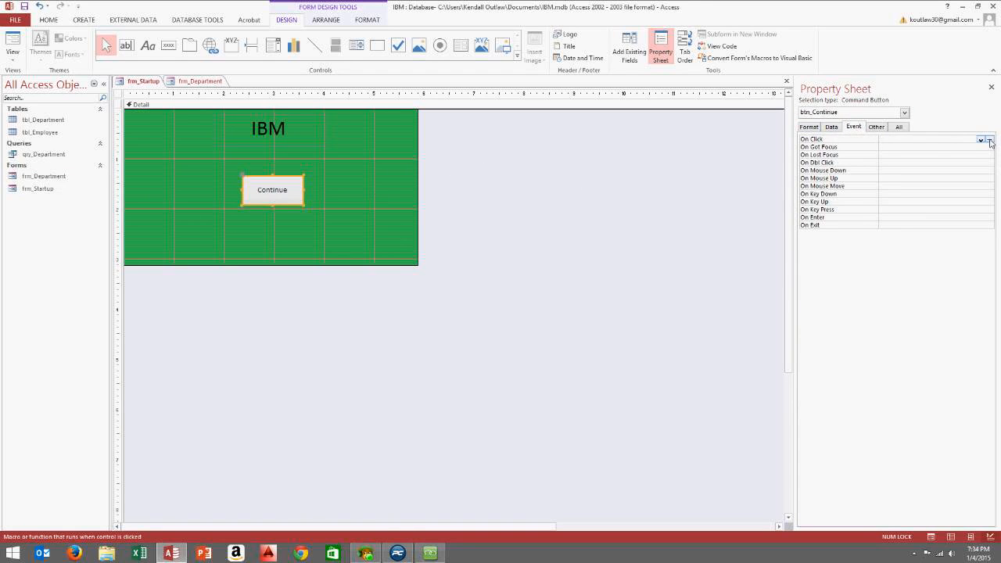
Create a btn_Continue_Click procedure with the Code Builder and place the cursor inside it
{"action": "left_click", "coordinate": [989, 140]}
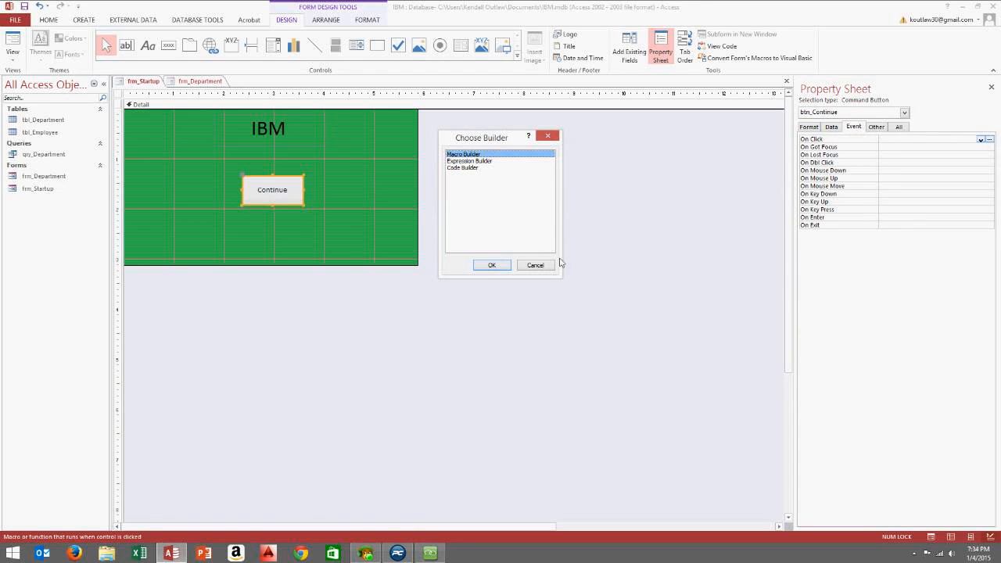
{"action": "left_click", "coordinate": [469, 169]}
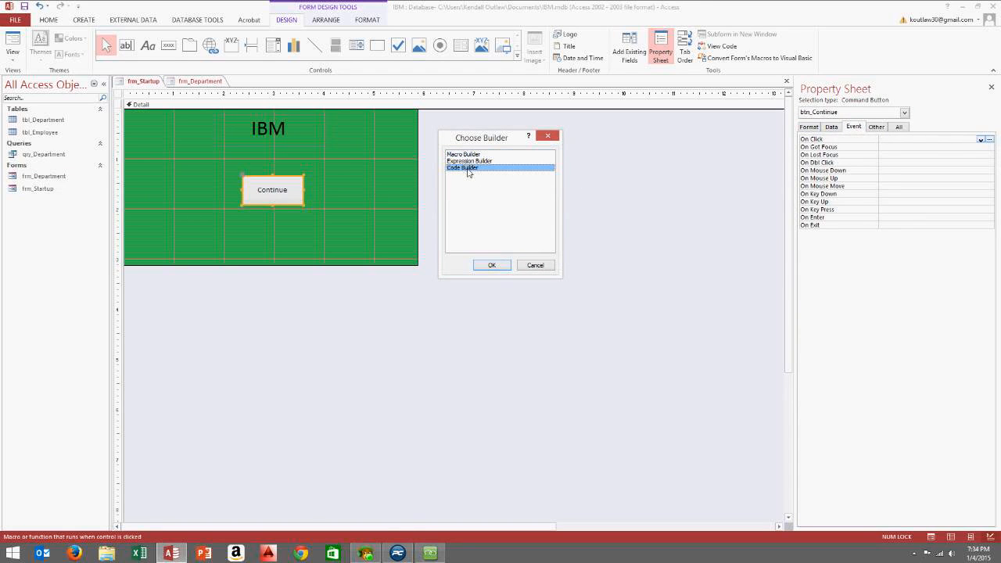
{"action": "left_click", "coordinate": [491, 267]}
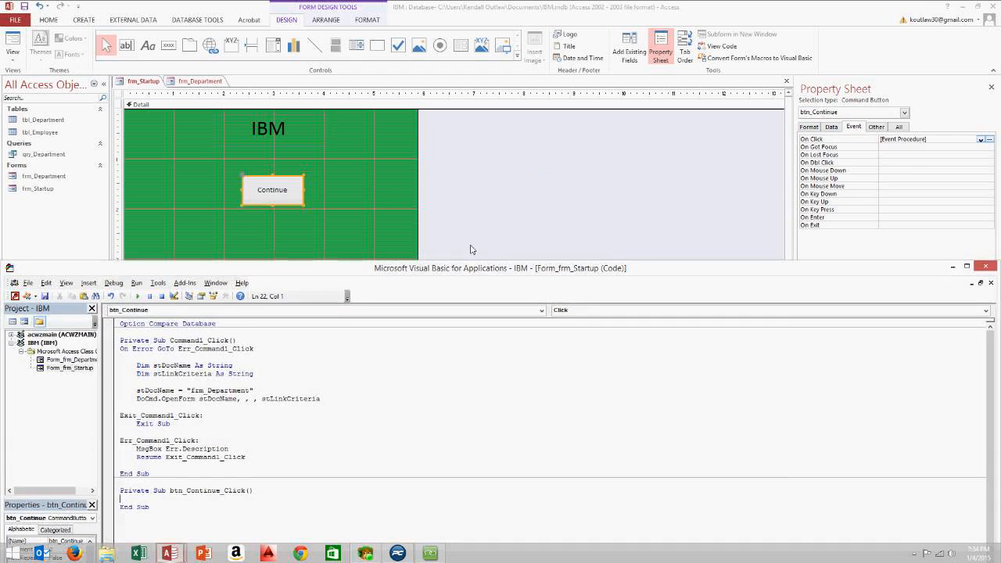
{"action": "left_click_drag", "start_coordinate": [469, 258], "coordinate": [444, 154]}
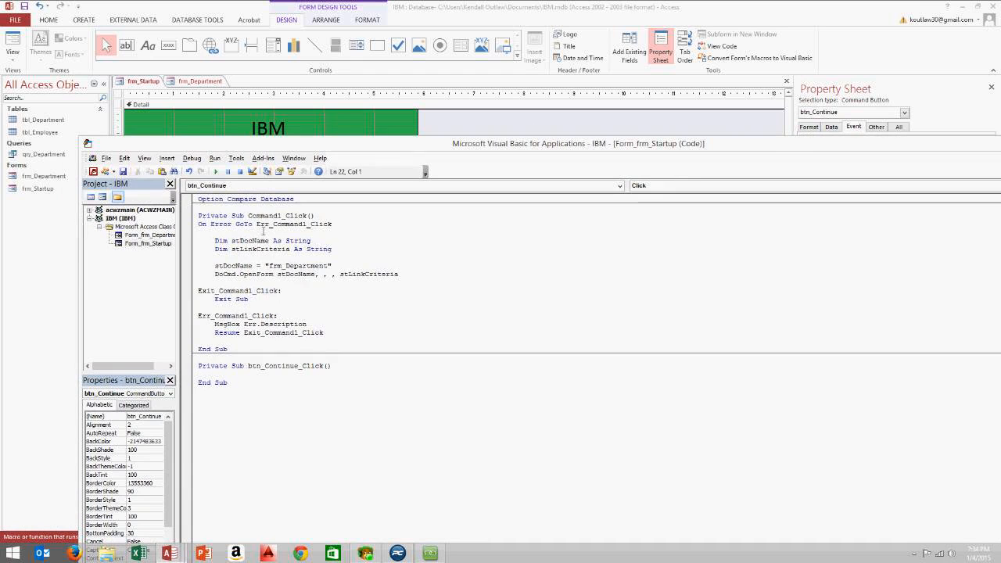
{"action": "mouse_move", "coordinate": [198, 216]}
{"action": "left_mouse_down"}
{"action": "mouse_move", "coordinate": [320, 352]}
{"action": "mouse_move", "coordinate": [197, 314]}
{"action": "mouse_move", "coordinate": [195, 216]}
{"action": "left_mouse_up"}
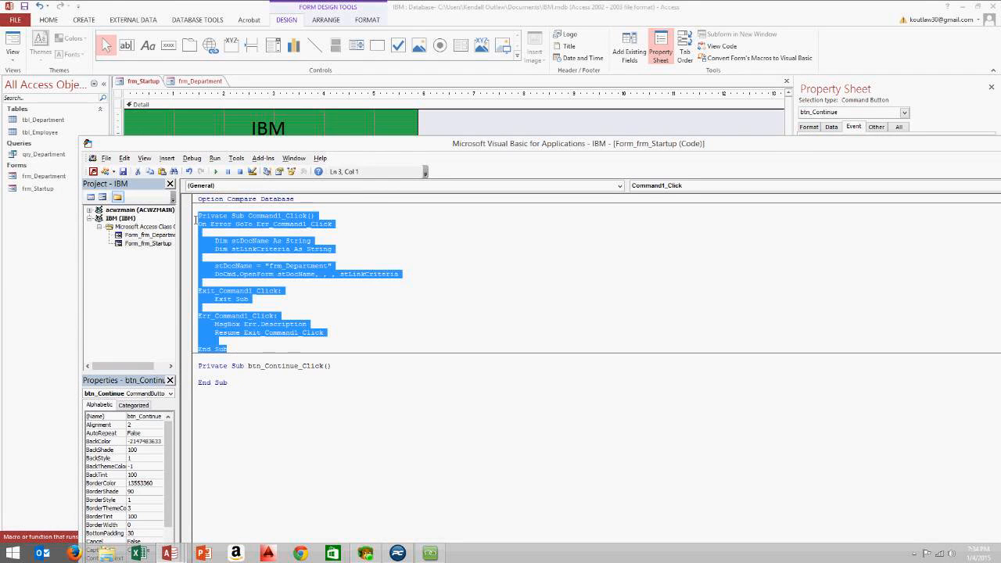
{"action": "left_click", "coordinate": [243, 244]}
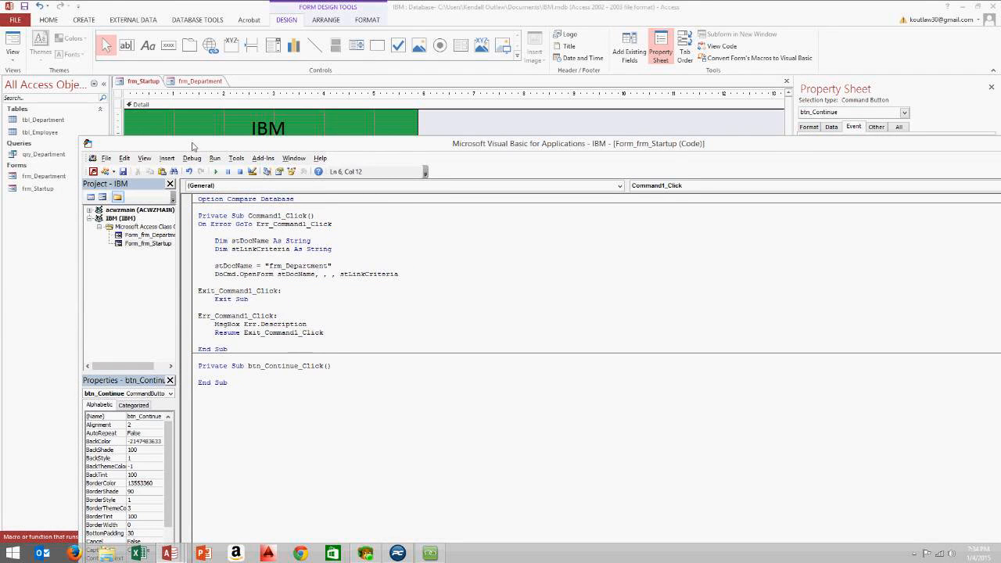
{"action": "left_click_drag", "start_coordinate": [193, 146], "coordinate": [195, 102]}
{"action": "left_click", "coordinate": [228, 332]}
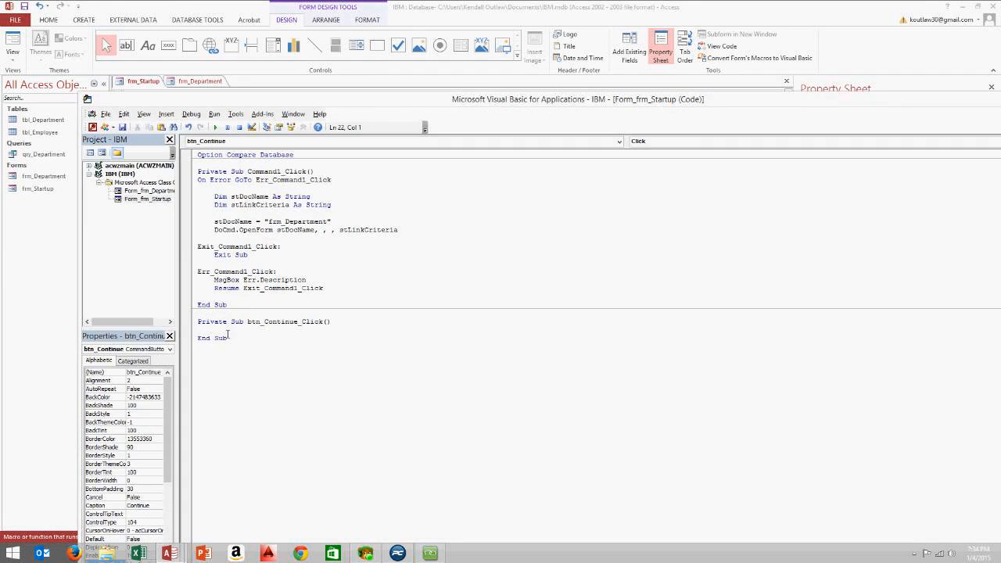
Arrange the code window beside the form design and list all the Continue button's properties
{"action": "left_click_drag", "start_coordinate": [209, 100], "coordinate": [240, 195]}
{"action": "left_click_drag", "start_coordinate": [281, 420], "coordinate": [344, 420]}
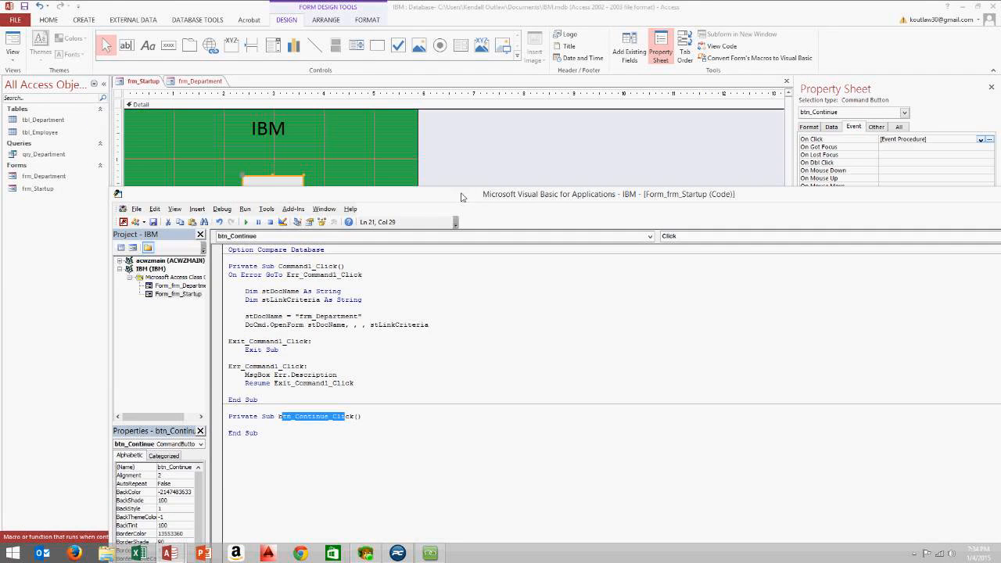
{"action": "left_click_drag", "start_coordinate": [466, 198], "coordinate": [324, 239]}
{"action": "left_click", "coordinate": [898, 128]}
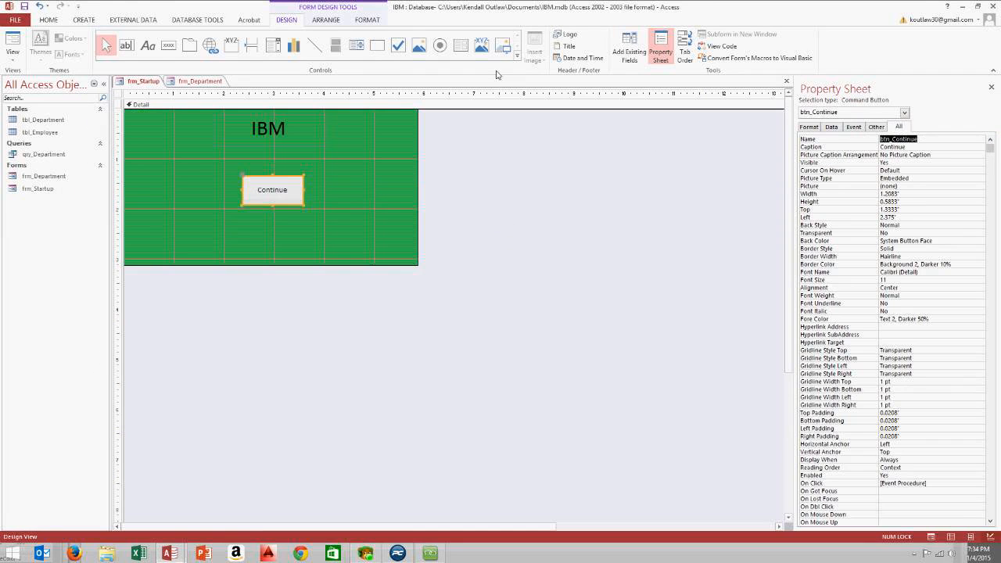
{"action": "left_click", "coordinate": [717, 46]}
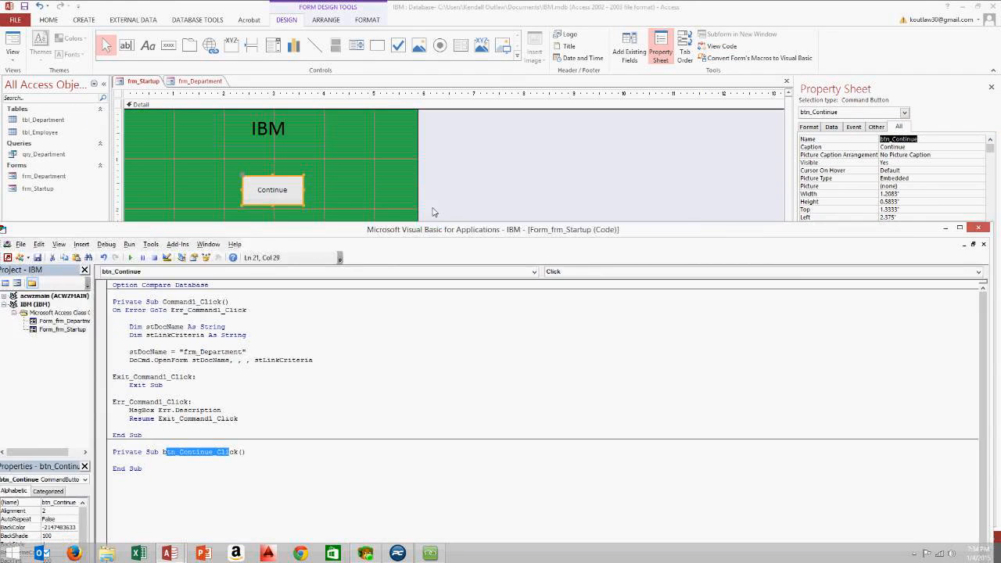
{"action": "left_click_drag", "start_coordinate": [317, 244], "coordinate": [487, 158]}
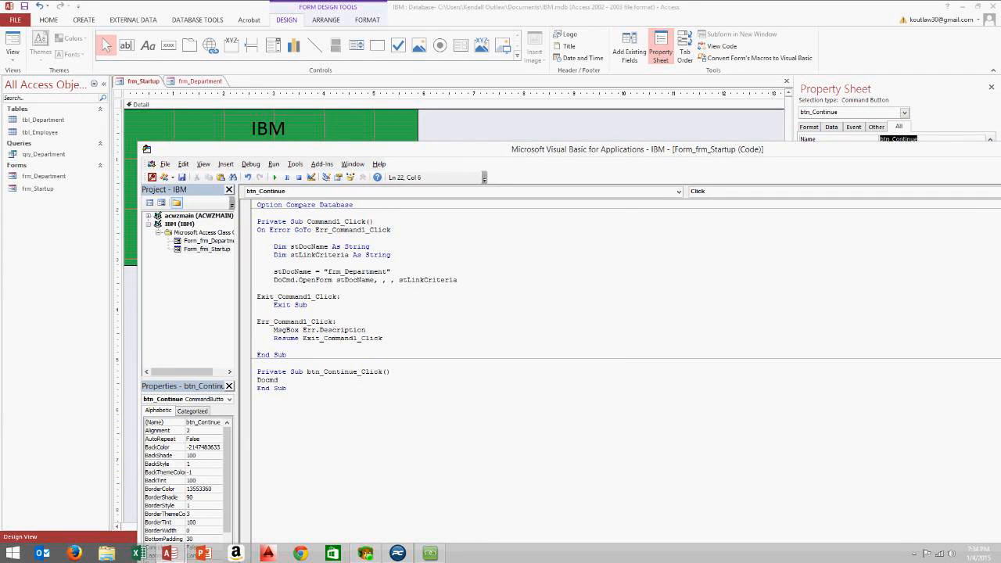
Enter a DoCmd.OpenForm statement opening frm_Department in acNormal view
{"action": "type", "text": "."}
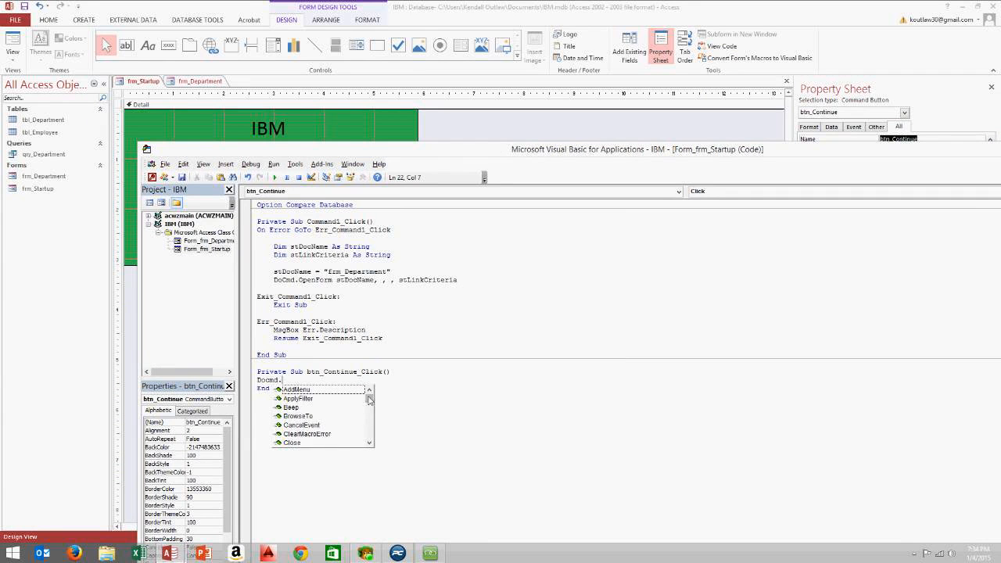
{"action": "left_click_drag", "start_coordinate": [369, 396], "coordinate": [369, 412]}
{"action": "double_click", "coordinate": [332, 419]}
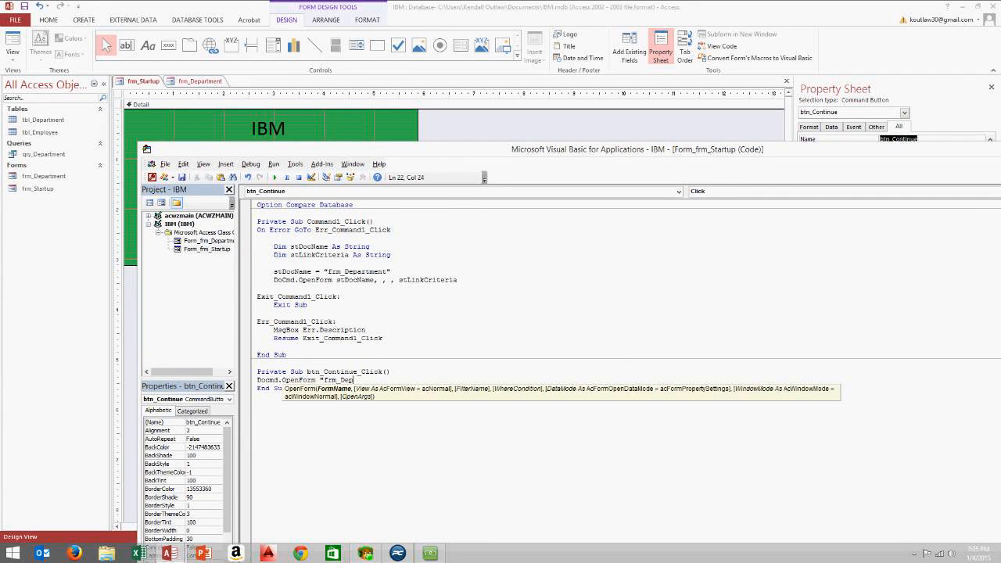
{"action": "type", "text": "\"frm_Deprtmeny"}
{"action": "type", "text": ","}
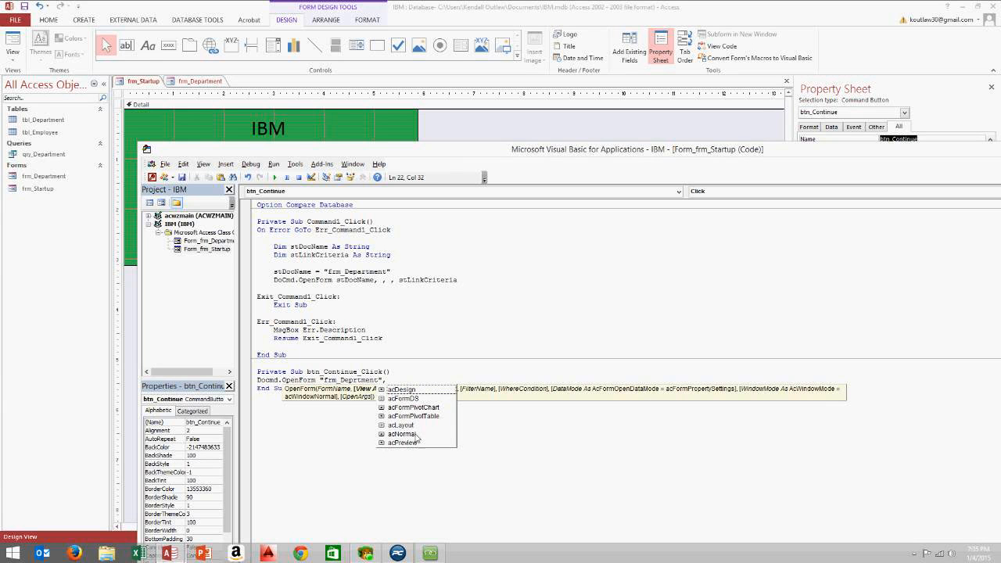
{"action": "left_click", "coordinate": [415, 433]}
{"action": "key", "text": "Tab"}
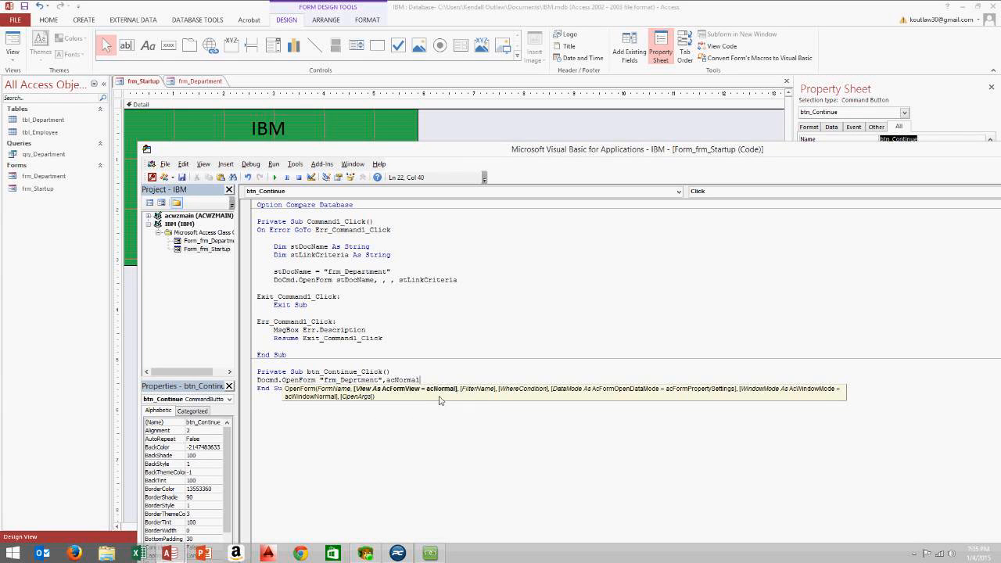
{"action": "key", "text": "Up"}
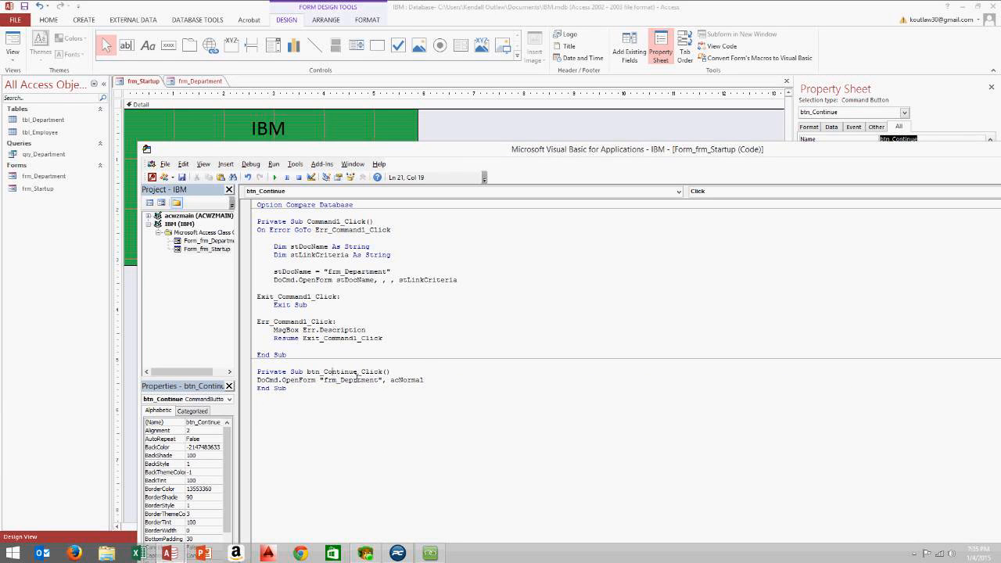
Correct the misspelled form name on the OpenForm line to frm_Department
{"action": "left_click_drag", "start_coordinate": [357, 378], "coordinate": [309, 378]}
{"action": "left_click", "coordinate": [384, 377]}
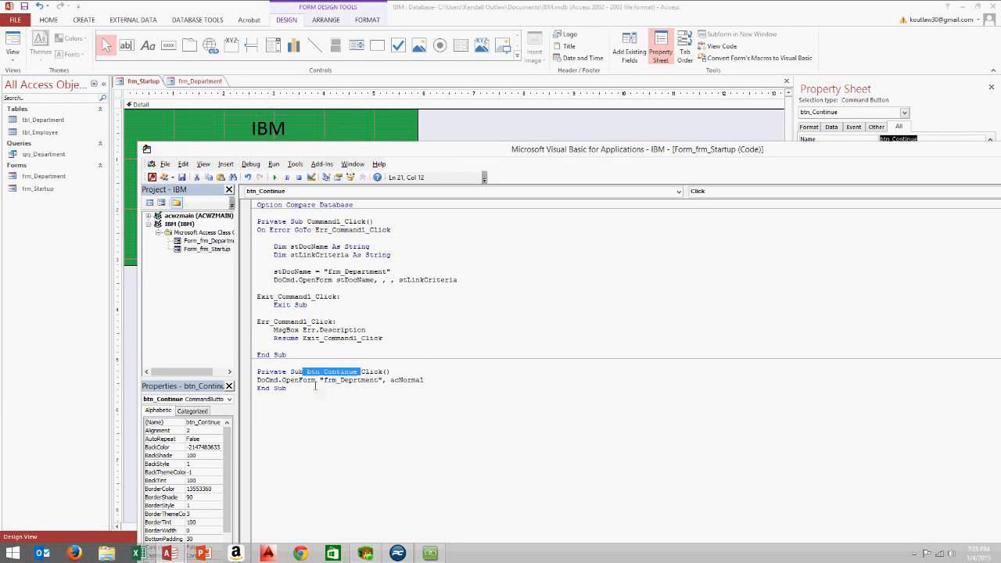
{"action": "left_click", "coordinate": [359, 381]}
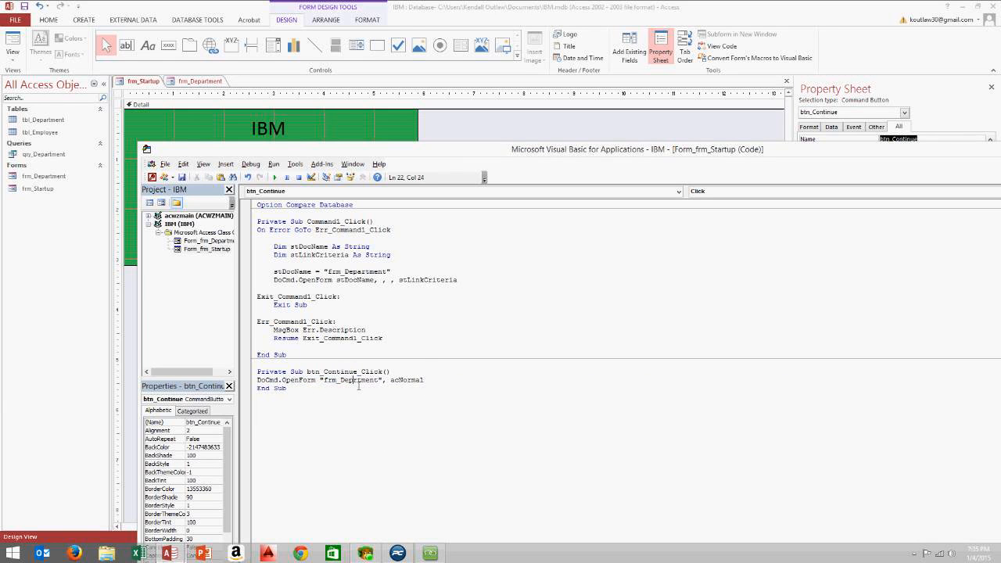
{"action": "type", "text": "a"}
{"action": "left_click_drag", "start_coordinate": [325, 383], "coordinate": [391, 384]}
{"action": "left_click", "coordinate": [455, 384]}
Add a DoCmd.Close line below the OpenForm statement
{"action": "key", "text": "Return"}
{"action": "type", "text": "Docmd."}
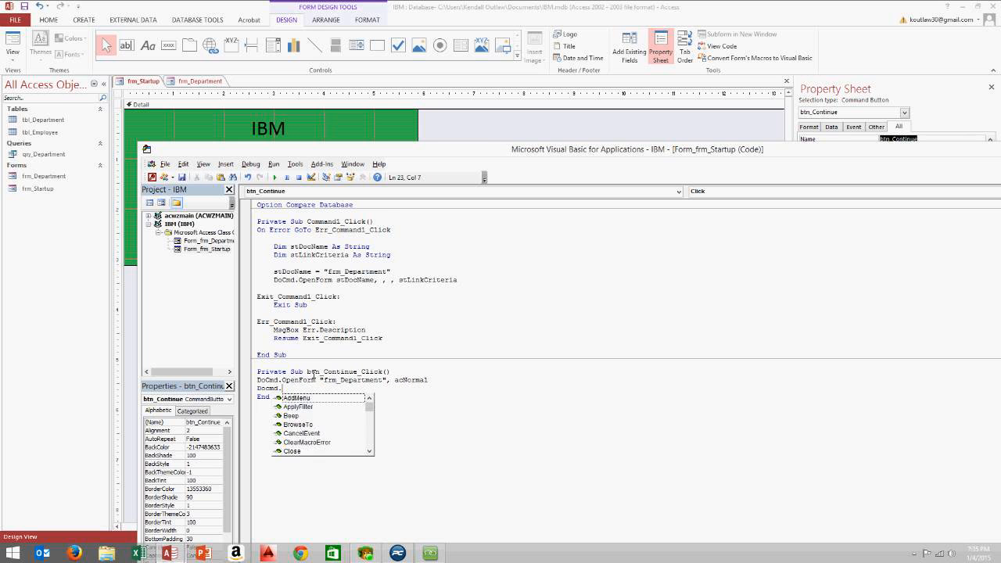
{"action": "type", "text": "C"}
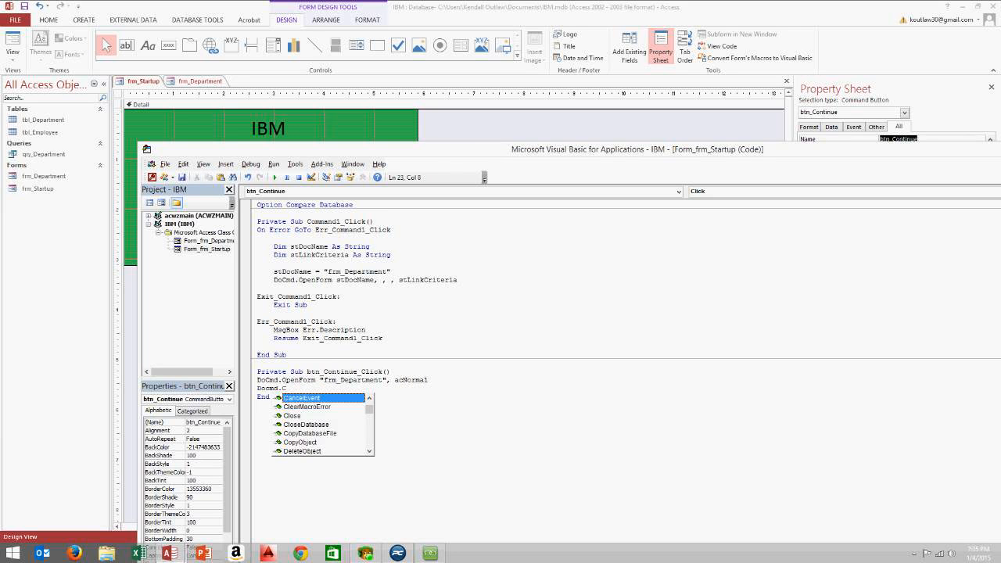
{"action": "double_click", "coordinate": [300, 416]}
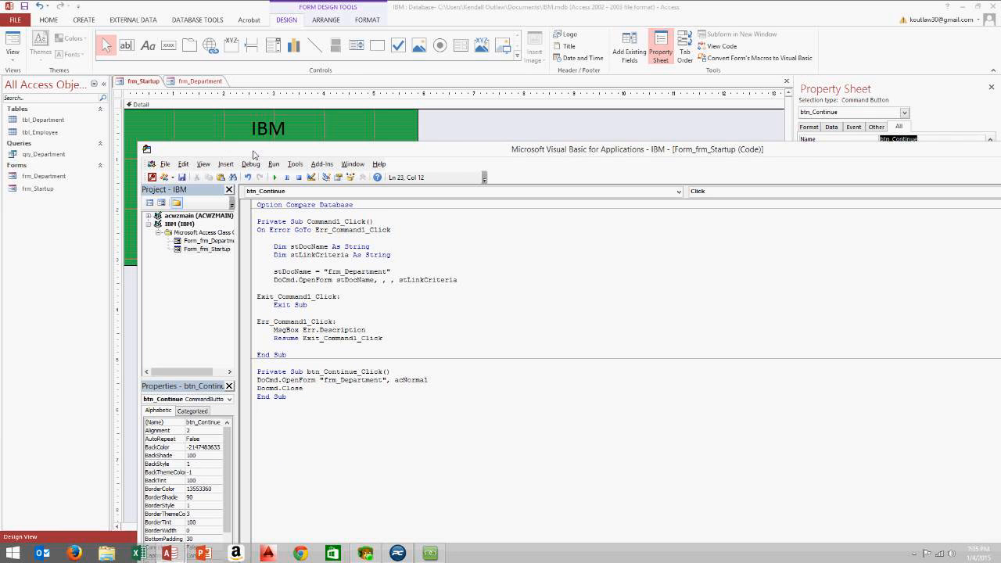
{"action": "mouse_move", "coordinate": [764, 150]}
{"action": "left_mouse_down"}
{"action": "mouse_move", "coordinate": [717, 156]}
{"action": "mouse_move", "coordinate": [764, 167]}
{"action": "left_mouse_up"}
{"action": "left_click_drag", "start_coordinate": [139, 161], "coordinate": [90, 157]}
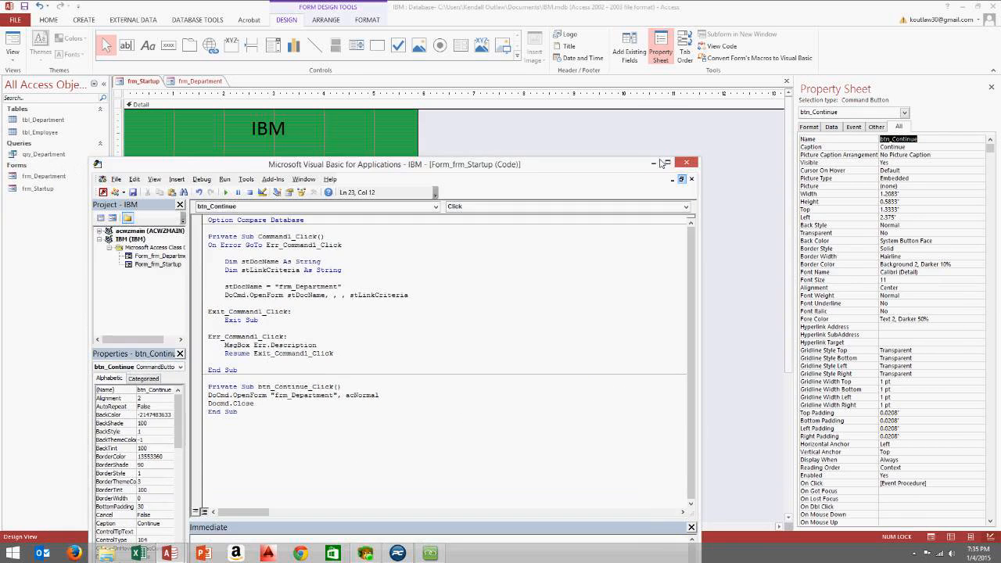
Close the VBA editor and the frm_Department form
{"action": "left_click", "coordinate": [687, 164]}
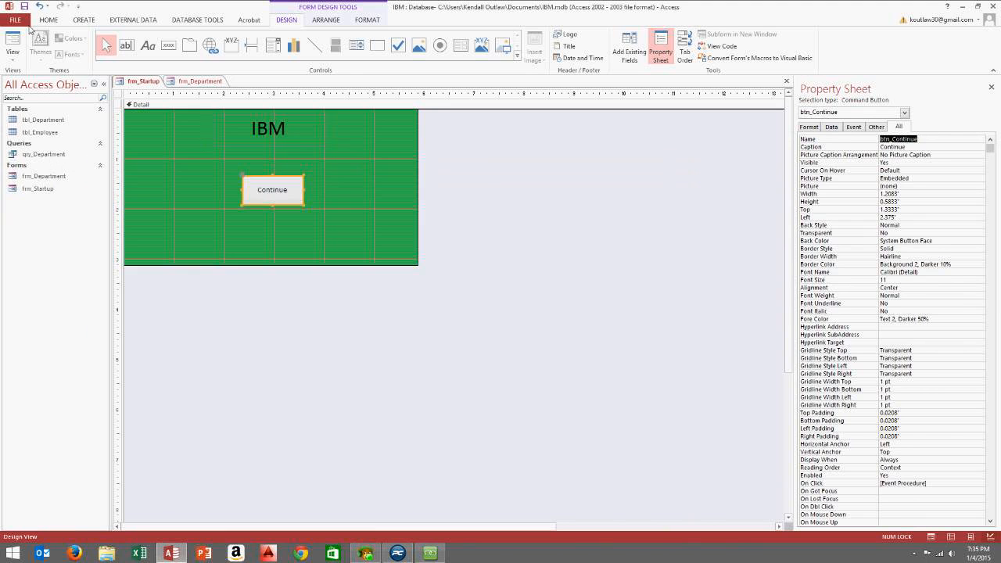
{"action": "left_click", "coordinate": [197, 81]}
{"action": "right_click", "coordinate": [209, 82]}
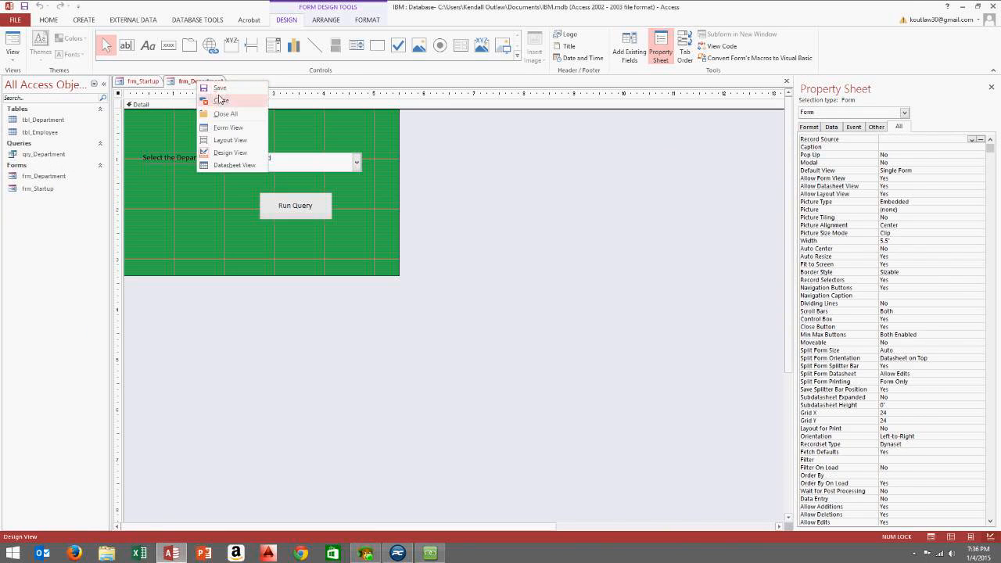
{"action": "left_click", "coordinate": [219, 99]}
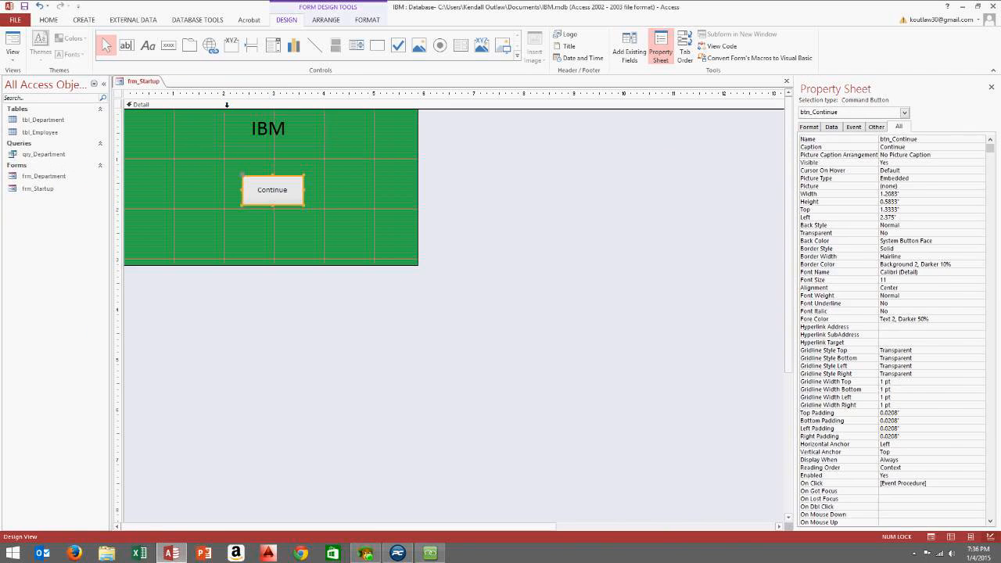
Test the Continue button in Form View, then return to Design View and reopen its code
{"action": "left_click", "coordinate": [12, 60]}
{"action": "left_click", "coordinate": [31, 83]}
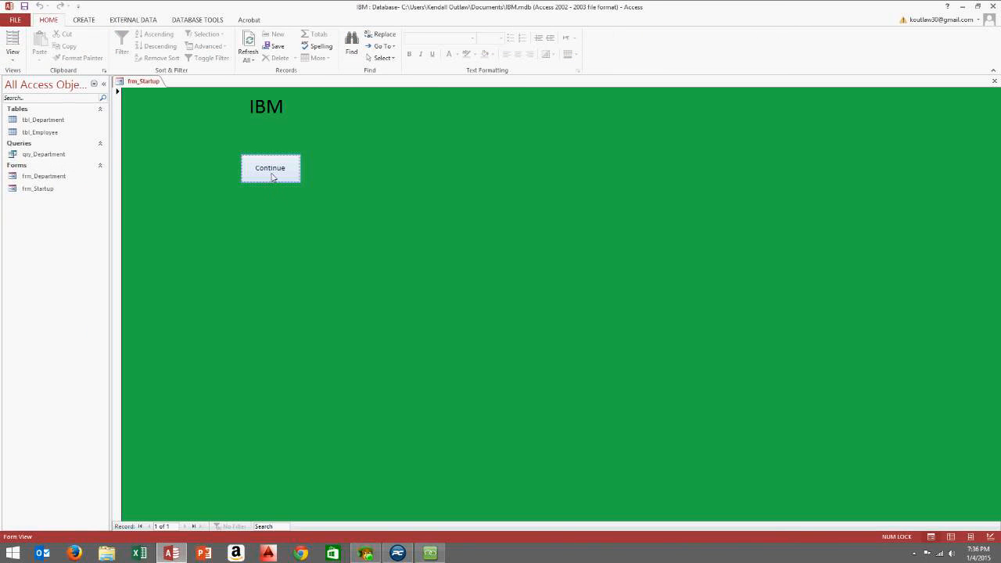
{"action": "left_click", "coordinate": [270, 173]}
{"action": "right_click", "coordinate": [424, 131]}
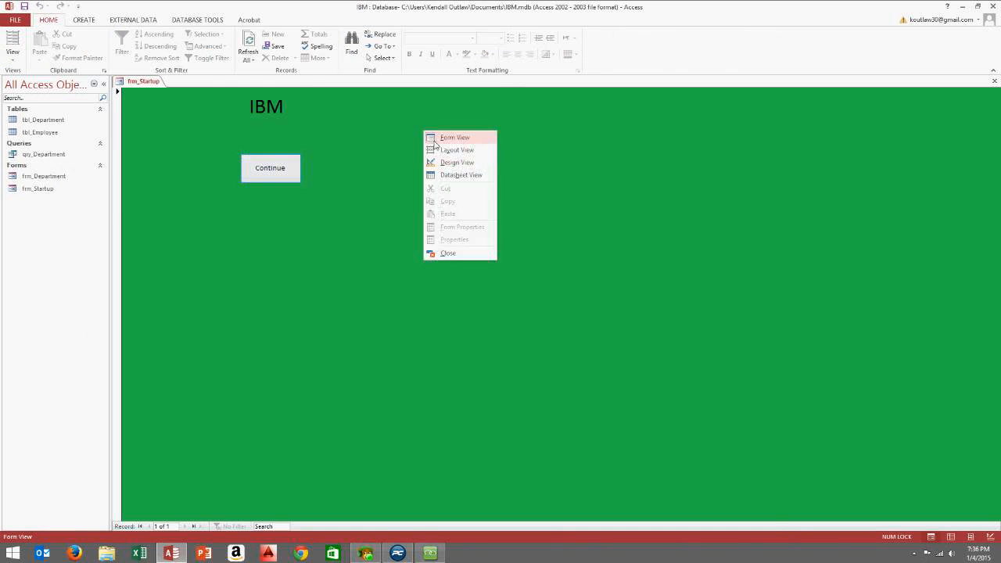
{"action": "left_click", "coordinate": [460, 162]}
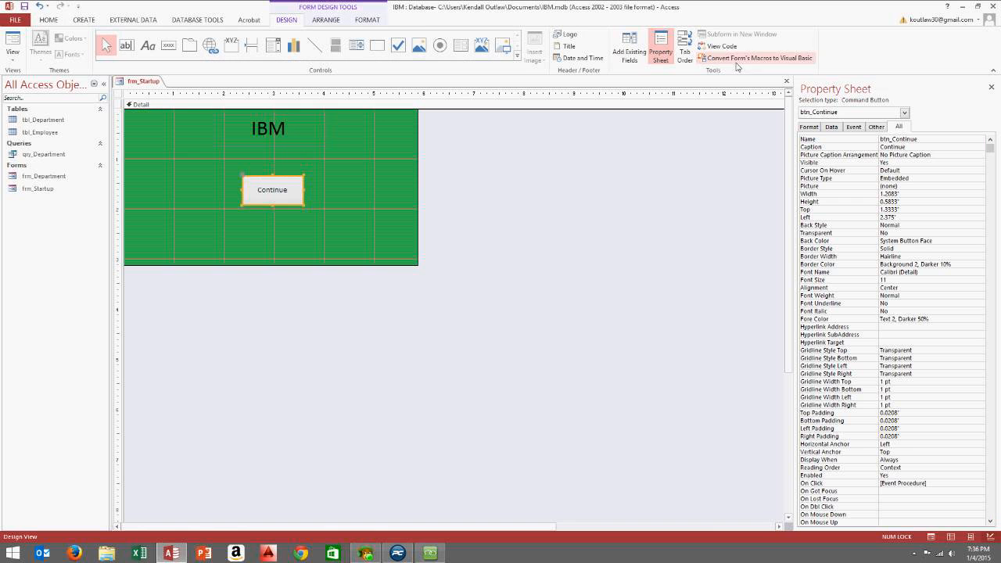
{"action": "left_click", "coordinate": [722, 47]}
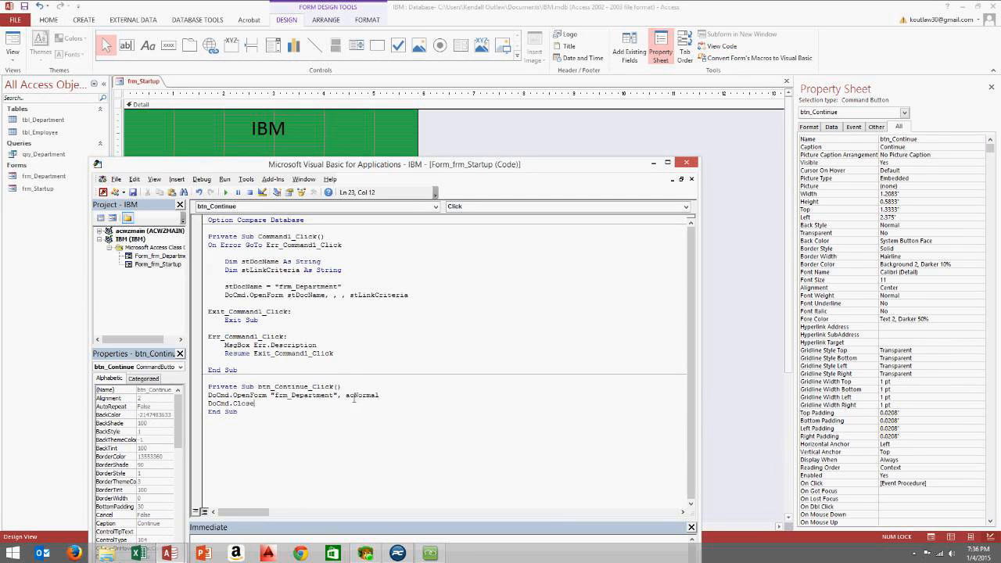
Remove the stray period and comma typed after OpenForm
{"action": "left_click_drag", "start_coordinate": [394, 397], "coordinate": [361, 395]}
{"action": "left_click", "coordinate": [270, 396]}
{"action": "type", "text": "."}
{"action": "key", "text": "BackSpace"}
{"action": "type", "text": ","}
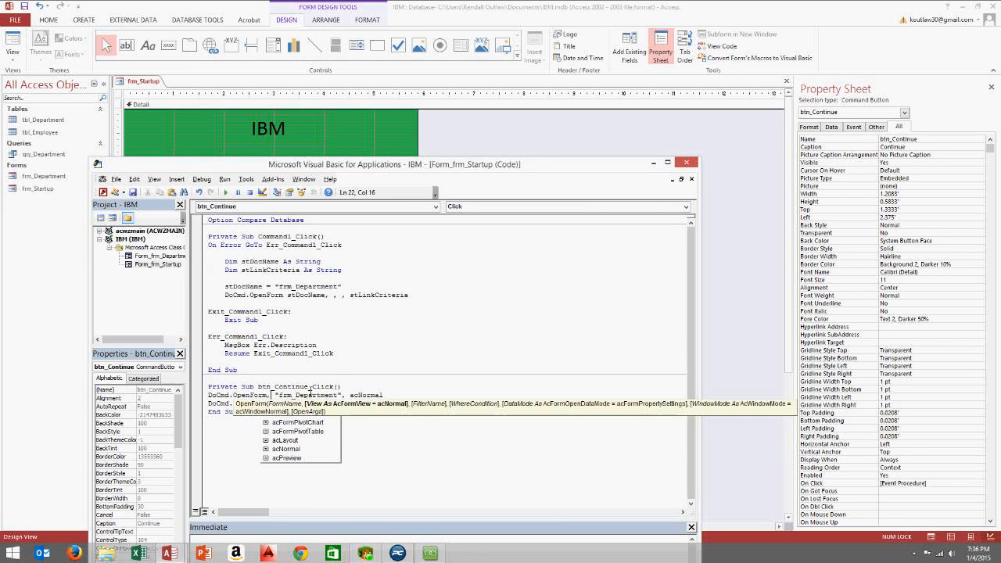
{"action": "key", "text": "Escape"}
{"action": "key", "text": "BackSpace"}
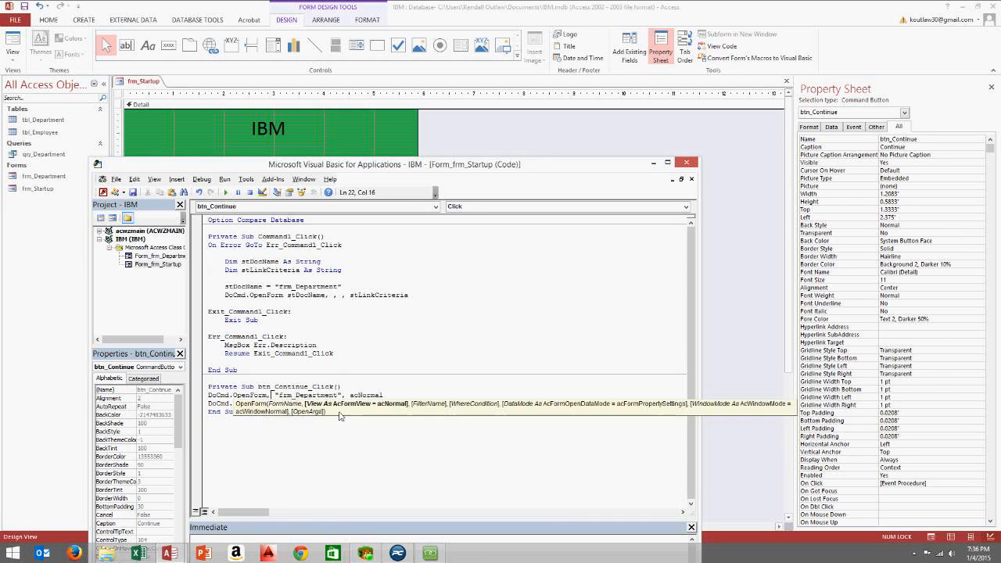
{"action": "left_click", "coordinate": [394, 388]}
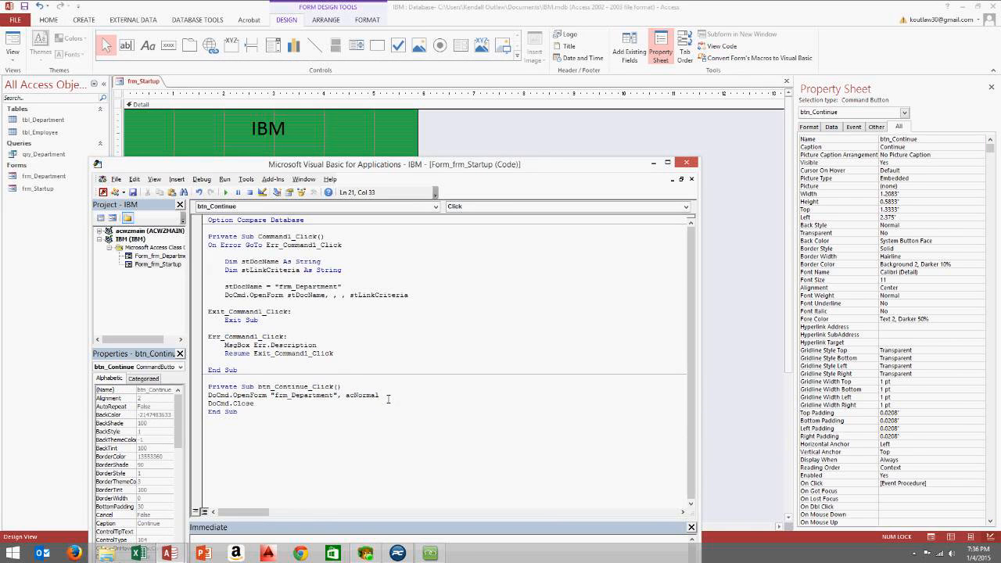
Retype the OpenForm arguments as frm_Department, acNormal without quotes and close the code editor
{"action": "left_click_drag", "start_coordinate": [388, 398], "coordinate": [272, 397]}
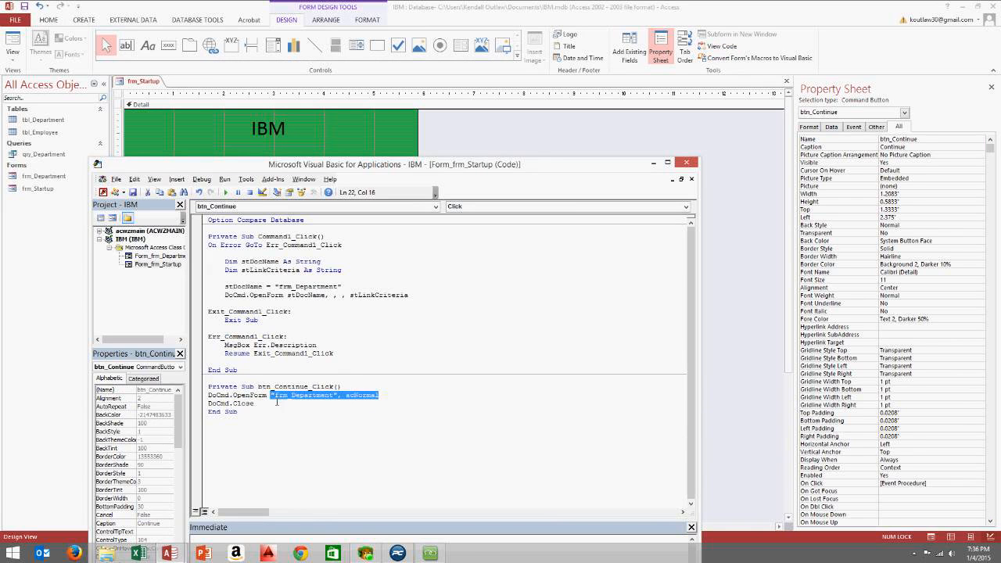
{"action": "left_click", "coordinate": [284, 397]}
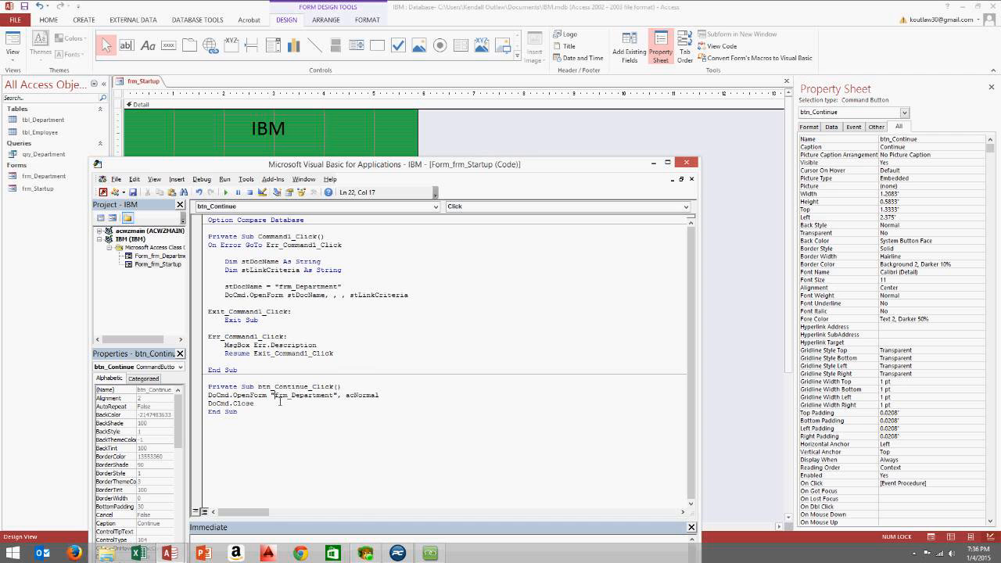
{"action": "key", "text": "BackSpace"}
{"action": "left_click_drag", "start_coordinate": [376, 397], "coordinate": [284, 397]}
{"action": "key", "text": "BackSpace"}
{"action": "key", "text": "BackSpace"}
{"action": "key", "text": "BackSpace"}
{"action": "key", "text": "BackSpace"}
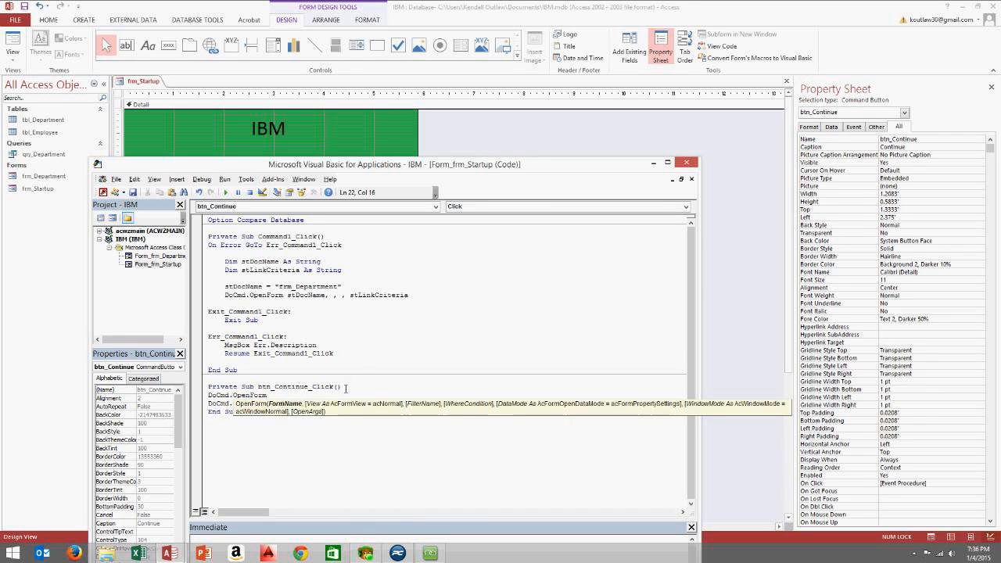
{"action": "type", "text": "frm_Department,"}
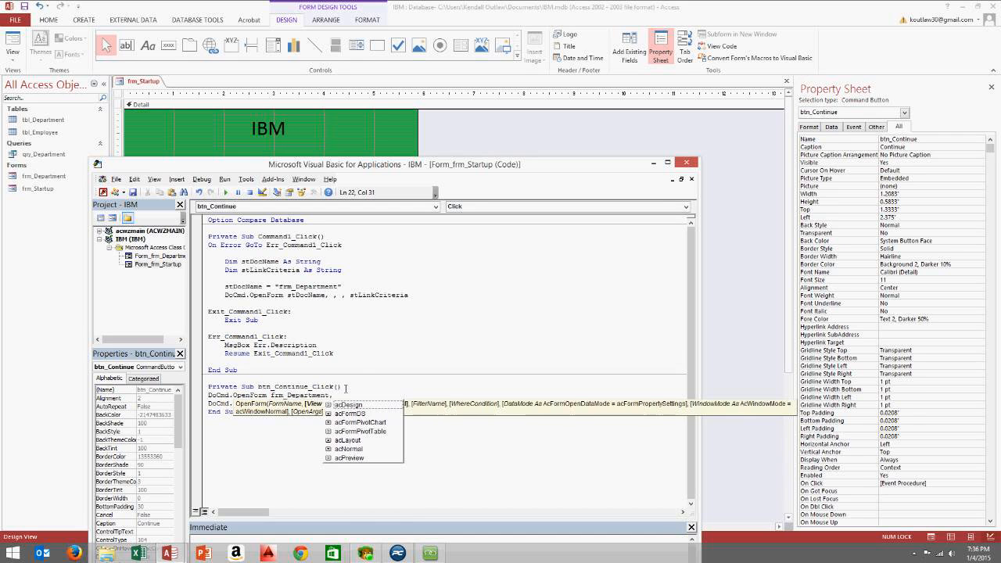
{"action": "double_click", "coordinate": [348, 449]}
{"action": "left_click", "coordinate": [341, 466]}
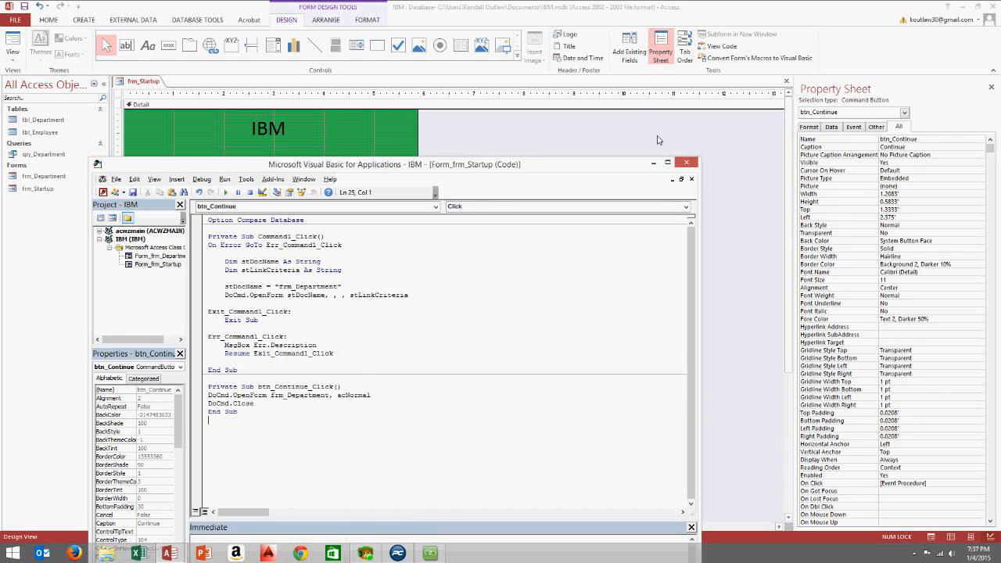
{"action": "left_click", "coordinate": [685, 162]}
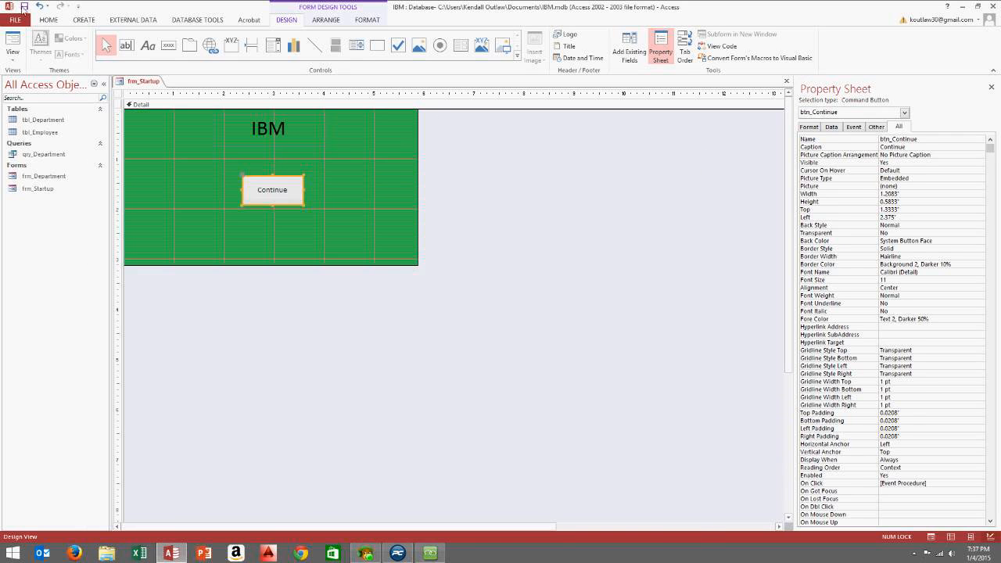
Test Continue in Form View, debug the error by quoting frm_Department, and reset execution
{"action": "left_click", "coordinate": [12, 63]}
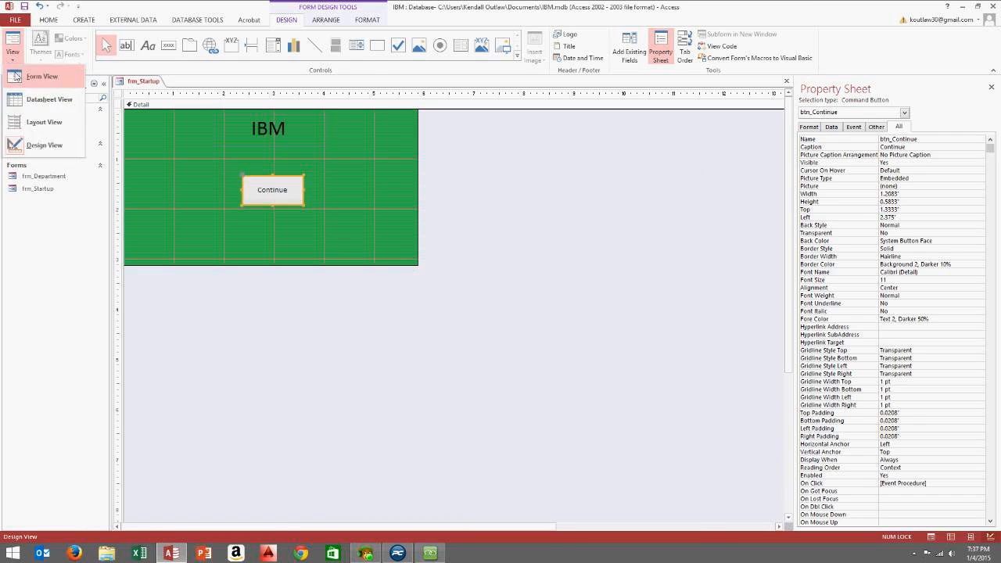
{"action": "left_click", "coordinate": [44, 73]}
{"action": "left_click", "coordinate": [266, 175]}
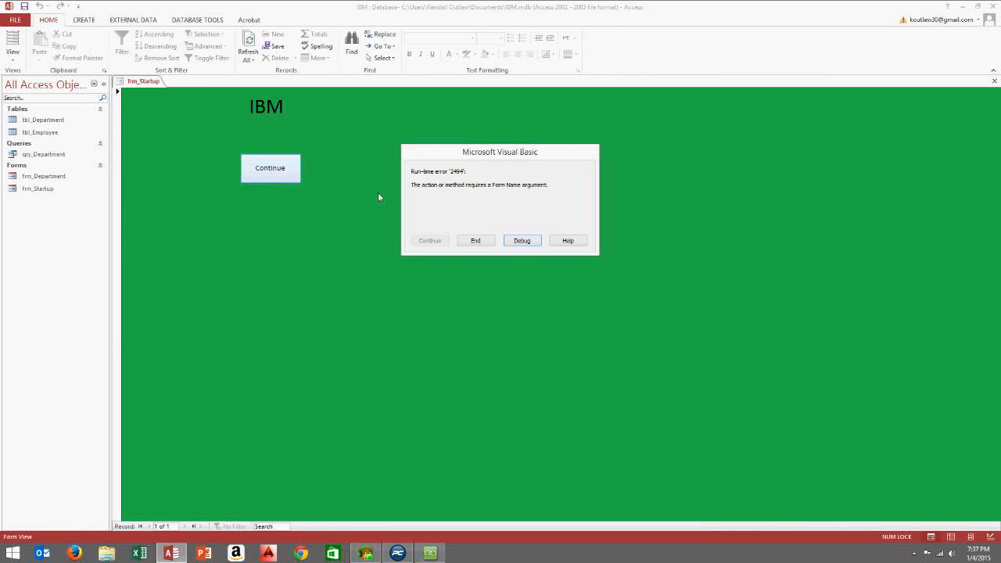
{"action": "left_click", "coordinate": [531, 243]}
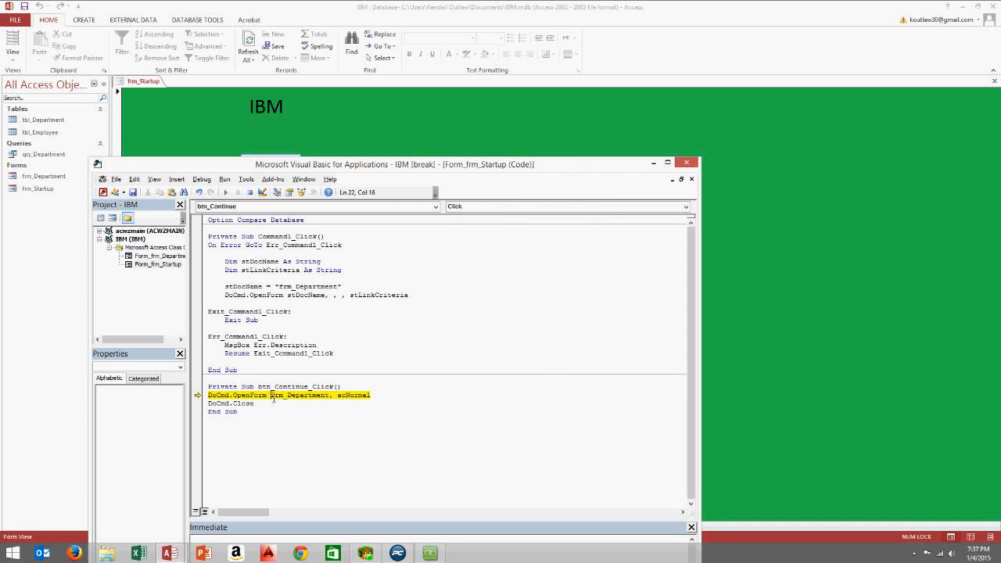
{"action": "mouse_move", "coordinate": [275, 400]}
{"action": "type", "text": "\""}
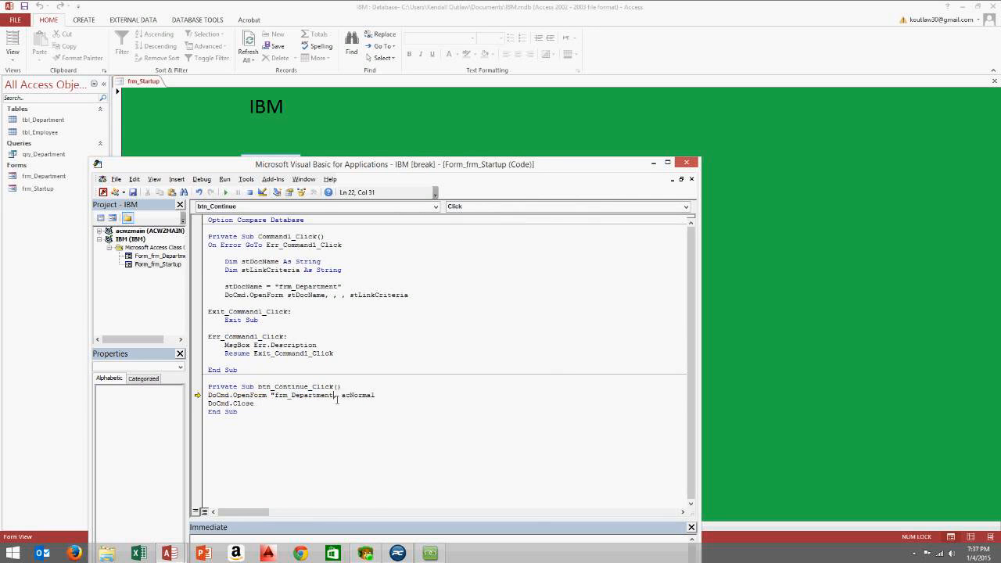
{"action": "type", "text": "\""}
{"action": "key", "text": "Down"}
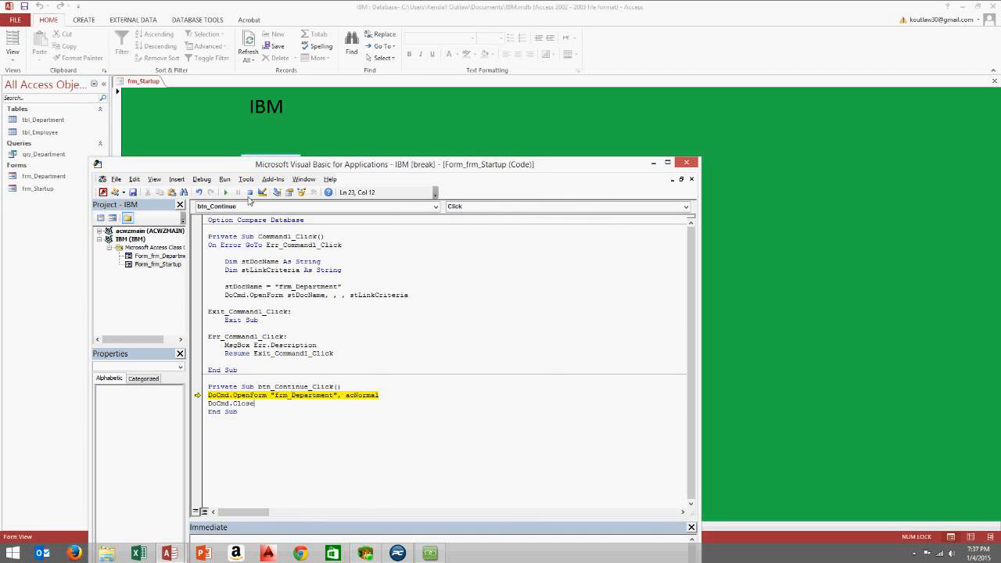
{"action": "left_click", "coordinate": [249, 193]}
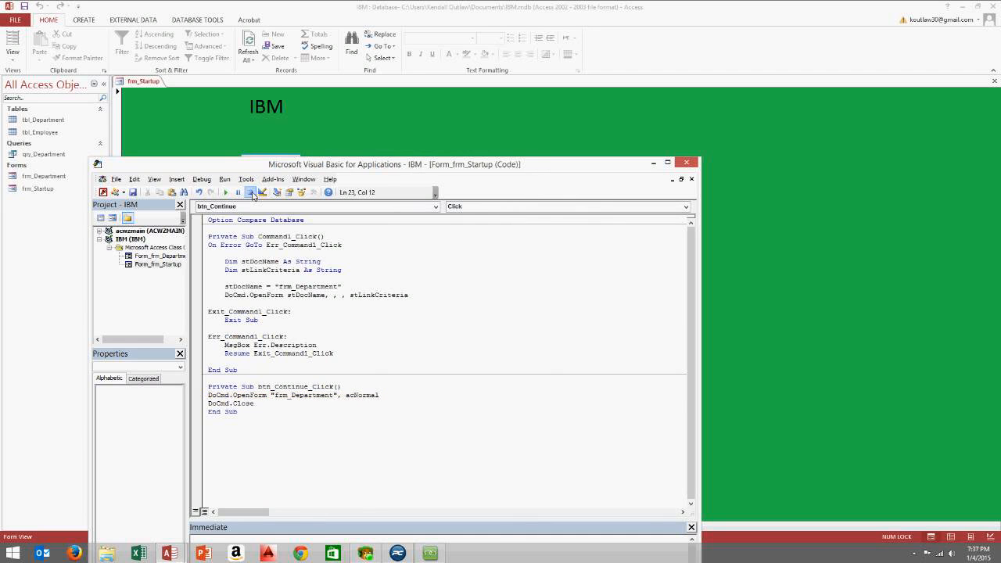
Remove the acNormal argument from the OpenForm line and dismiss the compile error
{"action": "left_click", "coordinate": [379, 395]}
{"action": "double_click", "coordinate": [364, 395]}
{"action": "key", "text": "BackSpace"}
{"action": "key", "text": "Down"}
{"action": "key", "text": "Down"}
{"action": "key", "text": "Up"}
{"action": "key", "text": "Up"}
{"action": "key", "text": "End"}
{"action": "type", "text": ","}
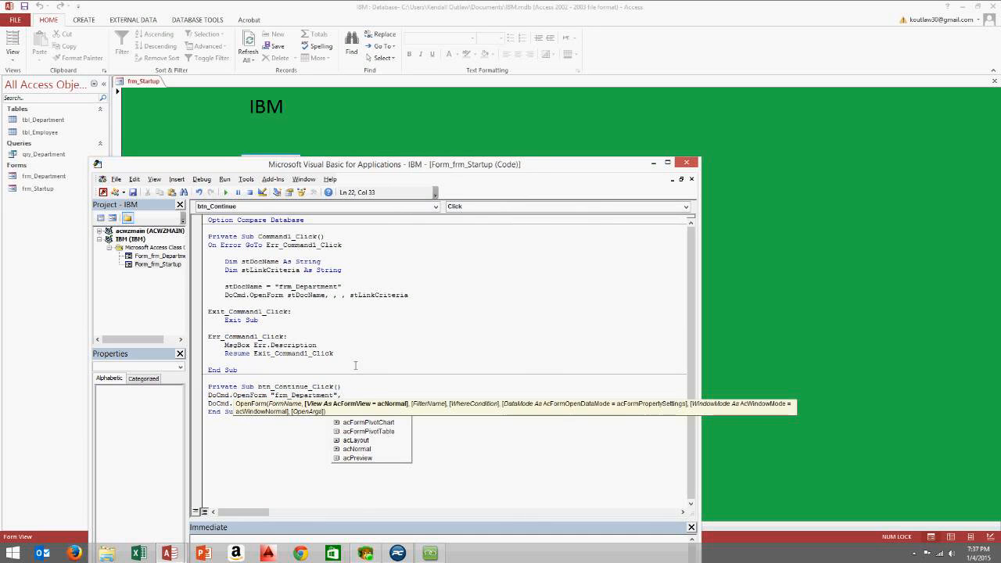
{"action": "left_click", "coordinate": [355, 365]}
{"action": "left_click", "coordinate": [506, 318]}
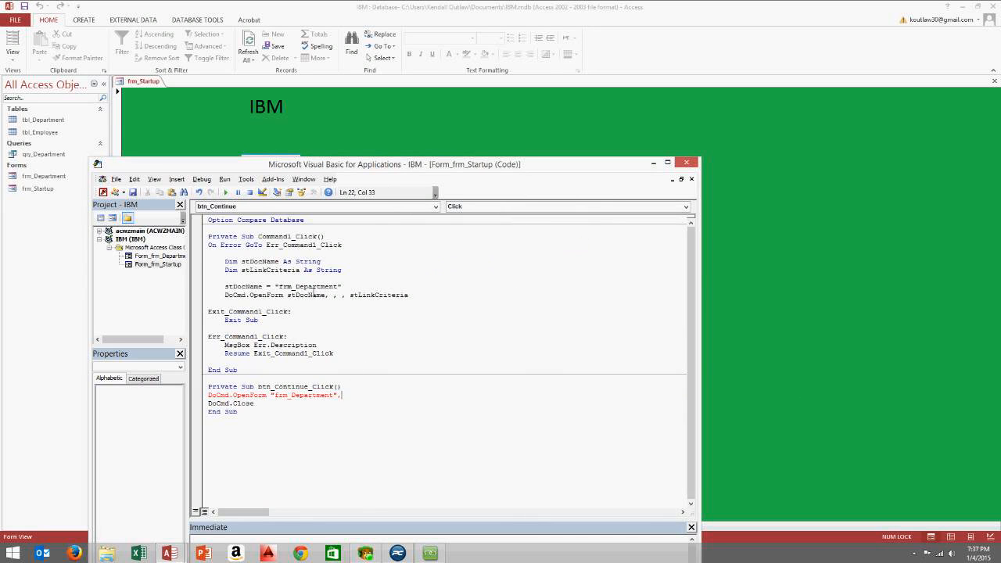
Compare with Command1_Click, then delete the whole btn_Continue_Click procedure and close VBA
{"action": "left_click_drag", "start_coordinate": [287, 295], "coordinate": [411, 297]}
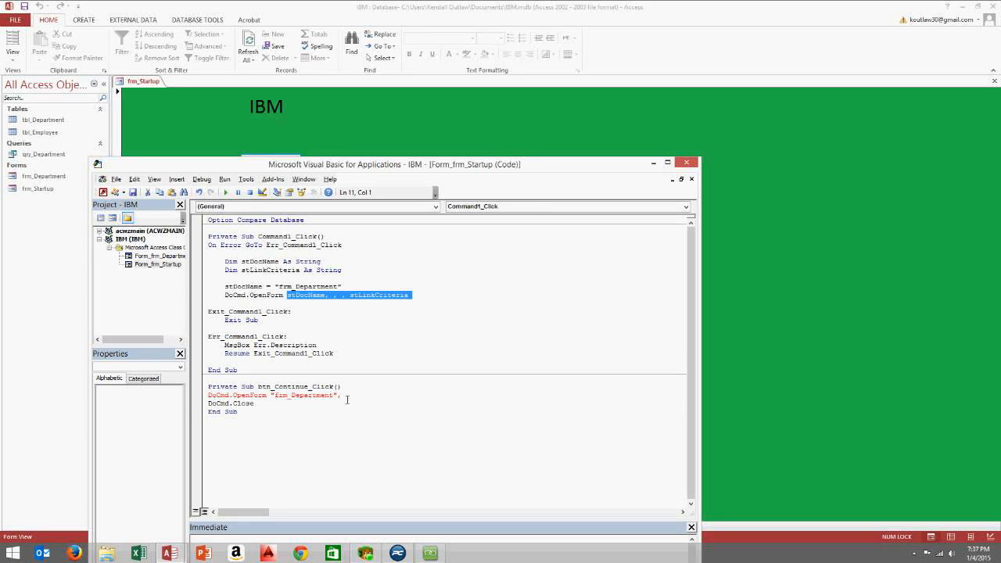
{"action": "left_click", "coordinate": [369, 338]}
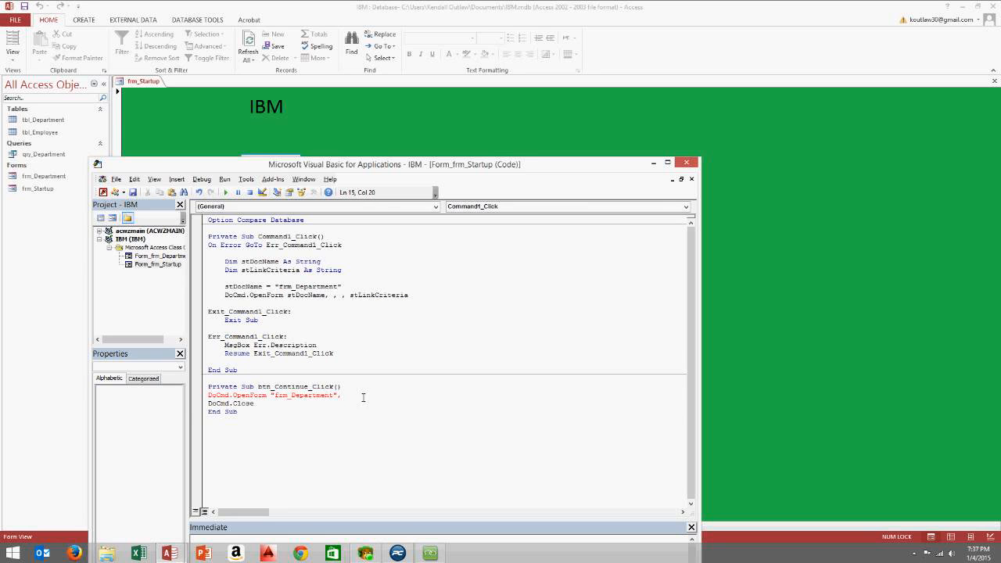
{"action": "left_click_drag", "start_coordinate": [362, 397], "coordinate": [193, 397]}
{"action": "left_click", "coordinate": [254, 421]}
{"action": "left_click_drag", "start_coordinate": [254, 422], "coordinate": [177, 387]}
{"action": "key", "text": "Delete"}
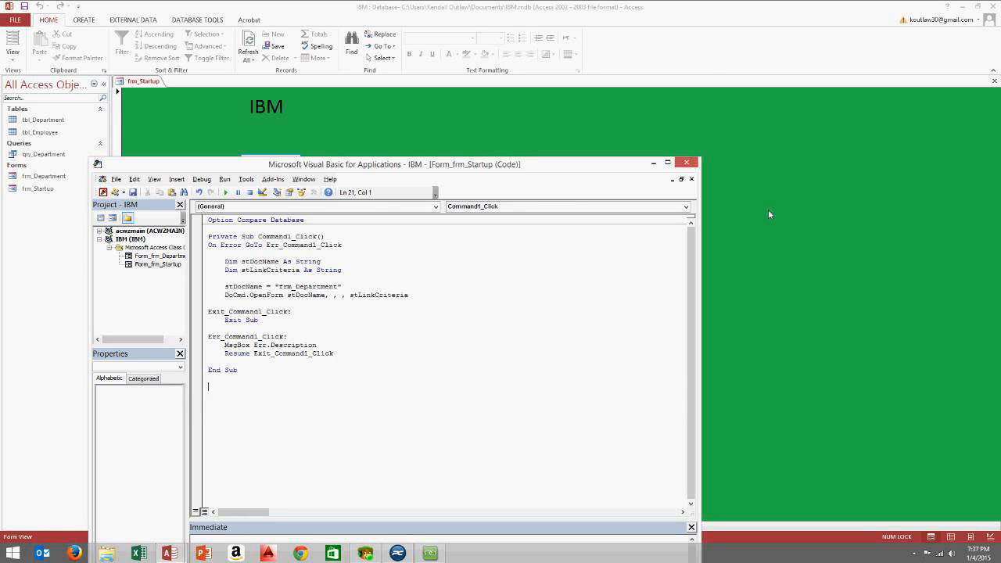
{"action": "left_click", "coordinate": [695, 163]}
Delete the old Continue button in Design View and draw a new command button
{"action": "right_click", "coordinate": [353, 139]}
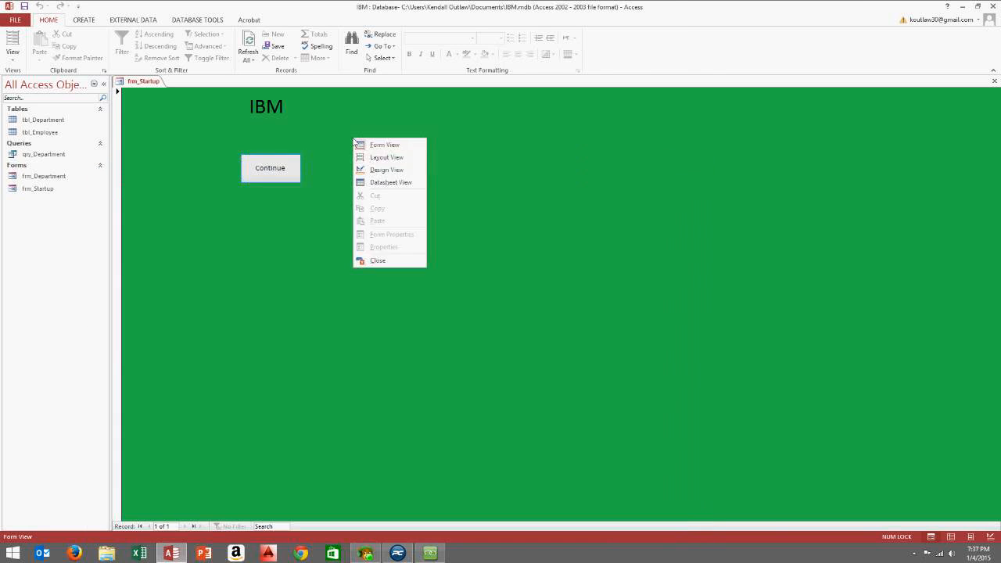
{"action": "left_click", "coordinate": [377, 170]}
{"action": "left_click", "coordinate": [270, 196]}
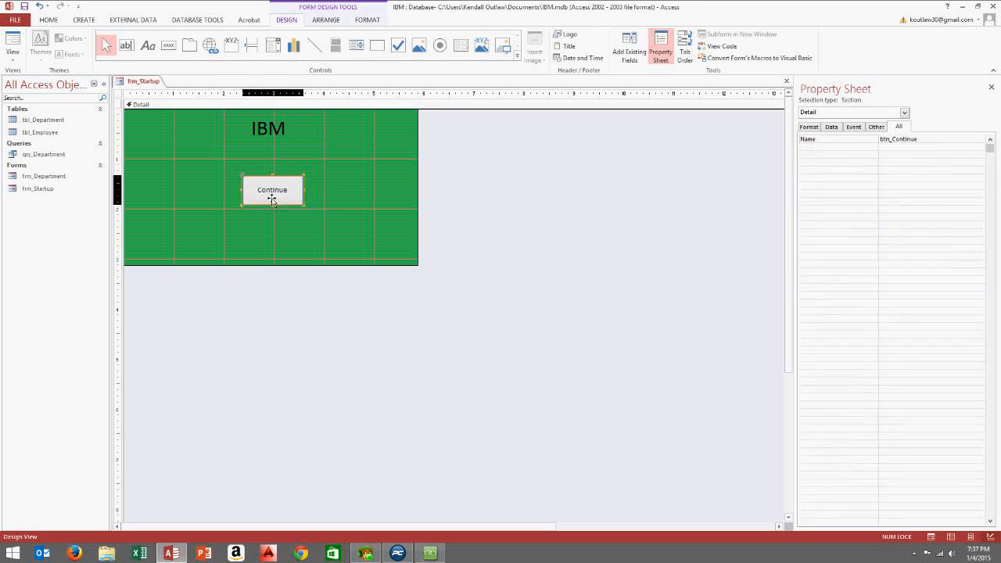
{"action": "key", "text": "Delete"}
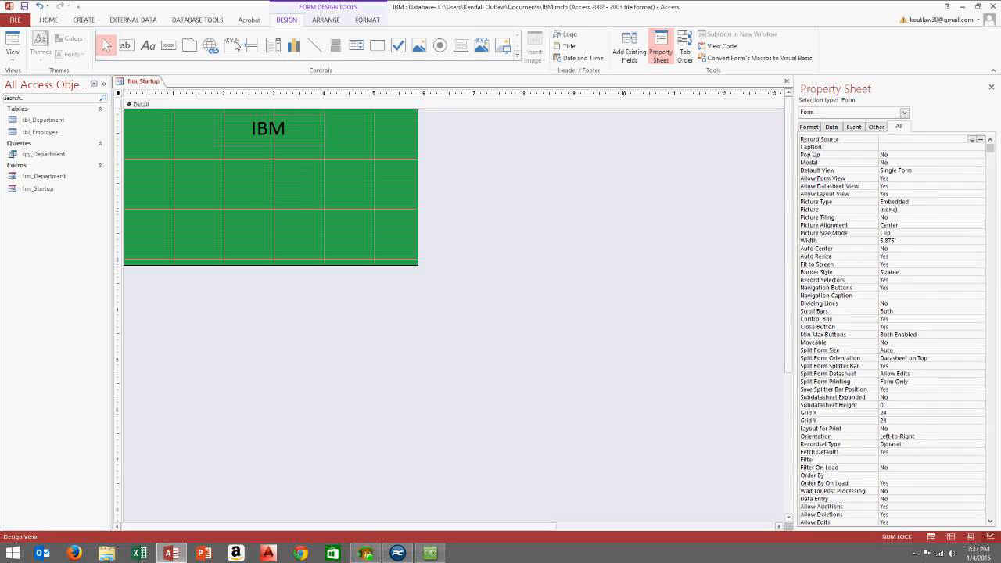
{"action": "left_click", "coordinate": [171, 48]}
{"action": "left_click_drag", "start_coordinate": [243, 176], "coordinate": [300, 205]}
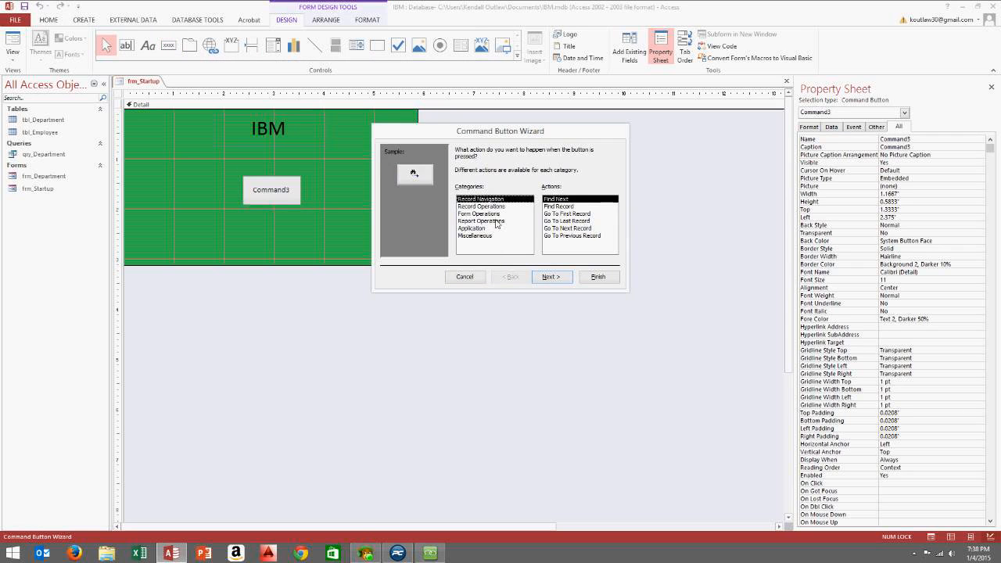
Set the button to open frm_Department with text 'Continue', finish the wizard, and enlarge it
{"action": "left_click", "coordinate": [486, 214]}
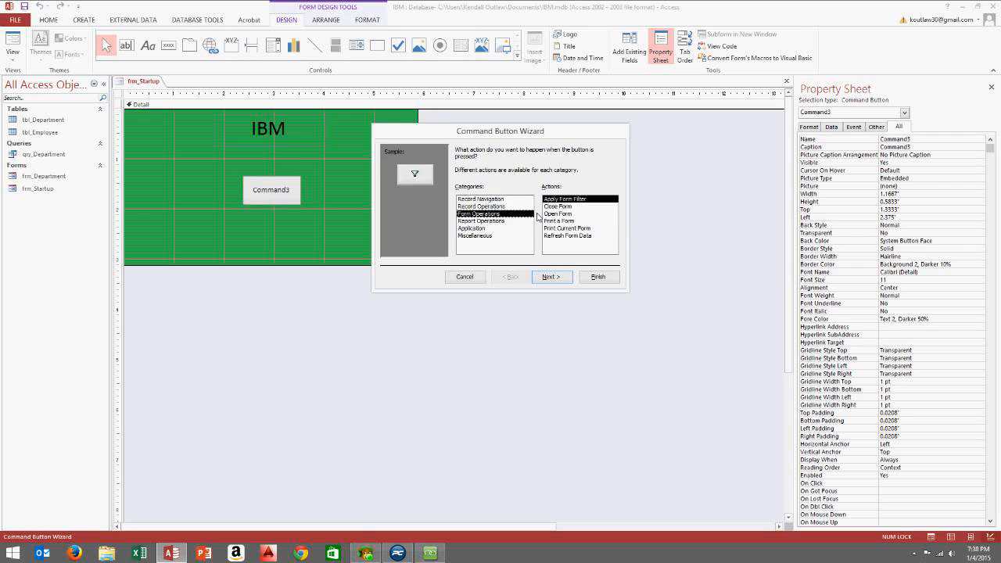
{"action": "left_click", "coordinate": [562, 213]}
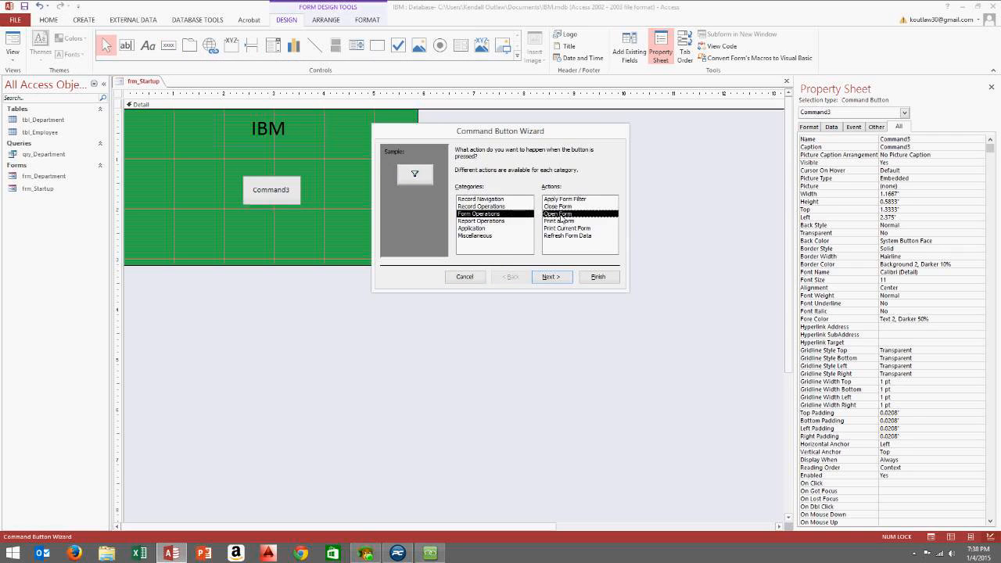
{"action": "left_click", "coordinate": [551, 276]}
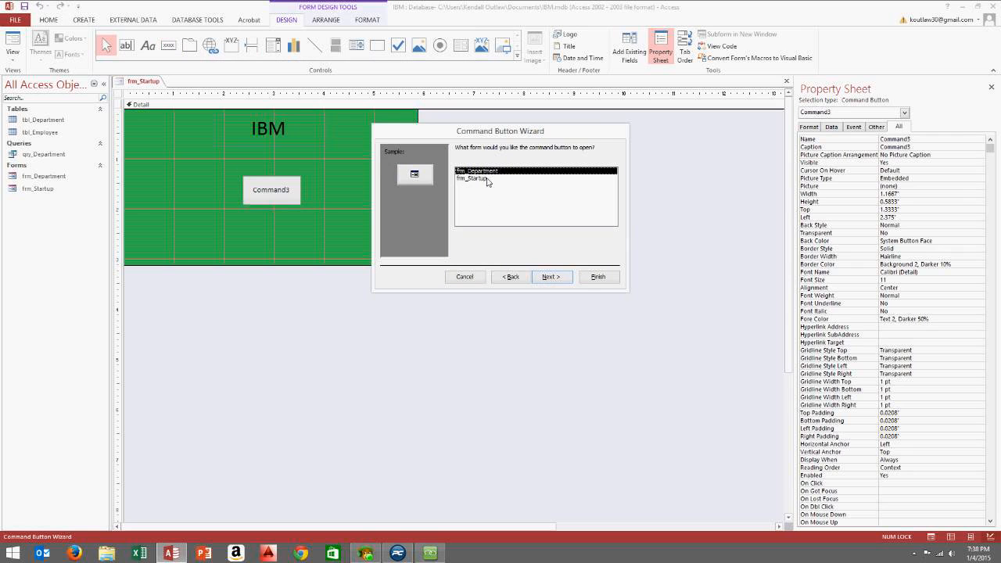
{"action": "left_click", "coordinate": [555, 278]}
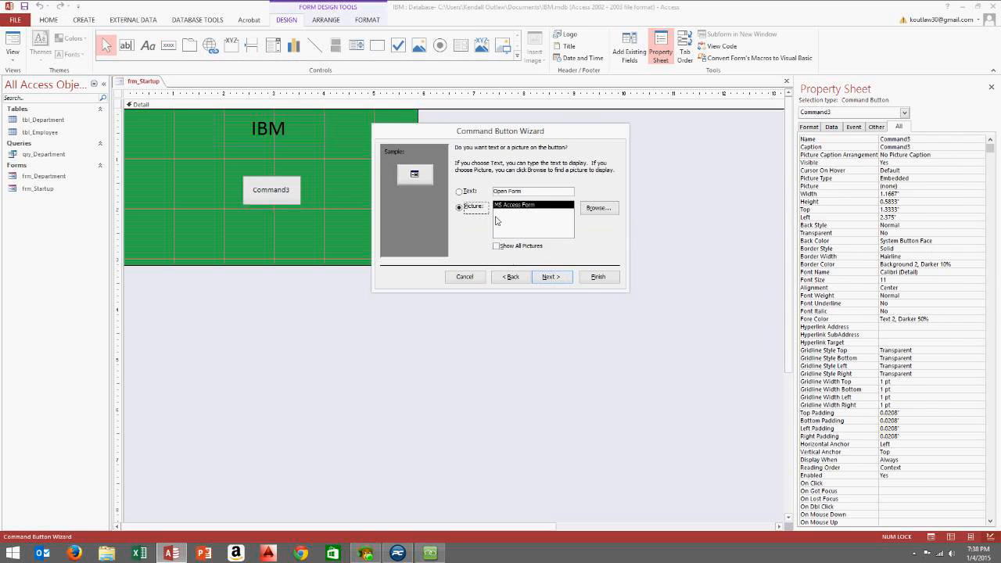
{"action": "left_click", "coordinate": [465, 191]}
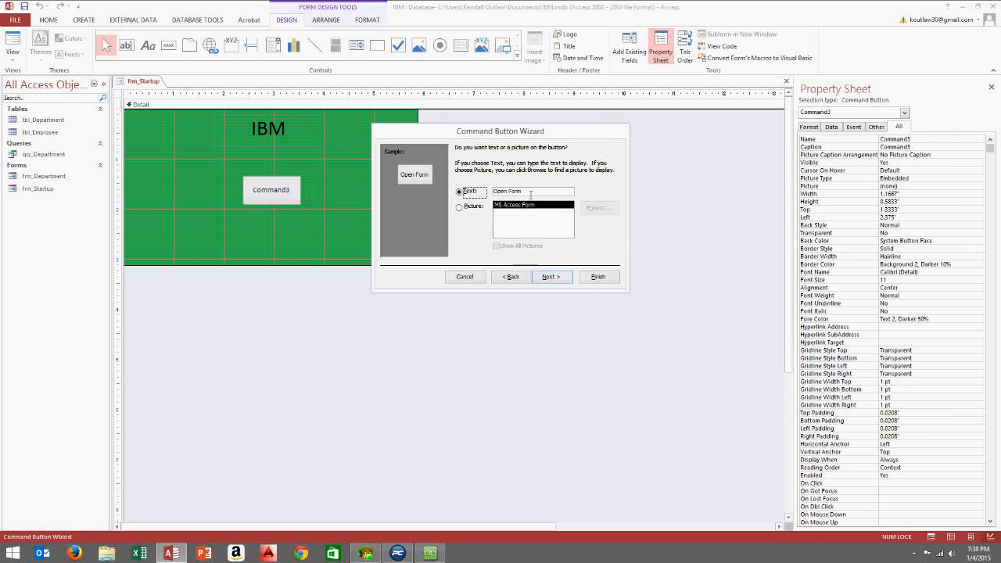
{"action": "left_click_drag", "start_coordinate": [523, 192], "coordinate": [493, 191]}
{"action": "type", "text": "Continue"}
{"action": "left_click", "coordinate": [540, 278]}
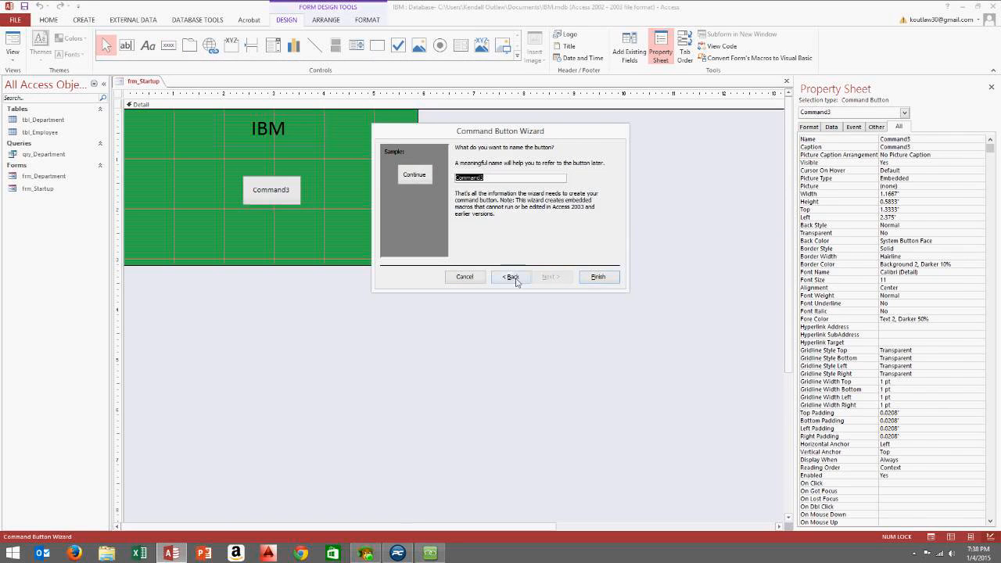
{"action": "left_click", "coordinate": [598, 277]}
{"action": "left_click_drag", "start_coordinate": [284, 197], "coordinate": [308, 199]}
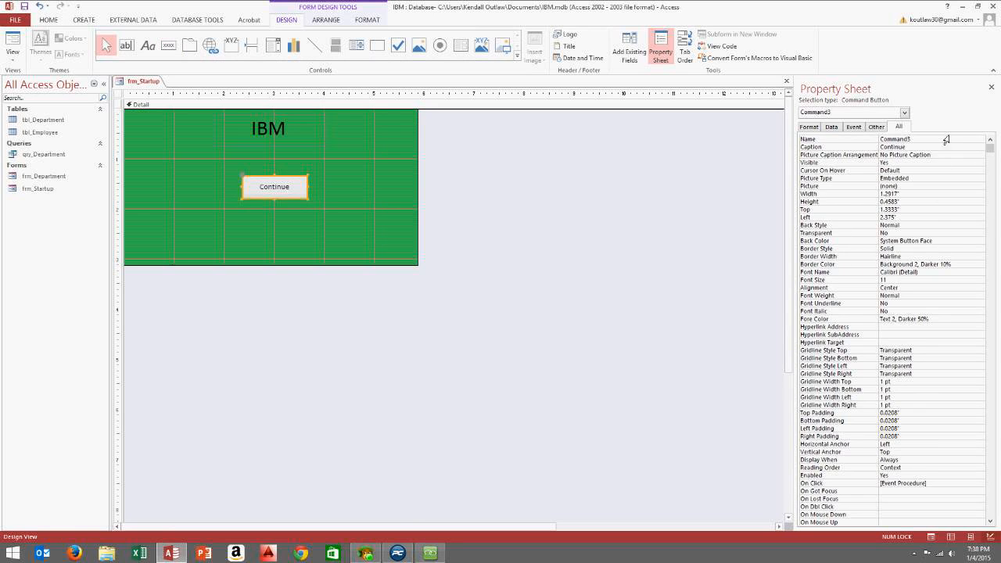
Add a docmd.Close line to the Command3_Click procedure and close the code editor
{"action": "left_click", "coordinate": [853, 127]}
{"action": "left_click", "coordinate": [990, 139]}
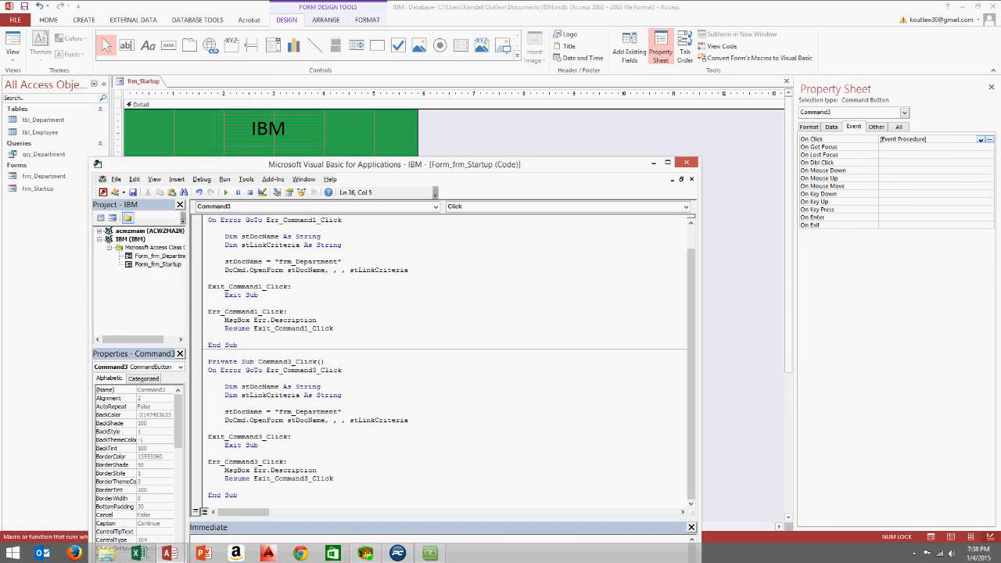
{"action": "type", "text": "docmd.clo"}
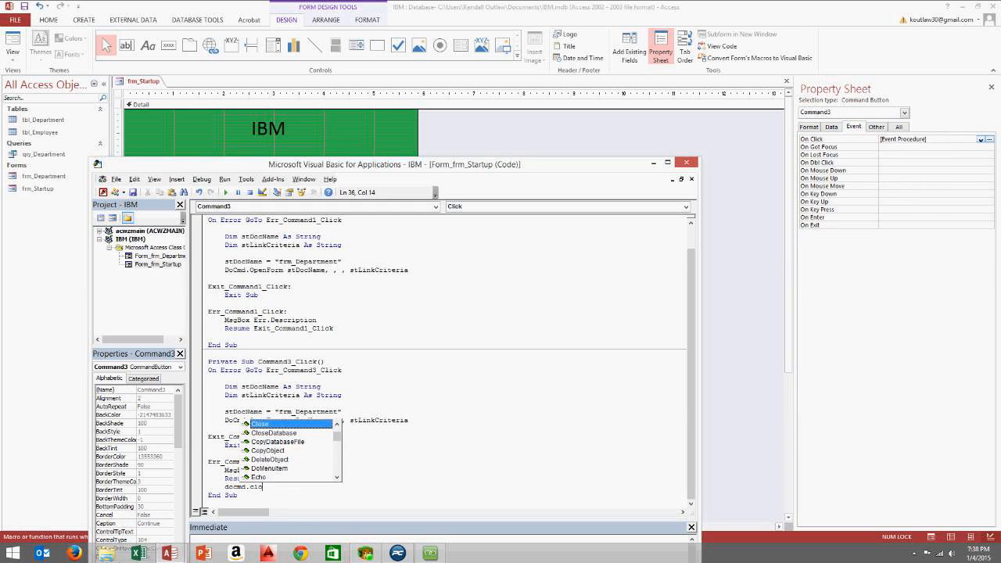
{"action": "type", "text": "se"}
{"action": "key", "text": "Tab"}
{"action": "left_click", "coordinate": [686, 161]}
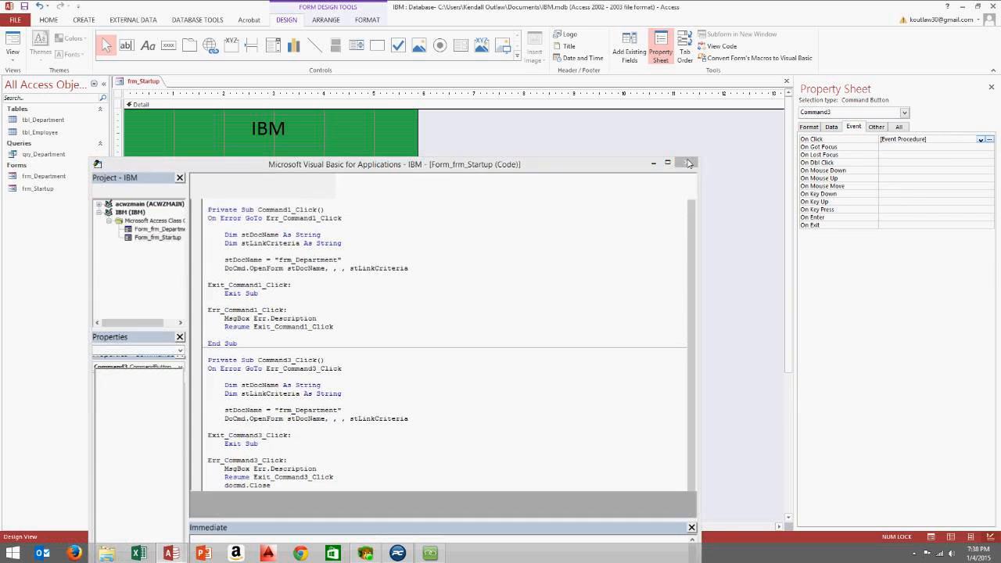
Test Continue from the running startup form, then return both forms to Design View
{"action": "left_click", "coordinate": [13, 56]}
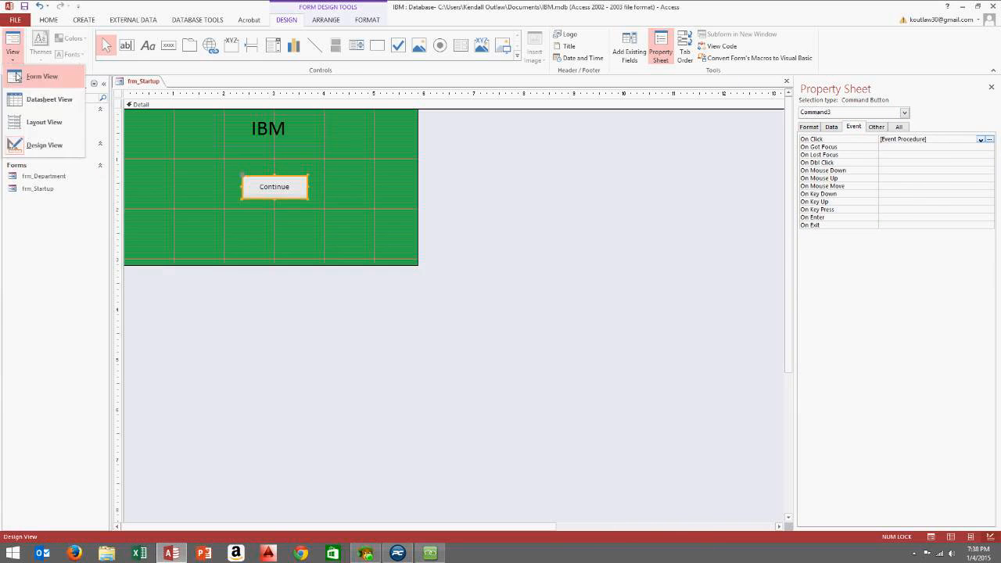
{"action": "left_click", "coordinate": [17, 75]}
{"action": "left_click", "coordinate": [266, 168]}
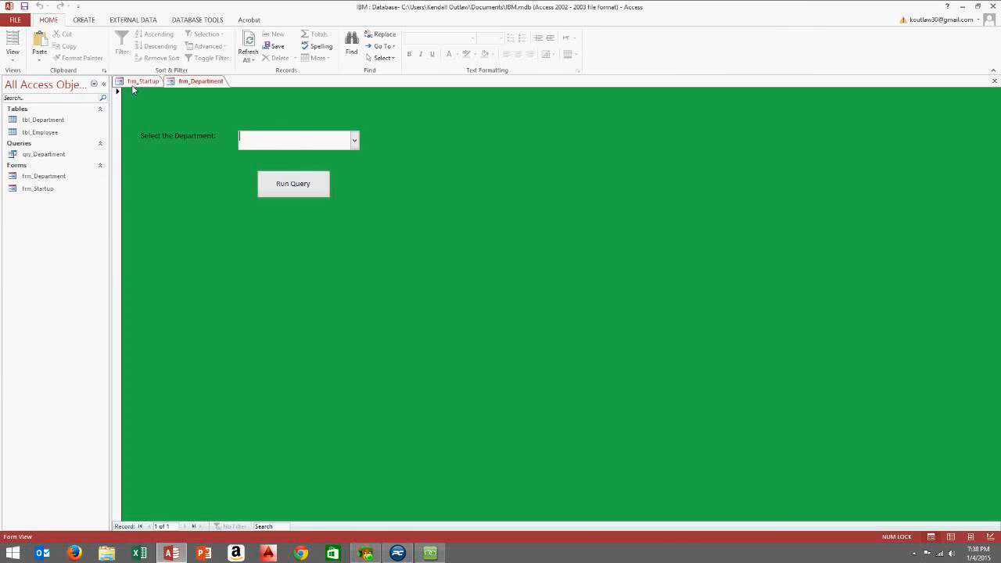
{"action": "right_click", "coordinate": [338, 103]}
{"action": "left_click", "coordinate": [359, 130]}
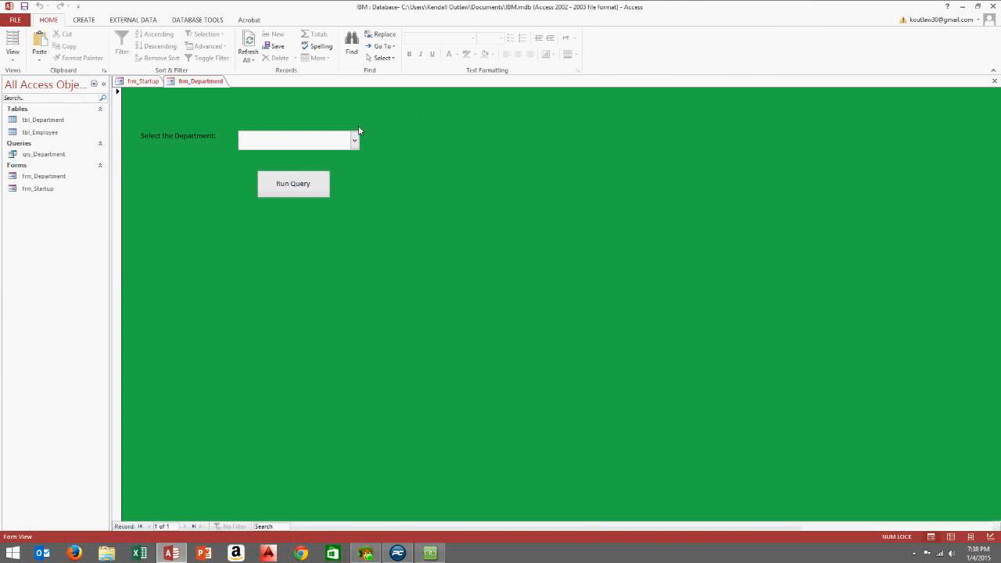
{"action": "left_click", "coordinate": [141, 81]}
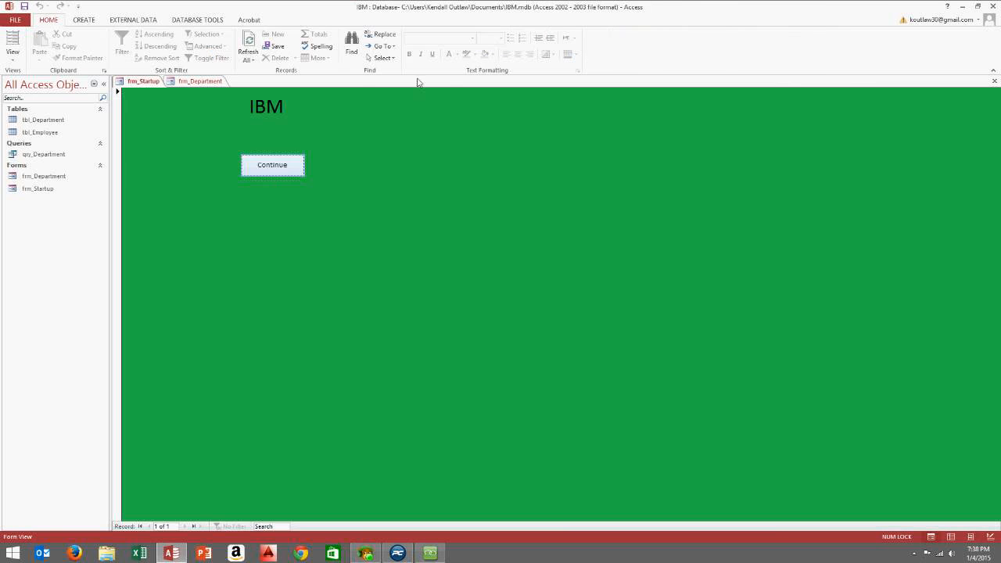
{"action": "right_click", "coordinate": [384, 119]}
{"action": "left_click", "coordinate": [395, 149]}
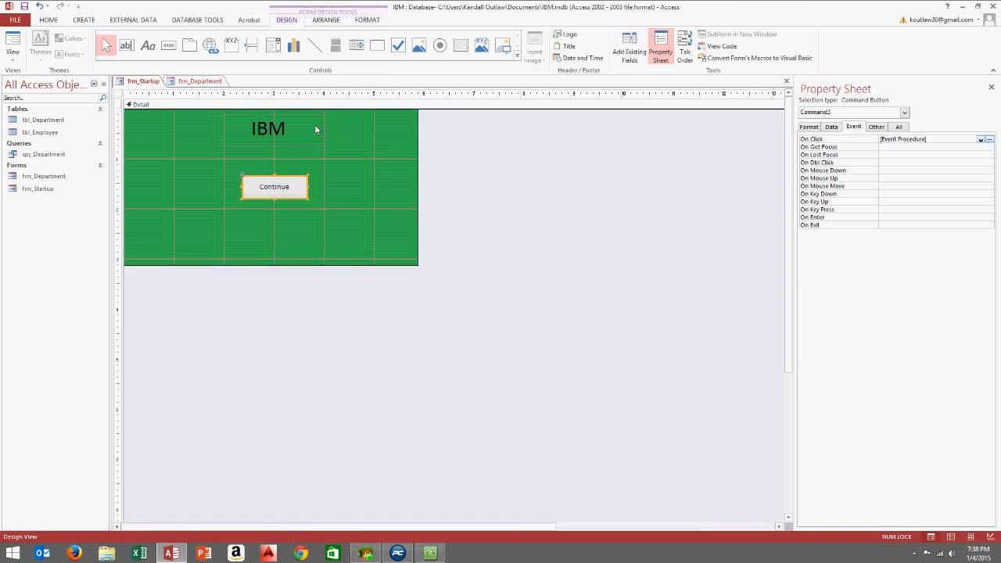
Delete the DoCmd.Close line from Command3_Click and close the code editor
{"action": "left_click", "coordinate": [989, 139]}
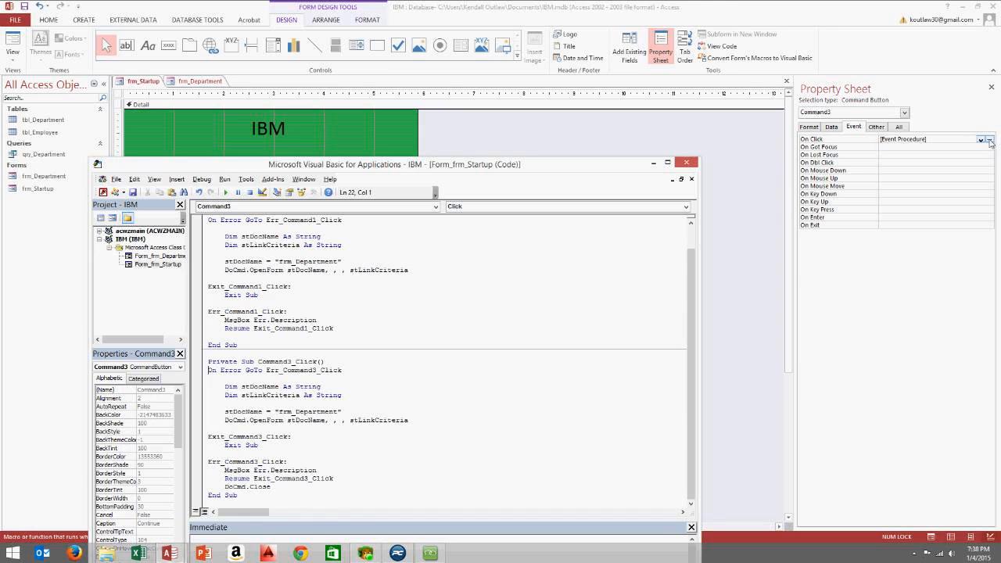
{"action": "left_click_drag", "start_coordinate": [270, 487], "coordinate": [224, 487]}
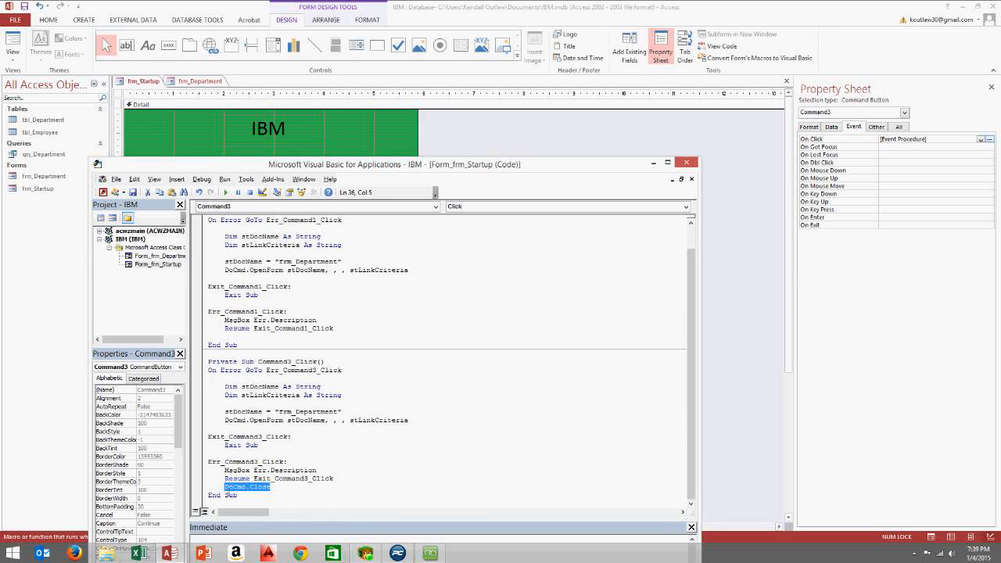
{"action": "key", "text": "Delete"}
{"action": "left_click", "coordinate": [685, 162]}
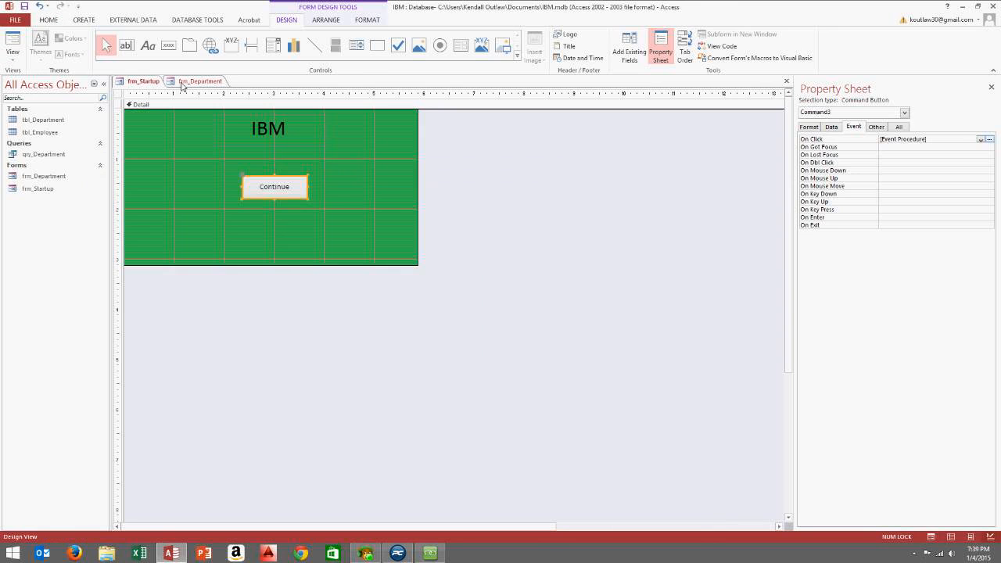
Put frm_Department and frm_Startup in Form View and click Continue
{"action": "left_click", "coordinate": [193, 81]}
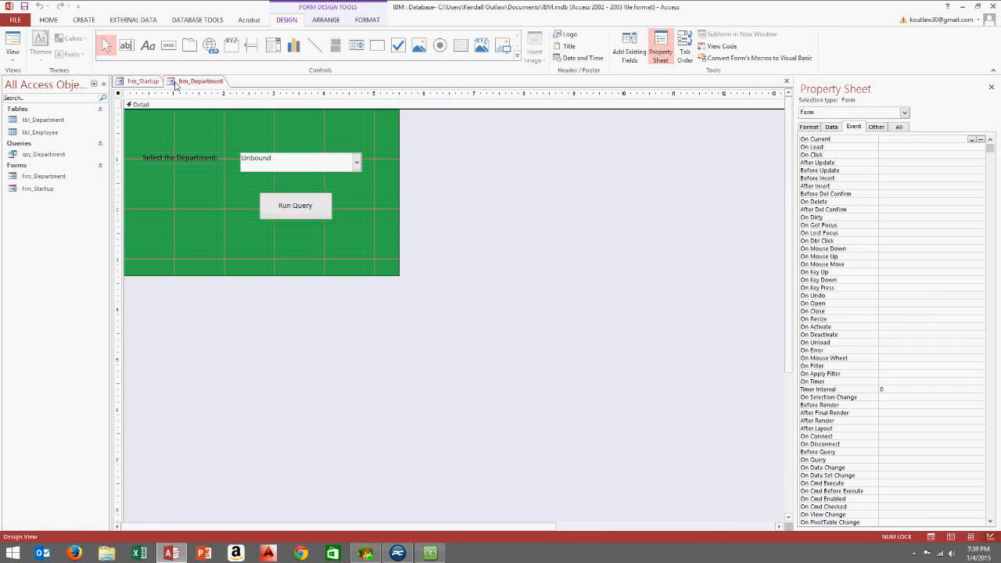
{"action": "left_click", "coordinate": [12, 55]}
{"action": "left_click", "coordinate": [24, 81]}
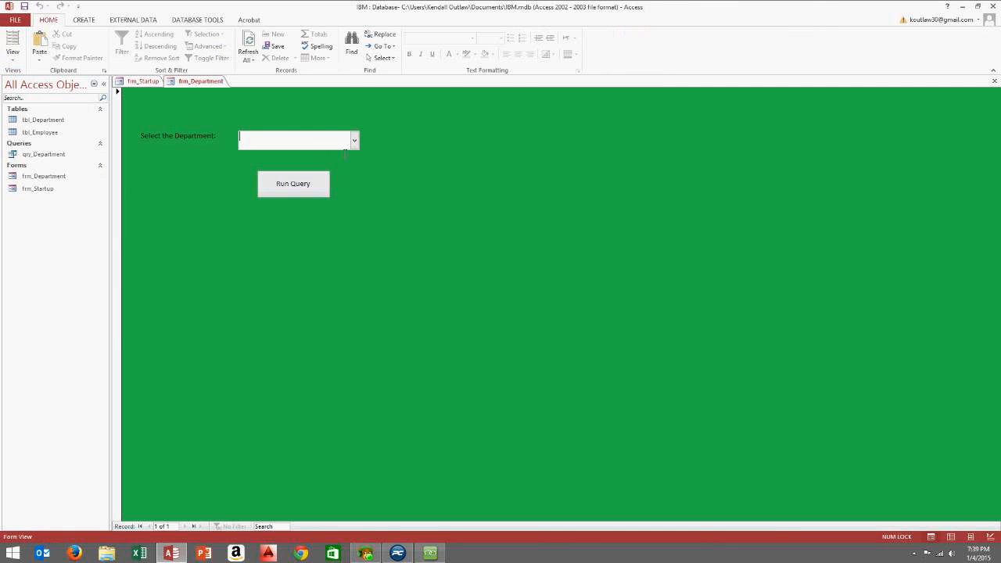
{"action": "left_click", "coordinate": [142, 82]}
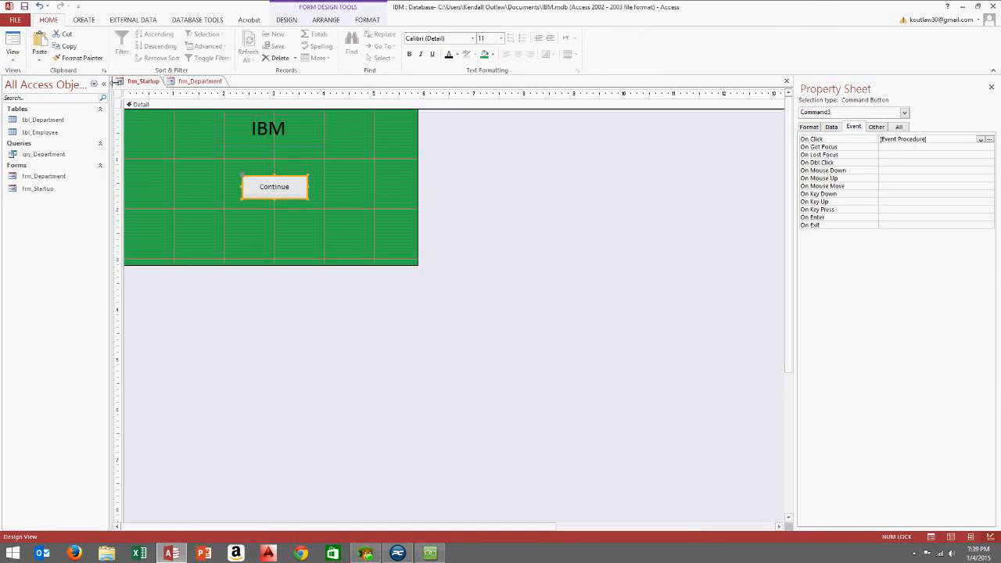
{"action": "left_click", "coordinate": [19, 58]}
{"action": "left_click", "coordinate": [31, 76]}
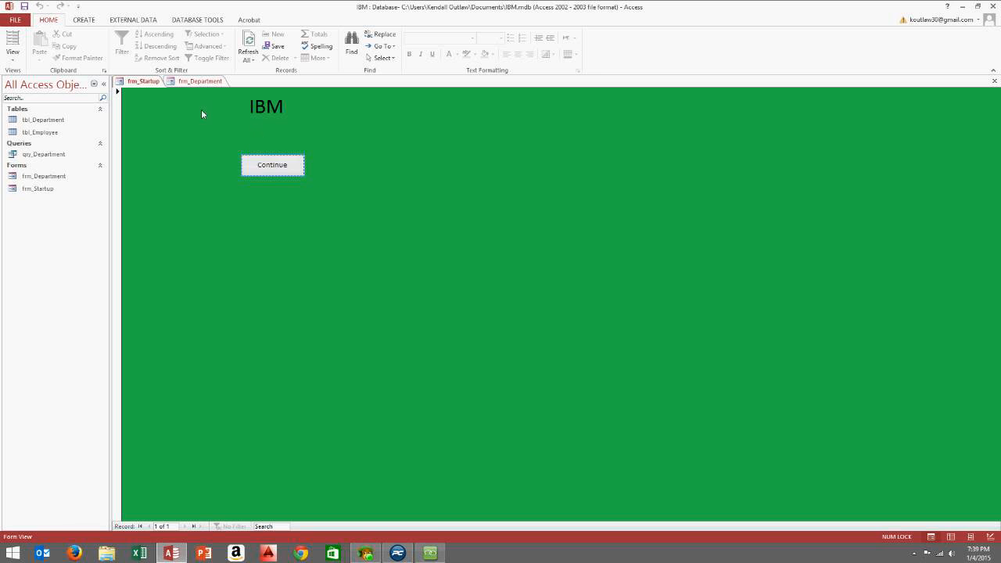
{"action": "left_click", "coordinate": [264, 165]}
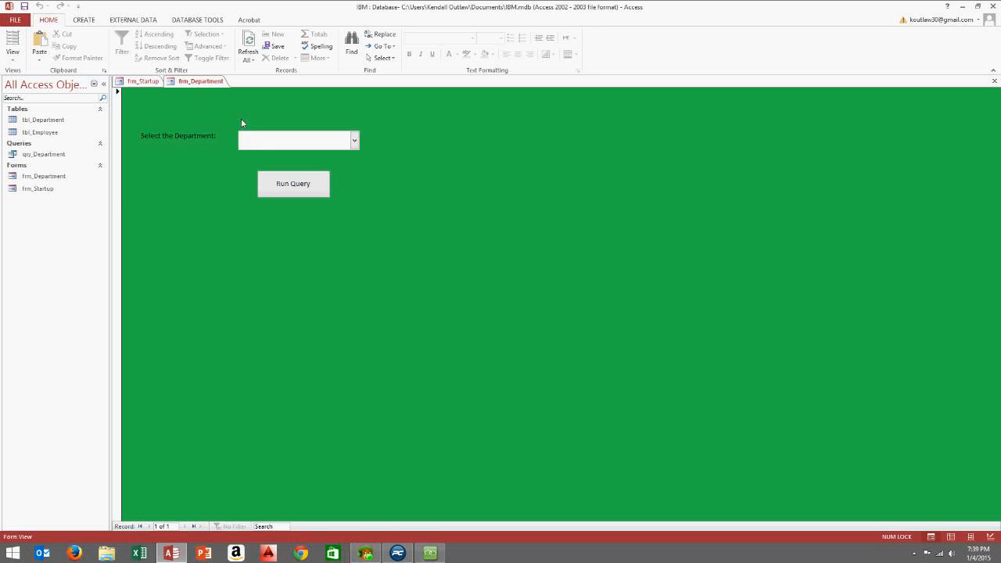
Choose Accounting, run the query returning two employees, then close the results
{"action": "left_click", "coordinate": [354, 141]}
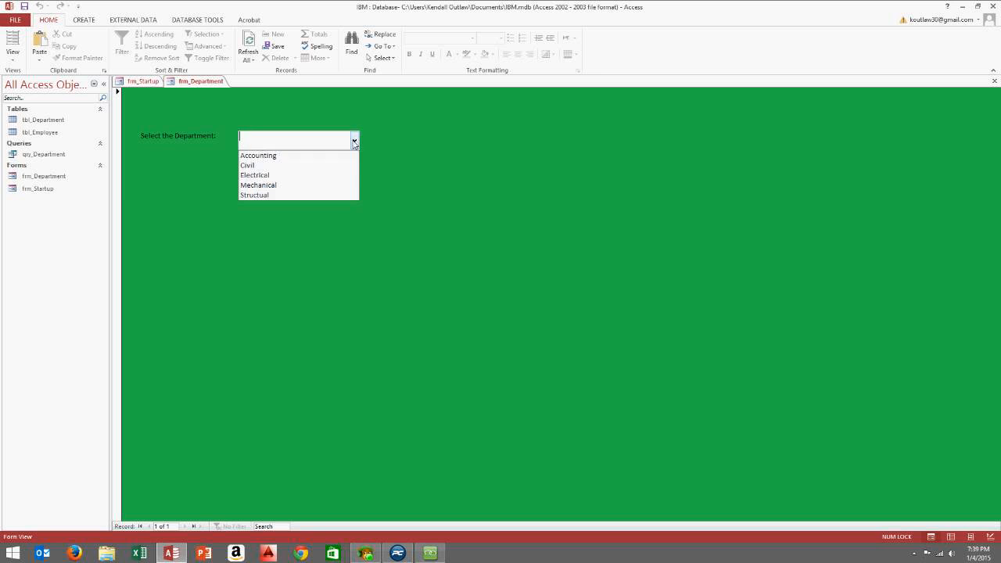
{"action": "left_click", "coordinate": [290, 156]}
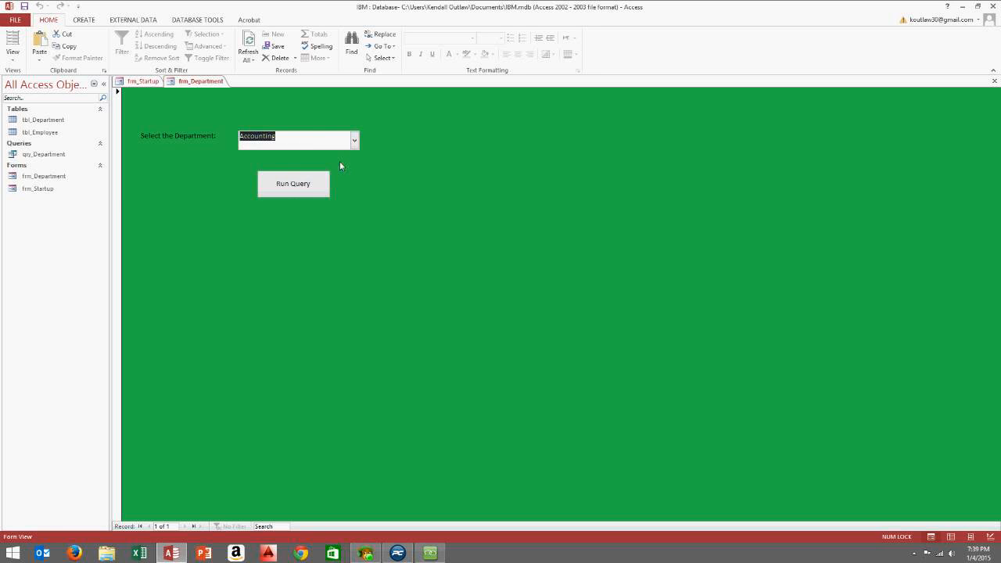
{"action": "left_click", "coordinate": [316, 184]}
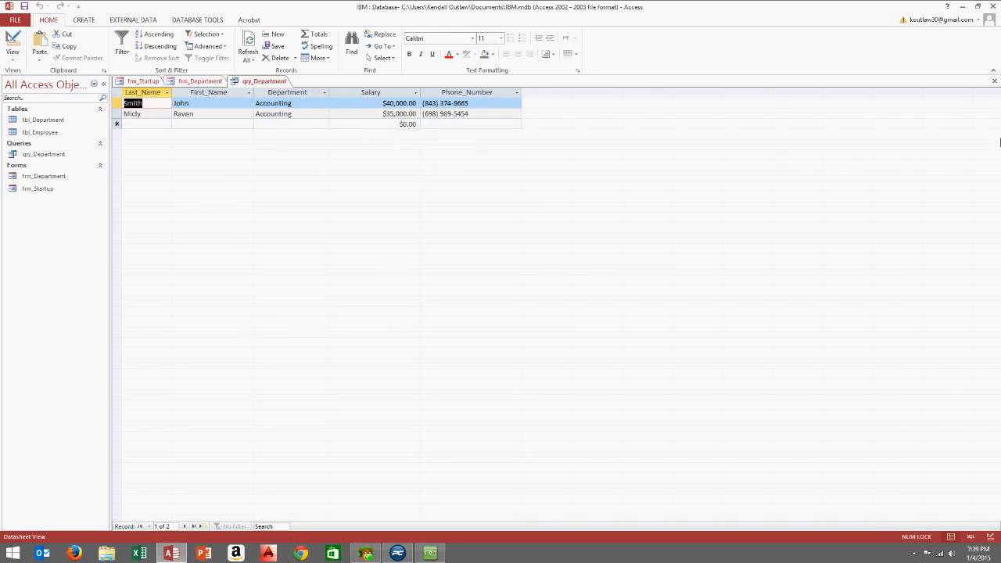
{"action": "left_click", "coordinate": [993, 80]}
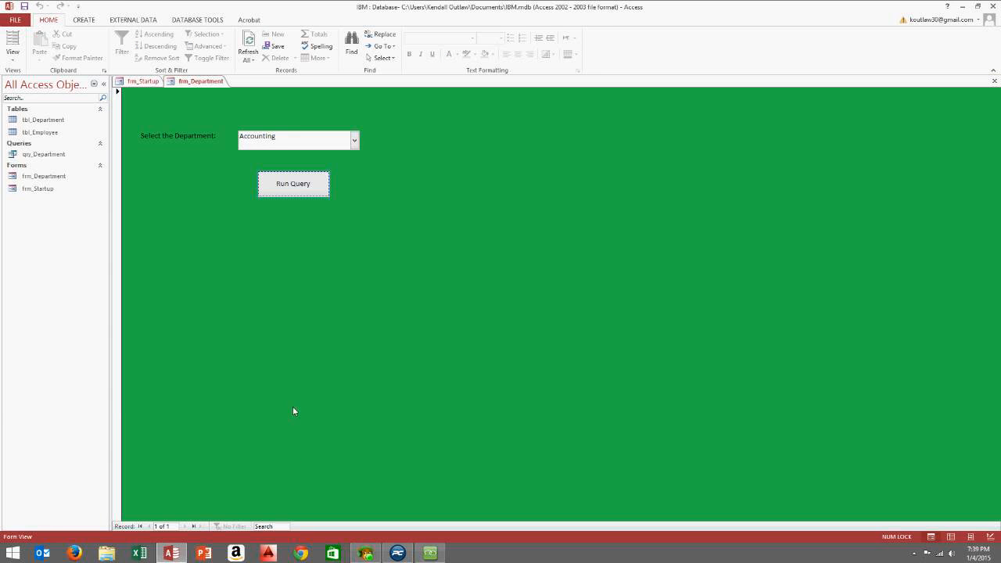
{"action": "left_click", "coordinate": [429, 553]}
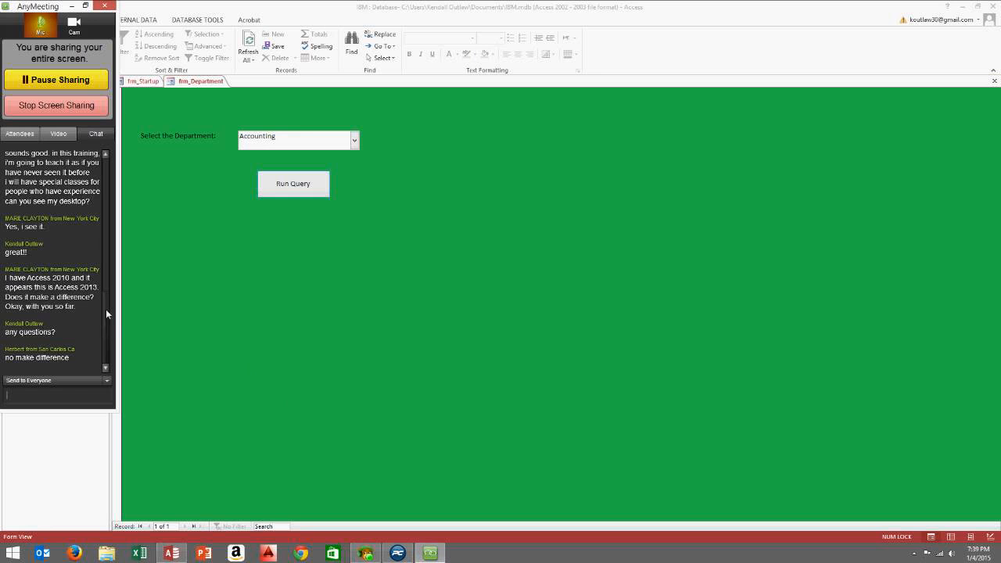
Check the meeting attendees and send a chat message asking if there are questions
{"action": "left_click_drag", "start_coordinate": [107, 352], "coordinate": [113, 153]}
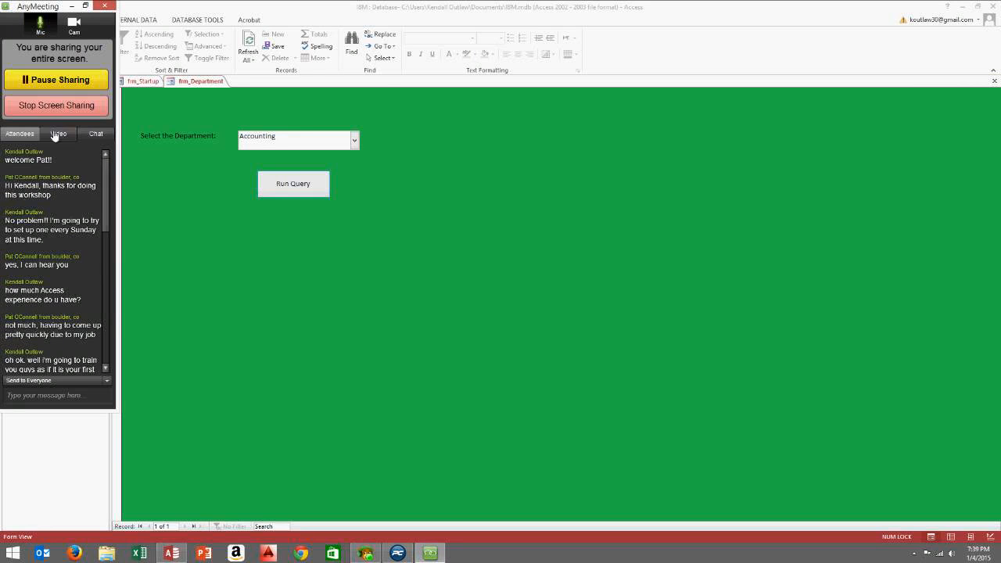
{"action": "left_click", "coordinate": [20, 134]}
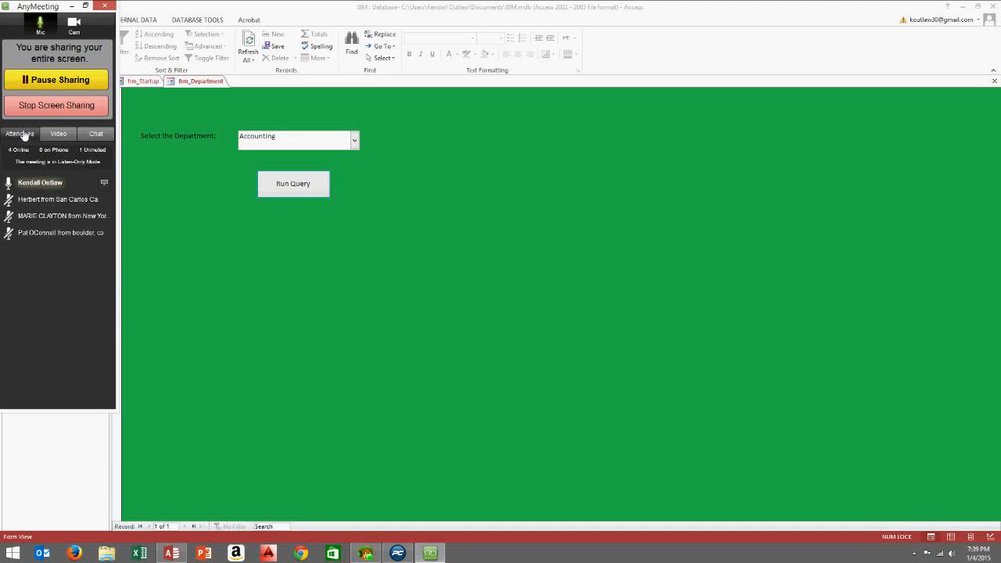
{"action": "left_click", "coordinate": [96, 134]}
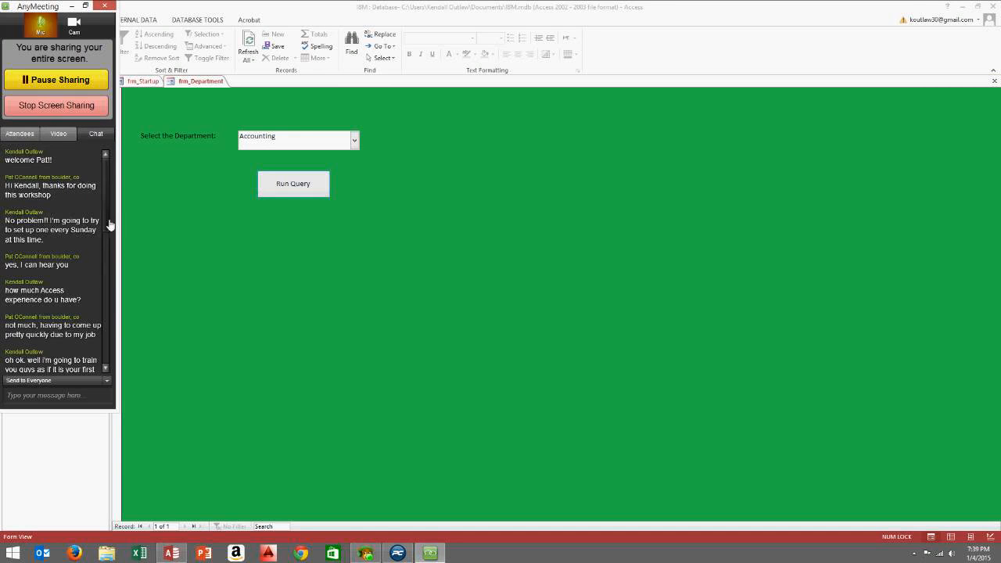
{"action": "left_click", "coordinate": [54, 404]}
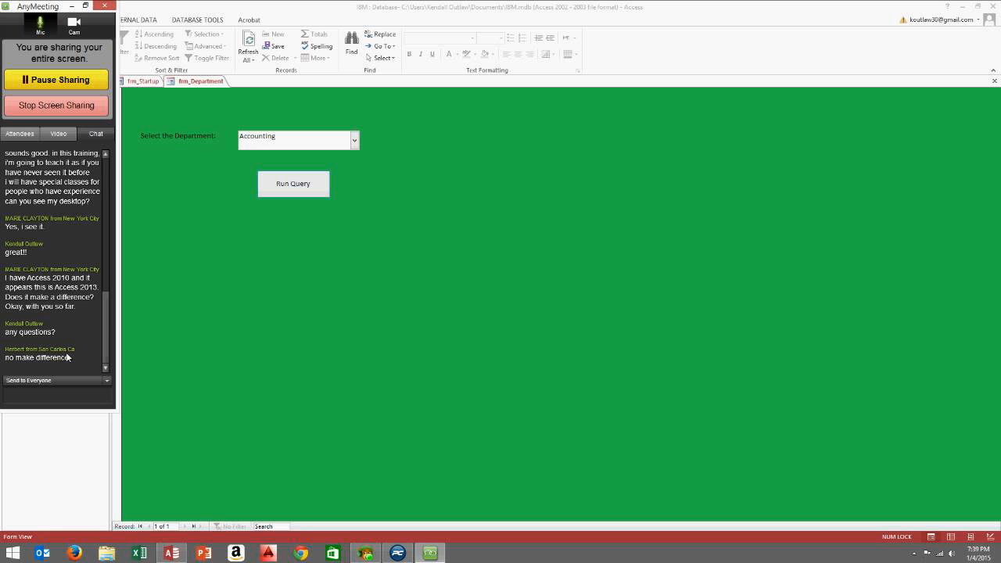
{"action": "type", "text": "questions?"}
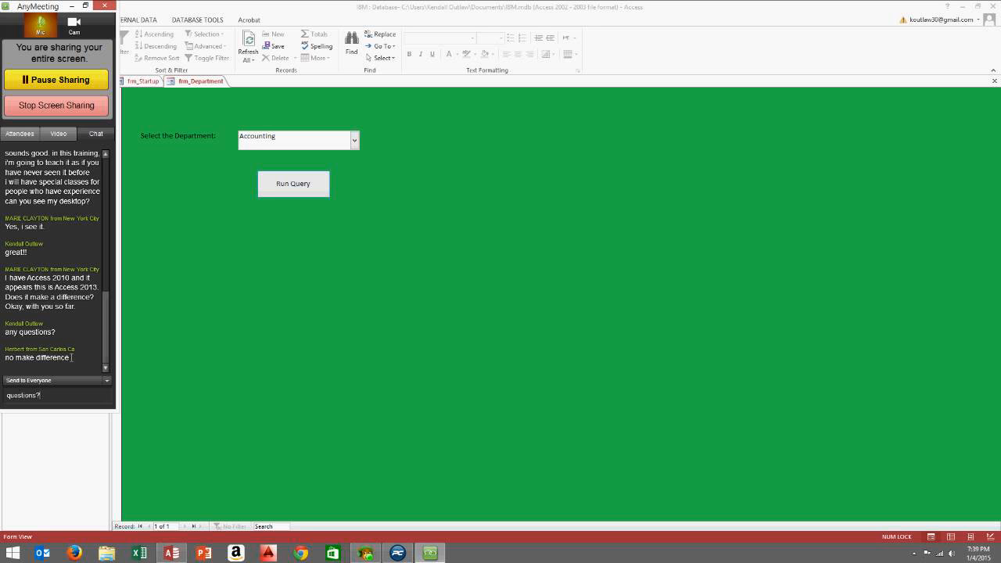
{"action": "key", "text": "Return"}
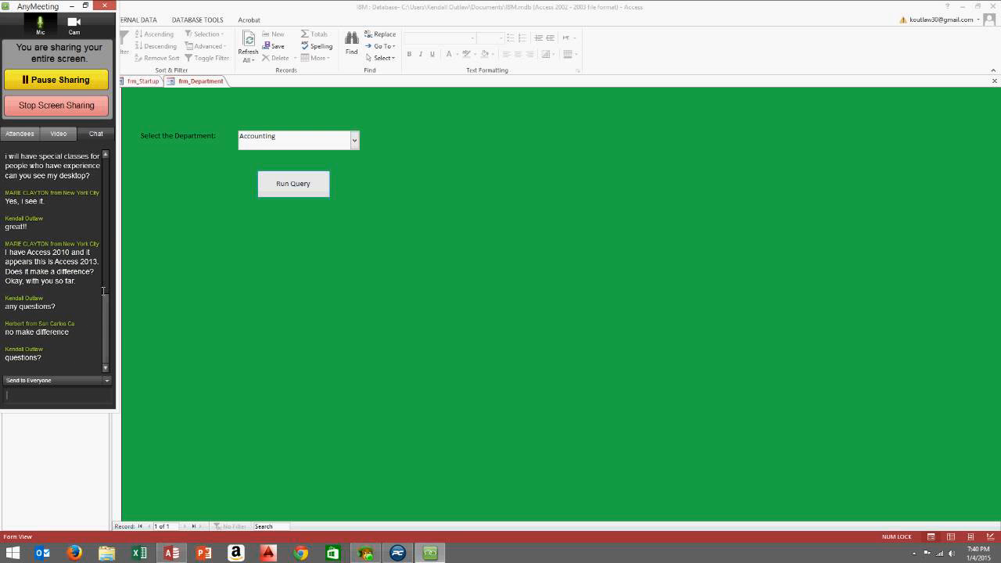
Recheck the attendees and chat, then return to the frm_Startup form
{"action": "left_click_drag", "start_coordinate": [106, 322], "coordinate": [134, 161]}
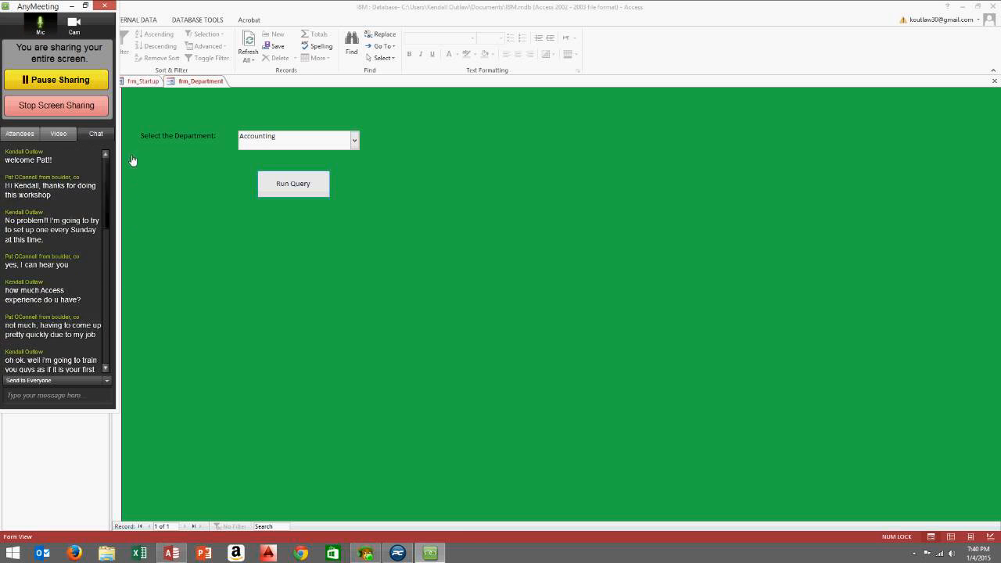
{"action": "left_click", "coordinate": [24, 134]}
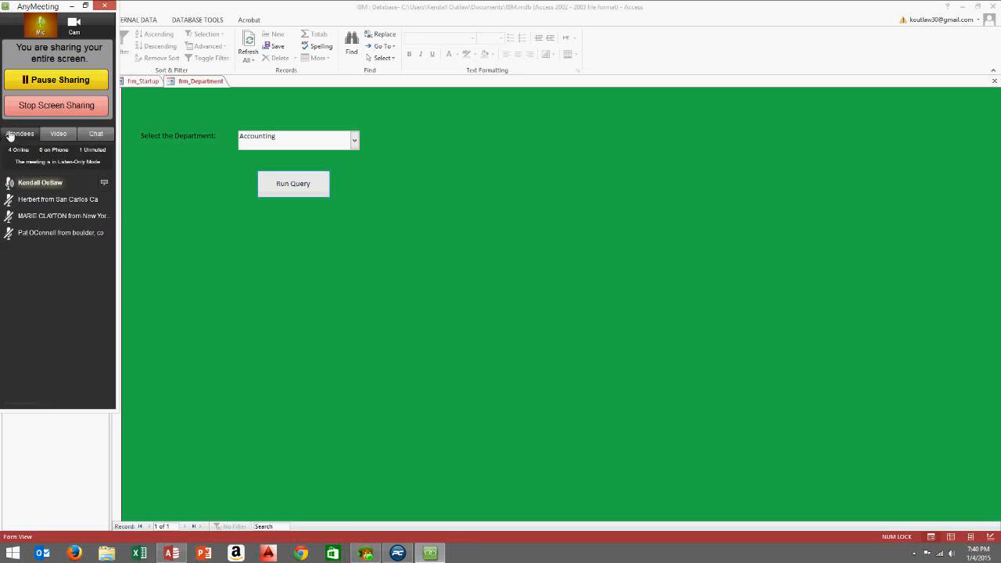
{"action": "left_click", "coordinate": [88, 136]}
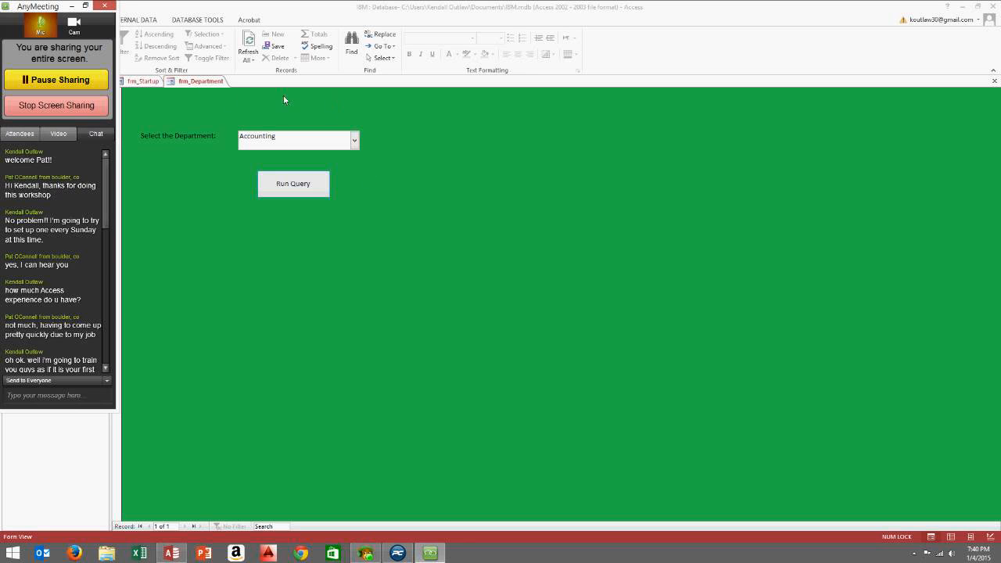
{"action": "left_click", "coordinate": [147, 83]}
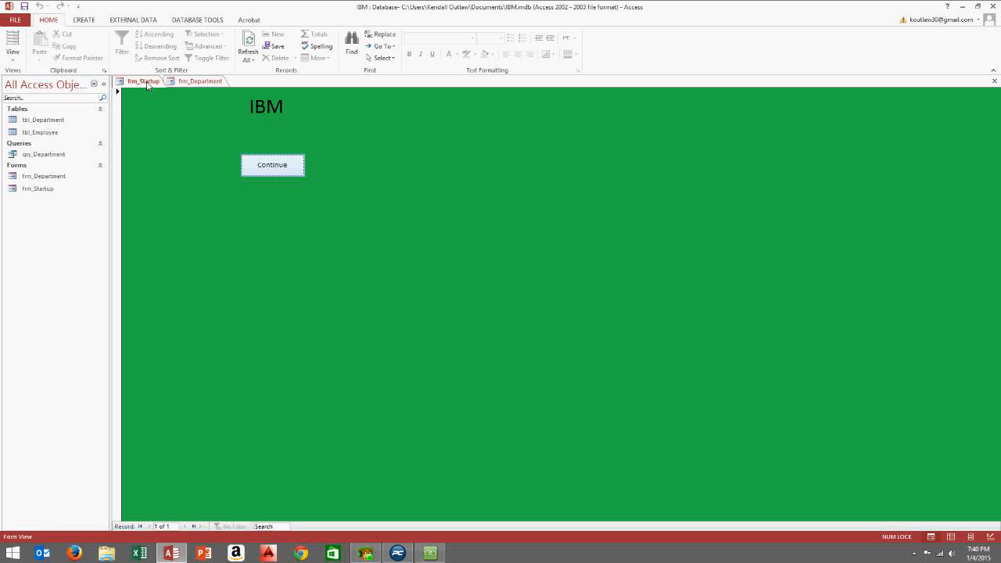
Switch to the running frm_Department form and show the CREATE ribbon commands
{"action": "left_click", "coordinate": [198, 82]}
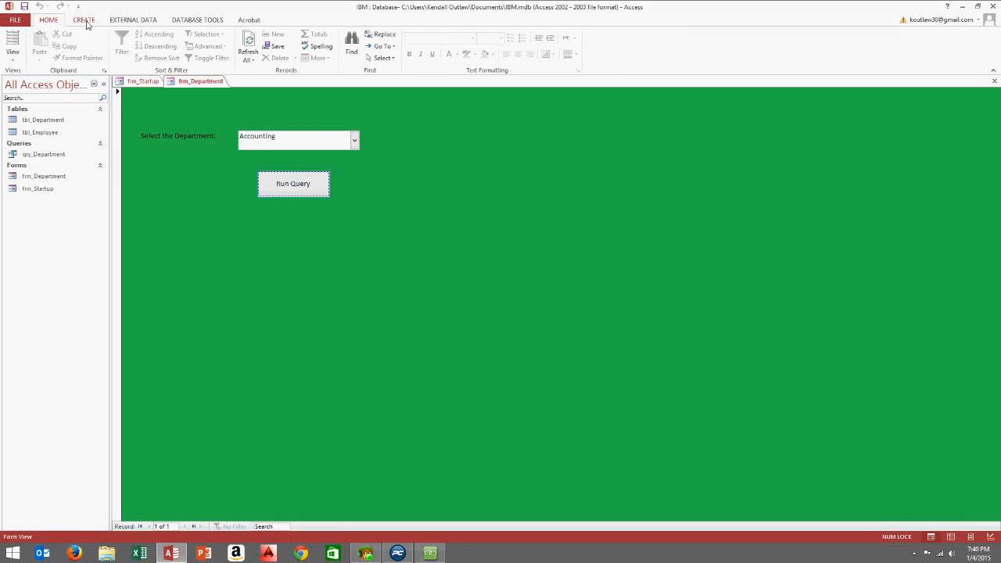
{"action": "left_click", "coordinate": [86, 22]}
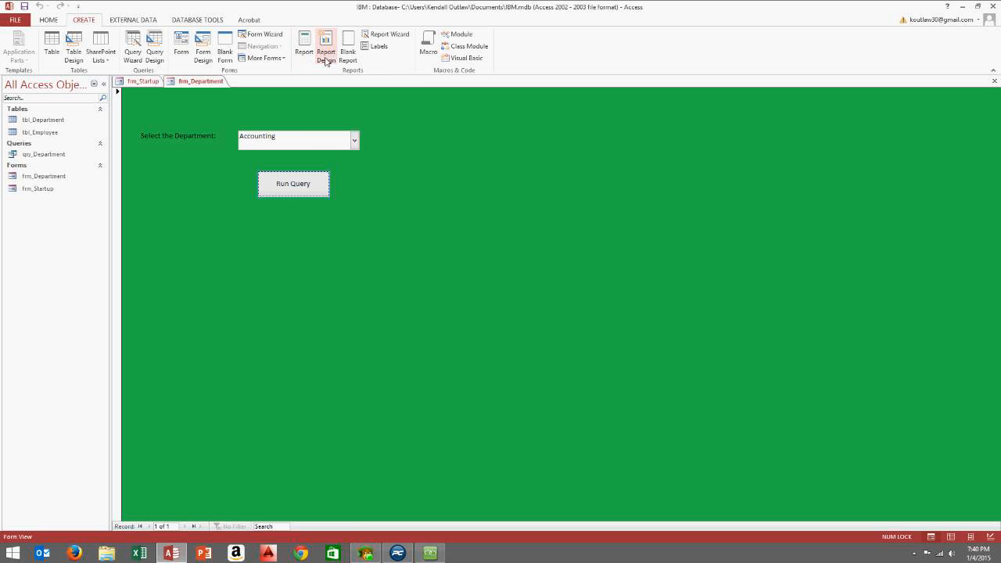
Discard an empty blank report and launch the Report Wizard instead
{"action": "left_click", "coordinate": [326, 56]}
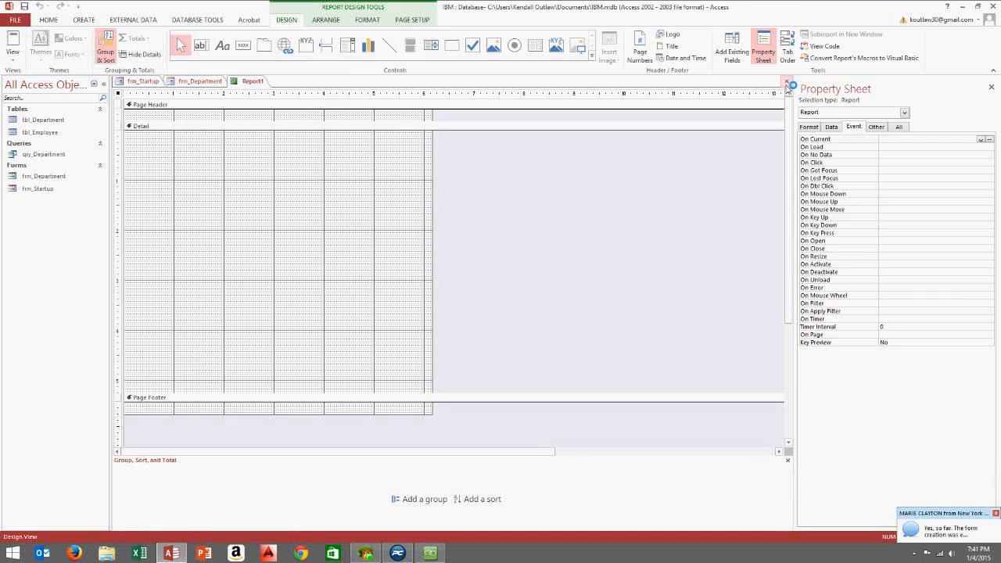
{"action": "left_click", "coordinate": [787, 81]}
{"action": "left_click", "coordinate": [77, 23]}
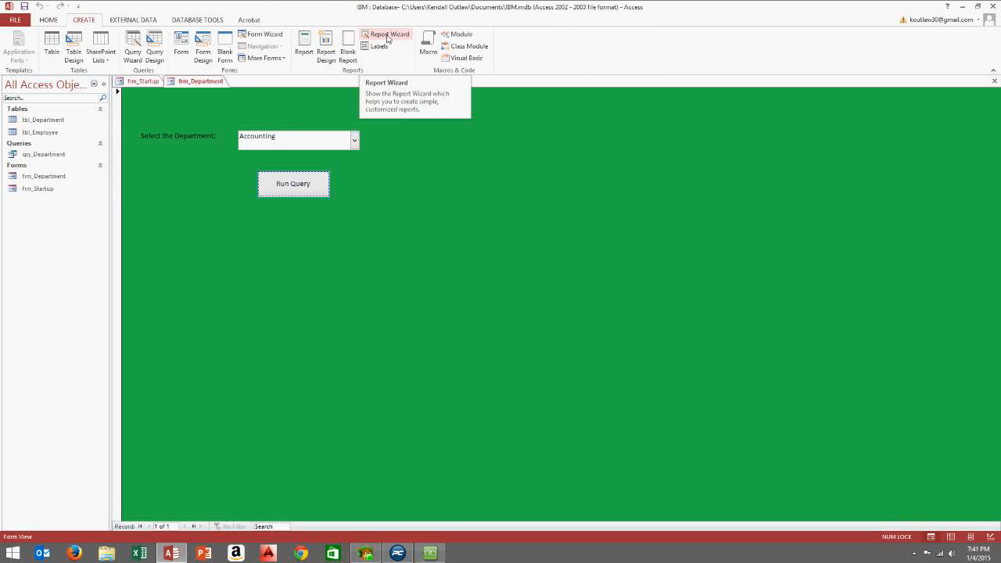
{"action": "left_click", "coordinate": [387, 38]}
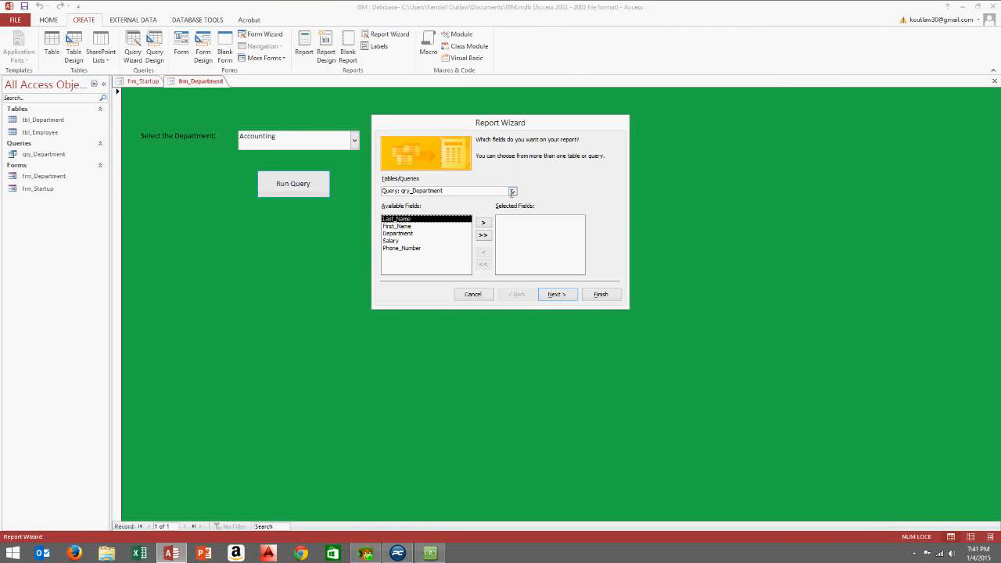
Base the report on tbl_Employee with all its fields and no grouping
{"action": "left_click", "coordinate": [512, 192]}
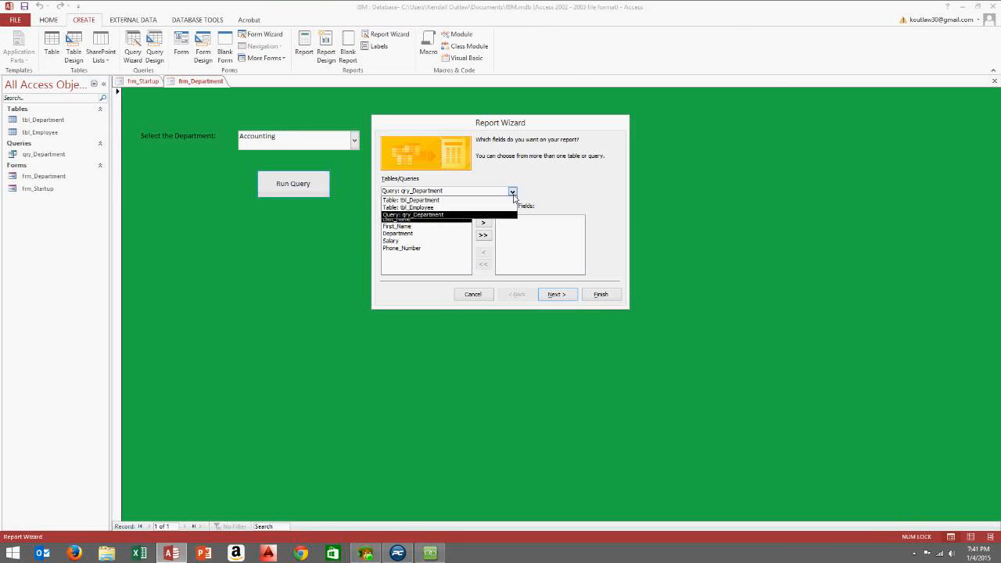
{"action": "left_click", "coordinate": [445, 208]}
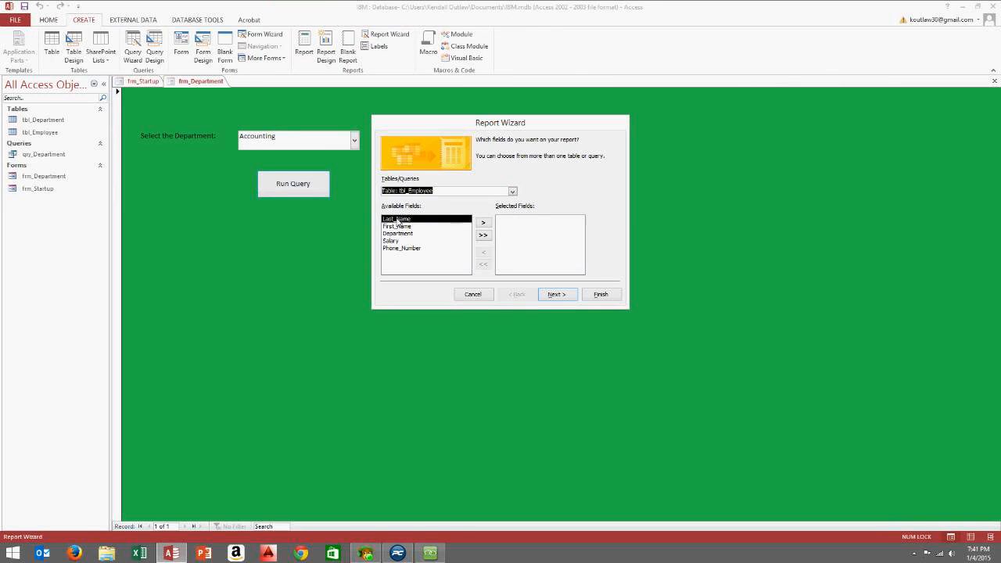
{"action": "left_click", "coordinate": [484, 235]}
{"action": "left_click", "coordinate": [553, 292]}
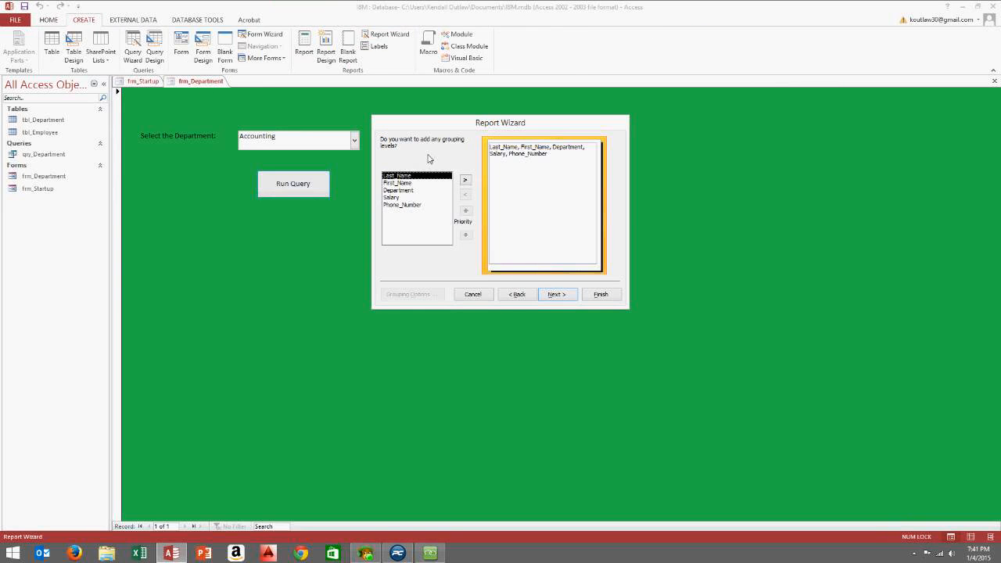
{"action": "left_click", "coordinate": [554, 295]}
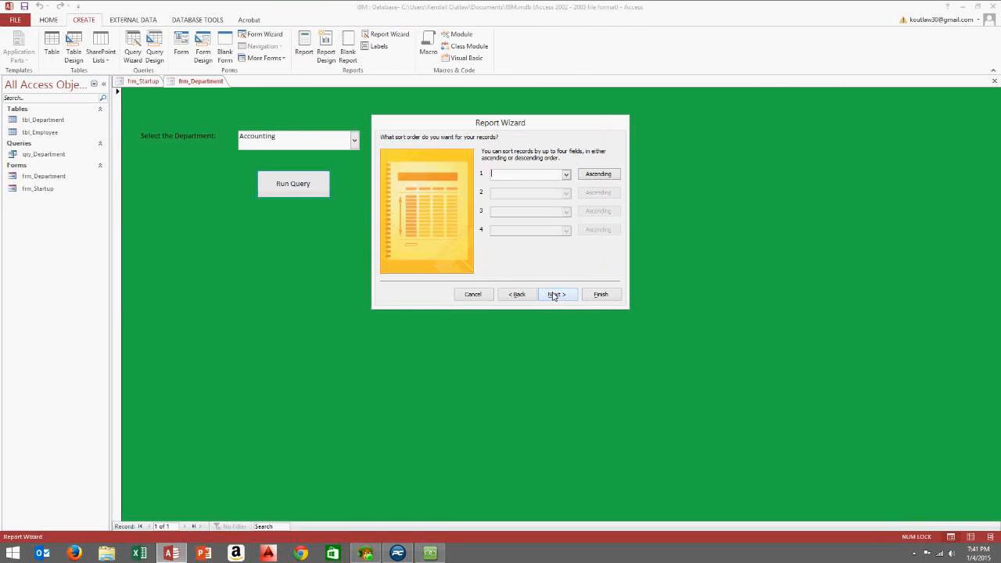
Sort by Last_Name, choose Landscape layout, and retitle the report IBM Employees
{"action": "left_click", "coordinate": [566, 173]}
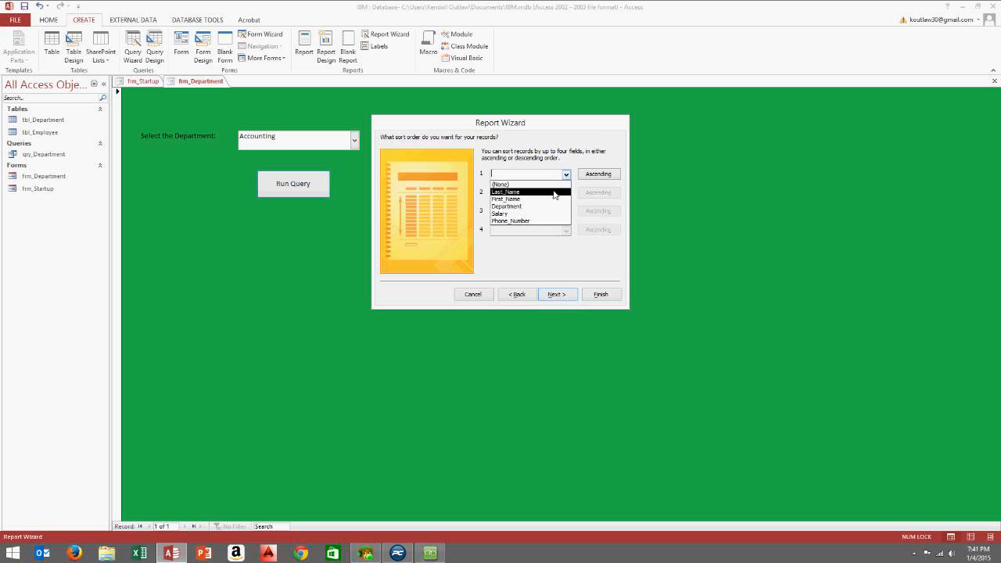
{"action": "left_click", "coordinate": [554, 192]}
{"action": "left_click", "coordinate": [573, 296]}
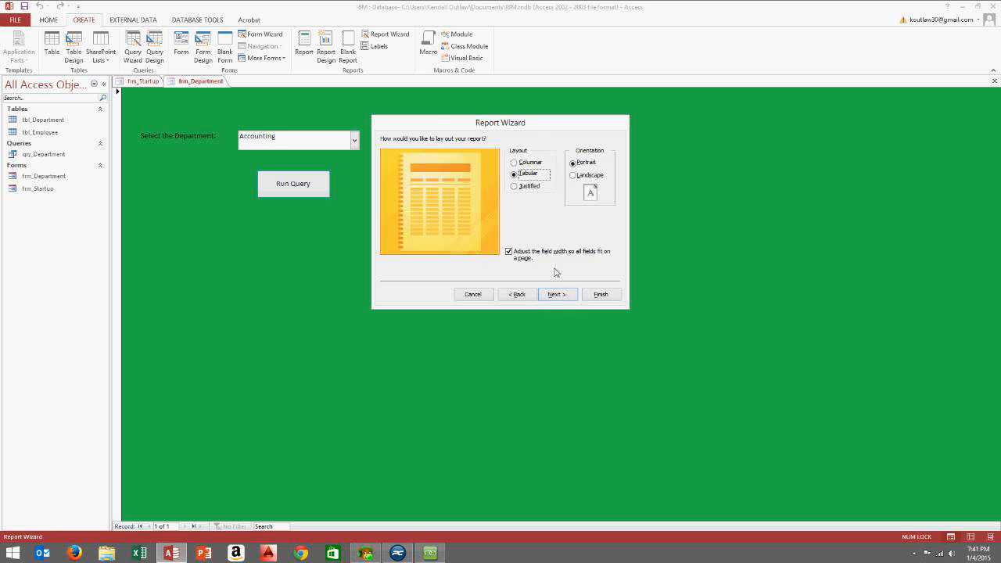
{"action": "left_click", "coordinate": [573, 175]}
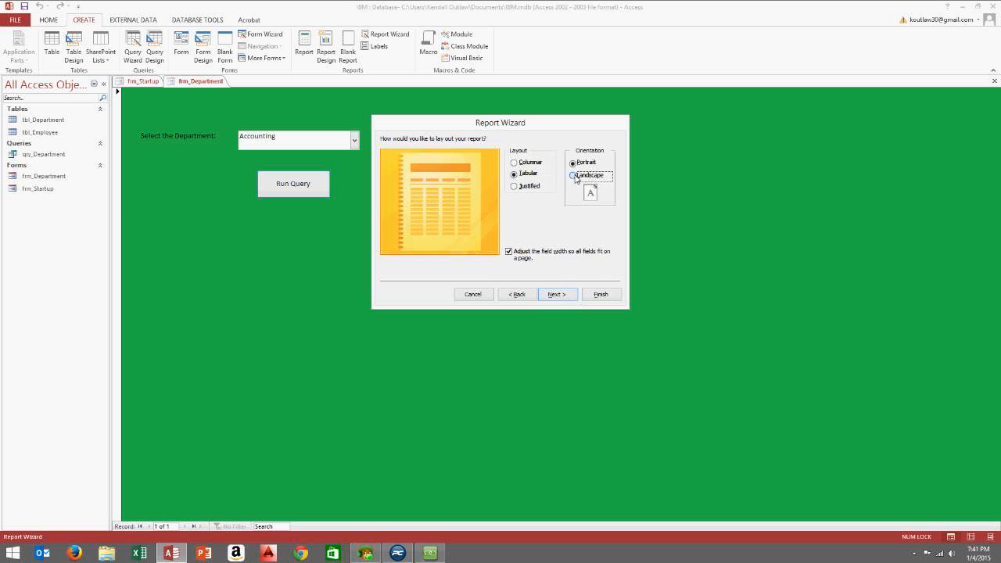
{"action": "left_click", "coordinate": [557, 296]}
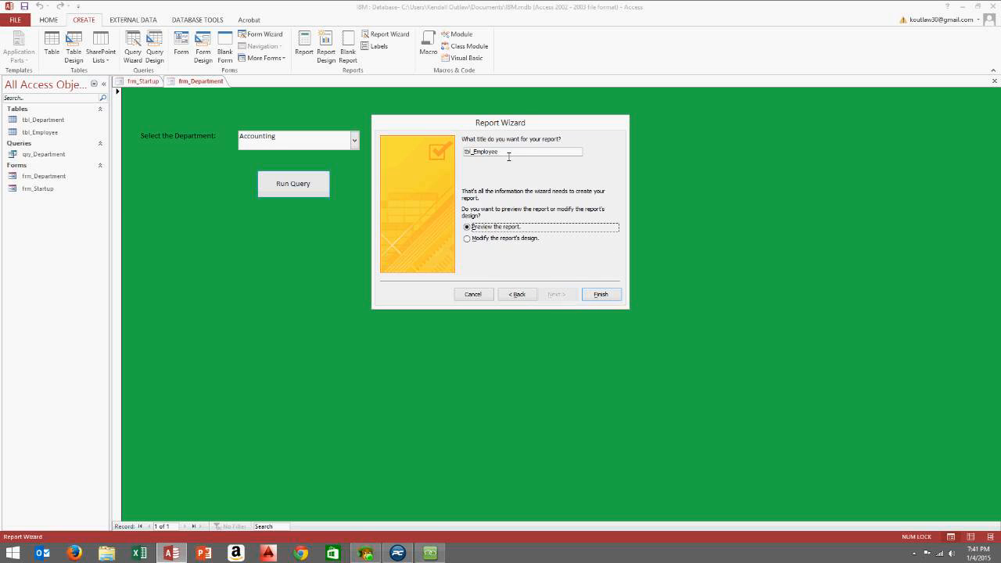
{"action": "left_click_drag", "start_coordinate": [473, 151], "coordinate": [352, 149]}
{"action": "key", "text": "Delete"}
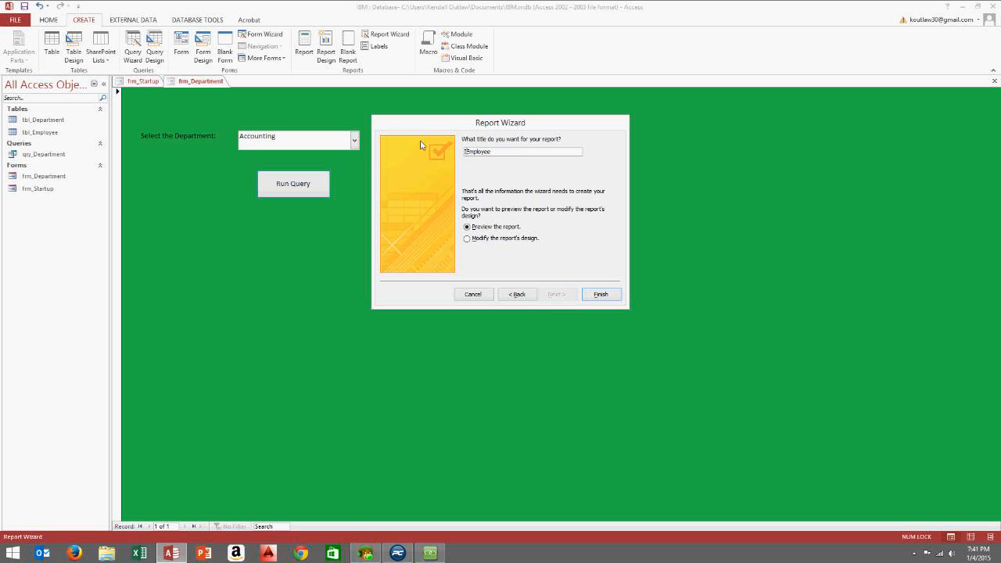
{"action": "type", "text": "IBM"}
Finish the wizard to preview the IBM Employees report and bring up its view menu
{"action": "left_click", "coordinate": [607, 293]}
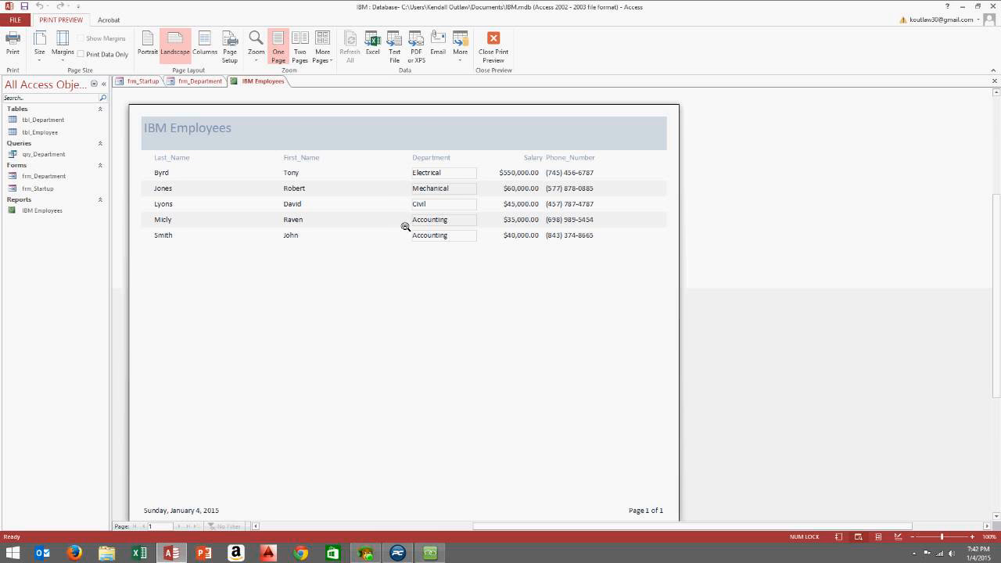
{"action": "right_click", "coordinate": [394, 276]}
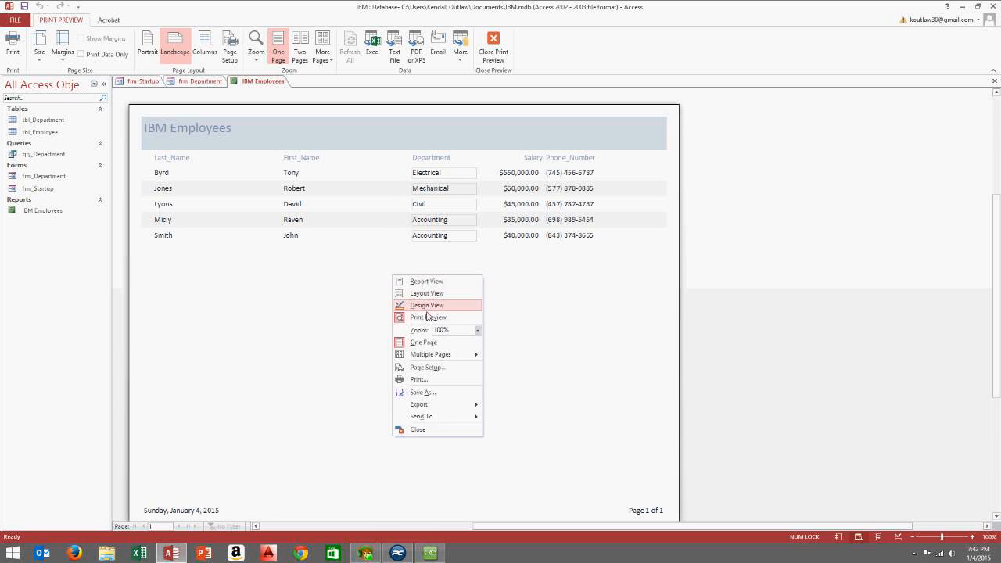
In Design View, make the report header taller and draw a new text box in it
{"action": "left_click", "coordinate": [426, 305]}
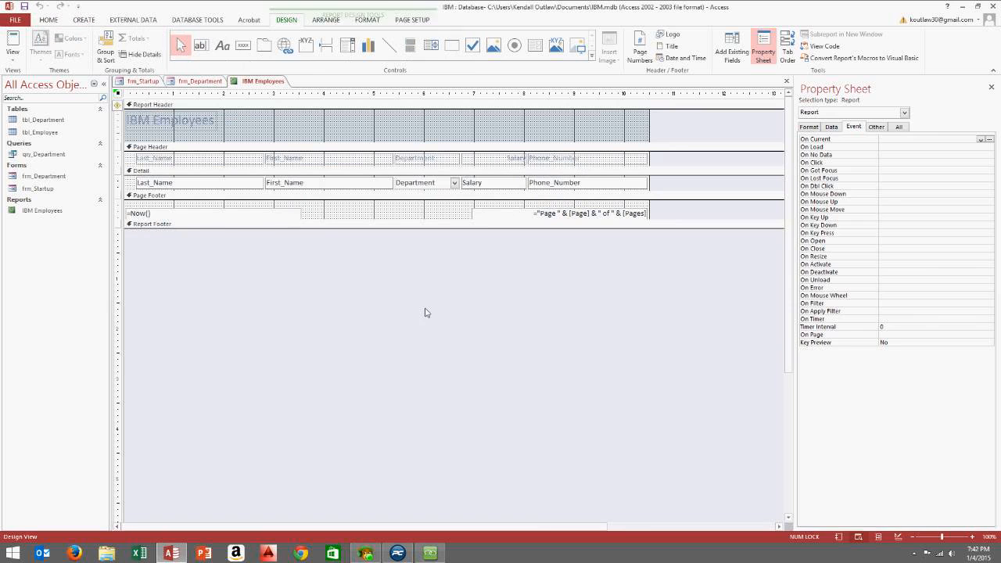
{"action": "left_click_drag", "start_coordinate": [322, 144], "coordinate": [333, 165]}
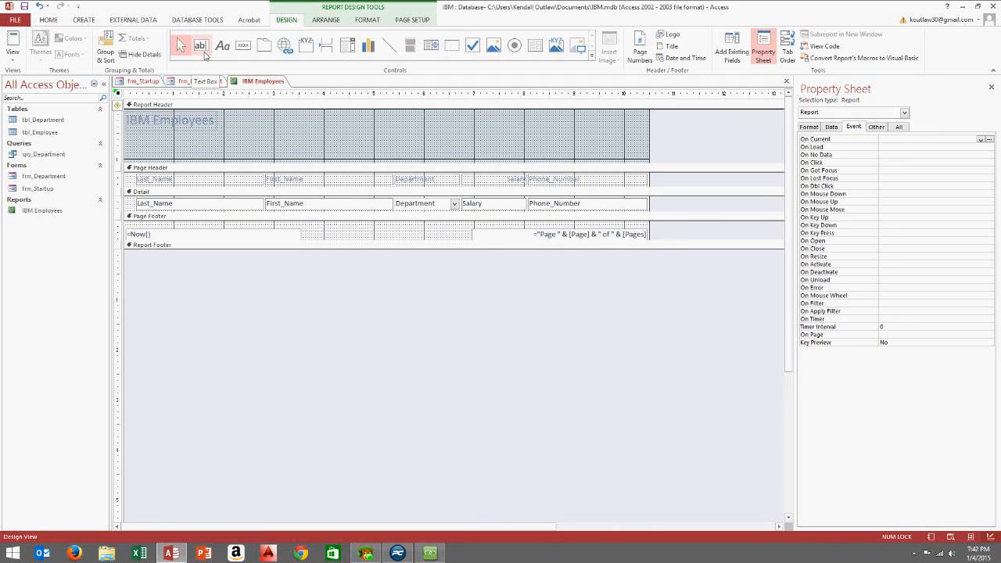
{"action": "left_click", "coordinate": [201, 49]}
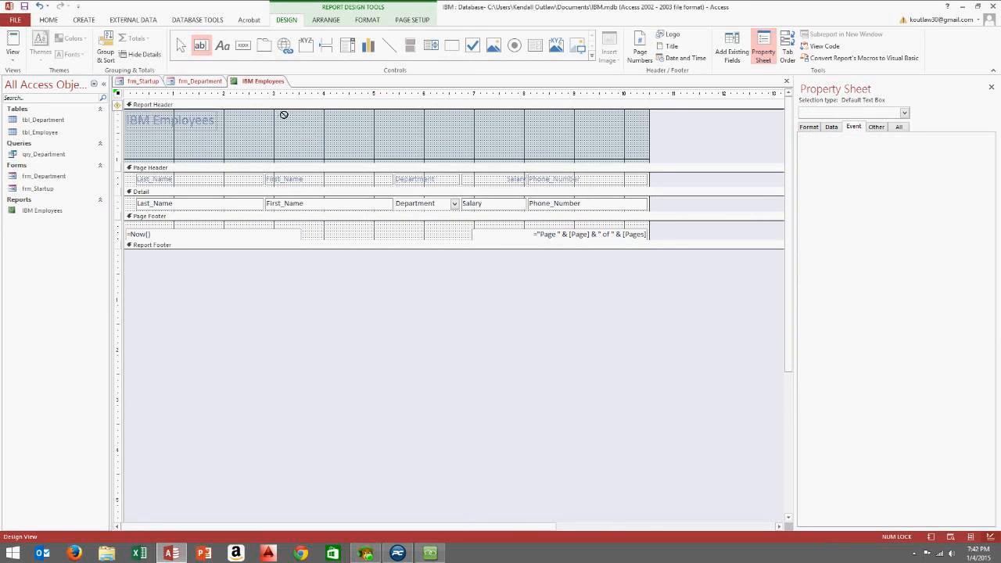
{"action": "mouse_move", "coordinate": [273, 113]}
{"action": "left_mouse_down"}
{"action": "mouse_move", "coordinate": [345, 143]}
{"action": "mouse_move", "coordinate": [409, 139]}
{"action": "left_mouse_up"}
{"action": "left_click_drag", "start_coordinate": [233, 122], "coordinate": [274, 119]}
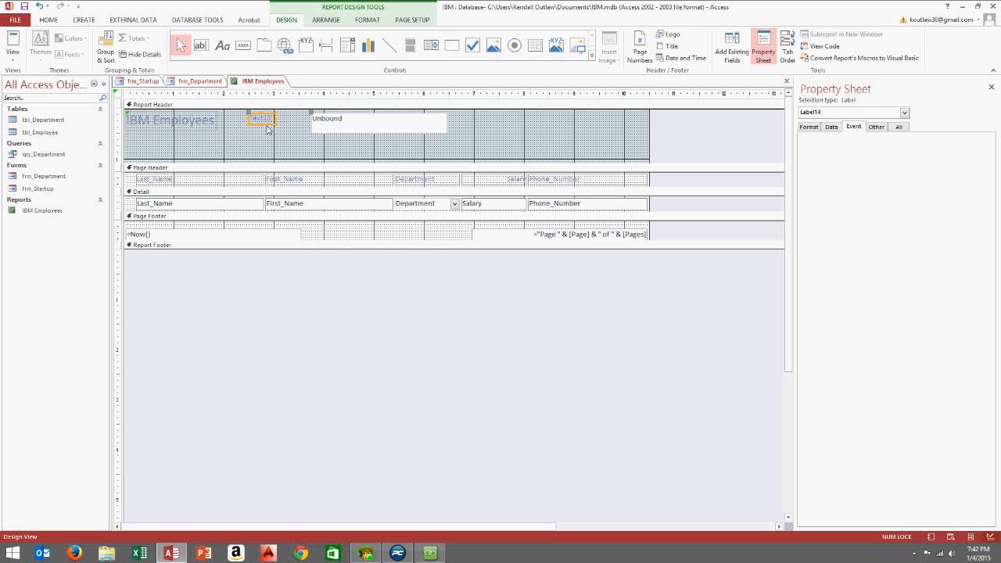
Remove the header labels, show all properties of the unbound text box, then return to frm_Department
{"action": "left_click", "coordinate": [252, 142]}
{"action": "left_click", "coordinate": [259, 120]}
{"action": "left_click", "coordinate": [298, 122]}
{"action": "left_click", "coordinate": [320, 123]}
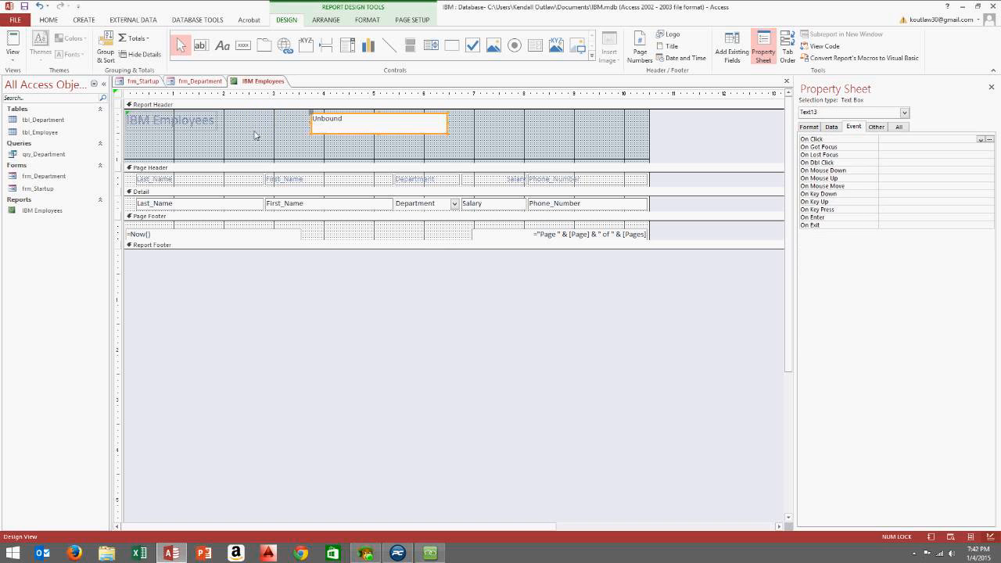
{"action": "left_click", "coordinate": [200, 130]}
{"action": "left_click", "coordinate": [198, 131]}
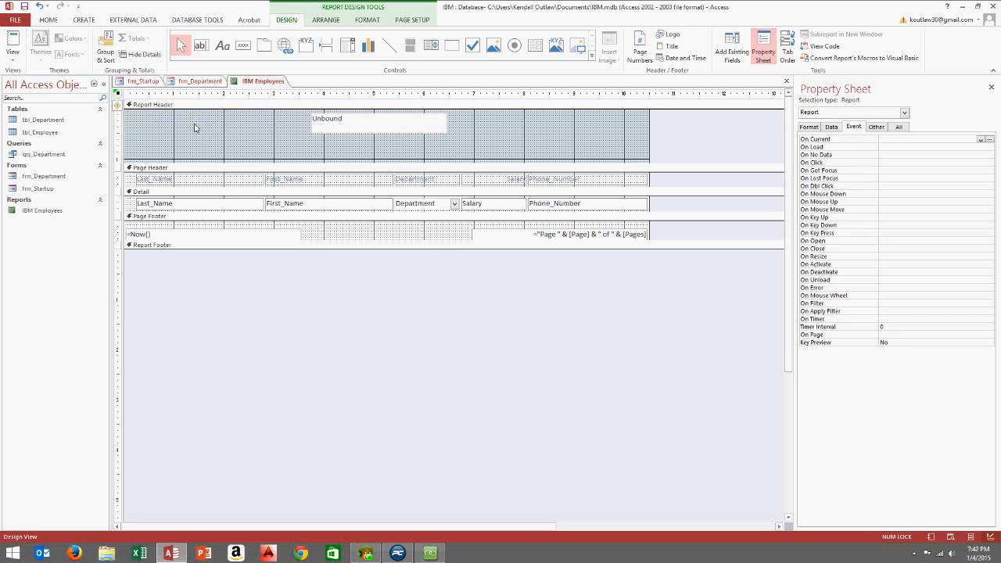
{"action": "left_click", "coordinate": [323, 129]}
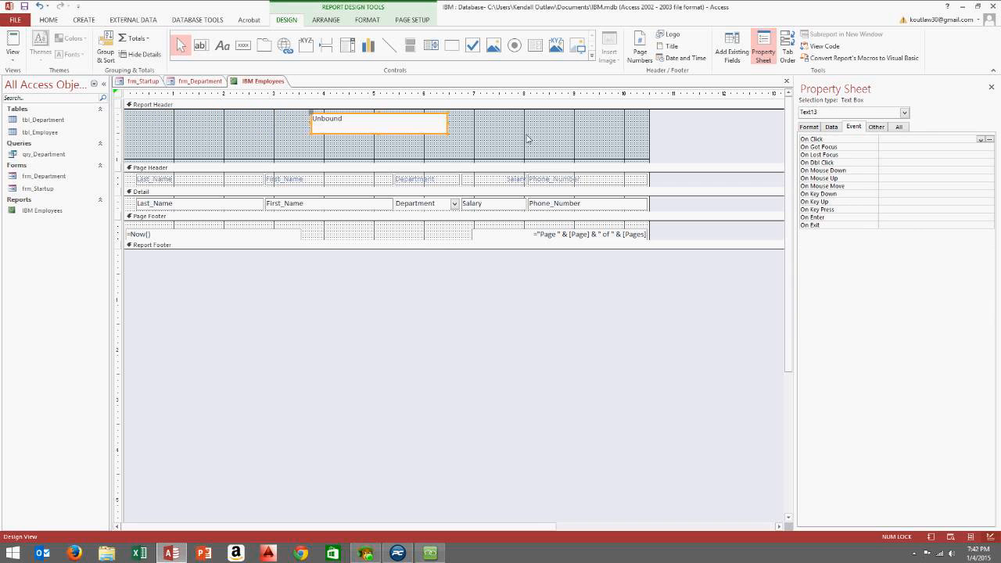
{"action": "left_click", "coordinate": [896, 128]}
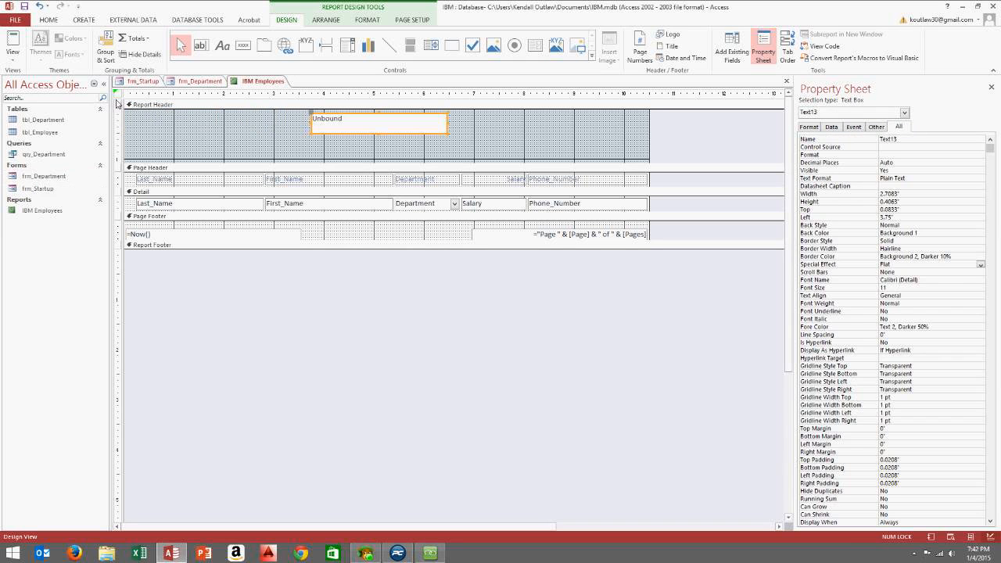
{"action": "left_click", "coordinate": [201, 81]}
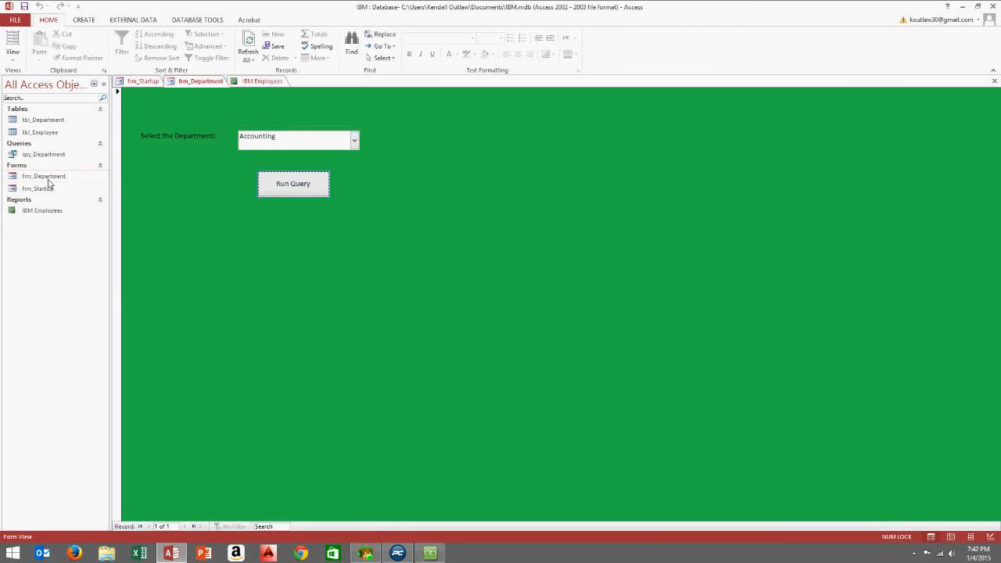
Copy the Department criteria from qry_Department's design, close the query, and return to the report
{"action": "left_click", "coordinate": [50, 155]}
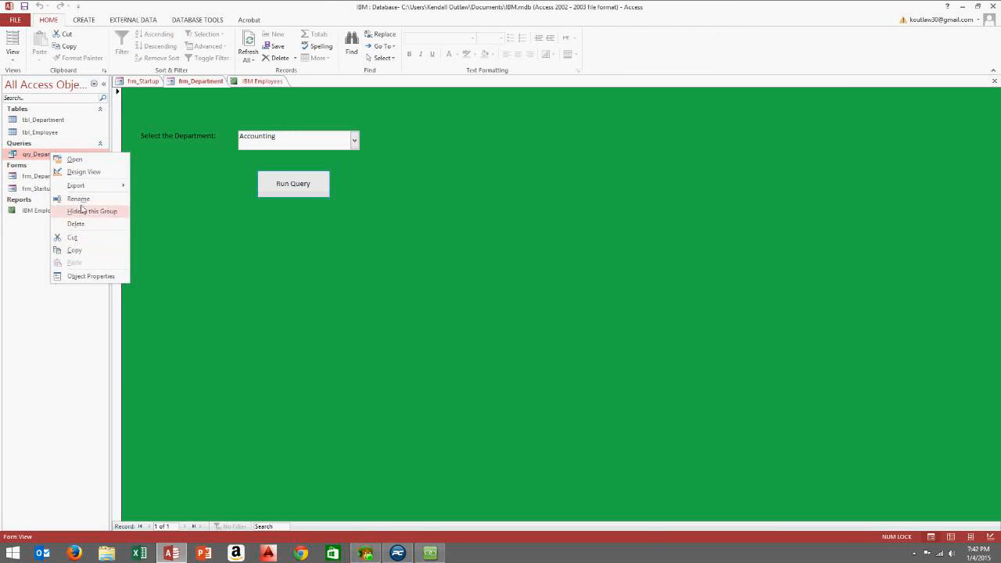
{"action": "left_click", "coordinate": [84, 174]}
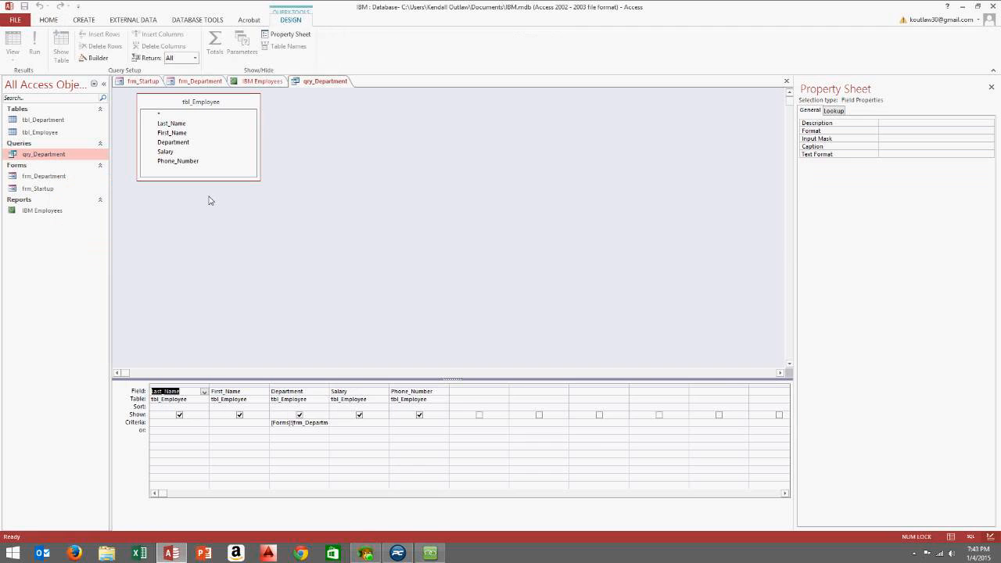
{"action": "left_click_drag", "start_coordinate": [329, 391], "coordinate": [444, 391]}
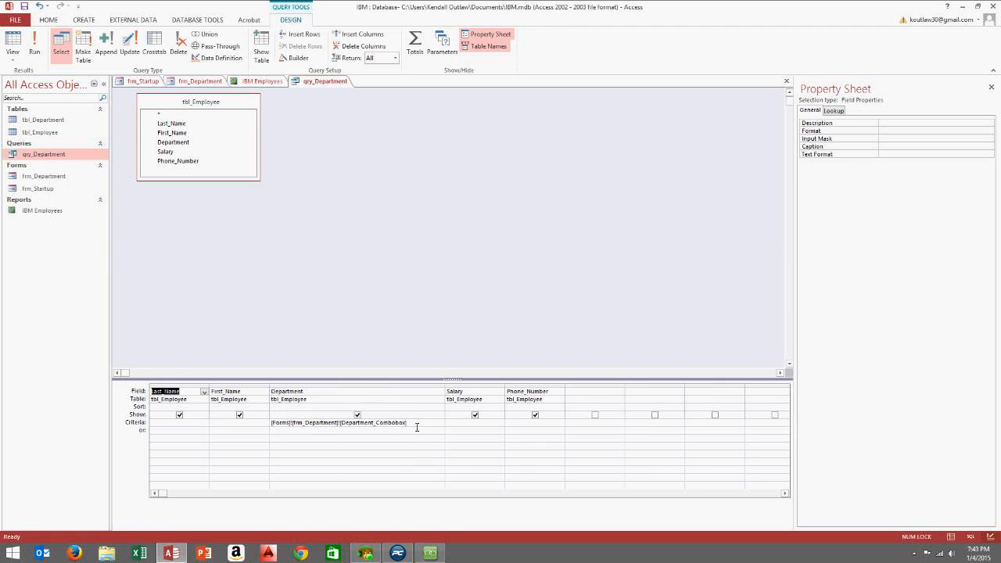
{"action": "left_click_drag", "start_coordinate": [416, 425], "coordinate": [270, 423]}
{"action": "right_click", "coordinate": [300, 423]}
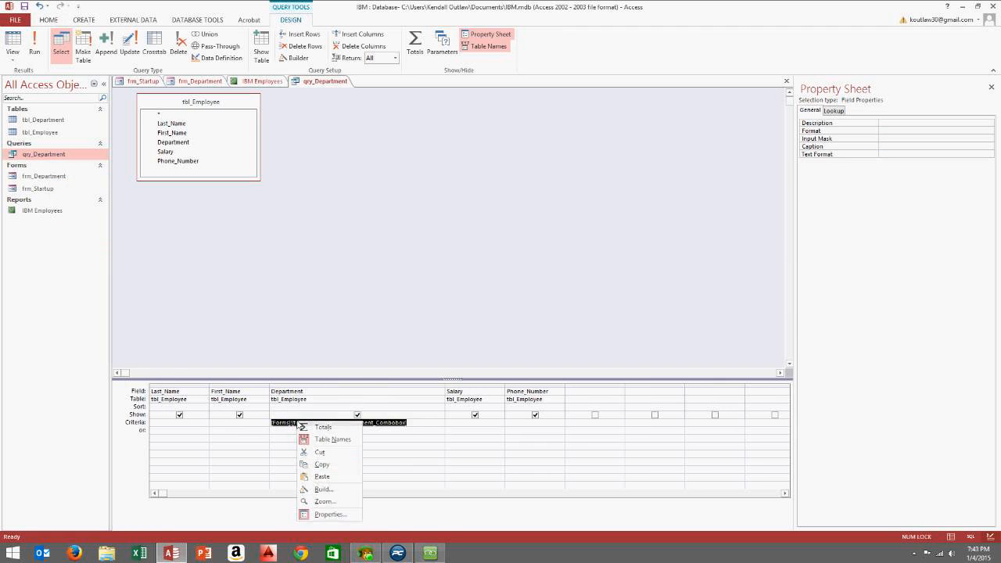
{"action": "left_click", "coordinate": [321, 464]}
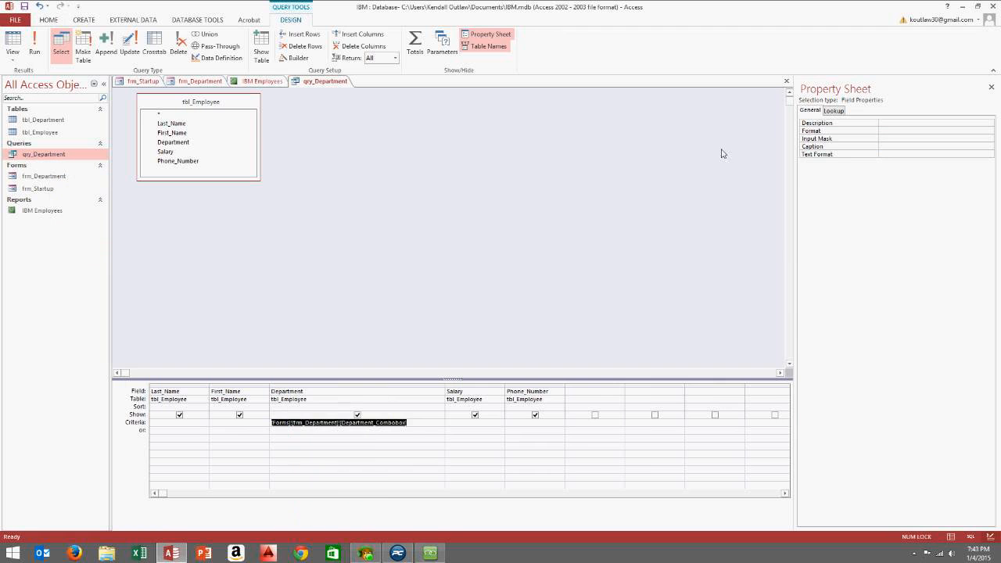
{"action": "left_click", "coordinate": [786, 80]}
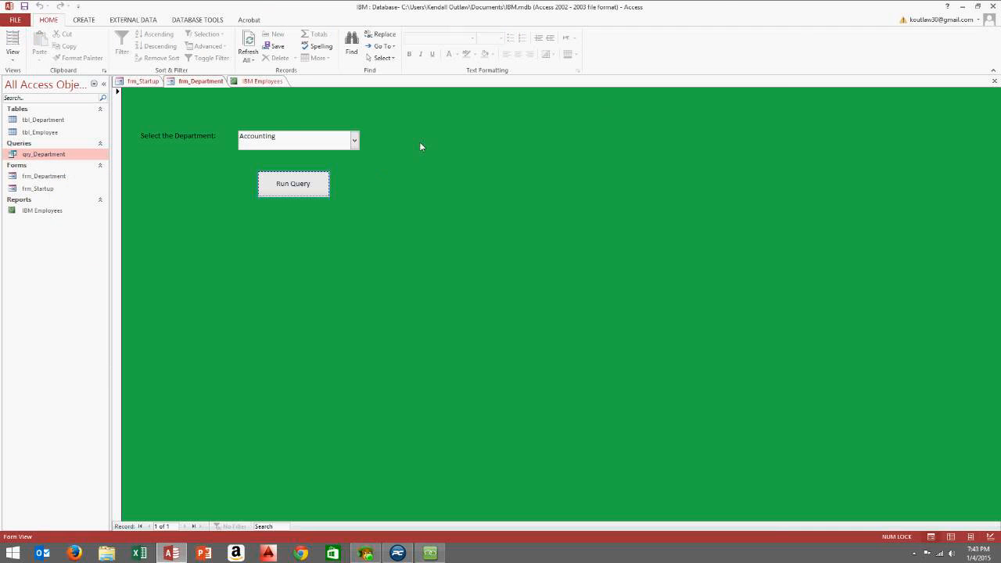
{"action": "left_click", "coordinate": [235, 83]}
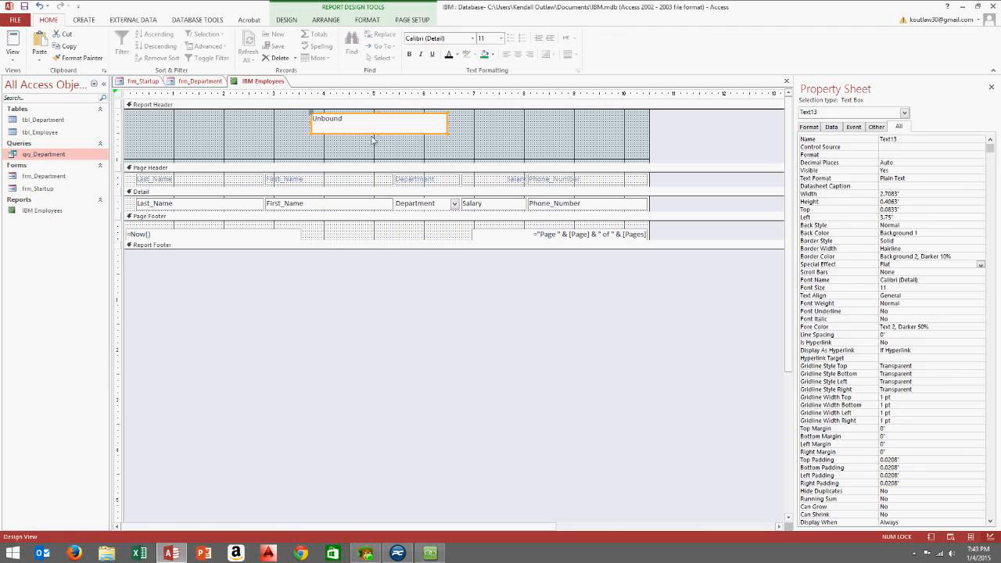
Paste =[Forms]![frm_Department]![Department_Combobox] into the header text box's Control Source, adding the missing =
{"action": "left_click", "coordinate": [373, 126]}
{"action": "left_click", "coordinate": [910, 148]}
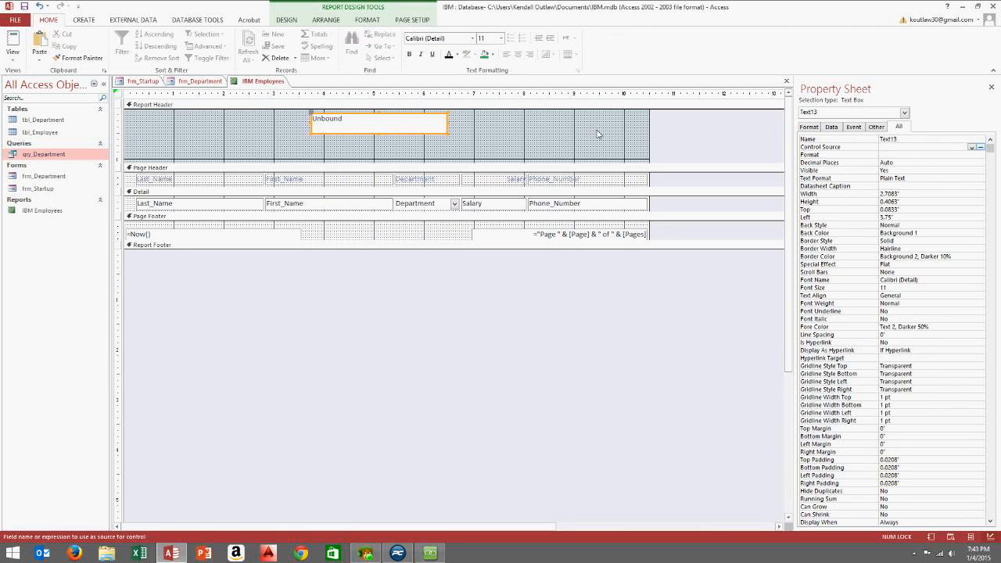
{"action": "key", "text": "ctrl+v"}
{"action": "left_click", "coordinate": [911, 161]}
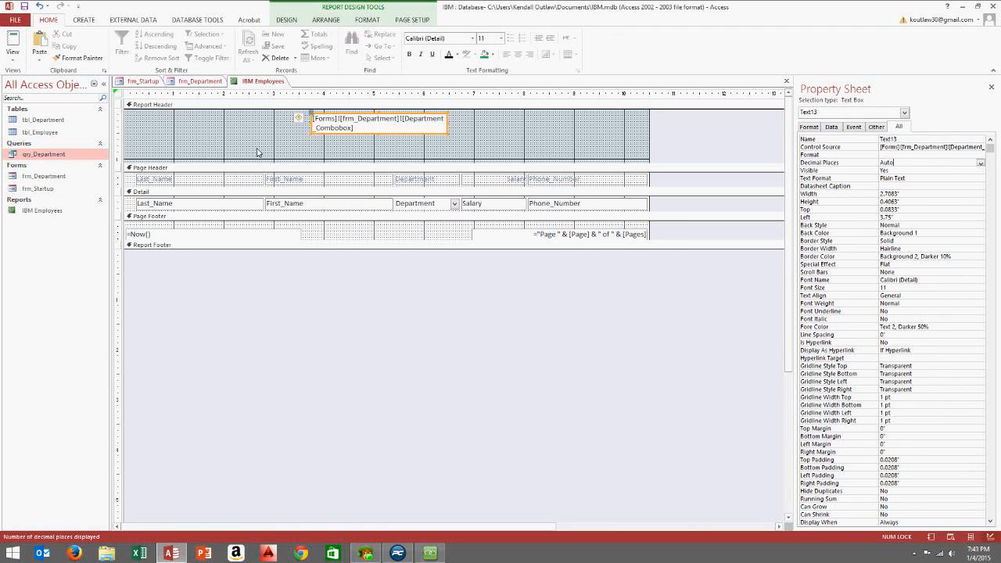
{"action": "left_click", "coordinate": [299, 119]}
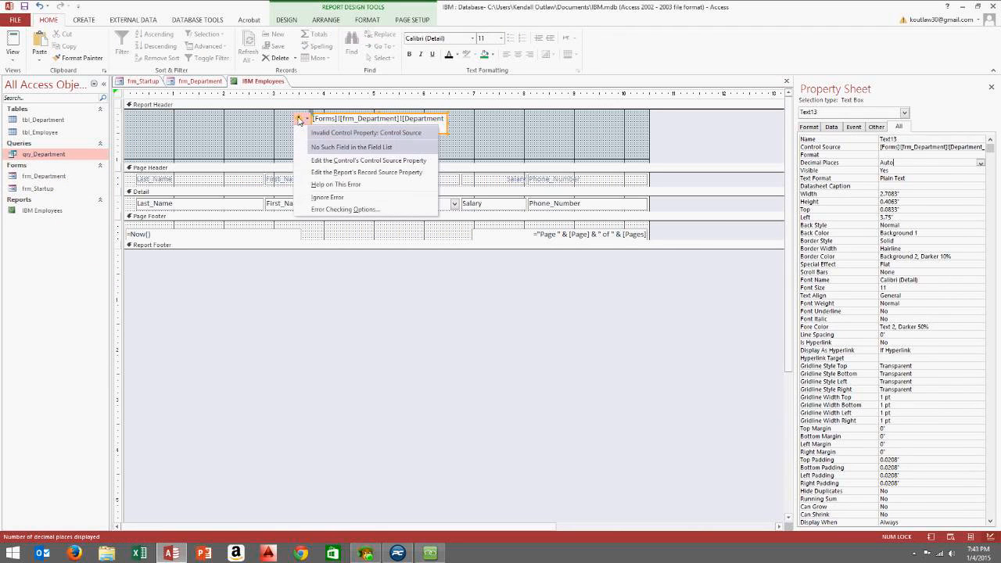
{"action": "left_click", "coordinate": [886, 149]}
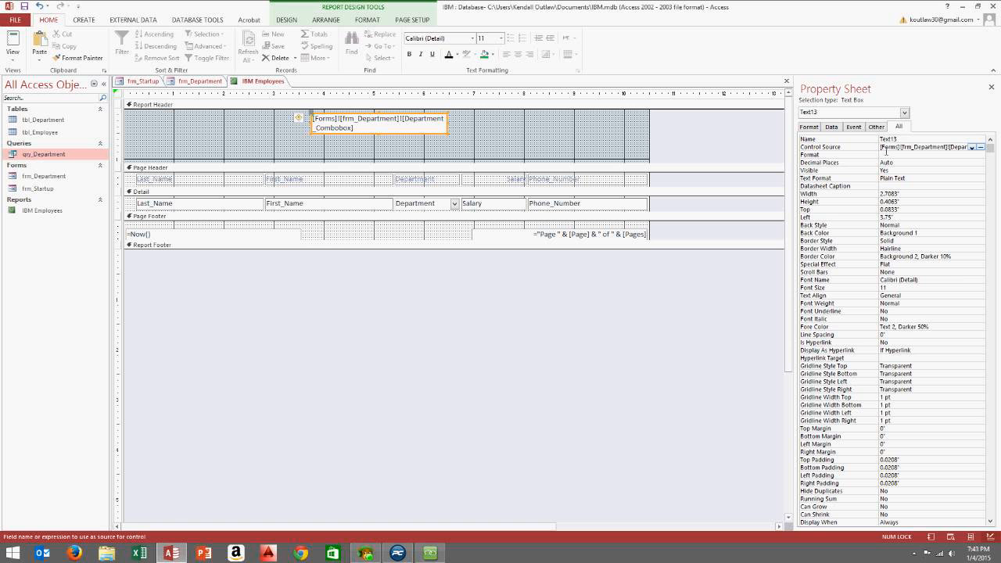
{"action": "type", "text": "="}
{"action": "left_click", "coordinate": [912, 160]}
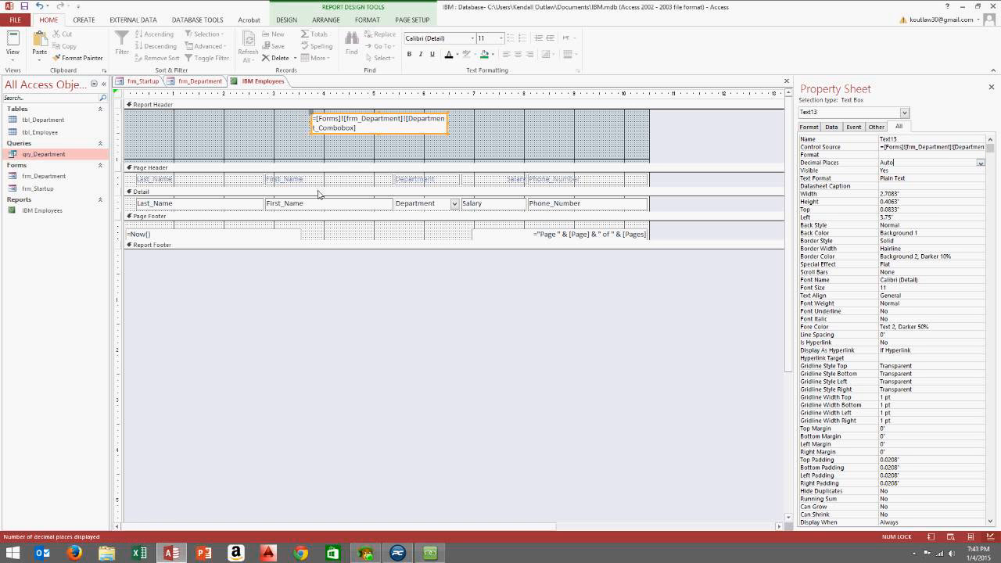
{"action": "left_click", "coordinate": [909, 148]}
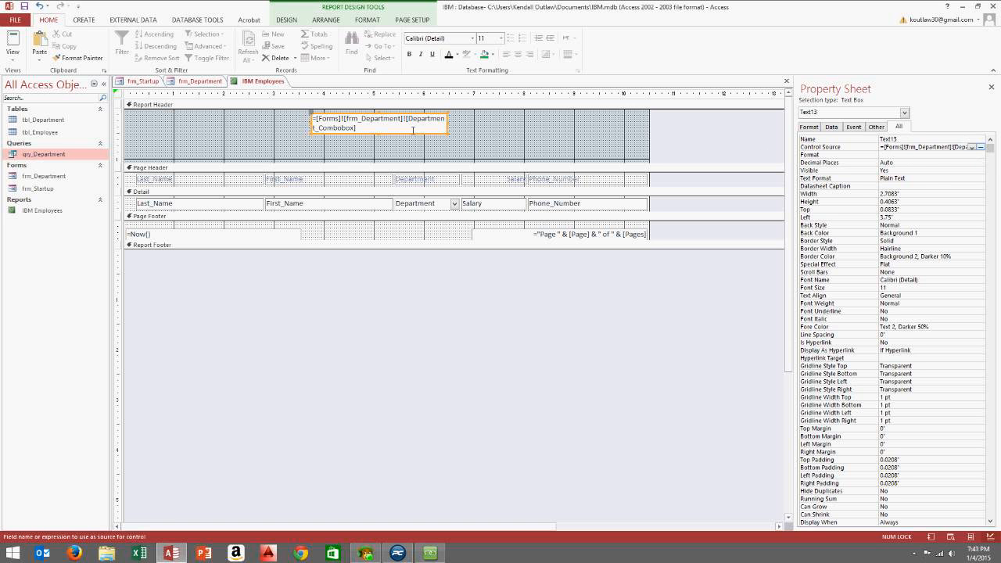
Open frm_Department in Design View and widen the form from 5.5" to 6.75"
{"action": "left_click", "coordinate": [199, 83]}
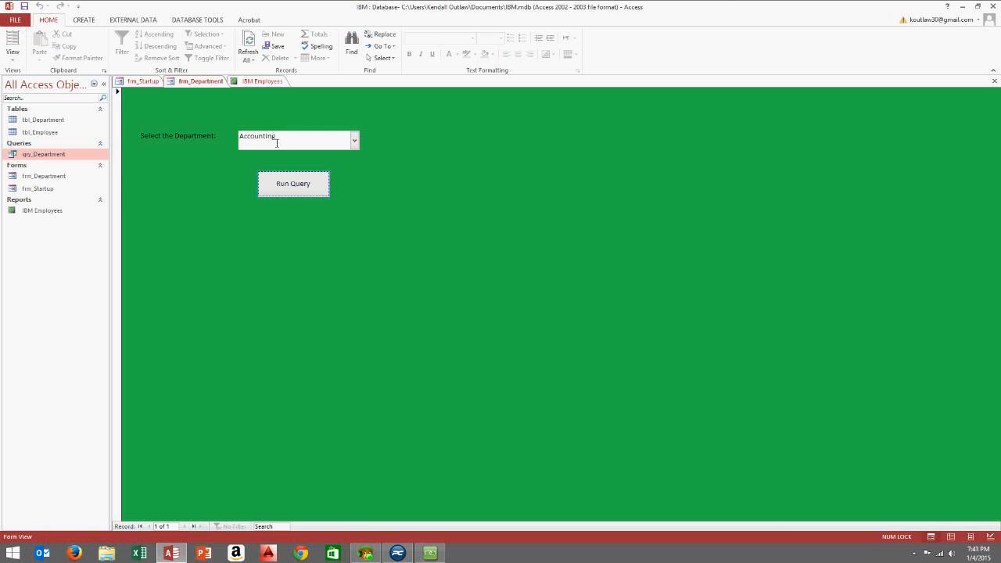
{"action": "left_click", "coordinate": [262, 82]}
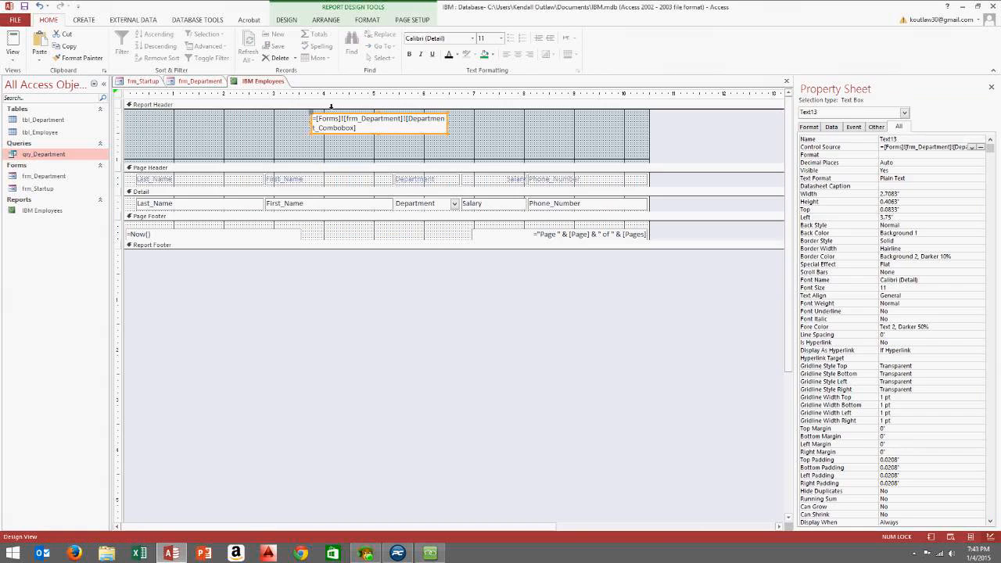
{"action": "left_click", "coordinate": [201, 83]}
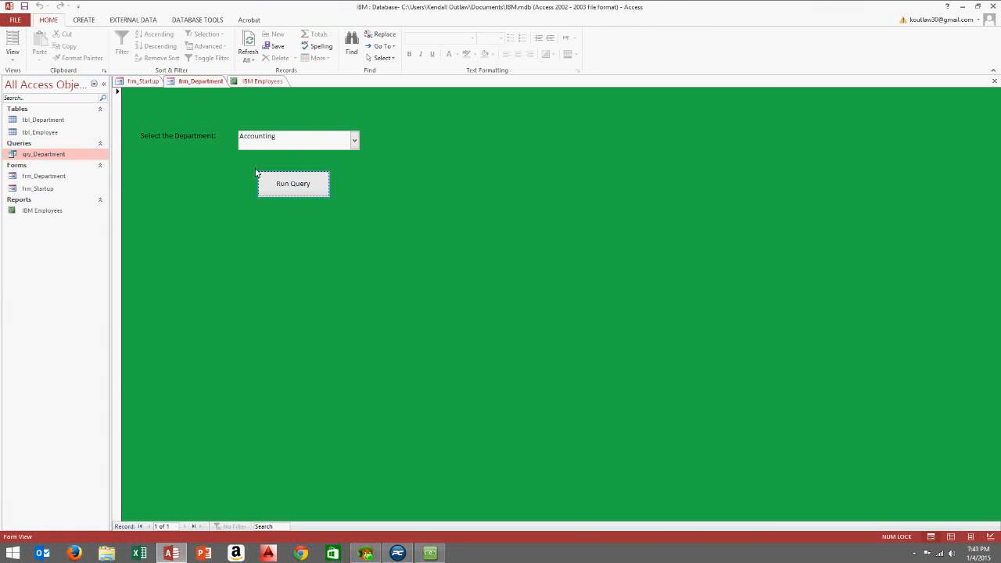
{"action": "right_click", "coordinate": [457, 125]}
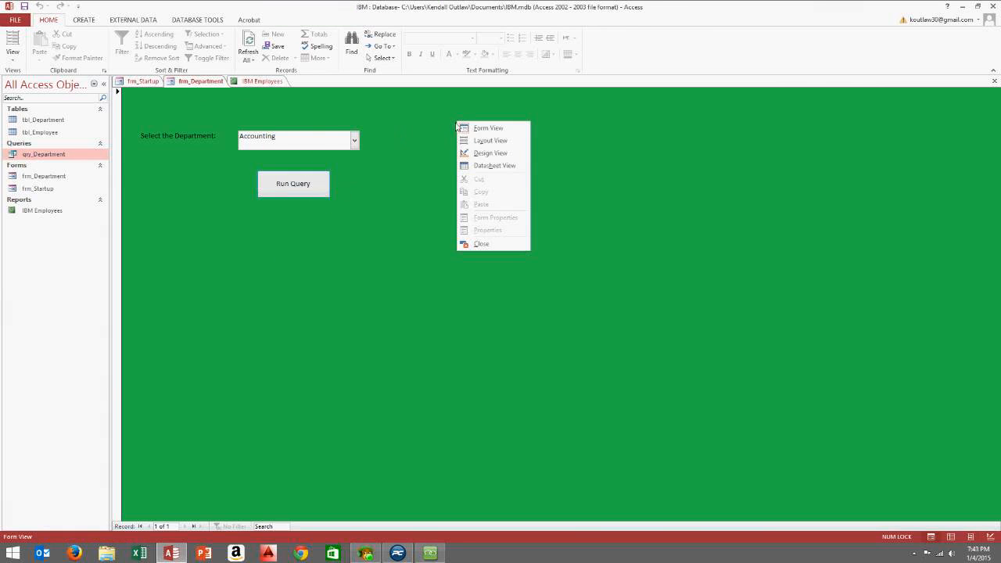
{"action": "left_click", "coordinate": [495, 157]}
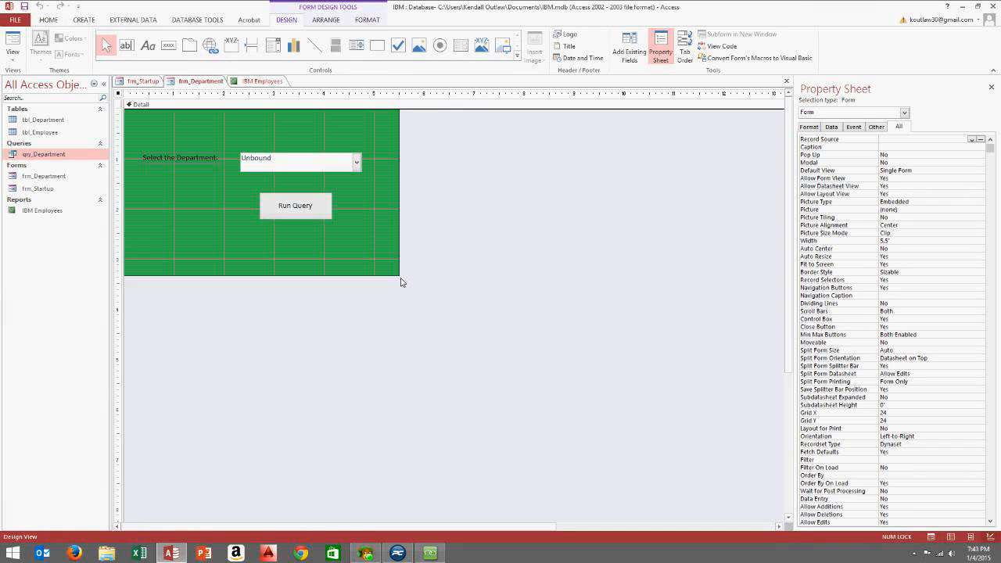
{"action": "left_click_drag", "start_coordinate": [402, 280], "coordinate": [462, 302]}
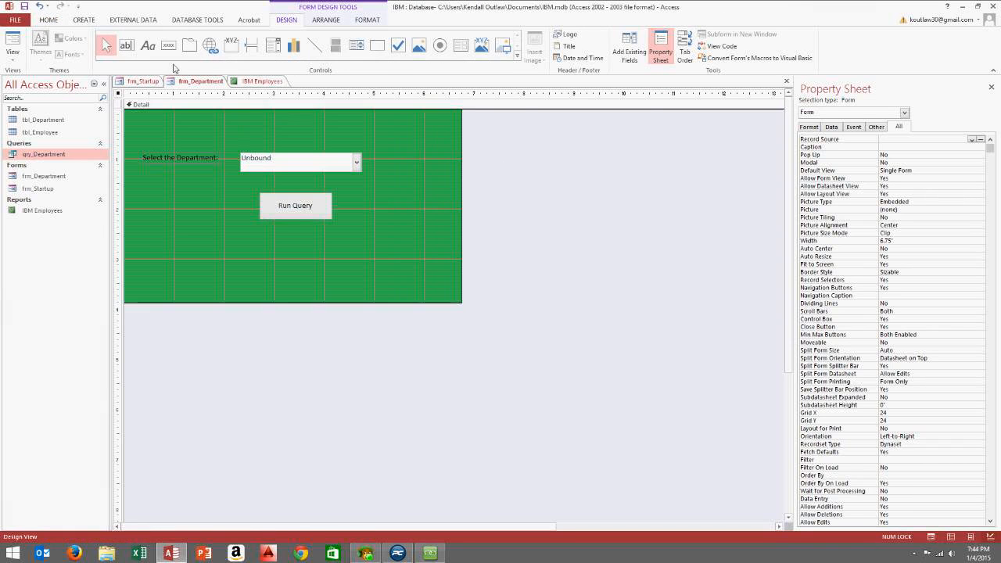
Close the IBM Employees report, saving its changes
{"action": "left_click", "coordinate": [255, 81]}
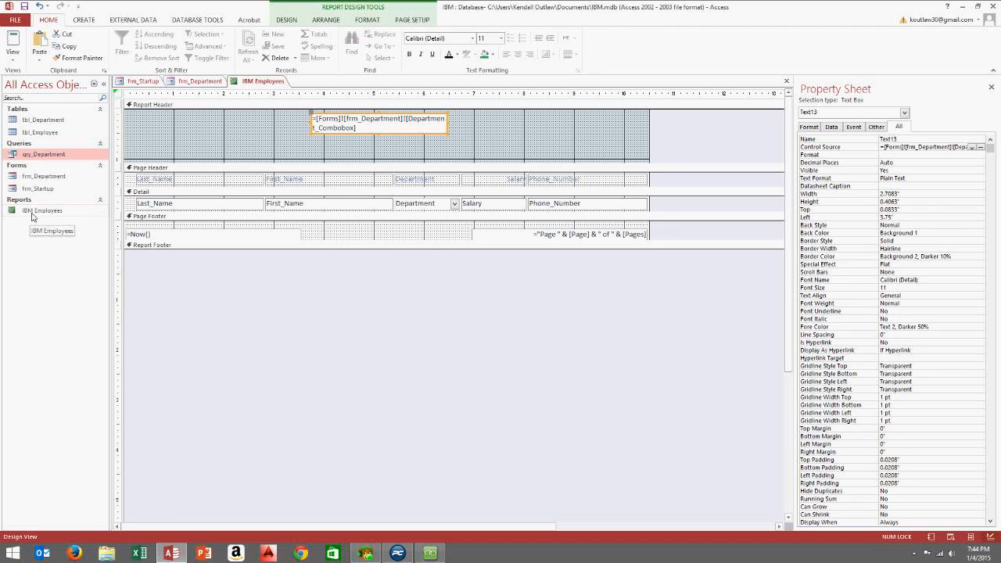
{"action": "left_click", "coordinate": [788, 81]}
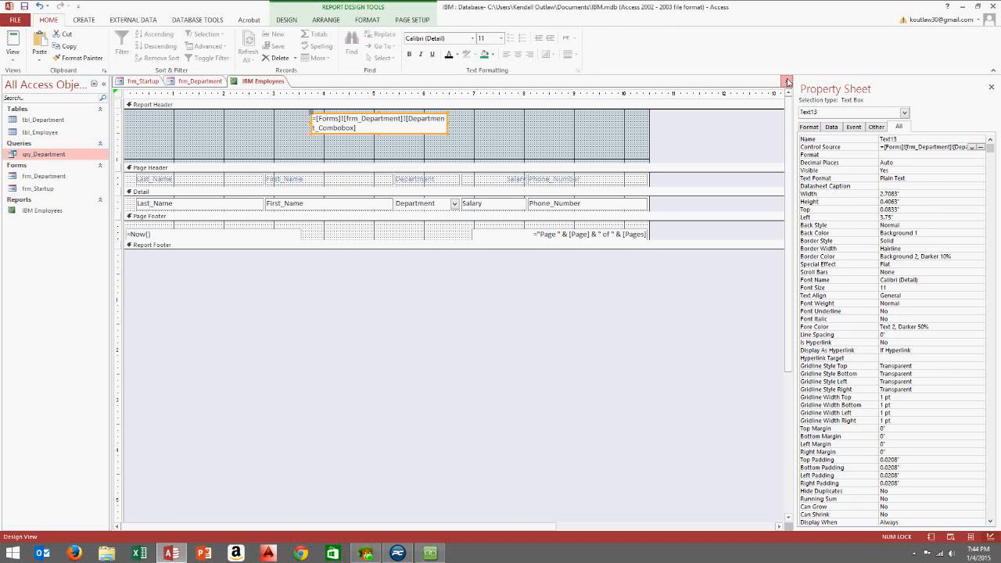
{"action": "left_click", "coordinate": [445, 305]}
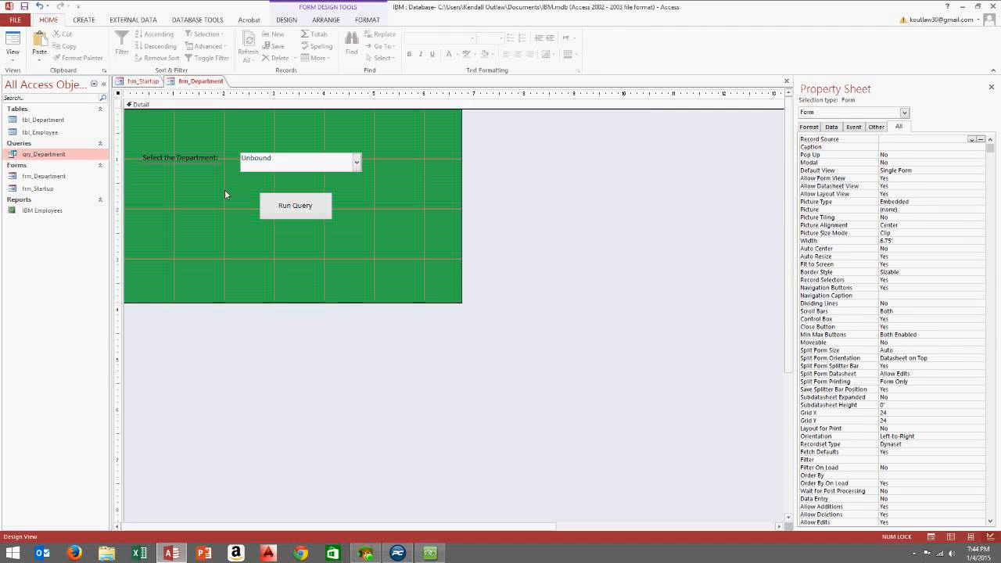
Rename the report in the Navigation Pane to rpt_IBM_Employees
{"action": "right_click", "coordinate": [31, 210]}
{"action": "left_click", "coordinate": [60, 268]}
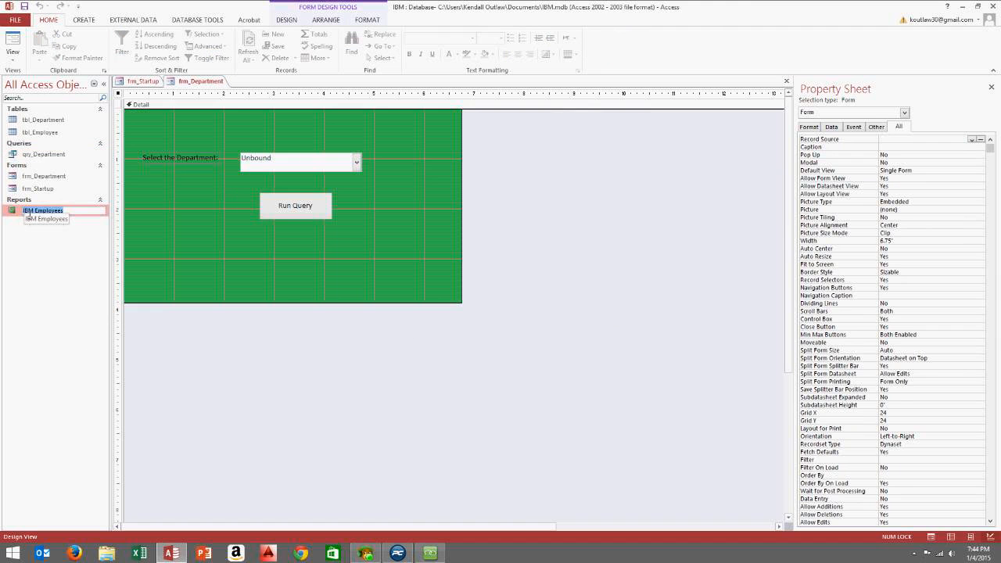
{"action": "key", "text": "Return"}
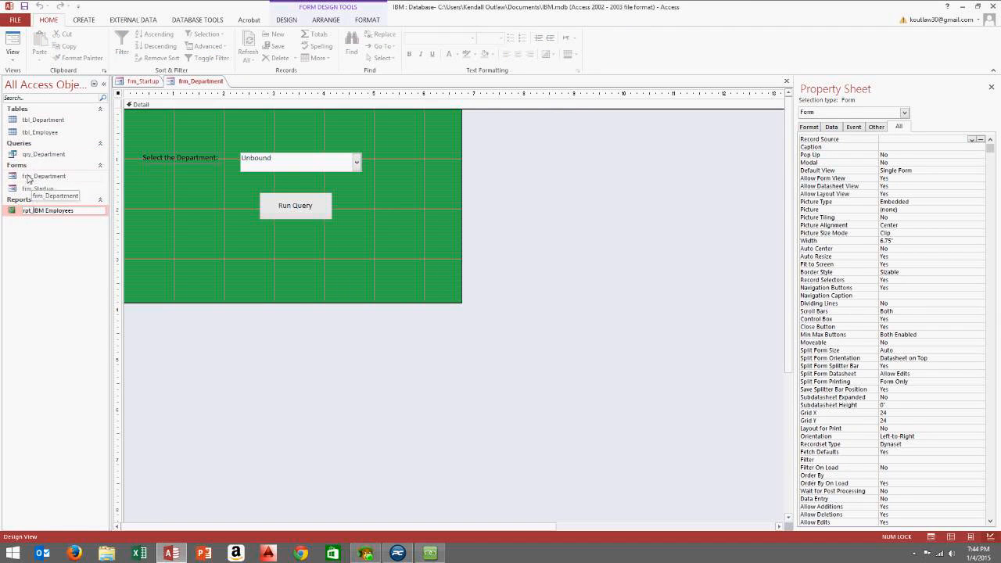
{"action": "left_click", "coordinate": [48, 213]}
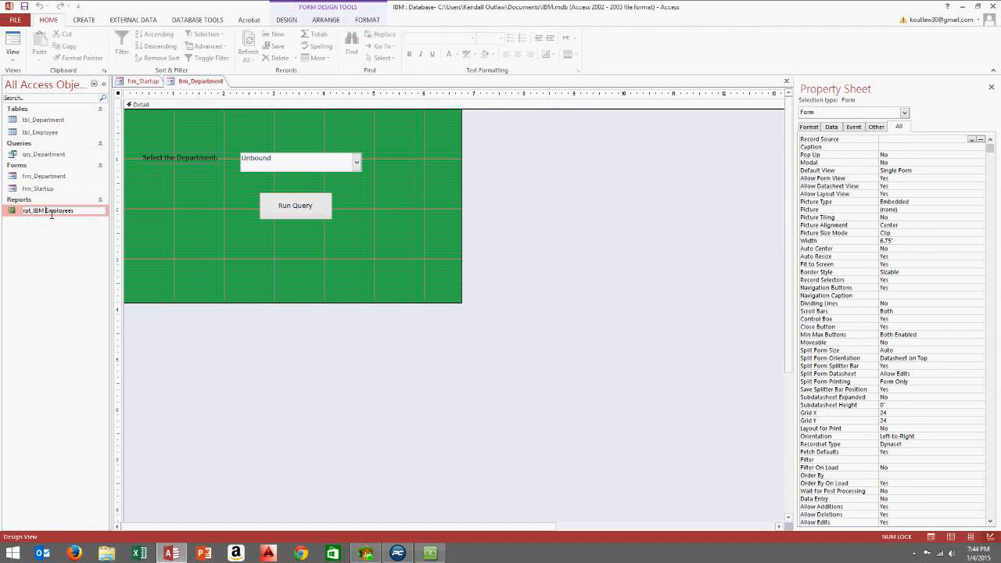
{"action": "key", "text": "BackSpace"}
{"action": "type", "text": "_"}
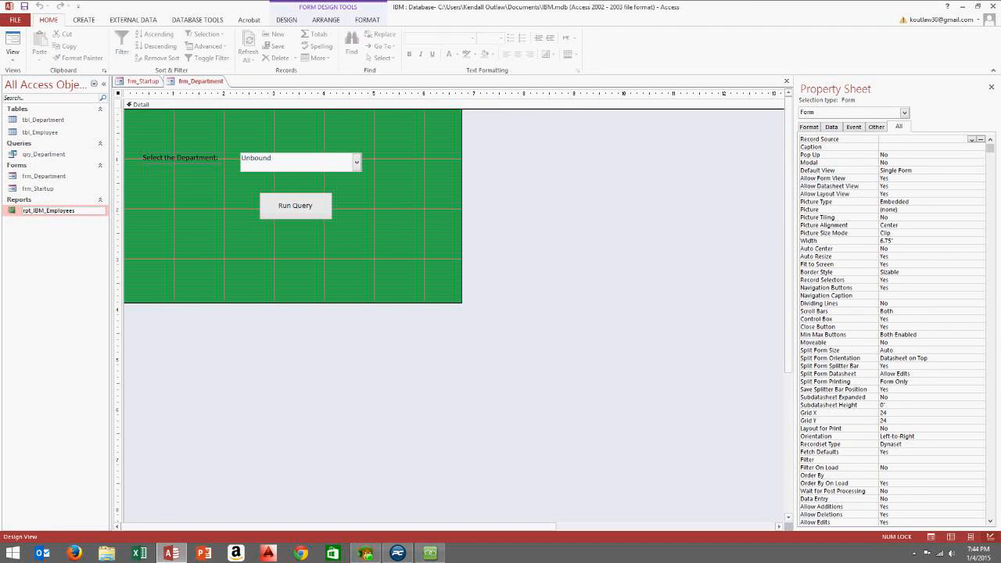
{"action": "key", "text": "Return"}
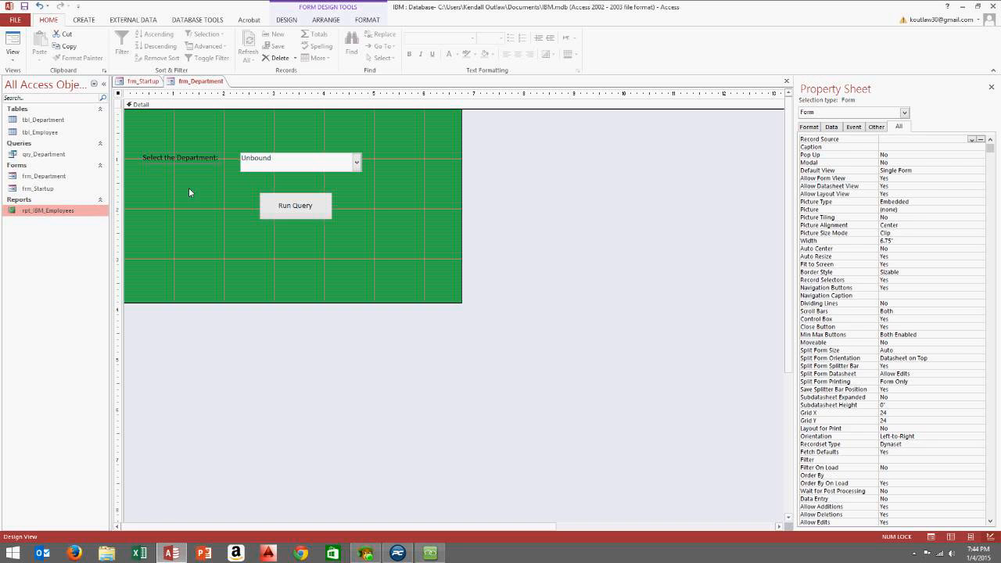
Nudge the Run Query button left and draw a new button below it
{"action": "left_click", "coordinate": [295, 210]}
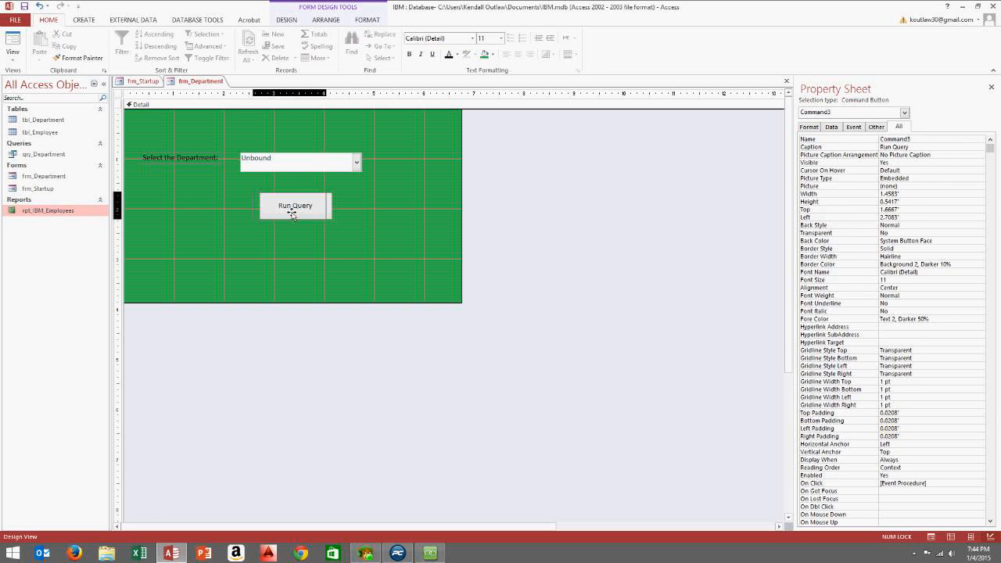
{"action": "left_click_drag", "start_coordinate": [299, 211], "coordinate": [292, 212]}
{"action": "left_click", "coordinate": [340, 210]}
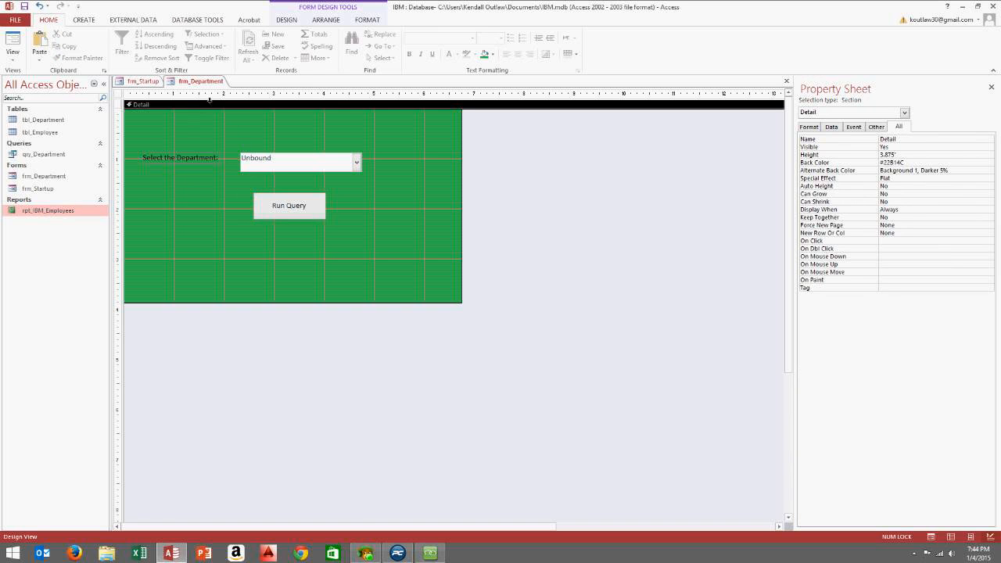
{"action": "left_click", "coordinate": [287, 22]}
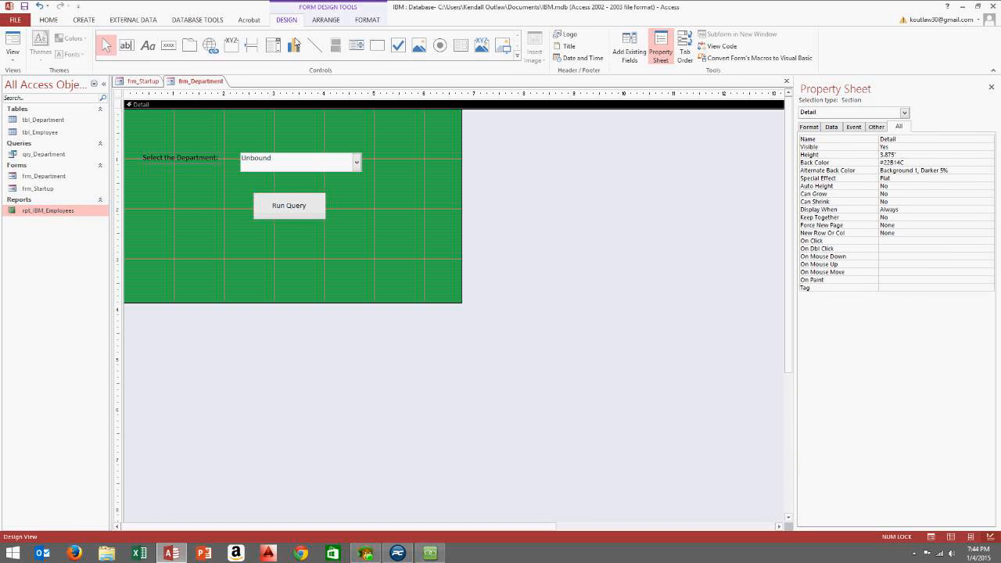
{"action": "left_click", "coordinate": [168, 44]}
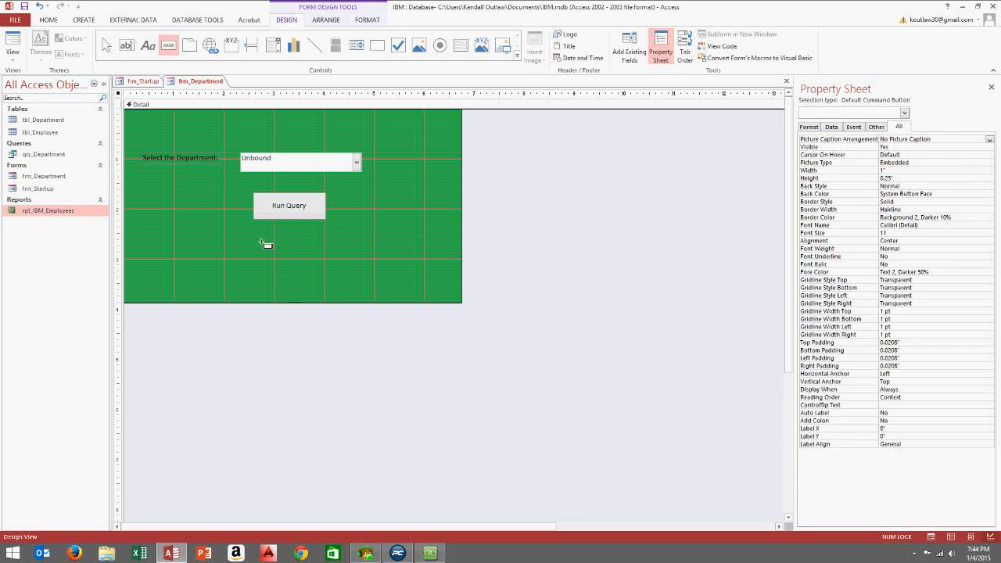
{"action": "left_click_drag", "start_coordinate": [259, 240], "coordinate": [328, 262]}
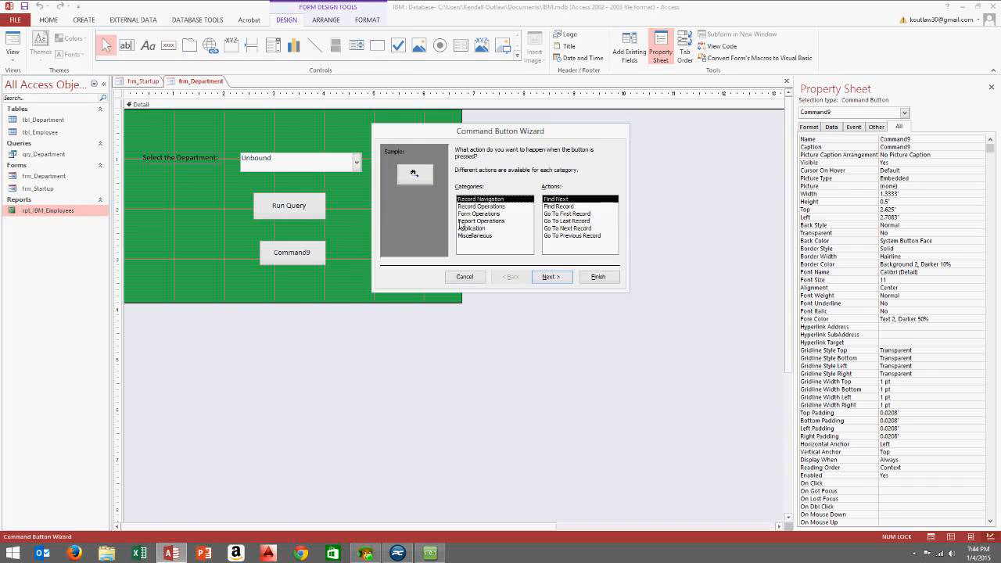
Make the button preview rpt_IBM_Employees with text 'Preview Report', then resize it and place it beside Run Query
{"action": "left_click", "coordinate": [479, 222]}
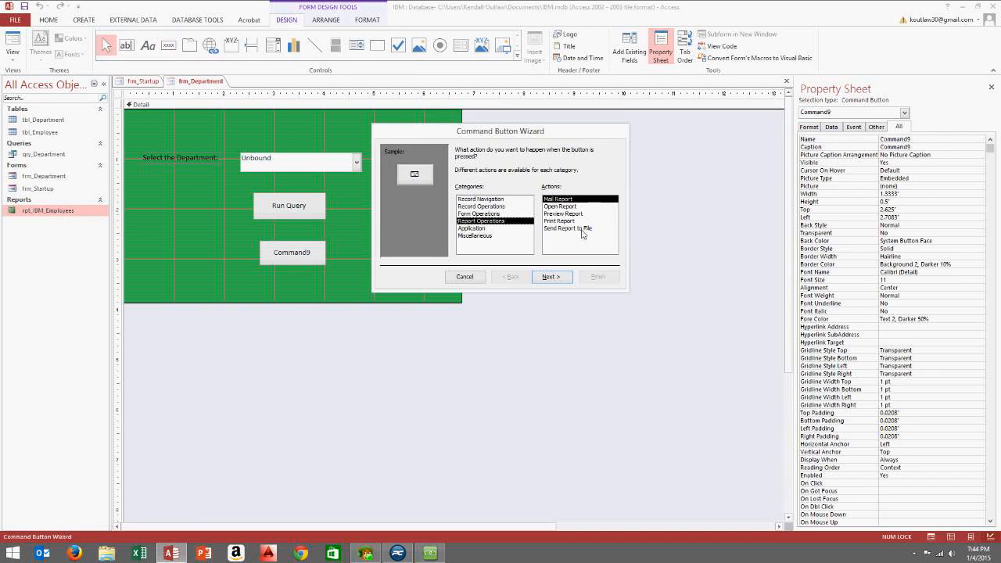
{"action": "left_click", "coordinate": [576, 214]}
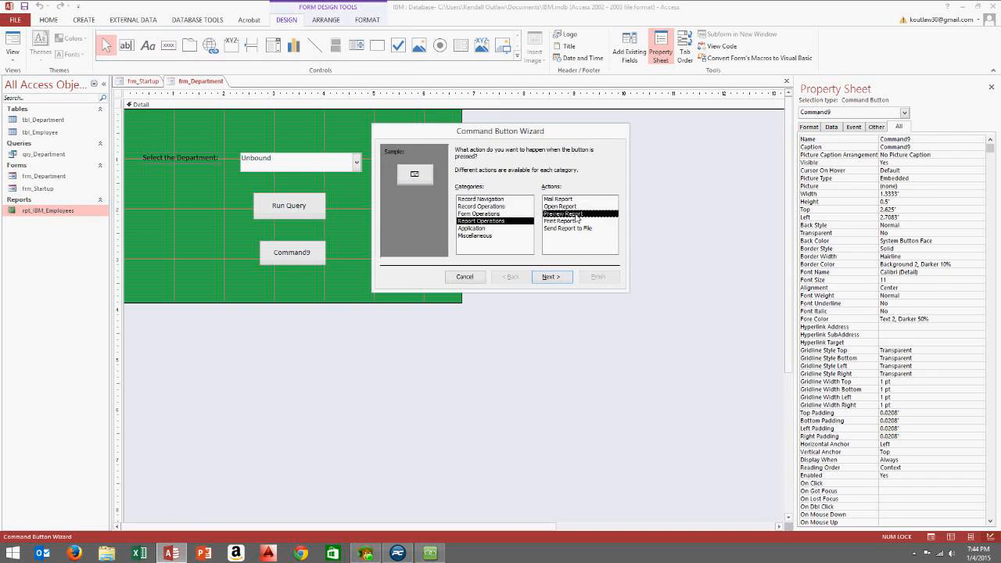
{"action": "left_click", "coordinate": [551, 277]}
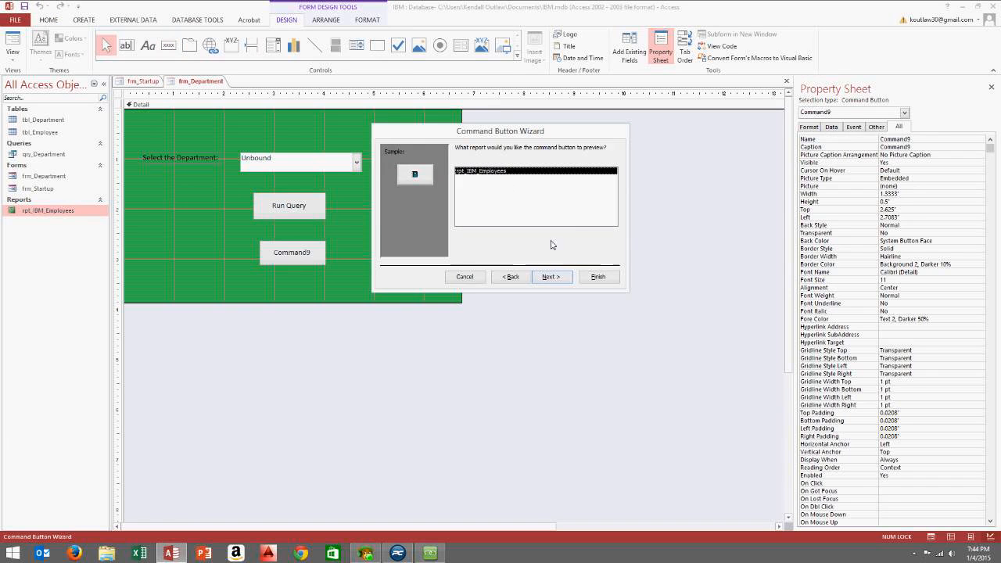
{"action": "left_click", "coordinate": [551, 277]}
{"action": "left_click", "coordinate": [460, 191]}
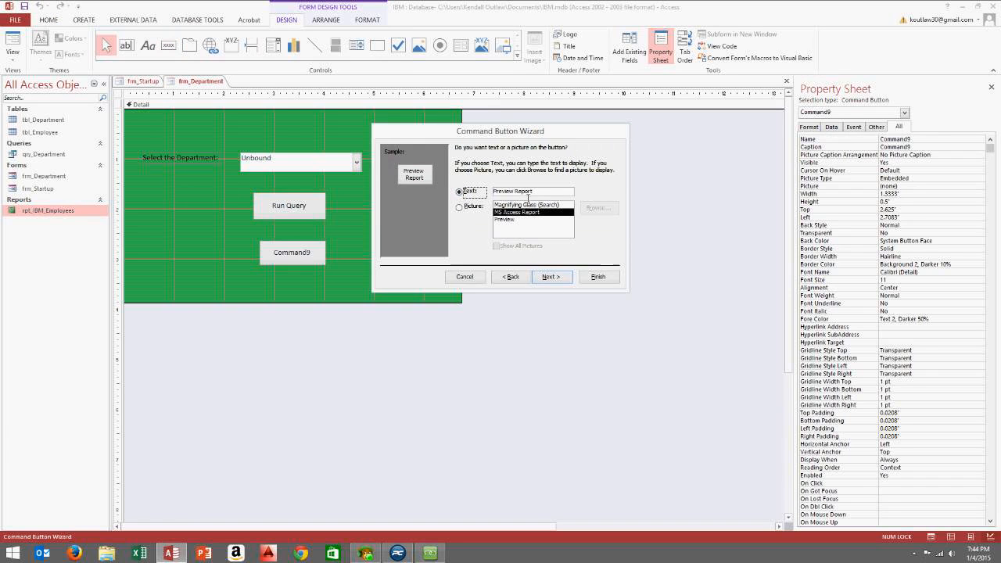
{"action": "left_click", "coordinate": [554, 276]}
{"action": "left_click", "coordinate": [599, 277]}
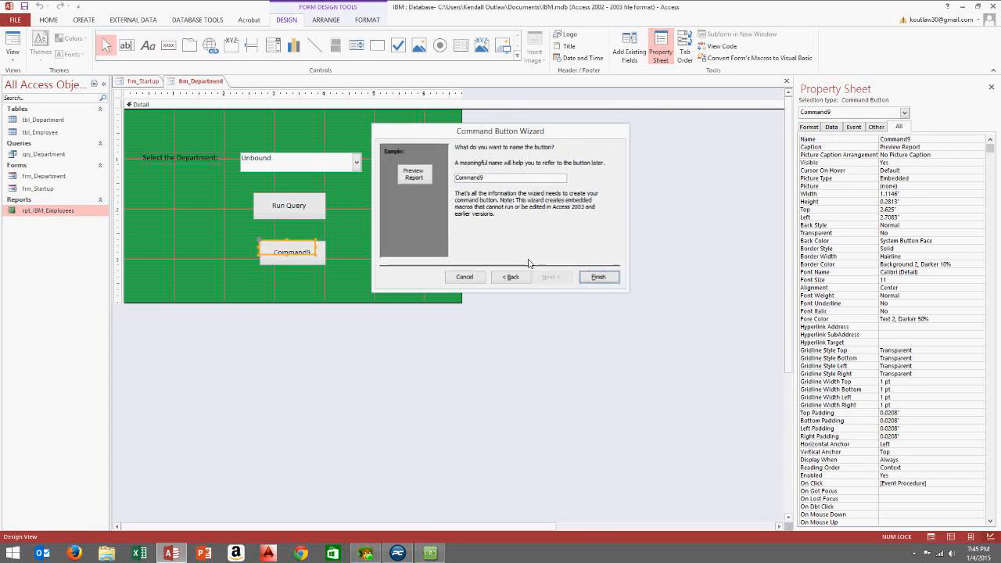
{"action": "left_click_drag", "start_coordinate": [321, 263], "coordinate": [374, 216]}
{"action": "left_click", "coordinate": [273, 268]}
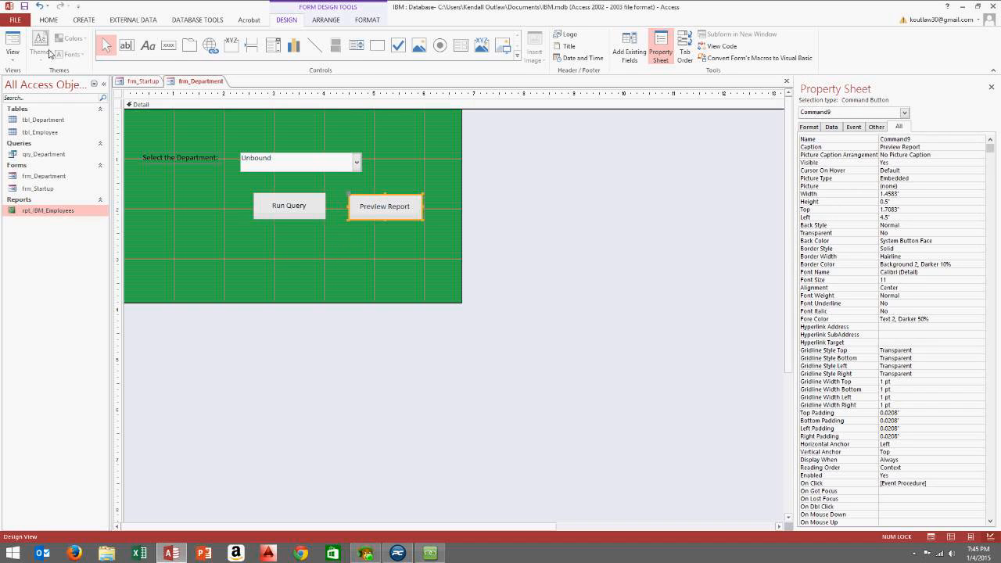
Save frm_Department and frm_Startup and switch the form to Form View
{"action": "left_click", "coordinate": [24, 7]}
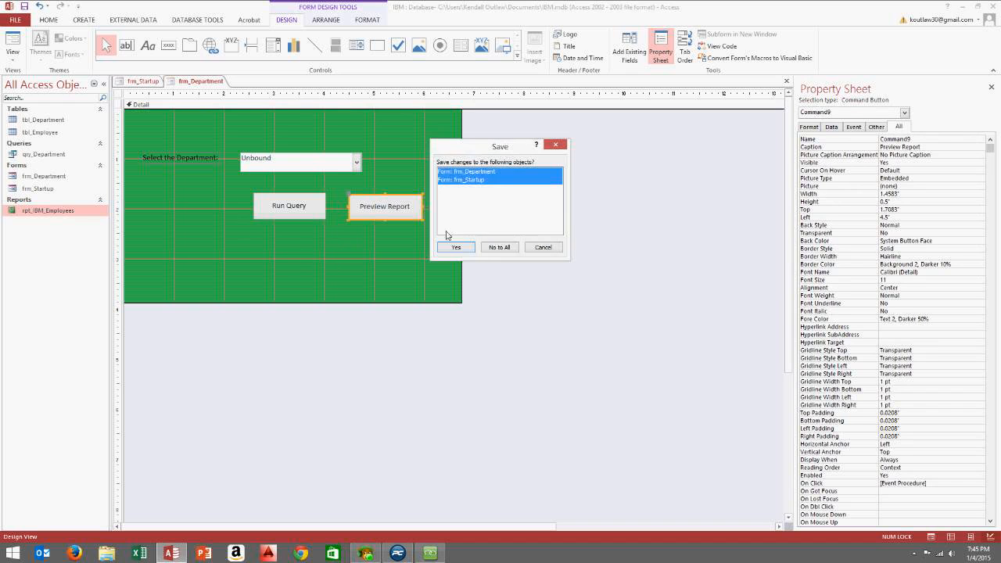
{"action": "left_click", "coordinate": [456, 247]}
{"action": "left_click", "coordinate": [13, 55]}
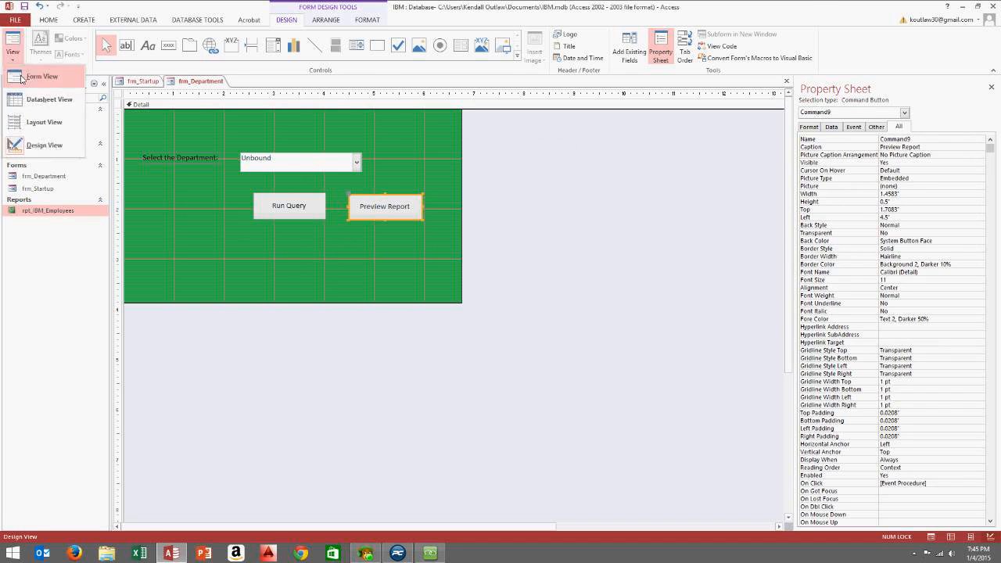
{"action": "left_click", "coordinate": [59, 78]}
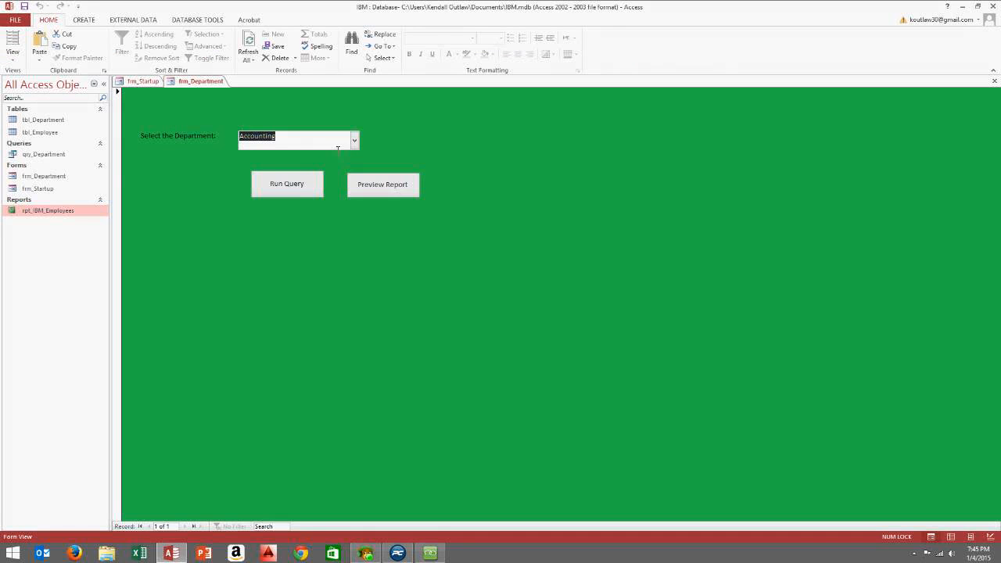
Run the Accounting query, close its results, and preview the IBM Employees report for Accounting
{"action": "left_click", "coordinate": [291, 186]}
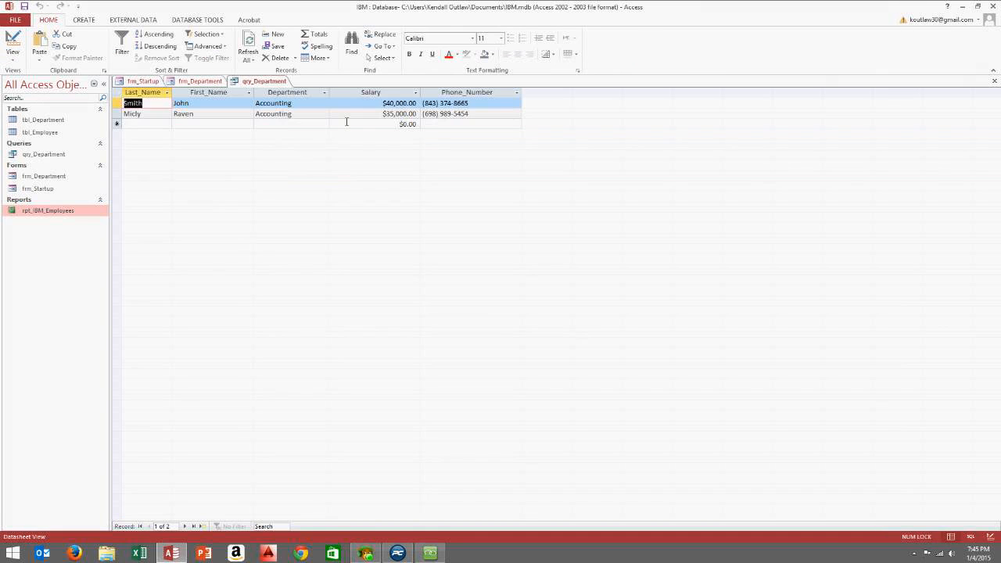
{"action": "left_click", "coordinate": [994, 81]}
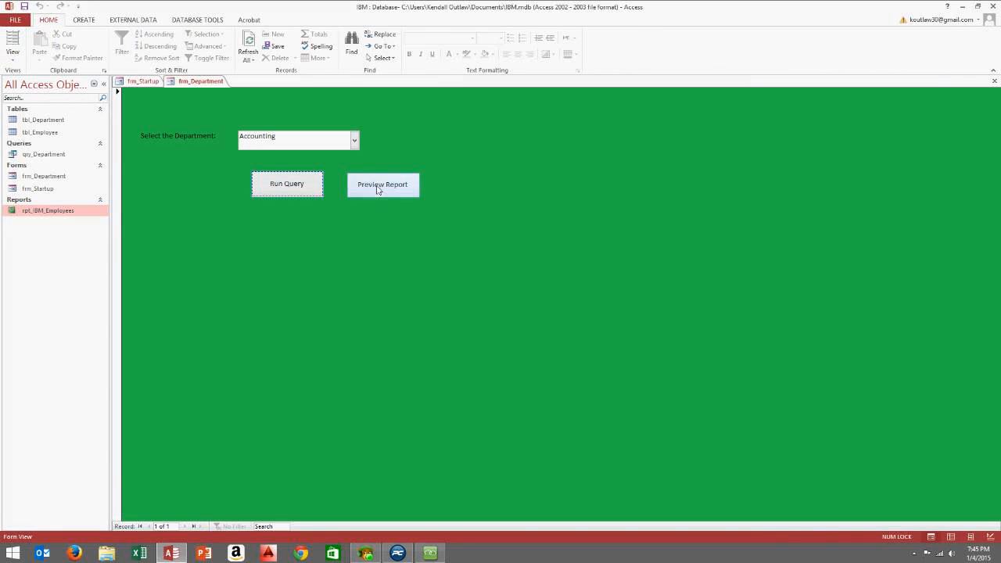
{"action": "left_click", "coordinate": [379, 191]}
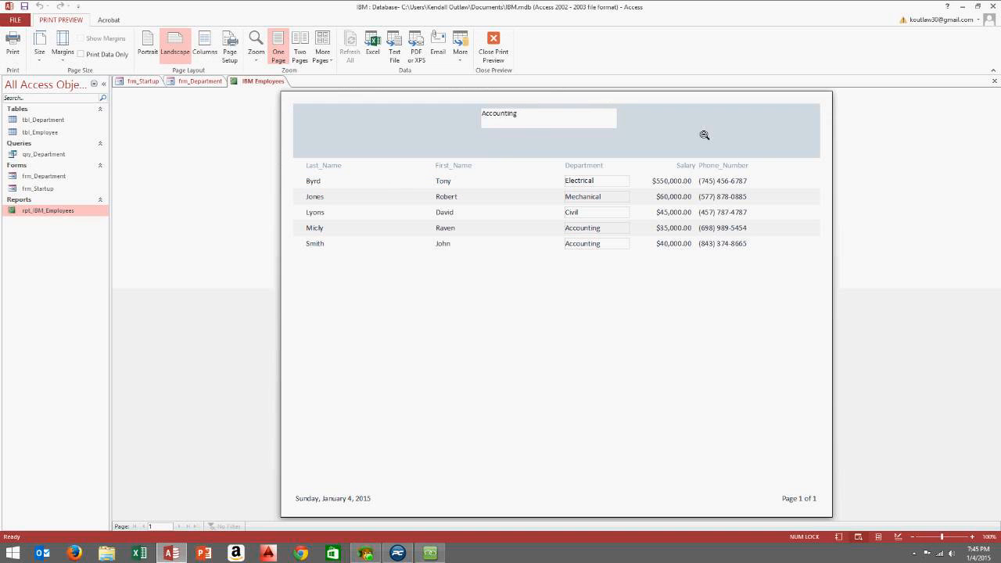
{"action": "right_click", "coordinate": [635, 320]}
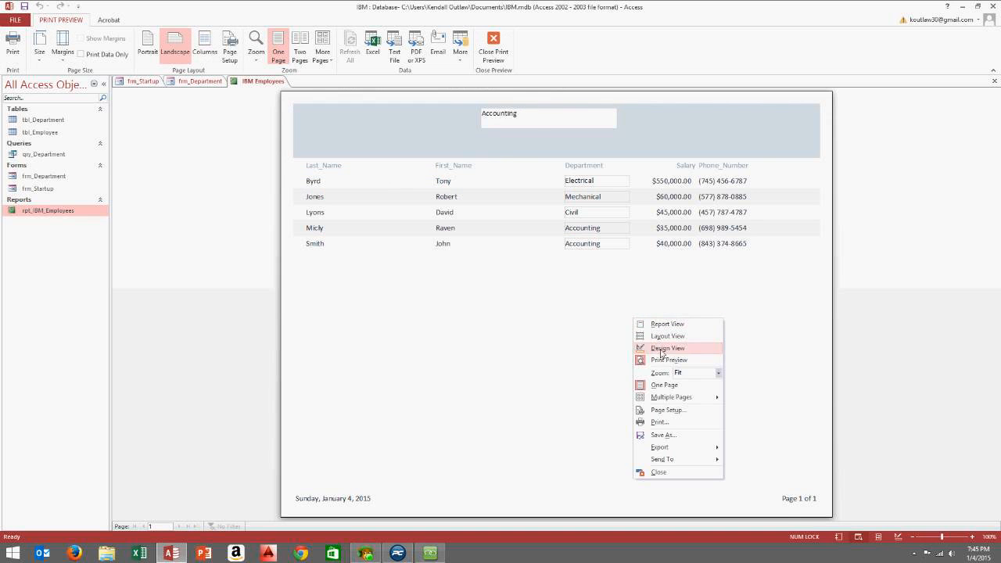
In Design View, change the report's Record Source from tbl_Employee to qry_Department
{"action": "left_click", "coordinate": [666, 348]}
{"action": "left_click", "coordinate": [397, 127]}
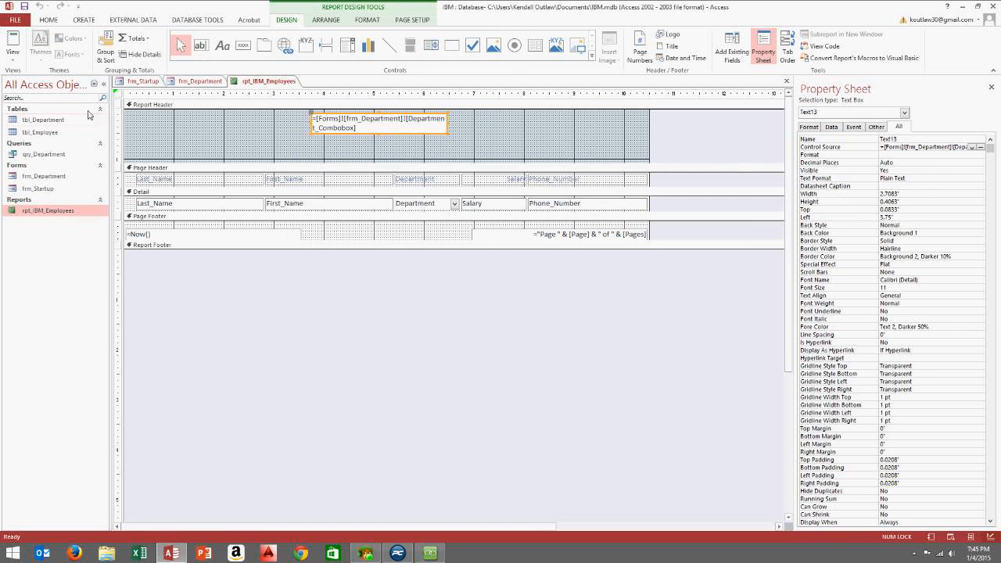
{"action": "left_click", "coordinate": [117, 94]}
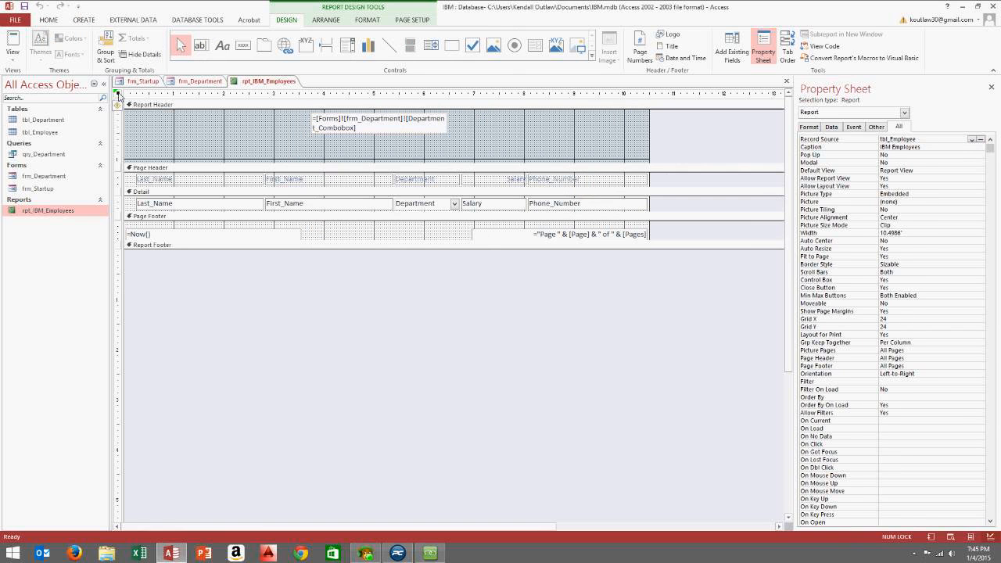
{"action": "left_click", "coordinate": [833, 128]}
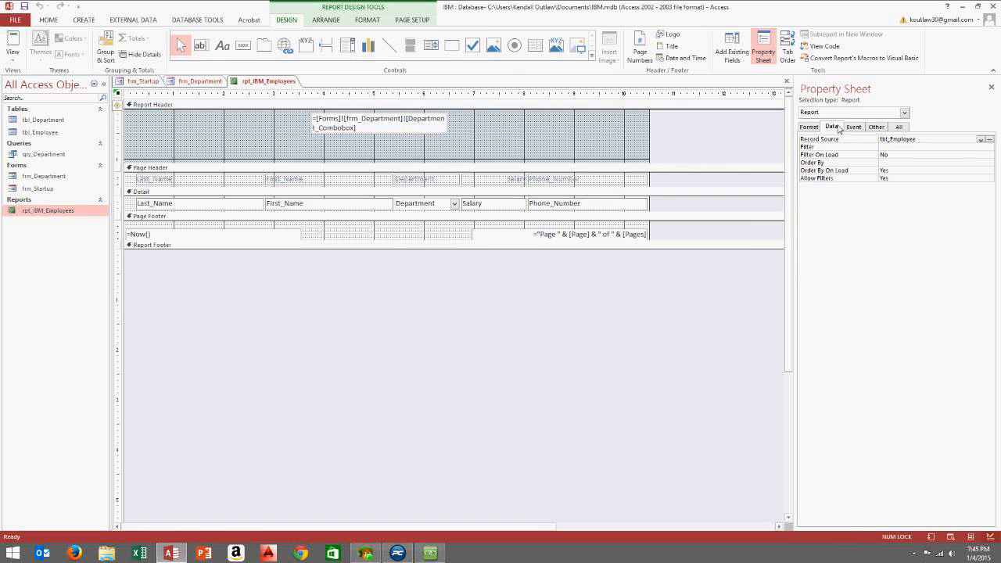
{"action": "left_click", "coordinate": [869, 139]}
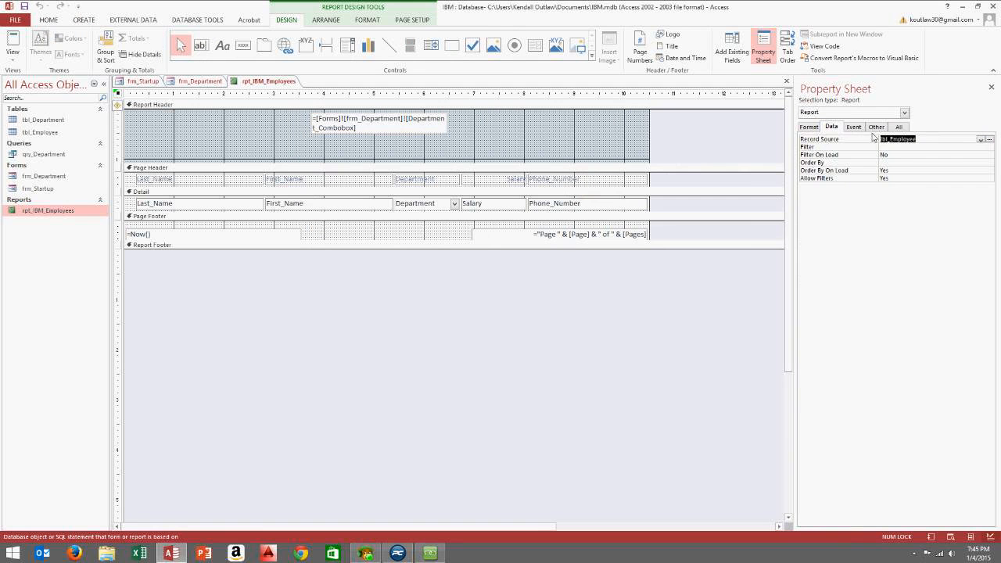
{"action": "left_click", "coordinate": [981, 140]}
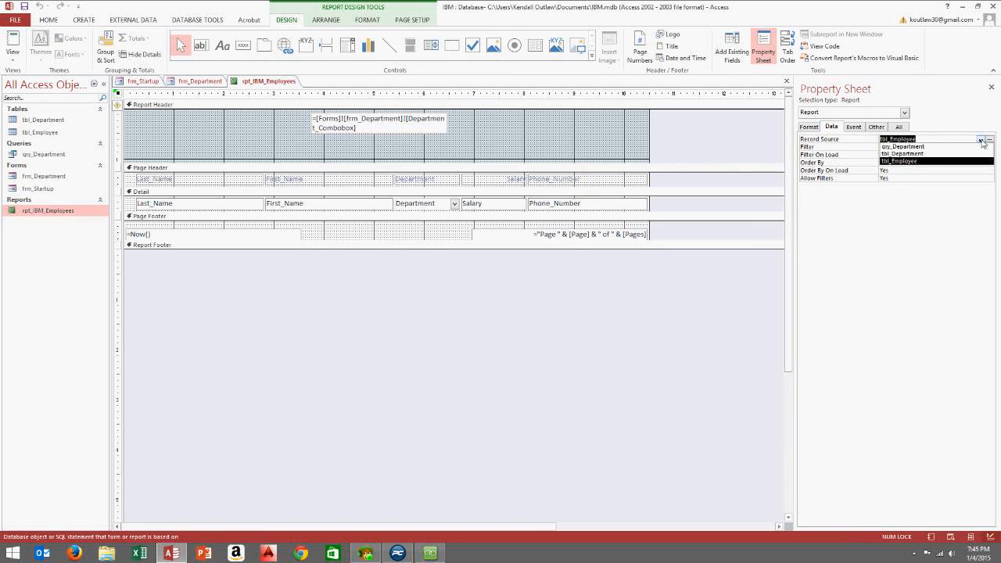
{"action": "left_click", "coordinate": [918, 147]}
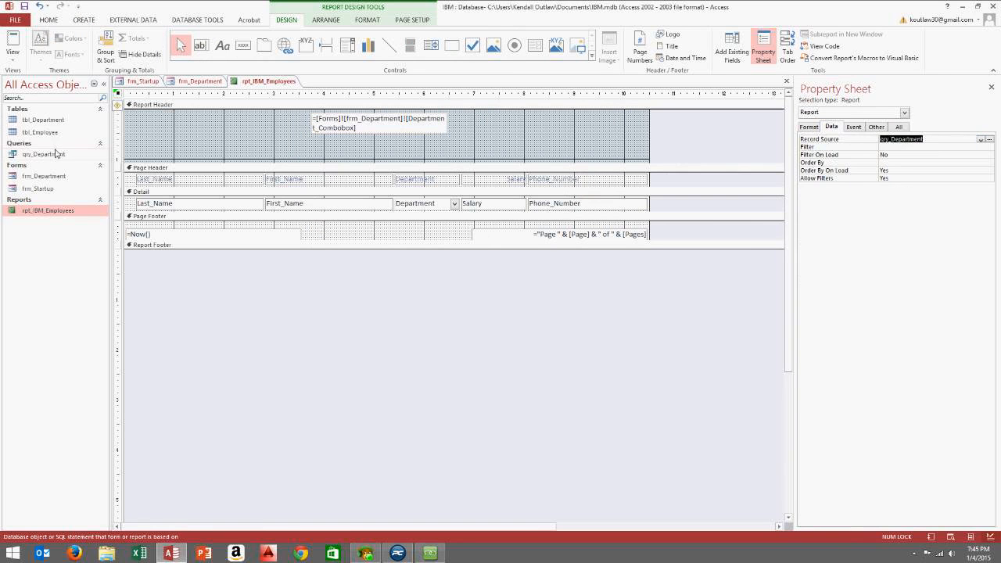
{"action": "left_click", "coordinate": [341, 125]}
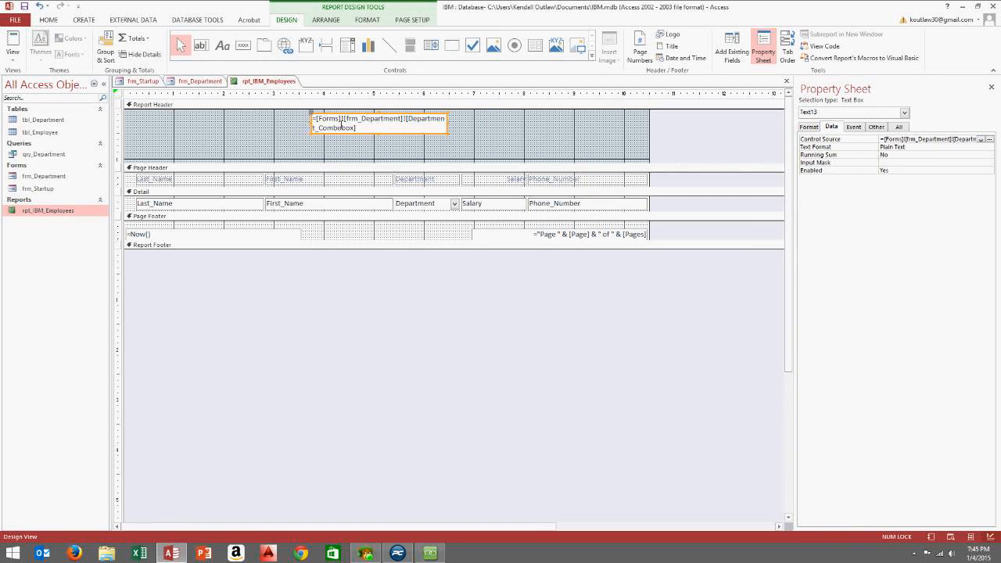
Set the header department text box to font size 30 and enlarge the box
{"action": "left_click", "coordinate": [899, 127]}
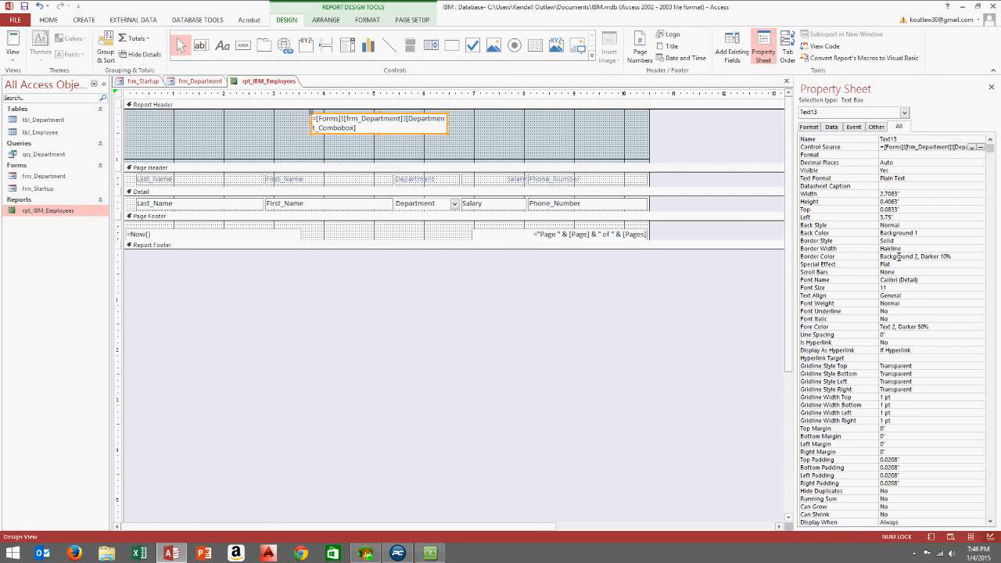
{"action": "left_click", "coordinate": [898, 289]}
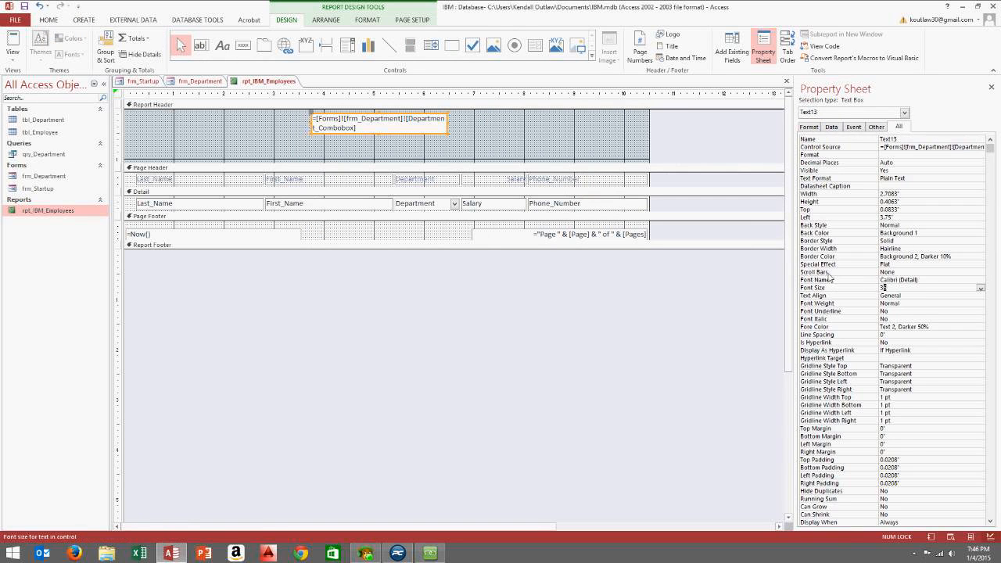
{"action": "key", "text": "Return"}
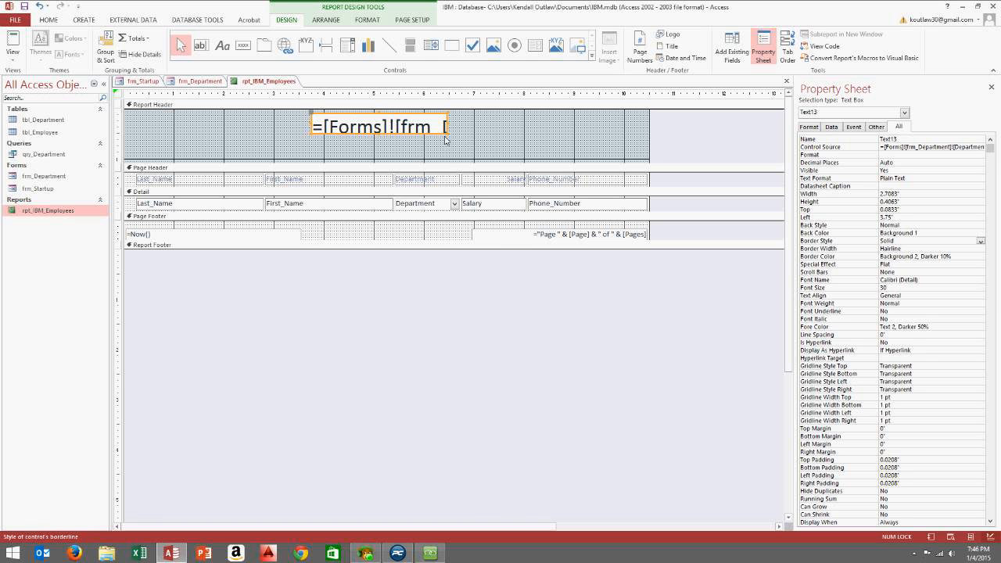
{"action": "left_click_drag", "start_coordinate": [451, 139], "coordinate": [536, 153]}
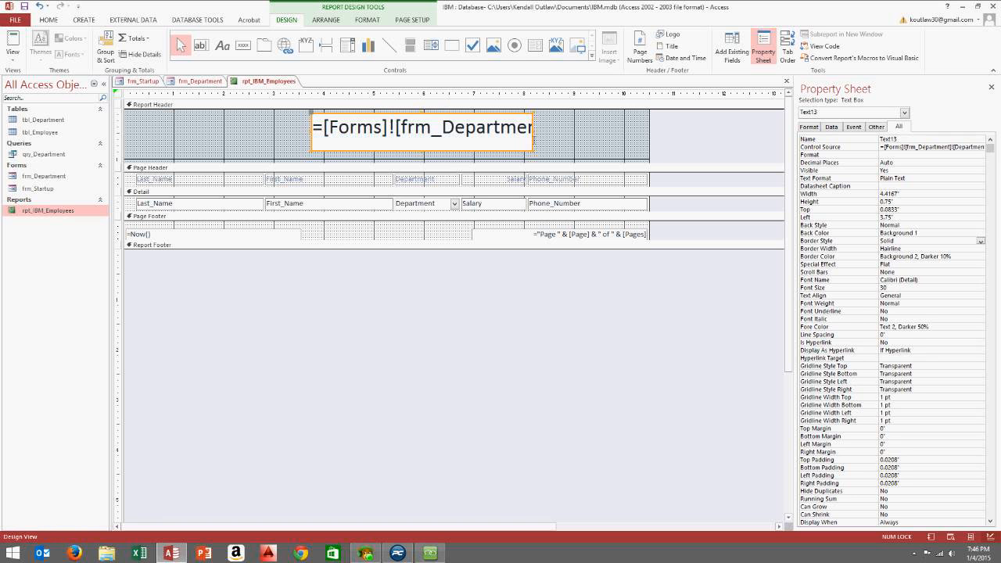
Check the enlarged header in Report View, via Design View and back
{"action": "left_click", "coordinate": [12, 59]}
{"action": "left_click", "coordinate": [27, 79]}
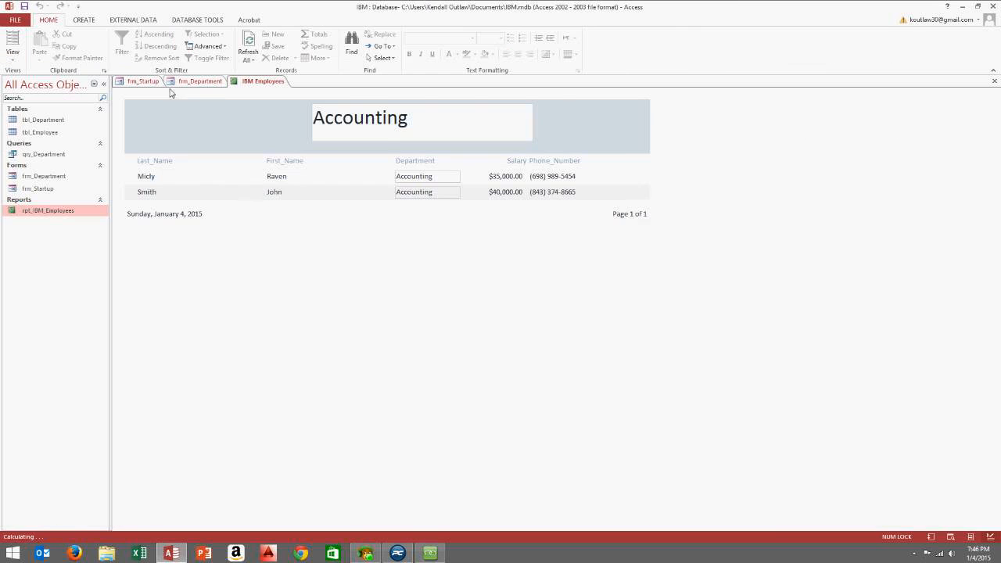
{"action": "right_click", "coordinate": [603, 116]}
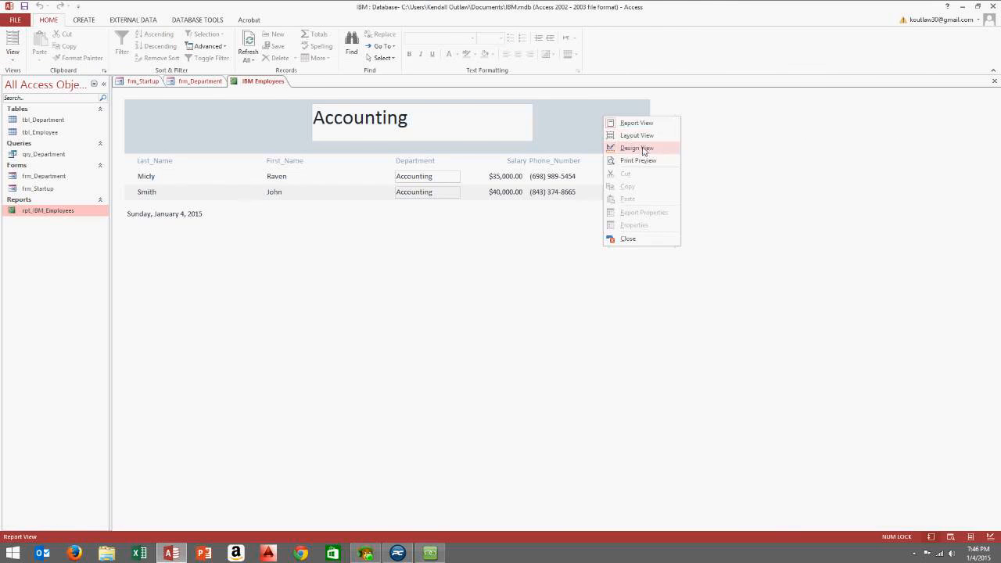
{"action": "left_click", "coordinate": [640, 148]}
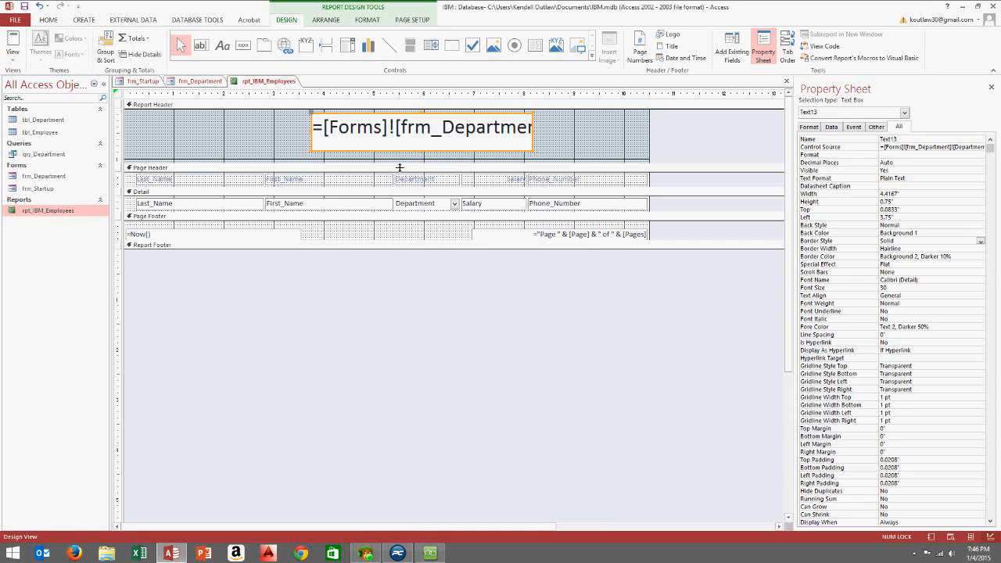
{"action": "left_click", "coordinate": [14, 59]}
{"action": "left_click", "coordinate": [42, 78]}
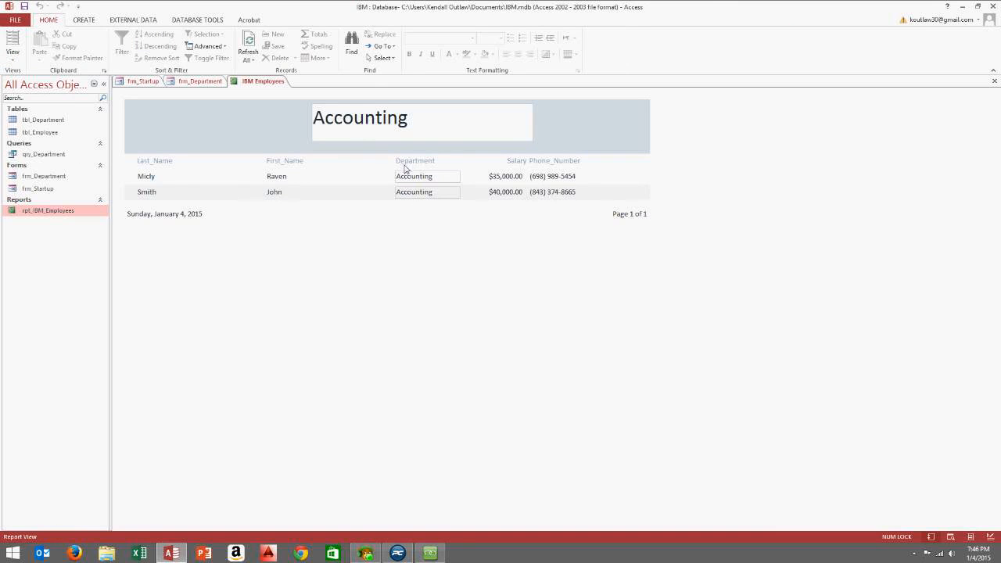
{"action": "right_click", "coordinate": [754, 162]}
Delete the Department heading and field, and shift Salary and Phone_Number left into the gap
{"action": "left_click", "coordinate": [781, 194]}
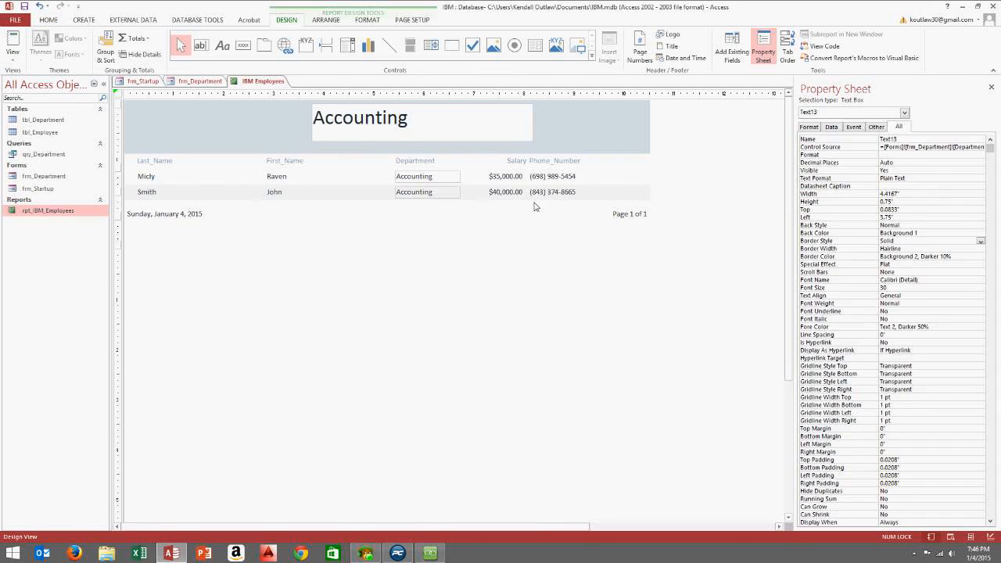
{"action": "left_click", "coordinate": [435, 179]}
{"action": "key", "text": "Delete"}
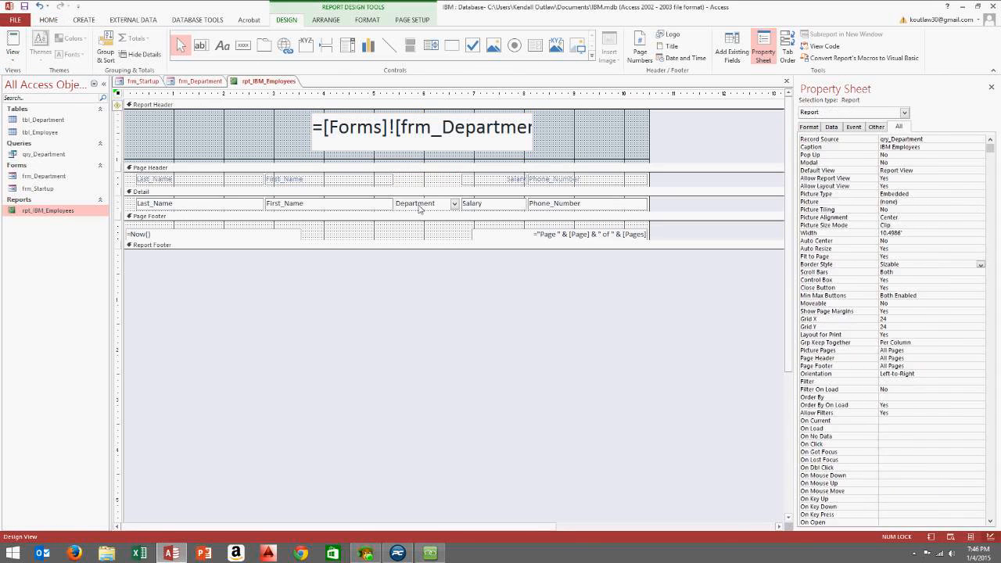
{"action": "left_click", "coordinate": [422, 205]}
{"action": "key", "text": "Delete"}
{"action": "left_click_drag", "start_coordinate": [466, 205], "coordinate": [400, 205]}
{"action": "left_click_drag", "start_coordinate": [474, 181], "coordinate": [412, 187]}
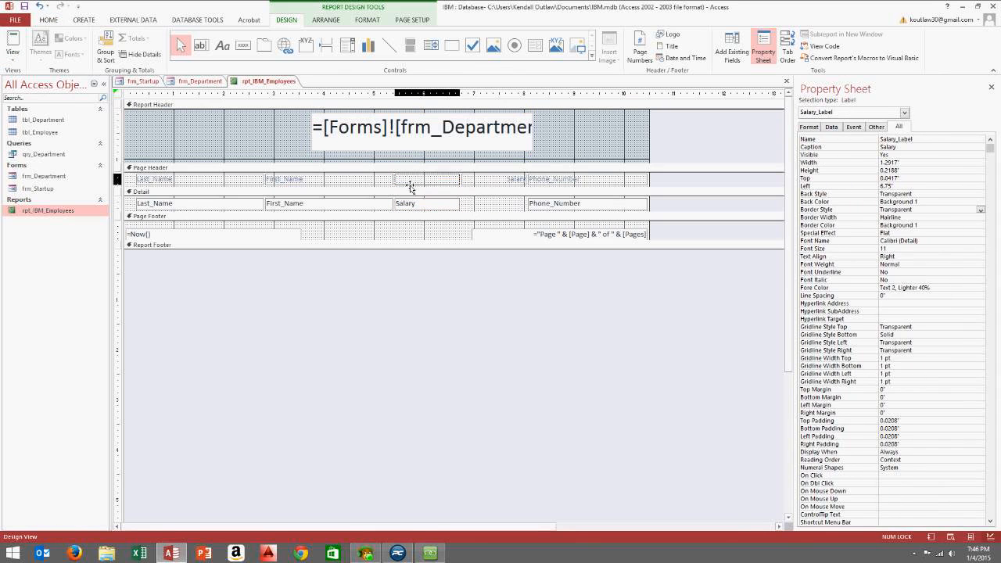
{"action": "left_click_drag", "start_coordinate": [554, 182], "coordinate": [488, 188]}
{"action": "left_click_drag", "start_coordinate": [547, 208], "coordinate": [485, 210]}
Center the header department text and widen its box to 8.125 inches
{"action": "left_click", "coordinate": [415, 130]}
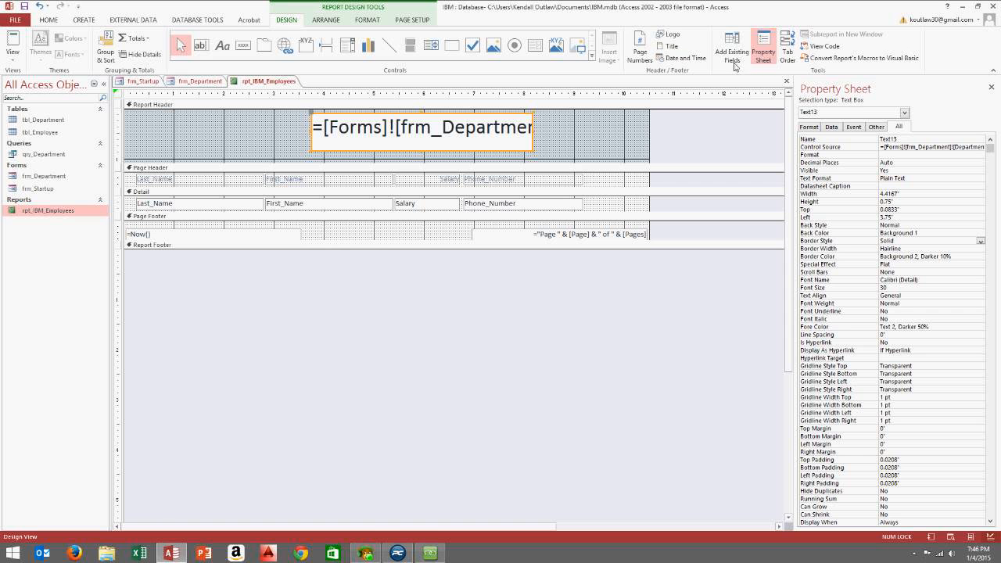
{"action": "left_click", "coordinate": [40, 20]}
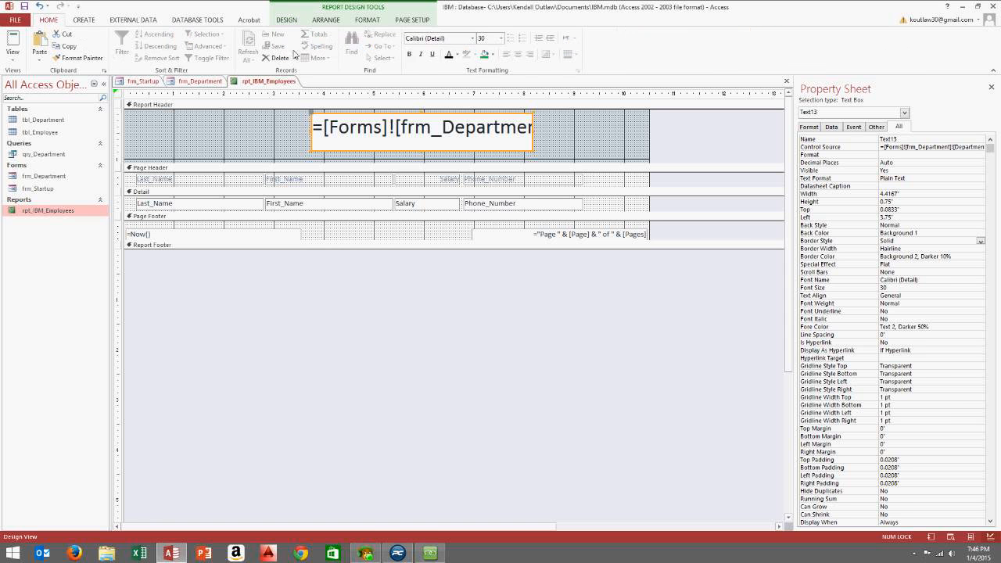
{"action": "left_click", "coordinate": [518, 55]}
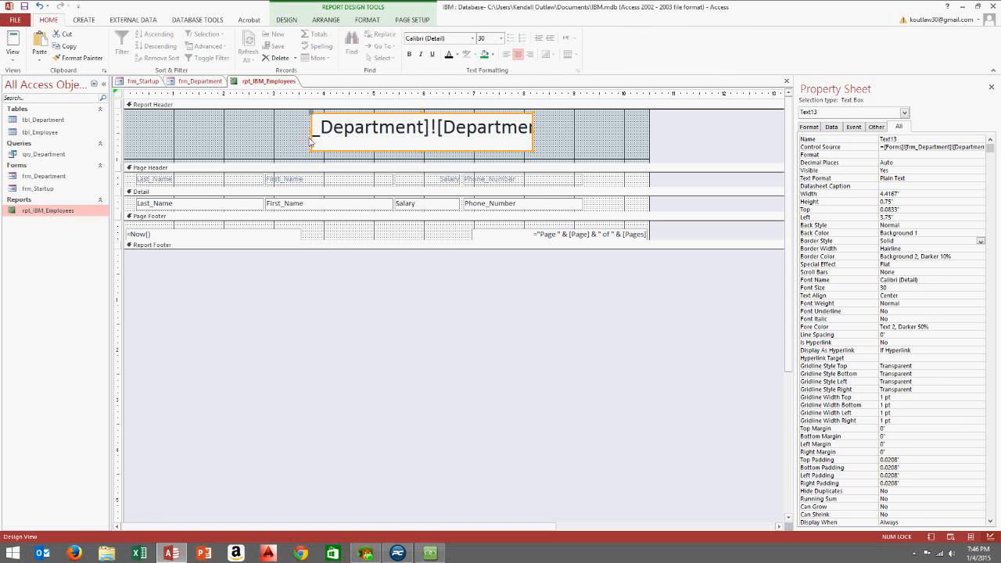
{"action": "left_click_drag", "start_coordinate": [310, 141], "coordinate": [206, 137]}
{"action": "left_click_drag", "start_coordinate": [539, 136], "coordinate": [613, 138]}
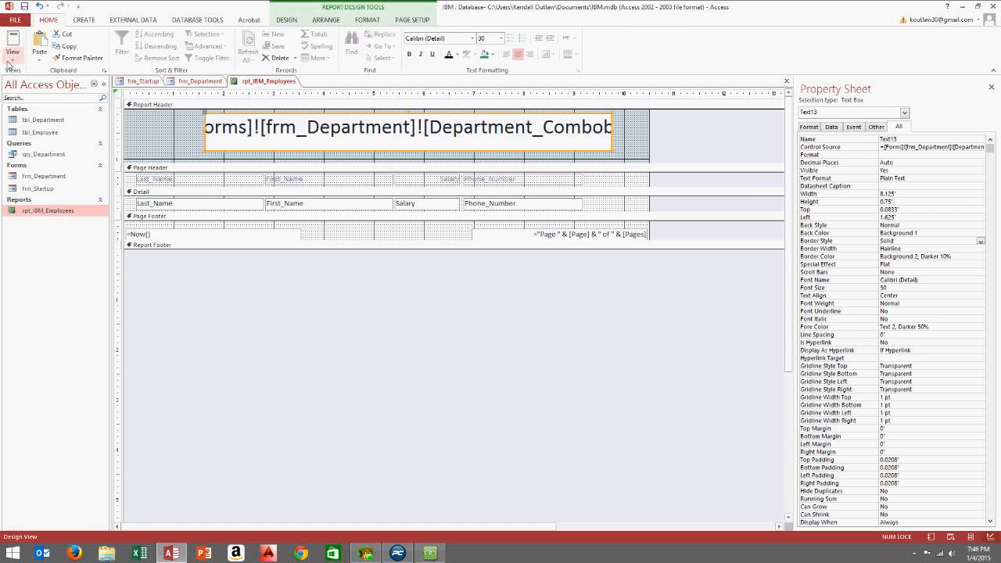
{"action": "left_click", "coordinate": [13, 60]}
{"action": "left_click", "coordinate": [66, 78]}
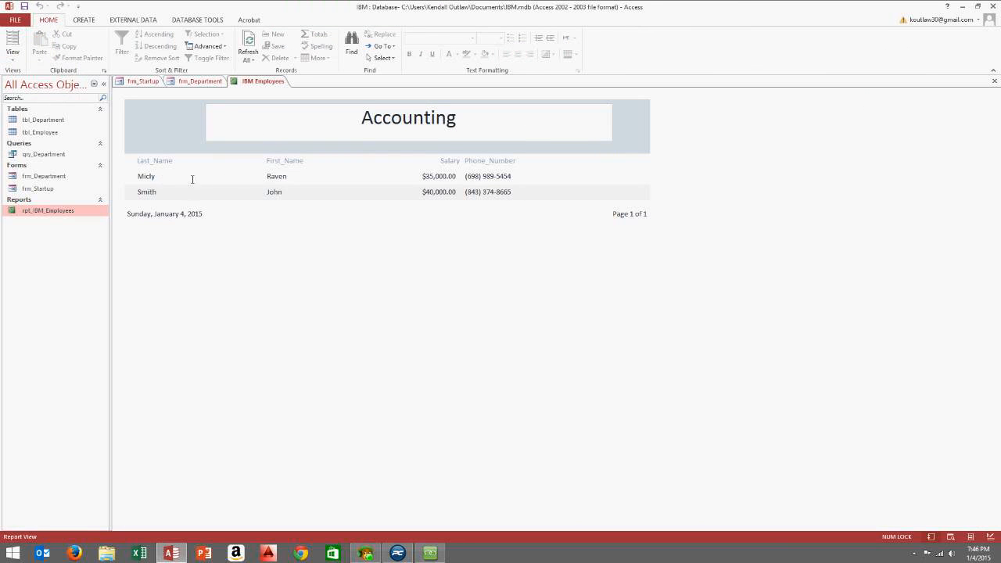
{"action": "right_click", "coordinate": [714, 128]}
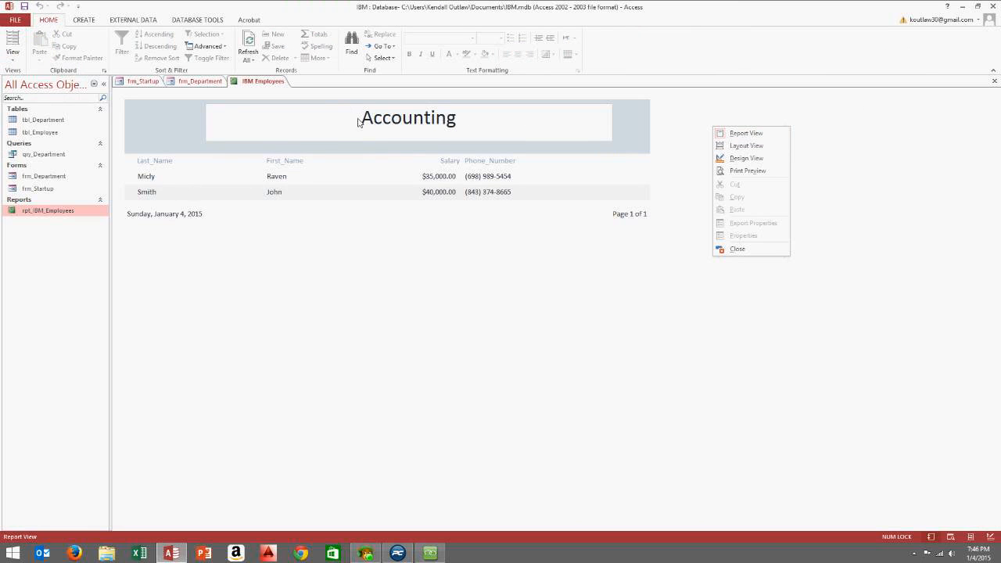
{"action": "left_click", "coordinate": [395, 122]}
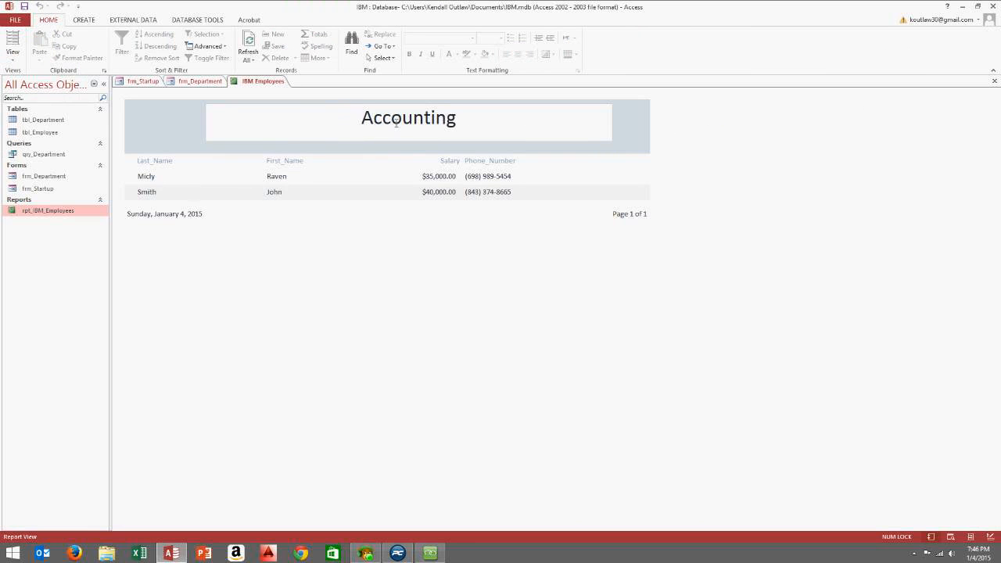
{"action": "left_click_drag", "start_coordinate": [362, 124], "coordinate": [486, 126]}
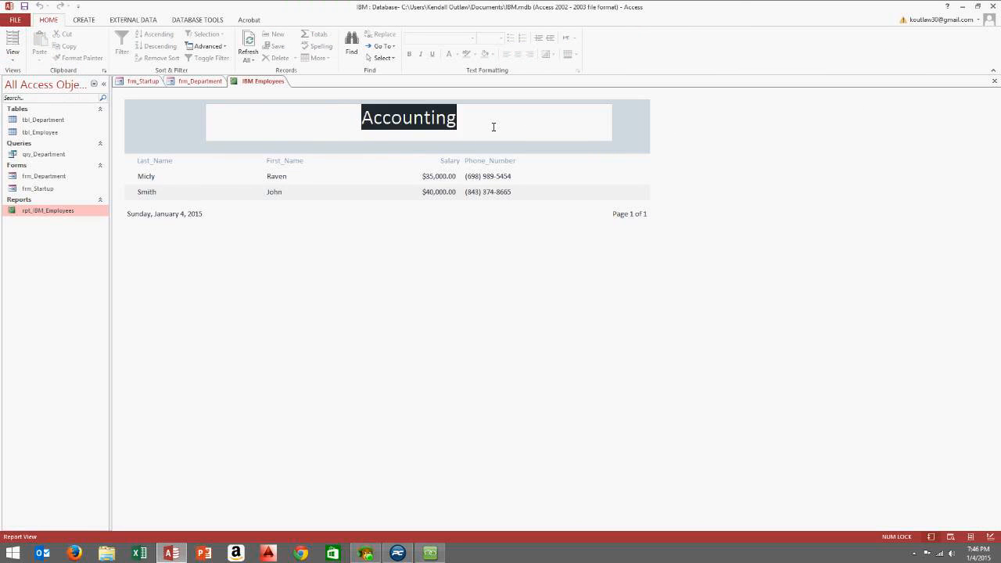
{"action": "left_click", "coordinate": [368, 124]}
{"action": "left_click_drag", "start_coordinate": [358, 123], "coordinate": [478, 133]}
{"action": "left_click", "coordinate": [446, 127]}
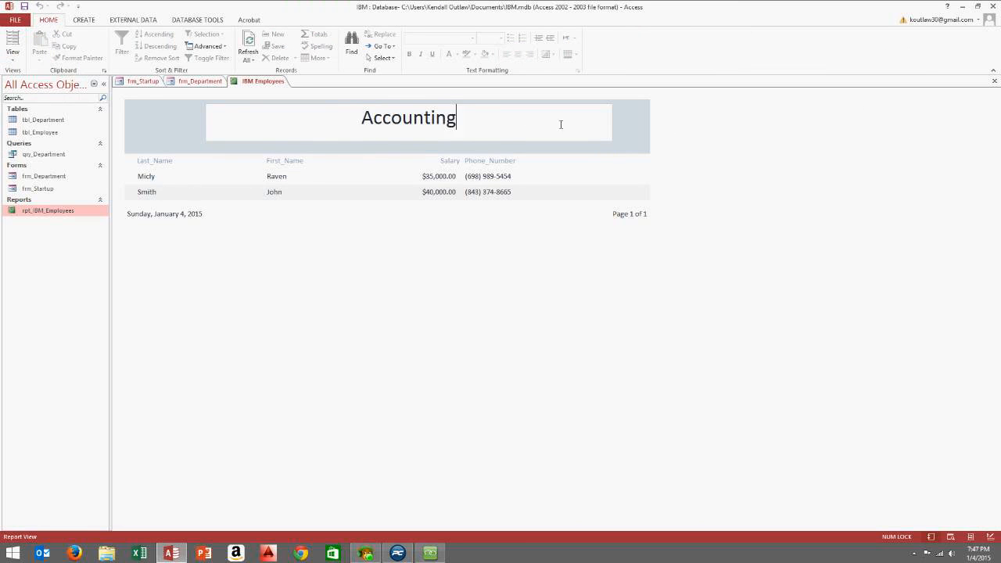
{"action": "right_click", "coordinate": [659, 122]}
{"action": "left_click", "coordinate": [680, 155]}
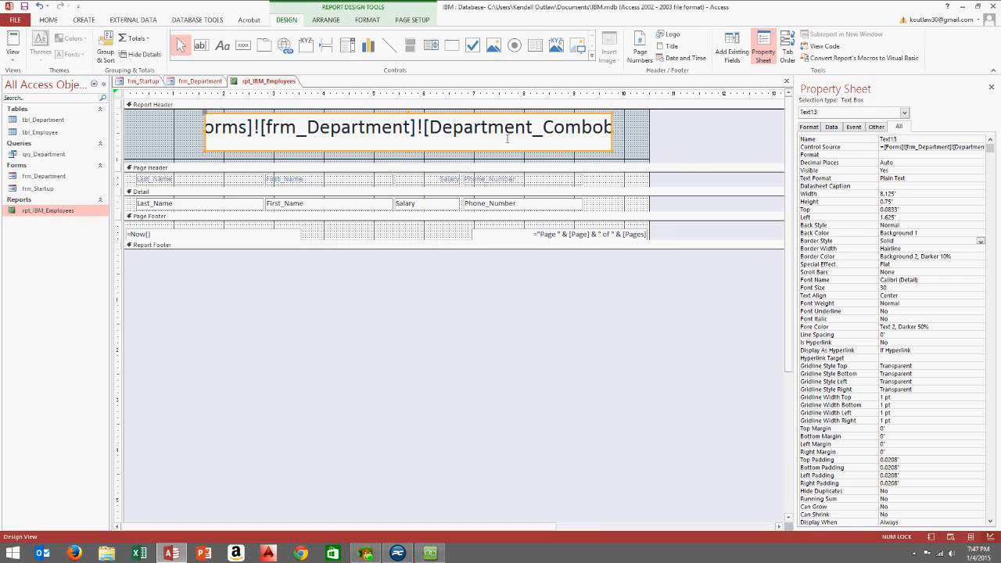
Open the Expression Builder for the header text box's Control Source
{"action": "left_click", "coordinate": [632, 133]}
{"action": "left_click", "coordinate": [552, 141]}
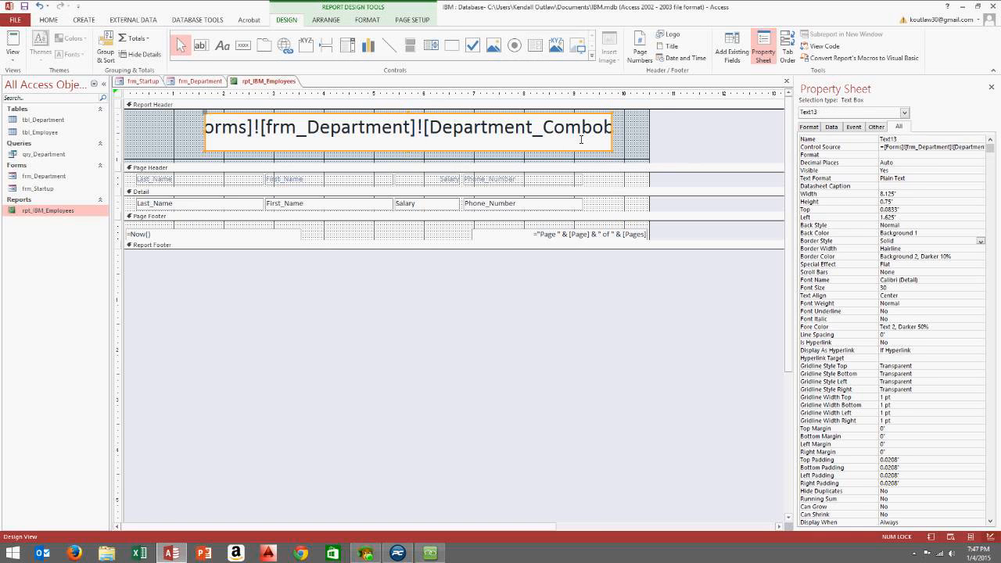
{"action": "left_click", "coordinate": [939, 147]}
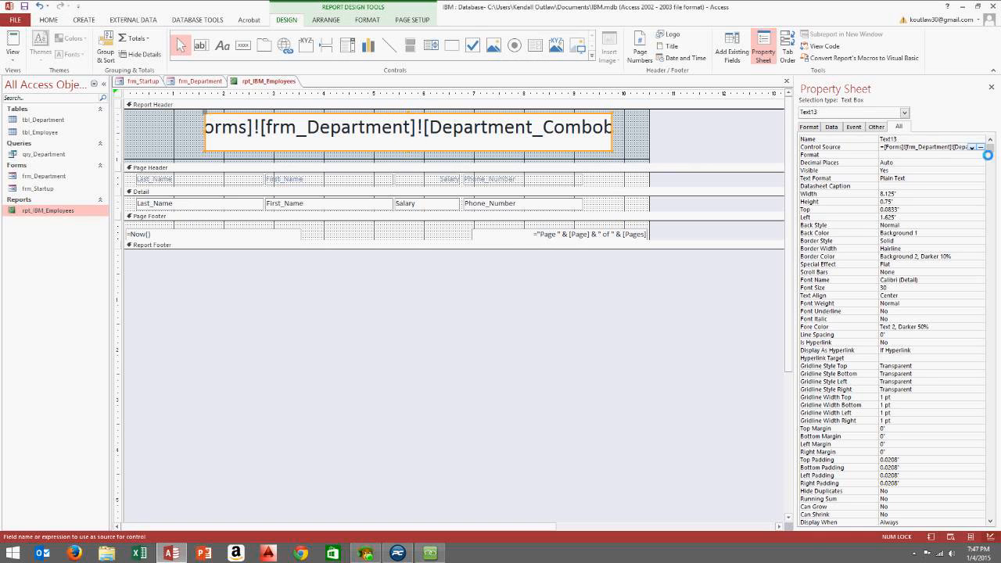
{"action": "left_click", "coordinate": [981, 147]}
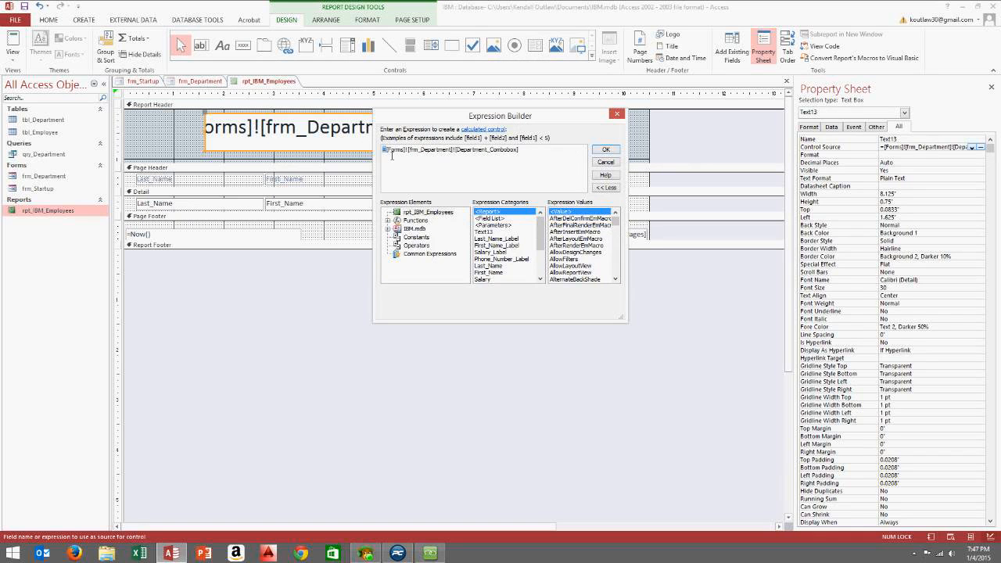
Set the expression to "IBM " & [Forms]![frm_Department]![Department_Combobox] & " Employees" and accept it
{"action": "left_click_drag", "start_coordinate": [390, 152], "coordinate": [538, 162]}
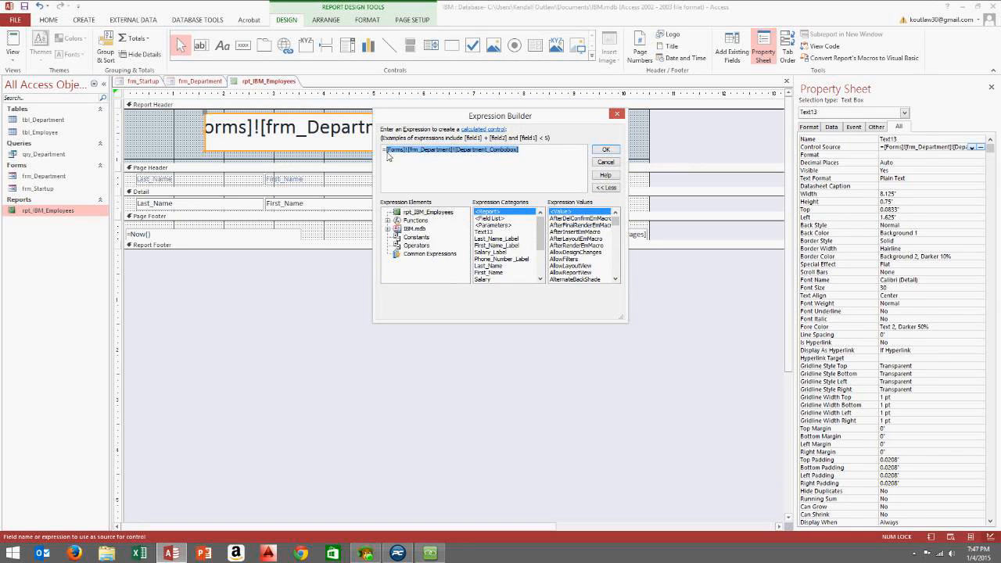
{"action": "left_click", "coordinate": [392, 152]}
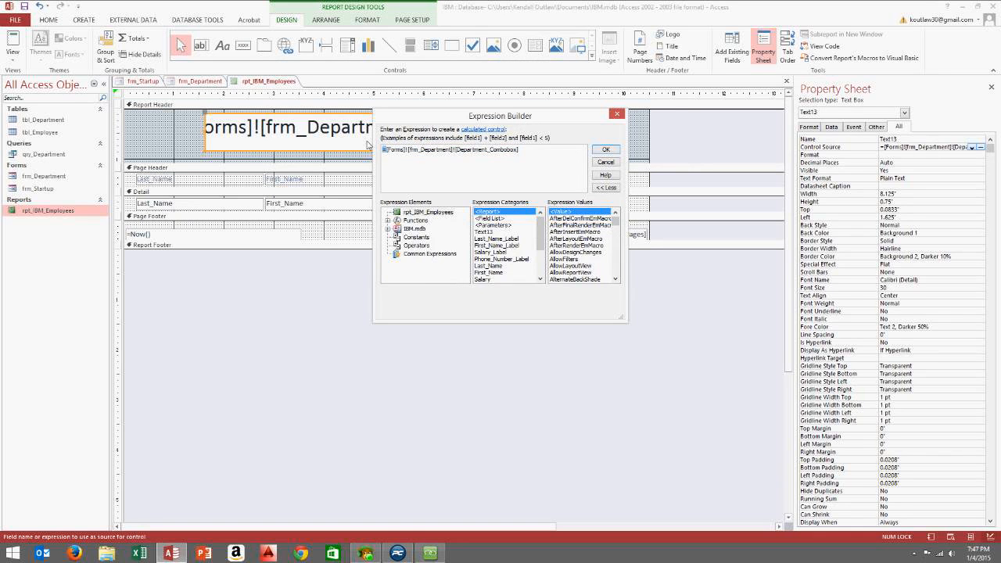
{"action": "type", "text": "IBM"}
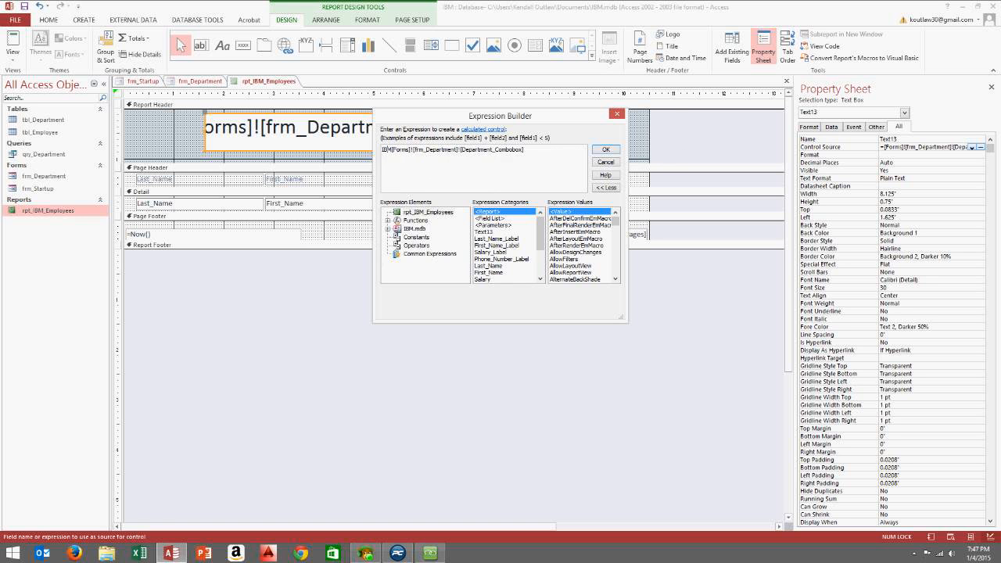
{"action": "type", "text": "\""}
{"action": "left_click", "coordinate": [397, 149]}
{"action": "type", "text": "\""}
{"action": "key", "text": "BackSpace"}
{"action": "key", "text": "BackSpace"}
{"action": "type", "text": "\" "}
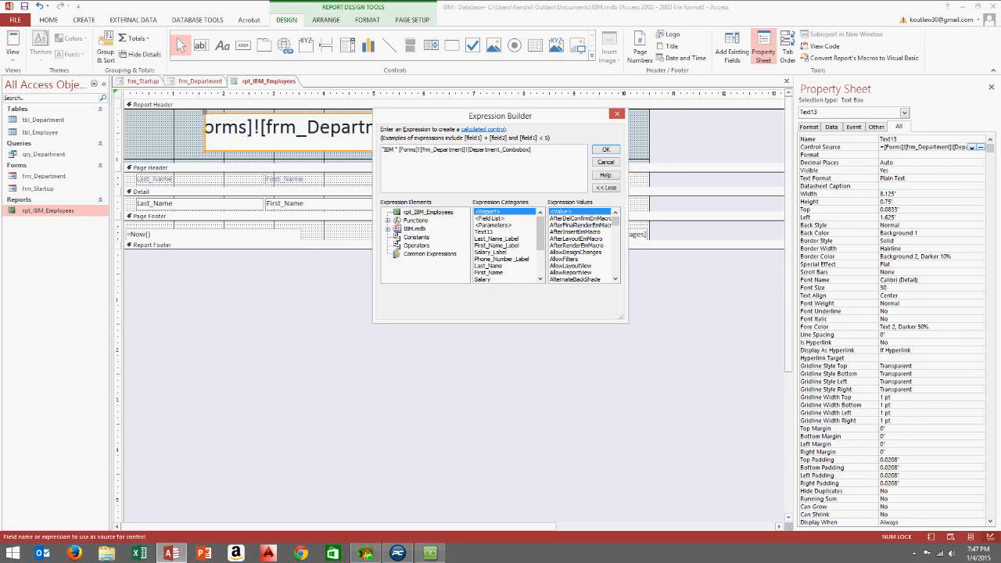
{"action": "type", "text": "&"}
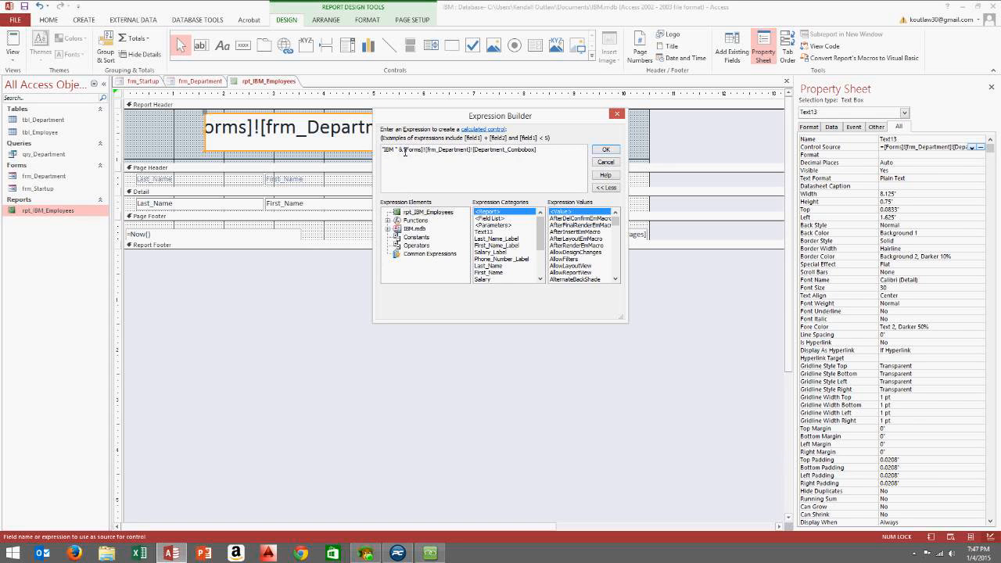
{"action": "left_click_drag", "start_coordinate": [407, 155], "coordinate": [538, 155]}
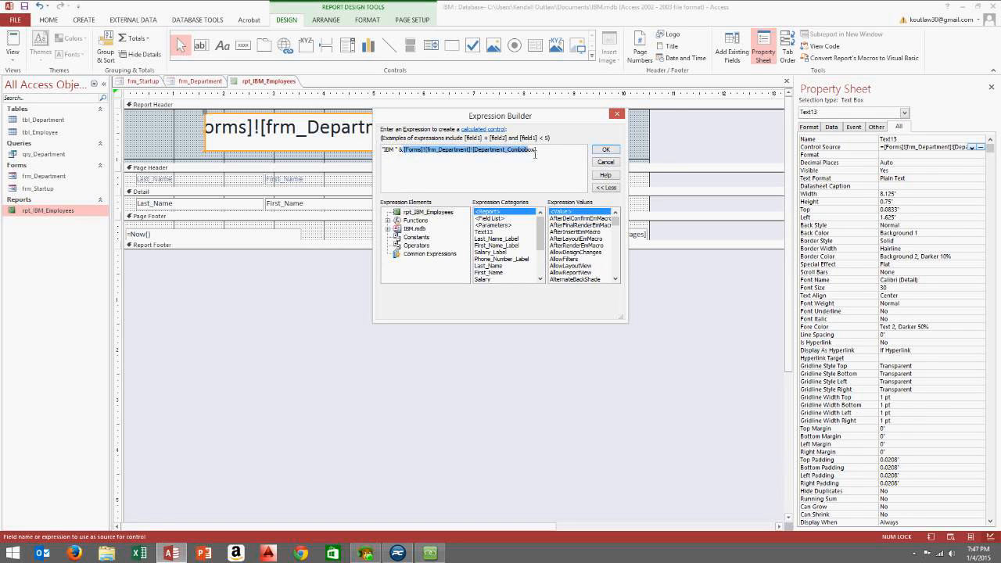
{"action": "left_click", "coordinate": [543, 154]}
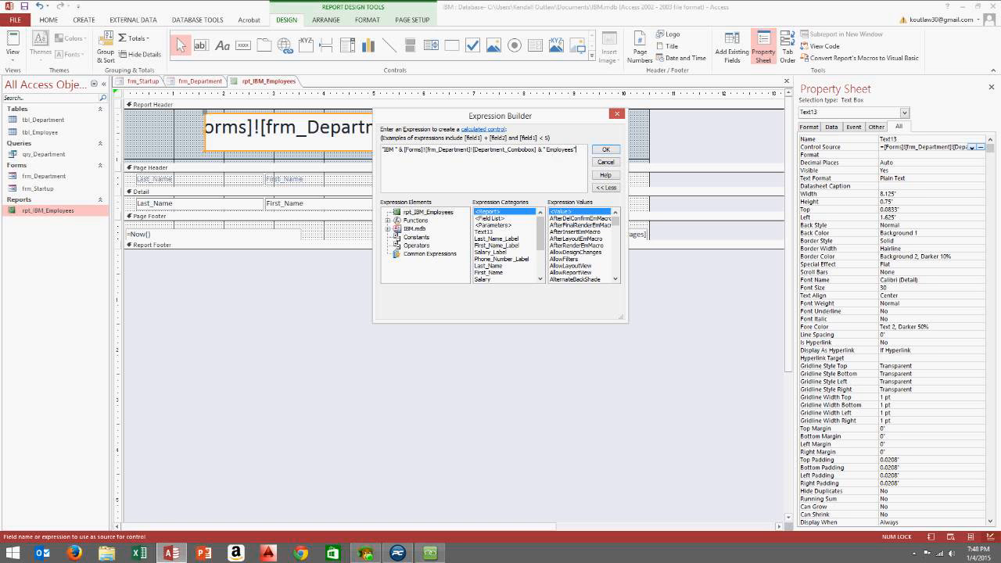
{"action": "left_click", "coordinate": [606, 150]}
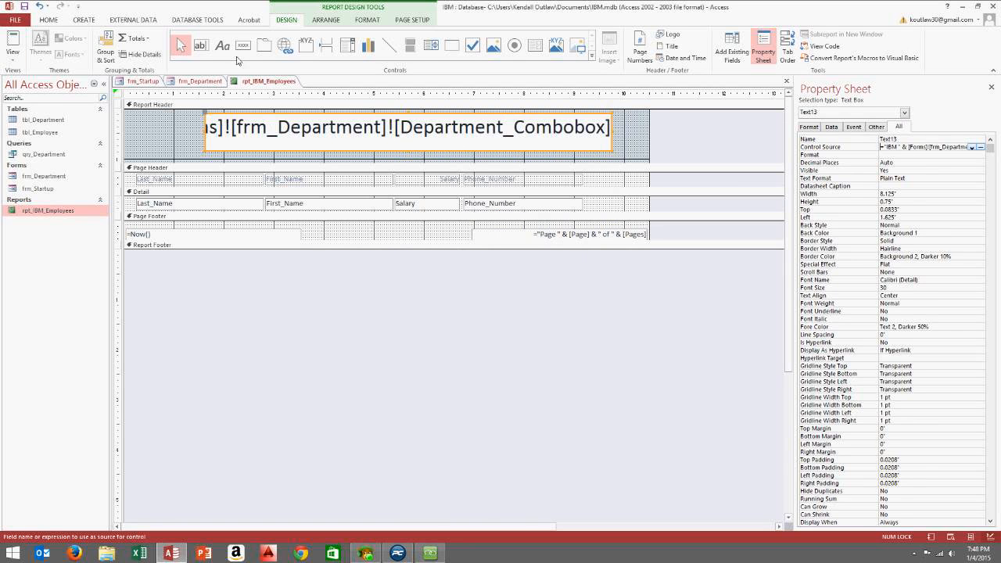
View the report with live data, then close it and save the design changes
{"action": "left_click", "coordinate": [12, 61]}
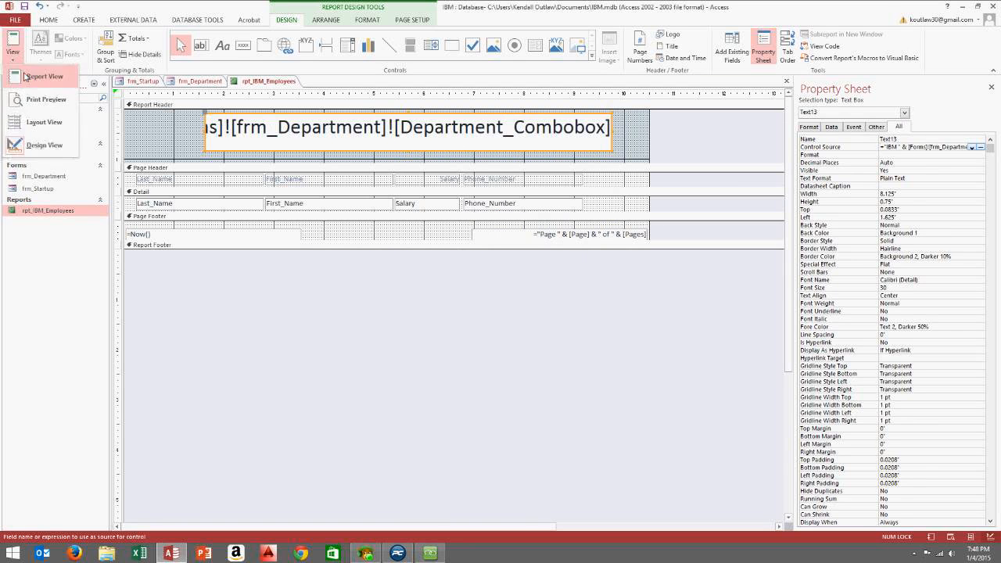
{"action": "left_click", "coordinate": [35, 88]}
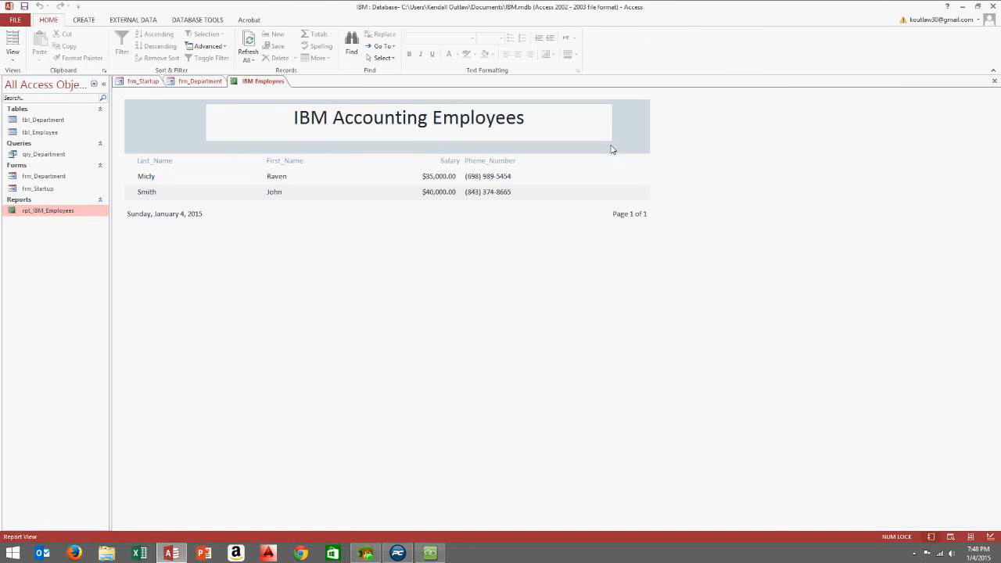
{"action": "left_click", "coordinate": [994, 81]}
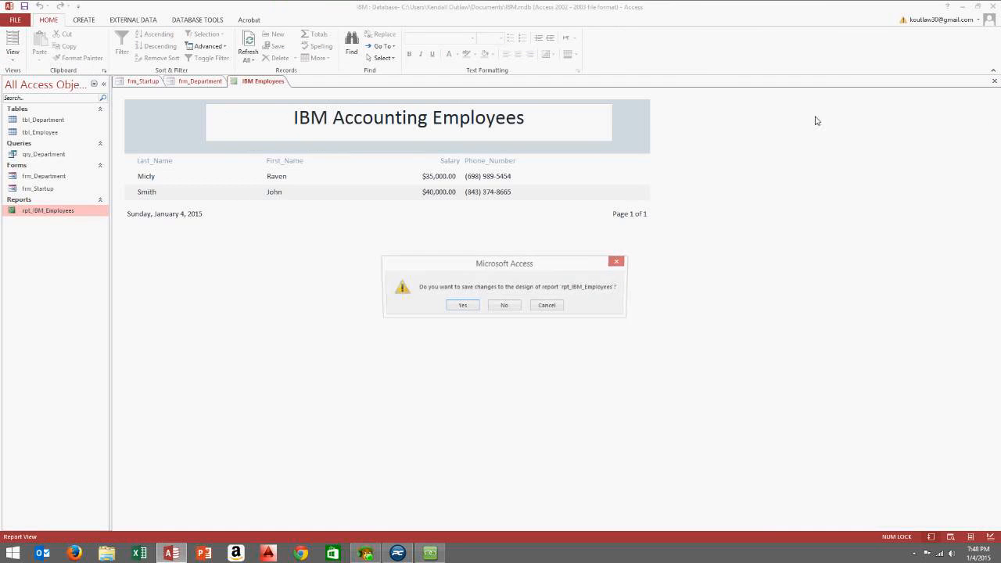
{"action": "left_click", "coordinate": [463, 305]}
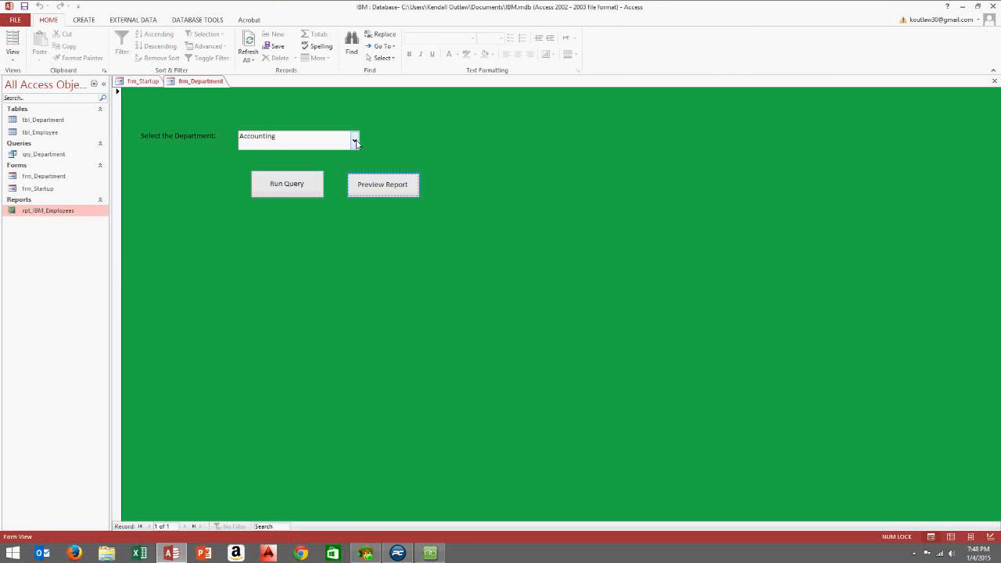
Select Civil on frm_Department, run its query, and preview its report
{"action": "left_click", "coordinate": [354, 140]}
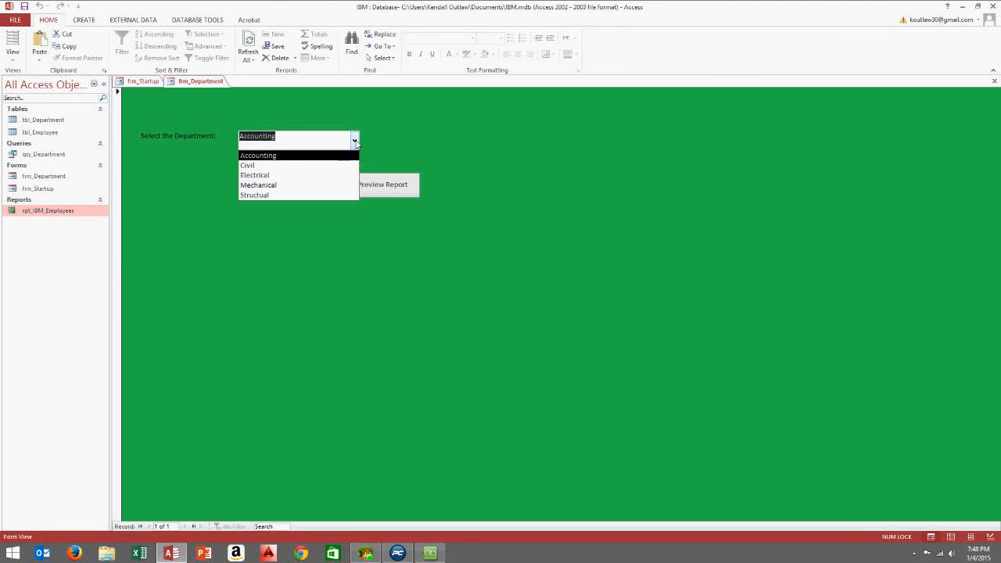
{"action": "left_click", "coordinate": [330, 165]}
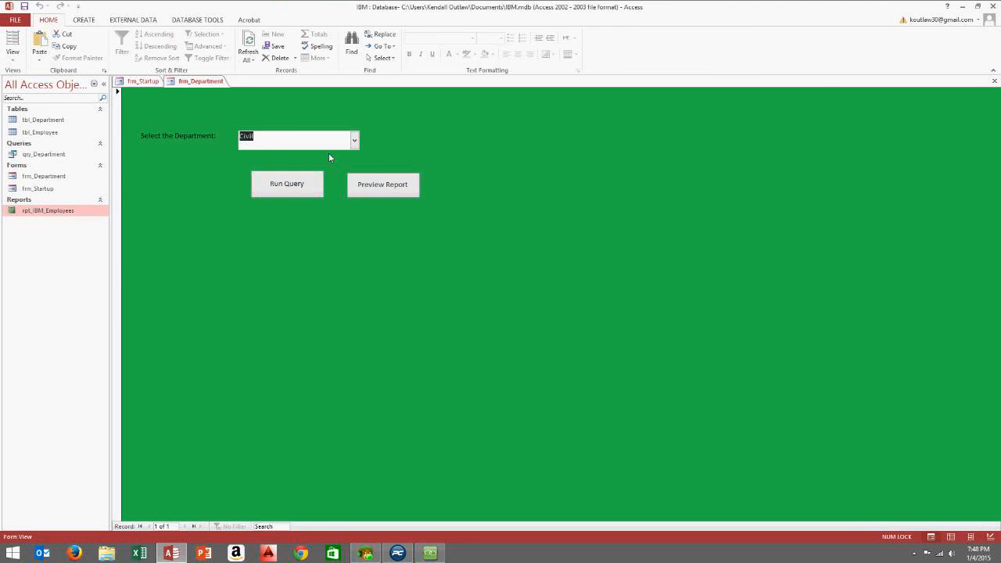
{"action": "left_click", "coordinate": [295, 189]}
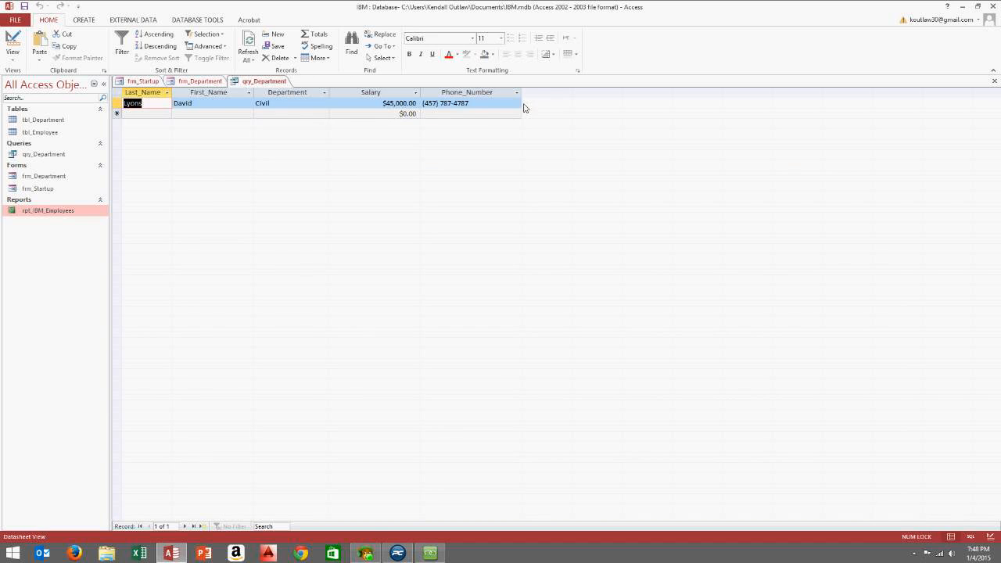
{"action": "left_click", "coordinate": [994, 83]}
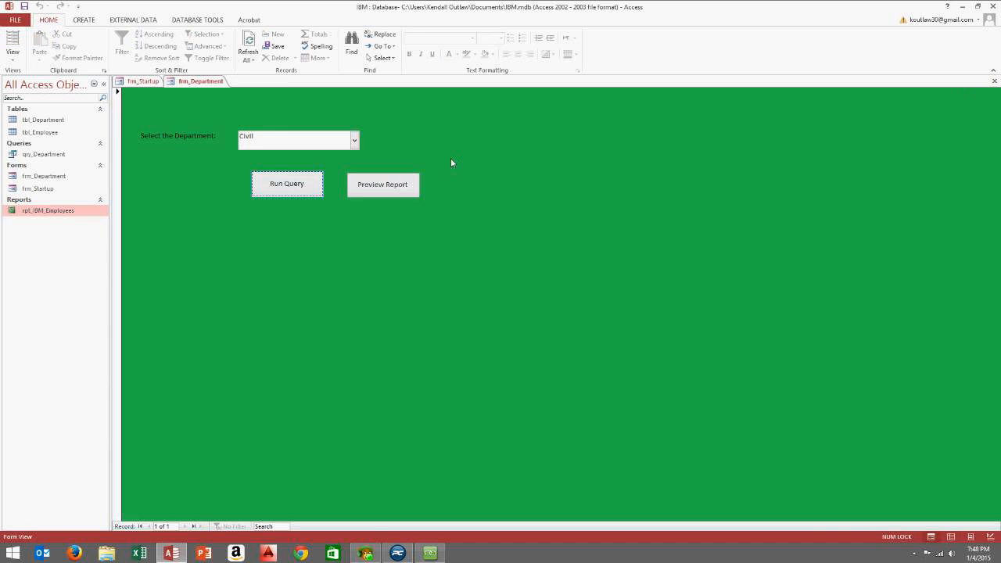
{"action": "left_click", "coordinate": [385, 191]}
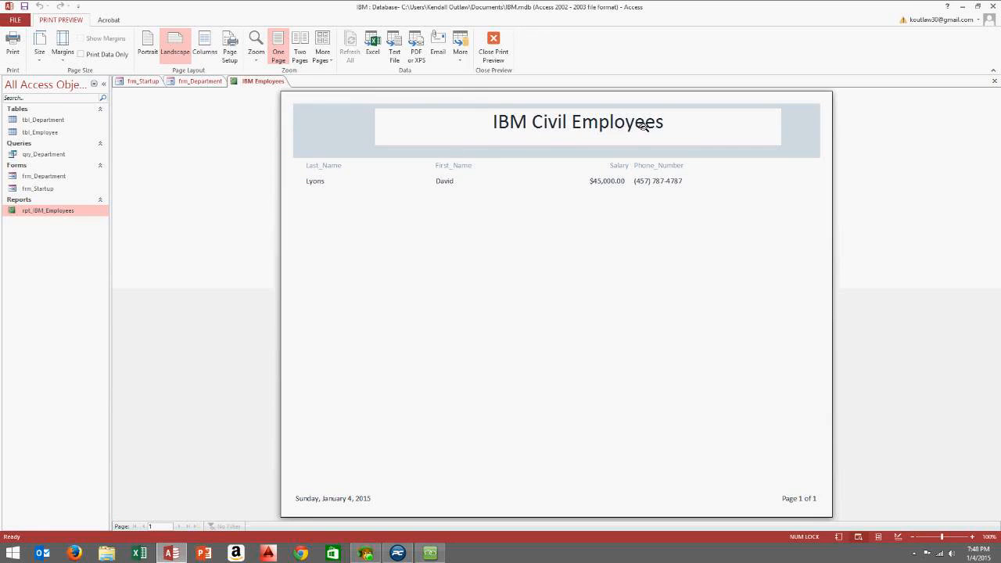
{"action": "left_click", "coordinate": [993, 81]}
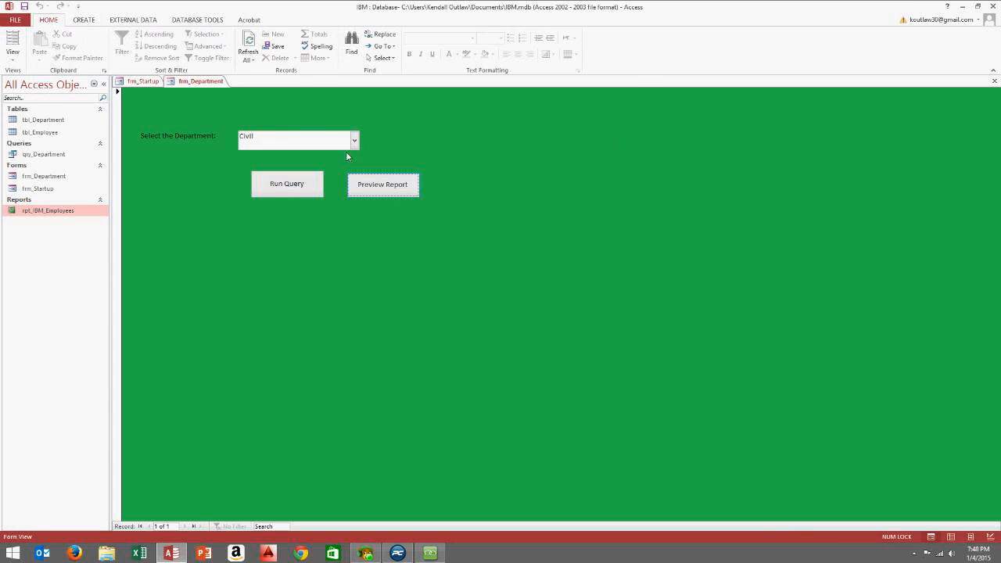
Preview the report for Electrical and then Mechanical, checking each IBM … Employees header
{"action": "left_click", "coordinate": [354, 140]}
{"action": "left_click", "coordinate": [326, 179]}
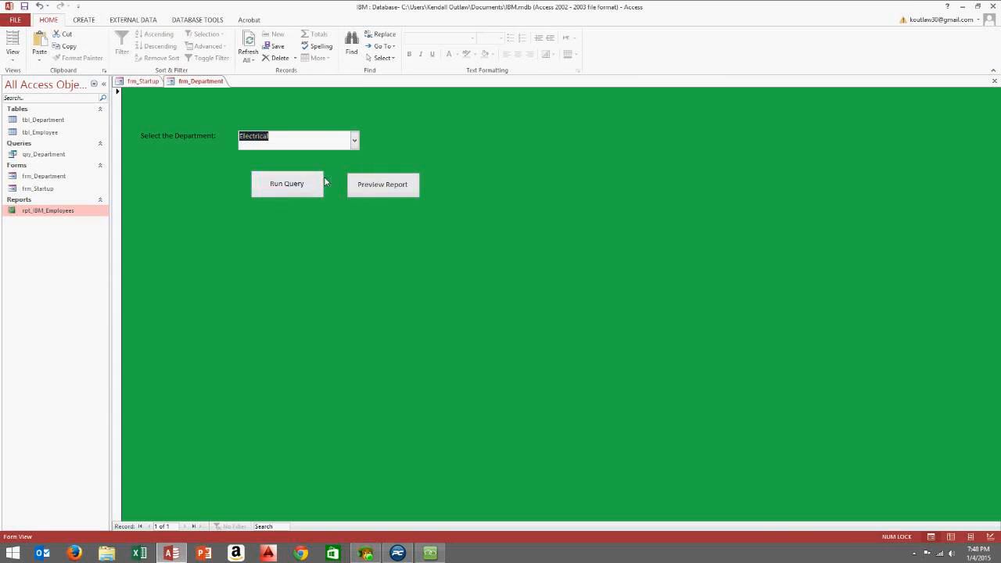
{"action": "left_click", "coordinate": [399, 190]}
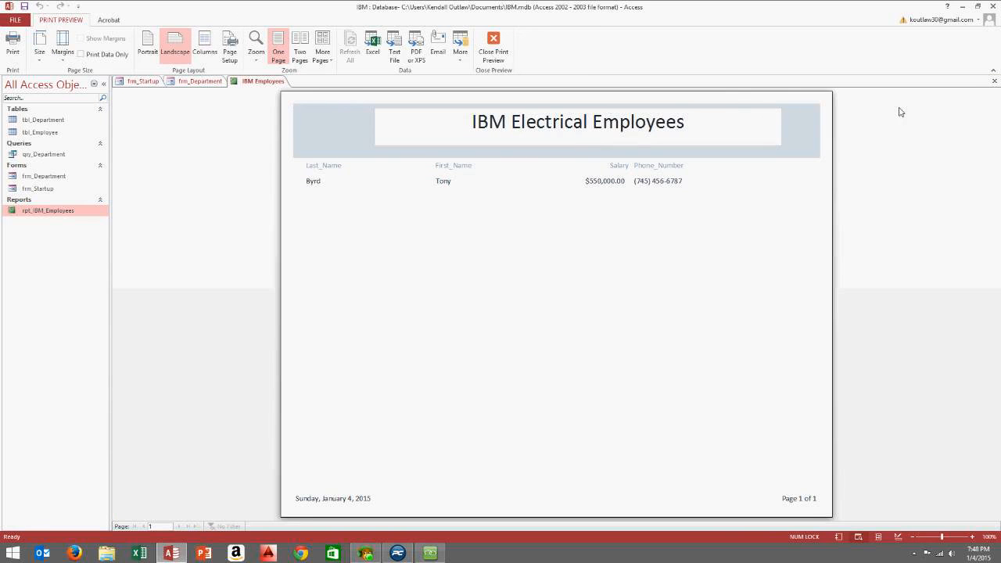
{"action": "left_click", "coordinate": [994, 82]}
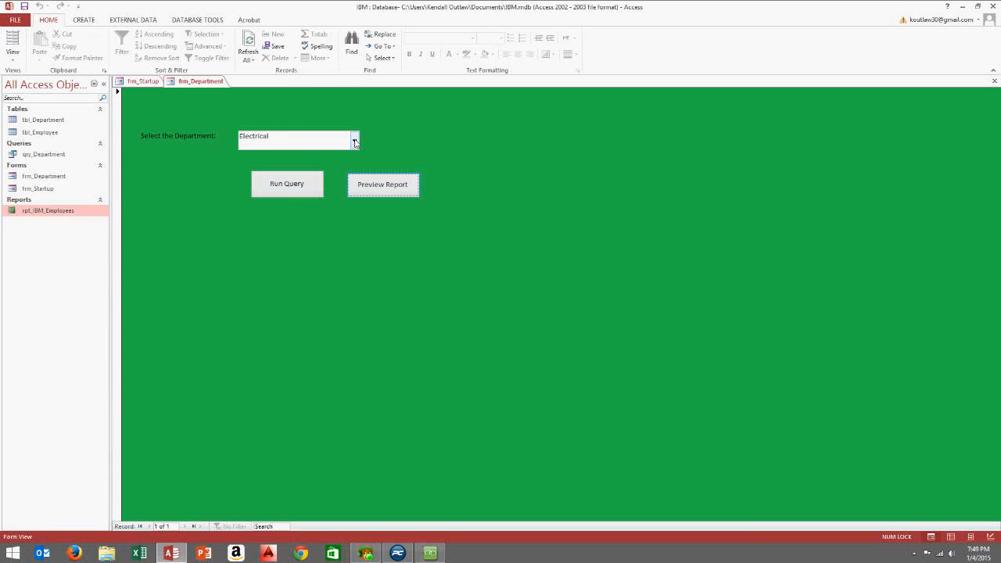
{"action": "left_click", "coordinate": [354, 141]}
{"action": "left_click", "coordinate": [303, 182]}
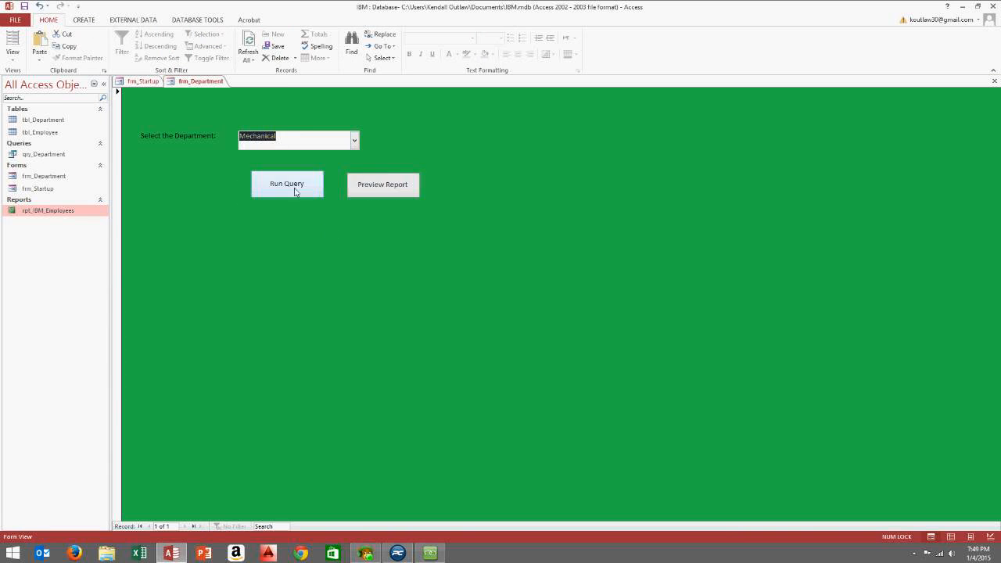
{"action": "left_click", "coordinate": [379, 183]}
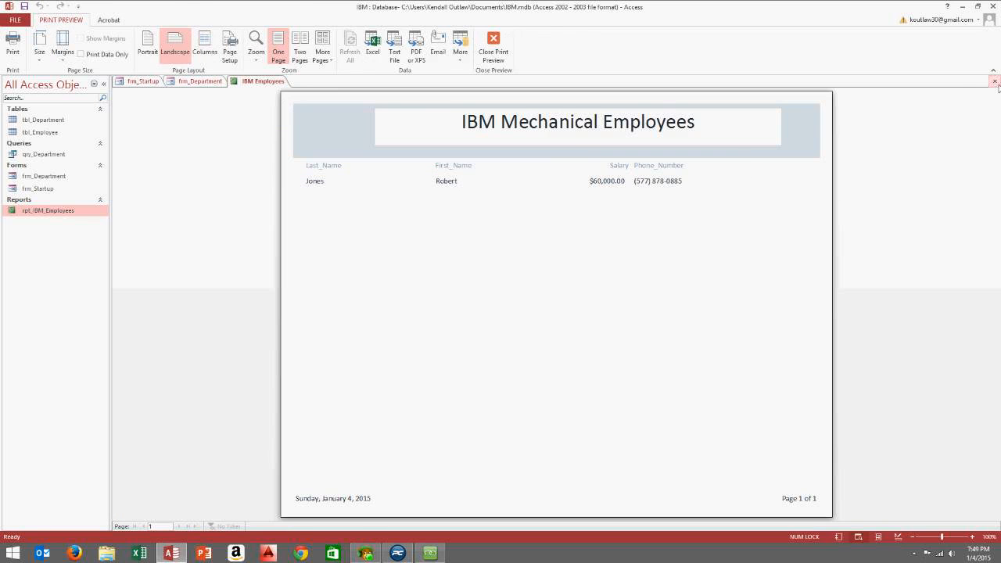
{"action": "left_click", "coordinate": [994, 82]}
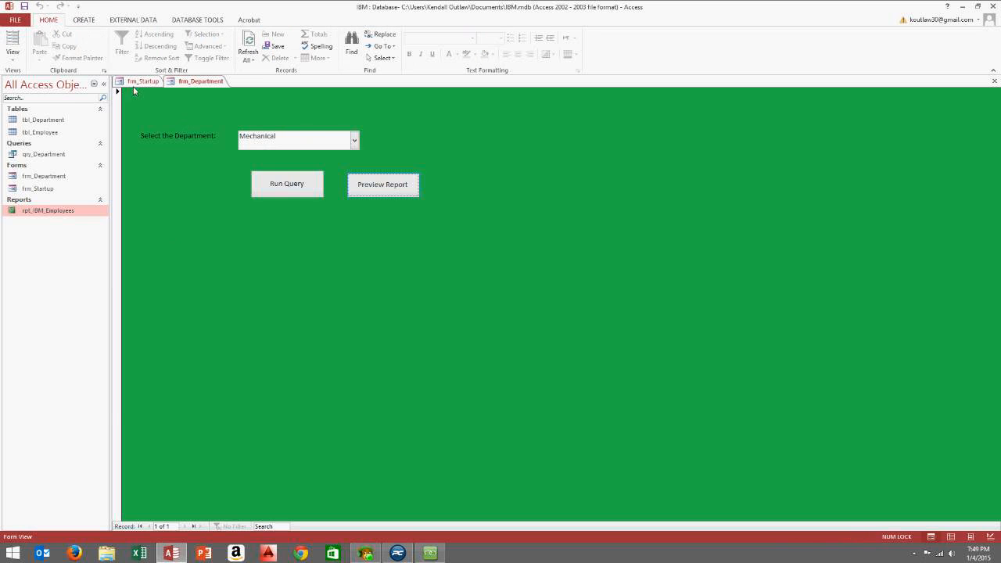
{"action": "left_click", "coordinate": [430, 552]}
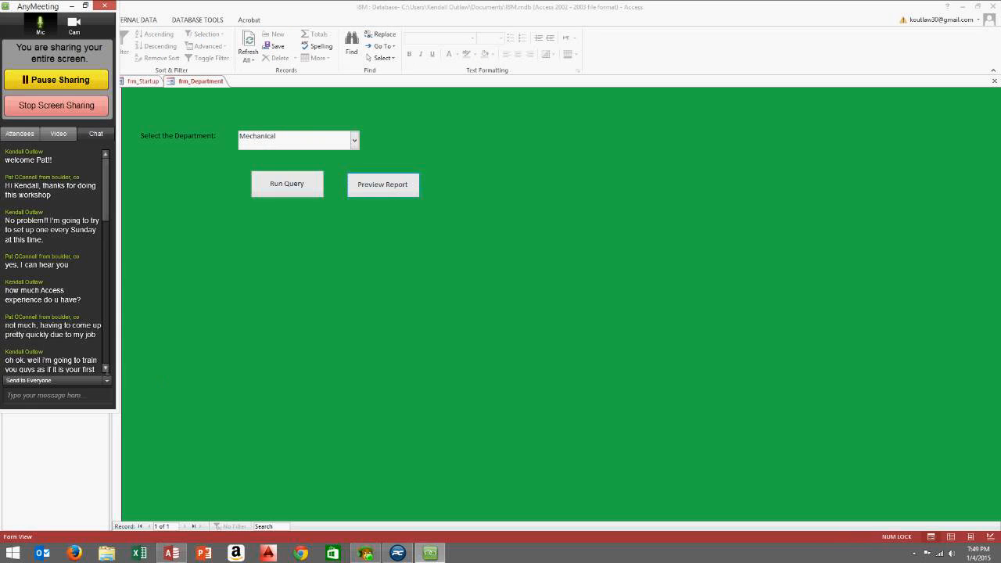
Read the AnyMeeting chat and attendee list, then switch frm_Department back to Design View
{"action": "left_click_drag", "start_coordinate": [108, 198], "coordinate": [117, 402]}
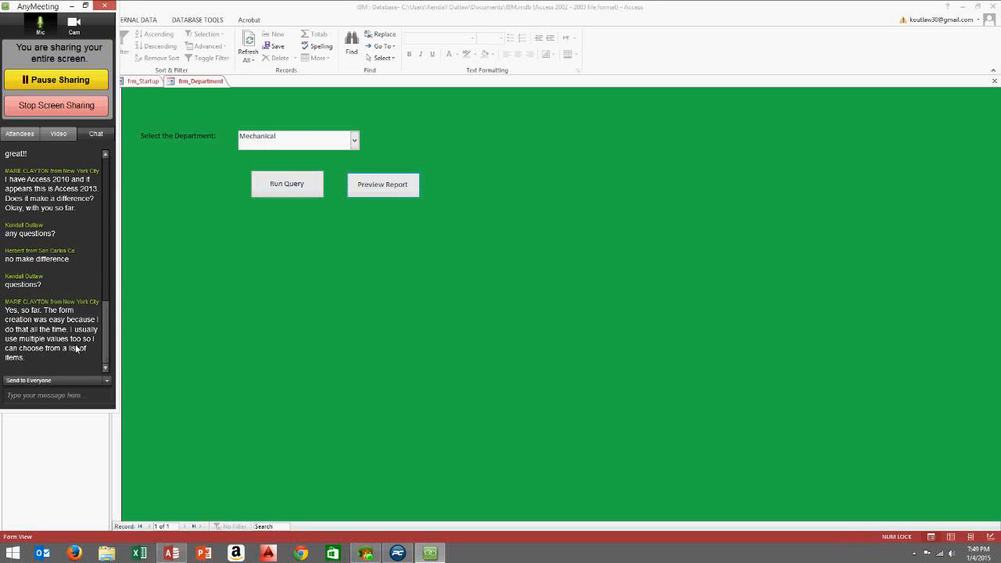
{"action": "left_click", "coordinate": [29, 399]}
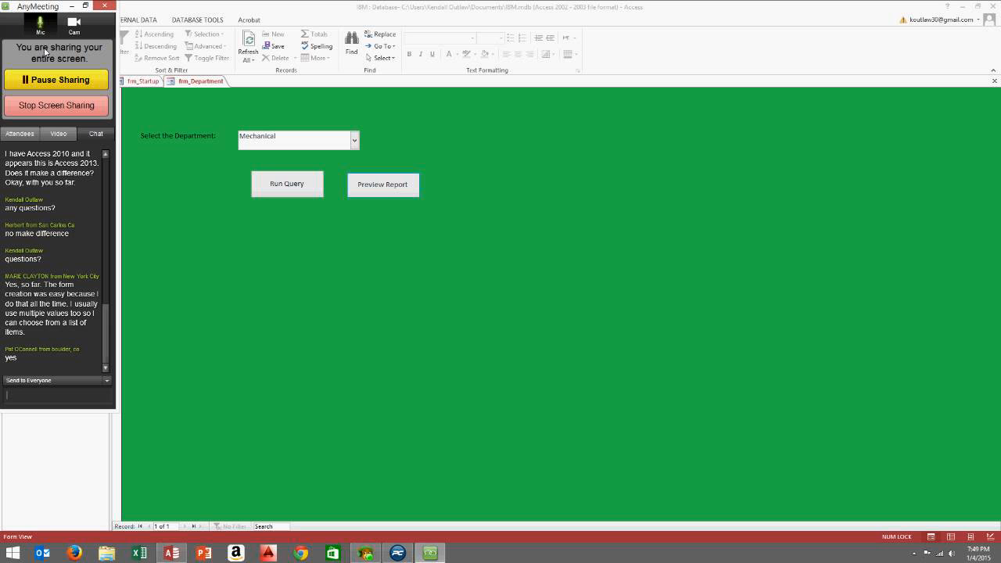
{"action": "left_click", "coordinate": [32, 137]}
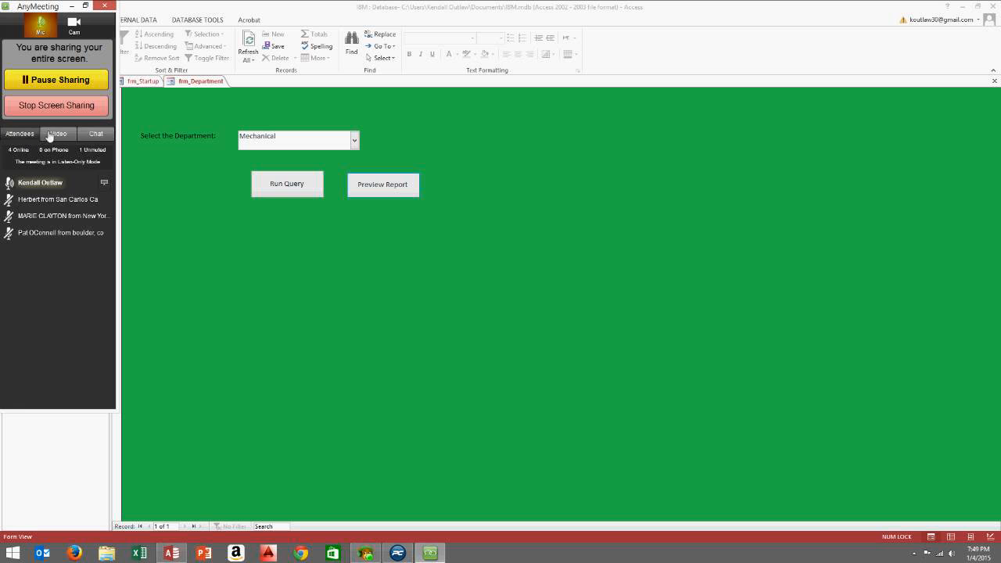
{"action": "left_click", "coordinate": [96, 136]}
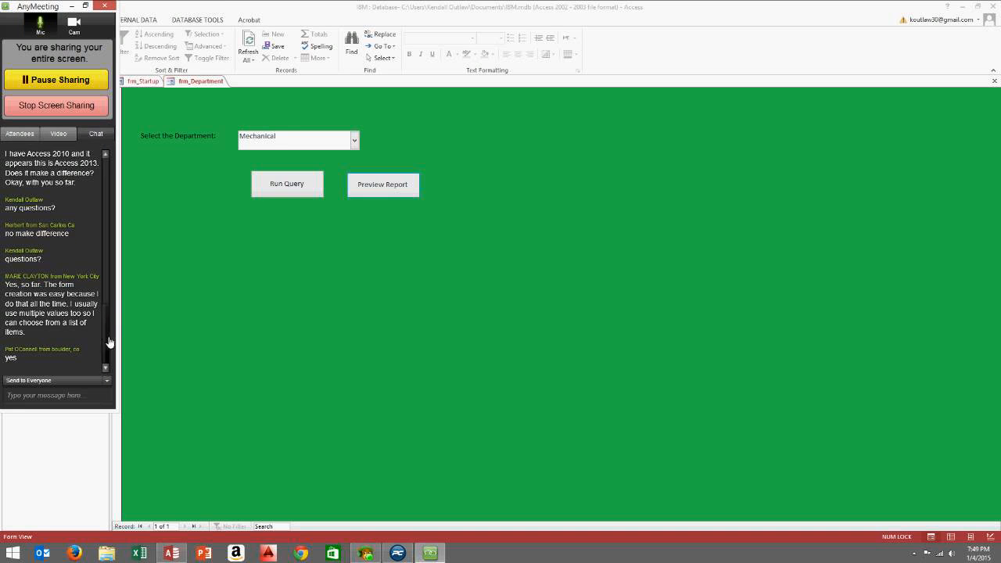
{"action": "mouse_move", "coordinate": [107, 339]}
{"action": "left_mouse_down"}
{"action": "mouse_move", "coordinate": [109, 309]}
{"action": "mouse_move", "coordinate": [110, 358]}
{"action": "left_mouse_up"}
{"action": "right_click", "coordinate": [451, 116]}
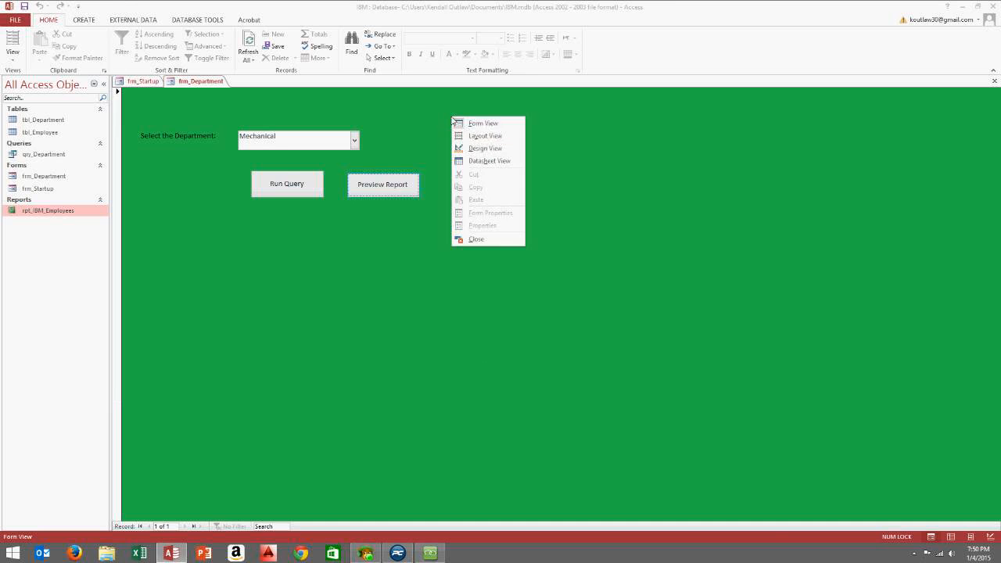
{"action": "left_click", "coordinate": [486, 151]}
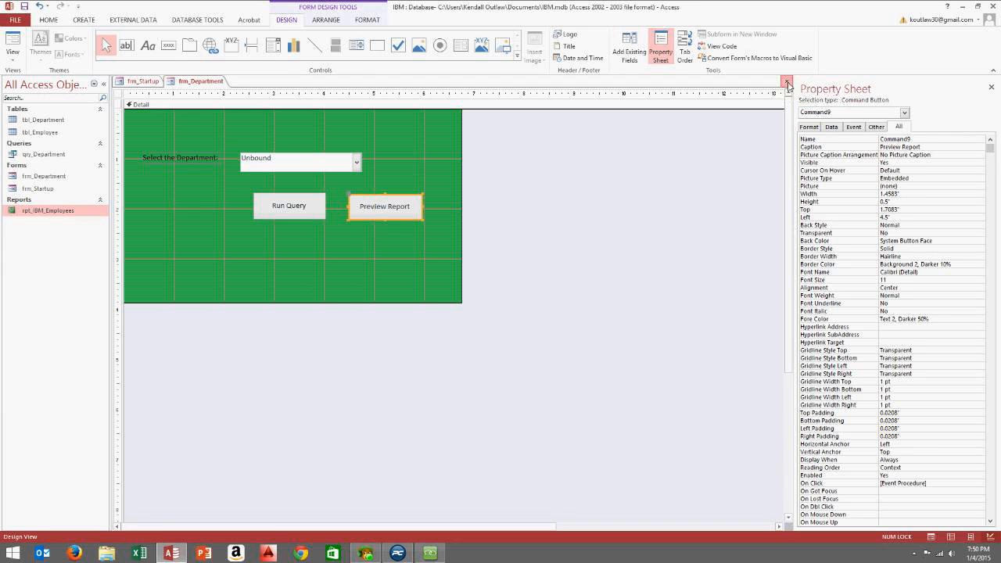
Close frm_Department and frm_Startup, then open tbl_Employee in Design View and close it
{"action": "left_click", "coordinate": [786, 83]}
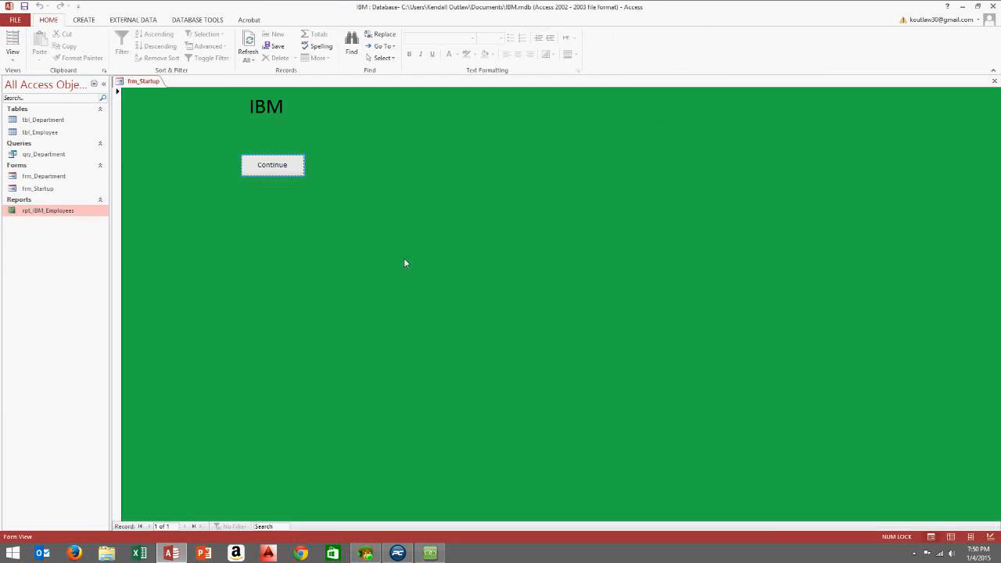
{"action": "left_click", "coordinate": [996, 84]}
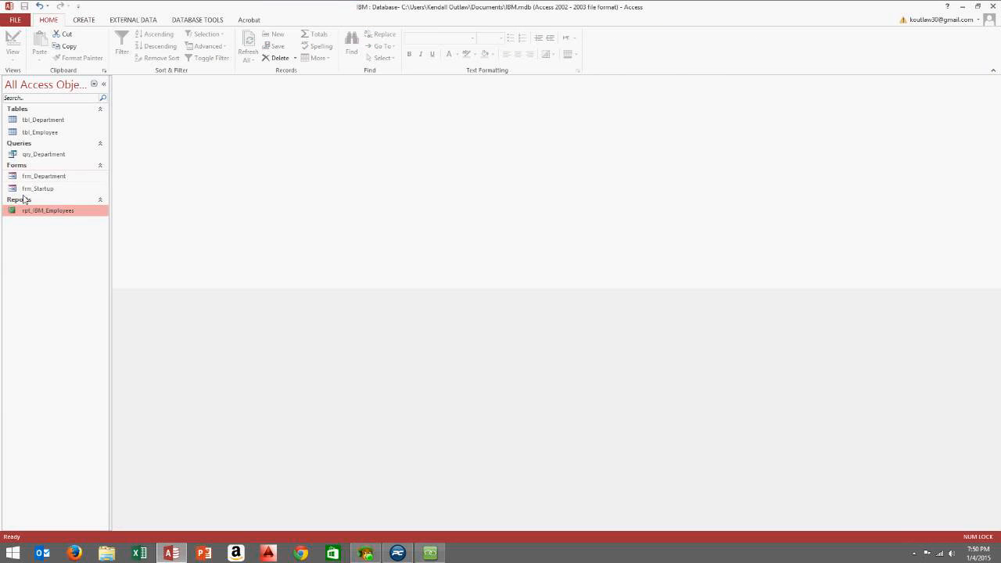
{"action": "left_click", "coordinate": [47, 122]}
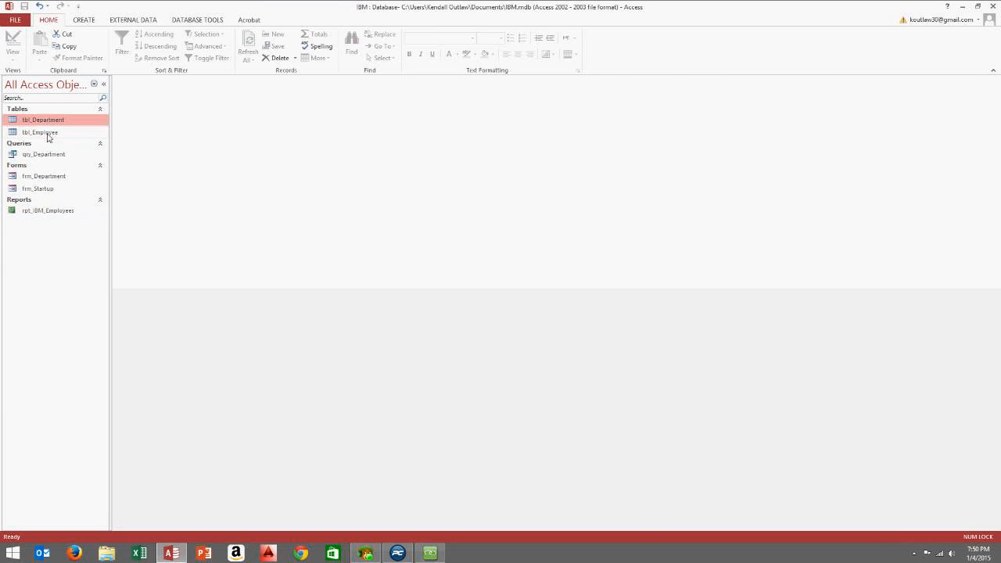
{"action": "right_click", "coordinate": [51, 131]}
{"action": "left_click", "coordinate": [82, 159]}
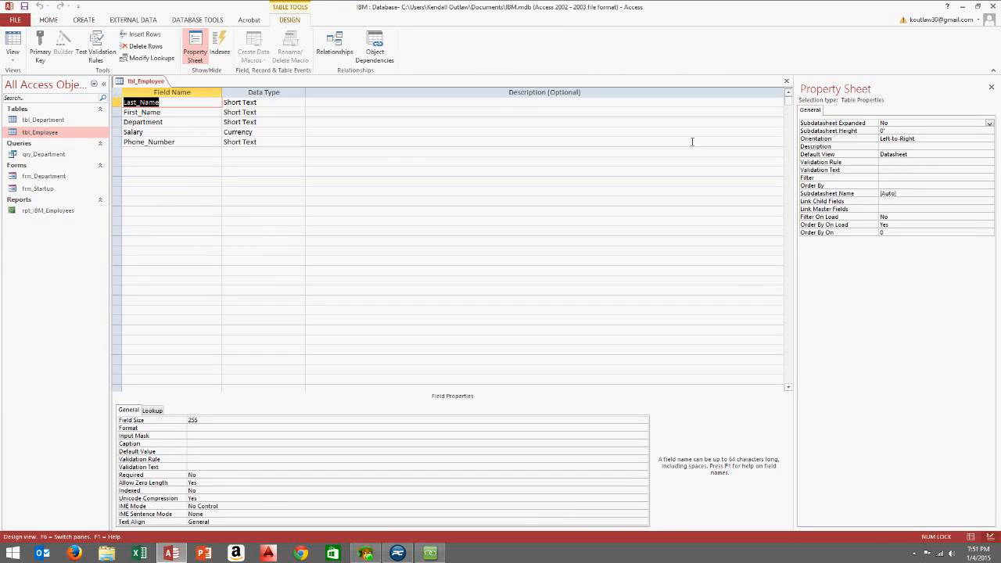
{"action": "left_click", "coordinate": [786, 81]}
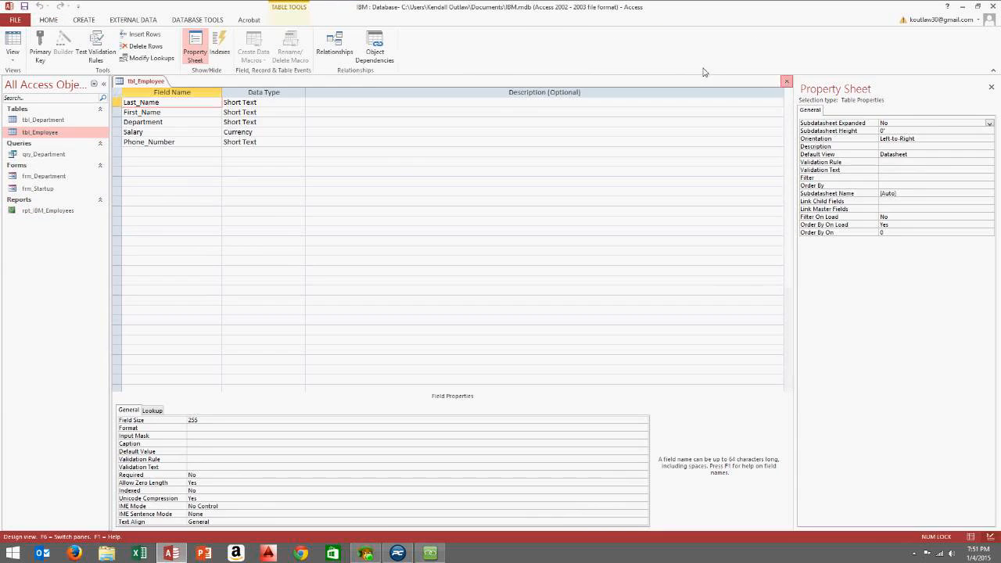
{"action": "left_click", "coordinate": [85, 20]}
Start a new table design with City and State as Short Text fields
{"action": "left_click", "coordinate": [75, 44]}
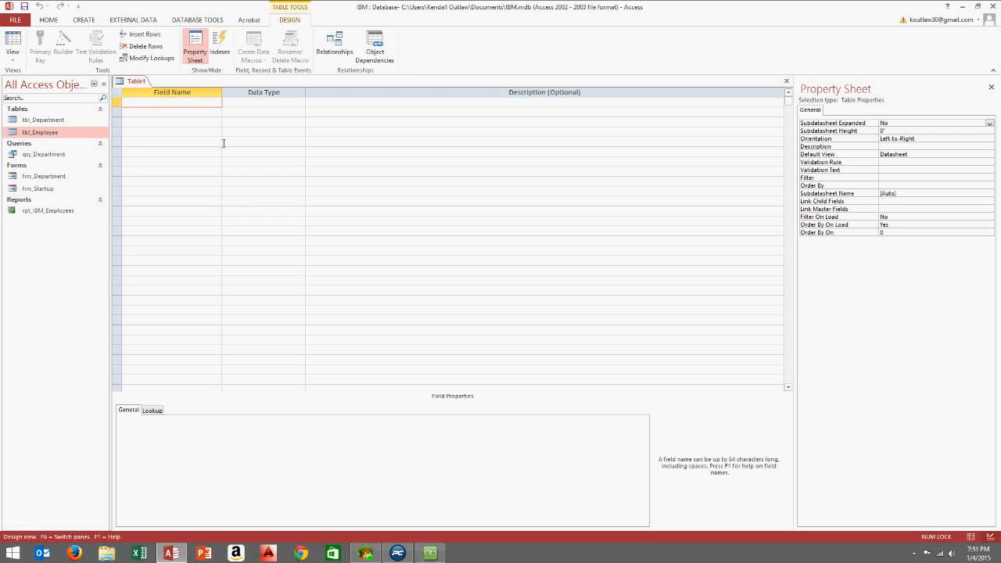
{"action": "type", "text": "City"}
{"action": "left_click", "coordinate": [197, 116]}
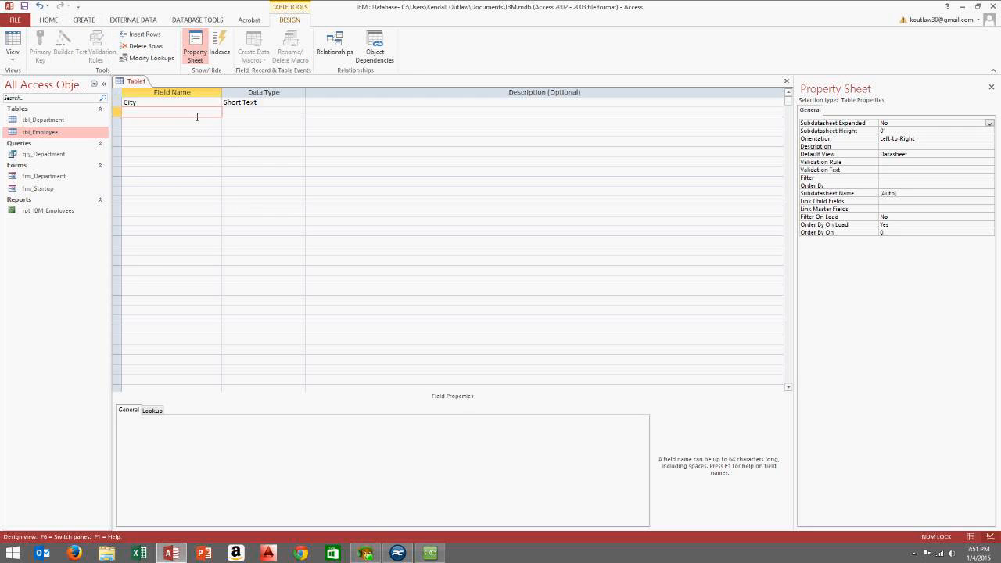
{"action": "type", "text": "State"}
{"action": "left_click", "coordinate": [187, 128]}
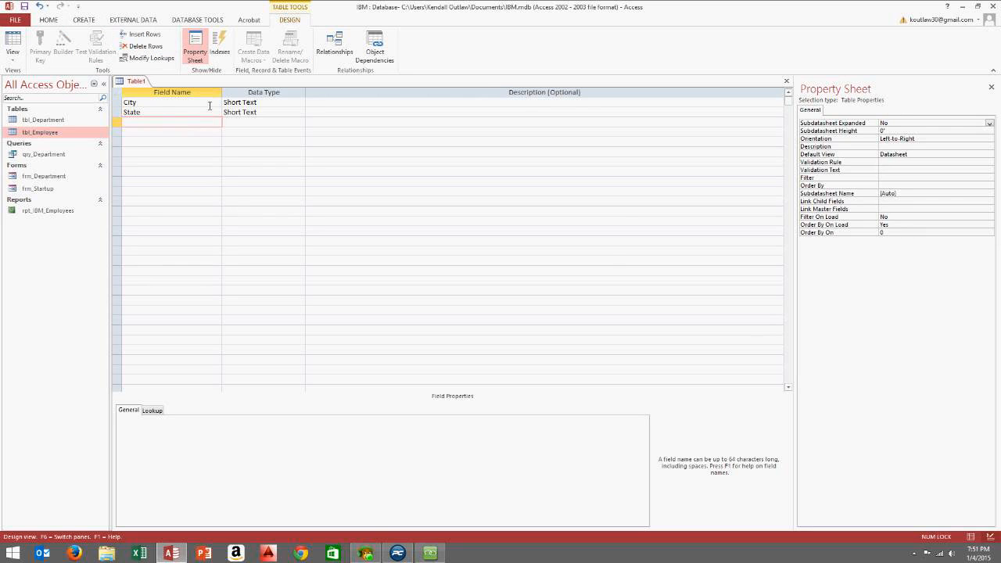
Save the new table as tbl_City without a primary key
{"action": "left_click", "coordinate": [787, 81]}
{"action": "left_click", "coordinate": [458, 307]}
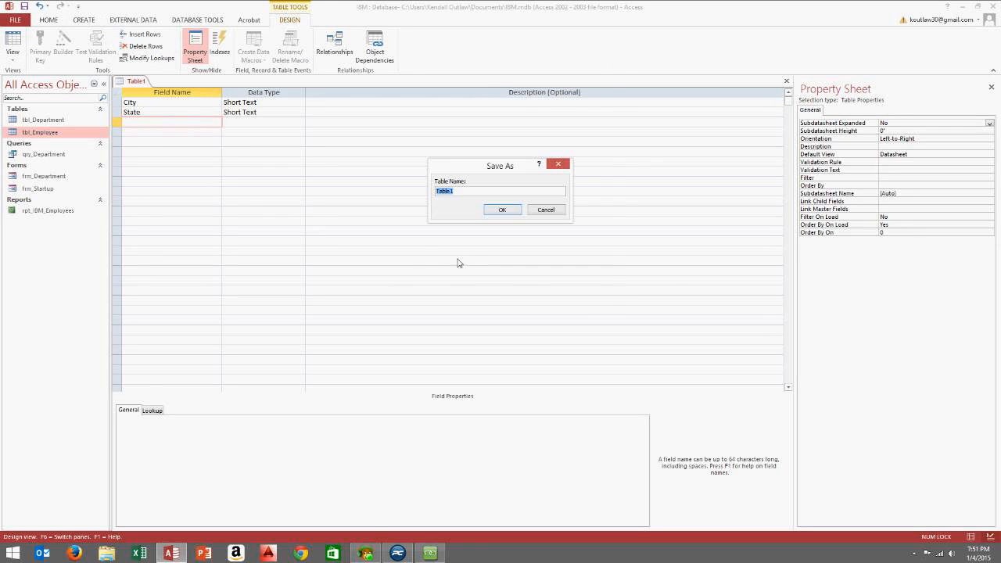
{"action": "key", "text": "BackSpace"}
{"action": "left_click", "coordinate": [494, 211]}
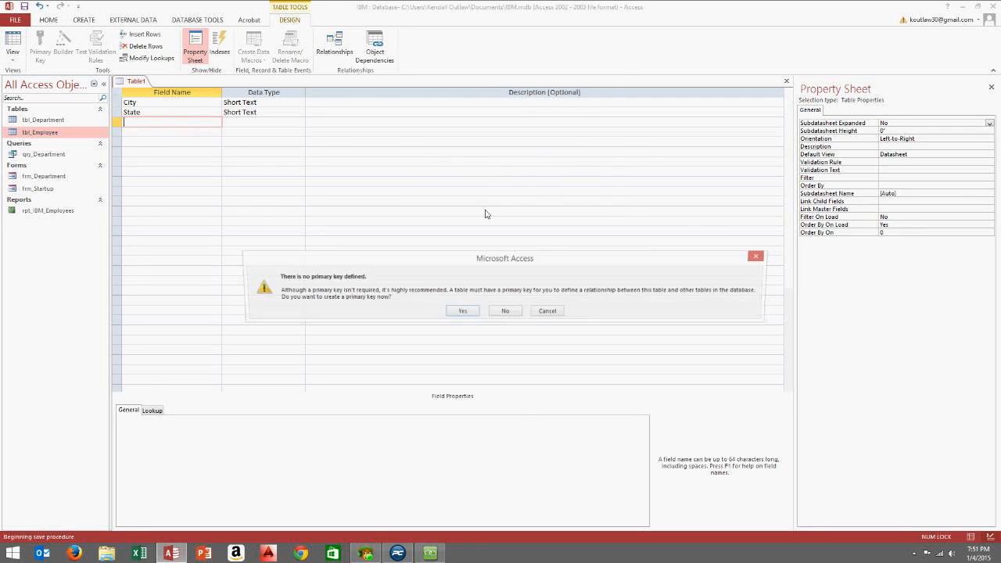
{"action": "left_click", "coordinate": [505, 312]}
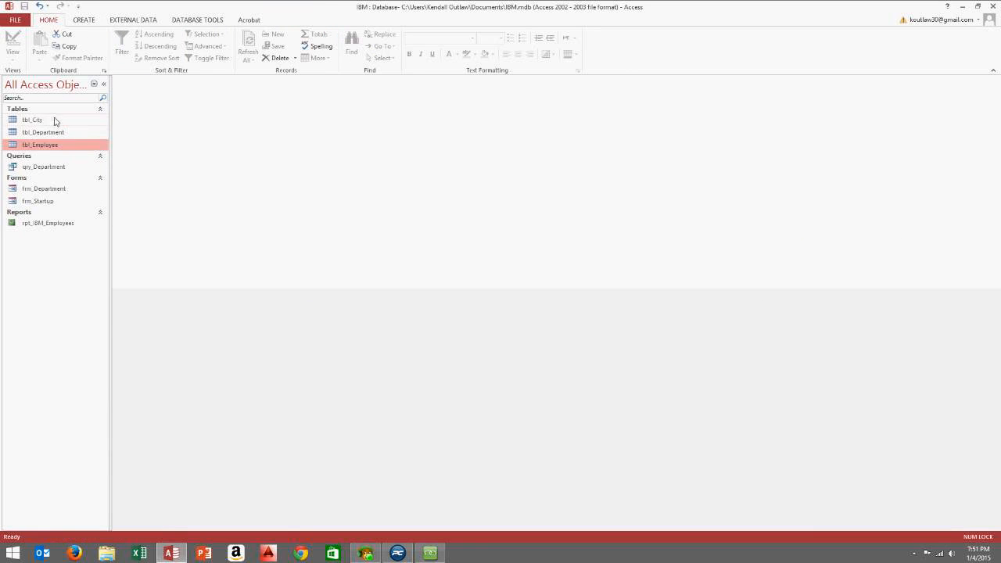
Open tbl_City, widen its columns, and enter Atlanta, Georgia
{"action": "double_click", "coordinate": [55, 121]}
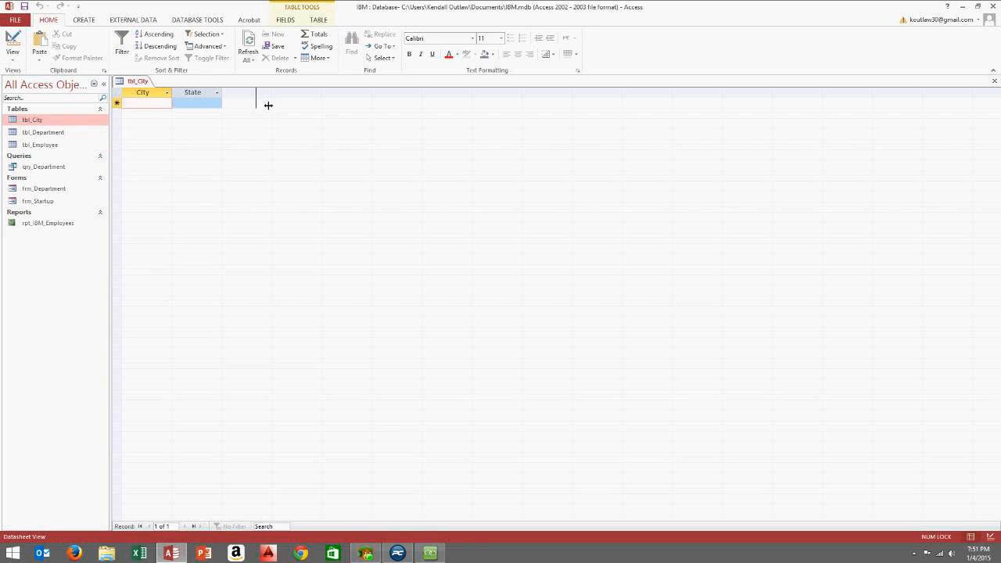
{"action": "left_click_drag", "start_coordinate": [268, 105], "coordinate": [265, 105]}
{"action": "left_click_drag", "start_coordinate": [173, 98], "coordinate": [199, 100]}
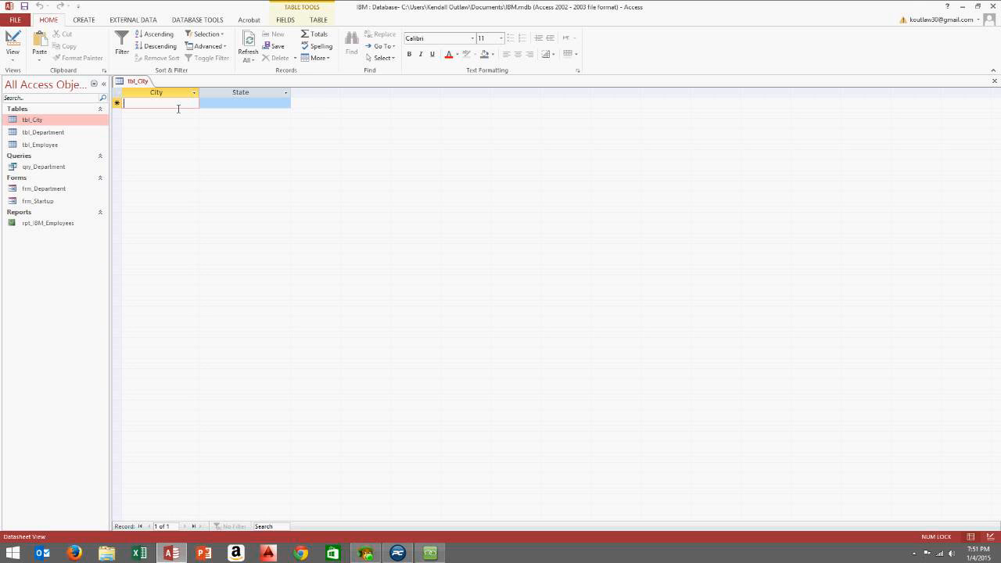
{"action": "type", "text": "A"}
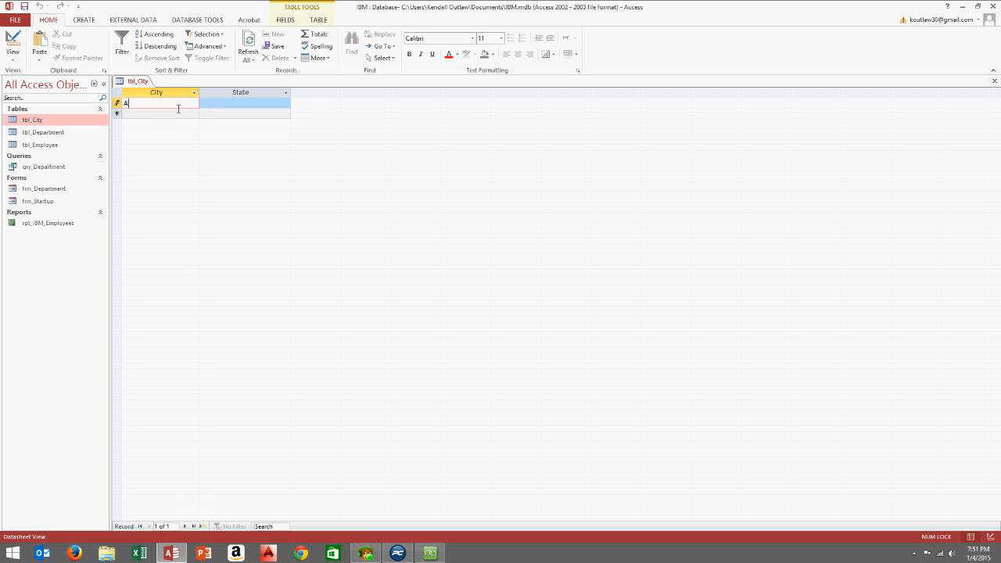
{"action": "type", "text": "llanta"}
{"action": "key", "text": "Tab"}
{"action": "type", "text": "G"}
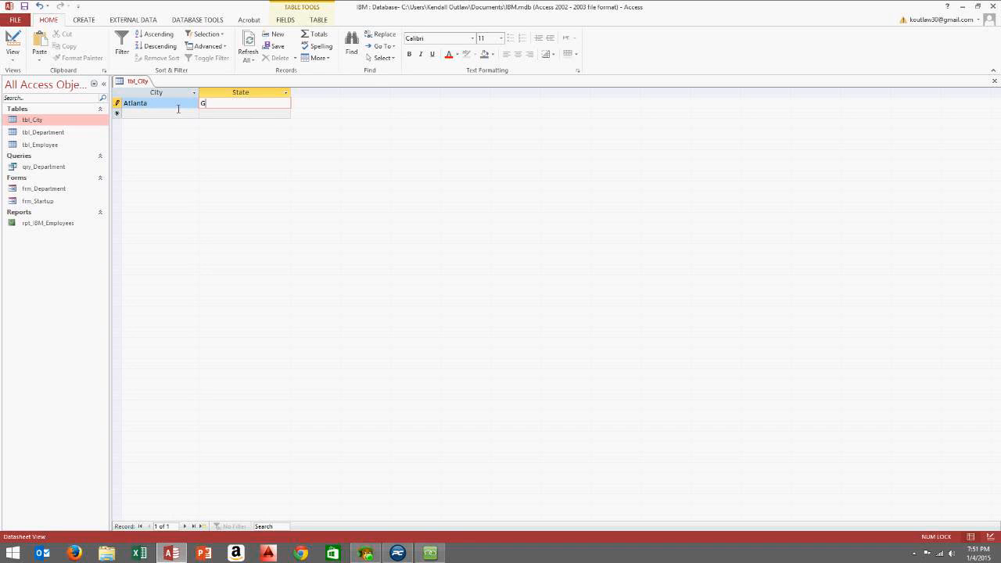
{"action": "type", "text": "eorgia"}
{"action": "left_click", "coordinate": [151, 116]}
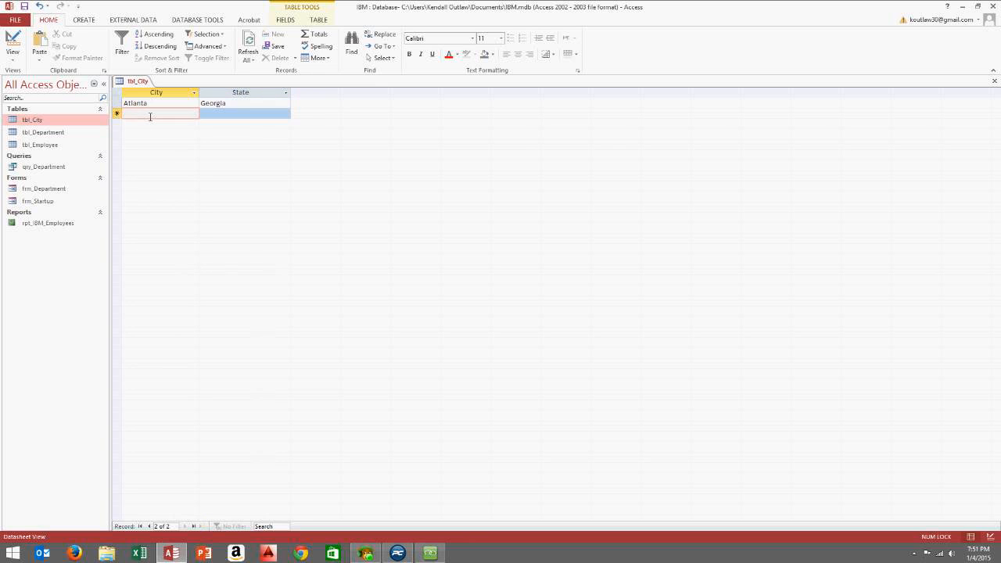
Add the records Dallas, Texas and Sacramento, California
{"action": "type", "text": "Dallas"}
{"action": "key", "text": "Tab"}
{"action": "type", "text": "Te"}
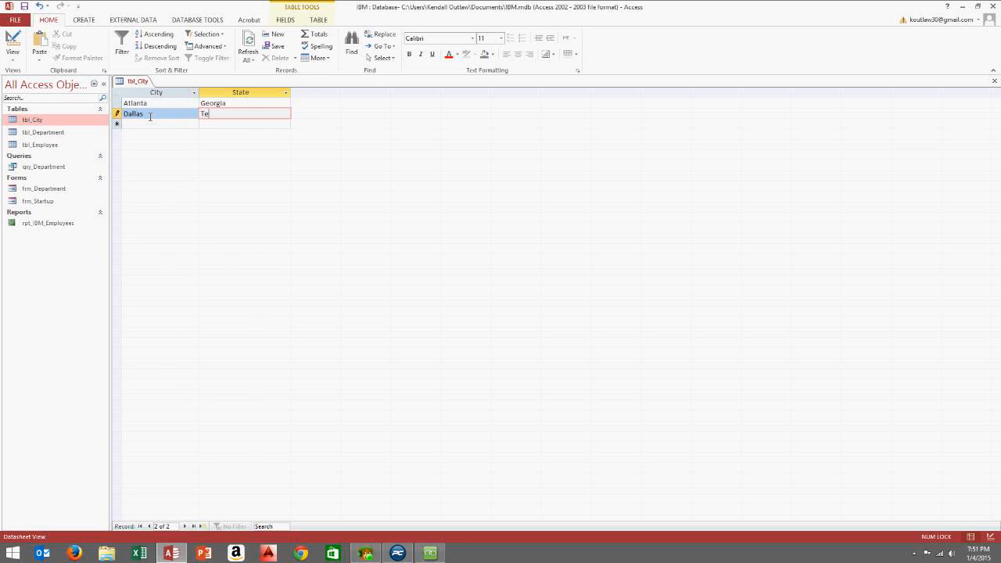
{"action": "type", "text": "xas"}
{"action": "left_click", "coordinate": [143, 126]}
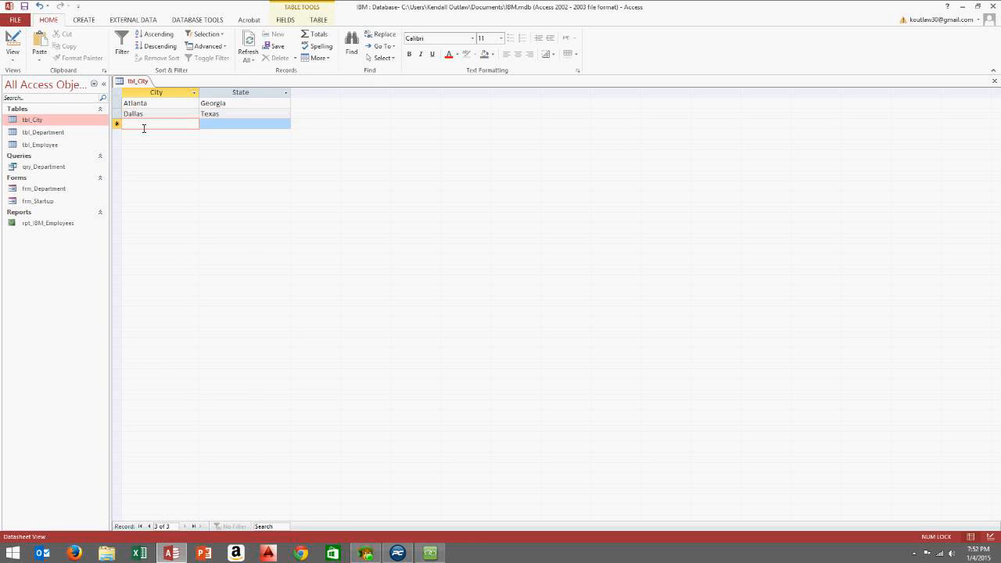
{"action": "type", "text": "Sa"}
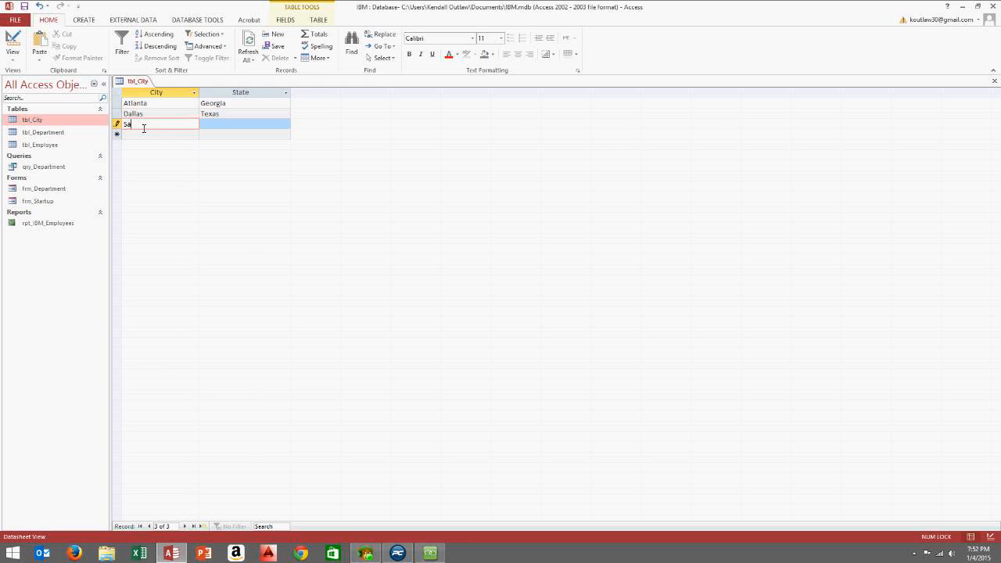
{"action": "type", "text": "cramento"}
{"action": "key", "text": "Tab"}
{"action": "type", "text": "Califo"}
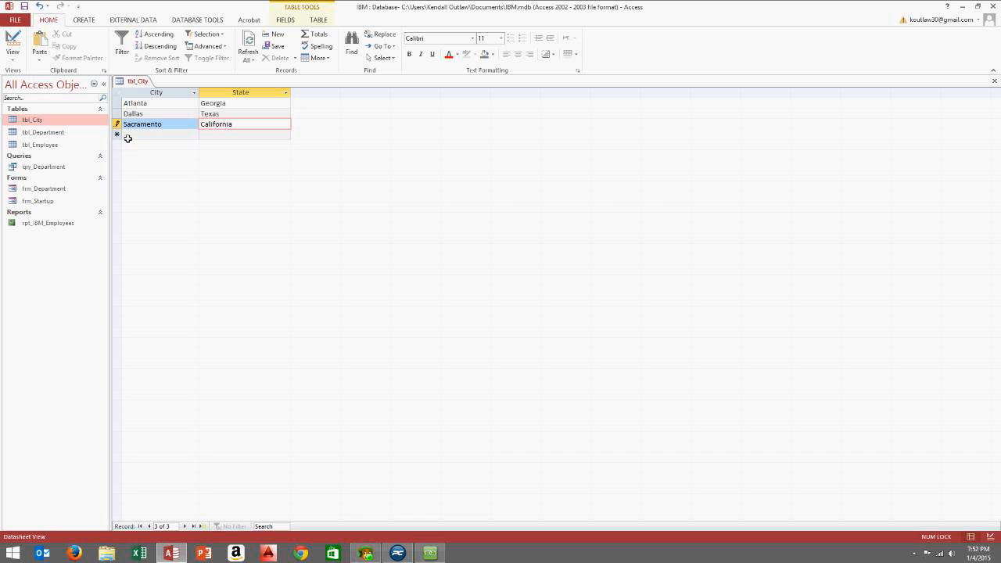
{"action": "left_click", "coordinate": [129, 134]}
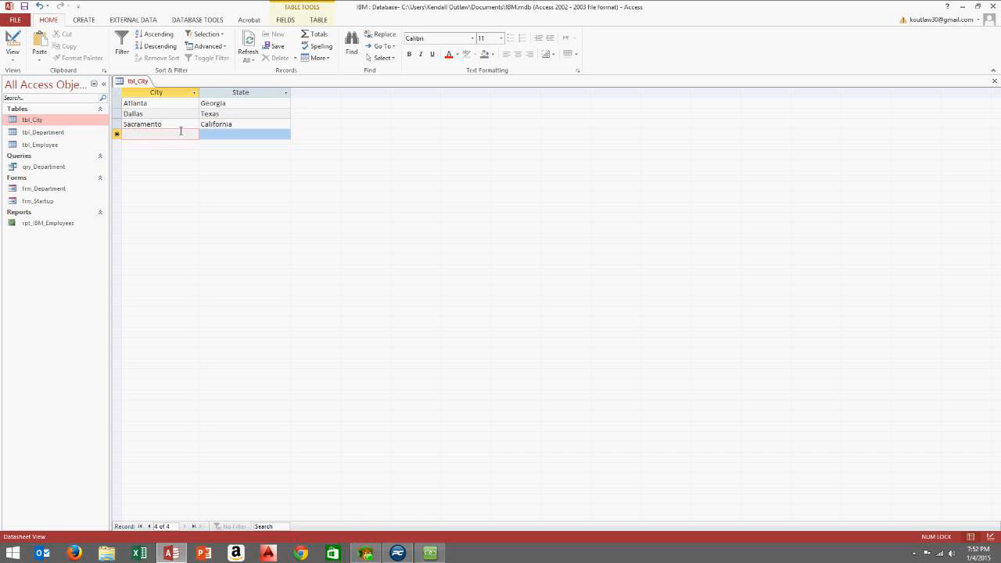
Add San Diego and Los Angeles, pasting California as their state
{"action": "type", "text": "San D"}
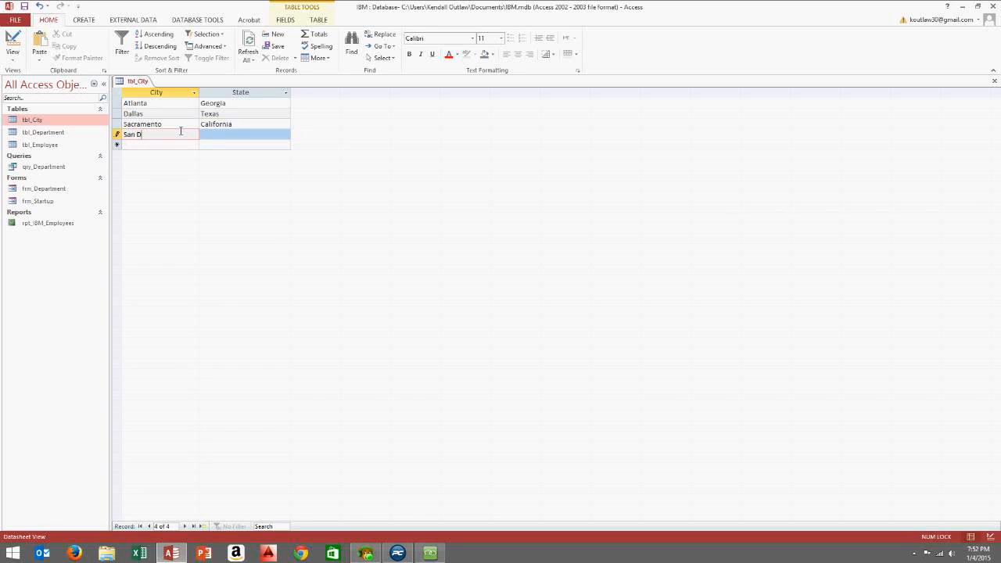
{"action": "type", "text": "iego"}
{"action": "key", "text": "Tab"}
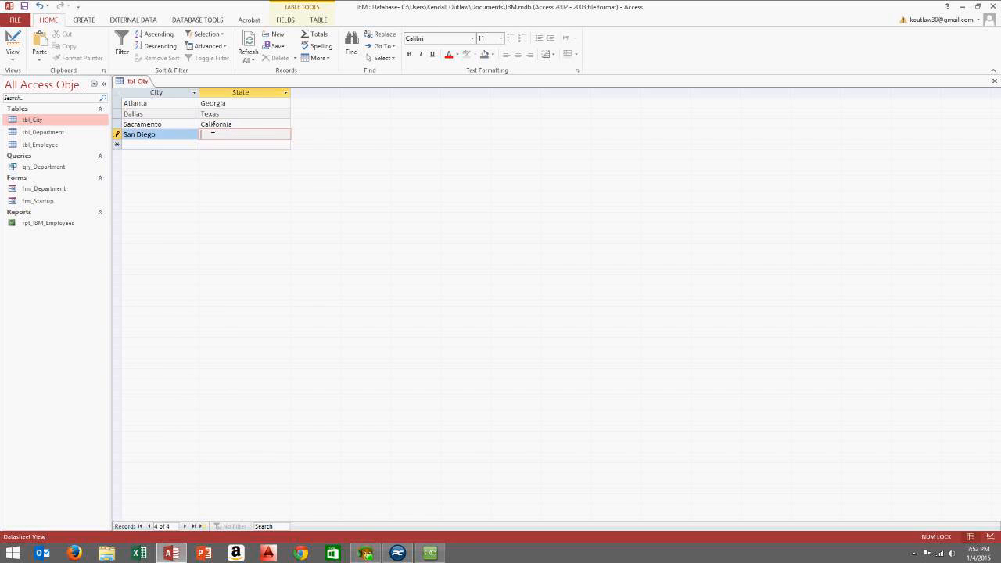
{"action": "left_click_drag", "start_coordinate": [240, 125], "coordinate": [201, 125]}
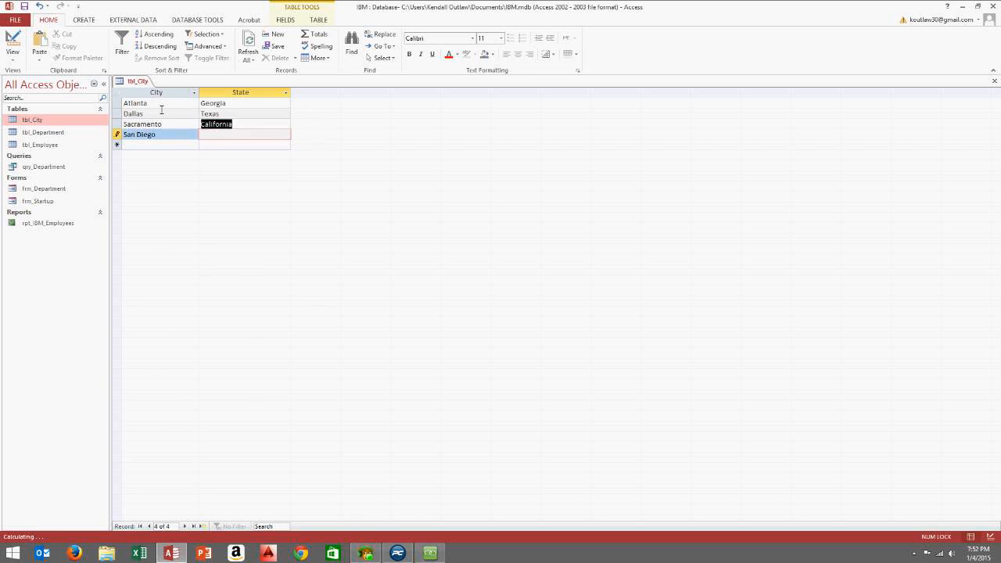
{"action": "key", "text": "ctrl+c"}
{"action": "left_click", "coordinate": [256, 138]}
{"action": "key", "text": "ctrl+v"}
{"action": "left_click", "coordinate": [252, 146]}
{"action": "key", "text": "ctrl+v"}
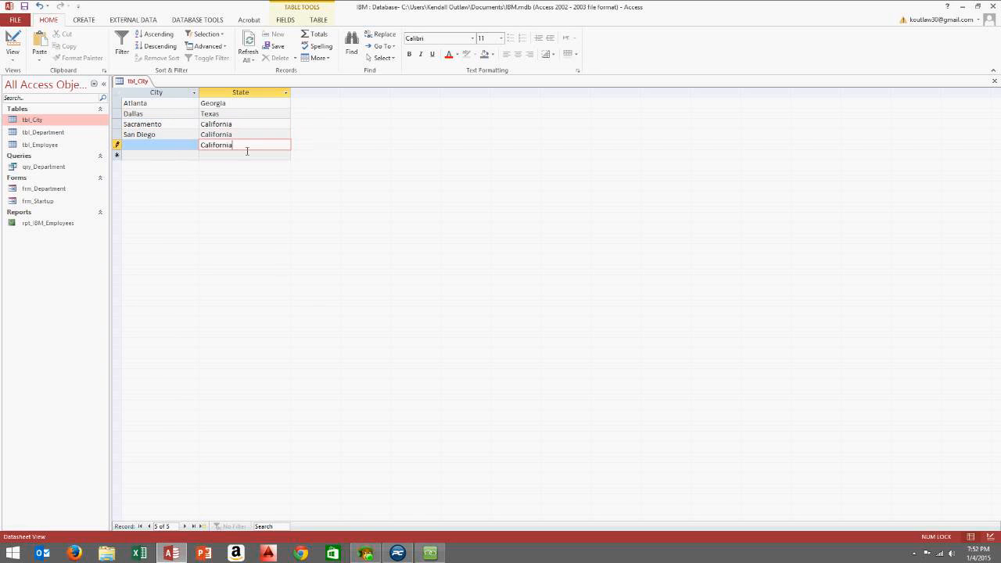
{"action": "left_click", "coordinate": [162, 146]}
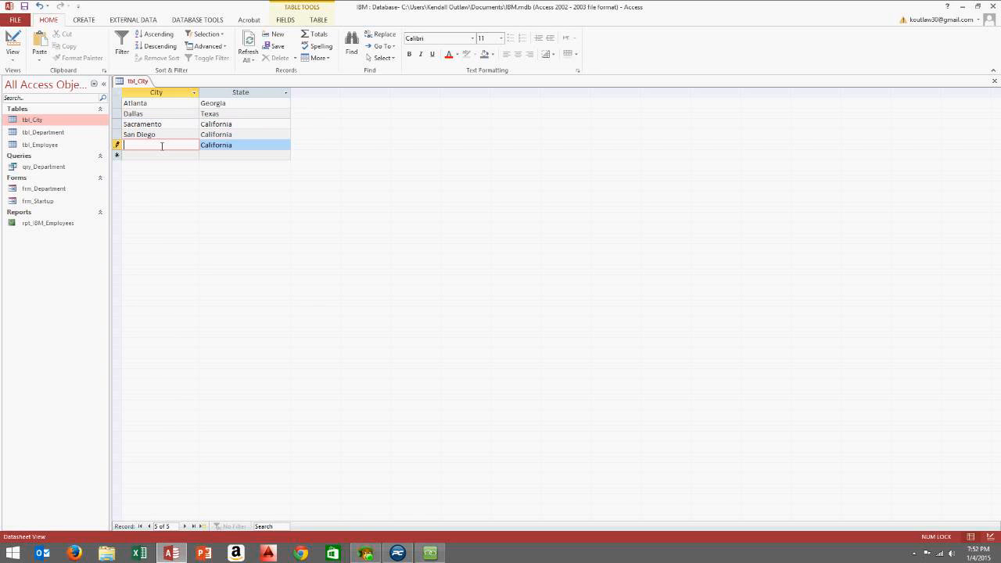
{"action": "type", "text": "Los Angeles"}
{"action": "left_click", "coordinate": [239, 134]}
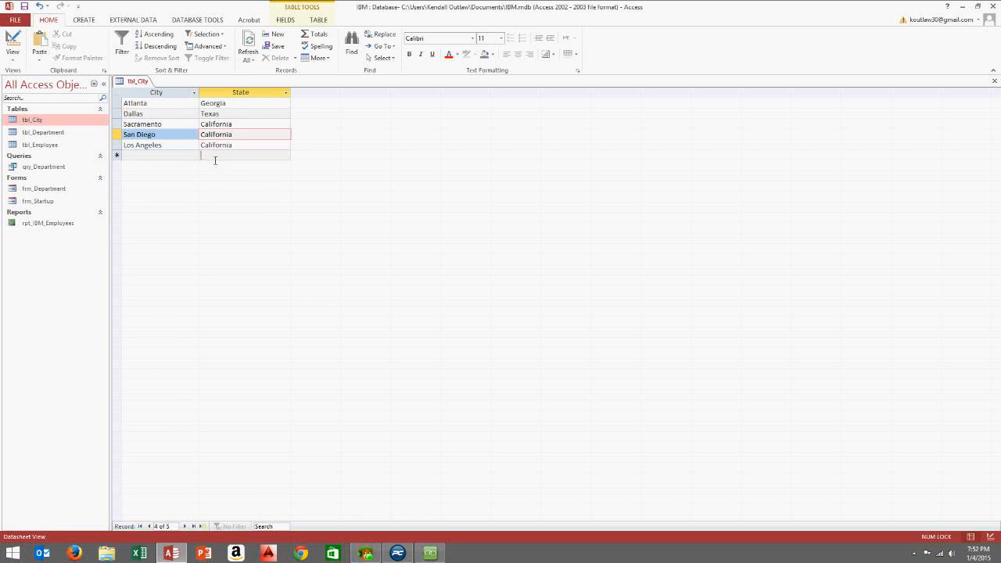
Add Miami and Orlando with state Florida, then close the datasheet
{"action": "left_click", "coordinate": [219, 156]}
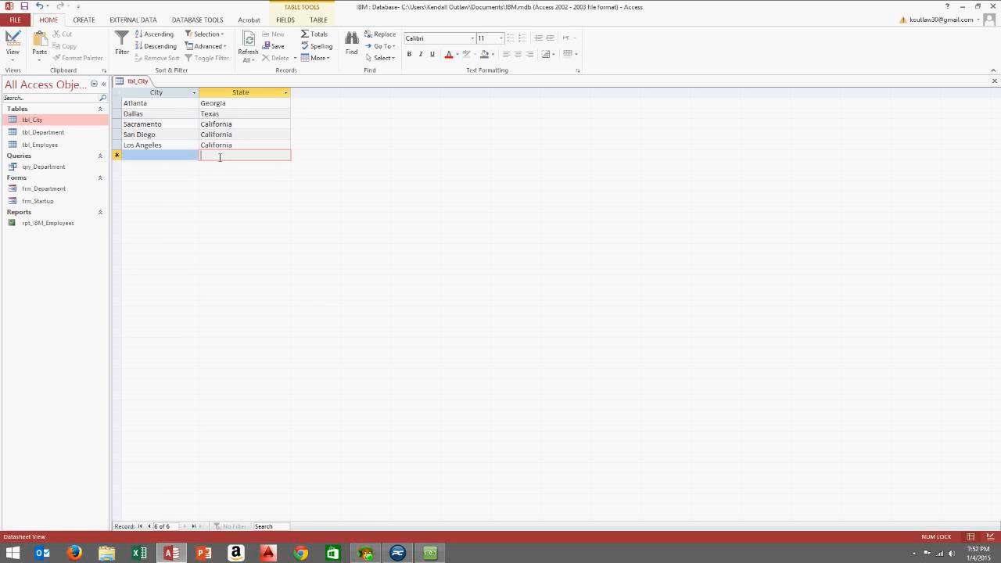
{"action": "type", "text": "Florida"}
{"action": "left_click", "coordinate": [146, 154]}
{"action": "type", "text": "Mai"}
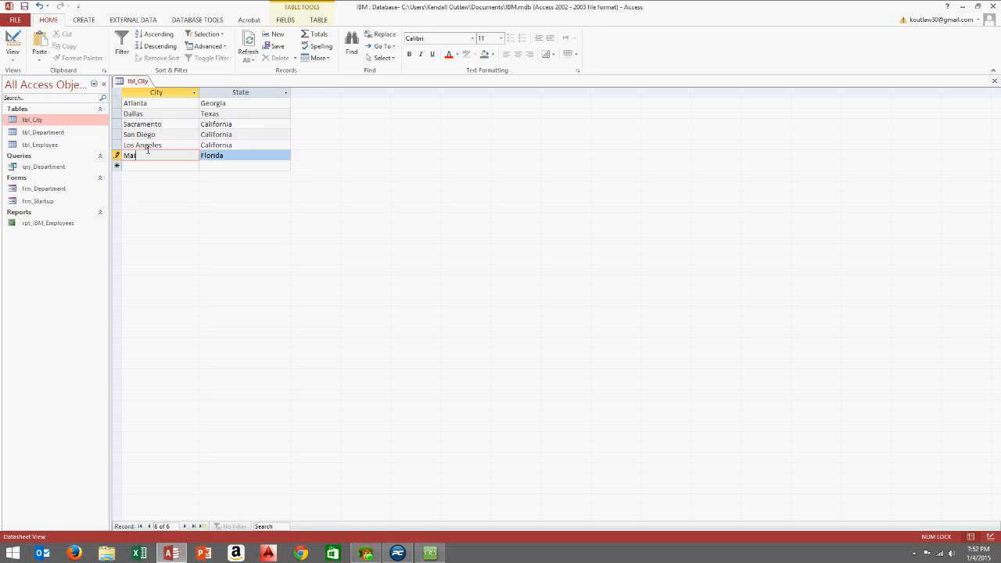
{"action": "key", "text": "BackSpace"}
{"action": "key", "text": "BackSpace"}
{"action": "type", "text": "iami"}
{"action": "key", "text": "Up"}
{"action": "key", "text": "Tab"}
{"action": "left_click", "coordinate": [217, 165]}
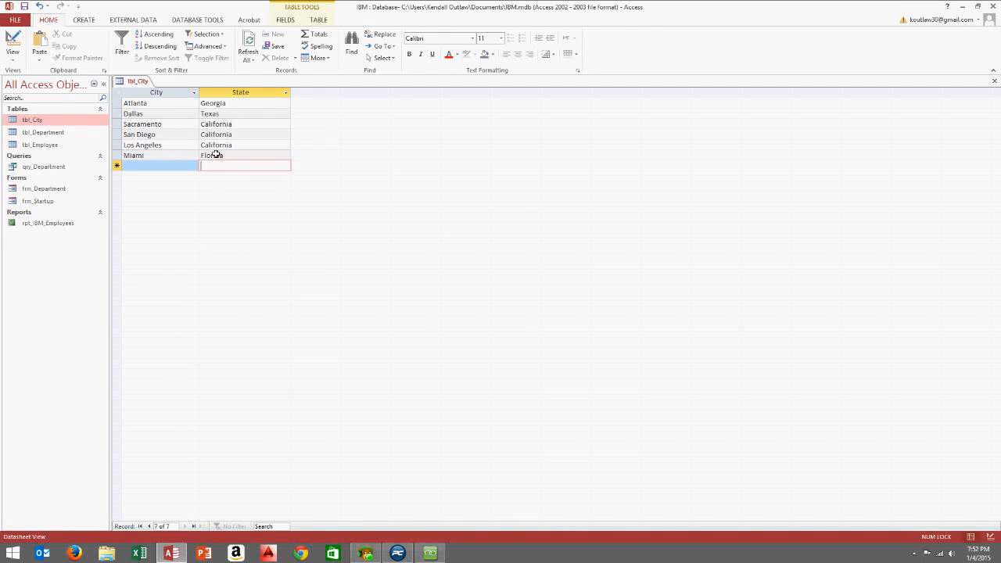
{"action": "type", "text": "Florida"}
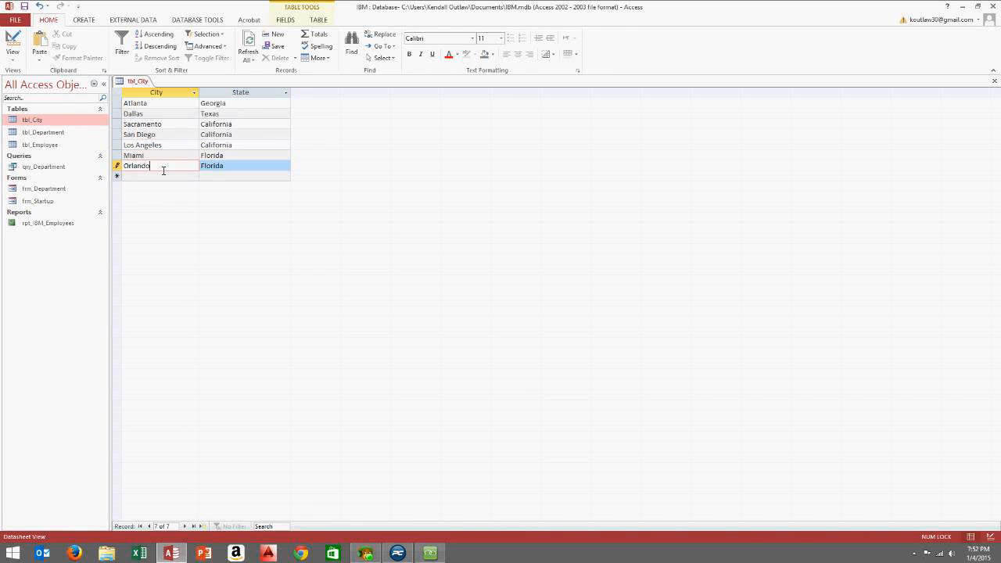
{"action": "left_click", "coordinate": [207, 123]}
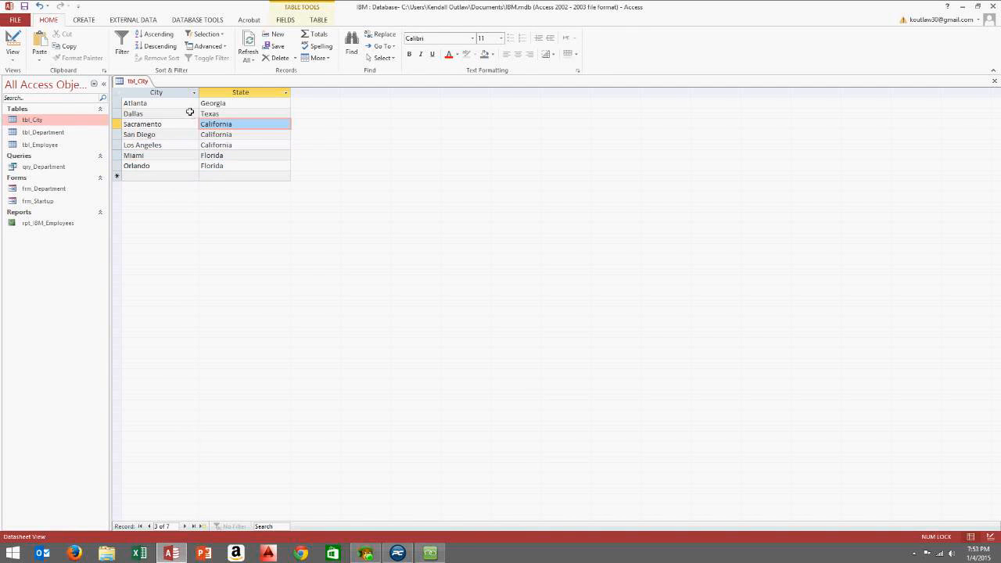
{"action": "left_click", "coordinate": [995, 81]}
Save tbl_City's layout, start a blank form design, and draw a combo box near the top
{"action": "left_click", "coordinate": [466, 306]}
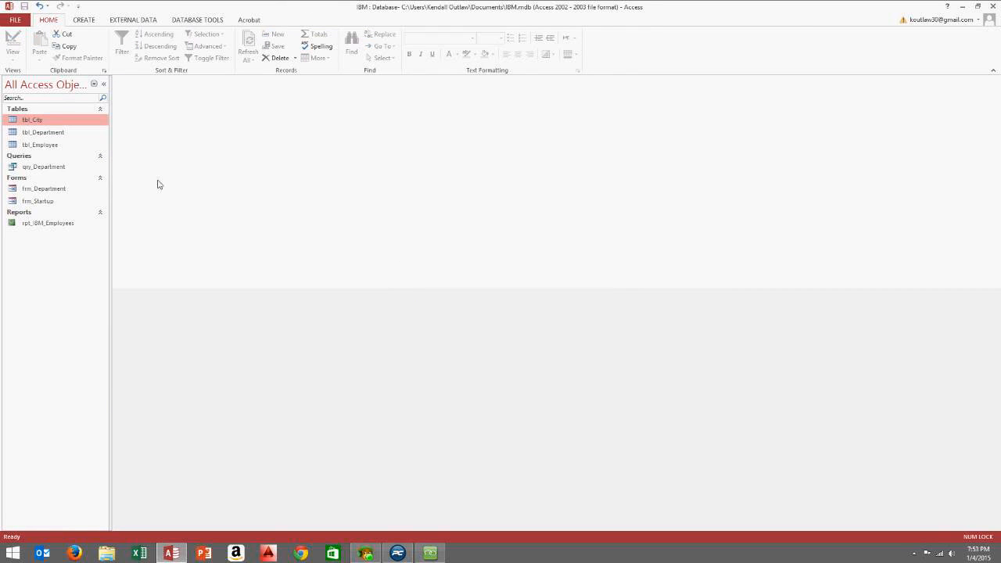
{"action": "left_click", "coordinate": [83, 19]}
{"action": "left_click", "coordinate": [201, 43]}
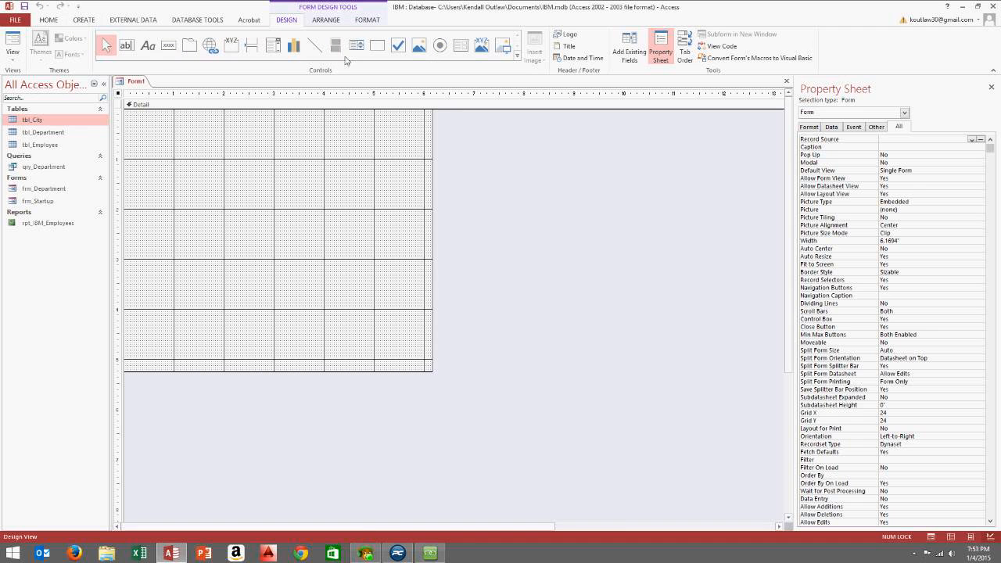
{"action": "left_click", "coordinate": [273, 48]}
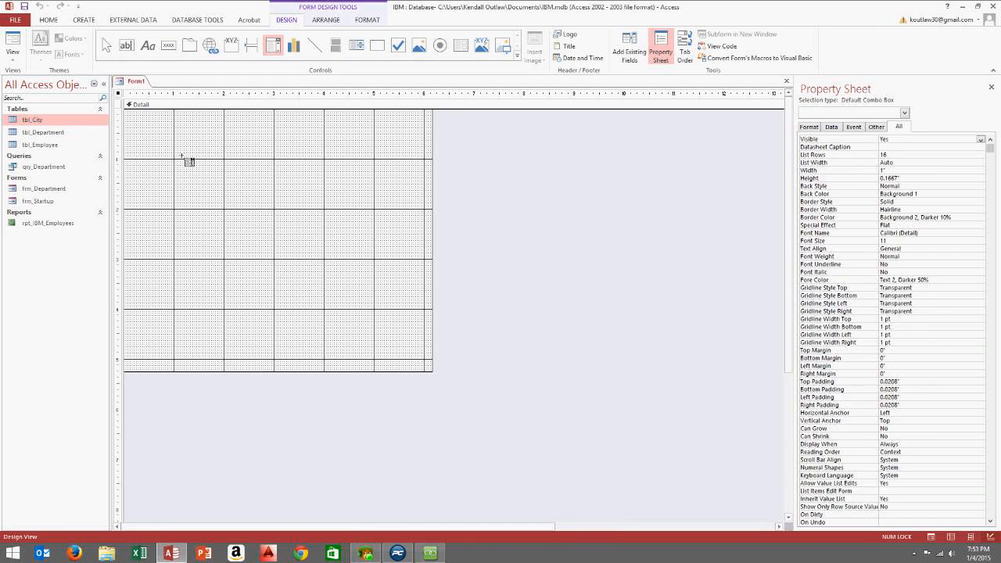
{"action": "left_click_drag", "start_coordinate": [178, 149], "coordinate": [276, 164]}
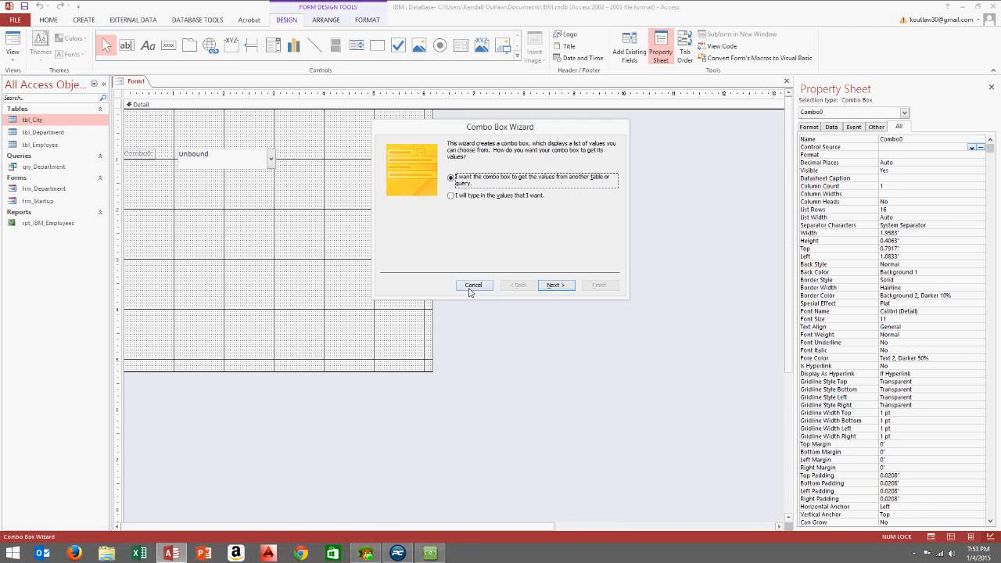
In the Combo Box Wizard, take City from tbl_City sorted by City, then step back
{"action": "left_click", "coordinate": [554, 286]}
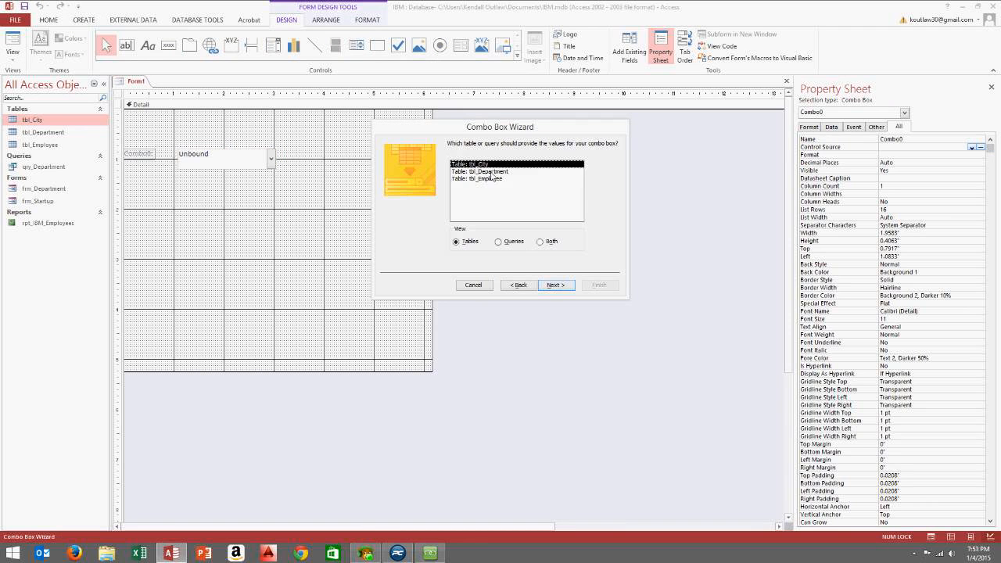
{"action": "left_click", "coordinate": [555, 284]}
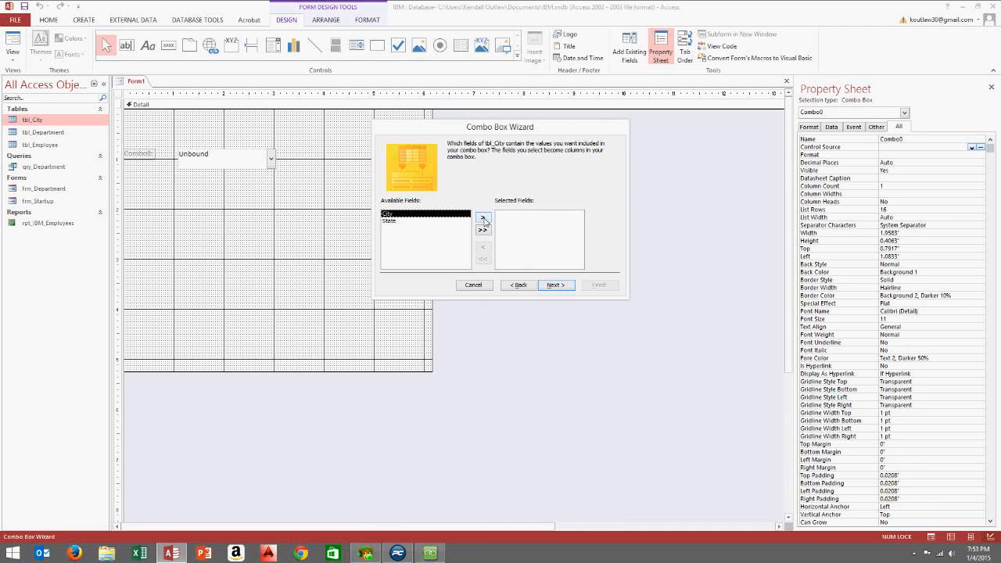
{"action": "left_click", "coordinate": [483, 220]}
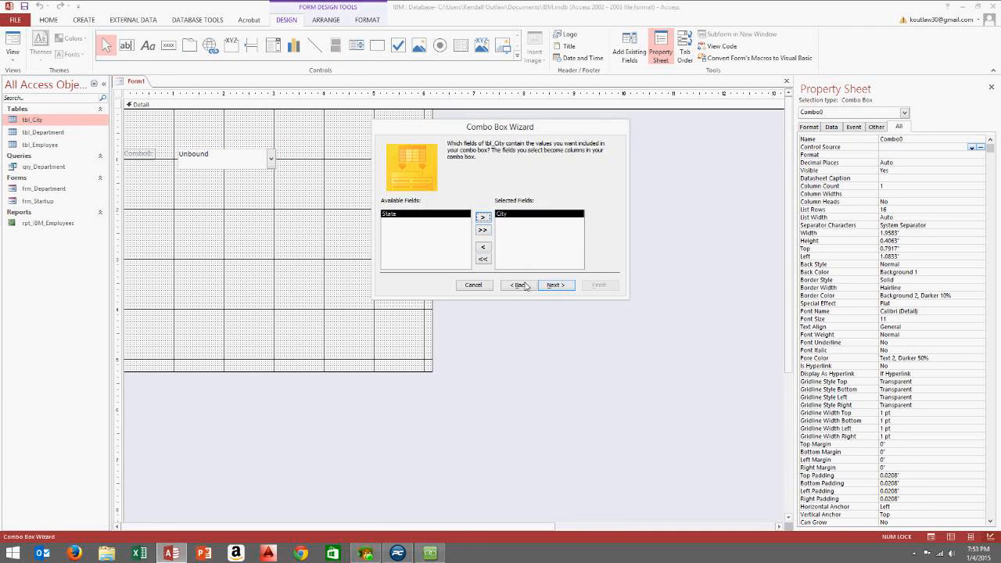
{"action": "left_click", "coordinate": [552, 284]}
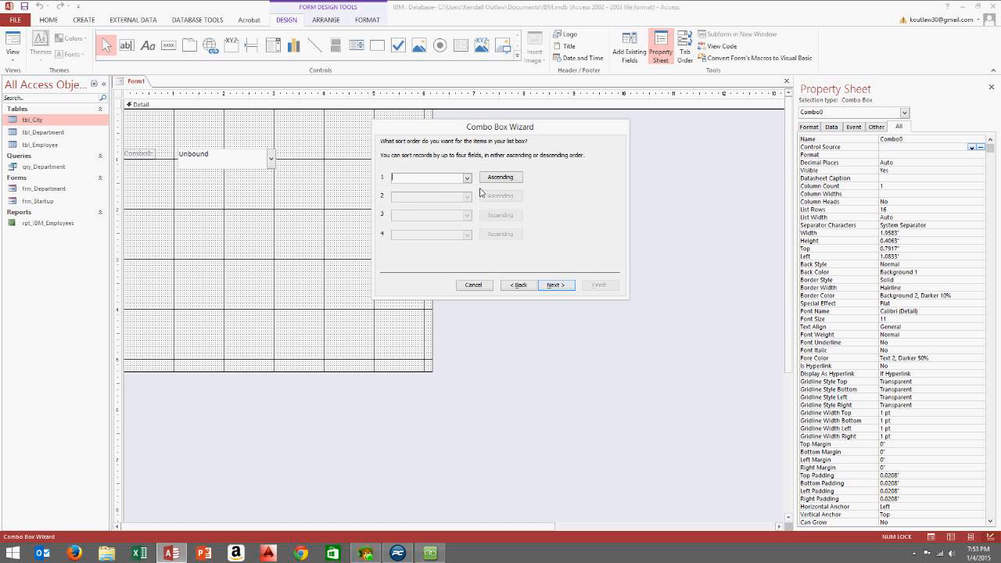
{"action": "left_click", "coordinate": [467, 178]}
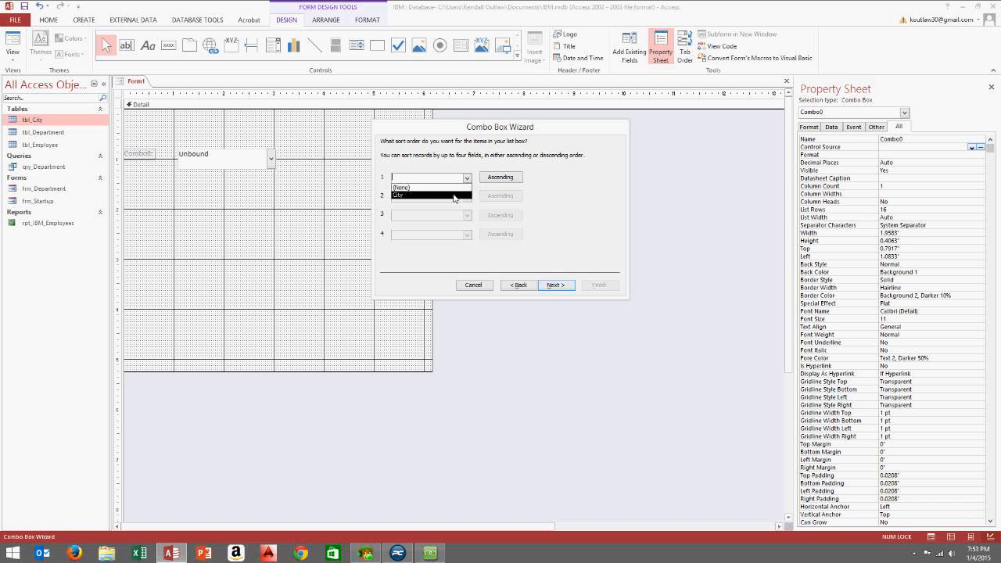
{"action": "left_click", "coordinate": [454, 196]}
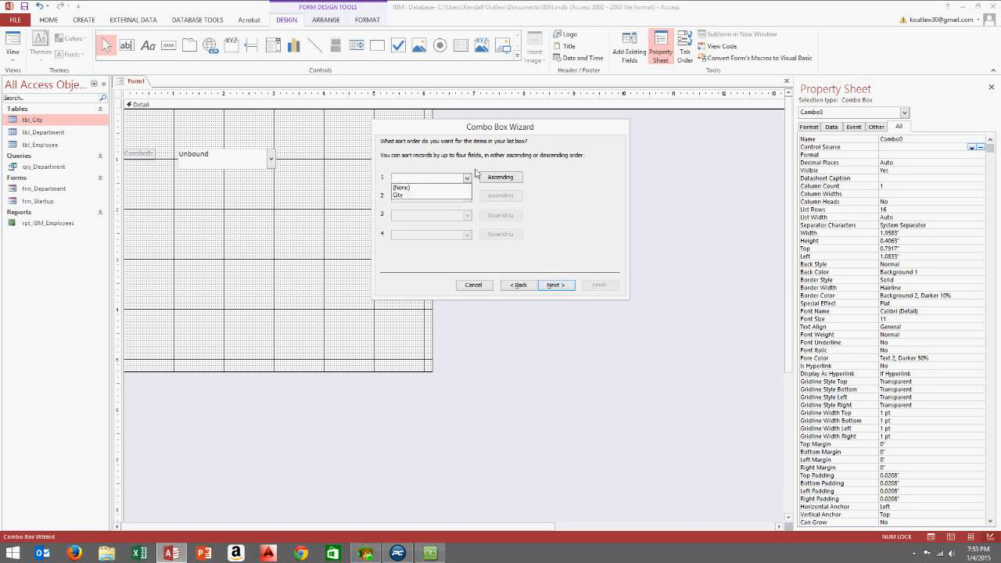
{"action": "left_click", "coordinate": [519, 285]}
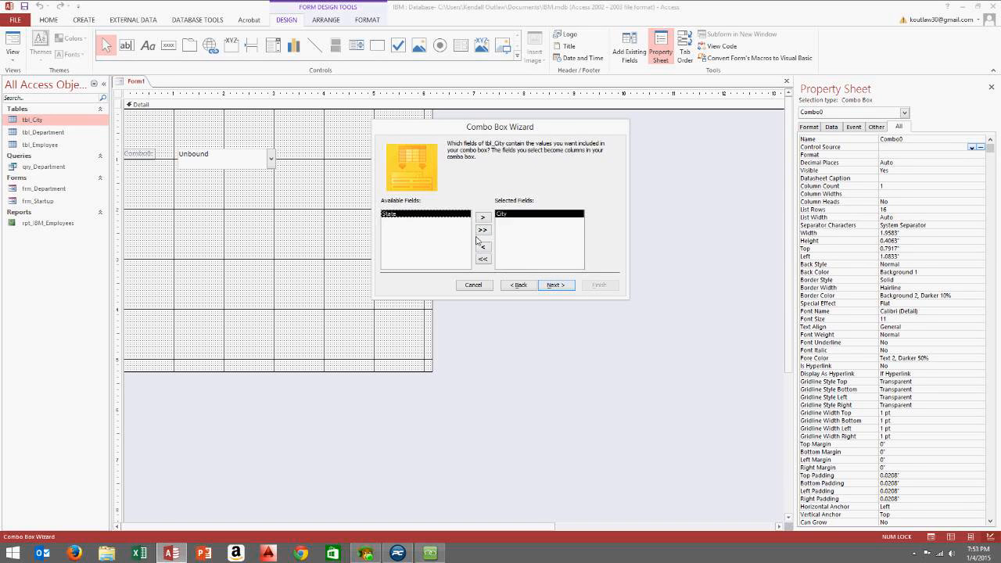
Replace City with State as the combo field and sort the list by State
{"action": "left_click", "coordinate": [484, 248]}
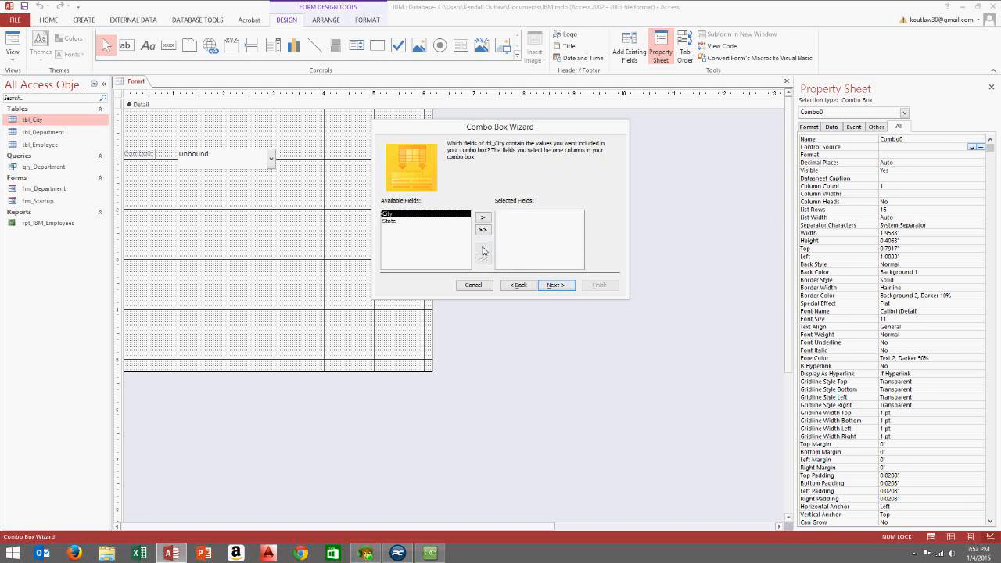
{"action": "left_click", "coordinate": [421, 221]}
{"action": "left_click", "coordinate": [482, 217]}
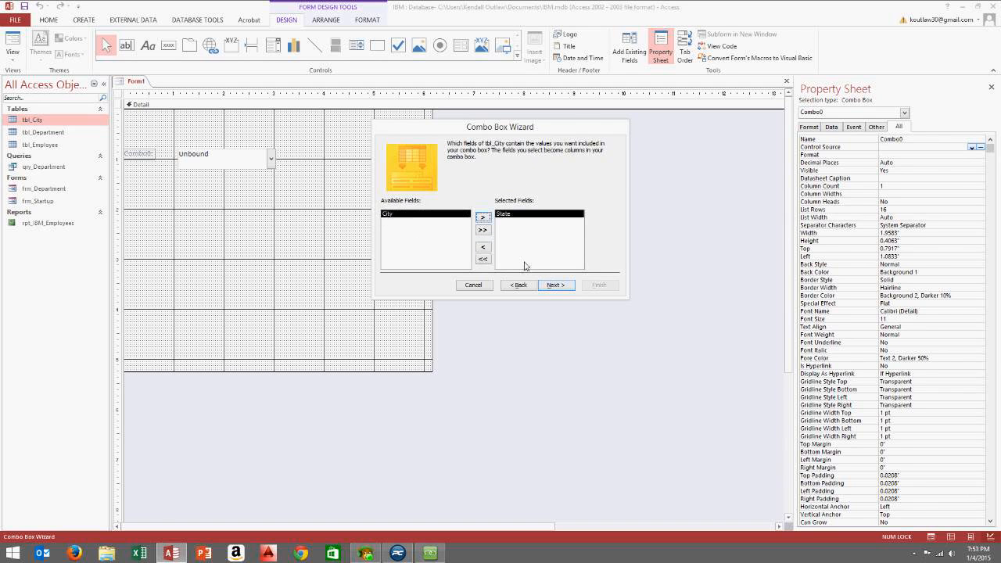
{"action": "left_click", "coordinate": [547, 284]}
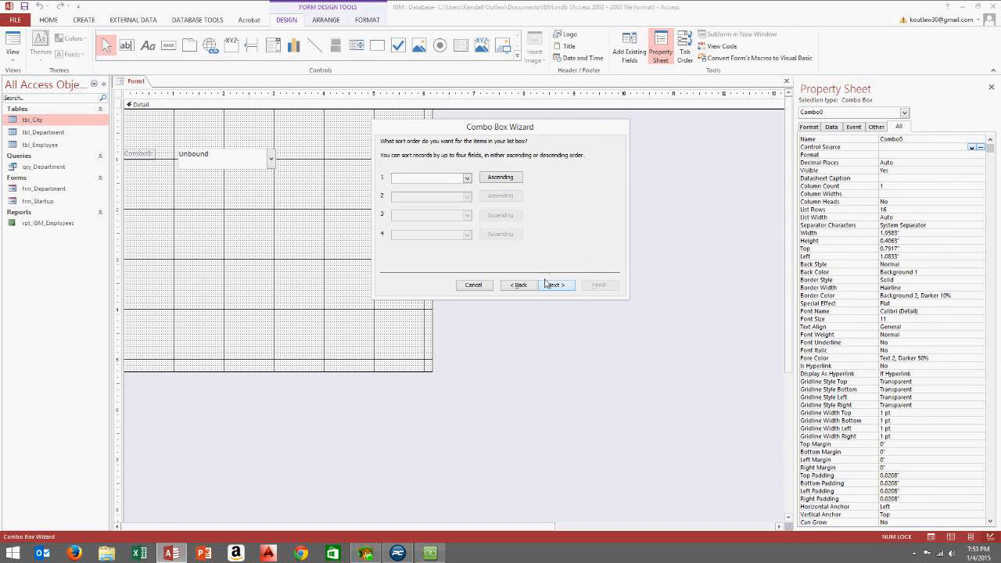
{"action": "left_click", "coordinate": [467, 178]}
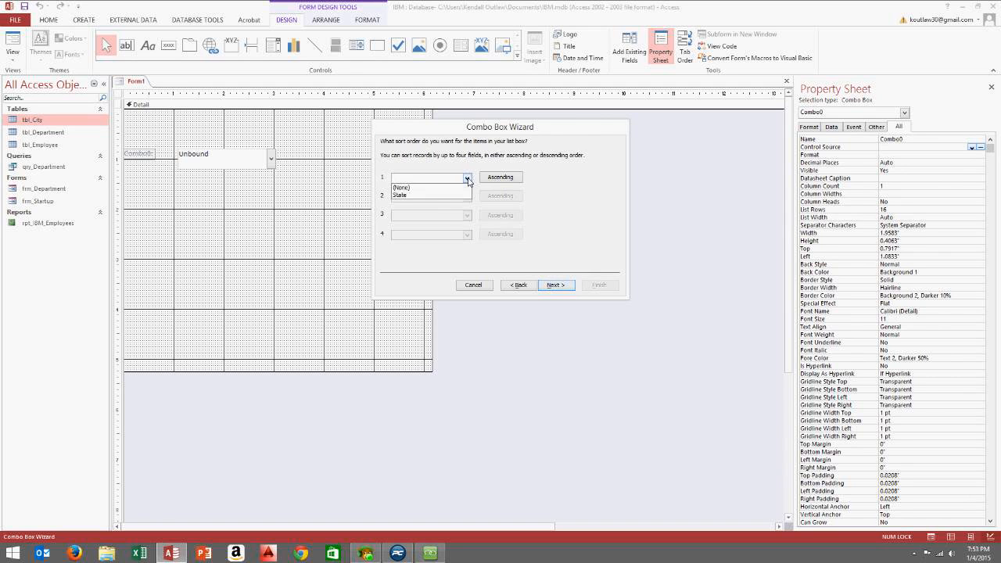
{"action": "left_click", "coordinate": [439, 195]}
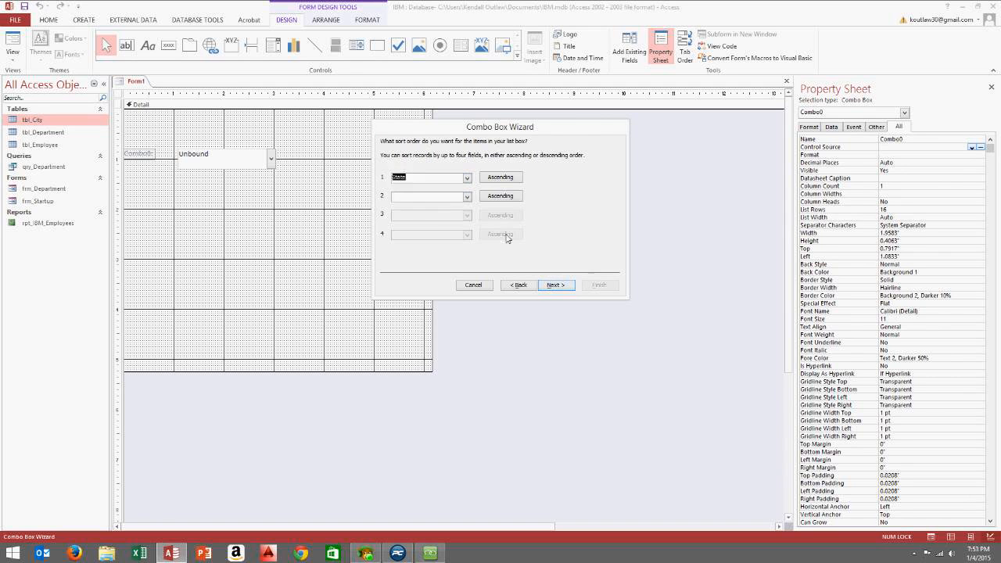
{"action": "left_click", "coordinate": [546, 286]}
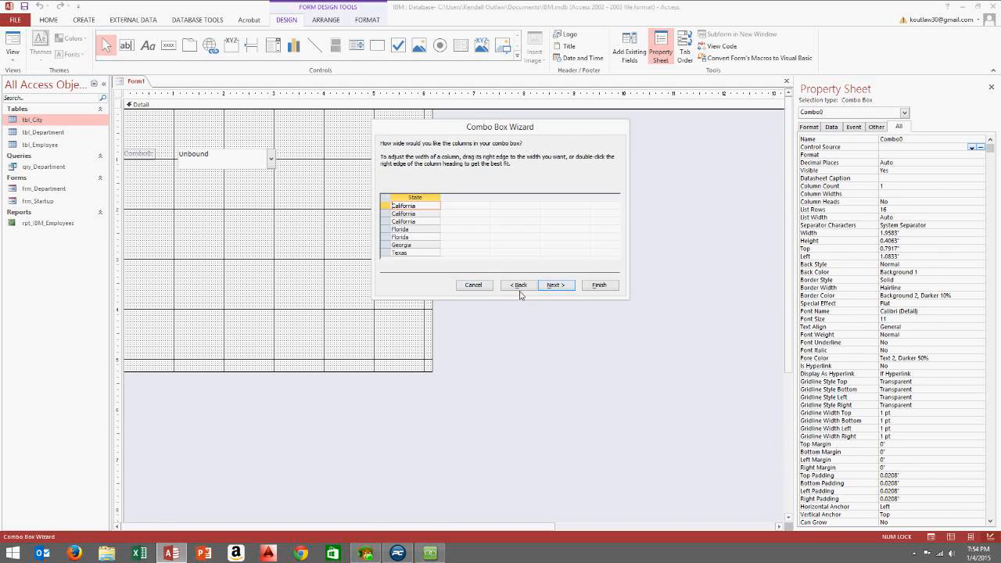
Cancel the wizard, delete the combo box, and draw a text box named State
{"action": "left_click", "coordinate": [474, 285]}
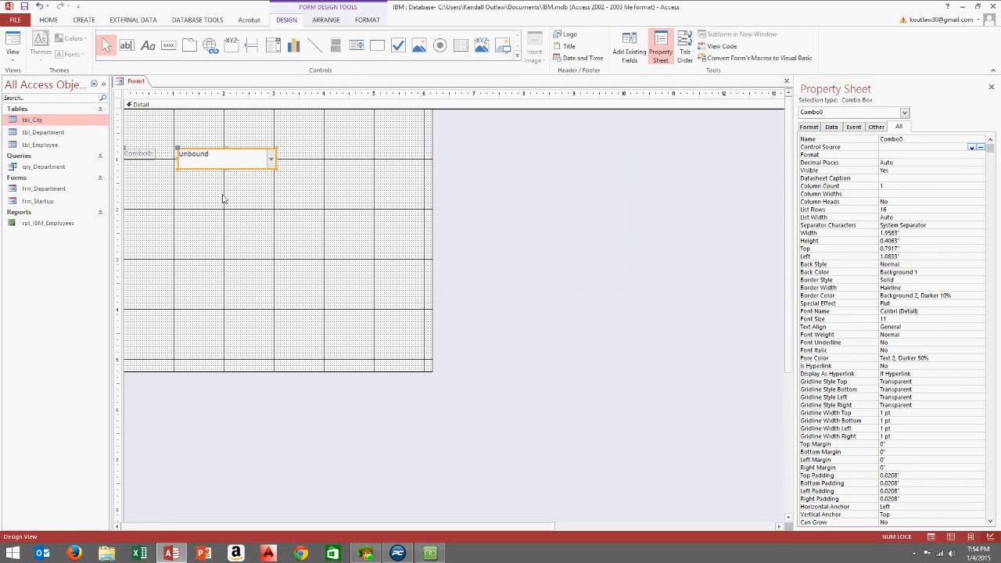
{"action": "key", "text": "Delete"}
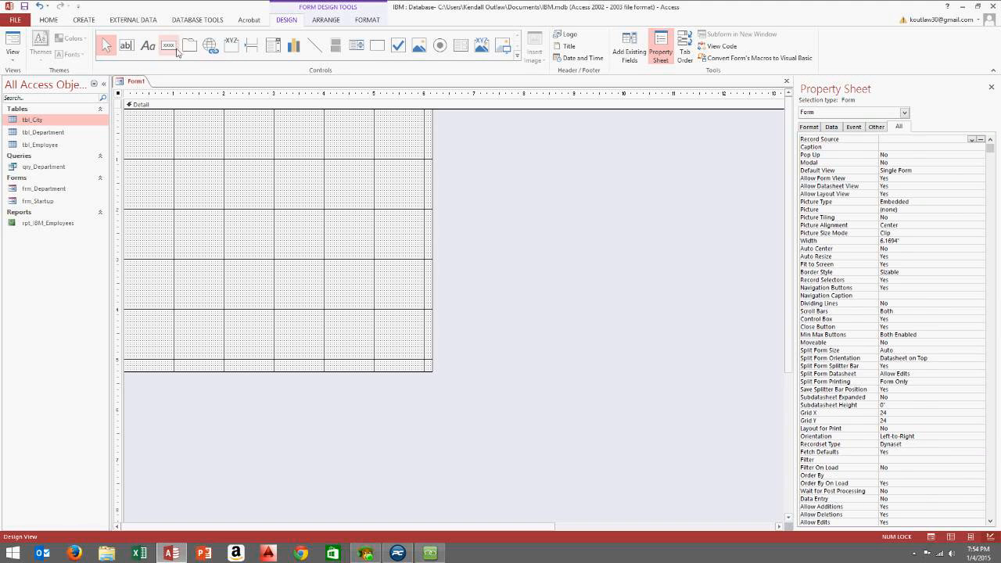
{"action": "left_click", "coordinate": [126, 45]}
{"action": "left_click_drag", "start_coordinate": [170, 147], "coordinate": [258, 167]}
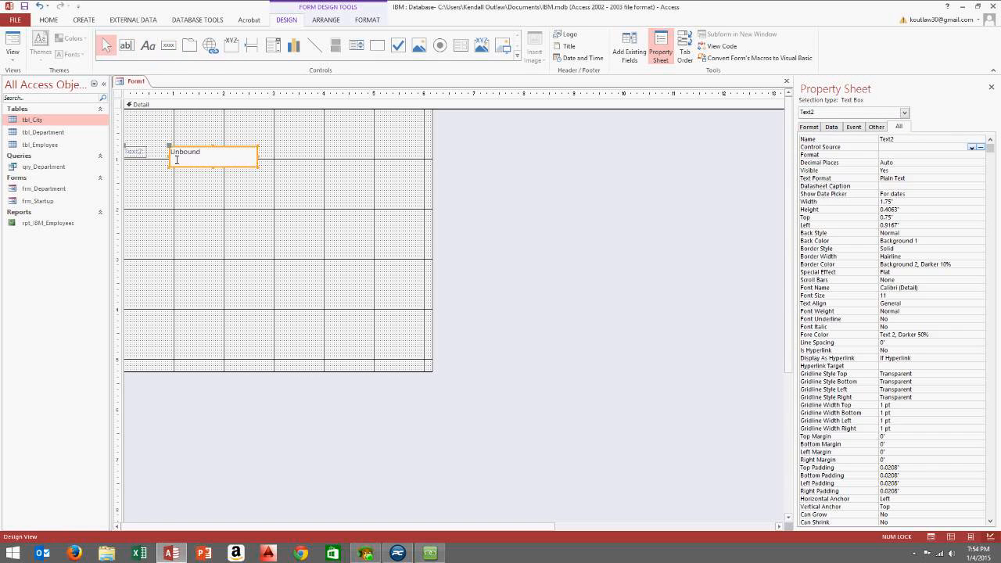
{"action": "left_click", "coordinate": [194, 178]}
{"action": "left_click", "coordinate": [214, 160]}
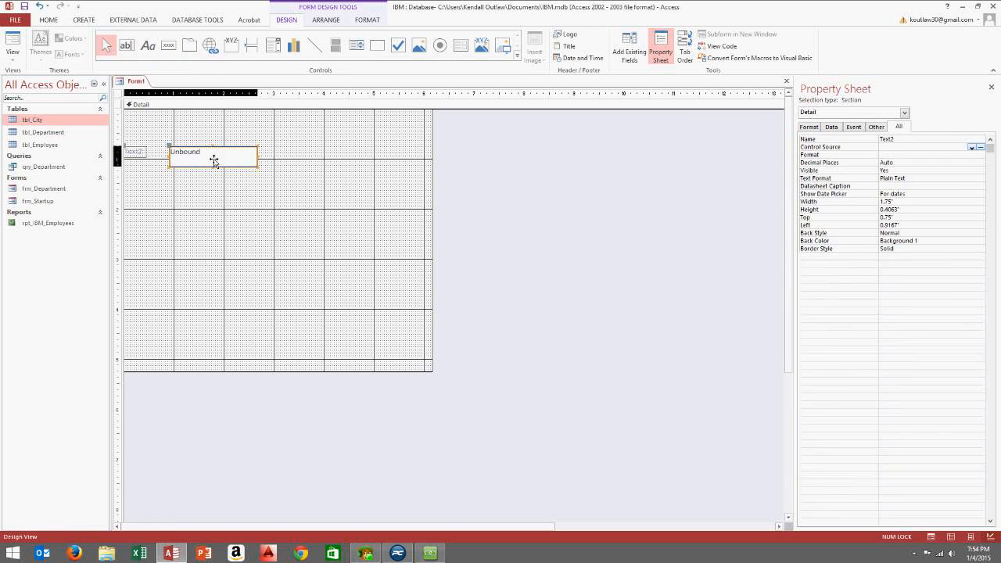
{"action": "double_click", "coordinate": [902, 141]}
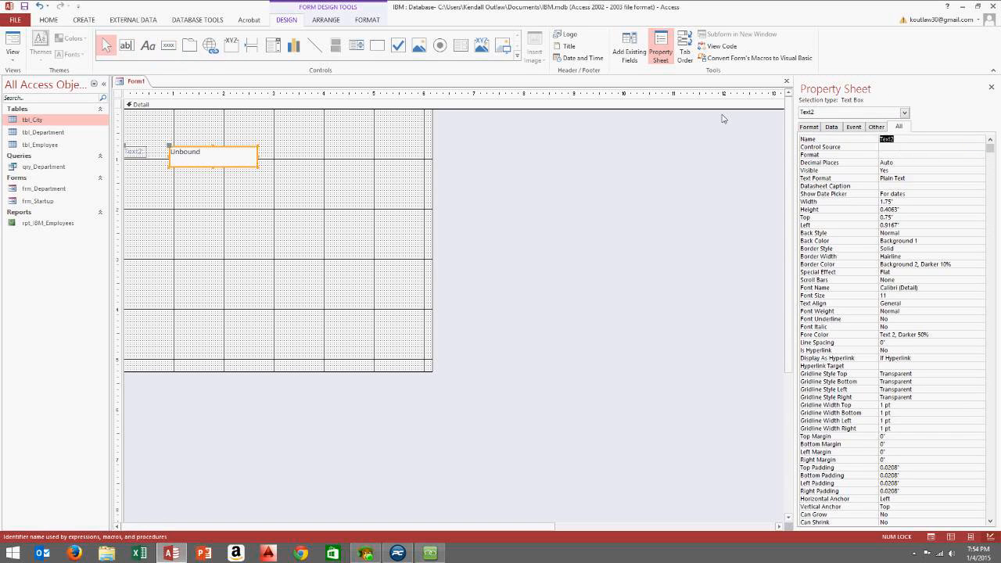
{"action": "type", "text": "State"}
Label the State box 'Enter the State:' and reposition the label and box
{"action": "left_click_drag", "start_coordinate": [196, 156], "coordinate": [126, 147]}
{"action": "left_click", "coordinate": [200, 151]}
{"action": "type", "text": "S"}
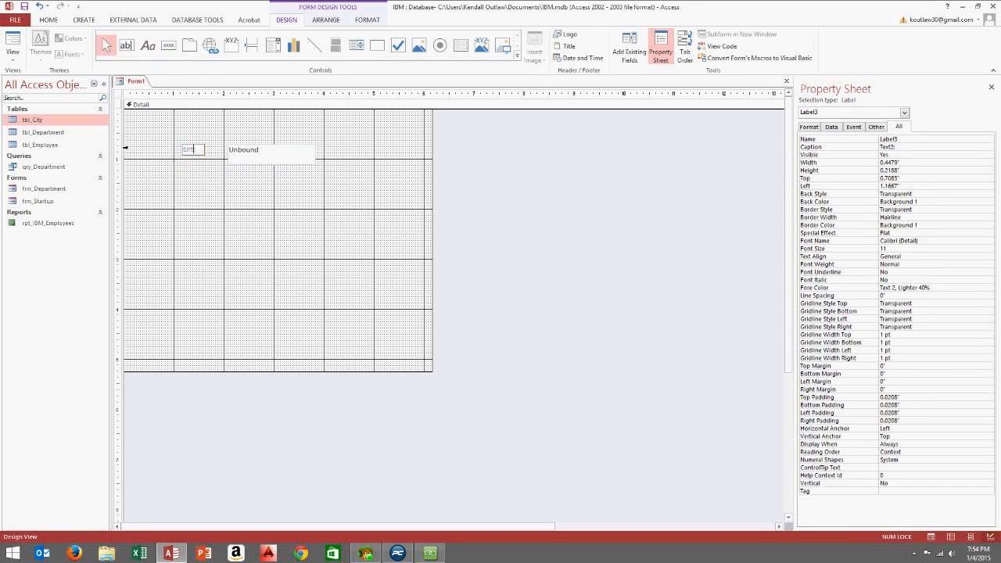
{"action": "type", "text": "nter the State:"}
{"action": "left_click", "coordinate": [206, 212]}
{"action": "left_click_drag", "start_coordinate": [192, 158], "coordinate": [227, 153]}
{"action": "left_click", "coordinate": [207, 157]}
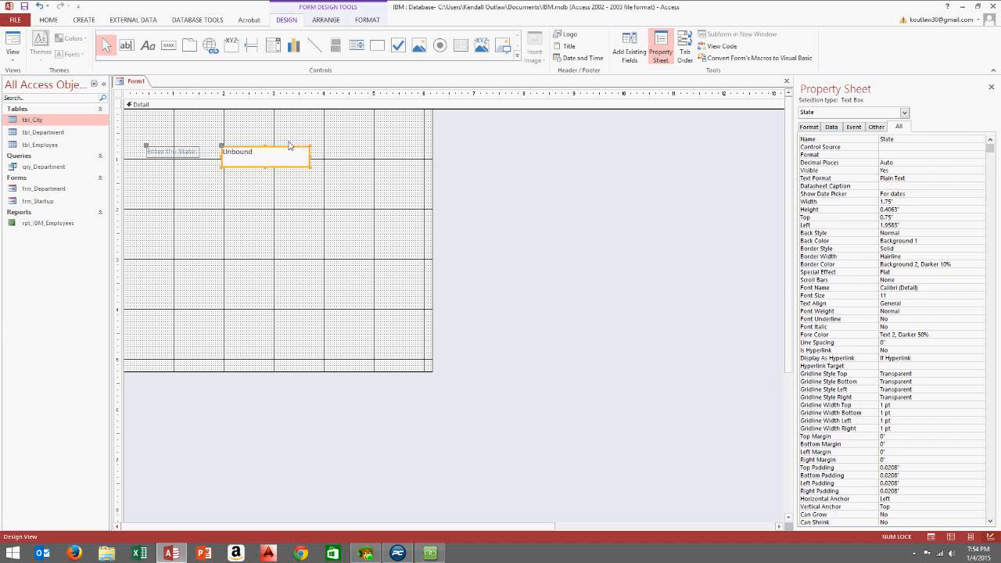
{"action": "left_click", "coordinate": [285, 196]}
{"action": "left_click", "coordinate": [274, 164]}
Draw a combo box right of State using tbl_City's City field, sorted by City, and finish the wizard
{"action": "left_click", "coordinate": [273, 46]}
{"action": "left_click_drag", "start_coordinate": [341, 150], "coordinate": [428, 172]}
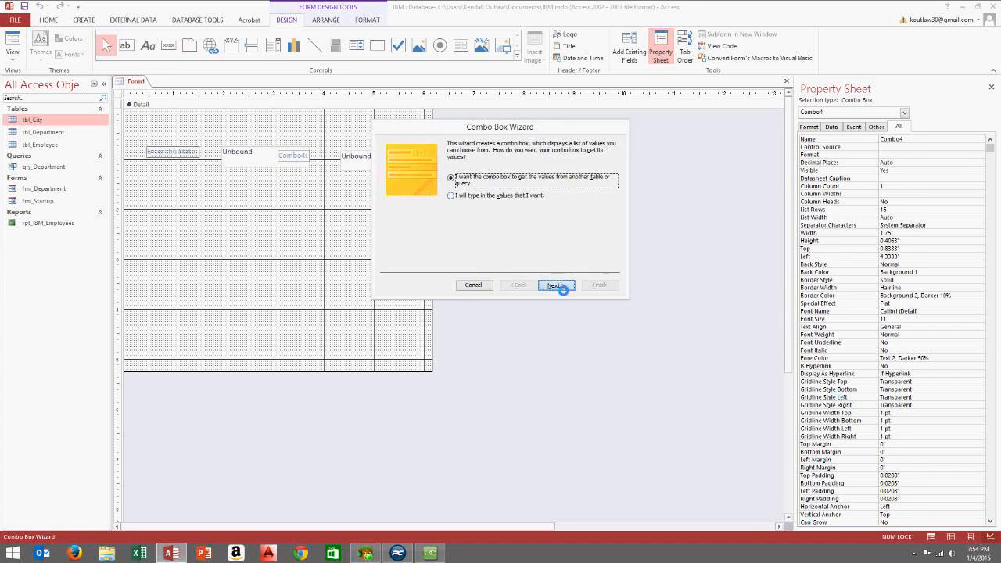
{"action": "left_click", "coordinate": [566, 284]}
{"action": "left_click", "coordinate": [552, 285]}
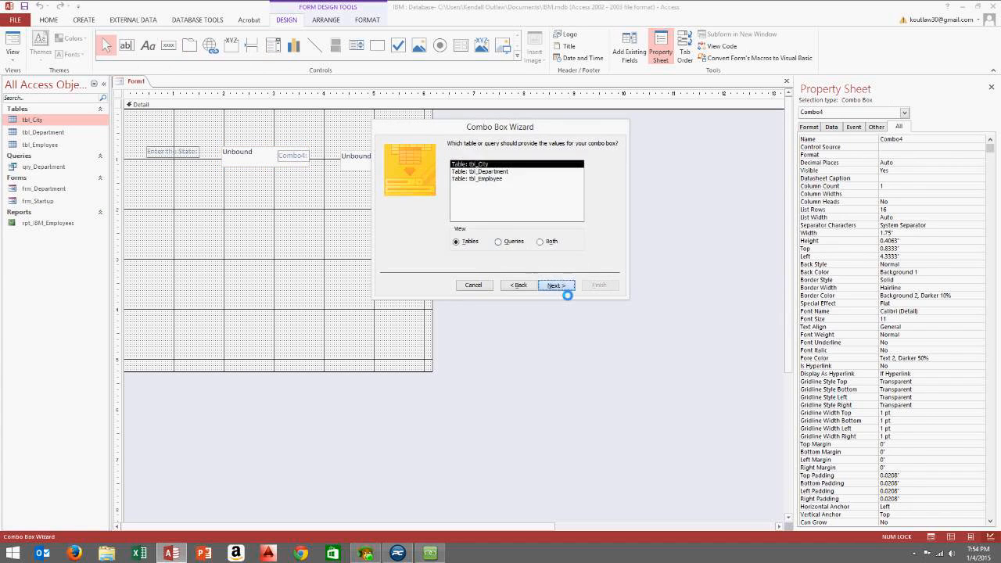
{"action": "left_click", "coordinate": [482, 217]}
{"action": "left_click", "coordinate": [553, 284]}
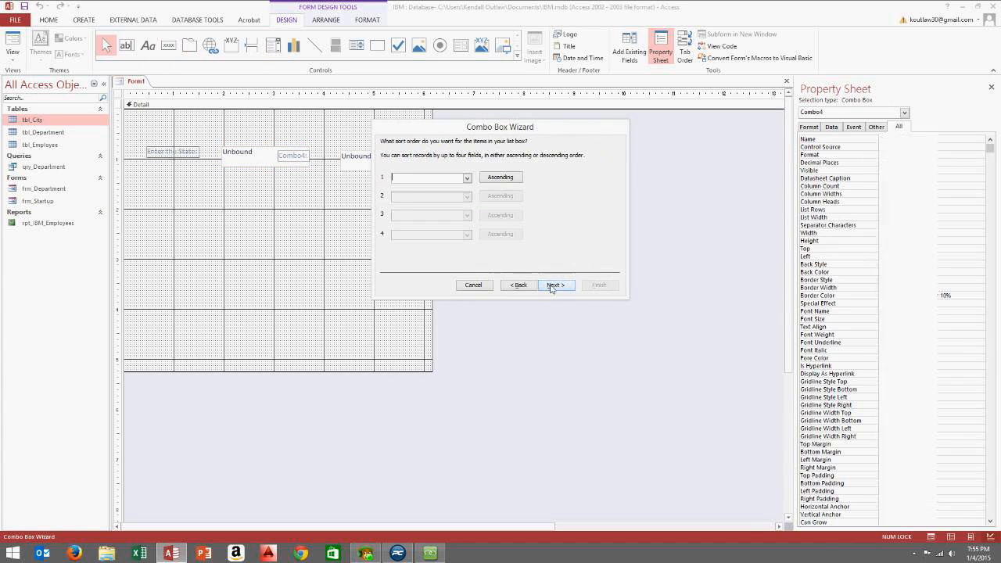
{"action": "left_click", "coordinate": [467, 177]}
{"action": "left_click", "coordinate": [453, 190]}
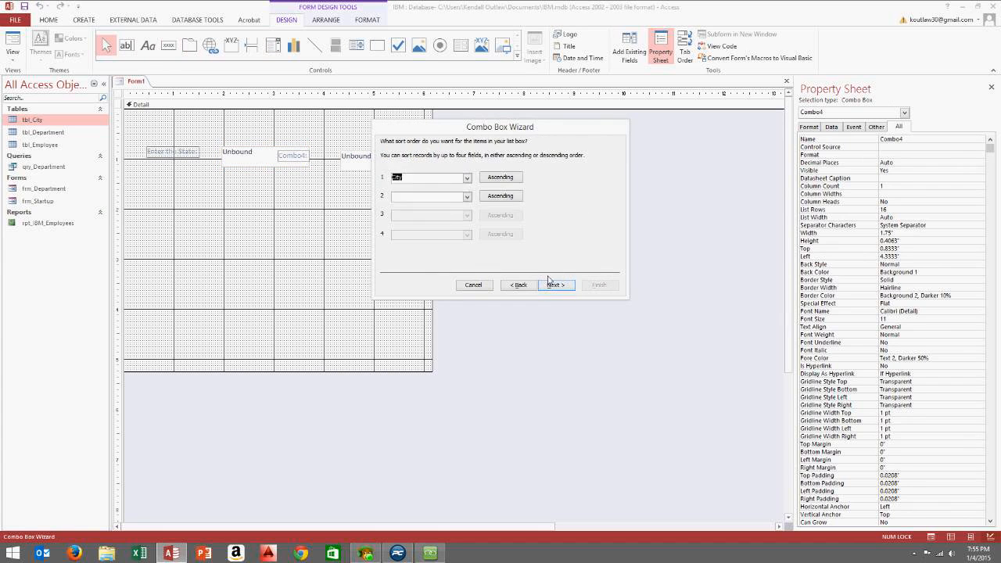
{"action": "left_click", "coordinate": [548, 283]}
{"action": "left_click", "coordinate": [552, 285]}
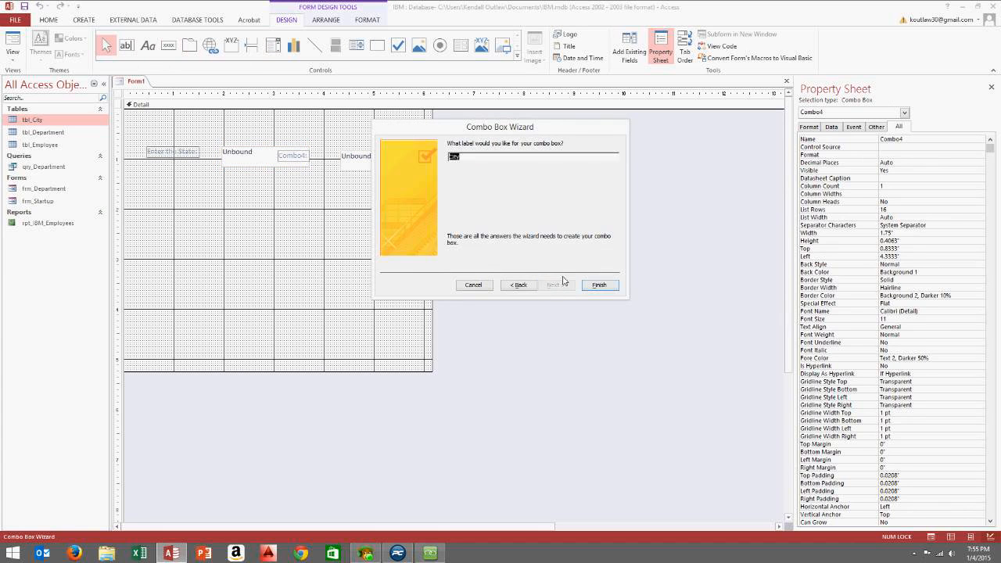
{"action": "left_click", "coordinate": [588, 286]}
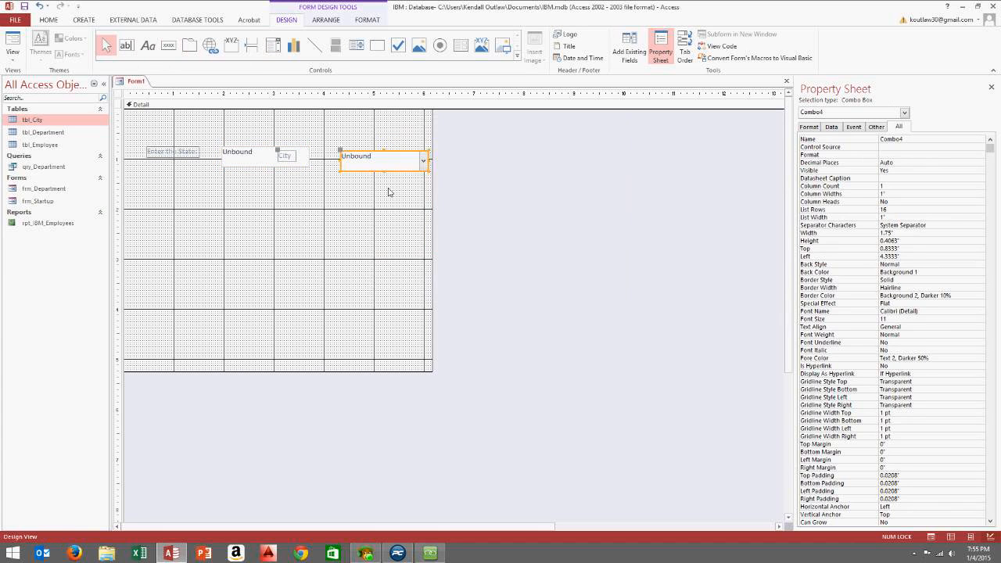
{"action": "left_click", "coordinate": [386, 188]}
Shift the City combo box right, widen the form, and fill the Detail area green
{"action": "left_click_drag", "start_coordinate": [386, 162], "coordinate": [443, 162]}
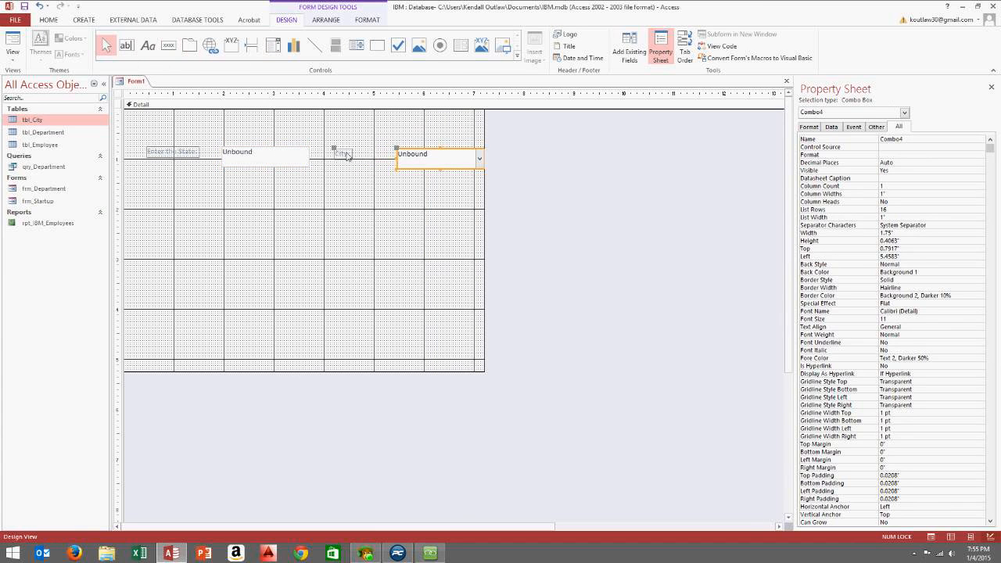
{"action": "left_click_drag", "start_coordinate": [486, 143], "coordinate": [531, 145]}
{"action": "right_click", "coordinate": [271, 123]}
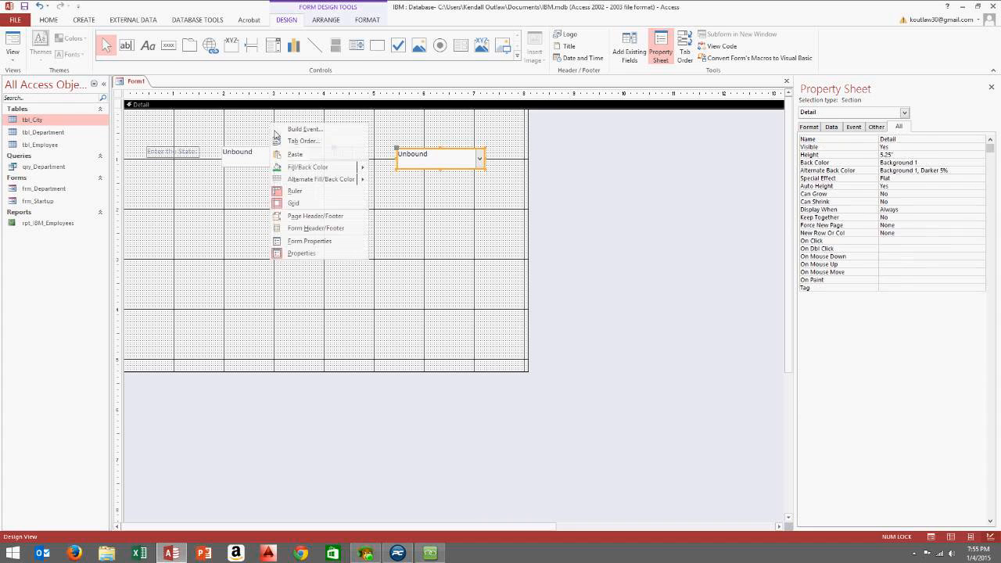
{"action": "left_click", "coordinate": [293, 168]}
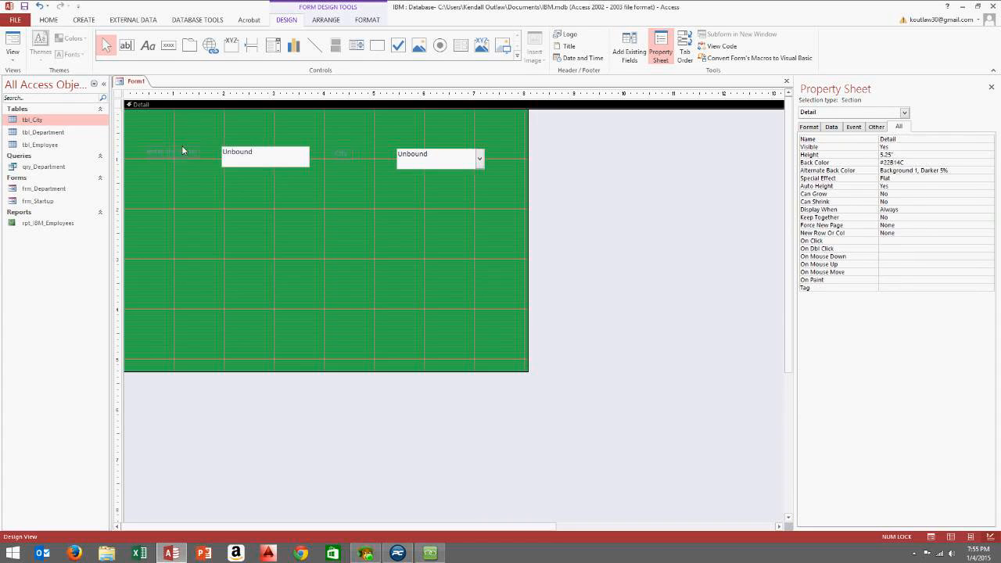
Set the Enter the State: and City label text to black
{"action": "left_click", "coordinate": [182, 150]}
{"action": "right_click", "coordinate": [193, 156]}
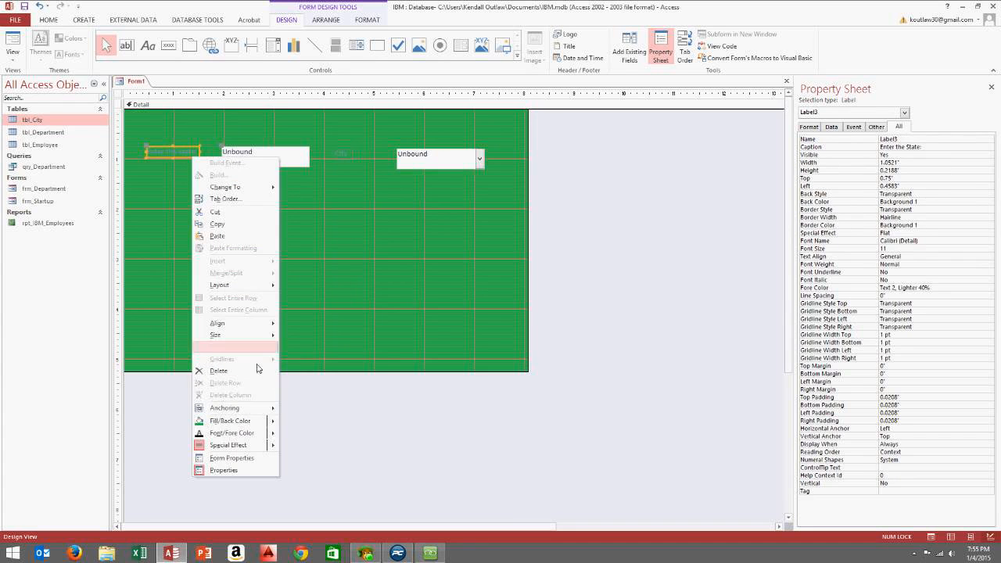
{"action": "left_click", "coordinate": [204, 432]}
{"action": "right_click", "coordinate": [342, 155]}
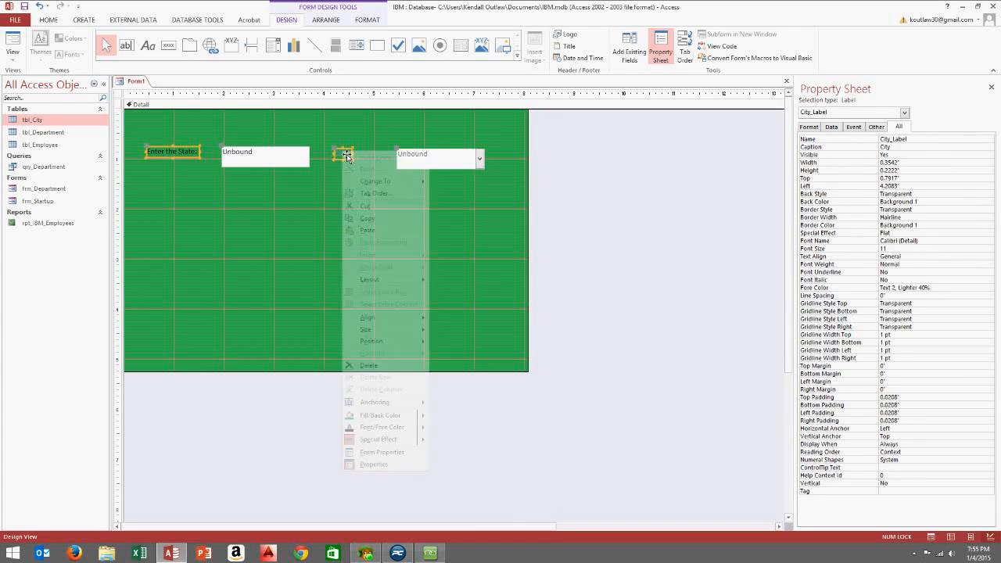
{"action": "left_click", "coordinate": [367, 431]}
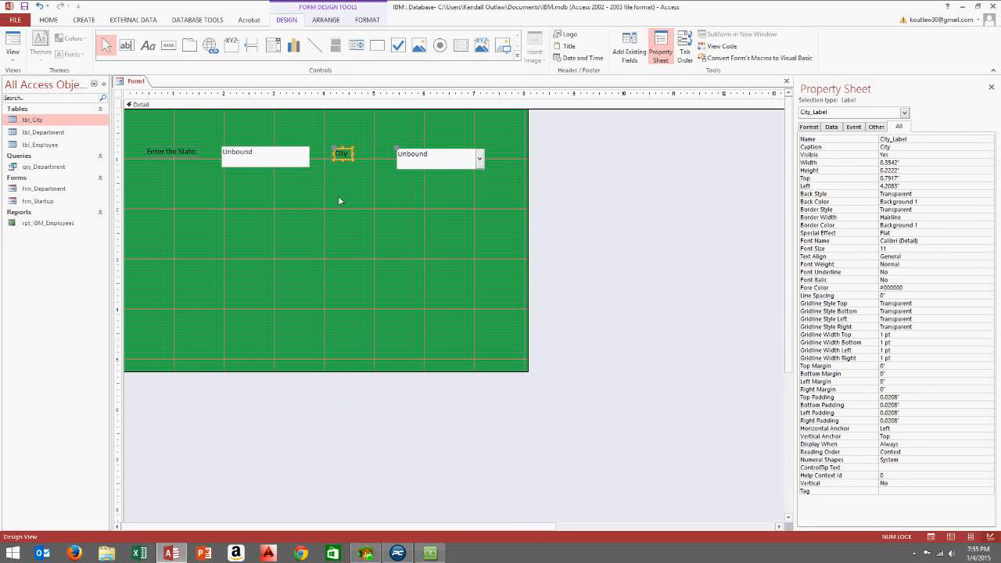
{"action": "left_click", "coordinate": [345, 177]}
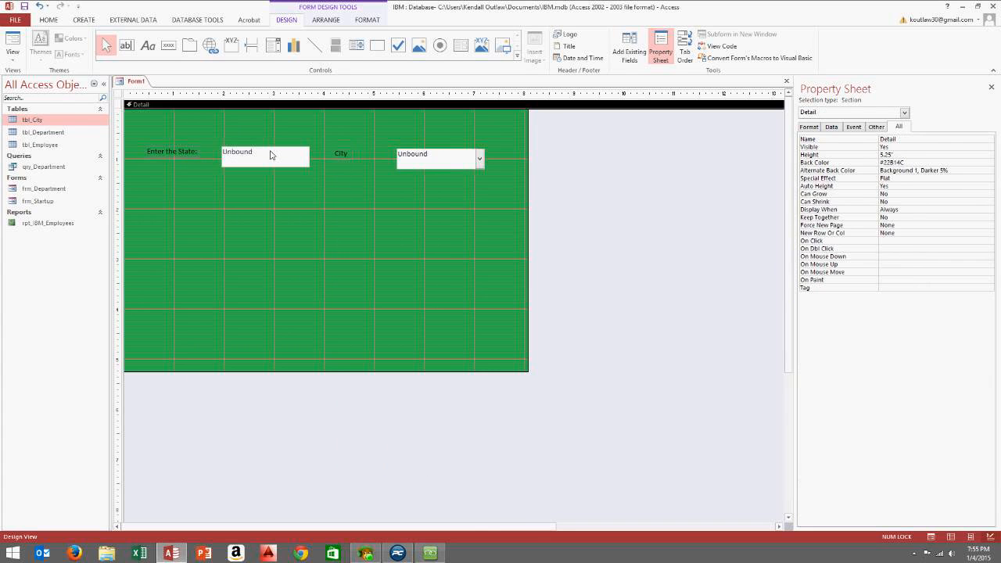
{"action": "left_click", "coordinate": [13, 59]}
{"action": "left_click", "coordinate": [13, 59]}
{"action": "left_click", "coordinate": [13, 58]}
Switch to Form View and drop down the City list to check all seven cities appear
{"action": "left_click", "coordinate": [20, 78]}
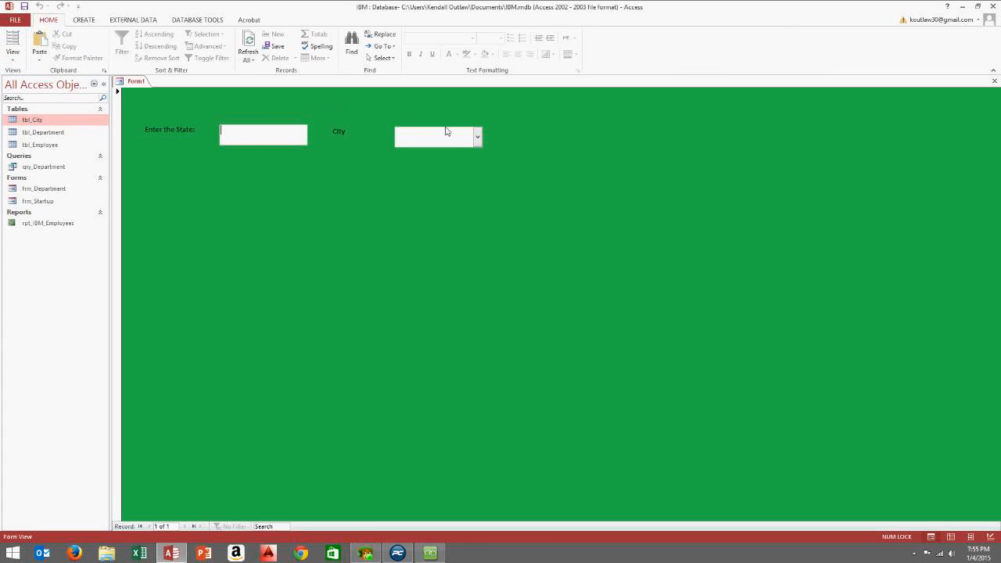
{"action": "left_click", "coordinate": [478, 137]}
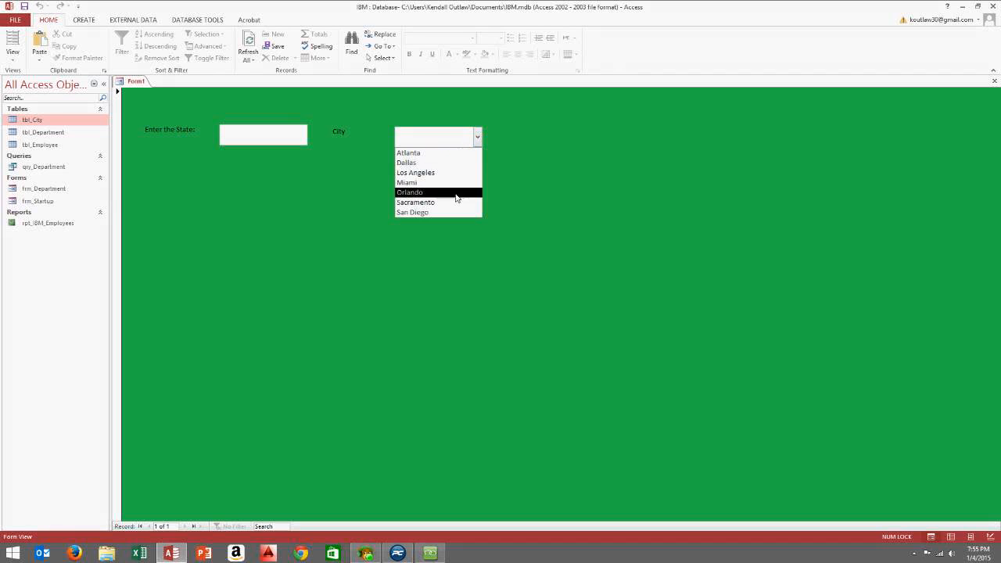
{"action": "left_click", "coordinate": [451, 105]}
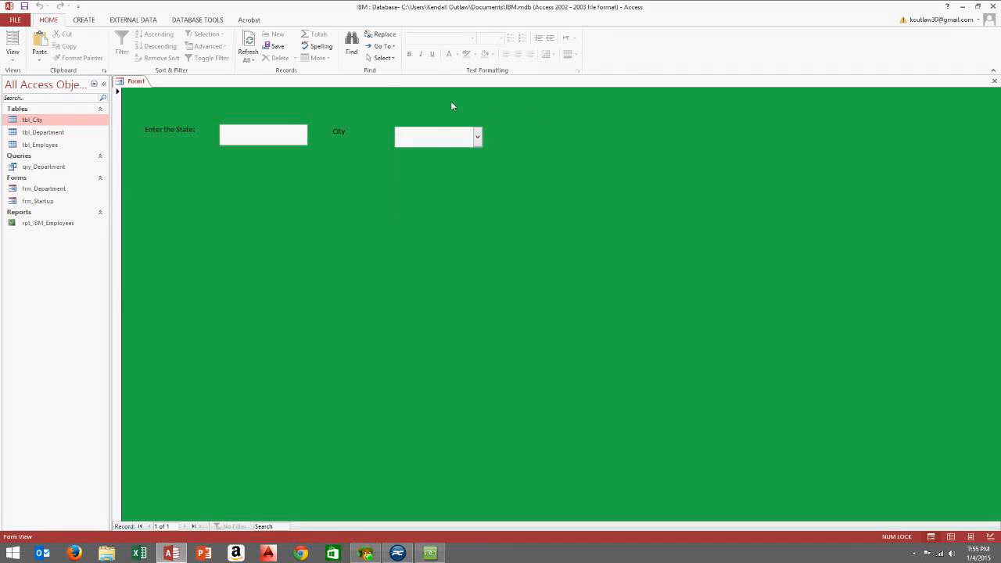
{"action": "left_click", "coordinate": [478, 138]}
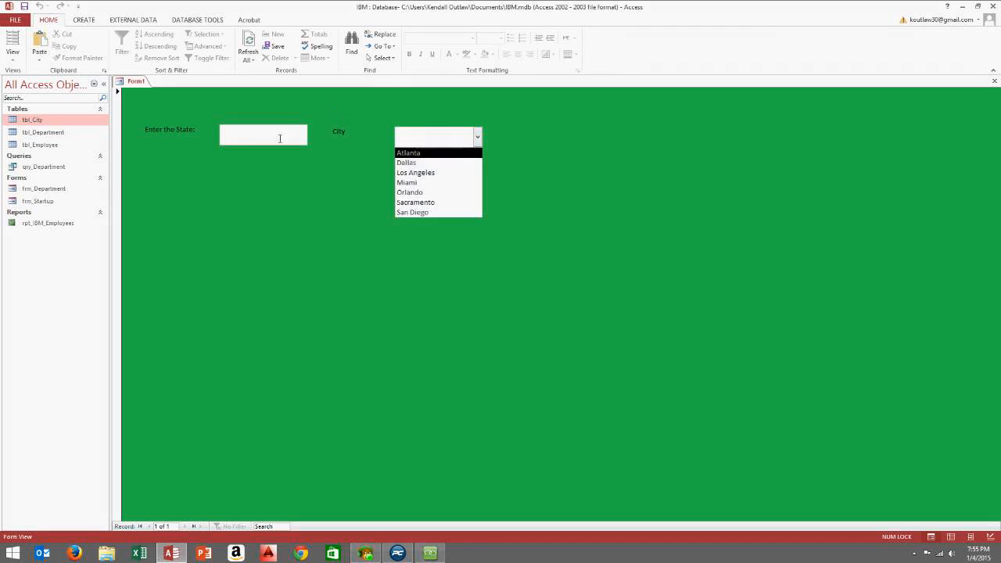
{"action": "left_click", "coordinate": [241, 139]}
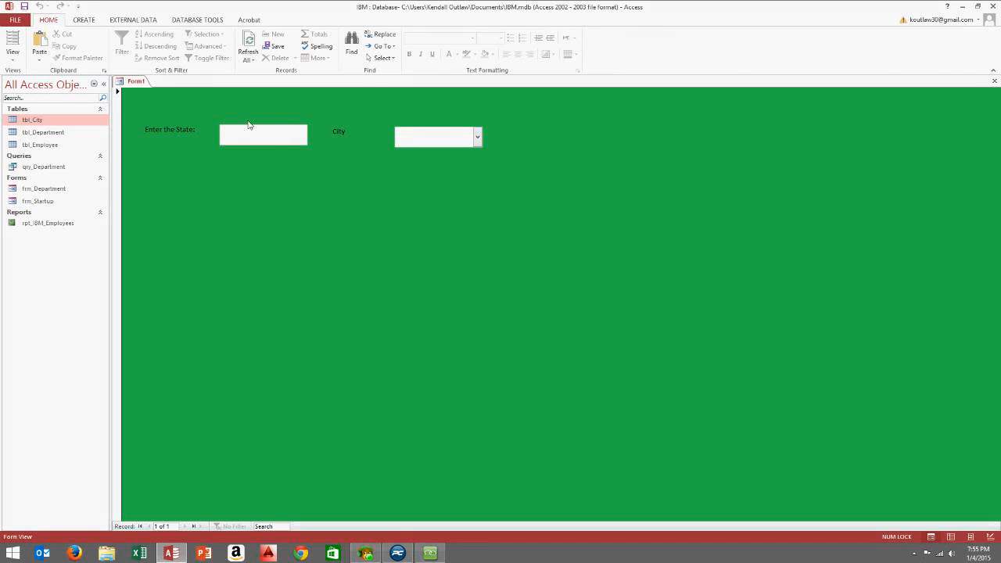
Return to Design View and check the text box's Name property reads State
{"action": "right_click", "coordinate": [537, 133]}
{"action": "left_click", "coordinate": [568, 163]}
{"action": "left_click", "coordinate": [238, 160]}
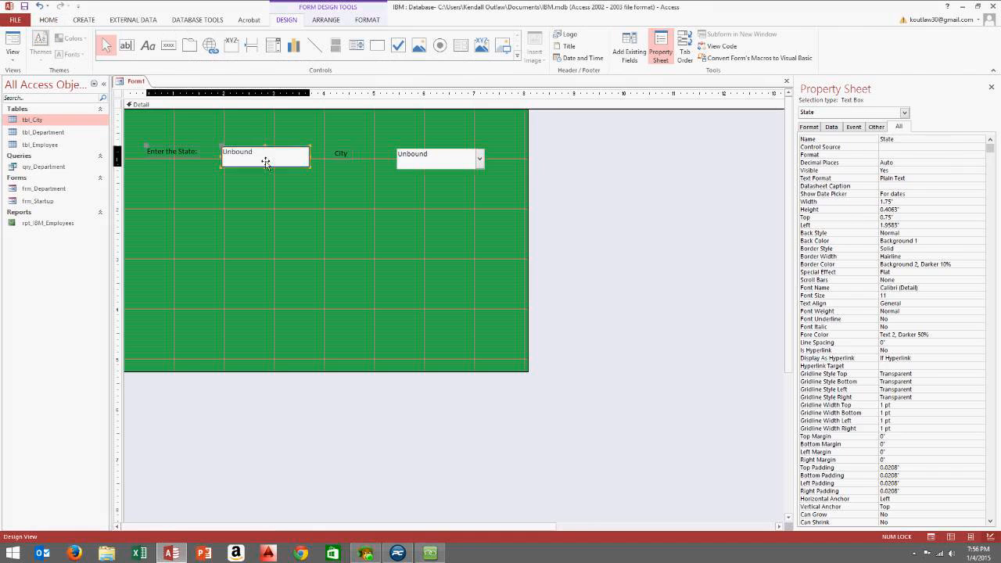
{"action": "double_click", "coordinate": [903, 144]}
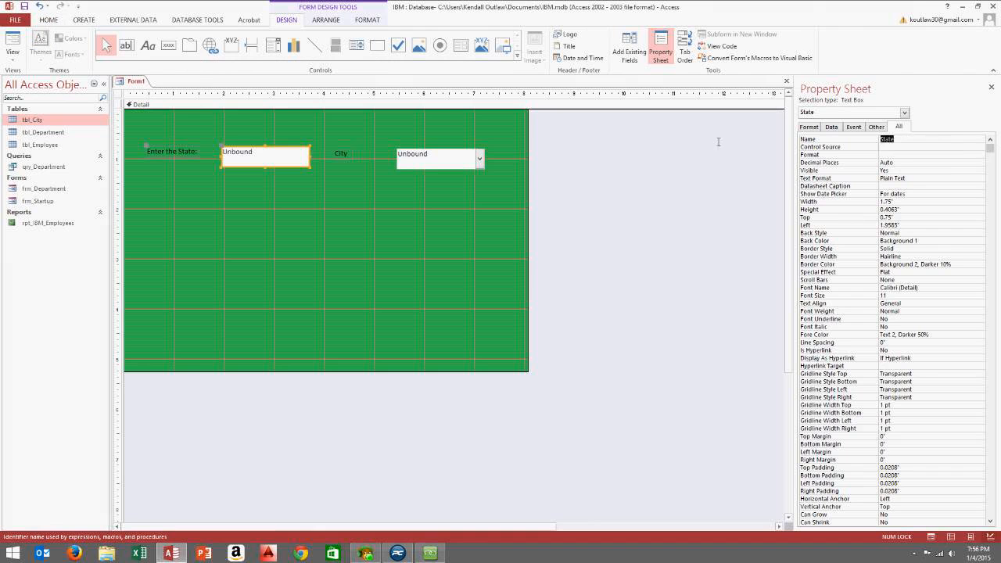
{"action": "left_click", "coordinate": [922, 141]}
Rename the Combo4 combo box to City_Combobox in the Property Sheet
{"action": "left_click", "coordinate": [434, 160]}
{"action": "double_click", "coordinate": [899, 141]}
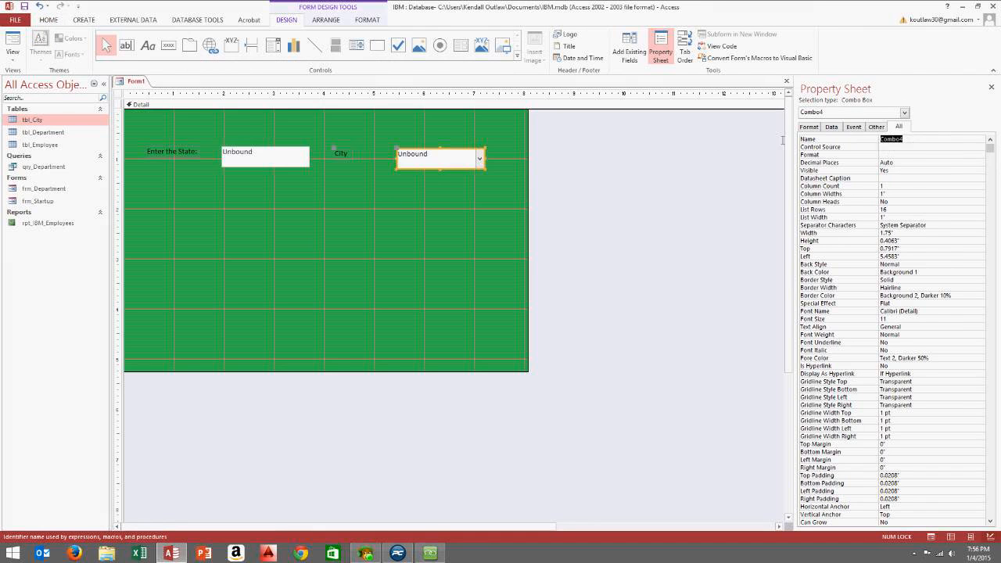
{"action": "type", "text": "C"}
{"action": "left_click", "coordinate": [426, 183]}
{"action": "left_click", "coordinate": [474, 169]}
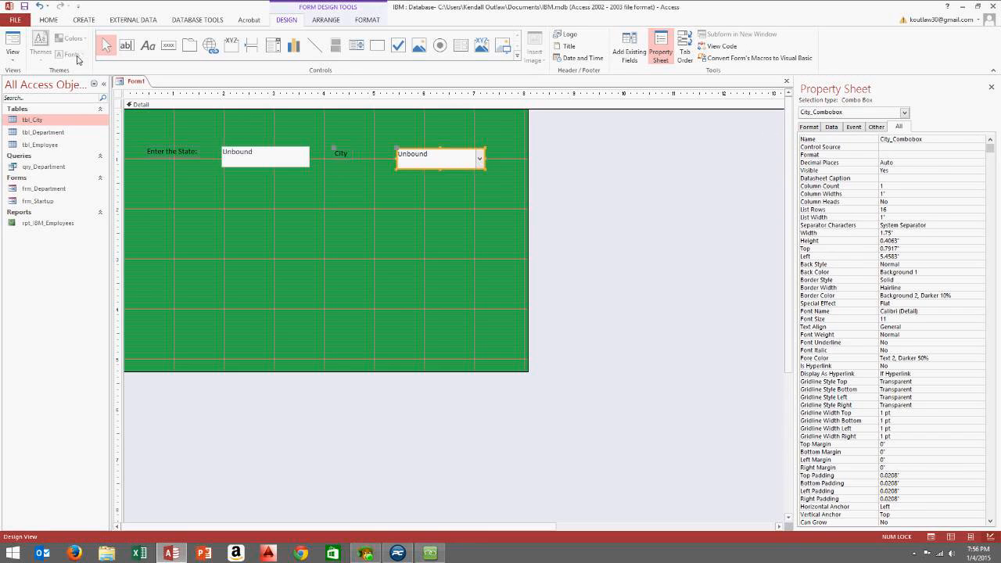
Save the form with Save Object As under the name frm_City
{"action": "left_click", "coordinate": [18, 21]}
{"action": "left_click", "coordinate": [38, 125]}
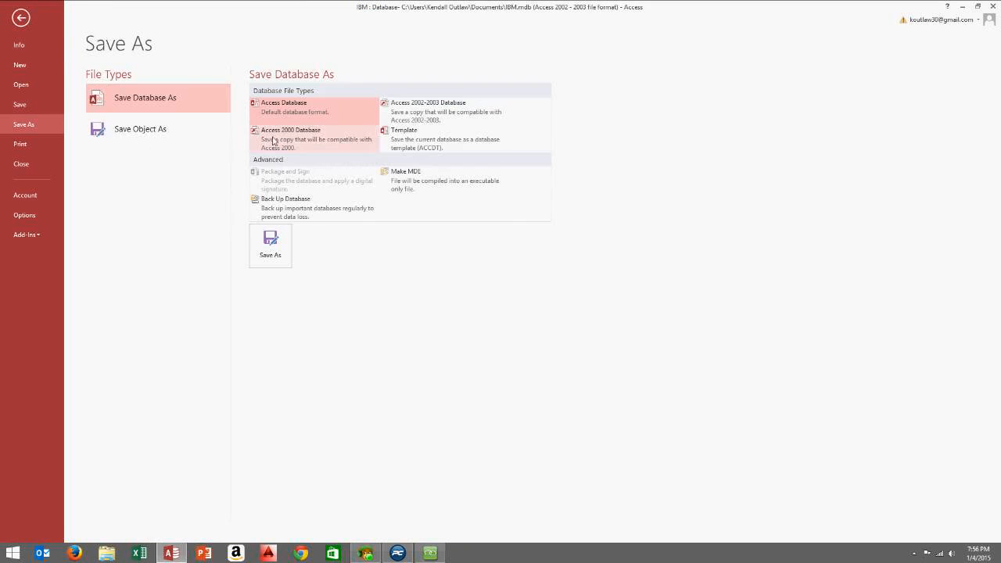
{"action": "left_click", "coordinate": [149, 134]}
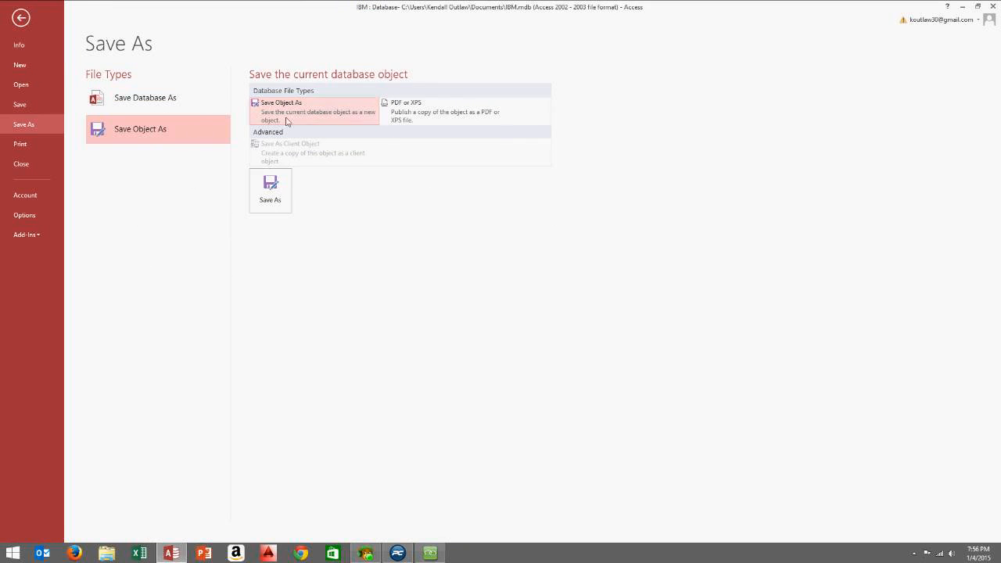
{"action": "left_click", "coordinate": [278, 186]}
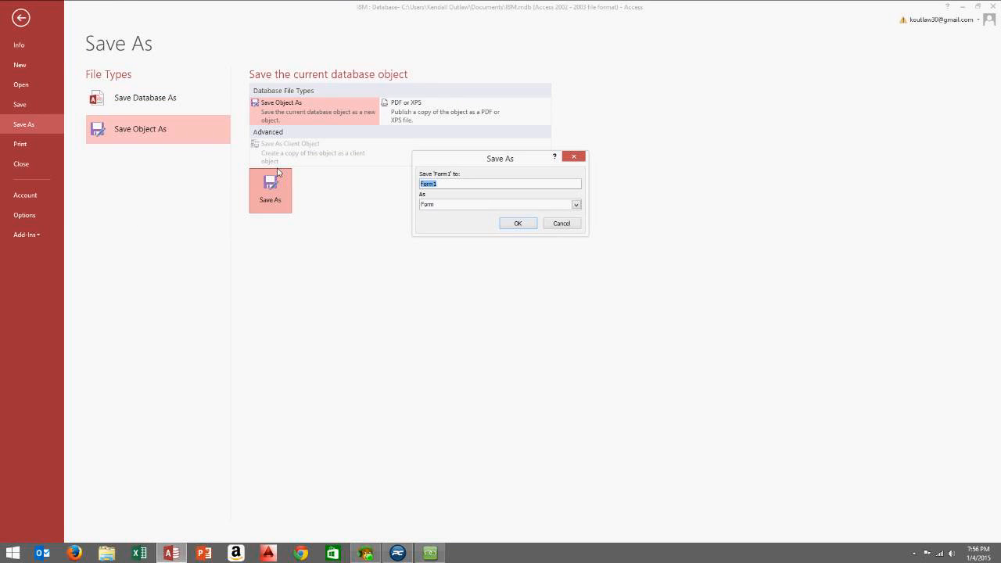
{"action": "type", "text": "frm_City"}
{"action": "left_click", "coordinate": [519, 222]}
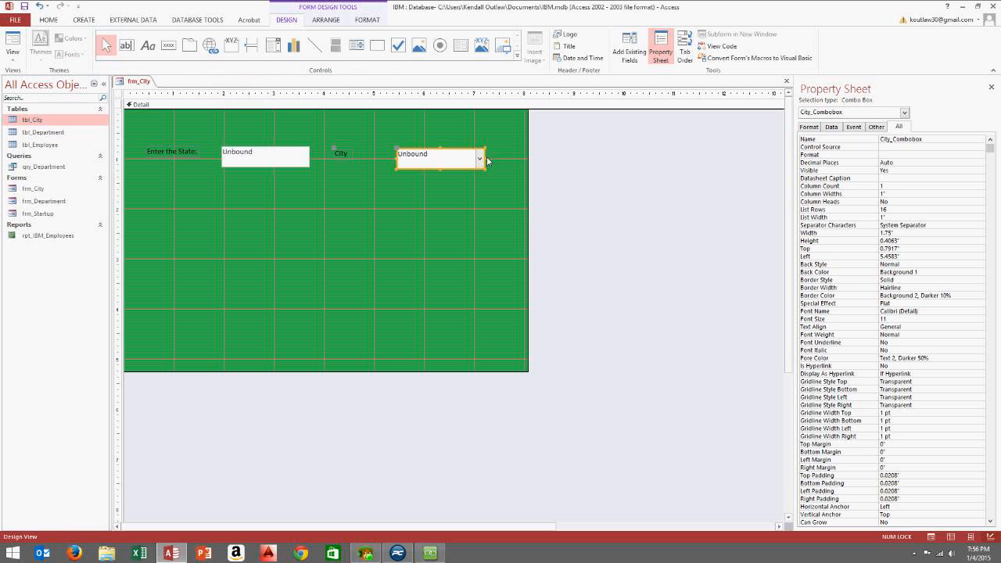
Widen the City combo box on frm_City by dragging its right edge
{"action": "left_click_drag", "start_coordinate": [486, 161], "coordinate": [505, 164]}
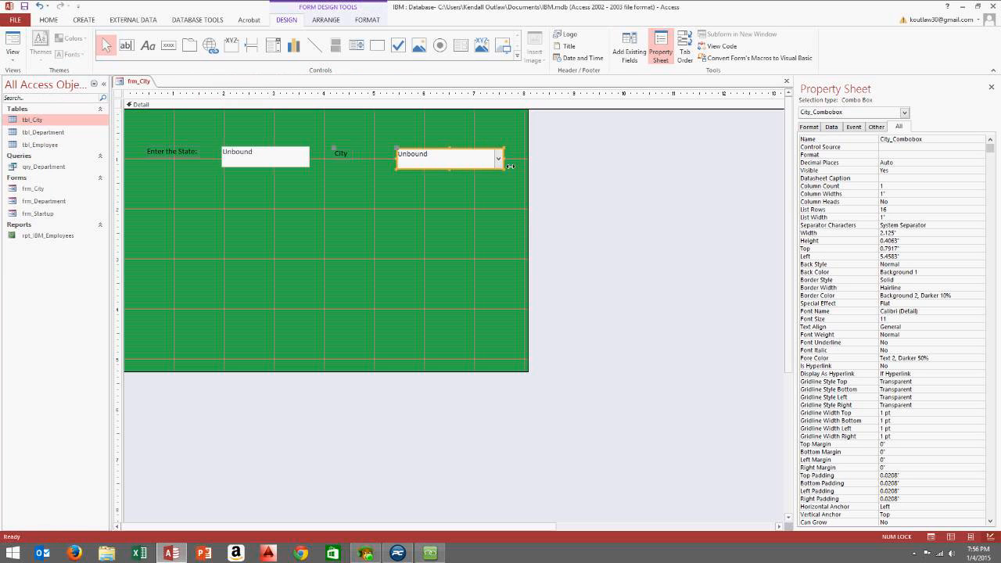
{"action": "left_click", "coordinate": [400, 202]}
{"action": "left_click", "coordinate": [434, 159]}
Open the City combo's Row Source in the Query Builder and run it to list seven cities
{"action": "left_click", "coordinate": [832, 128]}
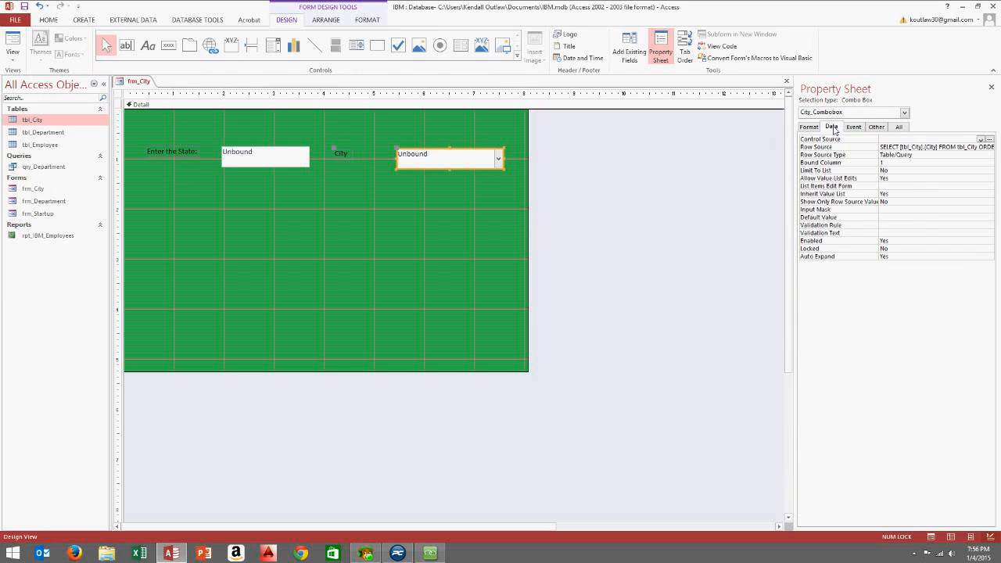
{"action": "left_click", "coordinate": [895, 147]}
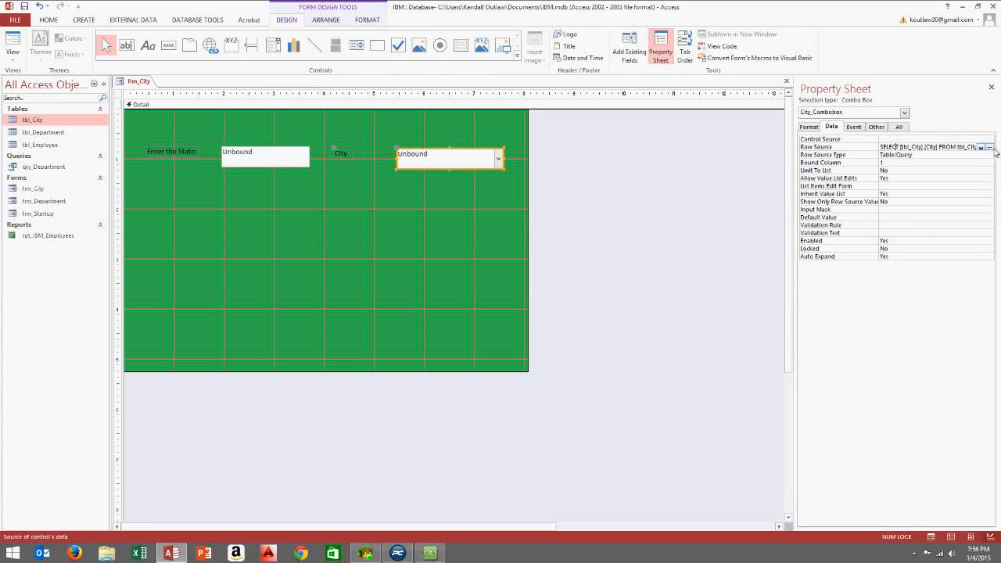
{"action": "left_click", "coordinate": [990, 147]}
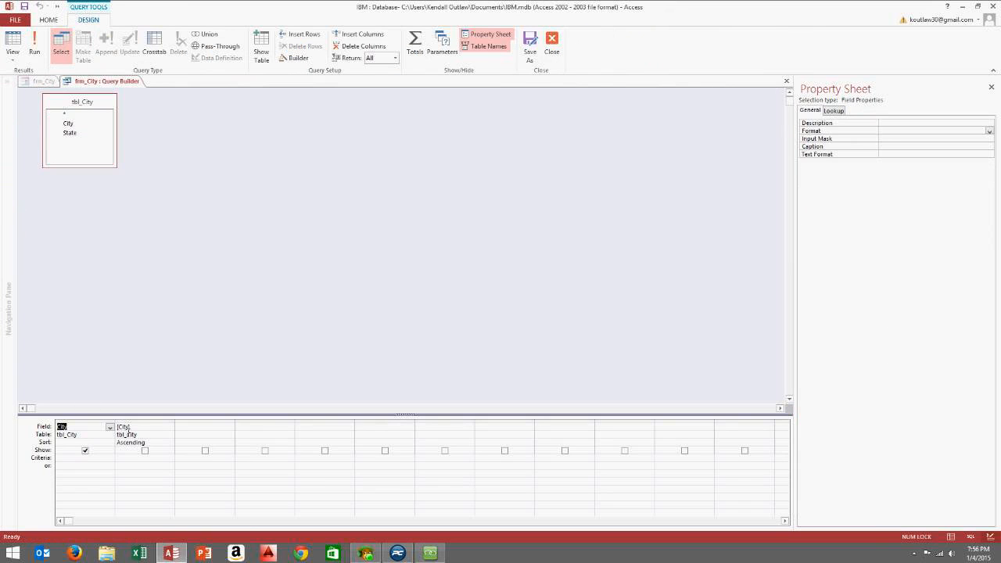
{"action": "left_click", "coordinate": [34, 43]}
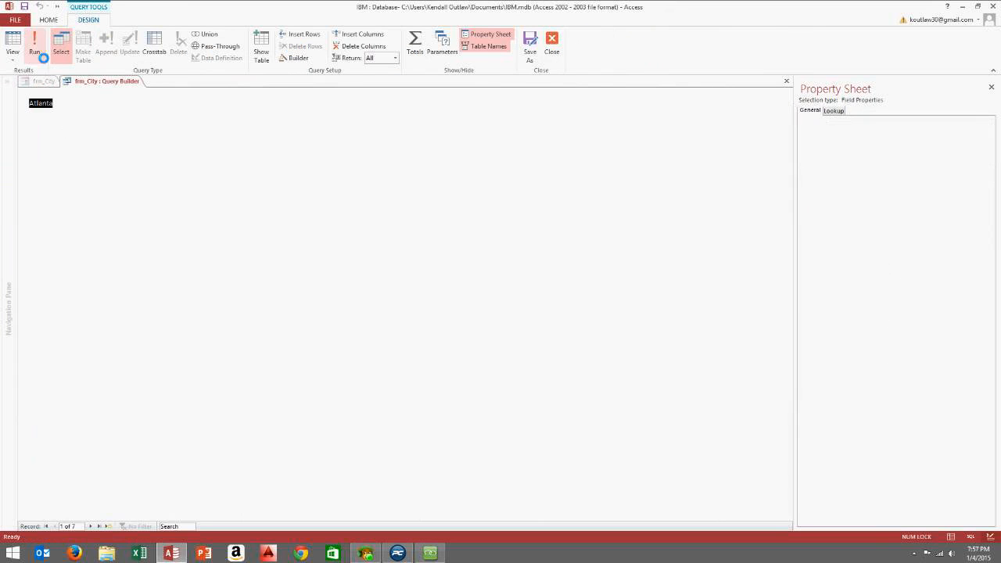
In Design view, add the State field to the grid and delete the extra sorted City column
{"action": "left_click", "coordinate": [12, 57]}
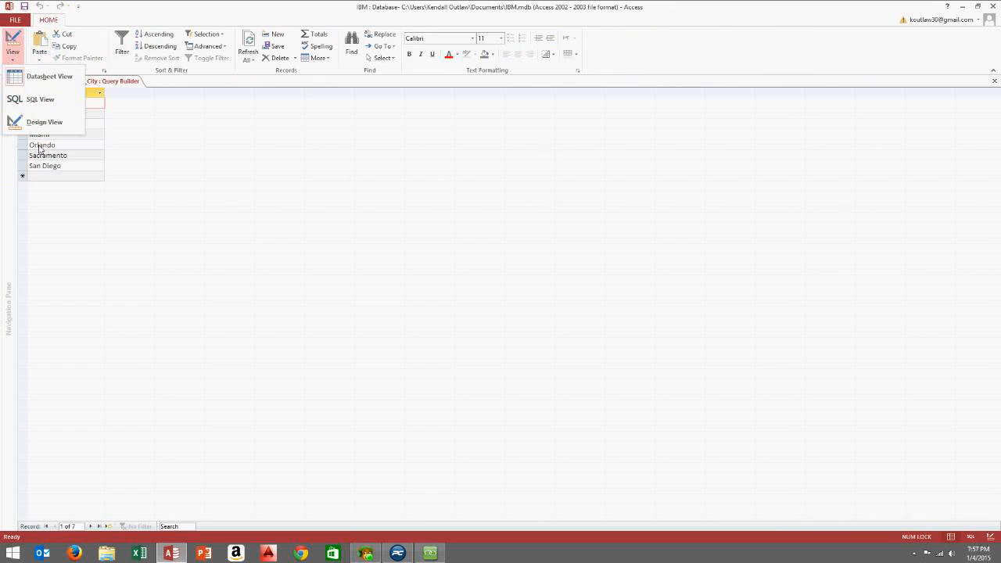
{"action": "left_click", "coordinate": [44, 122]}
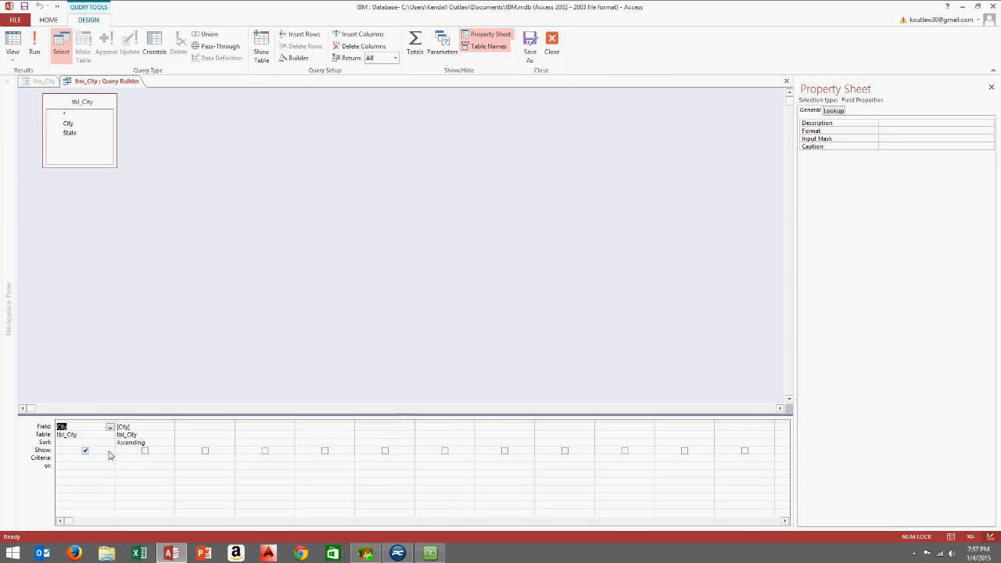
{"action": "double_click", "coordinate": [71, 135]}
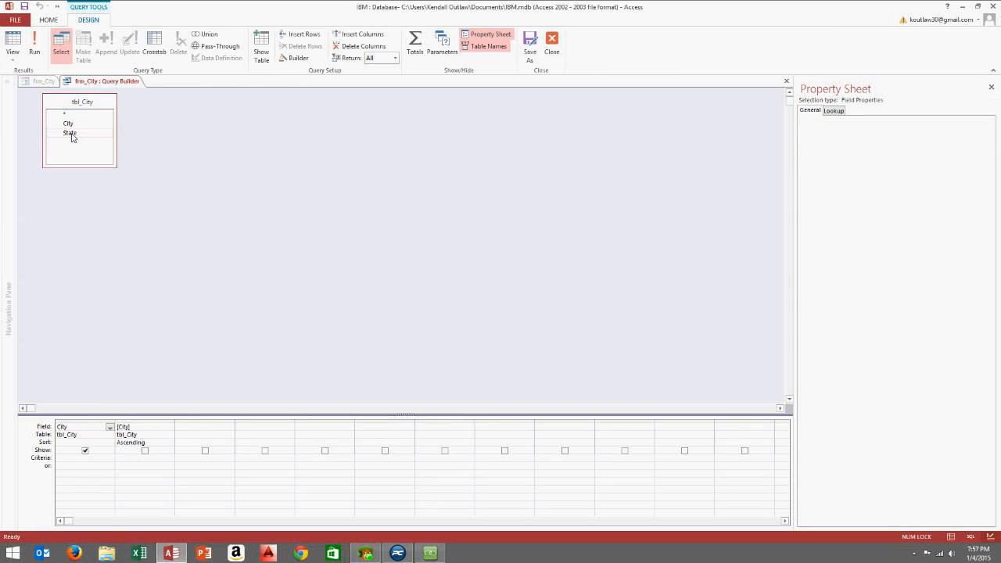
{"action": "left_click", "coordinate": [154, 423]}
{"action": "key", "text": "Delete"}
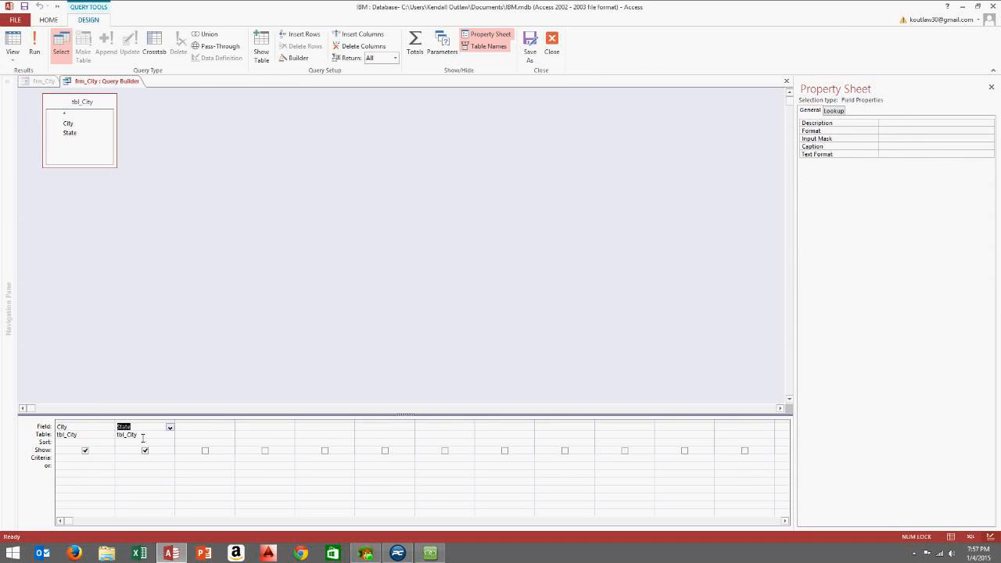
Set the State column's criteria to [Forms]![frm_City]![State_txtbox] and widen the column
{"action": "left_click", "coordinate": [96, 466]}
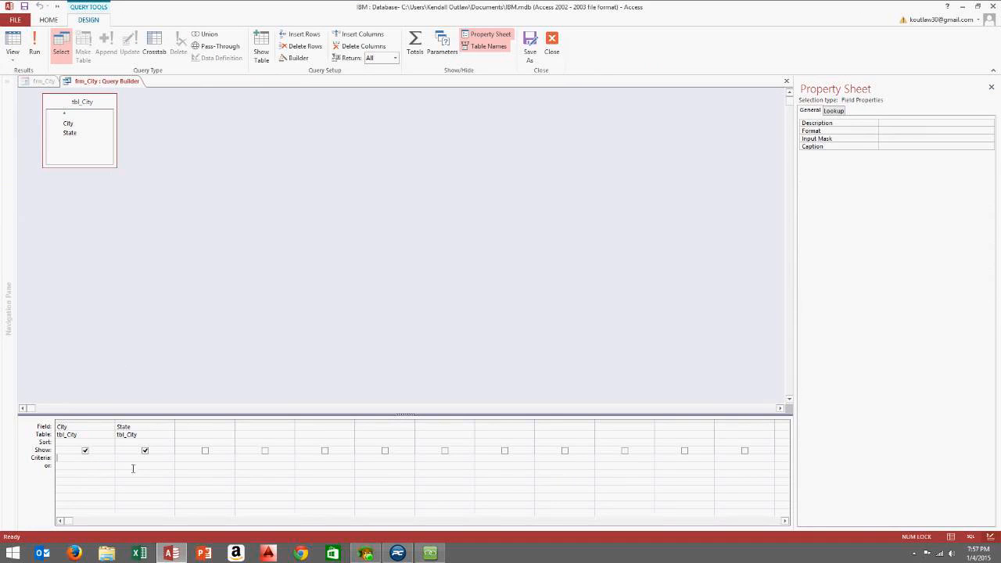
{"action": "left_click", "coordinate": [130, 465]}
{"action": "type", "text": "[Forms]!"}
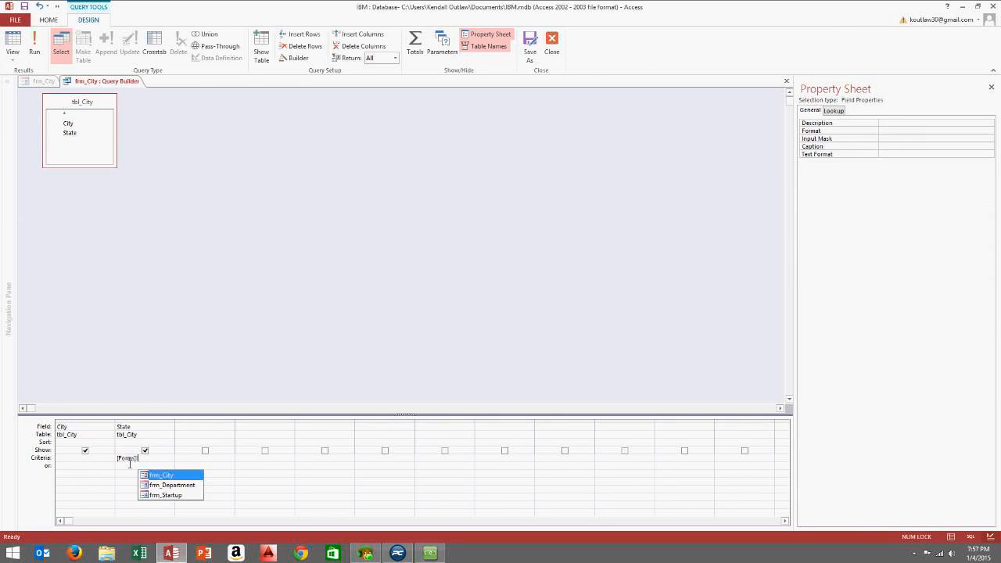
{"action": "double_click", "coordinate": [180, 475]}
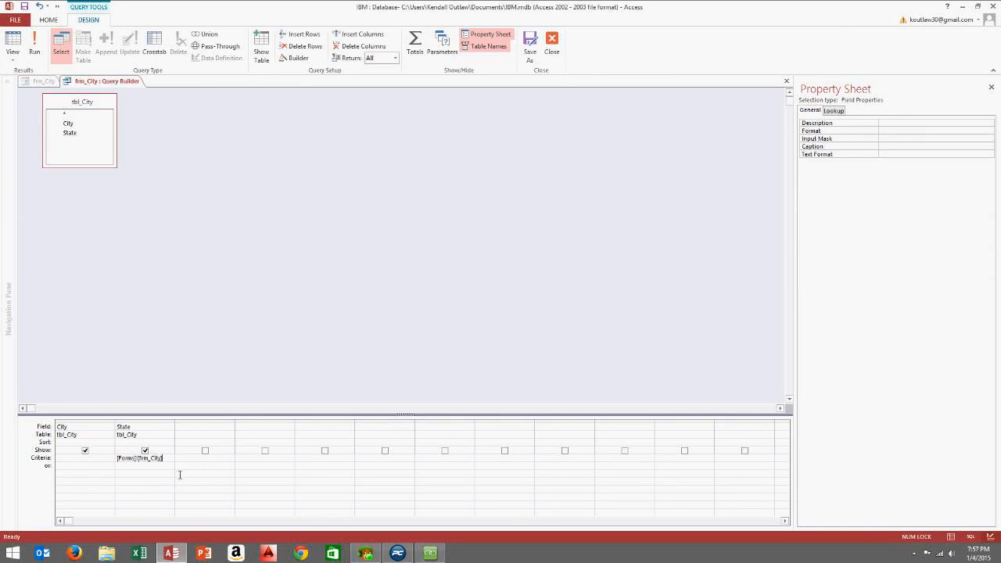
{"action": "type", "text": "!"}
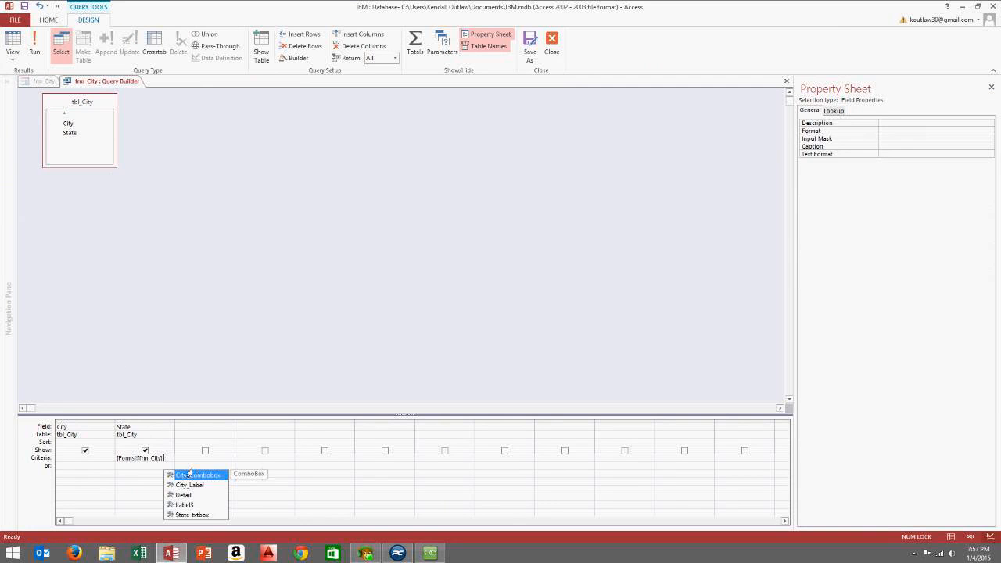
{"action": "double_click", "coordinate": [208, 514]}
{"action": "left_click_drag", "start_coordinate": [180, 426], "coordinate": [222, 426]}
{"action": "left_click", "coordinate": [110, 464]}
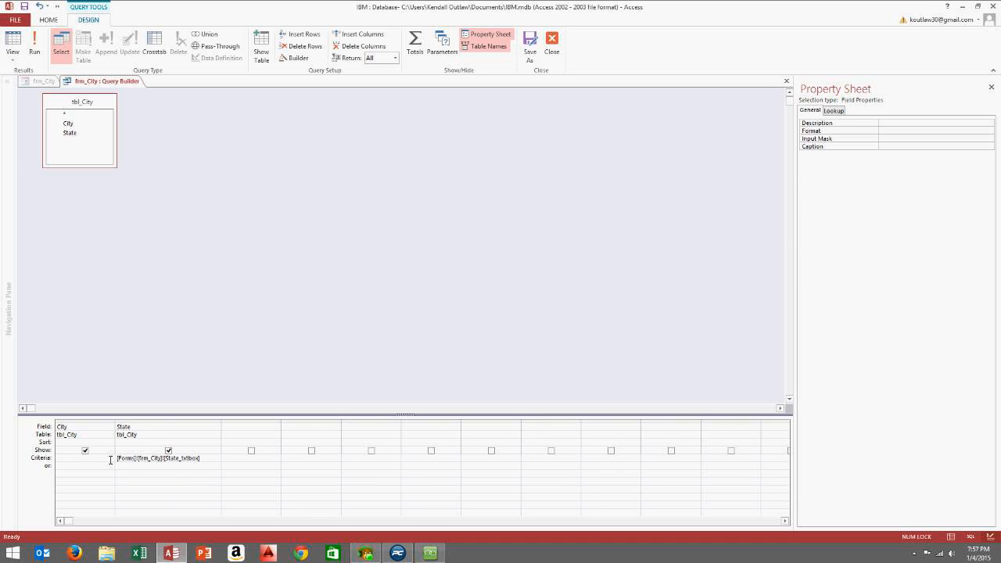
Hide the State column from the output, run the query, and close the Query Builder
{"action": "left_click", "coordinate": [168, 450]}
{"action": "left_click", "coordinate": [168, 451]}
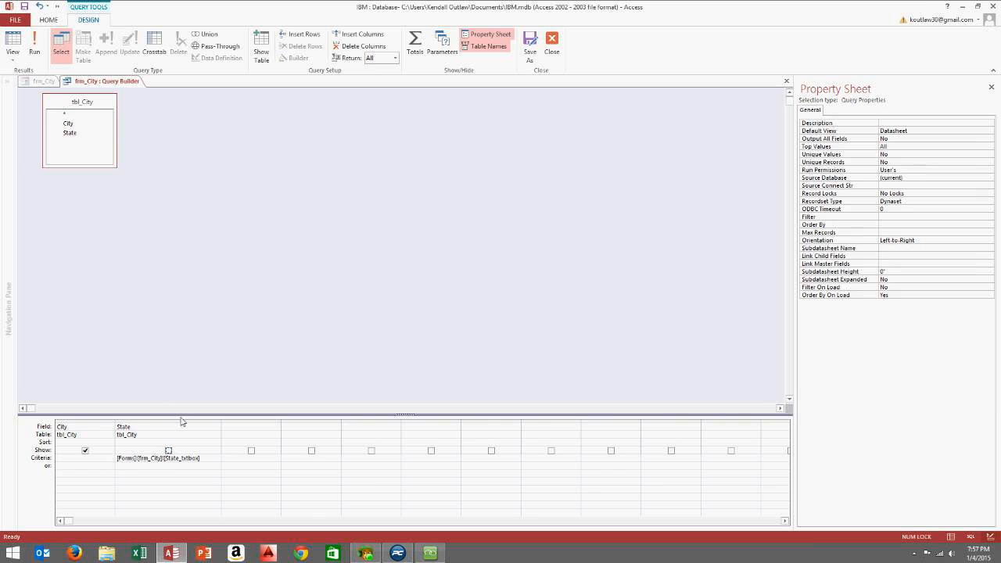
{"action": "left_click", "coordinate": [34, 52]}
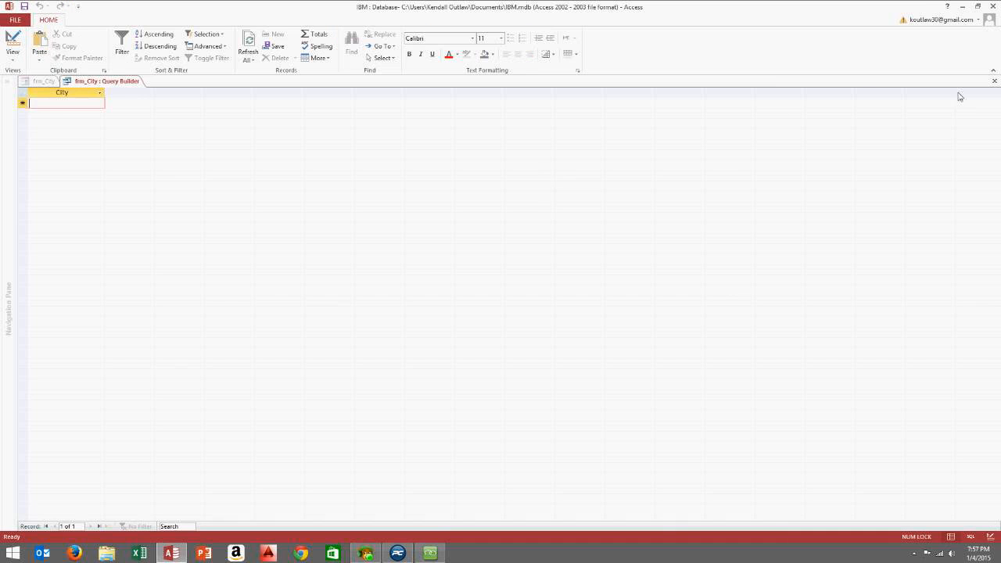
{"action": "left_click", "coordinate": [994, 81]}
Save the updated City row source query and compare the State text box and City combo box
{"action": "left_click", "coordinate": [474, 315]}
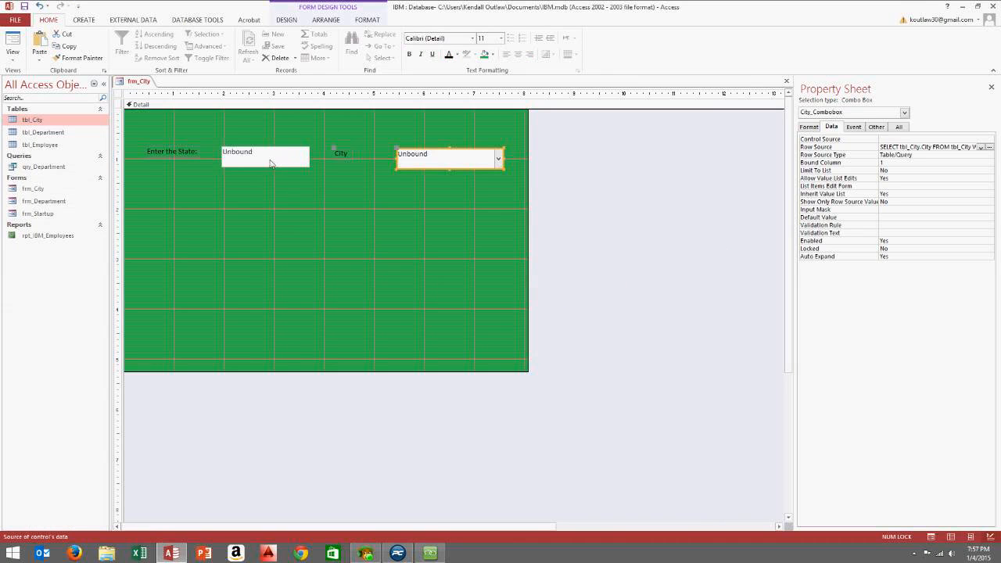
{"action": "left_click", "coordinate": [408, 193]}
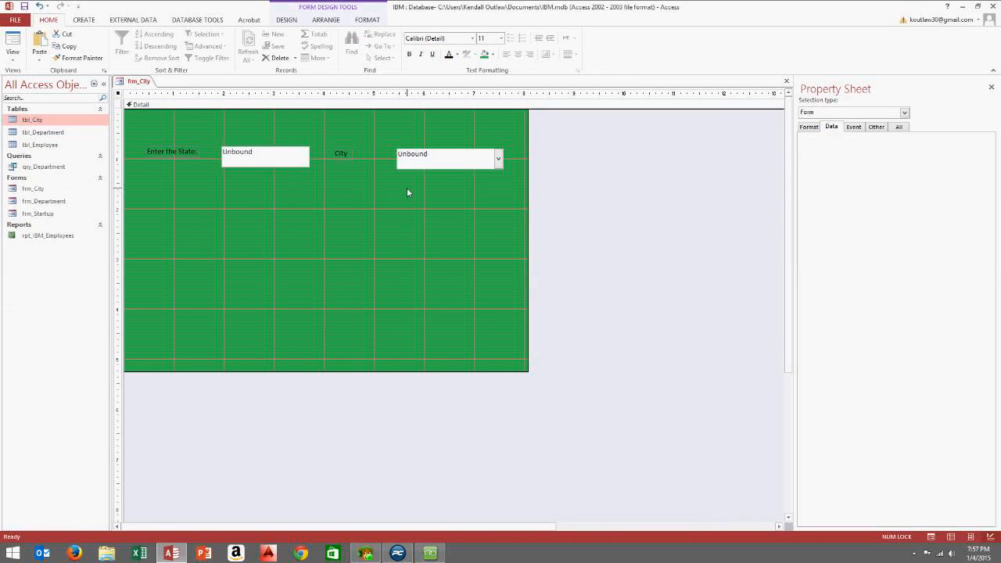
{"action": "left_click", "coordinate": [273, 161]}
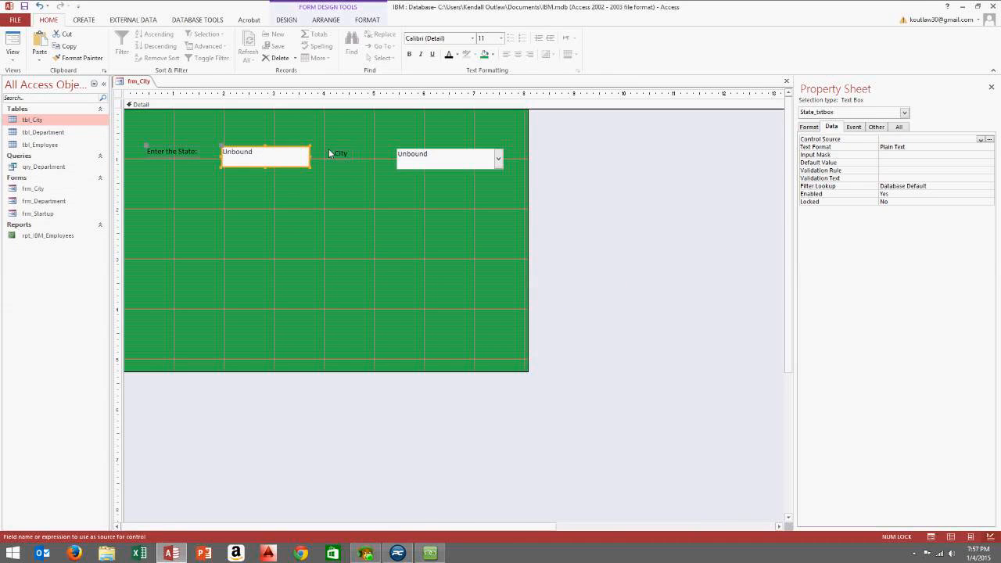
{"action": "left_click", "coordinate": [282, 184]}
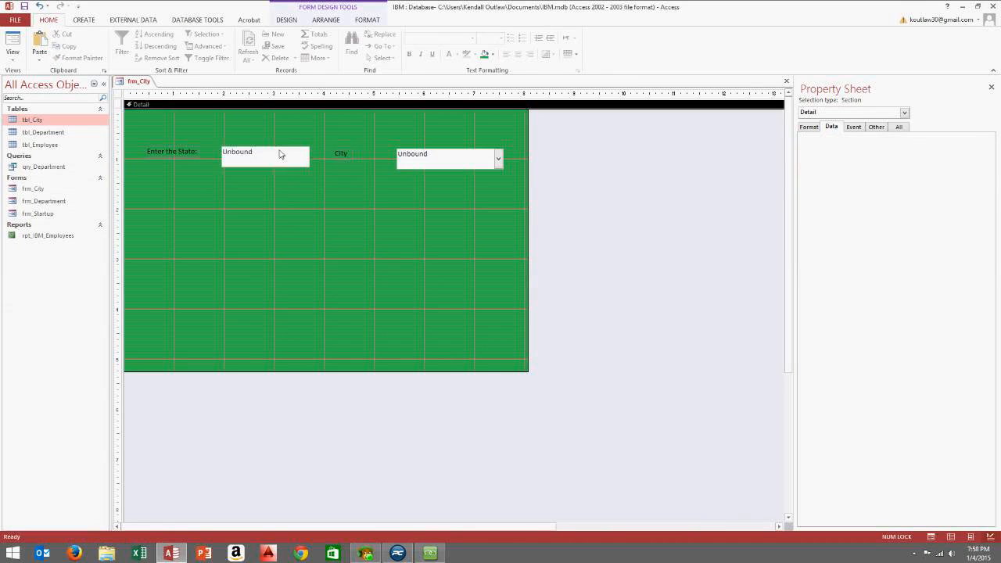
{"action": "left_click", "coordinate": [284, 154]}
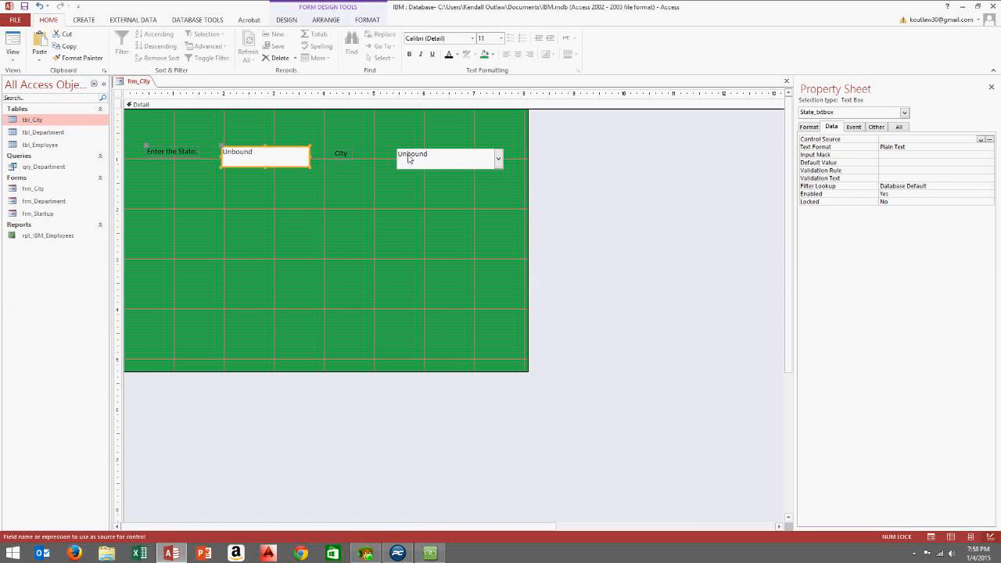
{"action": "left_click", "coordinate": [432, 160]}
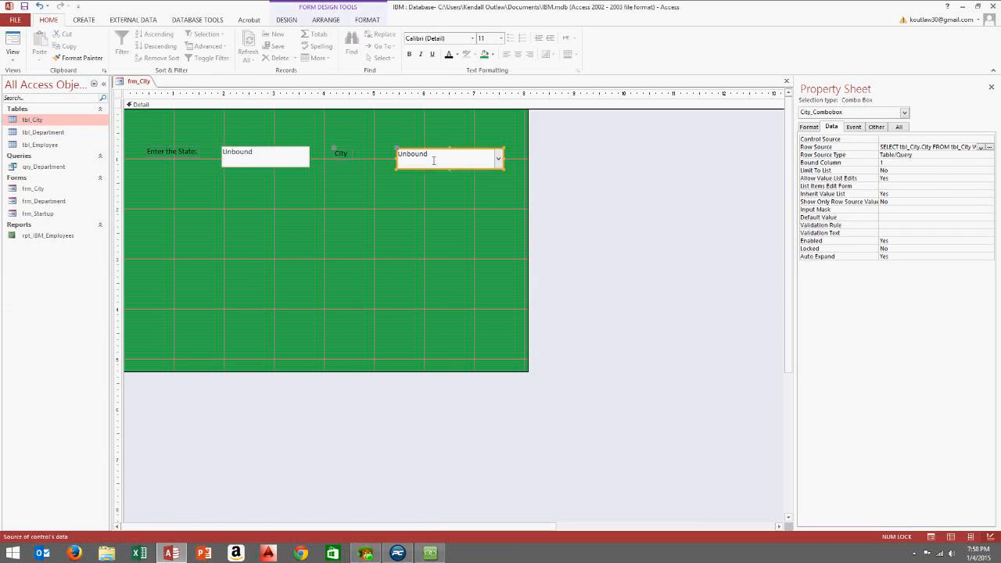
{"action": "left_click", "coordinate": [283, 161]}
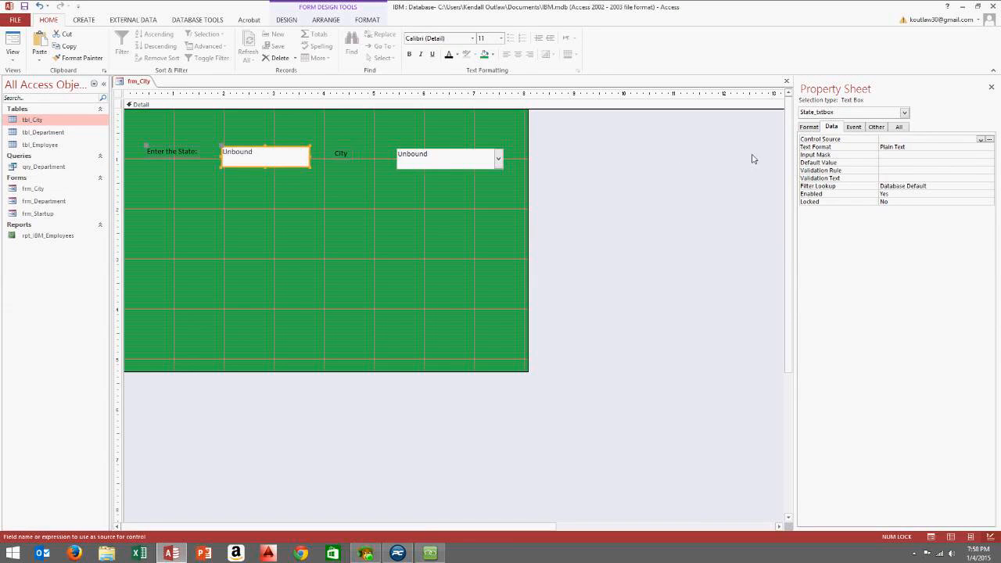
{"action": "left_click", "coordinate": [430, 162]}
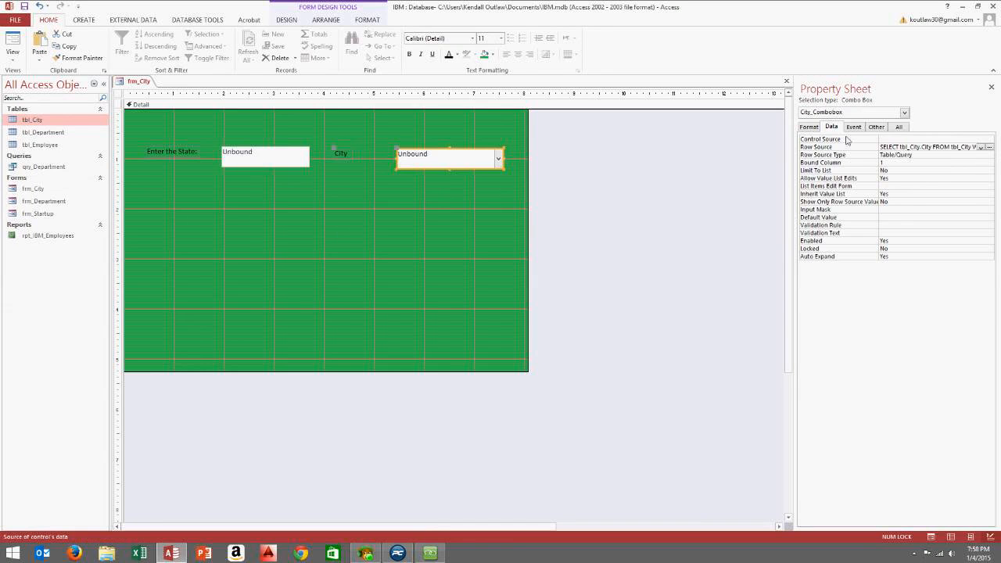
{"action": "left_click", "coordinate": [422, 197]}
{"action": "left_click", "coordinate": [293, 160]}
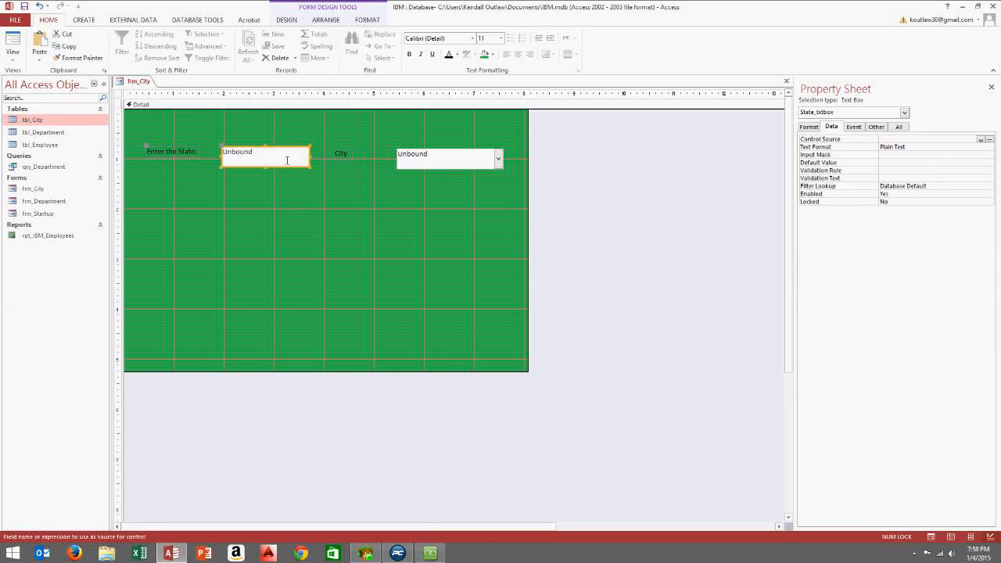
{"action": "left_click", "coordinate": [438, 159]}
On the Event tab, start the builder for State_txtbox's After Update event
{"action": "left_click", "coordinate": [851, 128]}
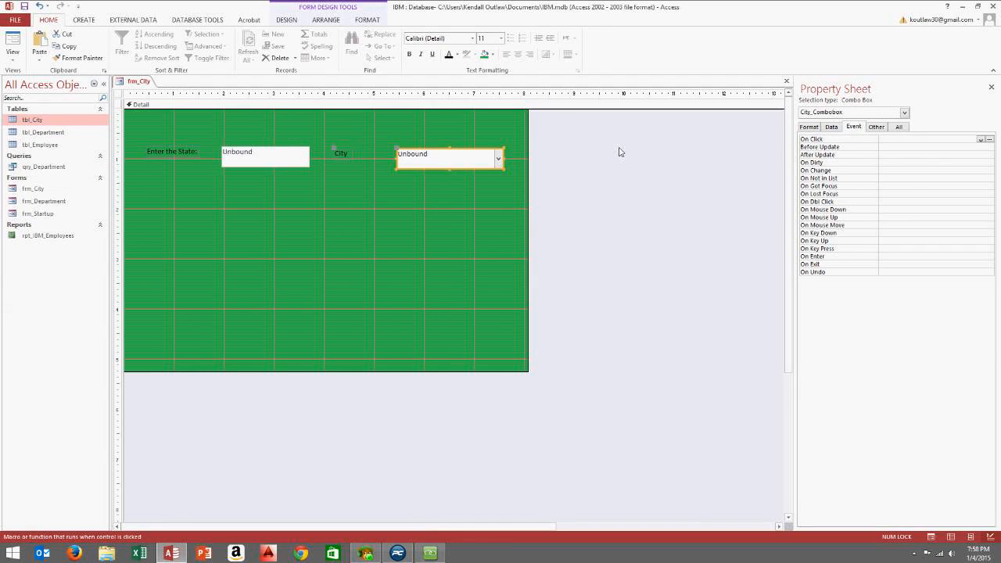
{"action": "left_click", "coordinate": [269, 157]}
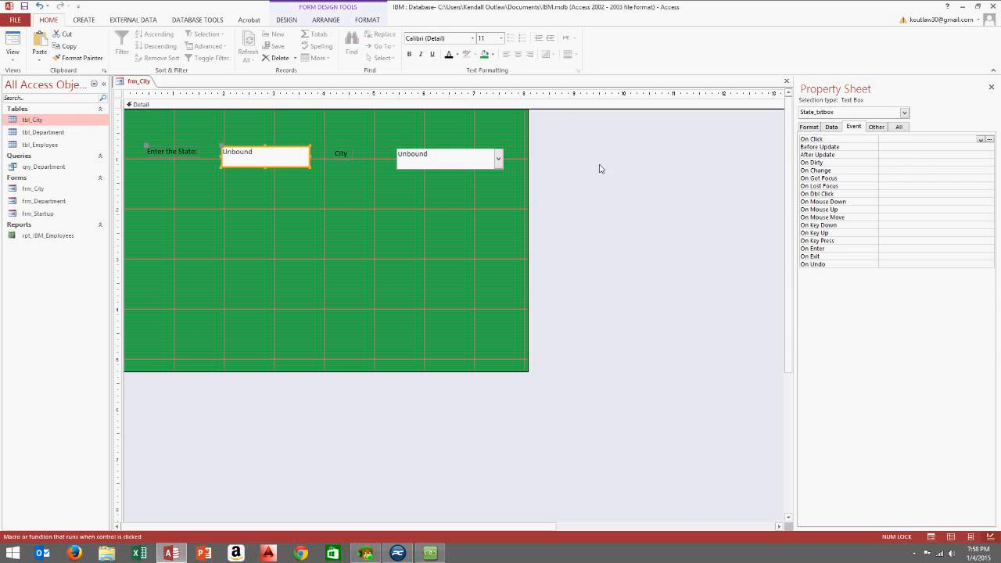
{"action": "left_click", "coordinate": [911, 155]}
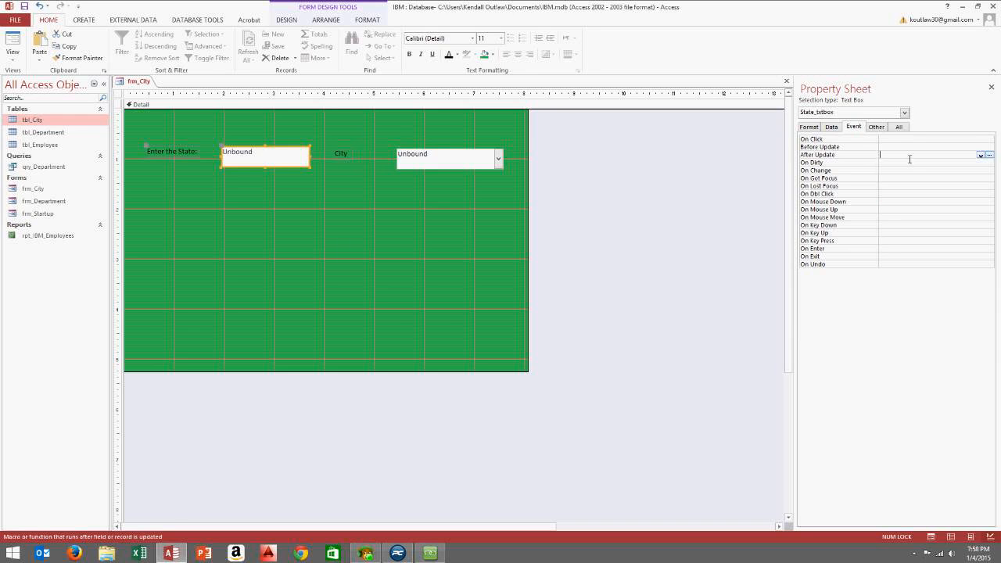
{"action": "left_click", "coordinate": [989, 156]}
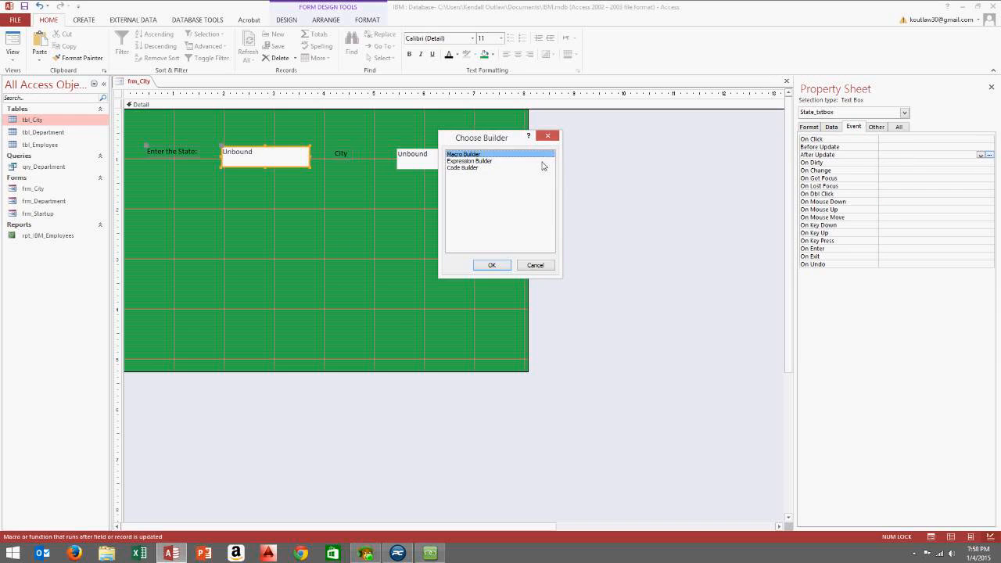
Use Code Builder to add DoCmd.Requery to State_txtbox_AfterUpdate, then close the VBA editor
{"action": "left_click", "coordinate": [470, 168]}
{"action": "left_click", "coordinate": [492, 265]}
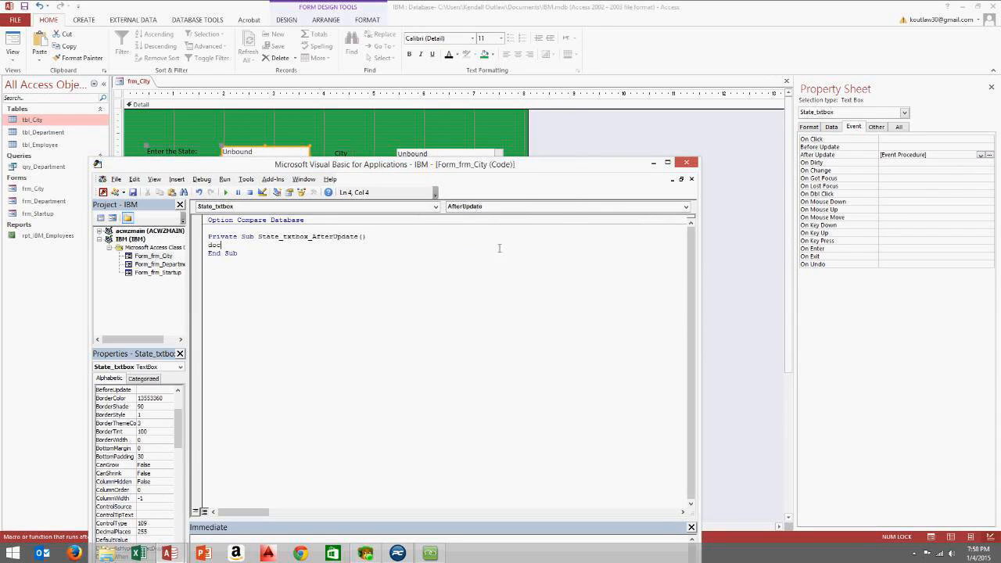
{"action": "type", "text": "docmd.R"}
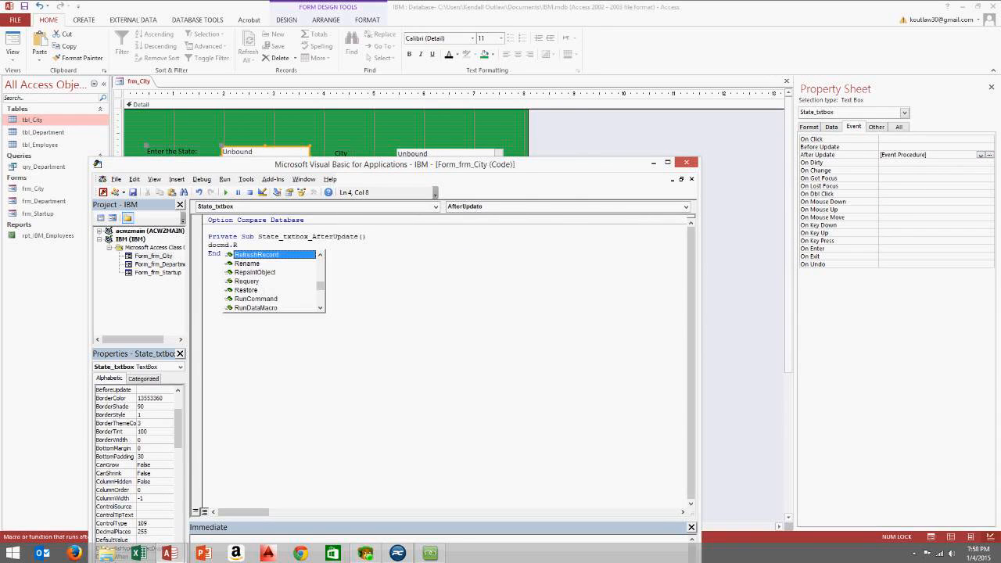
{"action": "double_click", "coordinate": [255, 283]}
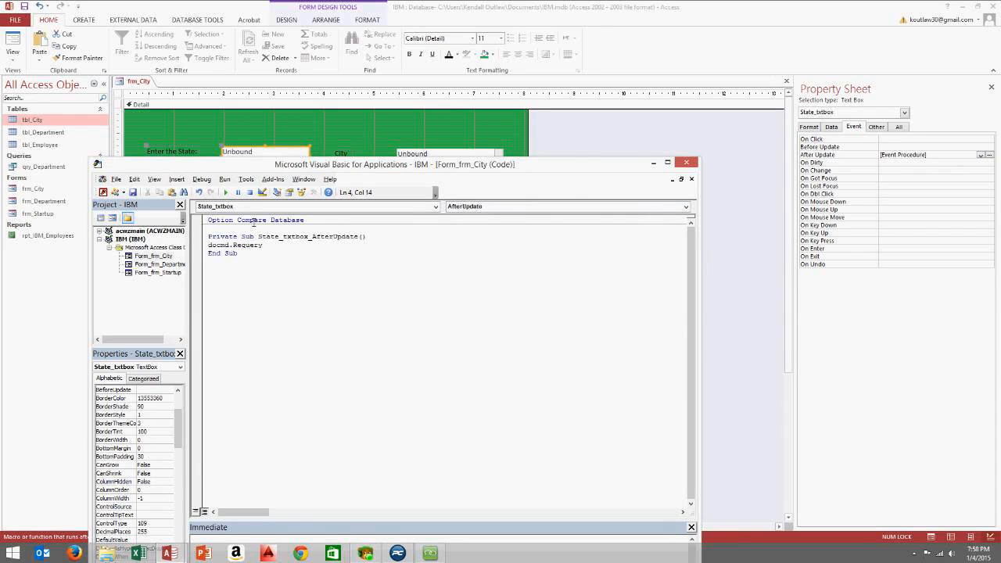
{"action": "left_click_drag", "start_coordinate": [273, 166], "coordinate": [323, 180]}
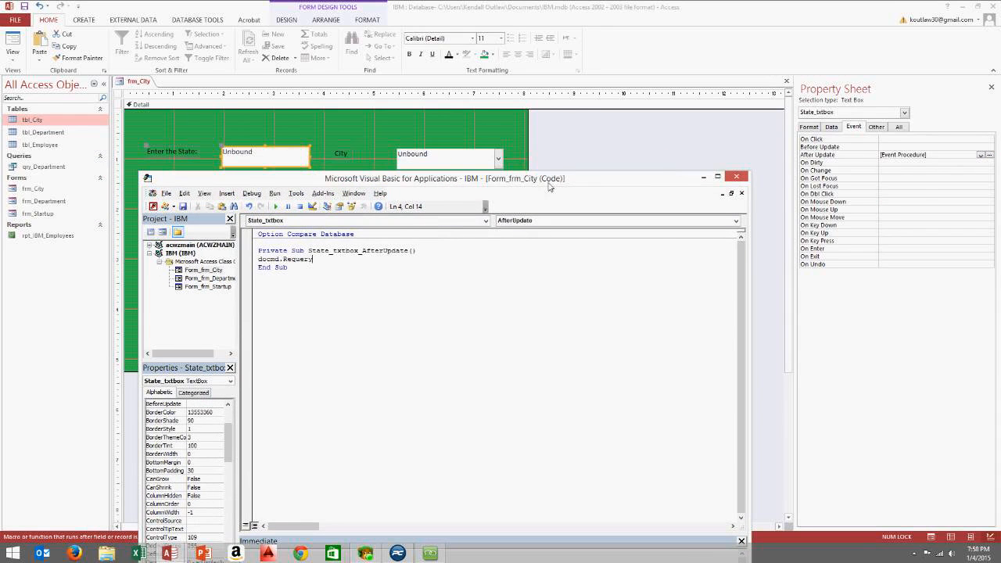
{"action": "left_click", "coordinate": [737, 177]}
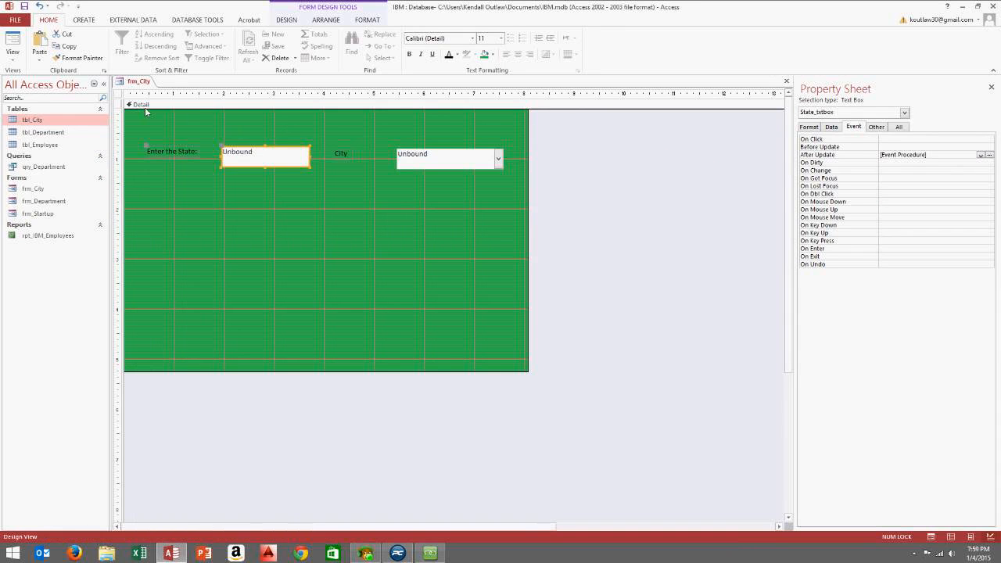
{"action": "left_click", "coordinate": [12, 59]}
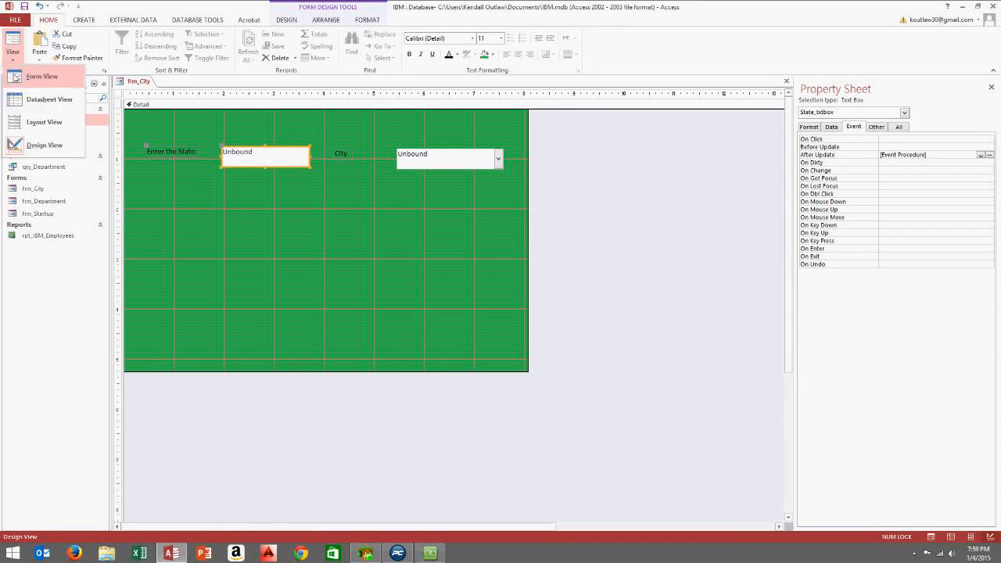
{"action": "left_click", "coordinate": [23, 76]}
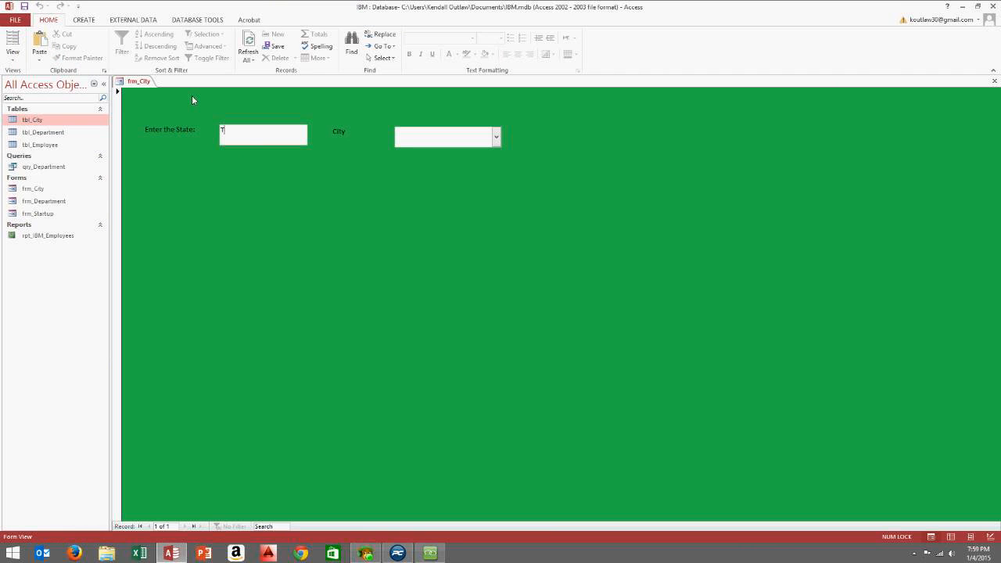
{"action": "type", "text": "Tes"}
{"action": "type", "text": "as"}
{"action": "key", "text": "BackSpace"}
{"action": "key", "text": "BackSpace"}
{"action": "key", "text": "BackSpace"}
{"action": "type", "text": "xas"}
{"action": "left_click", "coordinate": [496, 137]}
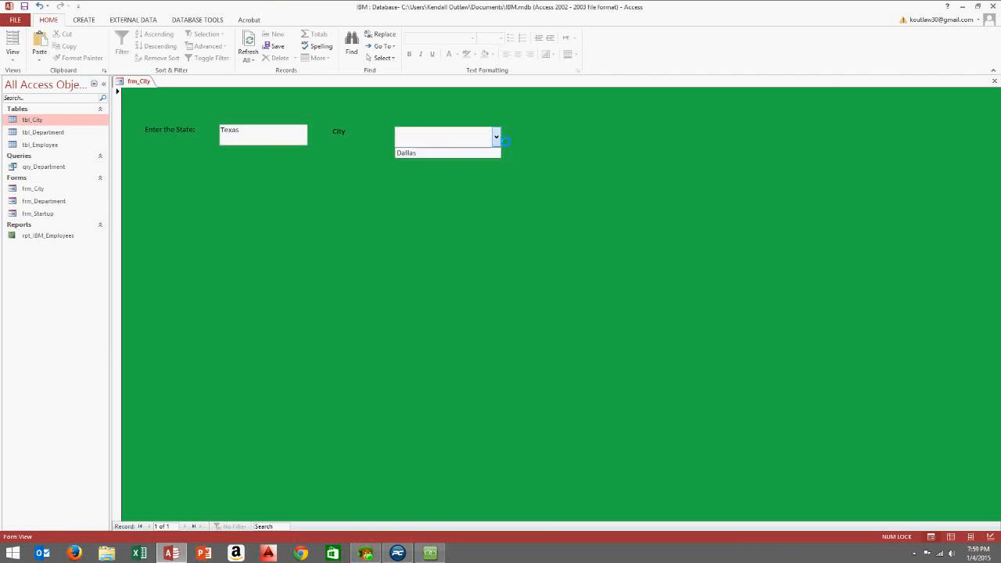
{"action": "left_click", "coordinate": [444, 153]}
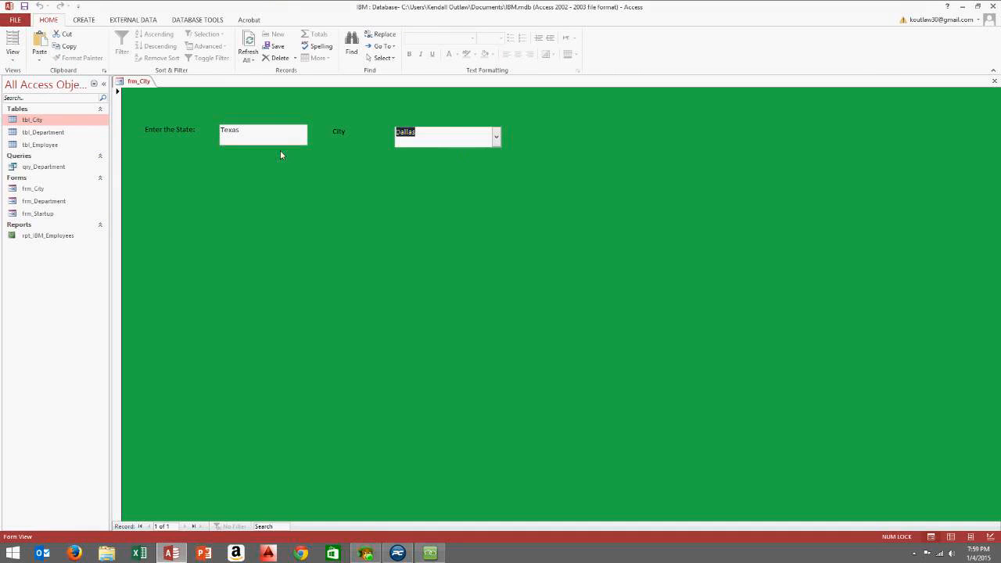
{"action": "key", "text": "Tab"}
{"action": "key", "text": "Delete"}
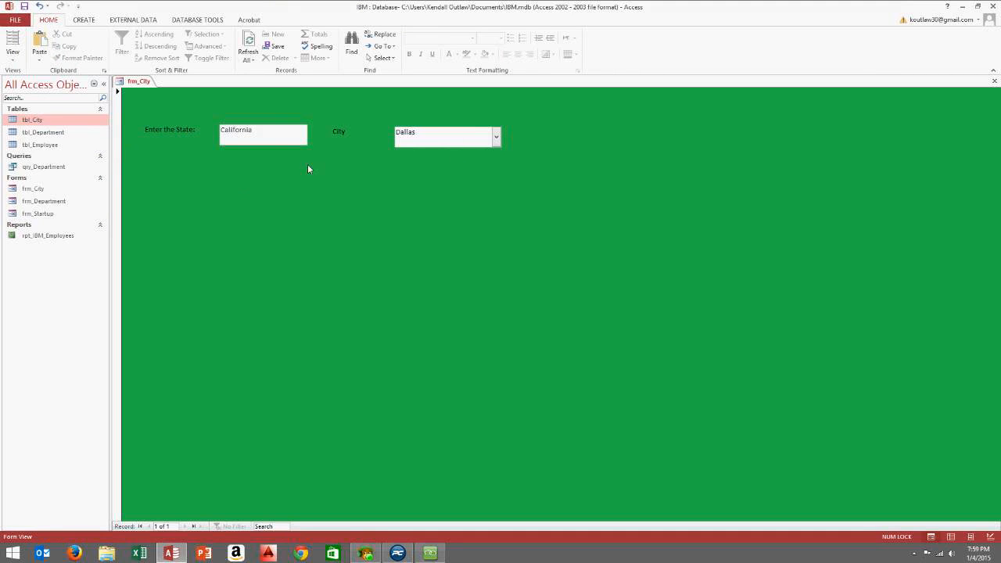
{"action": "left_click", "coordinate": [494, 137]}
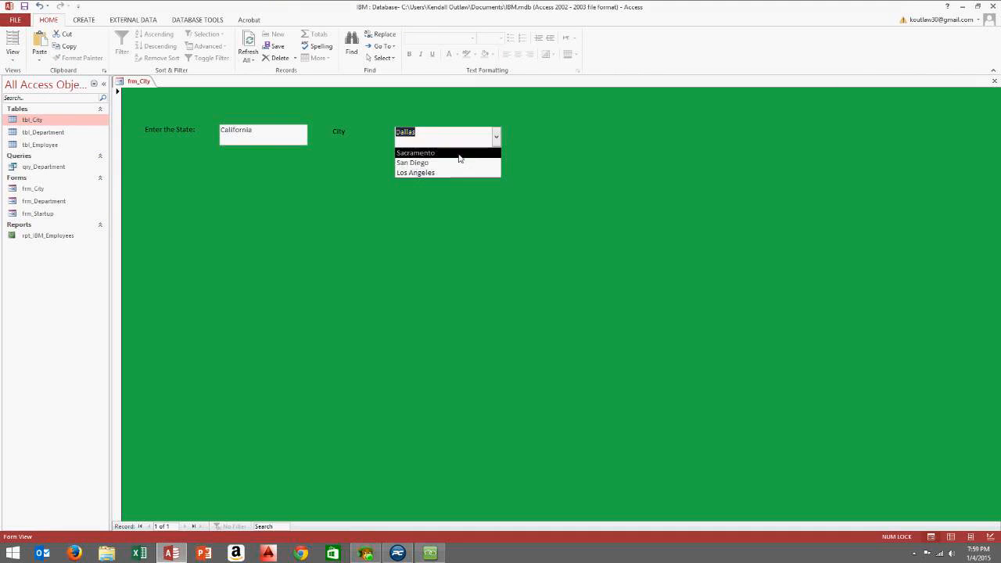
{"action": "left_click", "coordinate": [460, 153]}
{"action": "left_click", "coordinate": [496, 136]}
{"action": "left_click", "coordinate": [469, 162]}
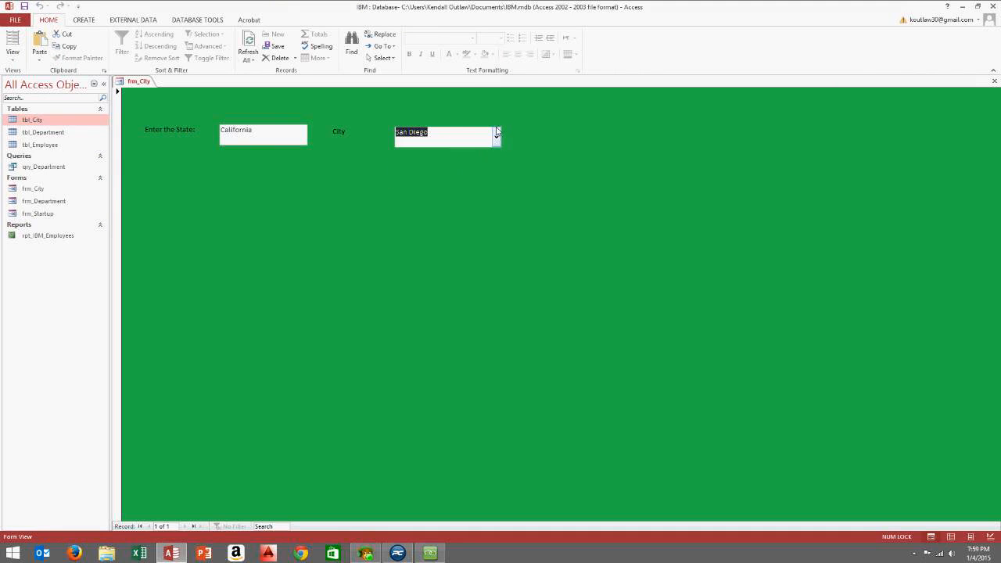
{"action": "left_click", "coordinate": [496, 137]}
{"action": "left_click", "coordinate": [477, 172]}
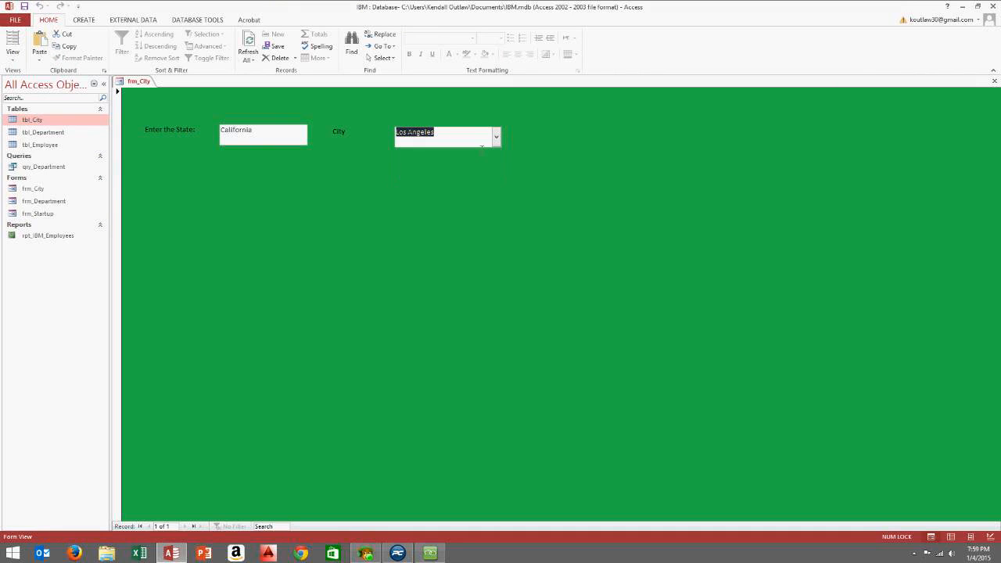
{"action": "right_click", "coordinate": [535, 120]}
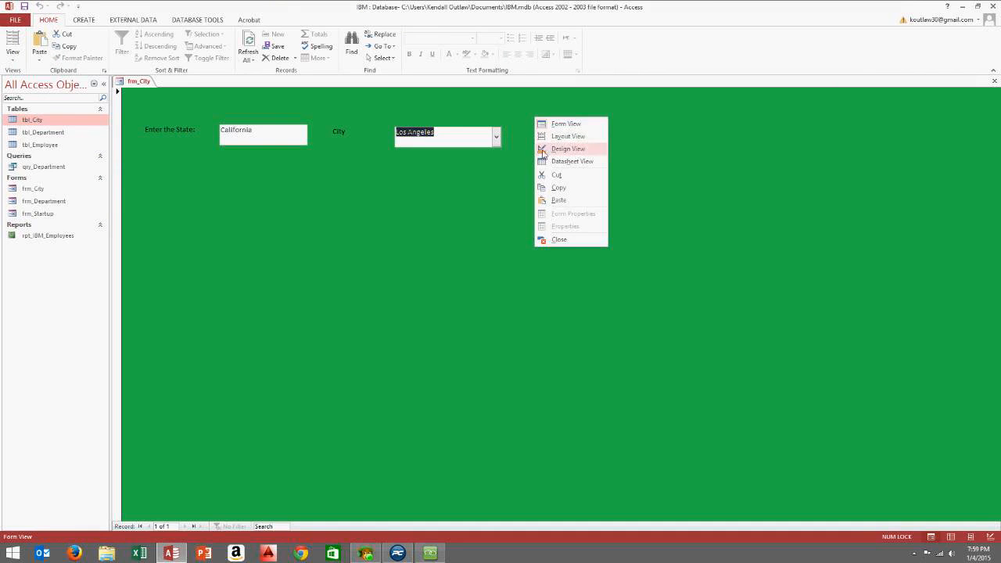
{"action": "left_click", "coordinate": [487, 179]}
{"action": "left_click", "coordinate": [284, 135]}
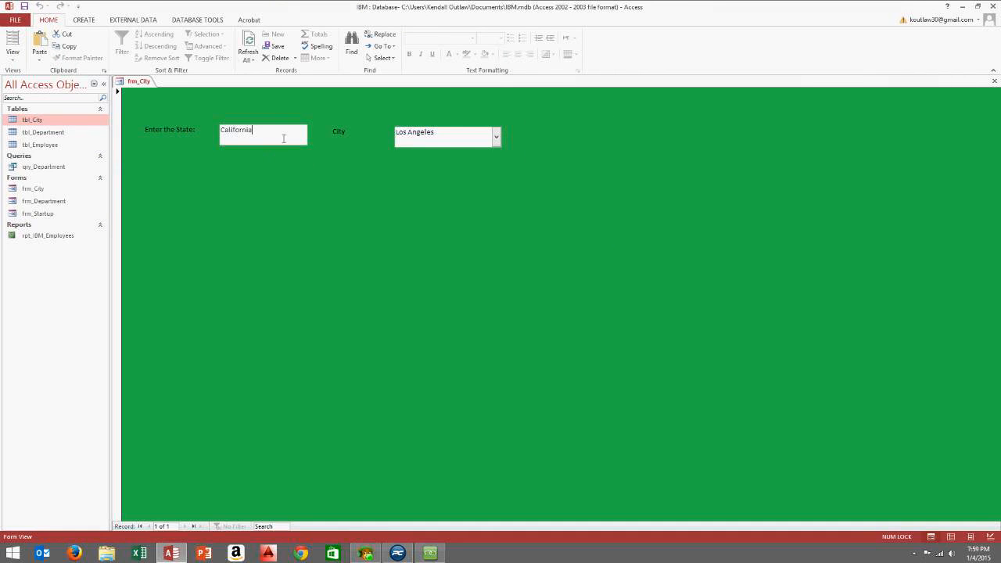
{"action": "right_click", "coordinate": [334, 100]}
{"action": "left_click", "coordinate": [359, 129]}
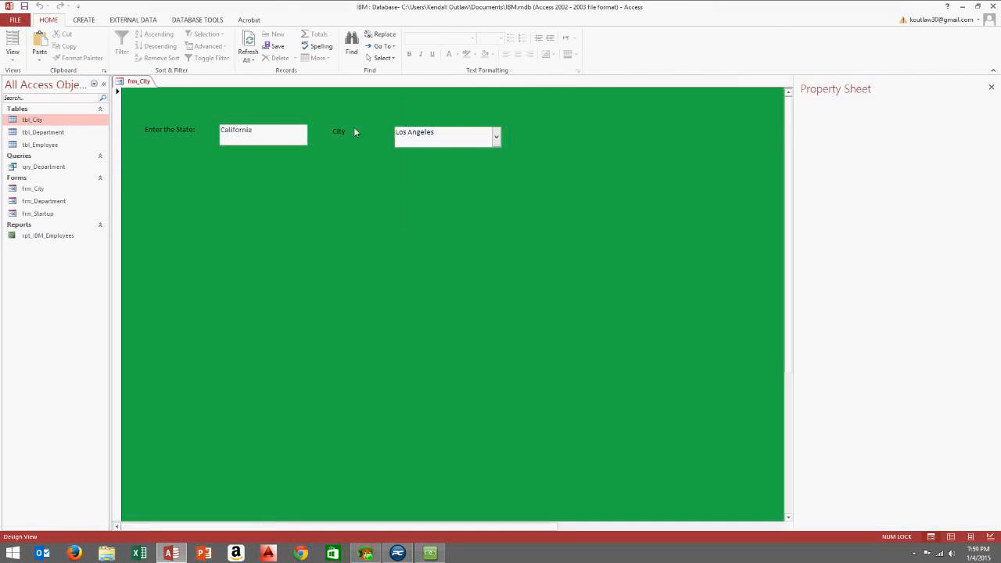
{"action": "left_click", "coordinate": [11, 61]}
{"action": "left_click", "coordinate": [47, 73]}
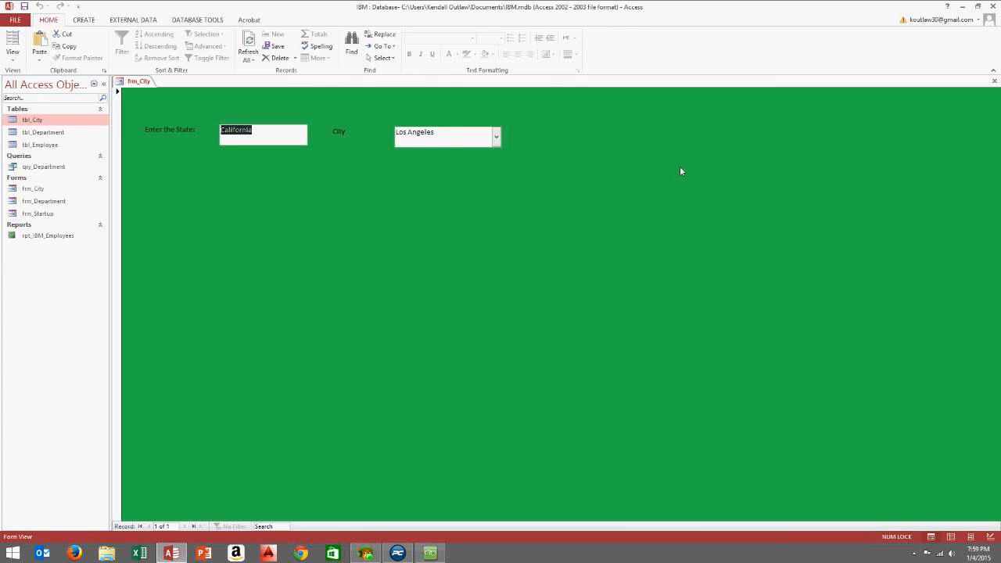
{"action": "right_click", "coordinate": [546, 116]}
{"action": "left_click", "coordinate": [568, 136]}
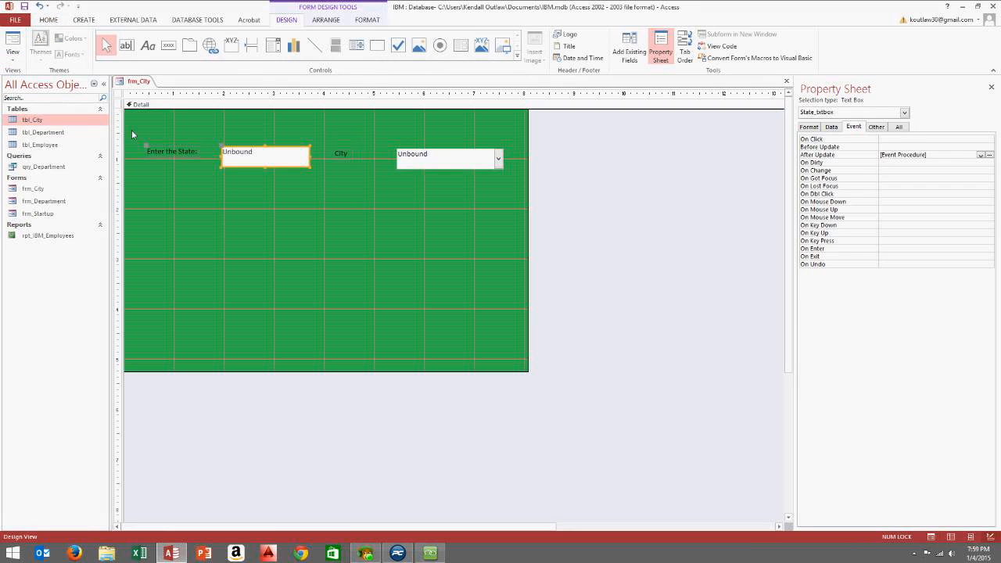
Create a Code Builder event procedure for frm_City's On Open event
{"action": "left_click", "coordinate": [119, 96]}
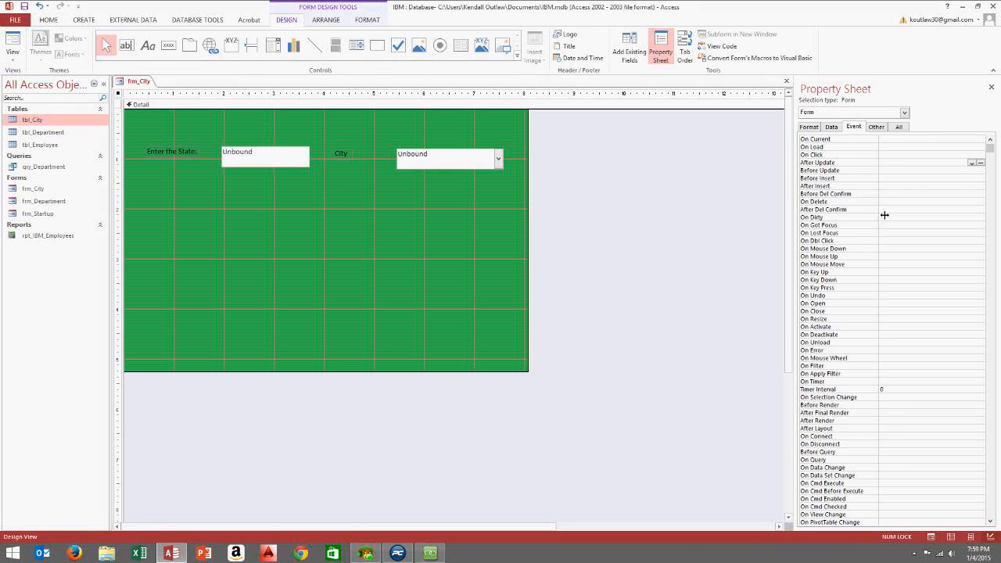
{"action": "left_click", "coordinate": [876, 305]}
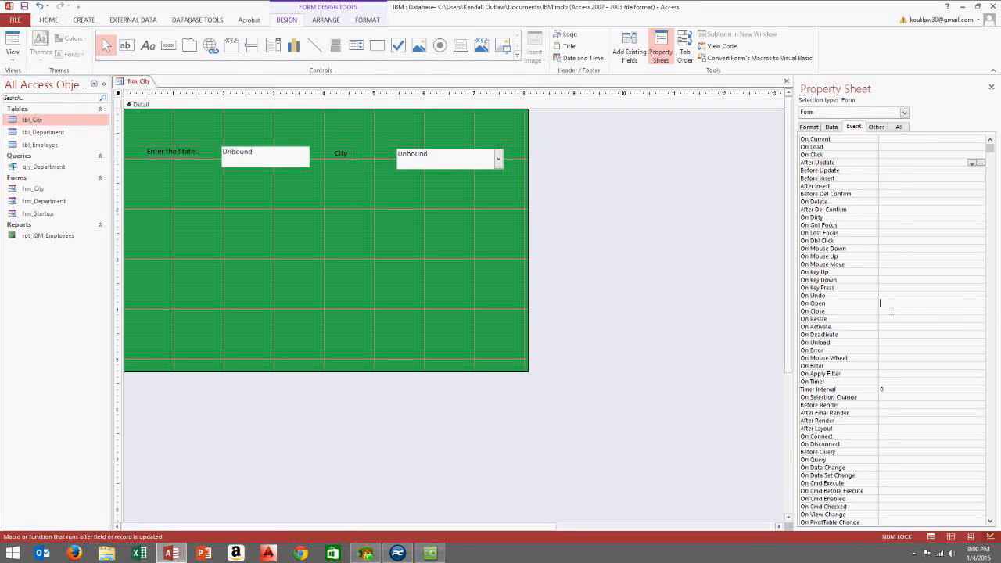
{"action": "left_click", "coordinate": [981, 304]}
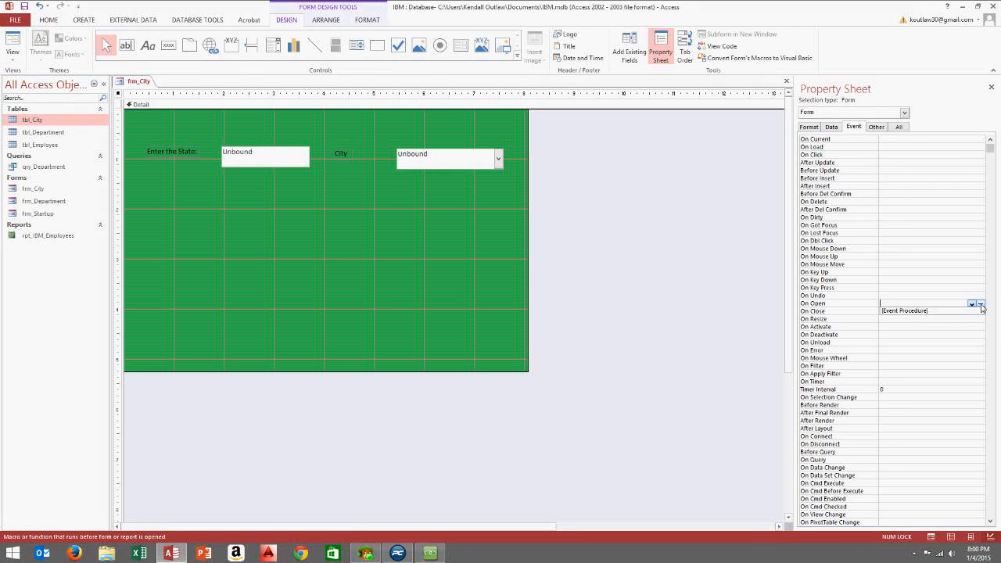
{"action": "left_click", "coordinate": [475, 168]}
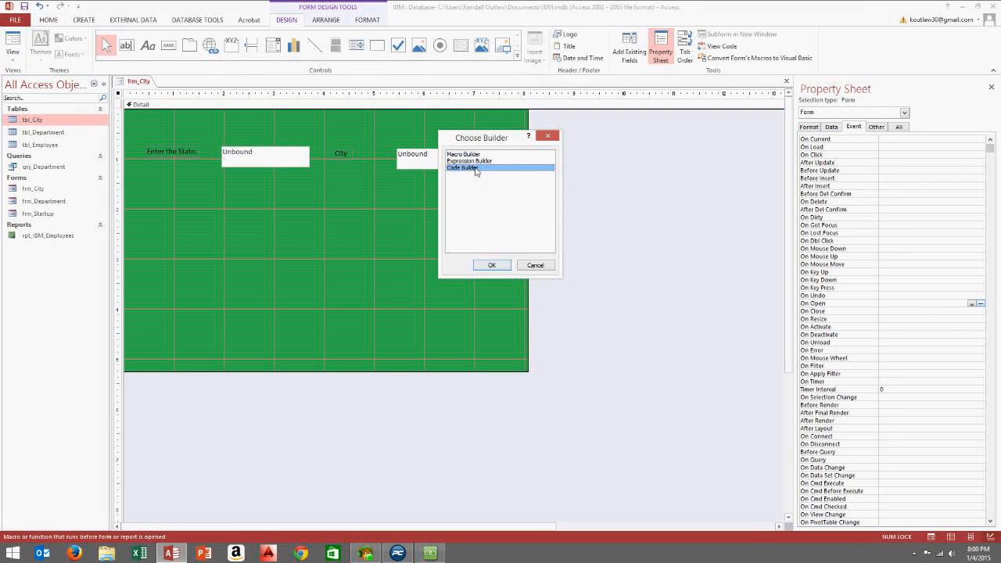
{"action": "left_click", "coordinate": [492, 265]}
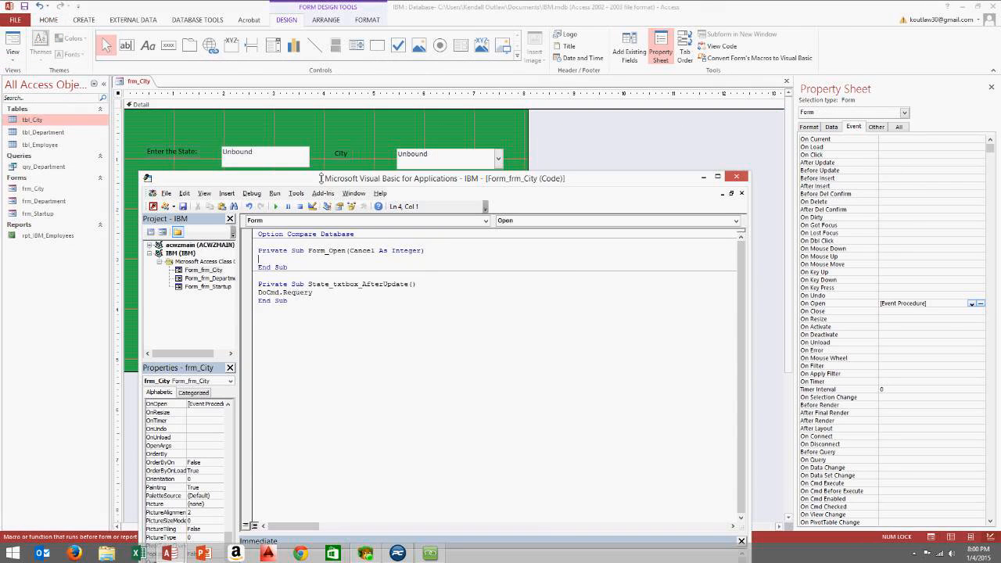
Check the State text box and City combo box names, then reselect the whole form
{"action": "left_click", "coordinate": [273, 162]}
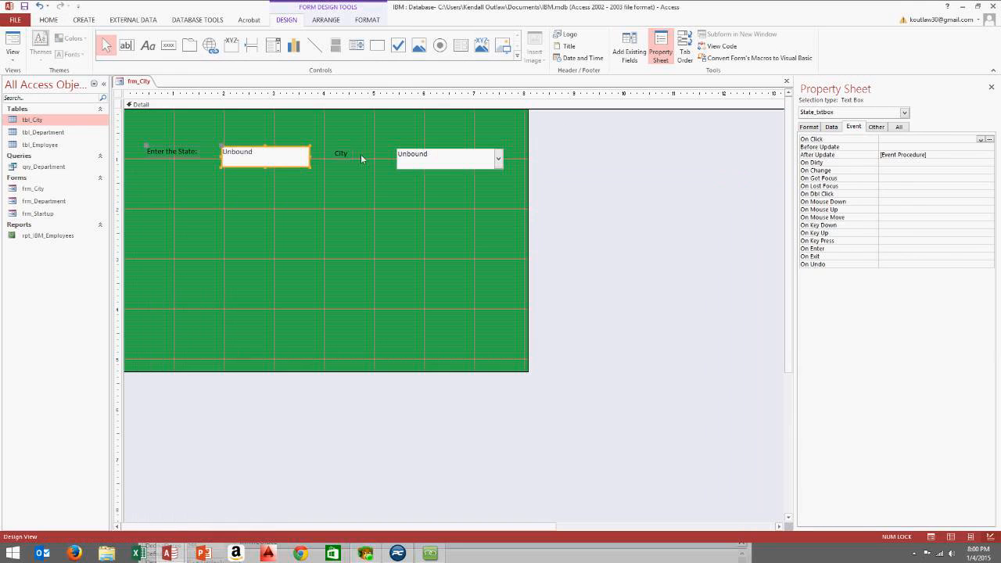
{"action": "left_click", "coordinate": [901, 127]}
{"action": "double_click", "coordinate": [924, 144]}
{"action": "key", "text": "ctrl+c"}
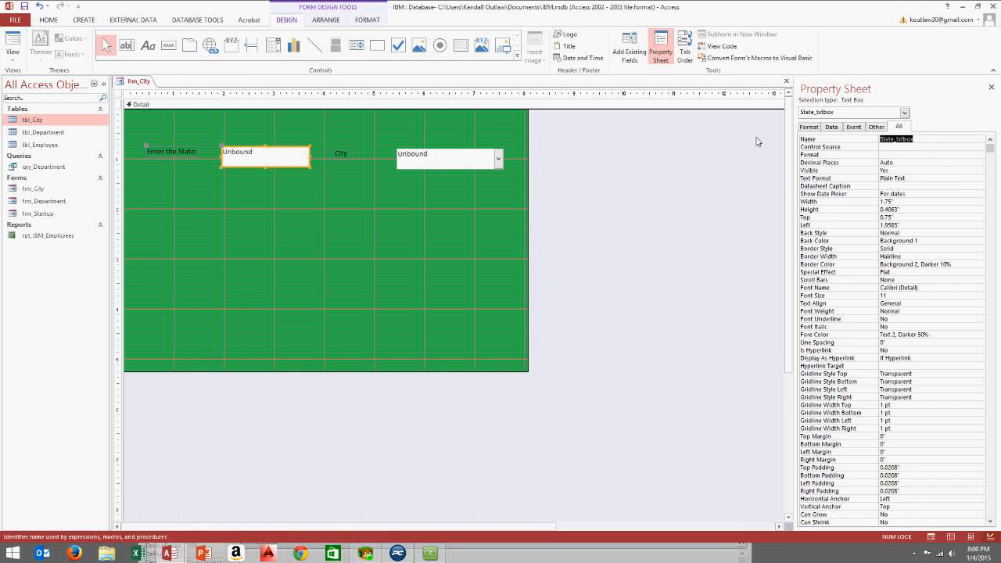
{"action": "left_click", "coordinate": [325, 167]}
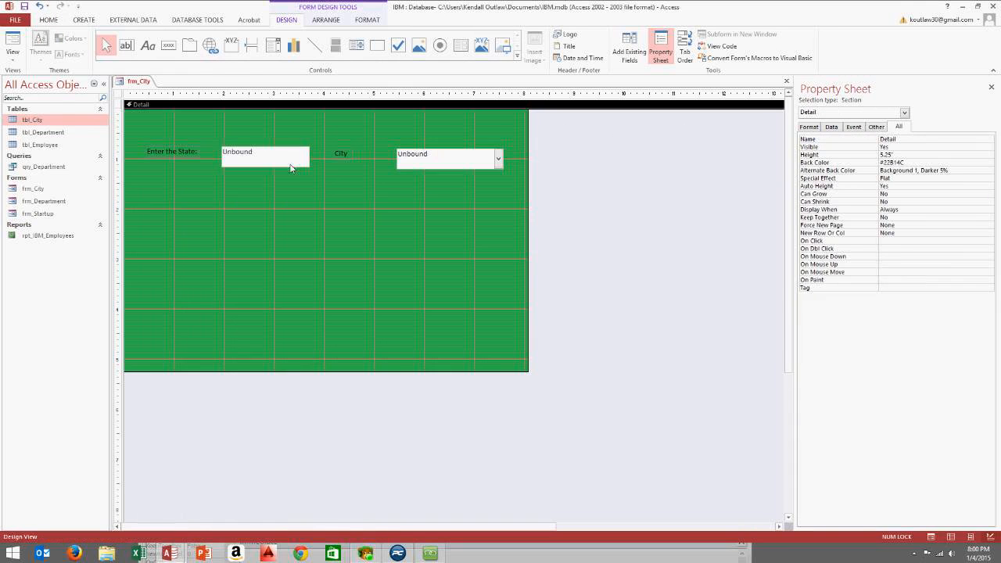
{"action": "left_click", "coordinate": [456, 161]}
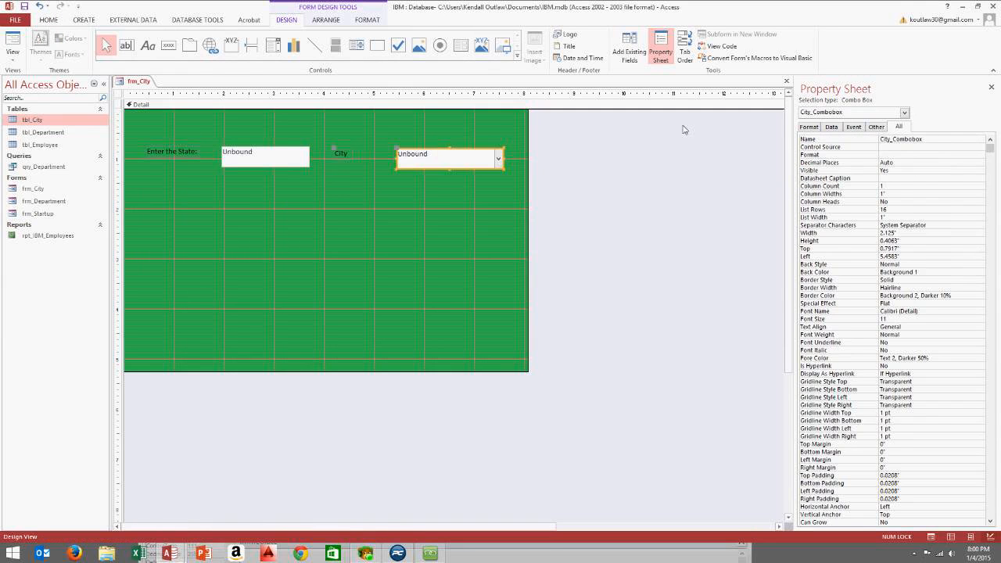
{"action": "left_click", "coordinate": [119, 94]}
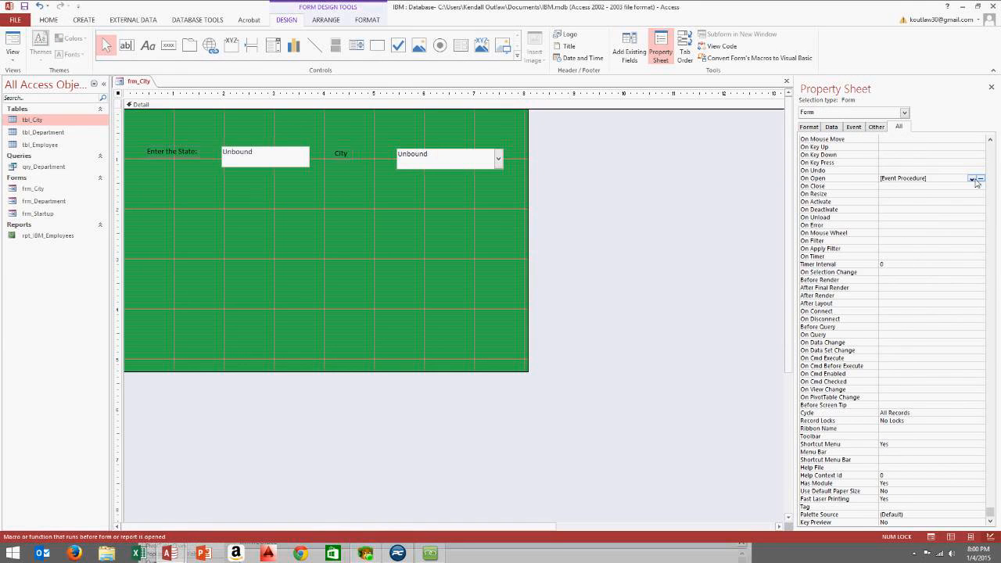
Add a State_txtbox = "" reset line in Form_Open and check the City combo's name
{"action": "left_click", "coordinate": [980, 178]}
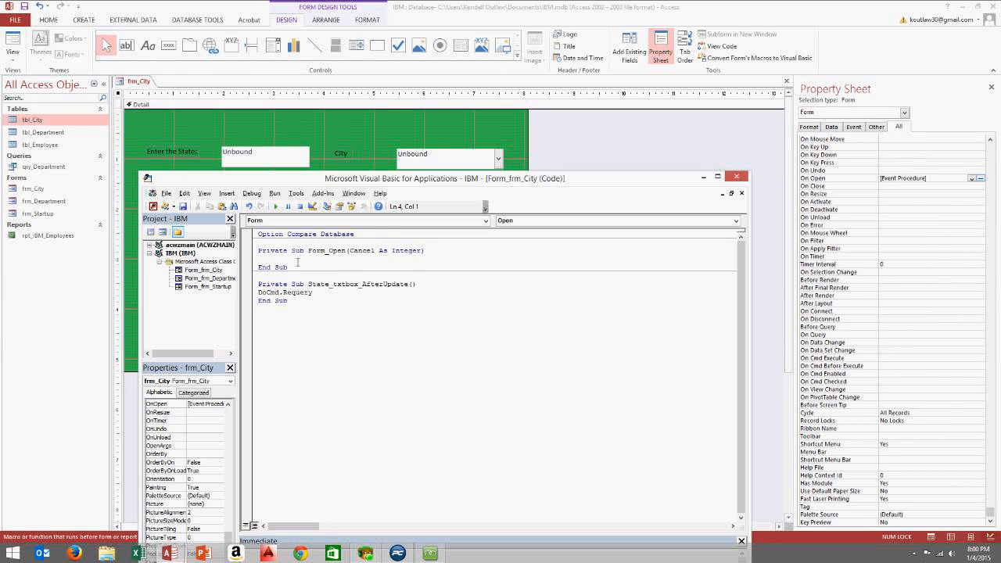
{"action": "key", "text": "ctrl+v"}
{"action": "key", "text": "Return"}
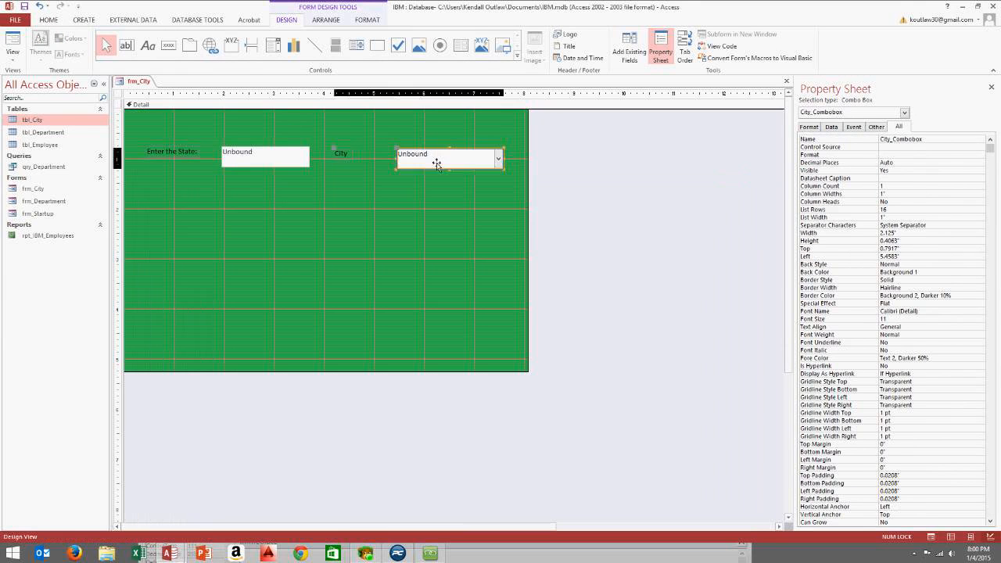
{"action": "left_click", "coordinate": [434, 164]}
{"action": "left_click", "coordinate": [920, 139]}
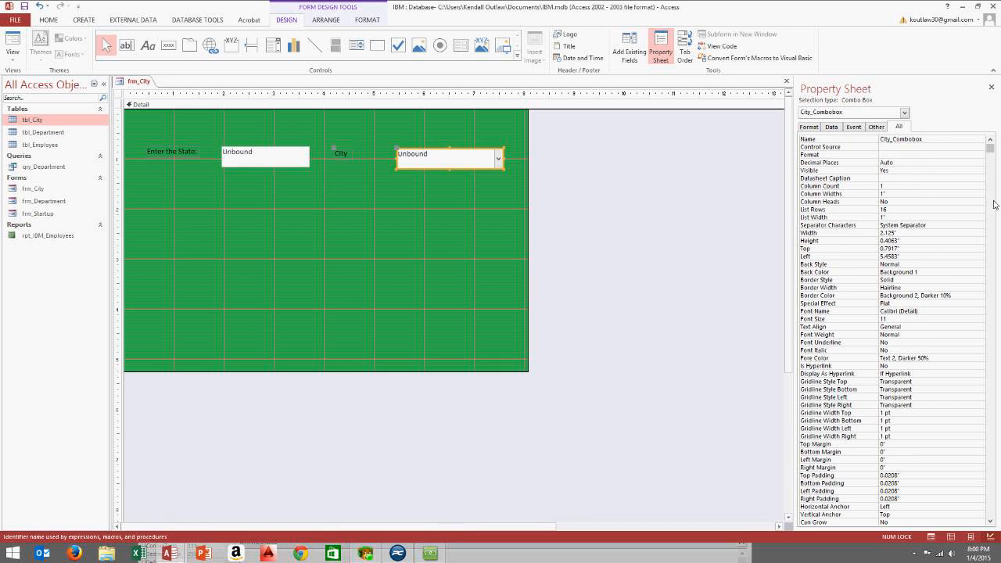
{"action": "left_click", "coordinate": [718, 46]}
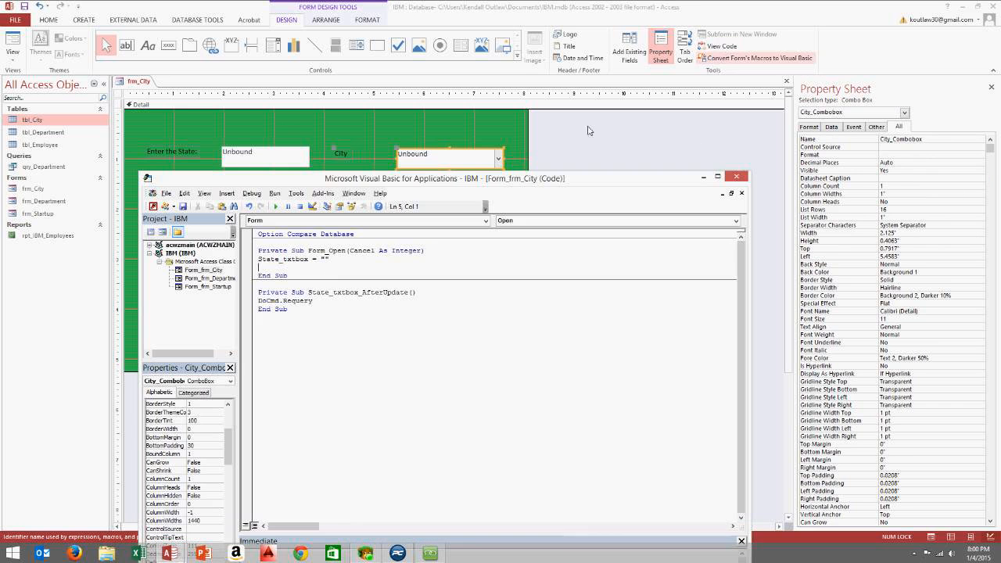
{"action": "left_click", "coordinate": [331, 271]}
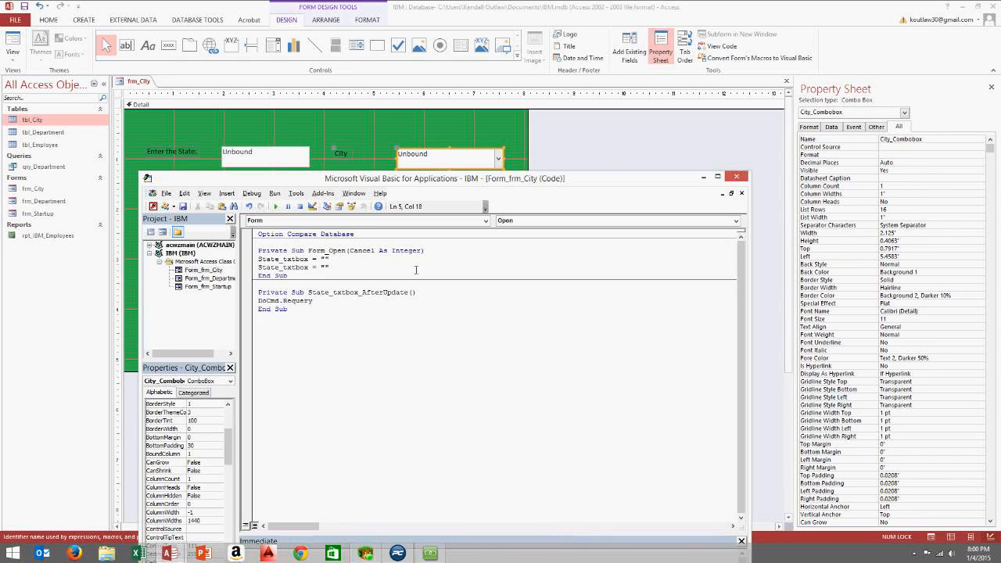
{"action": "left_click", "coordinate": [735, 176]}
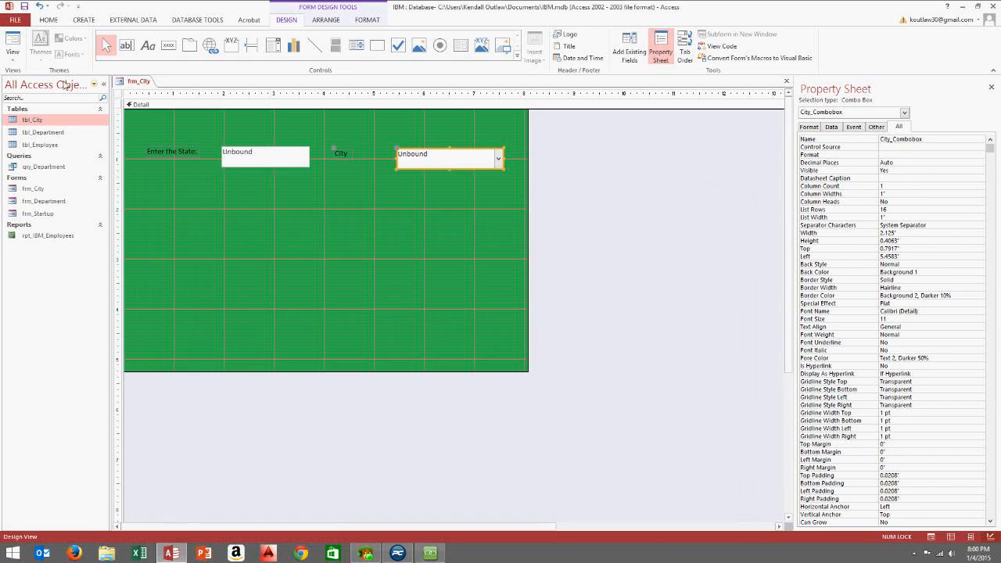
Preview frm_City in Form view, then return to Design view
{"action": "left_click", "coordinate": [13, 56]}
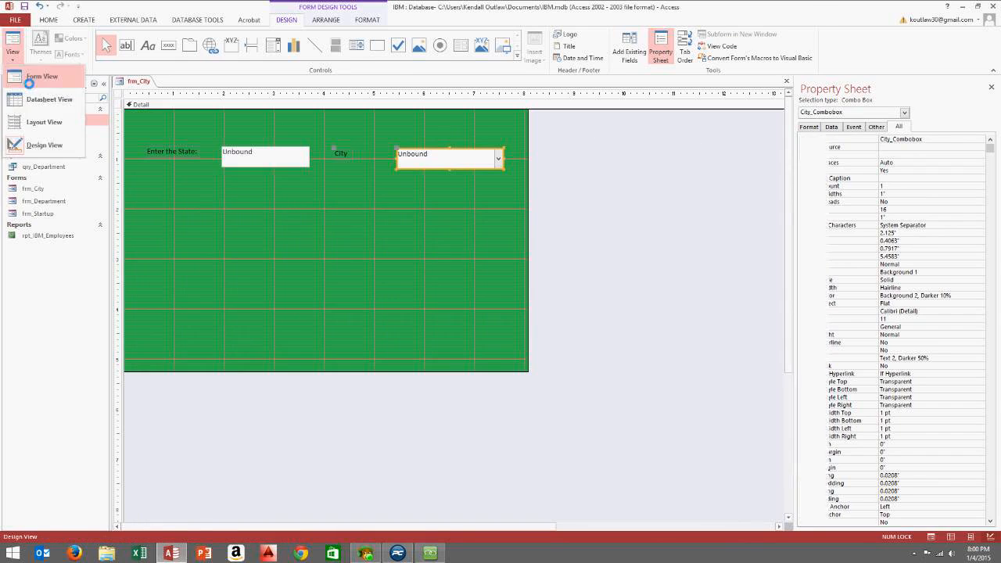
{"action": "left_click", "coordinate": [31, 78]}
{"action": "right_click", "coordinate": [616, 161]}
{"action": "left_click", "coordinate": [647, 190]}
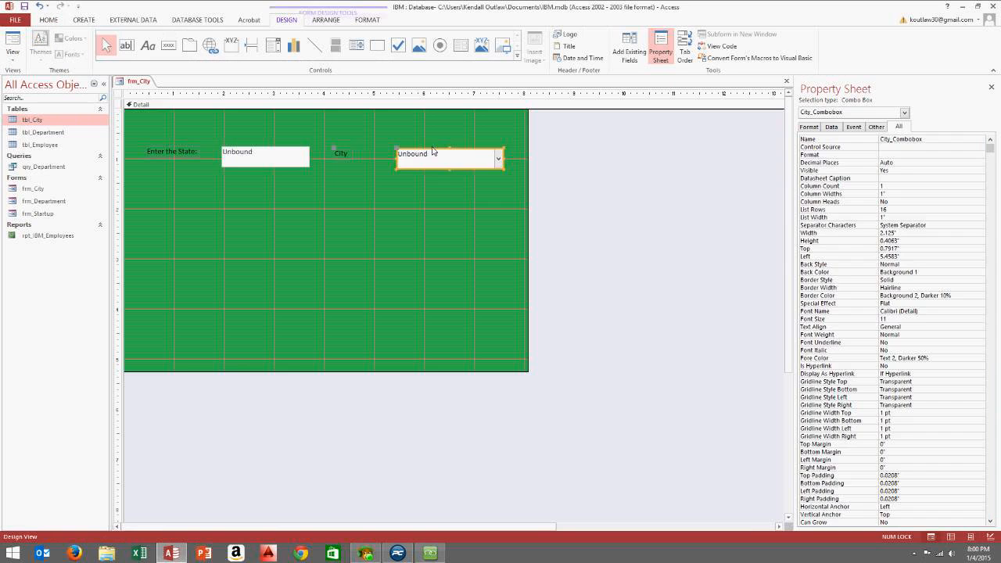
Replace the duplicate State_txtbox on line 5 with City_Combobox and close the VBA editor
{"action": "left_click", "coordinate": [444, 160]}
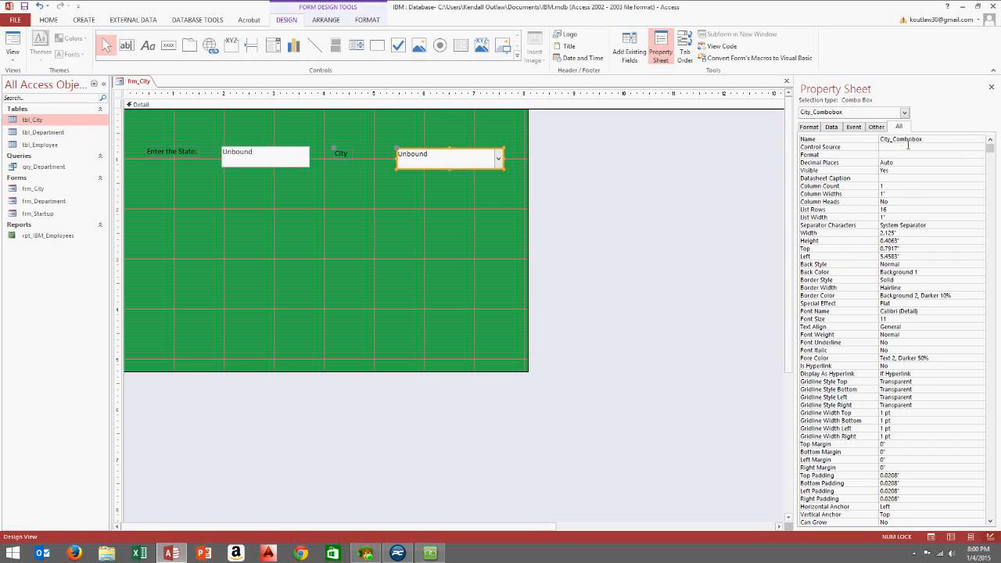
{"action": "left_click", "coordinate": [934, 144]}
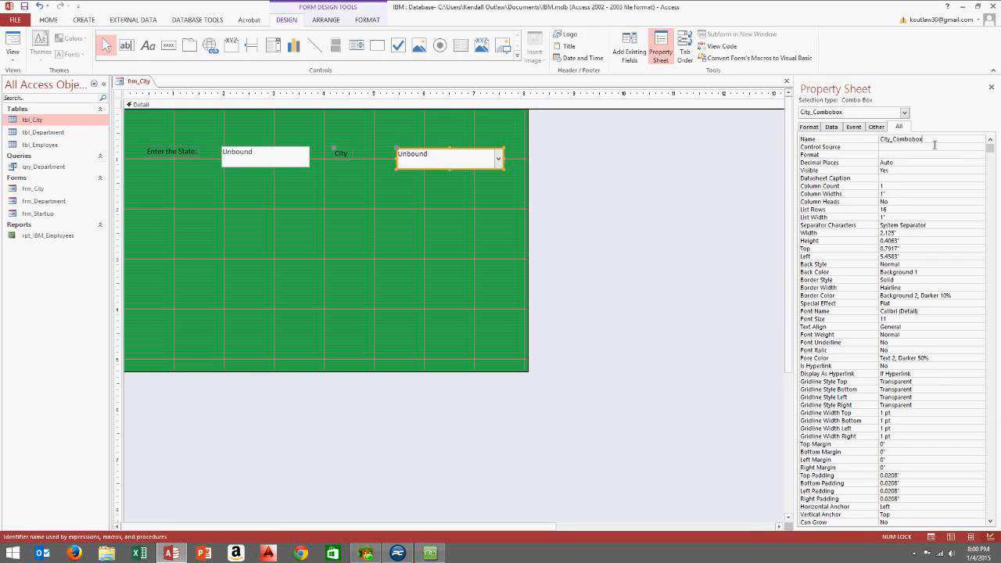
{"action": "left_click", "coordinate": [721, 46]}
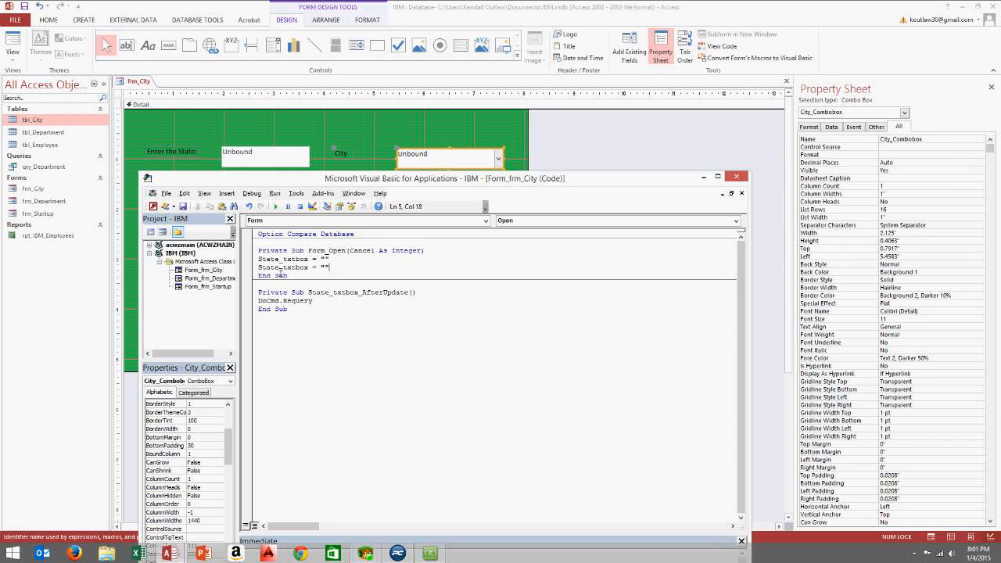
{"action": "left_click", "coordinate": [435, 161]}
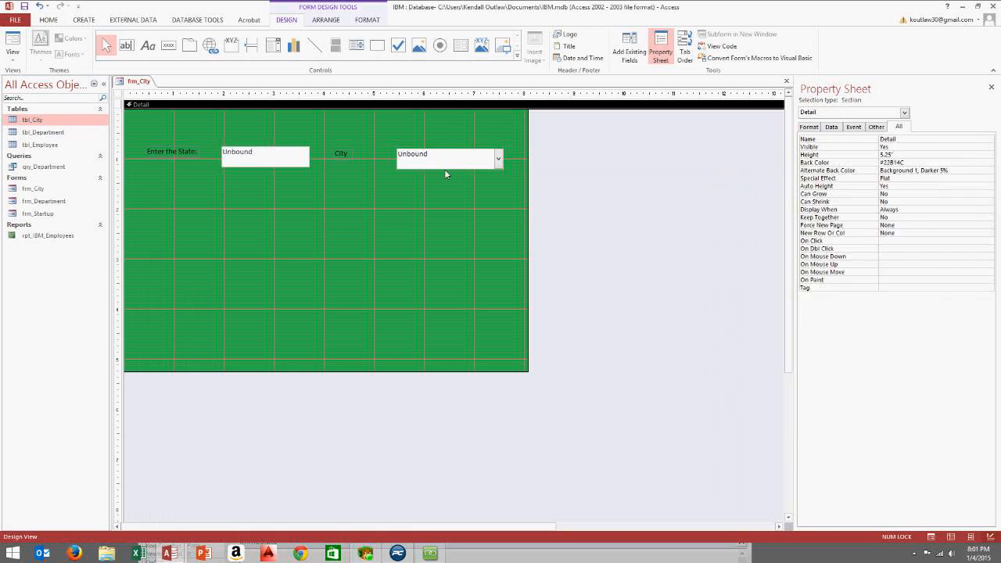
{"action": "left_click", "coordinate": [935, 141]}
{"action": "key", "text": "ctrl+c"}
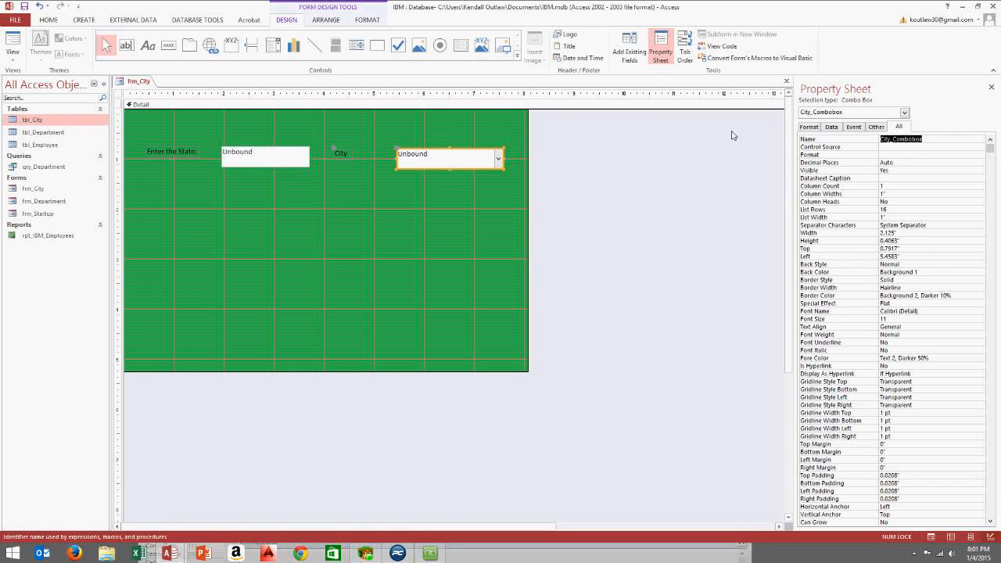
{"action": "left_click", "coordinate": [719, 46]}
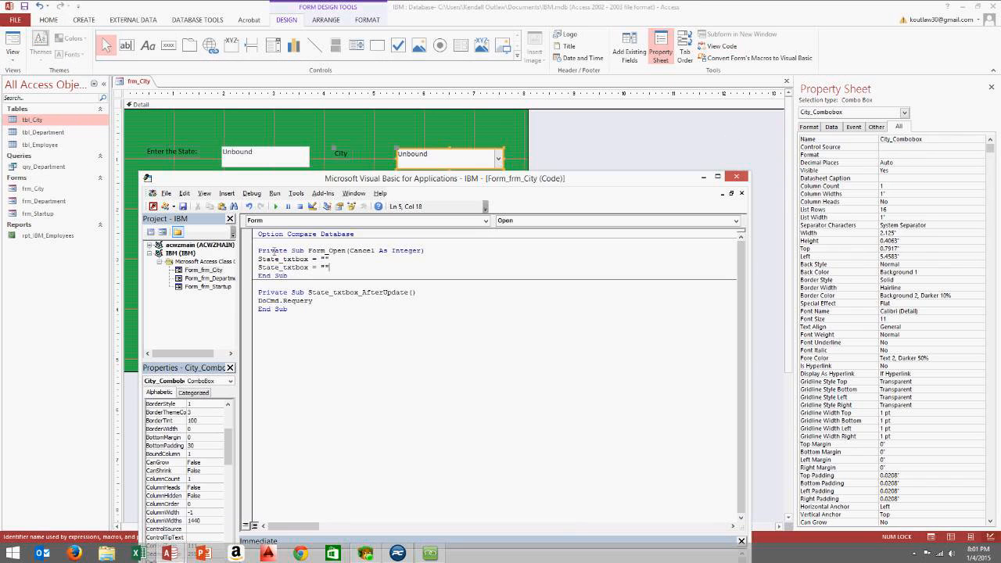
{"action": "left_click_drag", "start_coordinate": [309, 268], "coordinate": [259, 267]}
{"action": "key", "text": "ctrl+v"}
{"action": "left_click", "coordinate": [285, 259]}
{"action": "left_click", "coordinate": [736, 175]}
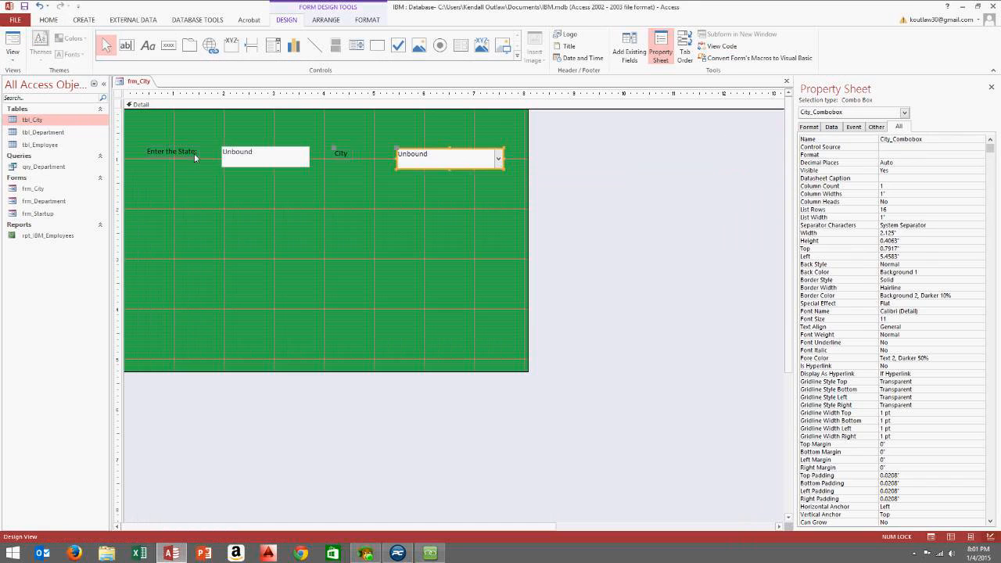
{"action": "left_click", "coordinate": [12, 53]}
In Form view, enter Florida as the state and choose Orlando from the Miami/Orlando list
{"action": "left_click", "coordinate": [39, 77]}
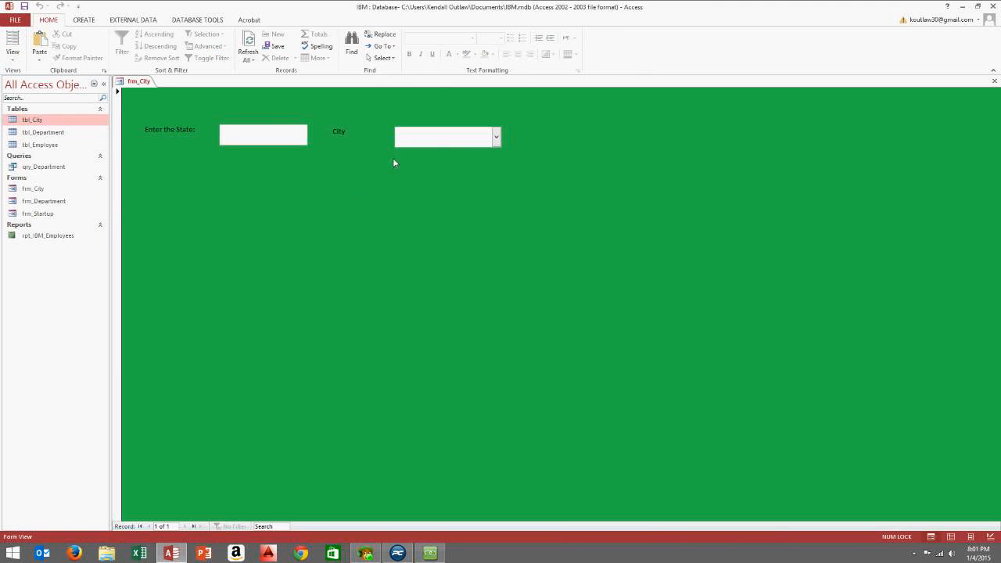
{"action": "right_click", "coordinate": [429, 186]}
{"action": "left_click", "coordinate": [279, 136]}
{"action": "left_click", "coordinate": [495, 137]}
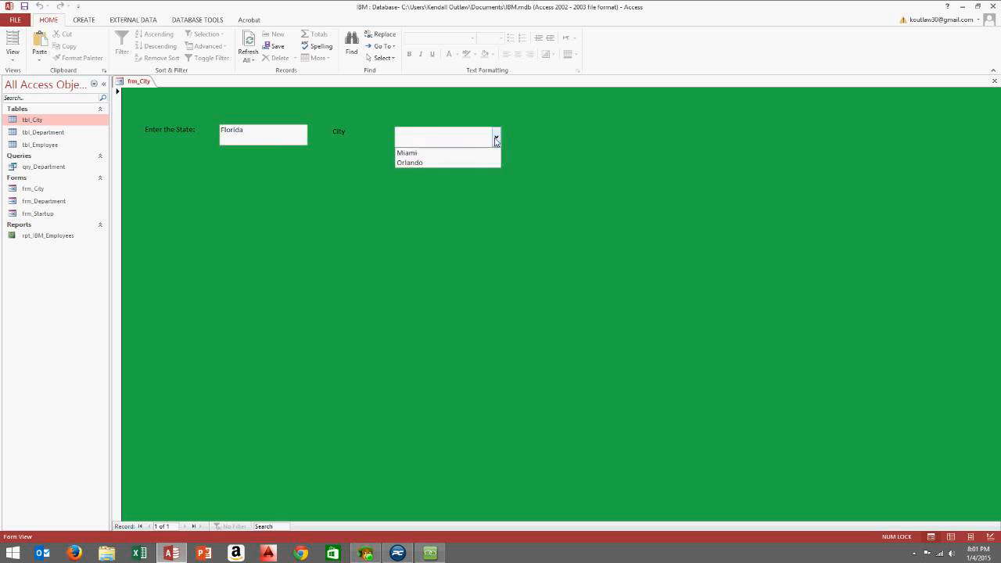
{"action": "left_click", "coordinate": [464, 163]}
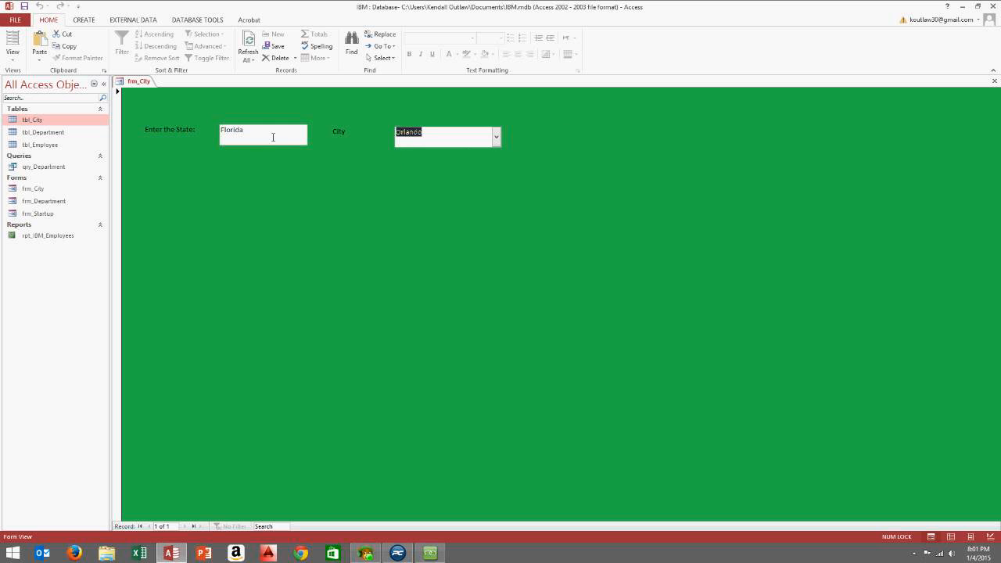
{"action": "right_click", "coordinate": [664, 178]}
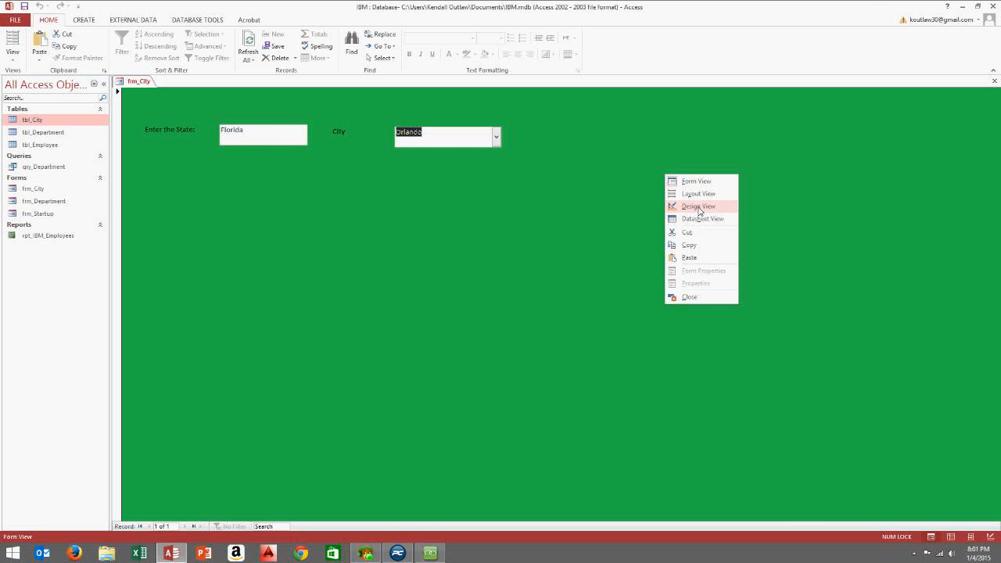
Back in Design view, draw a new command button on frm_City and dismiss its wizard
{"action": "left_click", "coordinate": [698, 205]}
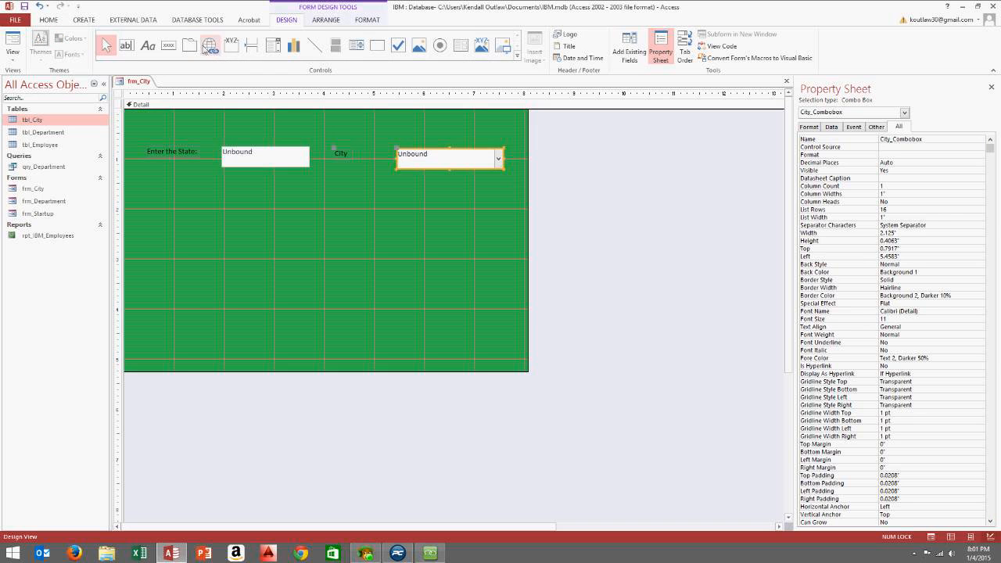
{"action": "left_click", "coordinate": [169, 48]}
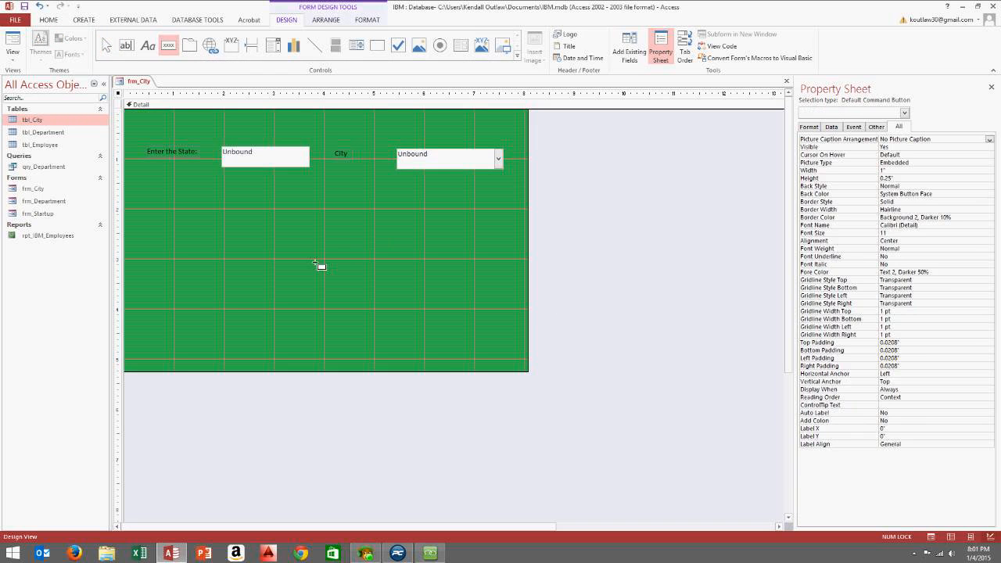
{"action": "left_click_drag", "start_coordinate": [314, 265], "coordinate": [373, 290]}
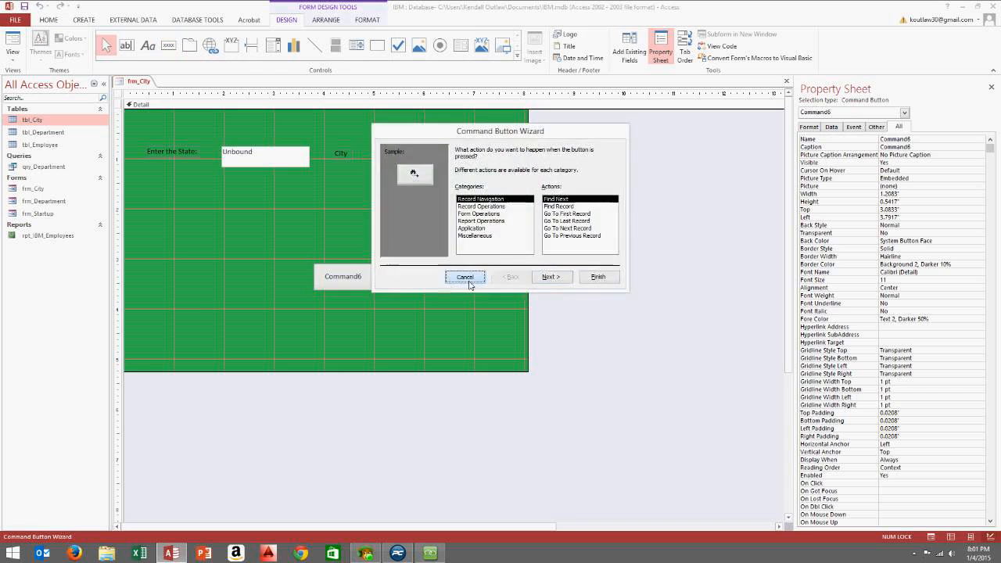
{"action": "left_click", "coordinate": [465, 275]}
Caption the button 'Clear form' and rename it Btn_Clear
{"action": "double_click", "coordinate": [366, 283]}
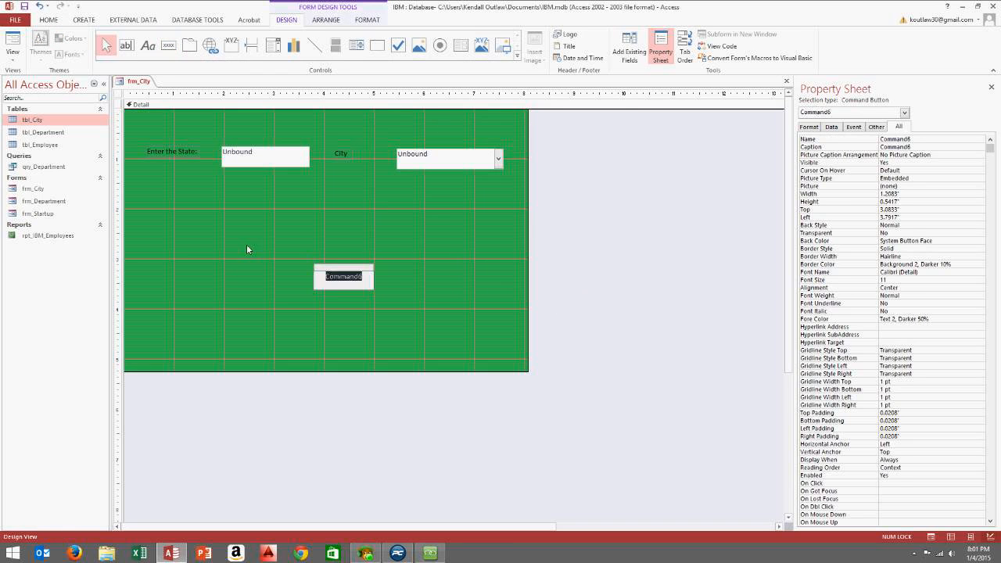
{"action": "type", "text": "Clear form"}
{"action": "left_click", "coordinate": [458, 304]}
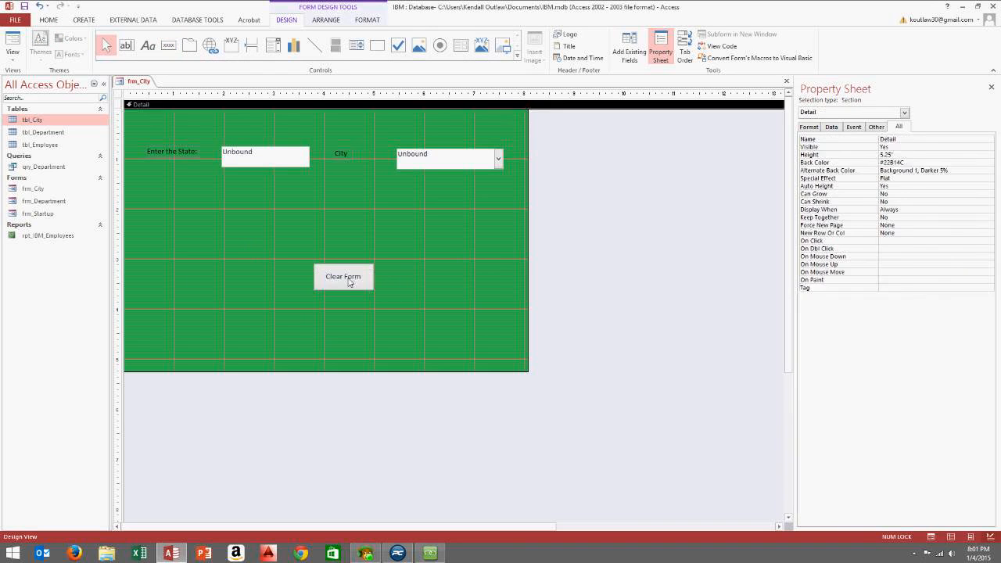
{"action": "left_click", "coordinate": [349, 283]}
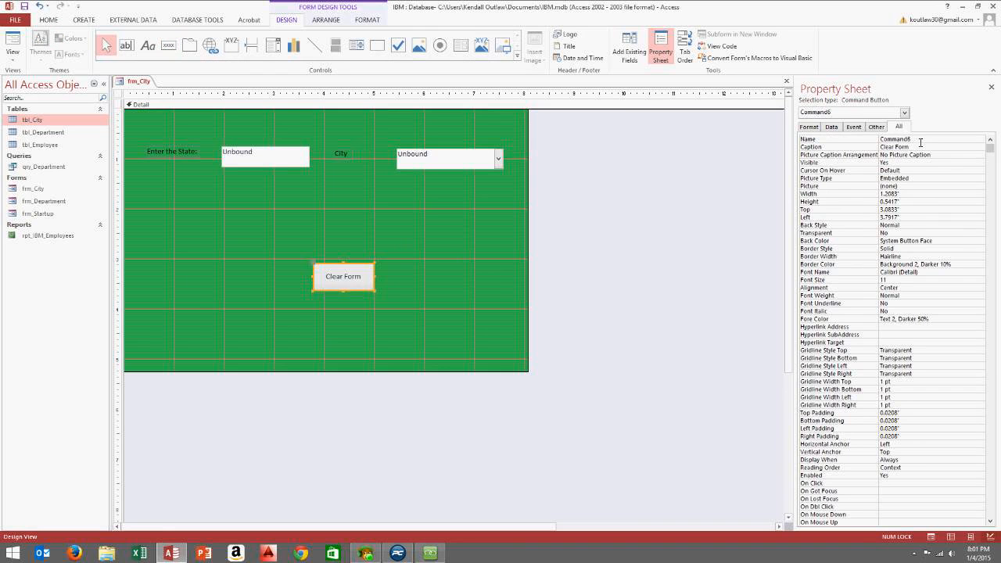
{"action": "left_click", "coordinate": [808, 141]}
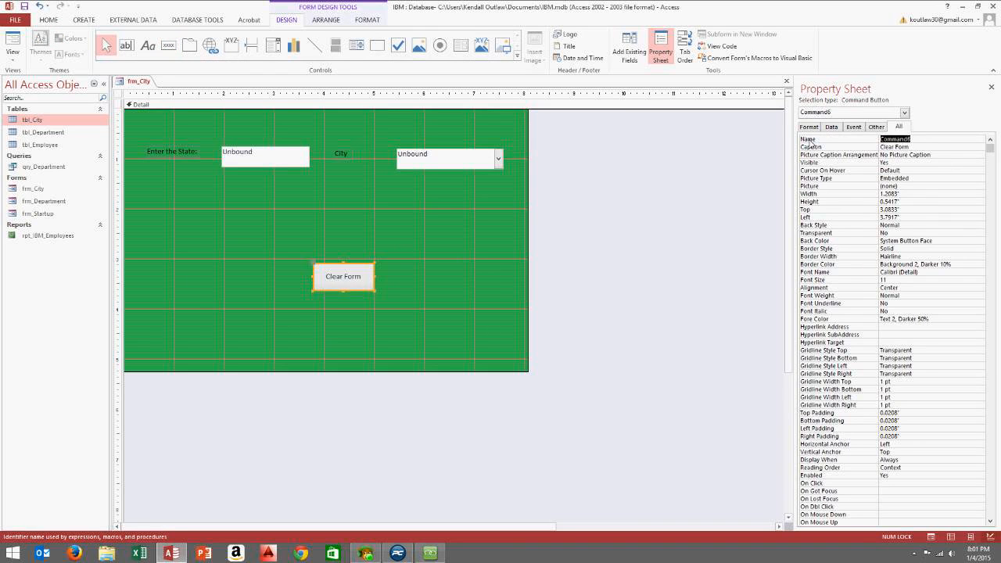
{"action": "type", "text": "Clear"}
Create a Code Builder procedure for the button's On Click event
{"action": "left_click", "coordinate": [853, 126]}
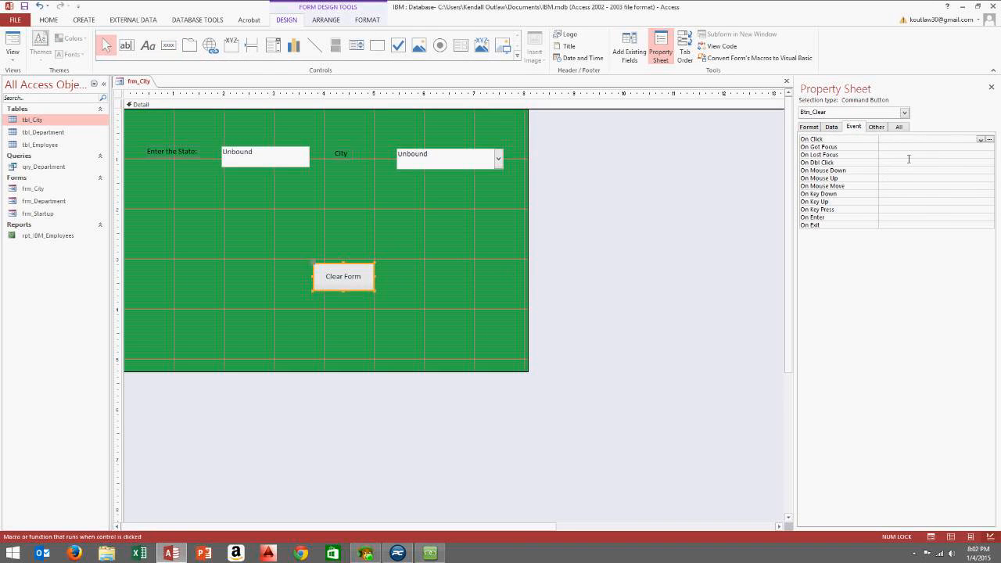
{"action": "left_click", "coordinate": [990, 139]}
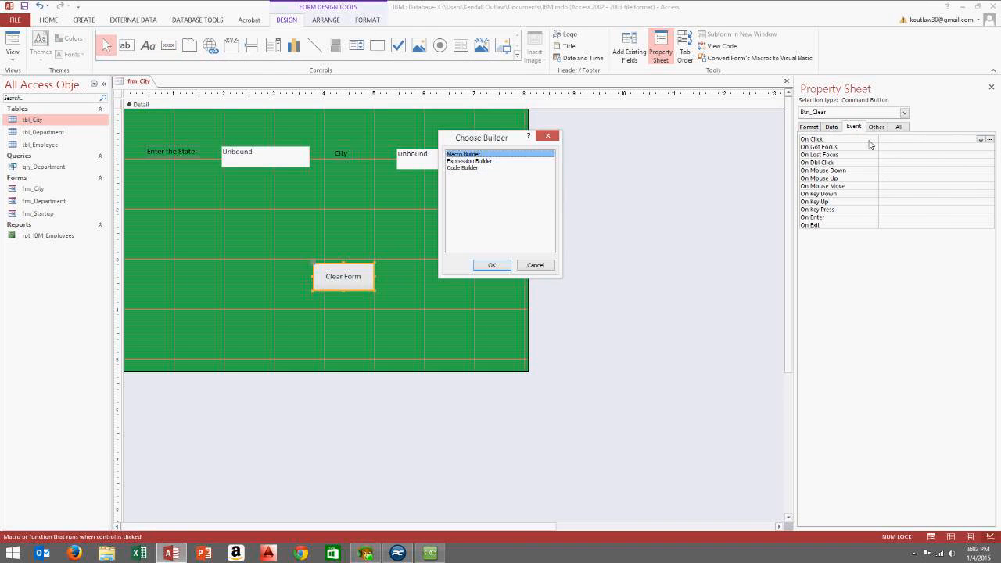
{"action": "left_click", "coordinate": [460, 167]}
{"action": "left_click", "coordinate": [492, 265]}
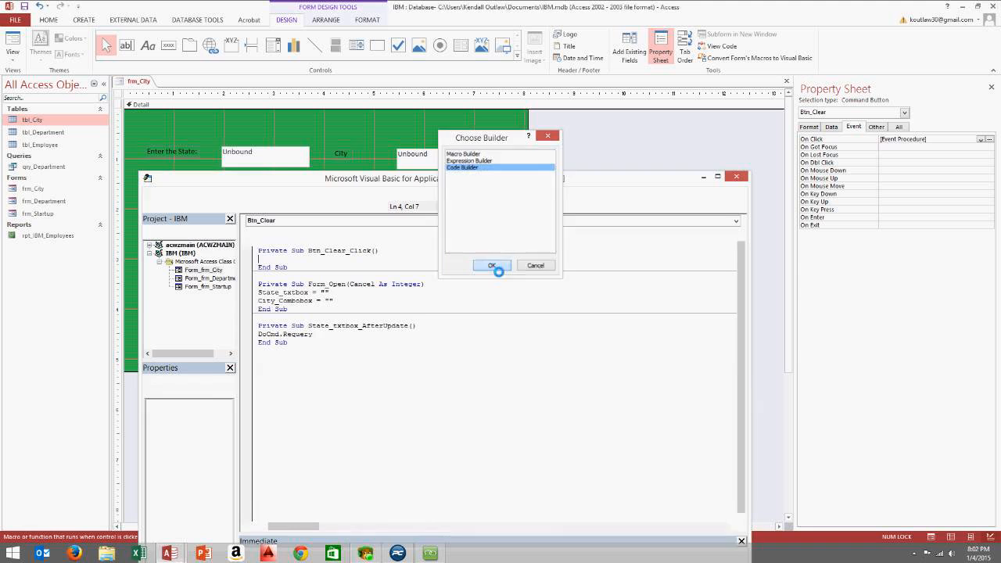
Copy Form_Open's two clearing lines into Btn_Clear_Click and close the VBA editor
{"action": "left_click_drag", "start_coordinate": [333, 301], "coordinate": [245, 296]}
{"action": "key", "text": "ctrl+c"}
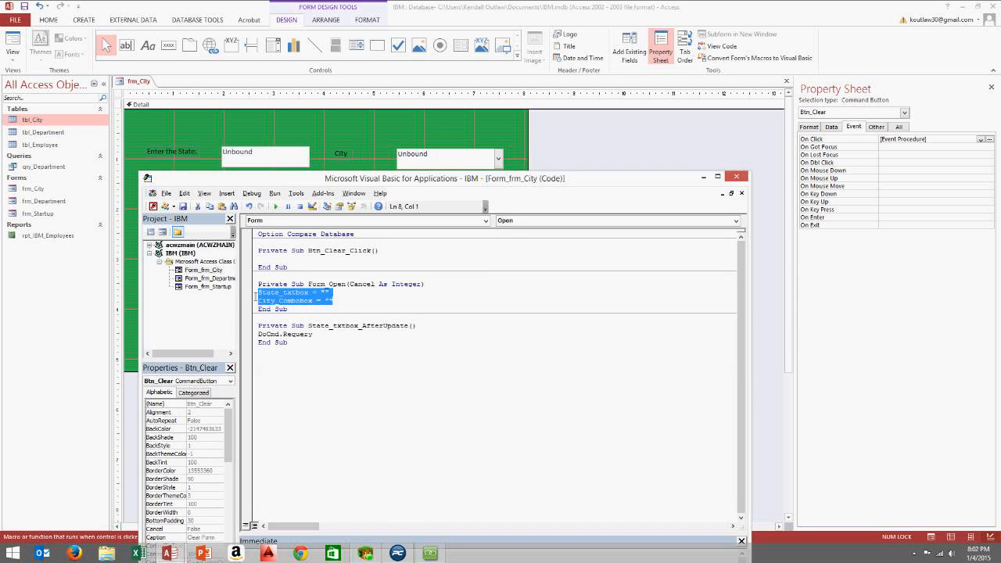
{"action": "left_click", "coordinate": [295, 261]}
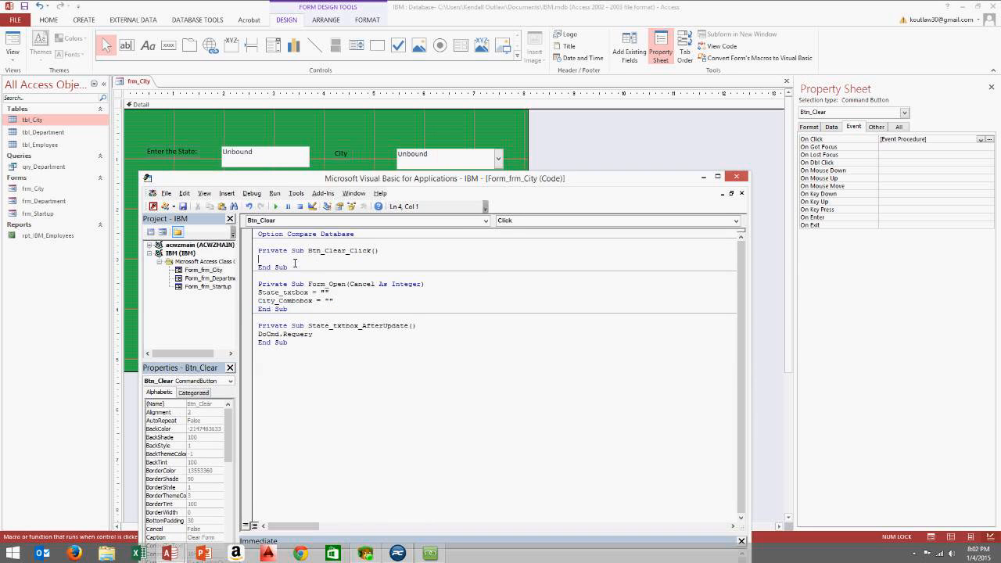
{"action": "key", "text": "ctrl+v"}
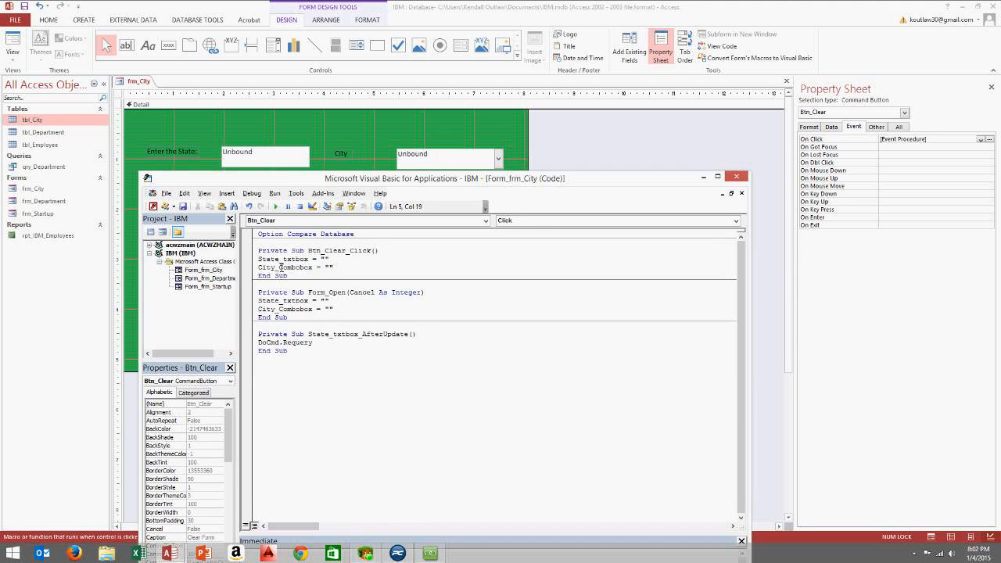
{"action": "left_click_drag", "start_coordinate": [271, 260], "coordinate": [332, 262]}
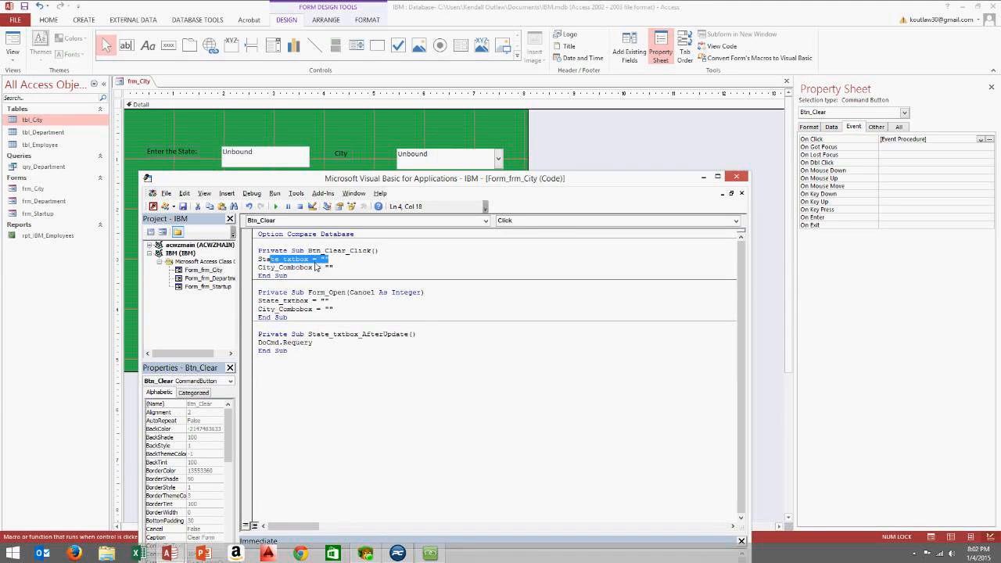
{"action": "left_click", "coordinate": [264, 269]}
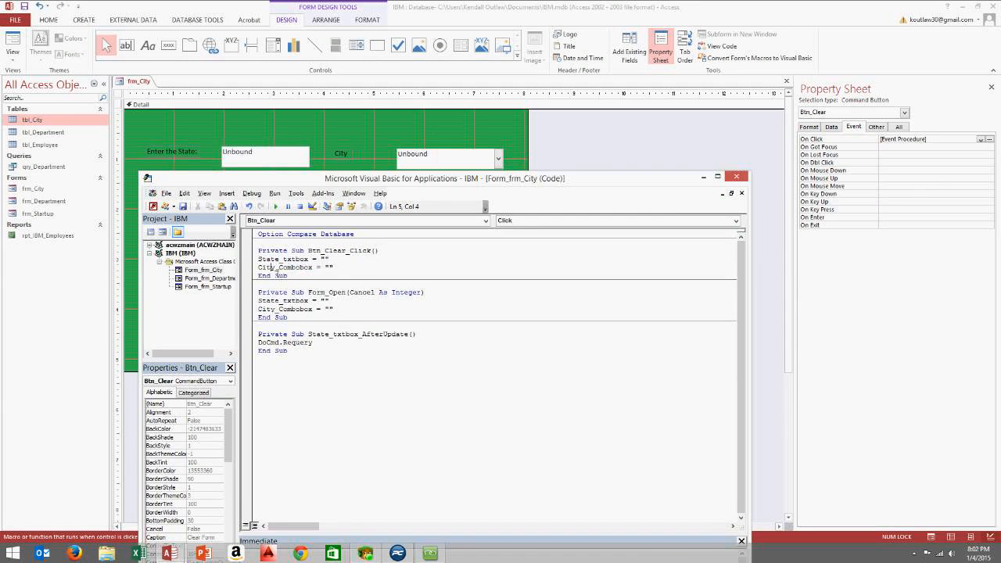
{"action": "left_click_drag", "start_coordinate": [270, 269], "coordinate": [365, 272]}
{"action": "left_click", "coordinate": [738, 177]}
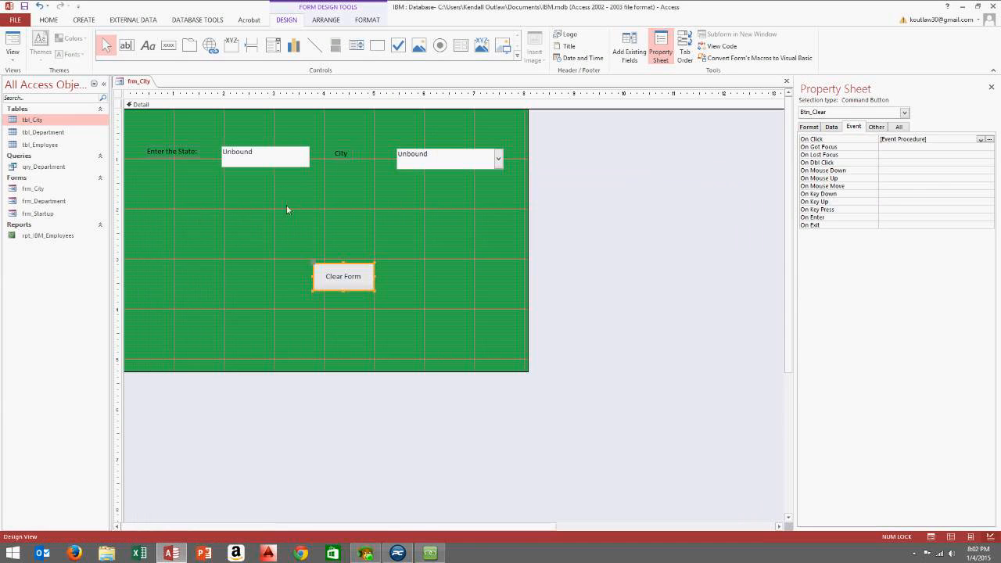
{"action": "left_click", "coordinate": [310, 226]}
In Form view, enter Texas, choose Dallas as the city, then press Clear Form
{"action": "left_click", "coordinate": [13, 61]}
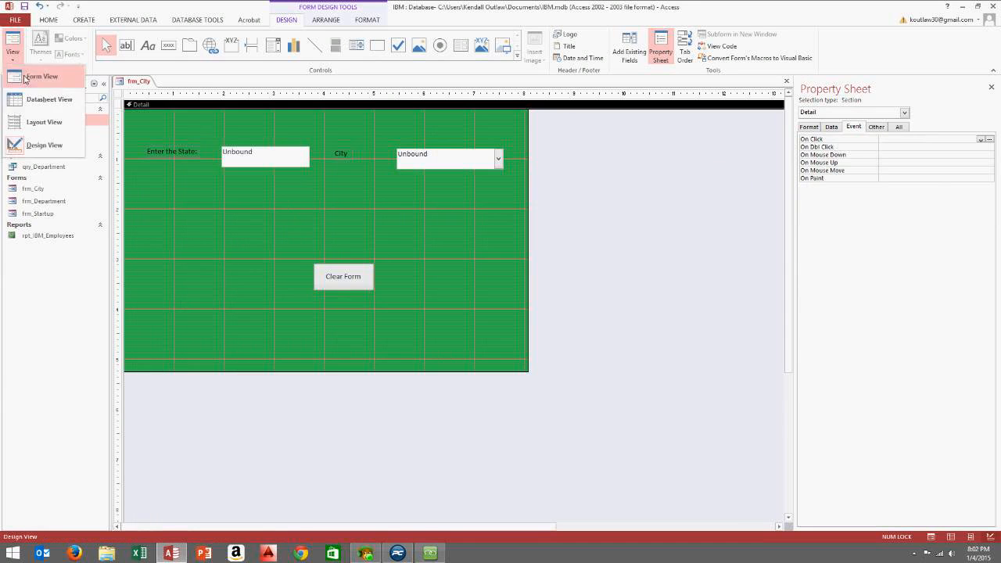
{"action": "left_click", "coordinate": [32, 84]}
{"action": "type", "text": "Texas"}
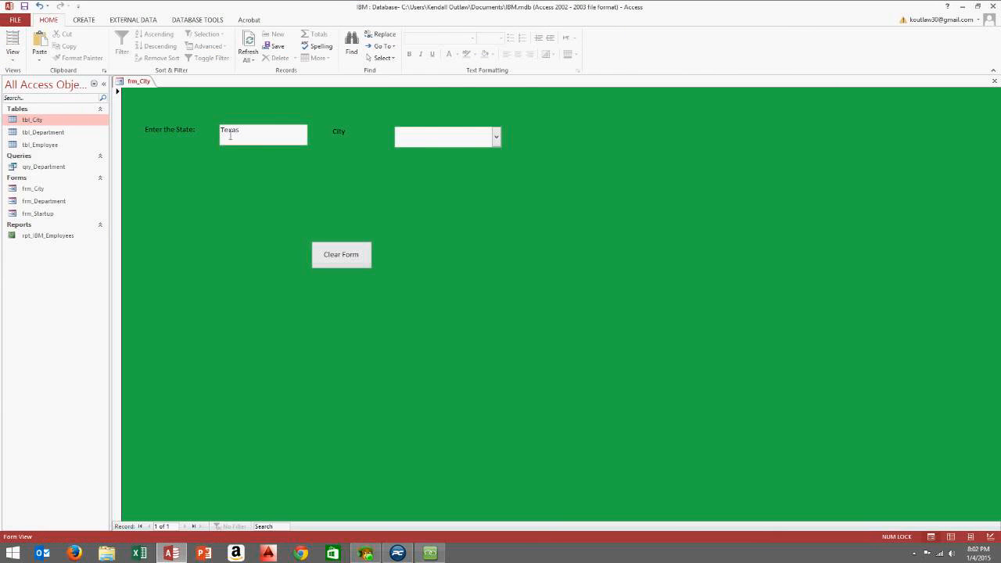
{"action": "left_click", "coordinate": [495, 138]}
{"action": "left_click", "coordinate": [454, 154]}
{"action": "left_click", "coordinate": [352, 258]}
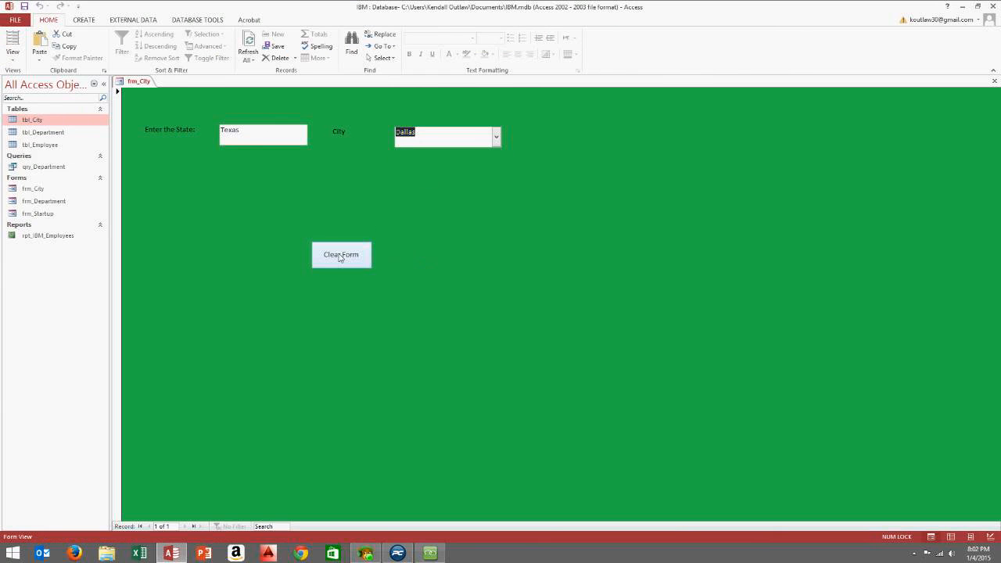
In frm_City's Design view, nudge the Clear Form button up and right, then select tbl_Employee
{"action": "right_click", "coordinate": [508, 214]}
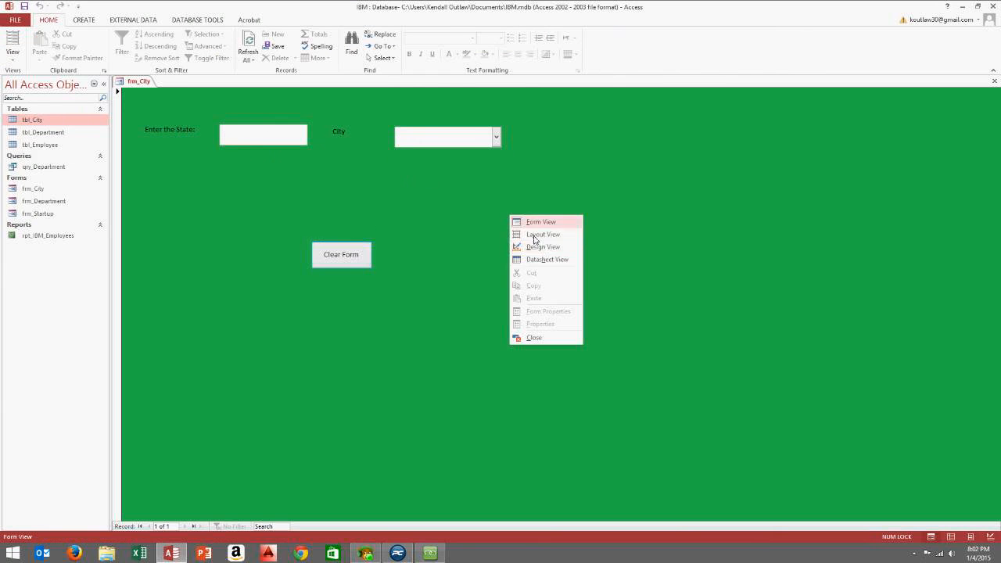
{"action": "left_click", "coordinate": [550, 245]}
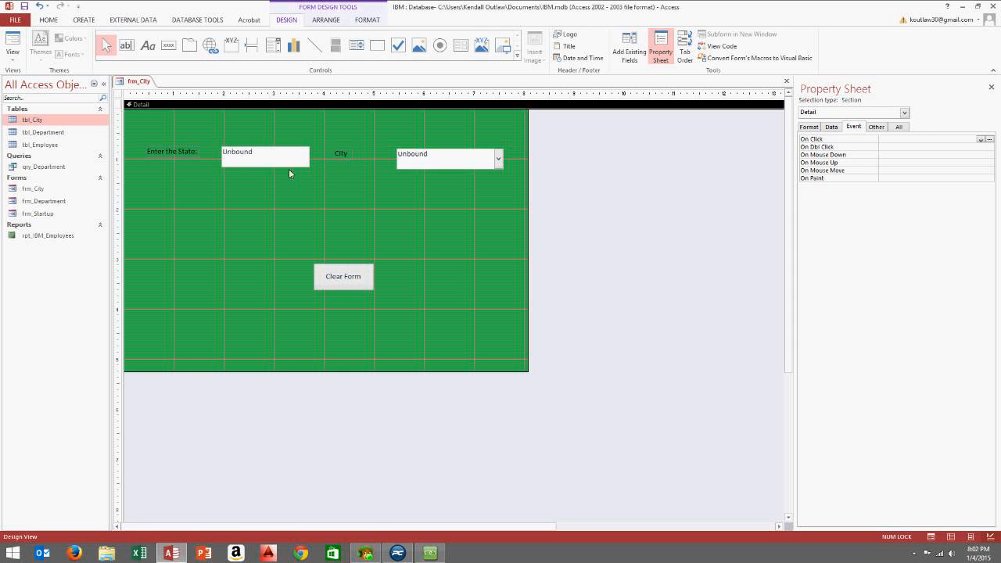
{"action": "left_click", "coordinate": [367, 271]}
{"action": "left_click_drag", "start_coordinate": [368, 271], "coordinate": [375, 258]}
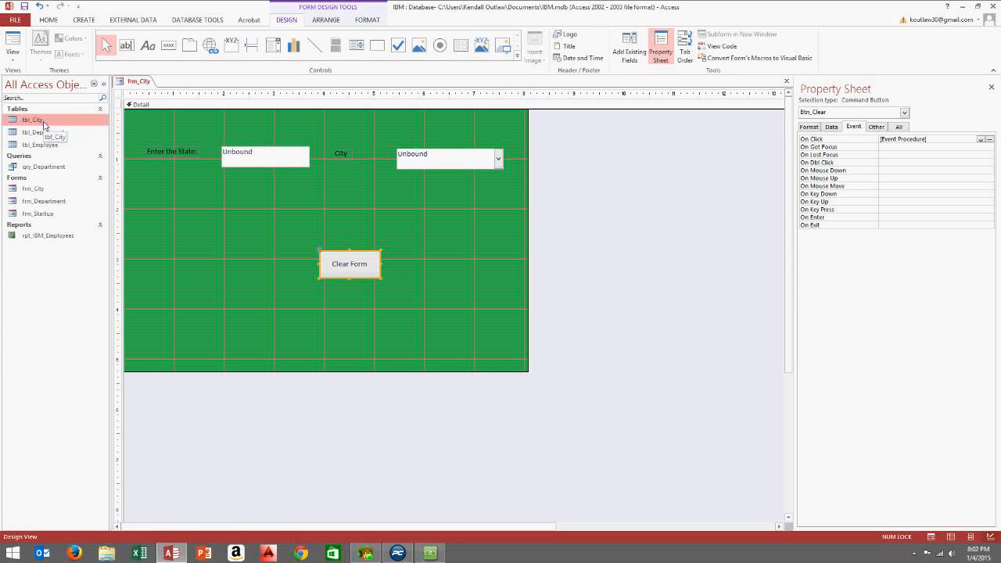
{"action": "left_click", "coordinate": [58, 145]}
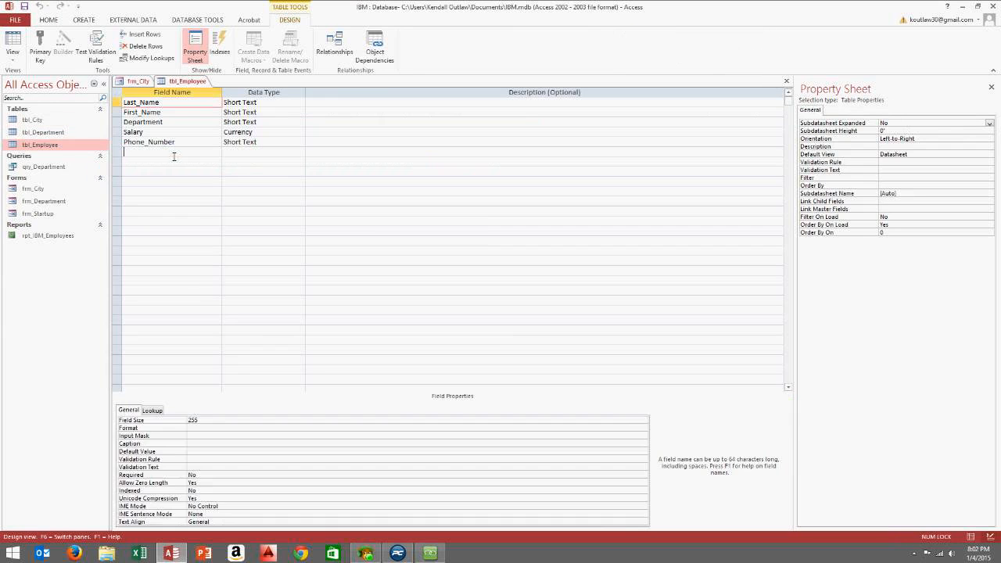
Add City and State as new Short Text fields in tbl_Employee's design
{"action": "left_click", "coordinate": [161, 151]}
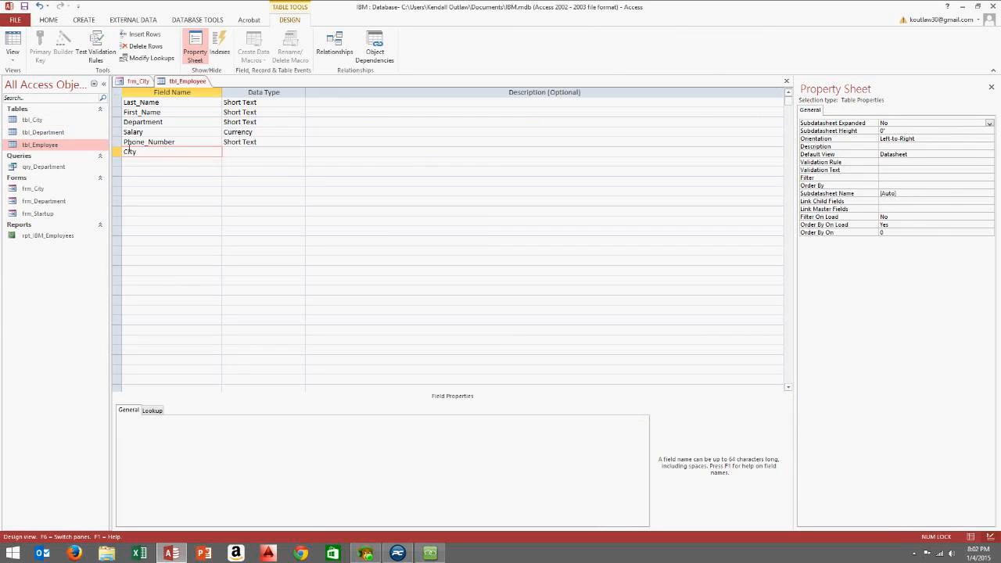
{"action": "type", "text": "City"}
{"action": "left_click", "coordinate": [251, 152]}
{"action": "left_click", "coordinate": [187, 162]}
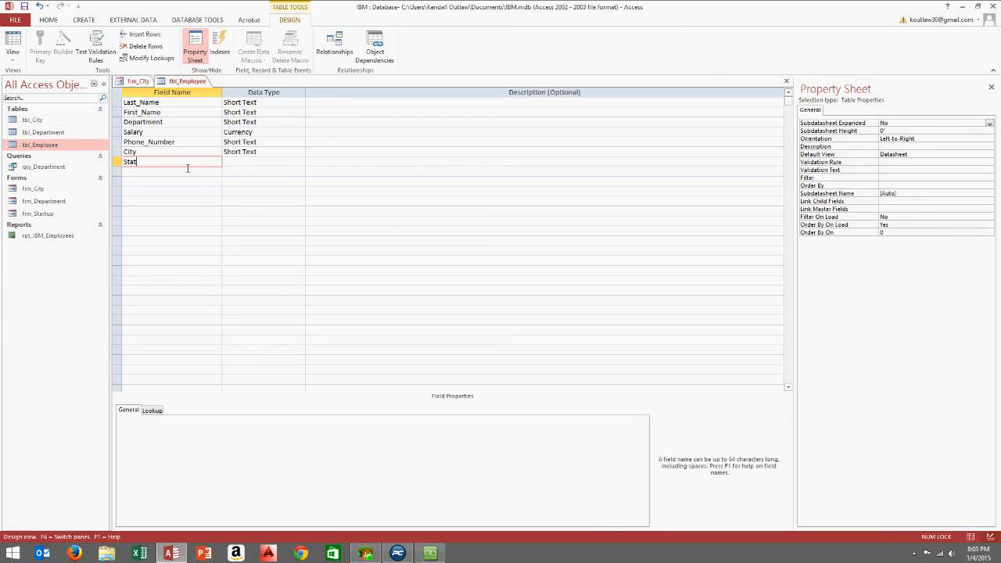
{"action": "left_click", "coordinate": [242, 162]}
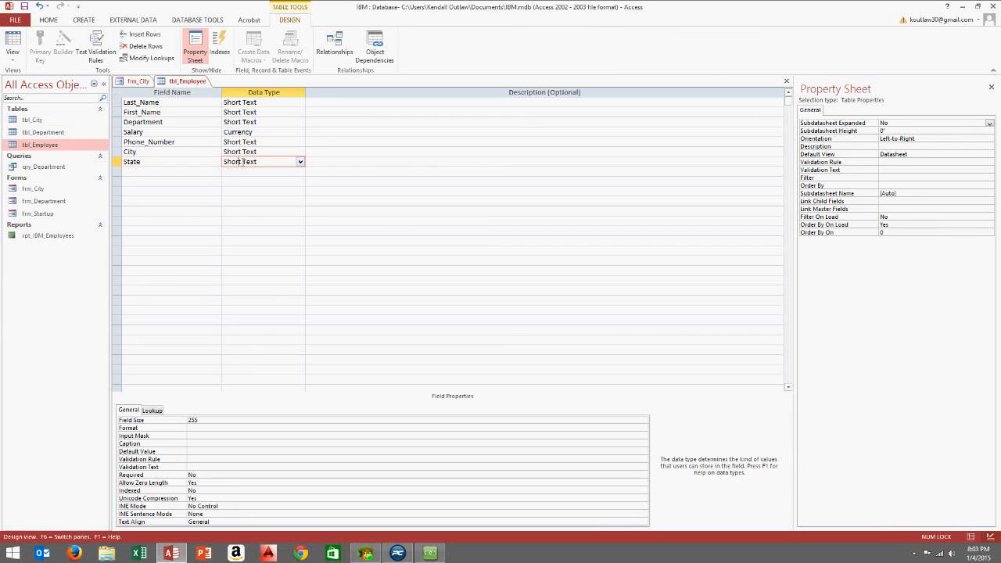
Move the City and State field rows above Phone_Number
{"action": "left_click", "coordinate": [119, 152]}
{"action": "left_click_drag", "start_coordinate": [119, 152], "coordinate": [123, 146]}
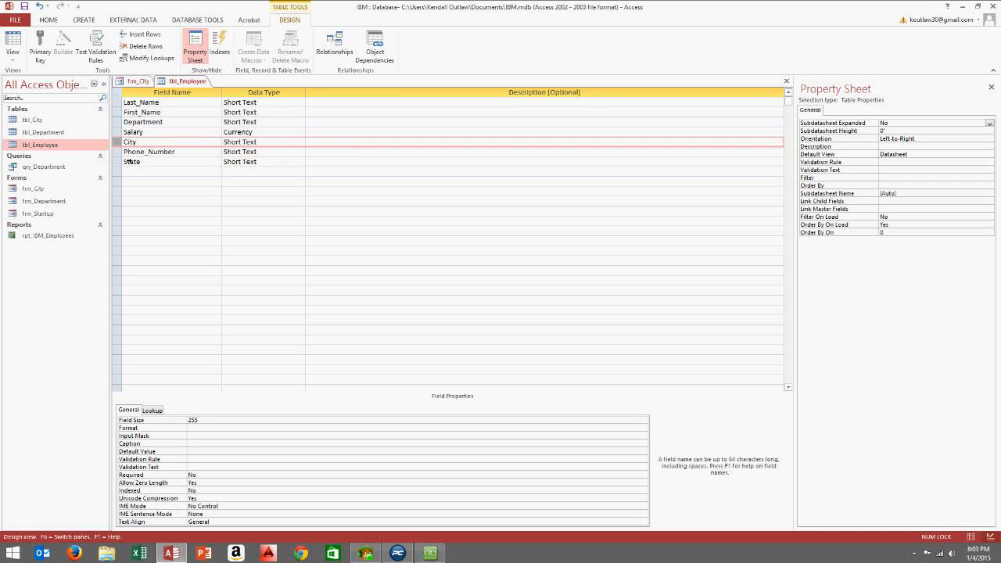
{"action": "left_click", "coordinate": [118, 162]}
{"action": "left_click_drag", "start_coordinate": [118, 162], "coordinate": [121, 148]}
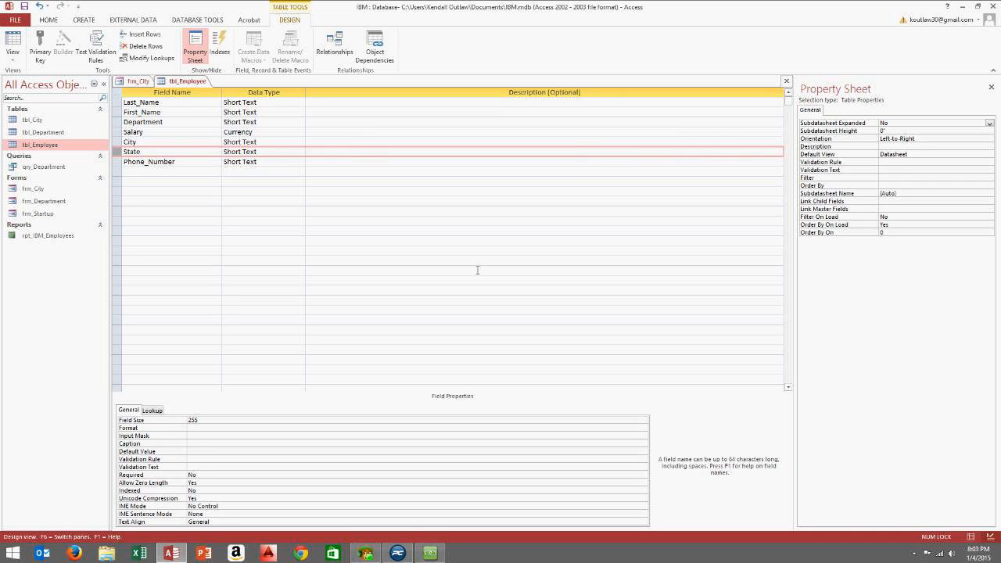
Save the tbl_Employee design and check the new empty City column in its datasheet
{"action": "left_click", "coordinate": [787, 80]}
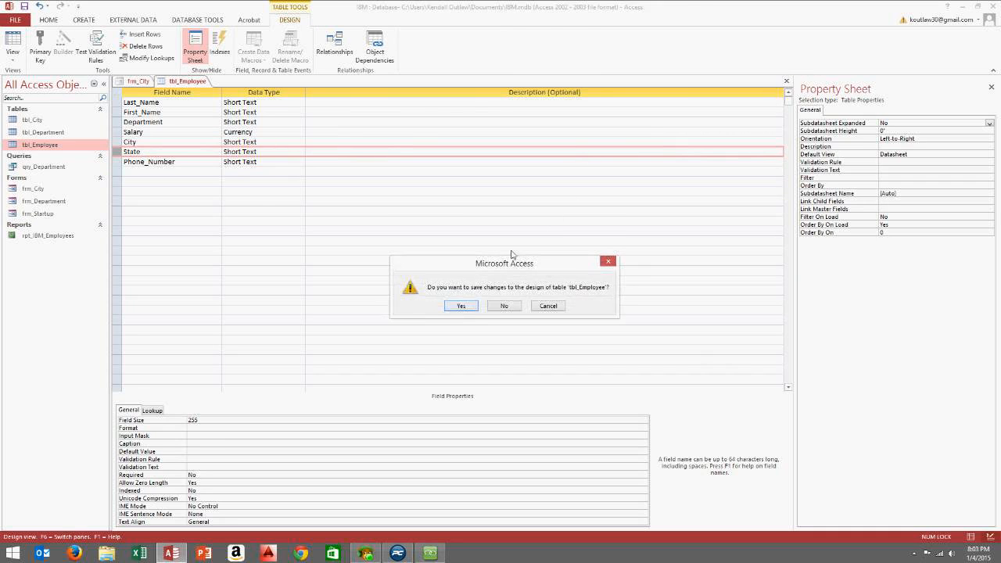
{"action": "left_click", "coordinate": [460, 305]}
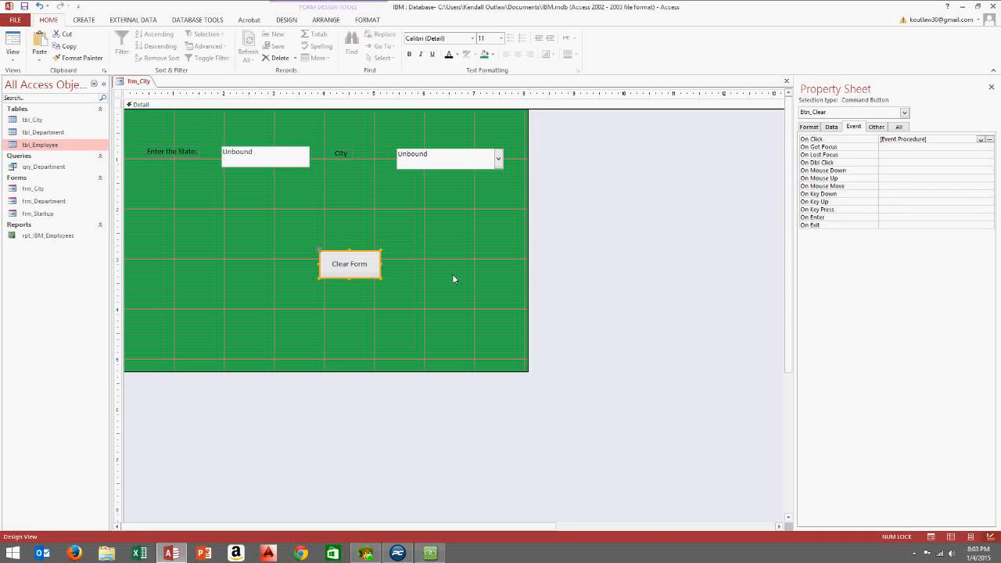
{"action": "double_click", "coordinate": [43, 146]}
{"action": "left_click", "coordinate": [452, 104]}
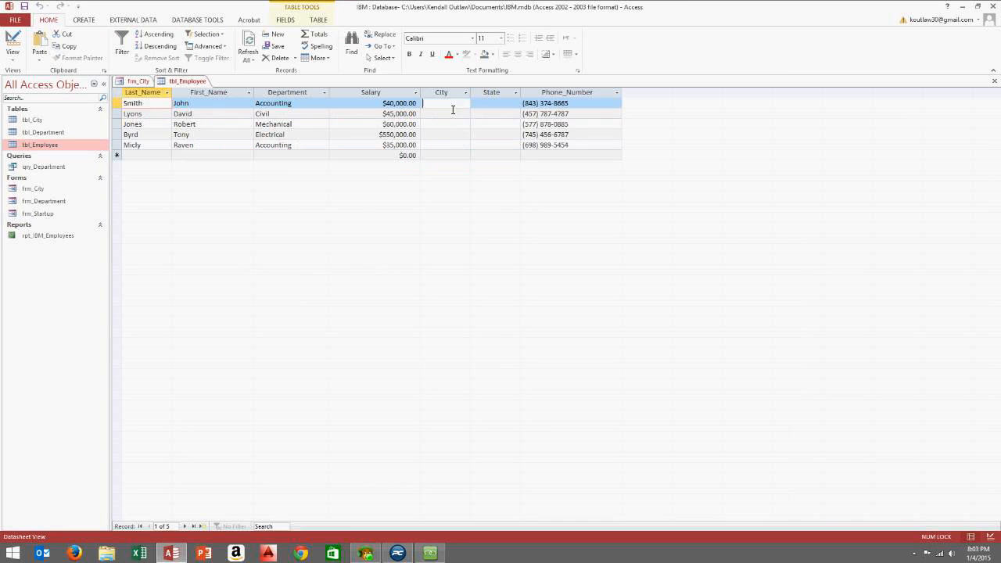
{"action": "left_click", "coordinate": [994, 81]}
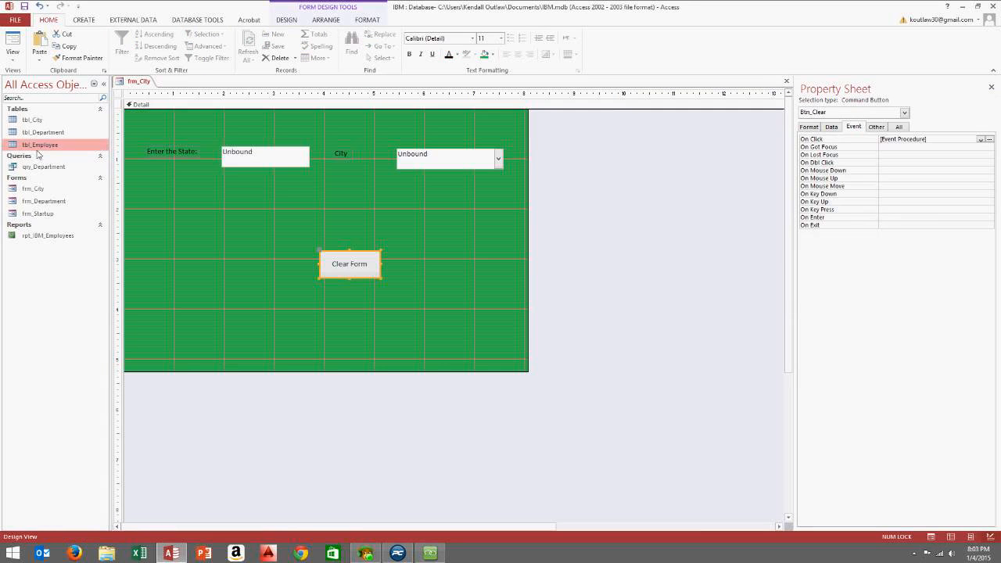
{"action": "left_click", "coordinate": [45, 121]}
{"action": "mouse_move", "coordinate": [47, 123]}
{"action": "left_mouse_down"}
{"action": "mouse_move", "coordinate": [35, 129]}
{"action": "mouse_move", "coordinate": [45, 142]}
{"action": "left_mouse_up"}
Open tbl_Employee in Design view and set City's data type to Lookup Wizard
{"action": "right_click", "coordinate": [49, 144]}
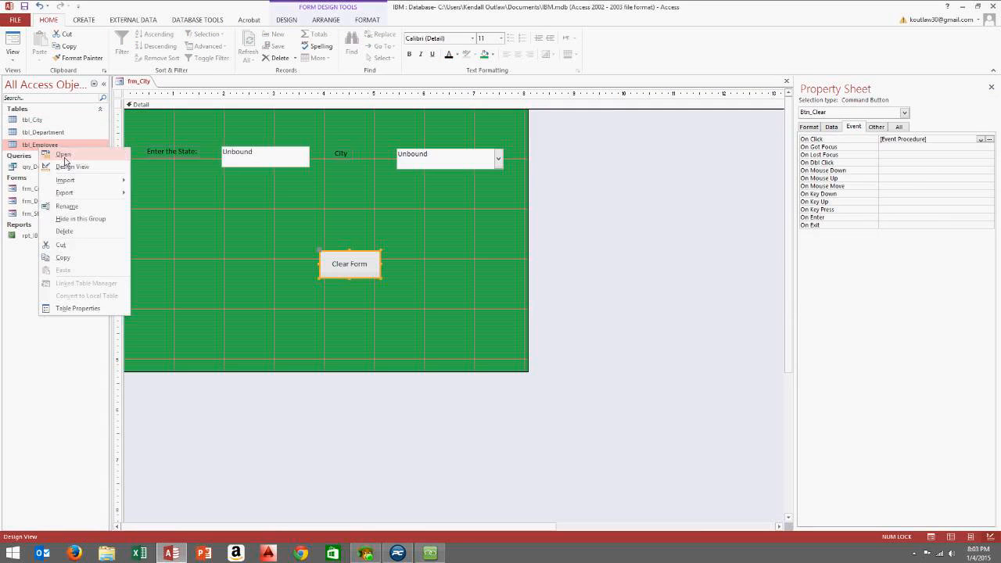
{"action": "left_click", "coordinate": [70, 168]}
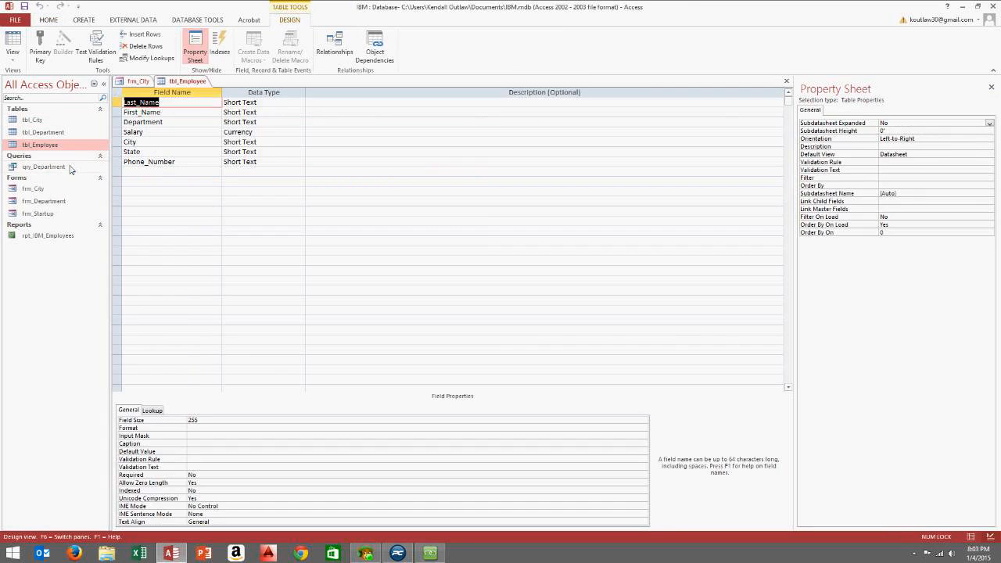
{"action": "left_click", "coordinate": [264, 143]}
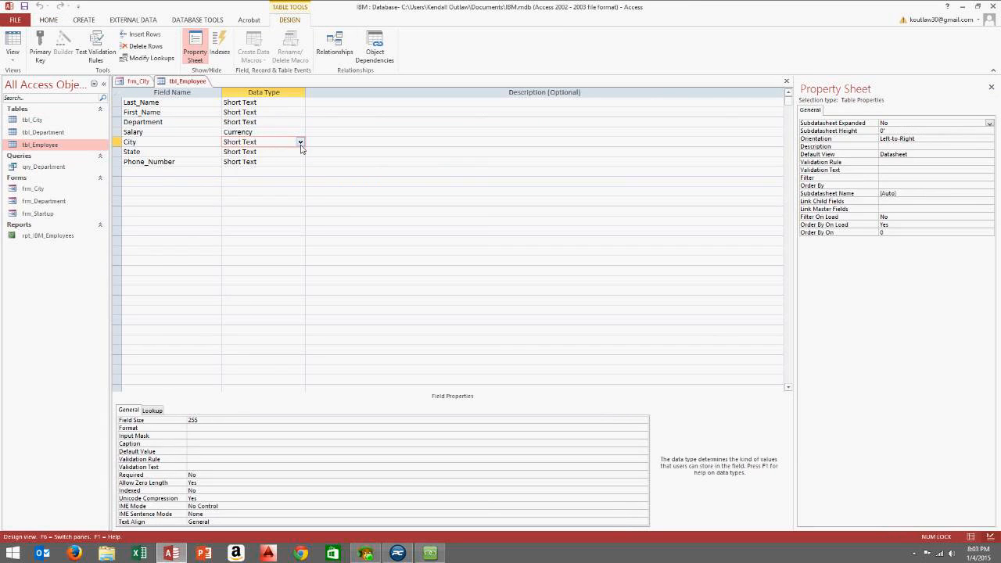
{"action": "left_click", "coordinate": [300, 144]}
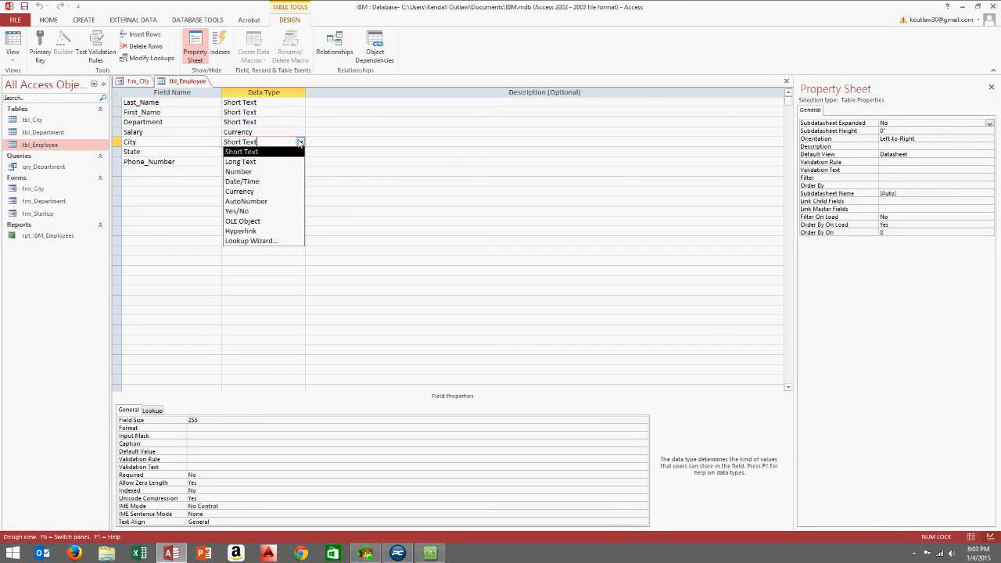
{"action": "left_click", "coordinate": [248, 241]}
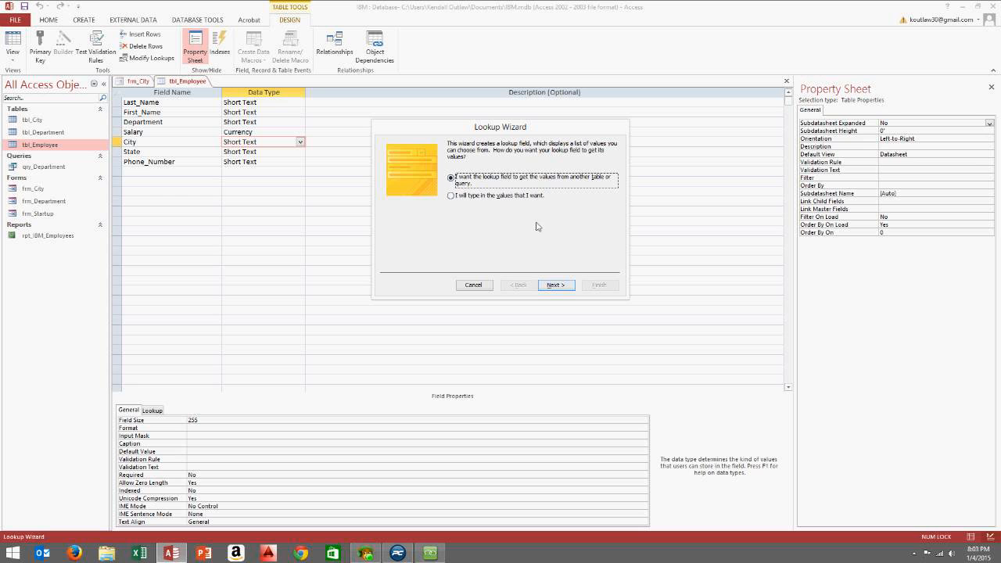
Build the City lookup from tbl_City's City field, sorted ascending by City, and save the table
{"action": "left_click", "coordinate": [555, 283]}
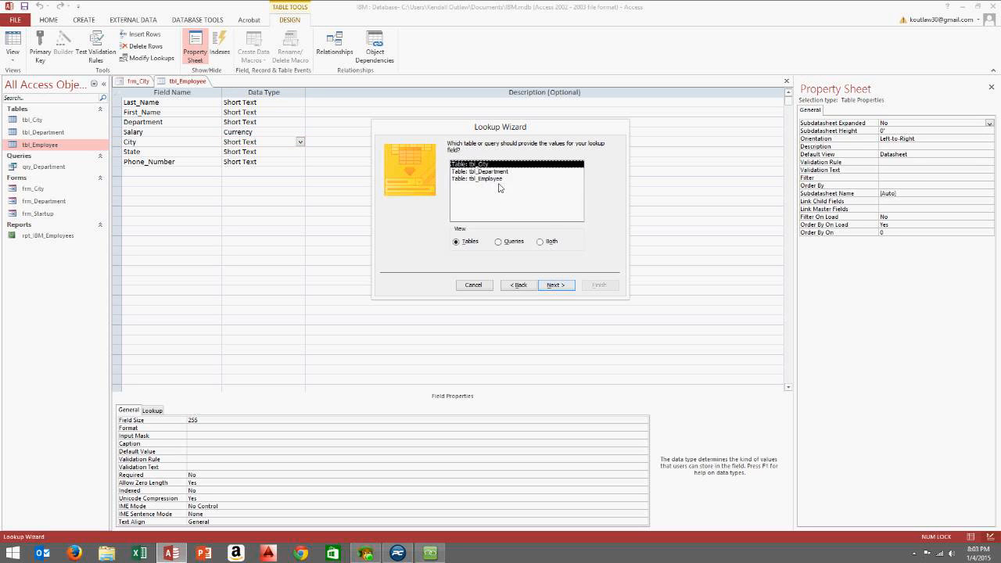
{"action": "left_click", "coordinate": [556, 285]}
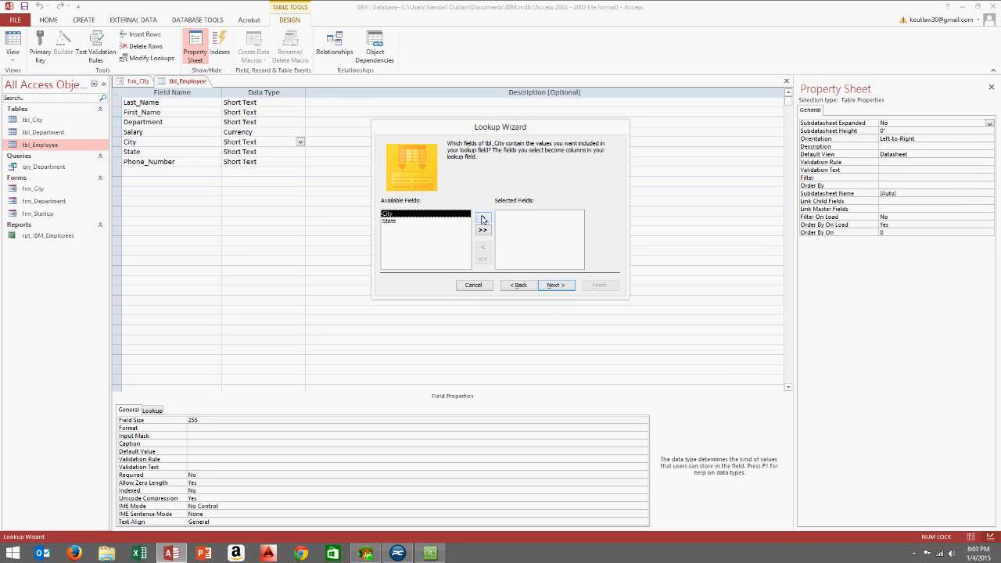
{"action": "left_click", "coordinate": [482, 218]}
{"action": "left_click", "coordinate": [553, 284]}
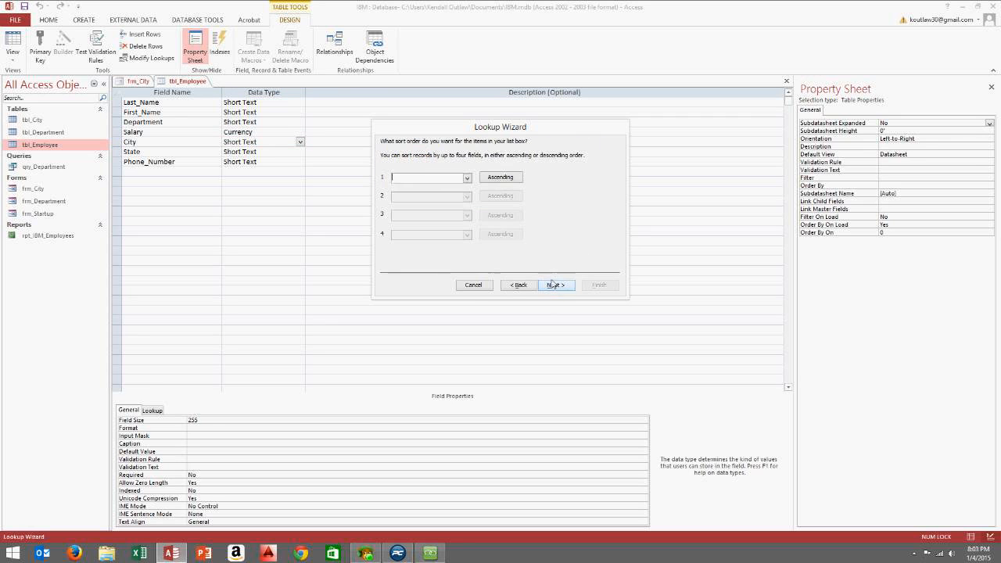
{"action": "left_click", "coordinate": [466, 177]}
{"action": "left_click", "coordinate": [438, 193]}
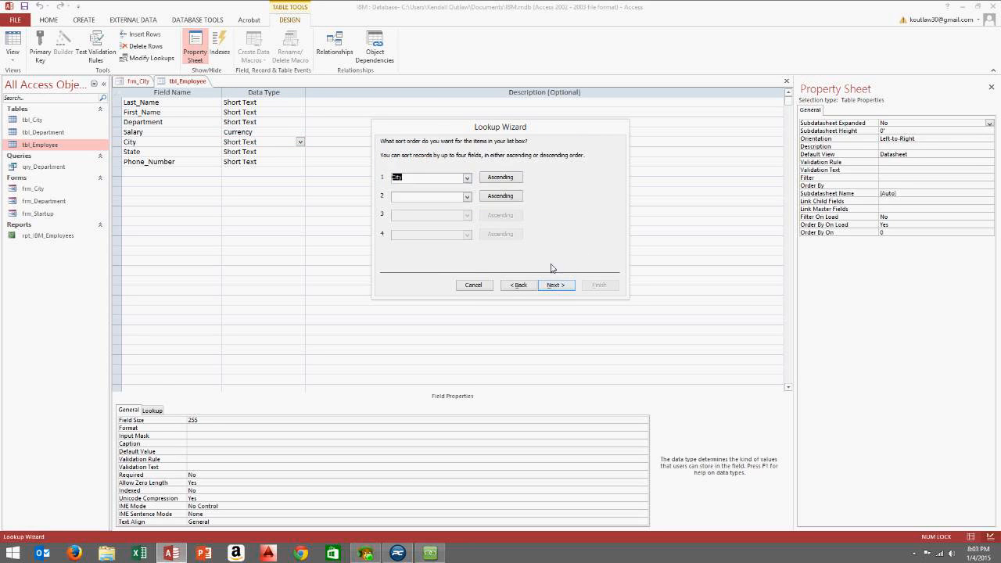
{"action": "left_click", "coordinate": [555, 284]}
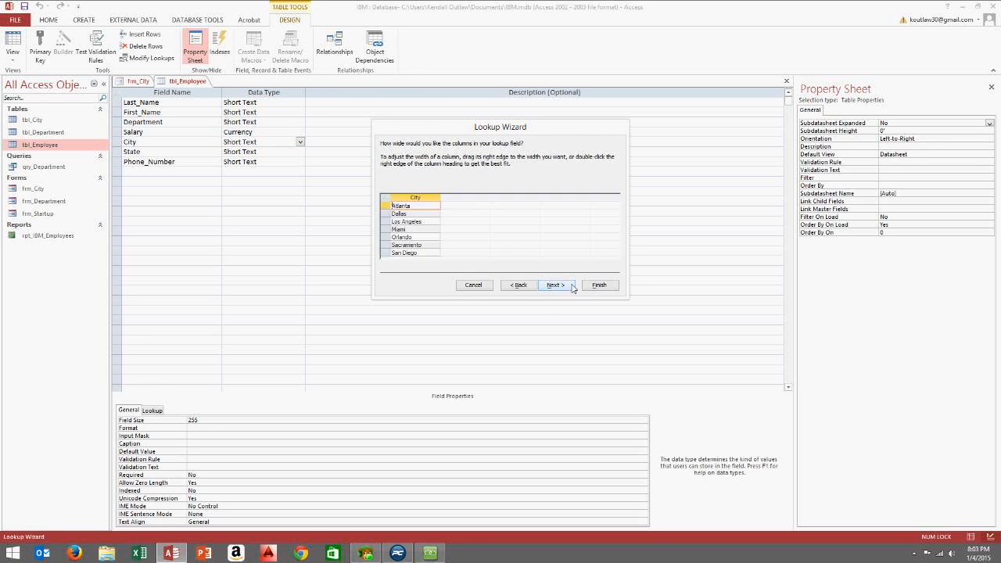
{"action": "left_click", "coordinate": [570, 287]}
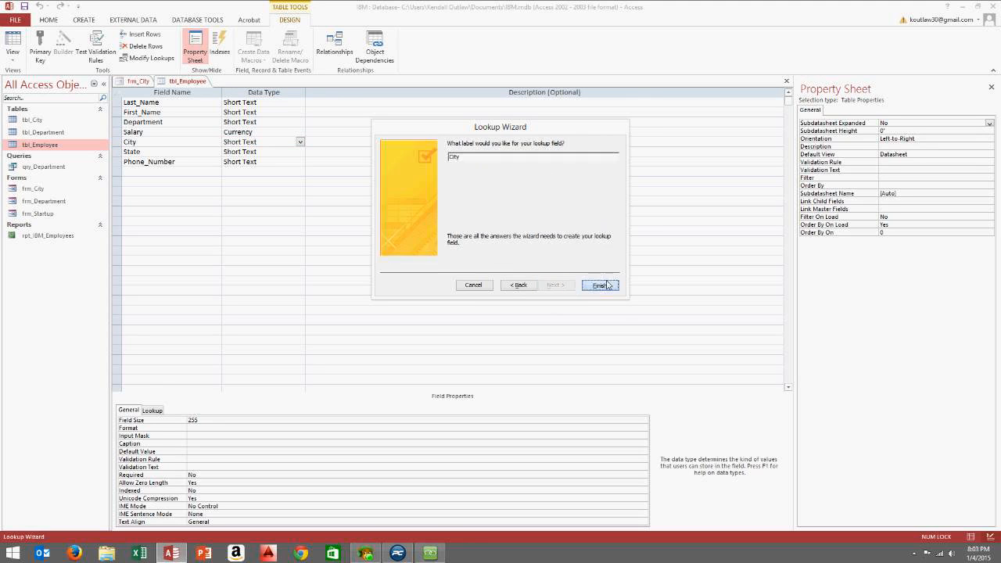
{"action": "left_click", "coordinate": [599, 285]}
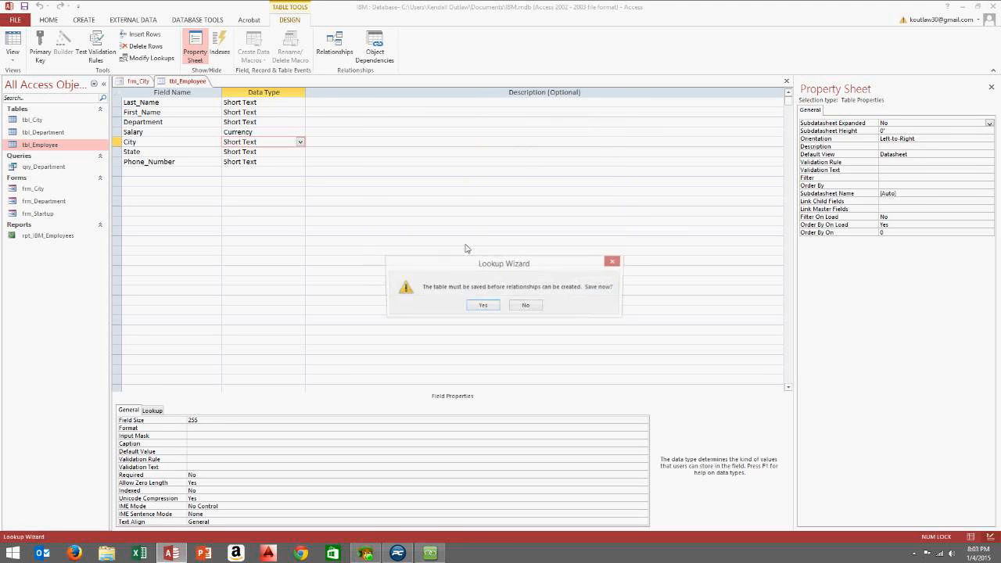
{"action": "left_click", "coordinate": [483, 305]}
{"action": "left_click", "coordinate": [13, 54]}
In Datasheet view, choose Atlanta, Miami, Dallas and Sacramento as employees' cities from the lookup
{"action": "left_click", "coordinate": [24, 75]}
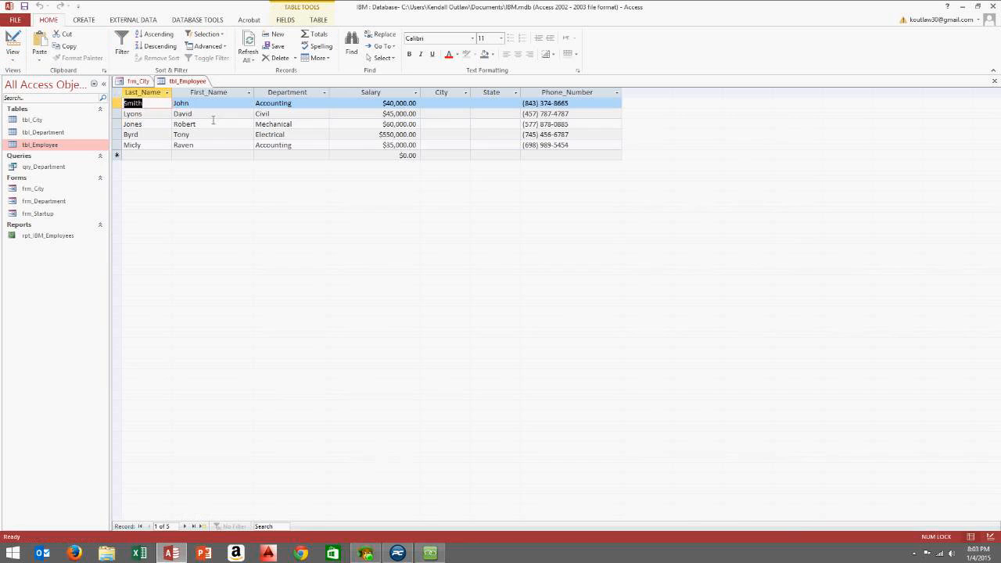
{"action": "left_click", "coordinate": [440, 107]}
{"action": "left_click", "coordinate": [463, 104]}
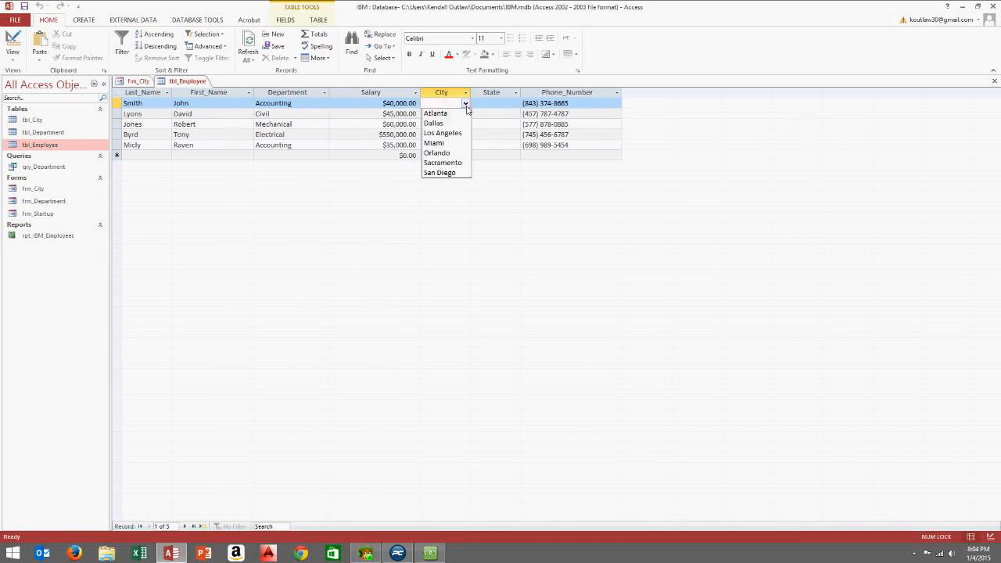
{"action": "left_click", "coordinate": [442, 113]}
{"action": "left_click", "coordinate": [451, 133]}
{"action": "left_click", "coordinate": [458, 125]}
{"action": "left_click", "coordinate": [465, 124]}
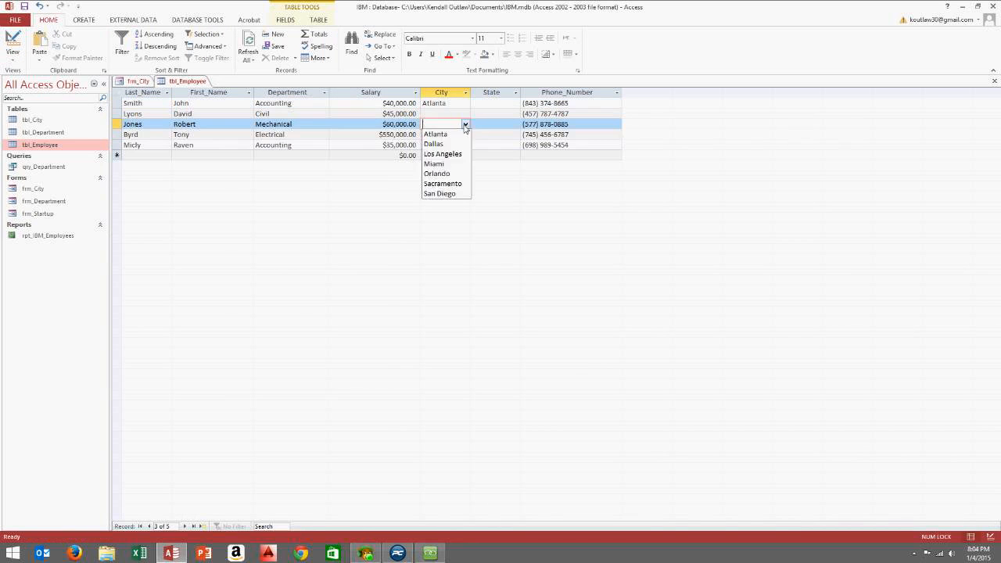
{"action": "left_click", "coordinate": [443, 165]}
{"action": "left_click", "coordinate": [448, 143]}
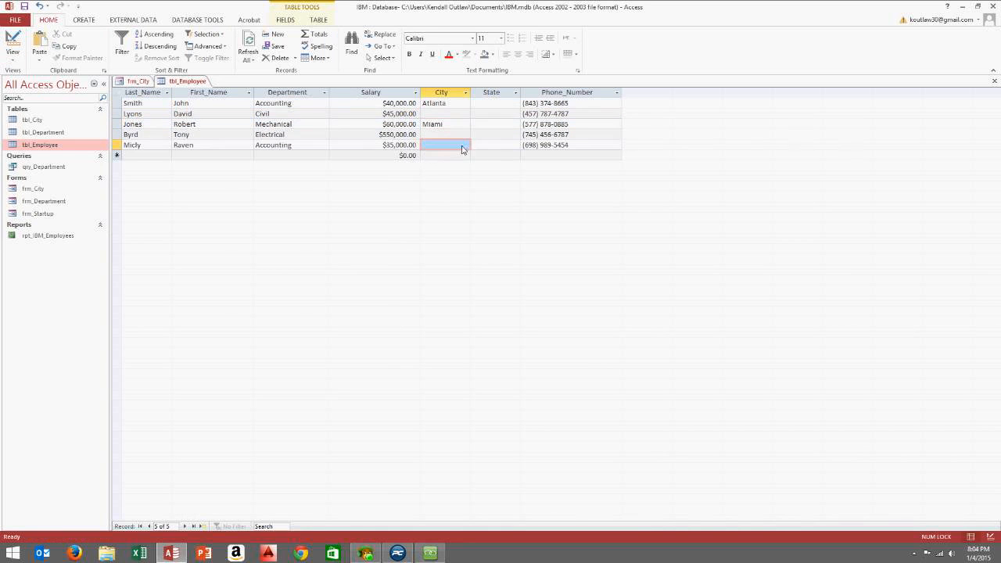
{"action": "left_click", "coordinate": [465, 146]}
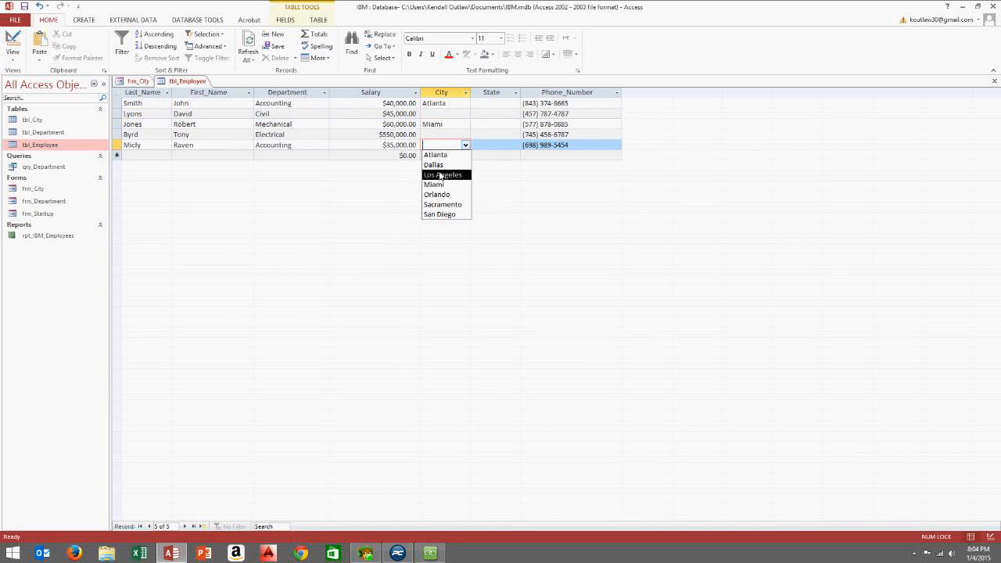
{"action": "left_click", "coordinate": [434, 165]}
{"action": "left_click", "coordinate": [442, 113]}
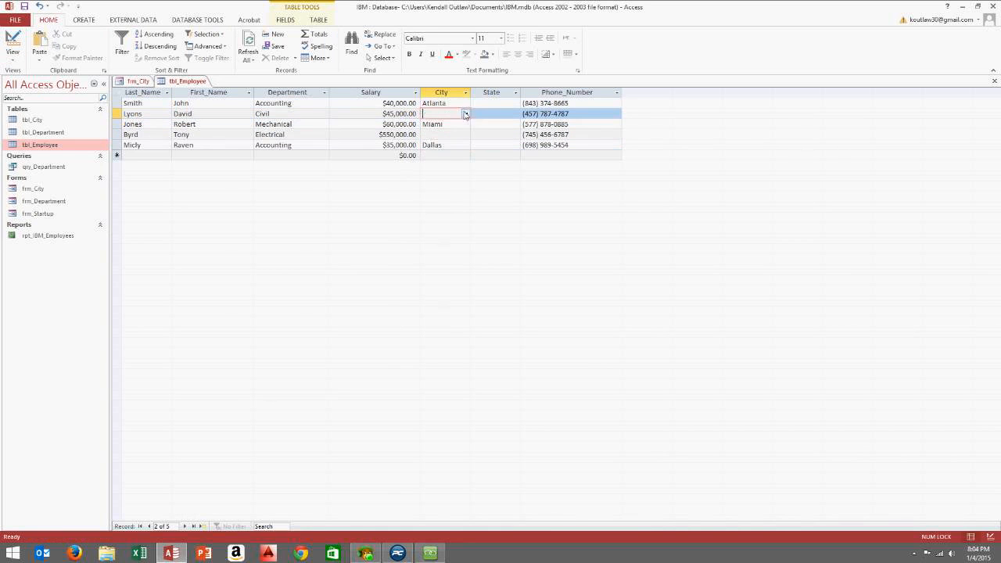
{"action": "left_click", "coordinate": [466, 113]}
{"action": "left_click", "coordinate": [450, 149]}
Widen the City column and set the fourth employee's city to San Diego
{"action": "left_click_drag", "start_coordinate": [470, 93], "coordinate": [490, 92]}
{"action": "left_click", "coordinate": [471, 136]}
{"action": "left_click", "coordinate": [484, 134]}
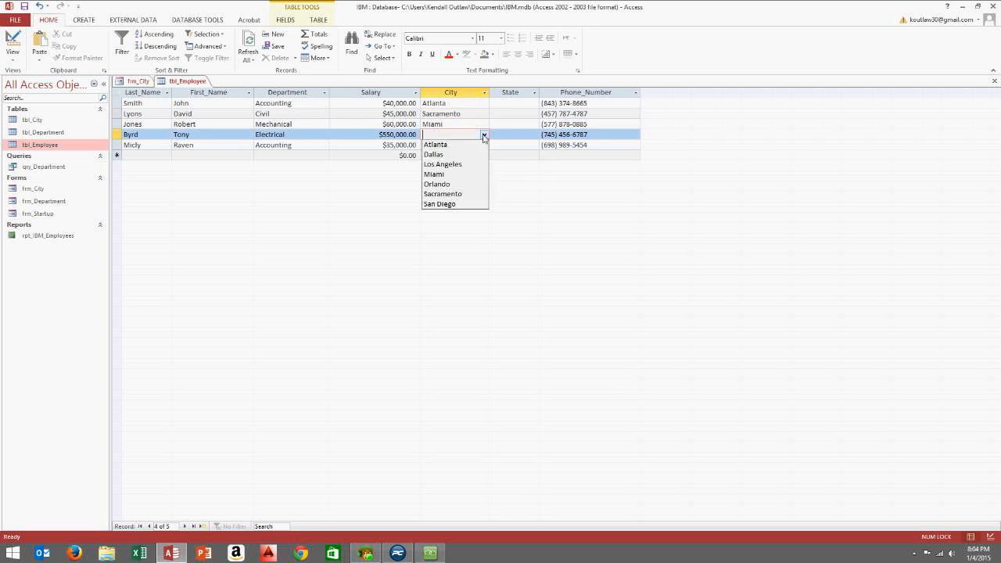
{"action": "left_click", "coordinate": [438, 207]}
{"action": "left_click", "coordinate": [512, 93]}
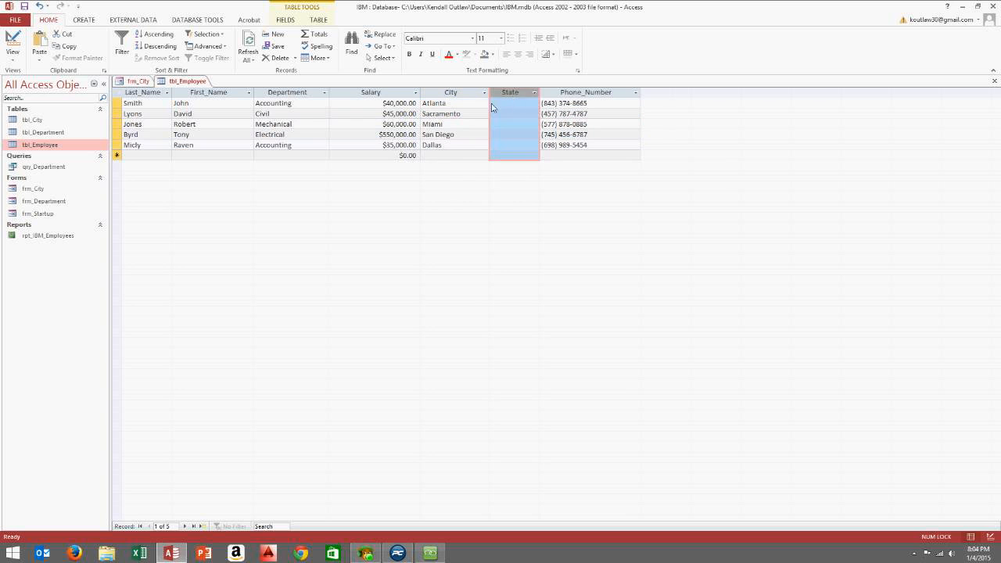
{"action": "left_click", "coordinate": [506, 104]}
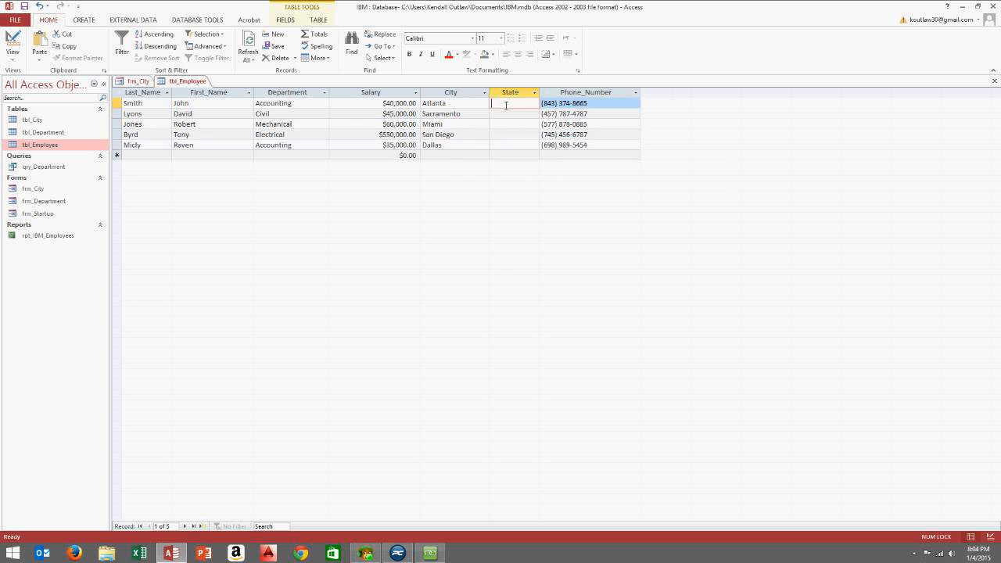
Enter the employees' states: Georgia, California, Florida, California and Texas
{"action": "left_click", "coordinate": [437, 106]}
{"action": "double_click", "coordinate": [435, 107]}
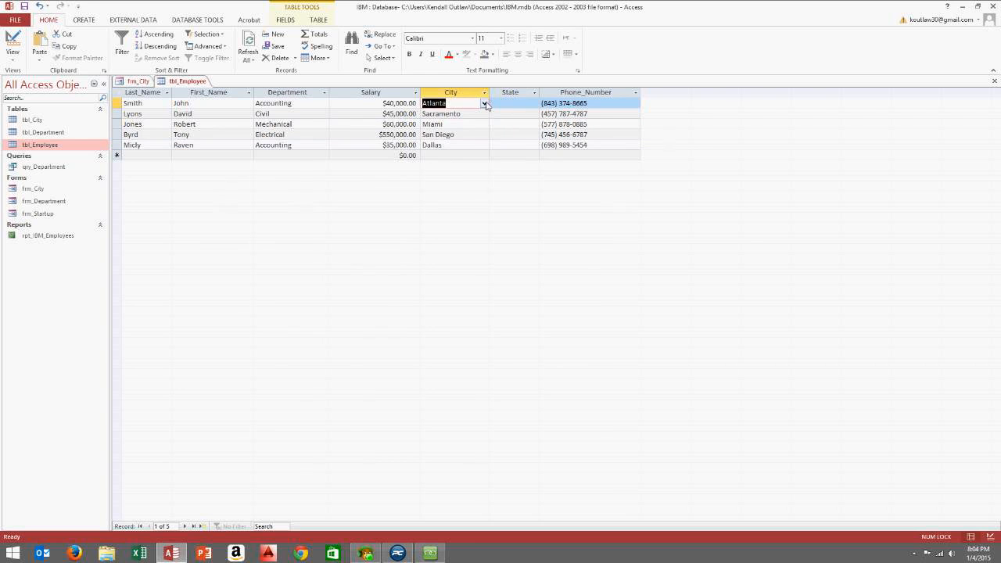
{"action": "left_click", "coordinate": [484, 104]}
{"action": "left_click", "coordinate": [512, 108]}
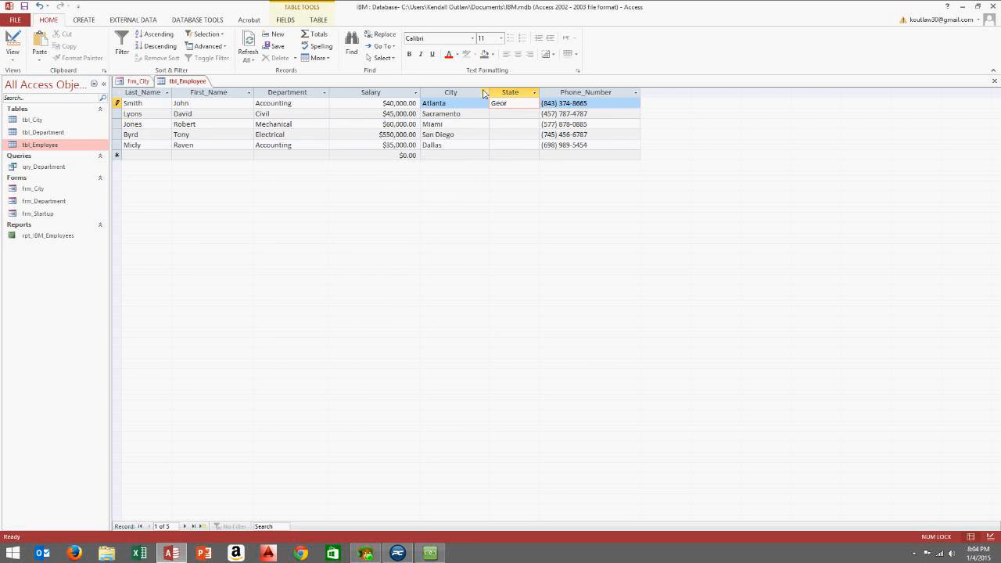
{"action": "type", "text": "a"}
{"action": "left_click", "coordinate": [505, 115]}
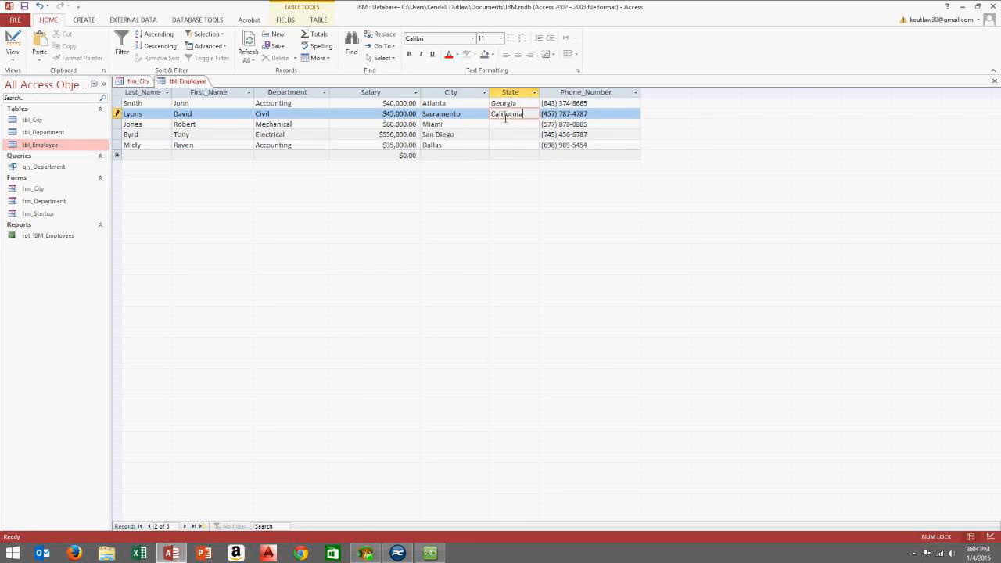
{"action": "key", "text": "Down"}
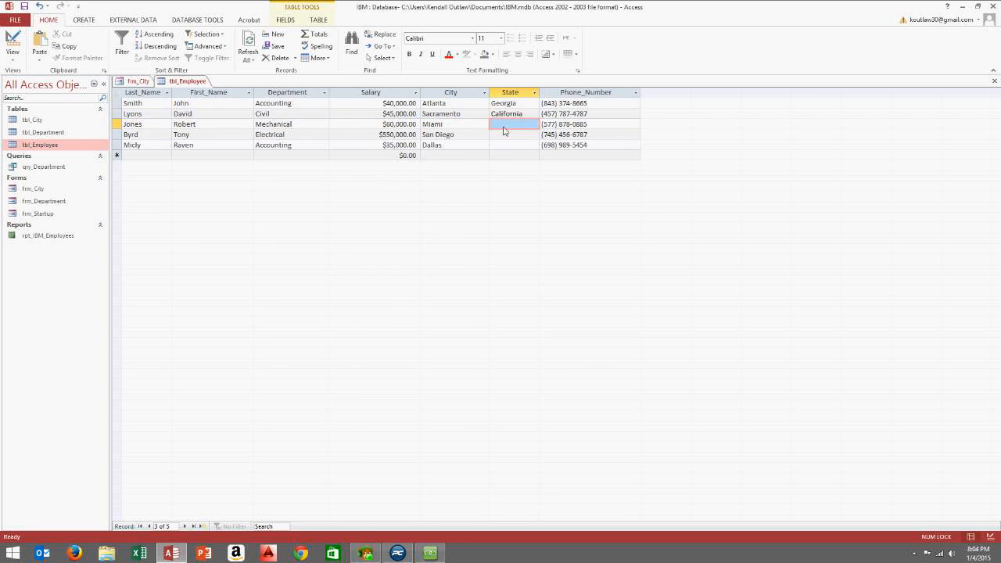
{"action": "key", "text": "Up"}
{"action": "key", "text": "ctrl+c"}
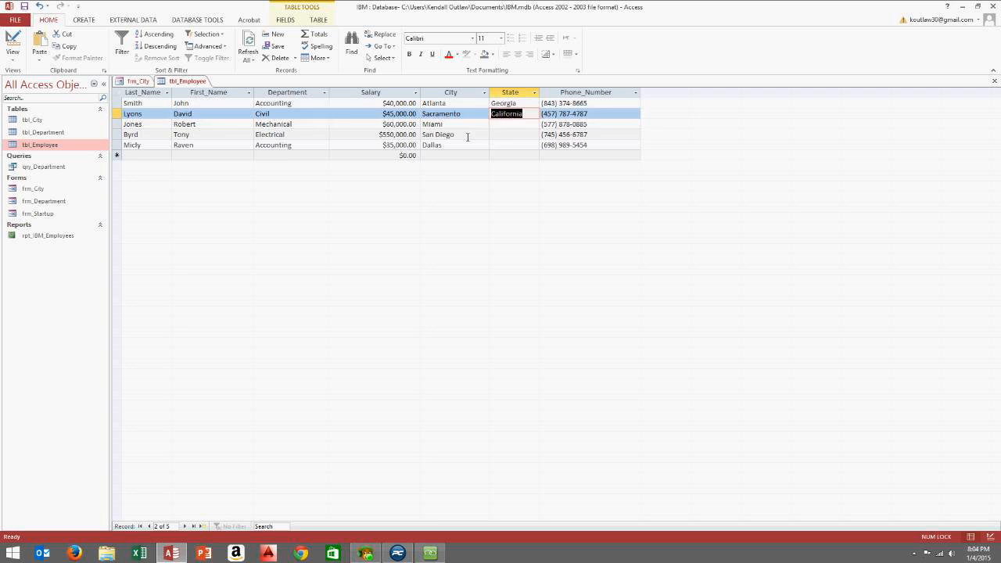
{"action": "key", "text": "Down"}
{"action": "left_click", "coordinate": [508, 134]}
{"action": "key", "text": "ctrl+v"}
{"action": "key", "text": "Down"}
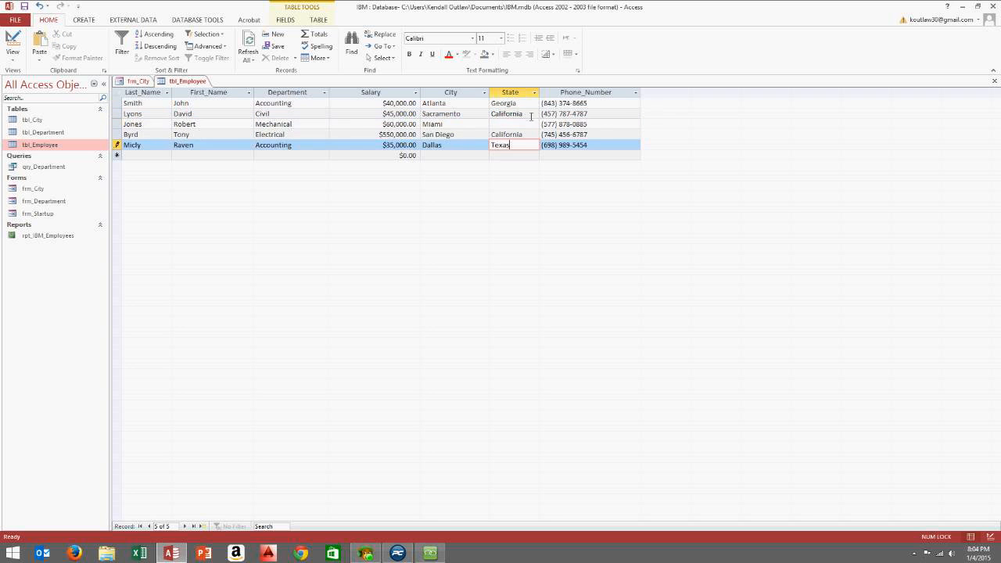
{"action": "left_click", "coordinate": [501, 126]}
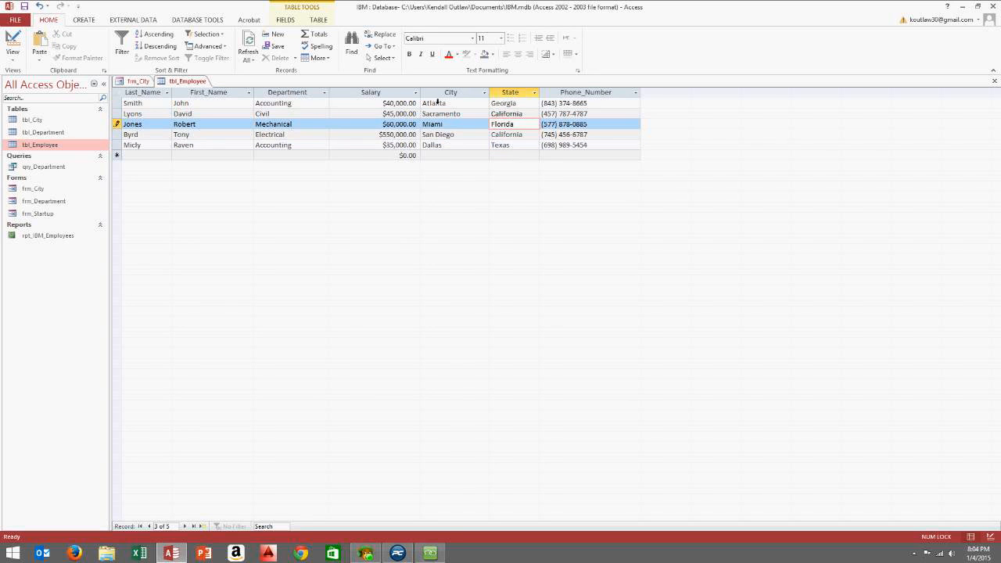
{"action": "left_click", "coordinate": [538, 111]}
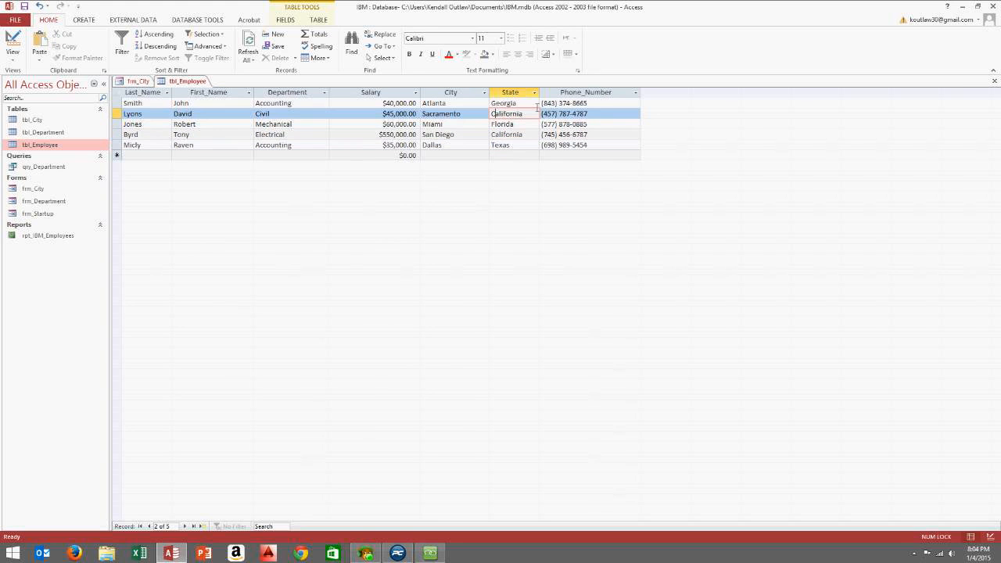
Close tbl_Employee saving its layout, and select frm_City's Detail section
{"action": "left_click", "coordinate": [994, 81]}
{"action": "left_click", "coordinate": [460, 306]}
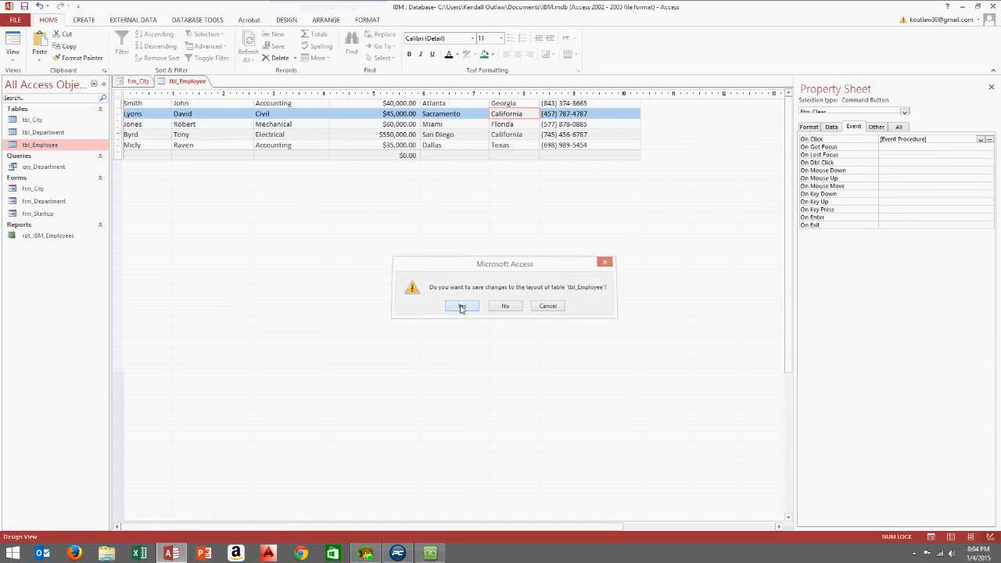
{"action": "left_click", "coordinate": [276, 214]}
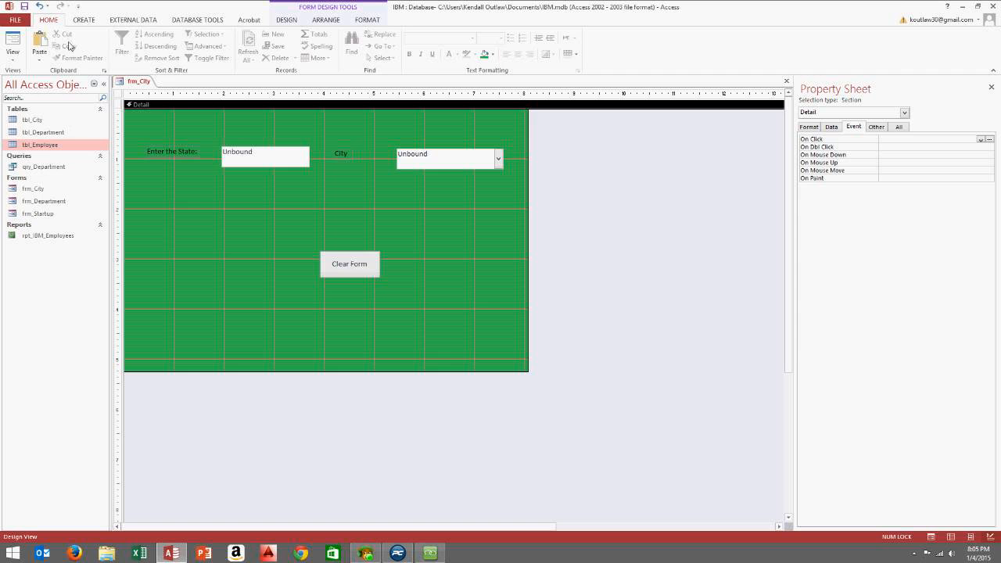
Start a new query design on tbl_Employee and add all its fields to the grid
{"action": "left_click", "coordinate": [84, 20]}
{"action": "left_click", "coordinate": [155, 49]}
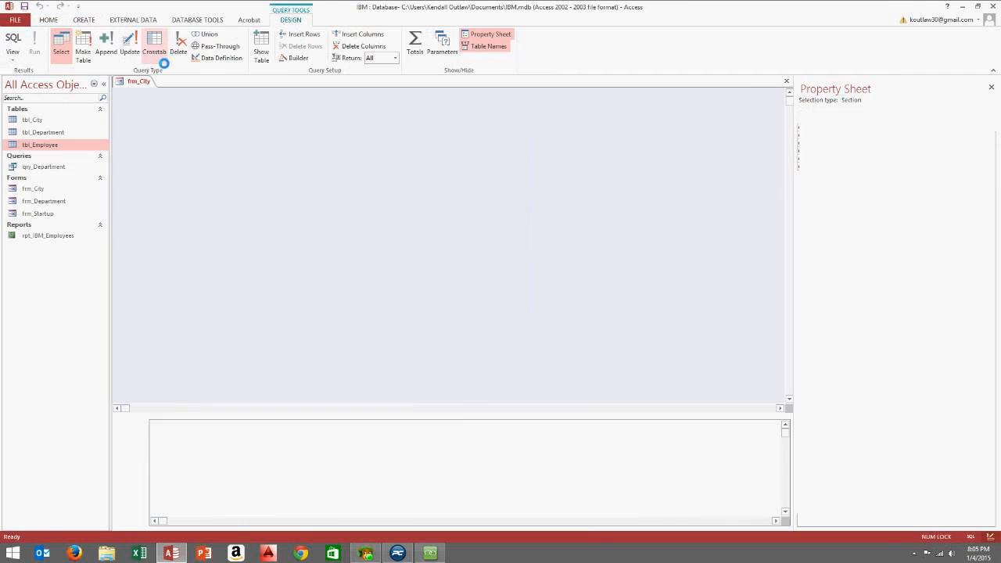
{"action": "left_click", "coordinate": [444, 428]}
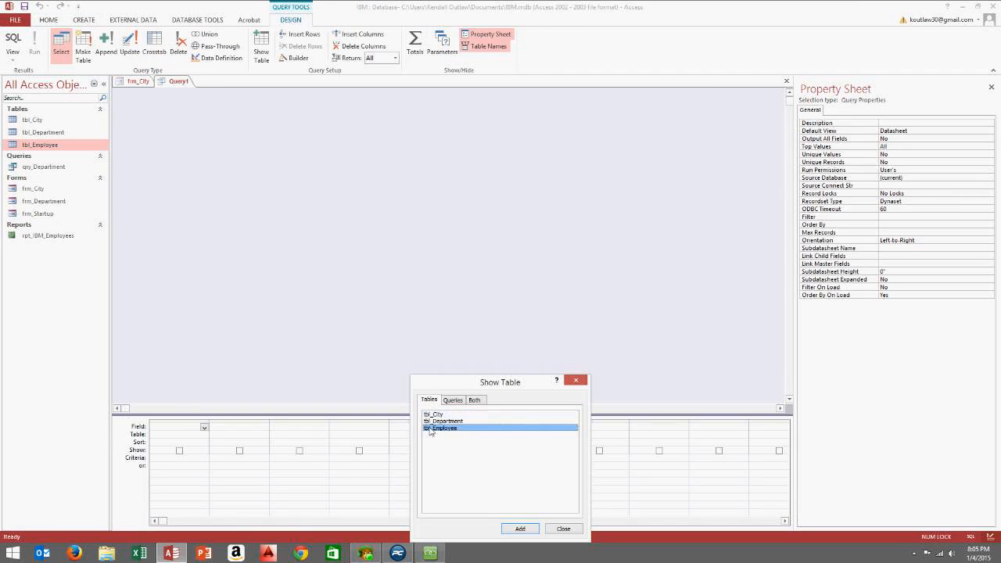
{"action": "left_click", "coordinate": [520, 530]}
{"action": "left_click", "coordinate": [561, 528]}
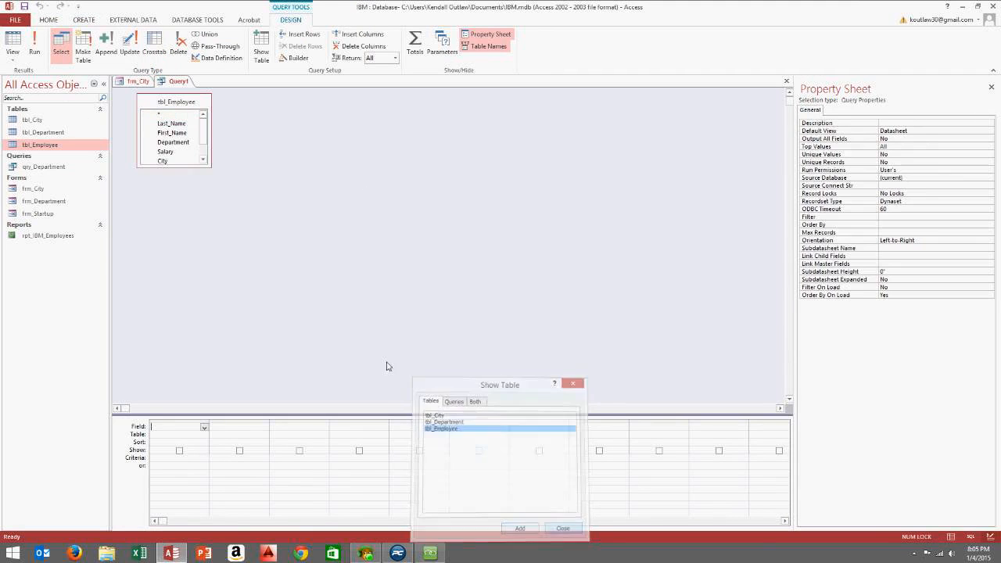
{"action": "left_click_drag", "start_coordinate": [219, 176], "coordinate": [252, 216]}
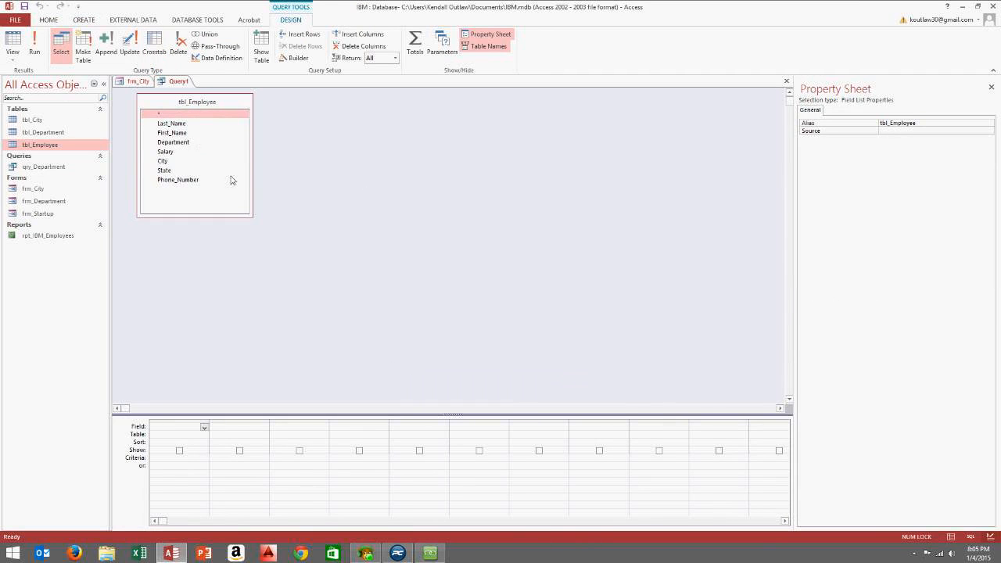
{"action": "left_click", "coordinate": [193, 123]}
{"action": "left_click", "coordinate": [189, 184], "text": "shift"}
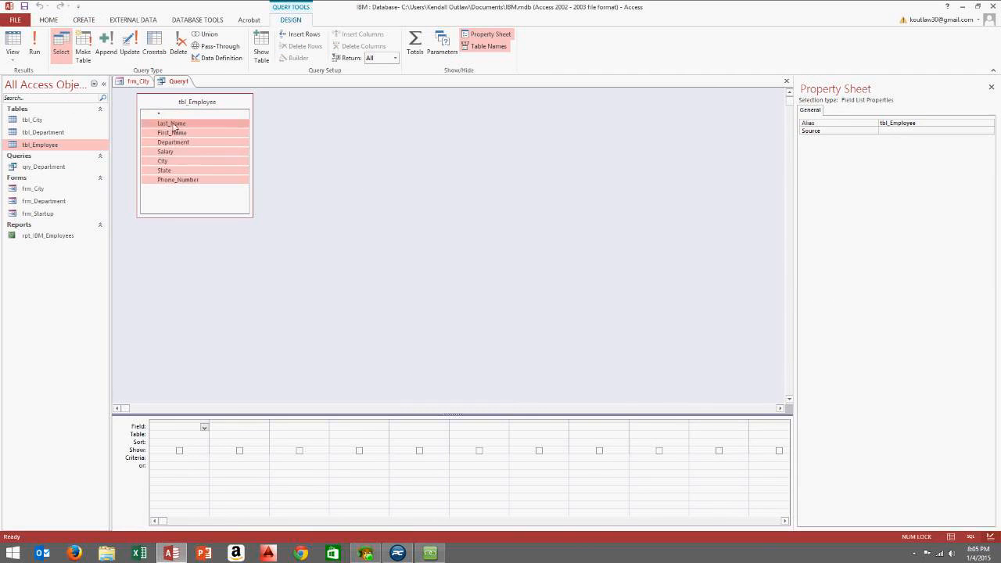
{"action": "left_click_drag", "start_coordinate": [188, 176], "coordinate": [195, 434]}
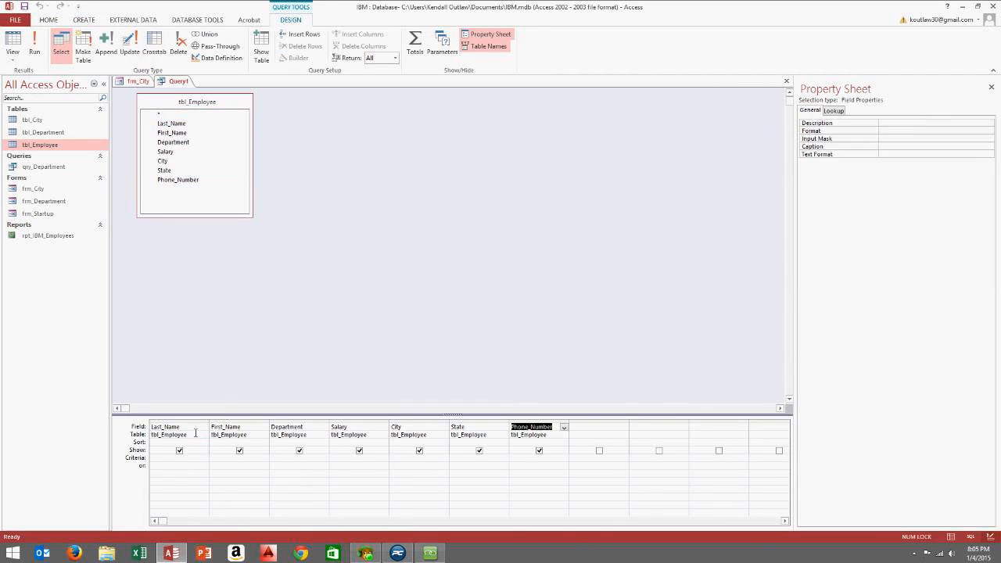
Set the City criteria to [Forms]![frm_City]![City_Combobox] and widen the column to show it
{"action": "left_click", "coordinate": [399, 464]}
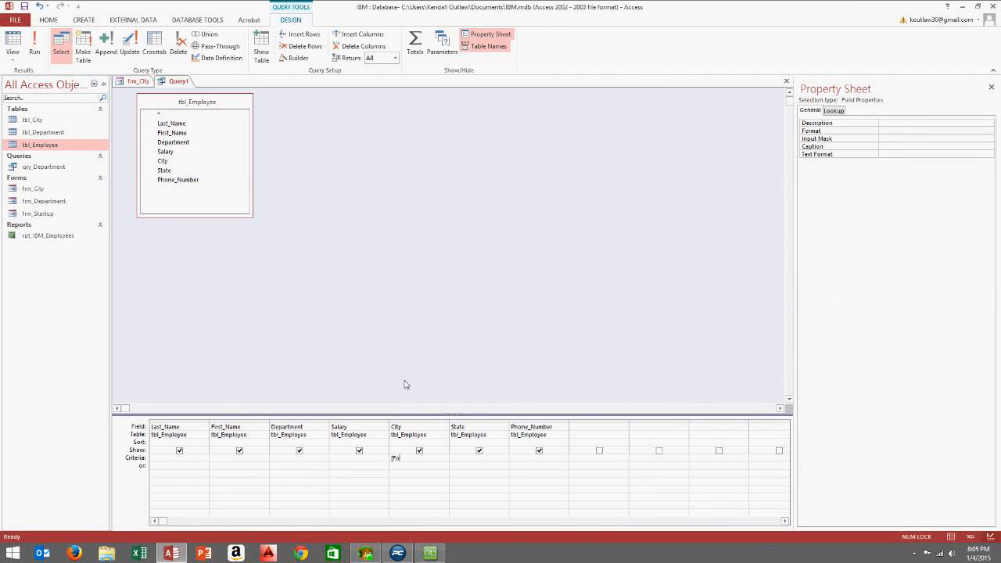
{"action": "type", "text": "rms]!"}
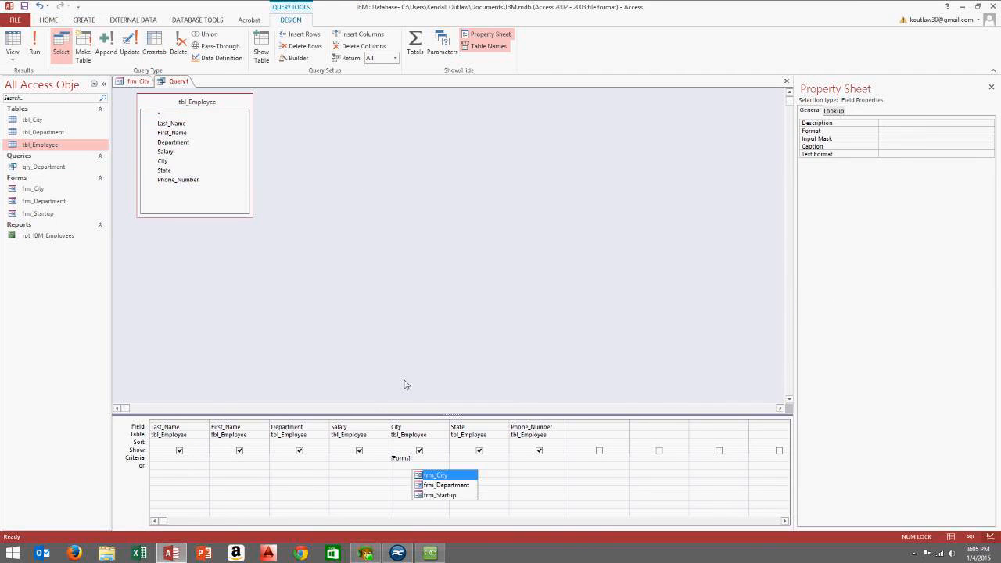
{"action": "left_click", "coordinate": [461, 476]}
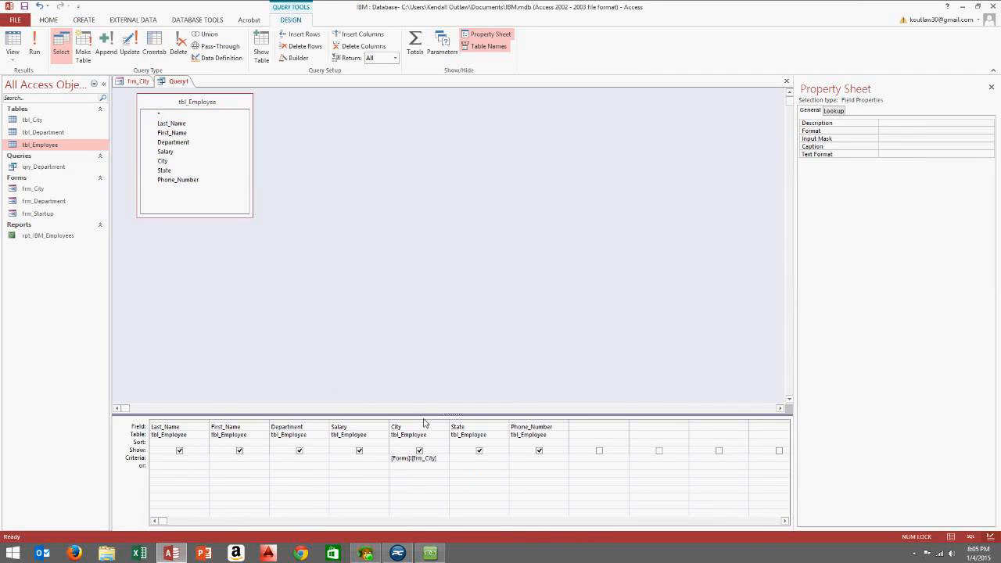
{"action": "type", "text": "!"}
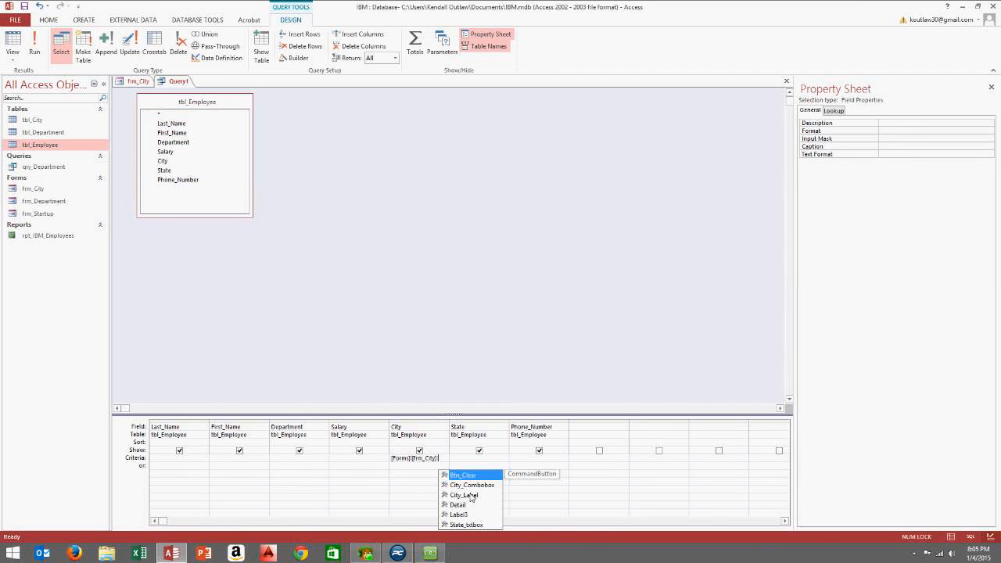
{"action": "double_click", "coordinate": [470, 486]}
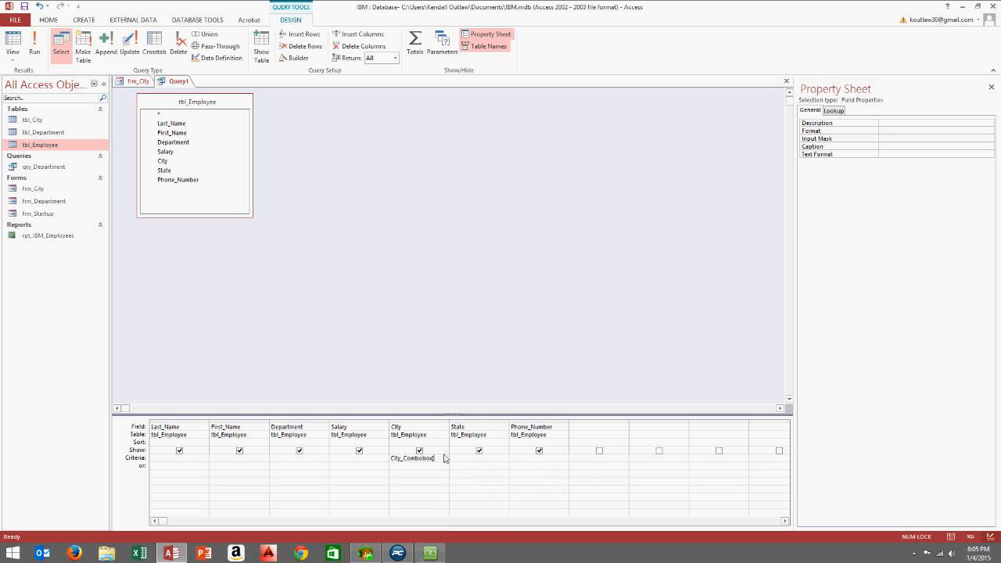
{"action": "left_click_drag", "start_coordinate": [449, 427], "coordinate": [503, 427]}
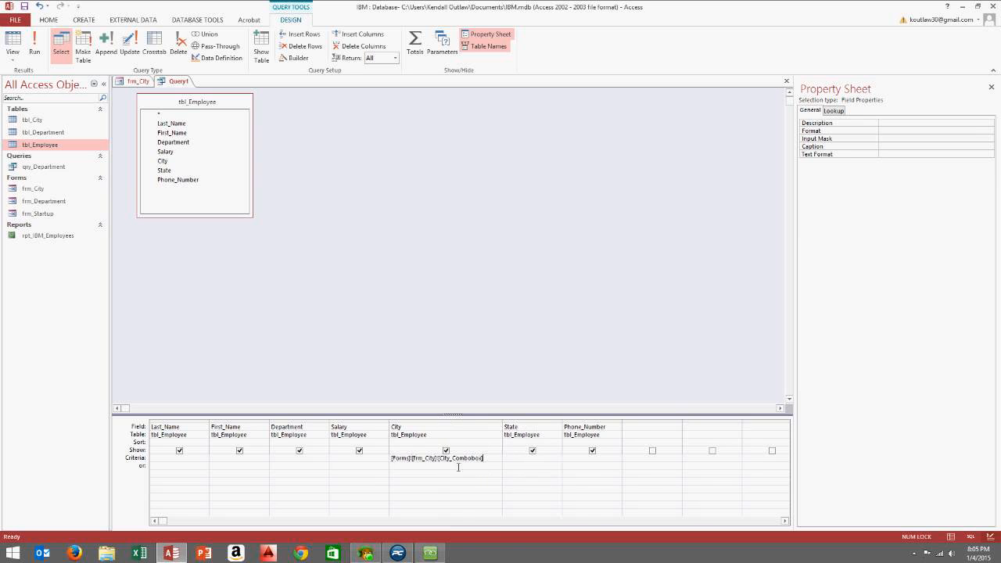
Run the query, then save and close it as qry_City
{"action": "left_click", "coordinate": [34, 43]}
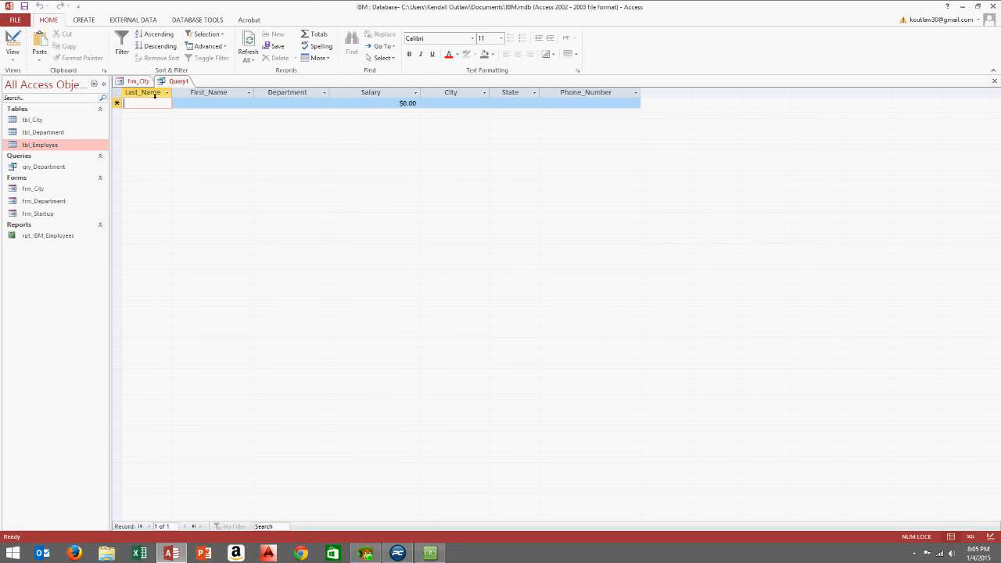
{"action": "left_click", "coordinate": [994, 80]}
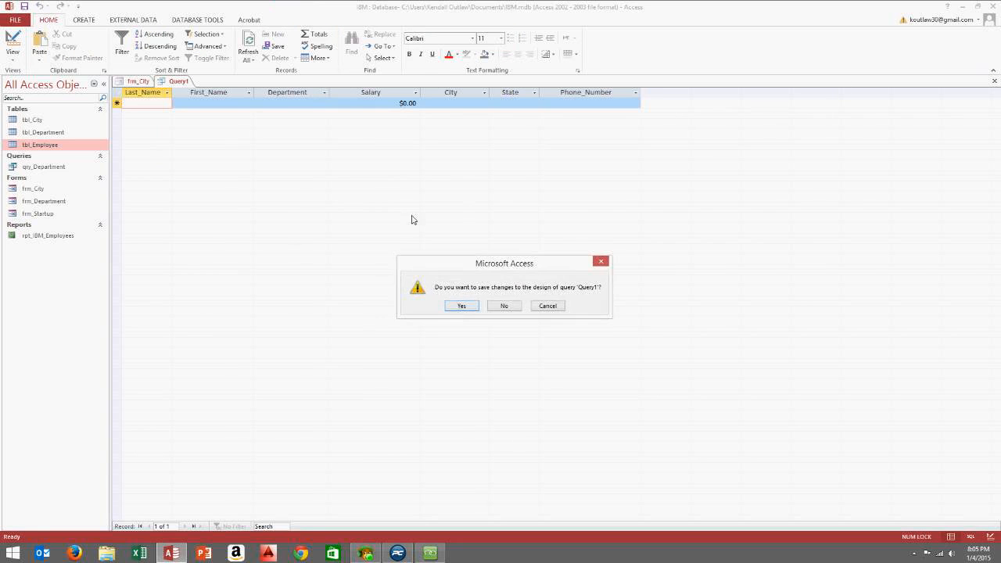
{"action": "left_click", "coordinate": [461, 308]}
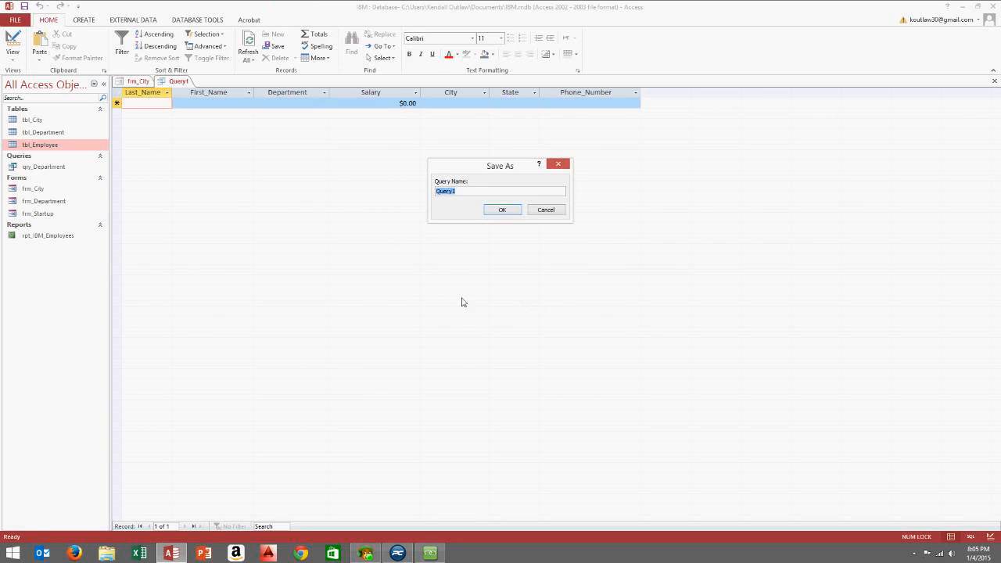
{"action": "type", "text": "qry_City"}
{"action": "left_click", "coordinate": [503, 210]}
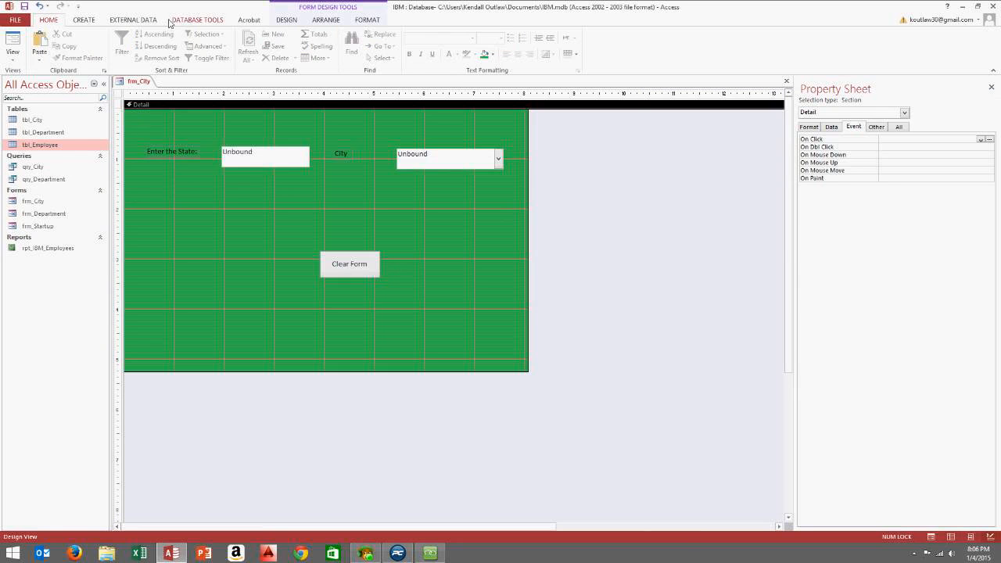
Draw a command button on frm_City whose Miscellaneous > Run Query action runs qry_City
{"action": "left_click", "coordinate": [83, 20]}
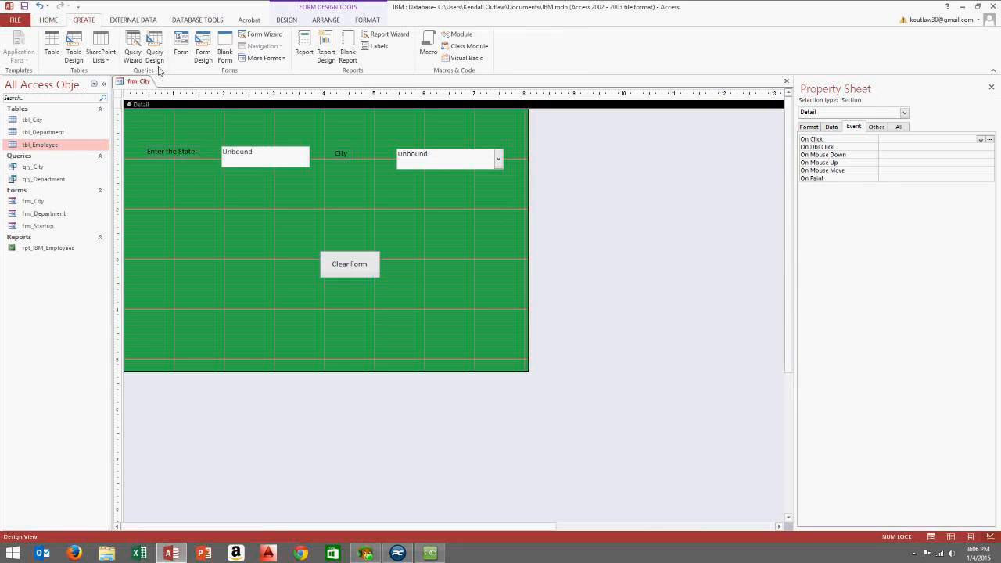
{"action": "left_click", "coordinate": [283, 21]}
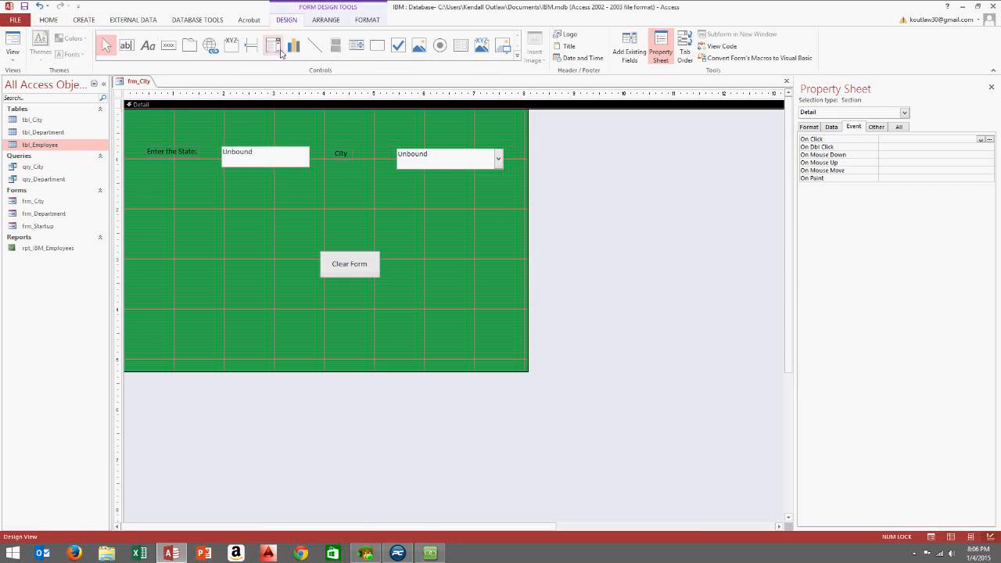
{"action": "left_click", "coordinate": [168, 45]}
{"action": "left_click_drag", "start_coordinate": [263, 195], "coordinate": [325, 225]}
{"action": "left_click", "coordinate": [483, 228]}
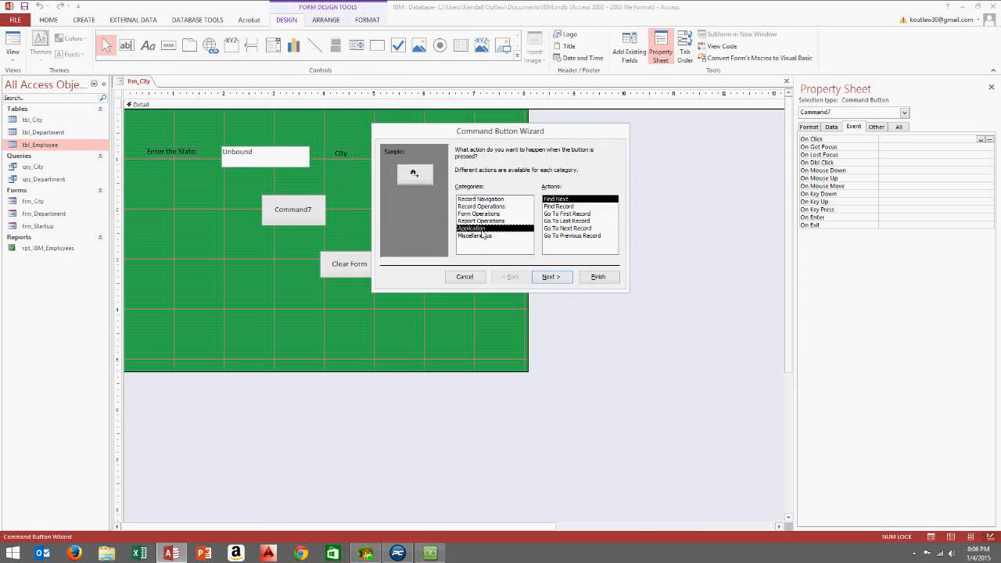
{"action": "left_click", "coordinate": [484, 237]}
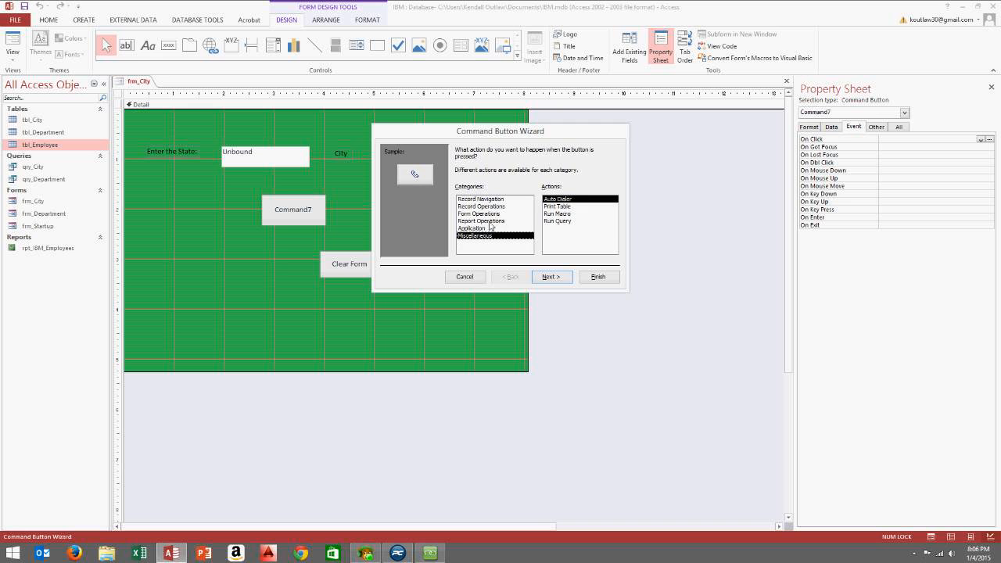
{"action": "left_click", "coordinate": [492, 206]}
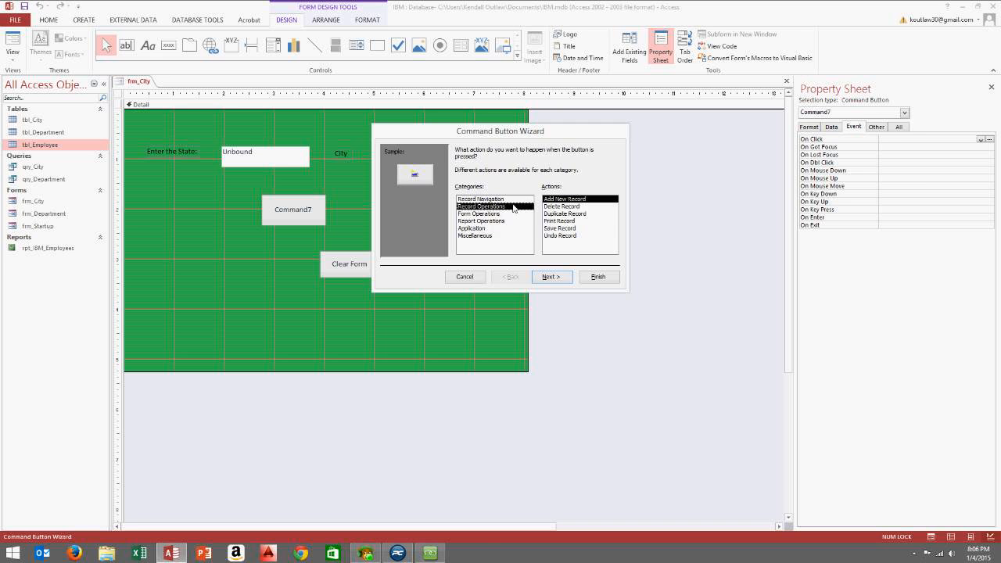
{"action": "left_click", "coordinate": [494, 236]}
{"action": "left_click", "coordinate": [558, 222]}
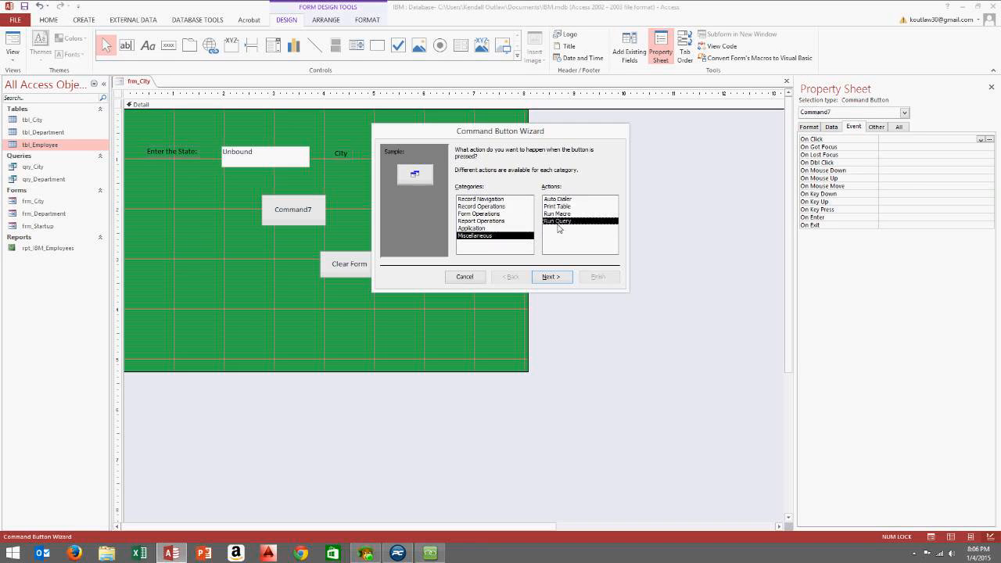
{"action": "left_click", "coordinate": [551, 277]}
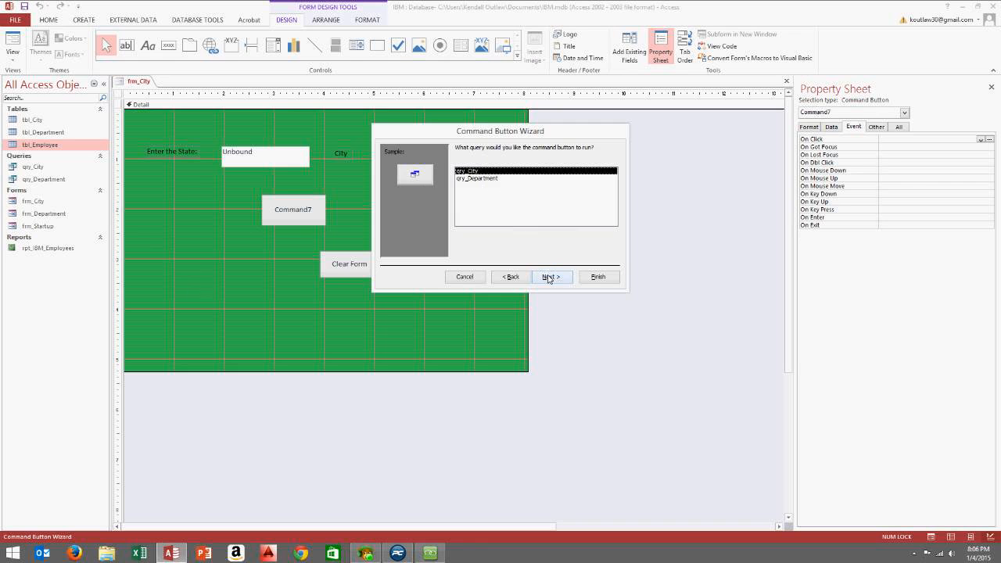
{"action": "left_click", "coordinate": [550, 278]}
Give the button the text caption 'Run Query' and finish the wizard
{"action": "left_click", "coordinate": [474, 190]}
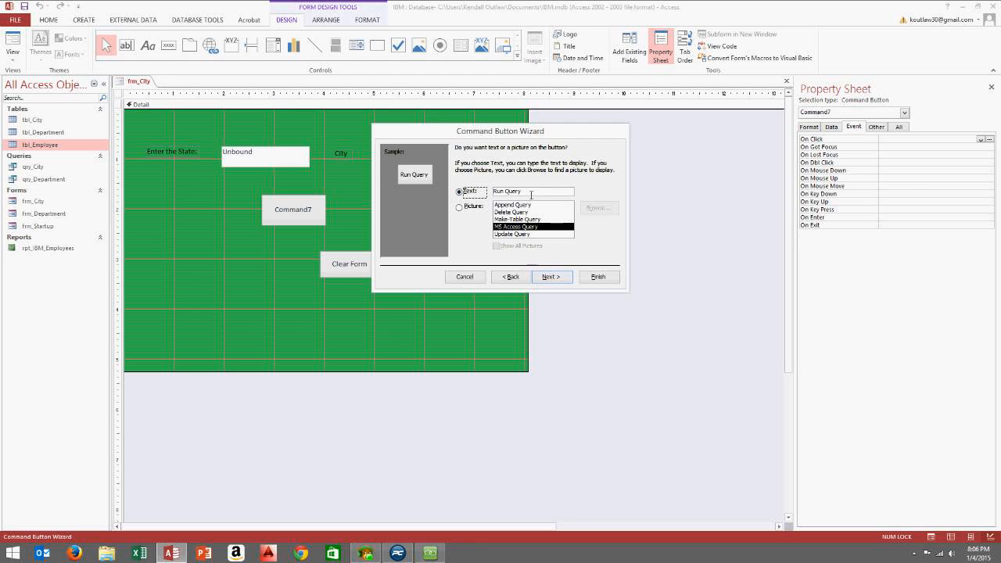
{"action": "left_click_drag", "start_coordinate": [531, 195], "coordinate": [512, 192]}
{"action": "left_click", "coordinate": [551, 277]}
{"action": "left_click", "coordinate": [585, 280]}
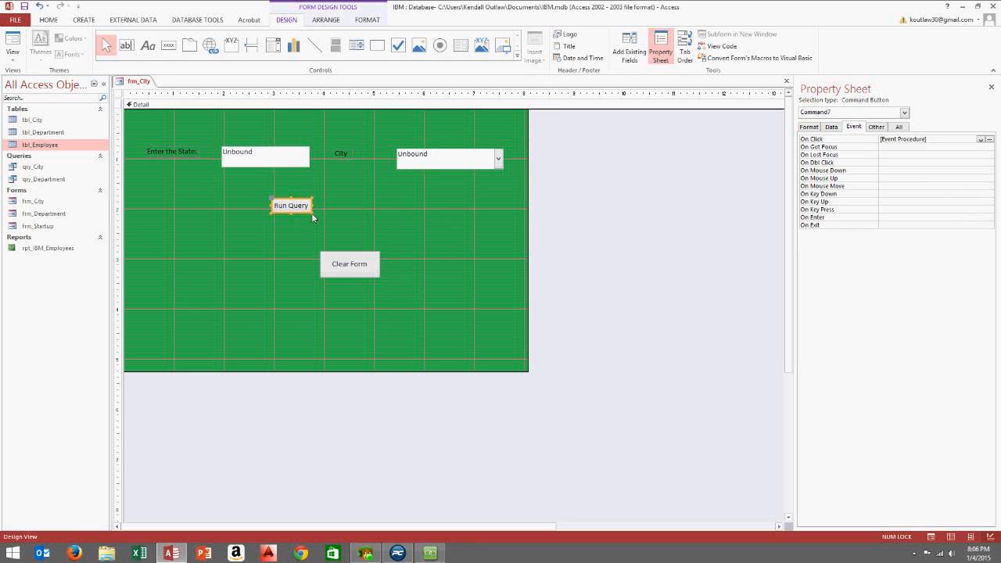
Reposition the Run Query and Clear Form buttons, then show frm_City in Form View
{"action": "left_click_drag", "start_coordinate": [328, 216], "coordinate": [467, 210]}
{"action": "left_click", "coordinate": [393, 203]}
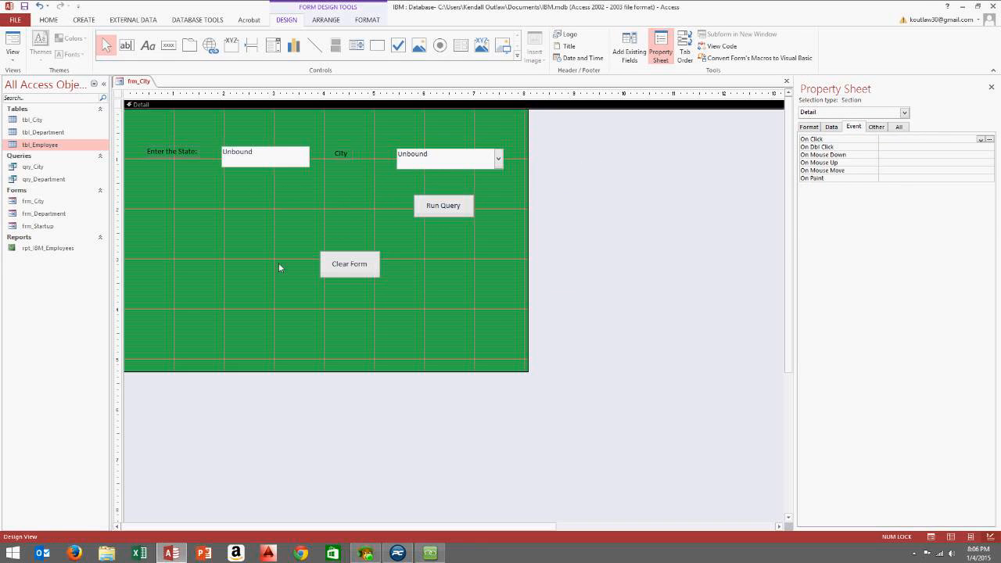
{"action": "left_click_drag", "start_coordinate": [356, 273], "coordinate": [217, 260]}
{"action": "left_click", "coordinate": [263, 226]}
{"action": "left_click", "coordinate": [10, 56]}
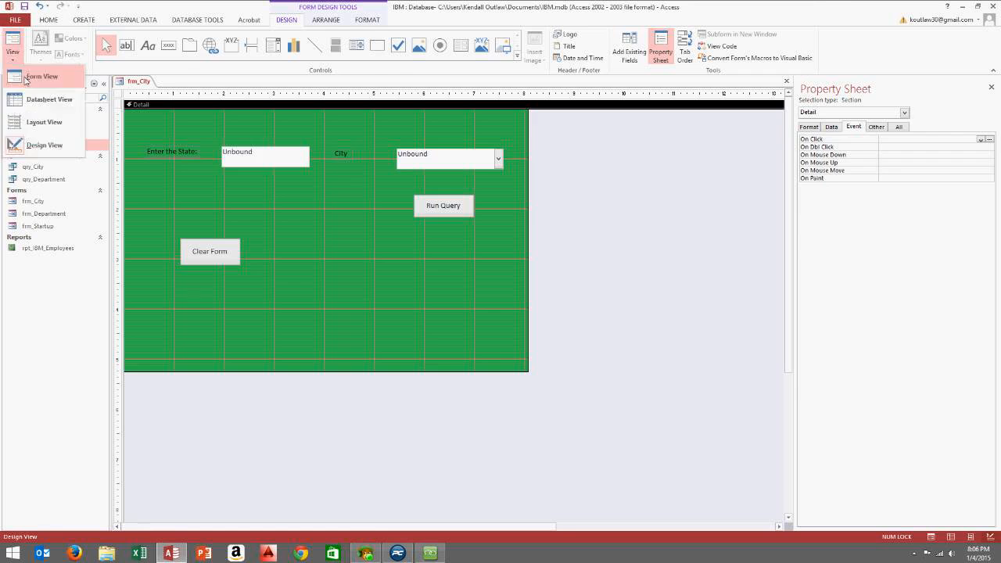
{"action": "left_click", "coordinate": [26, 78]}
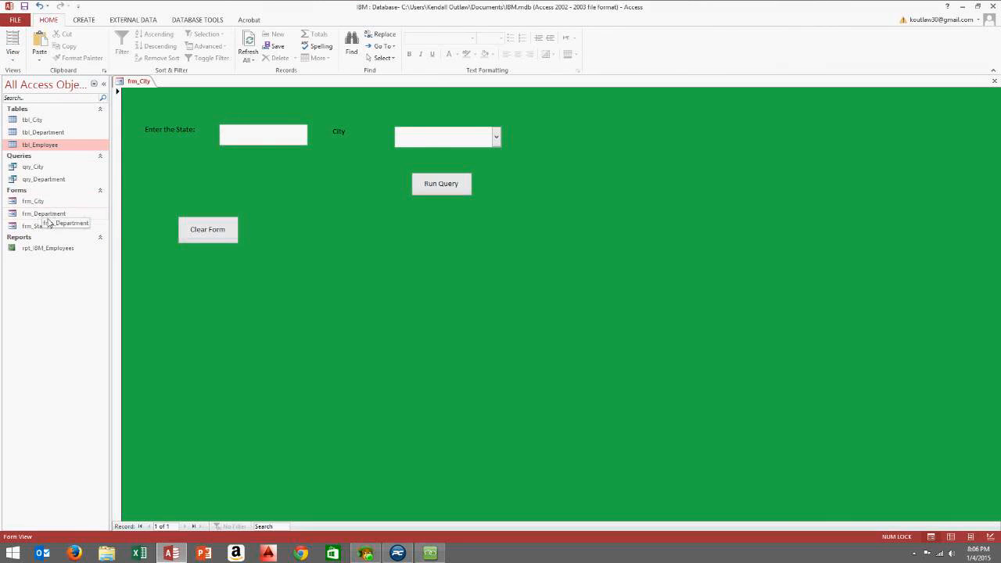
{"action": "double_click", "coordinate": [38, 145]}
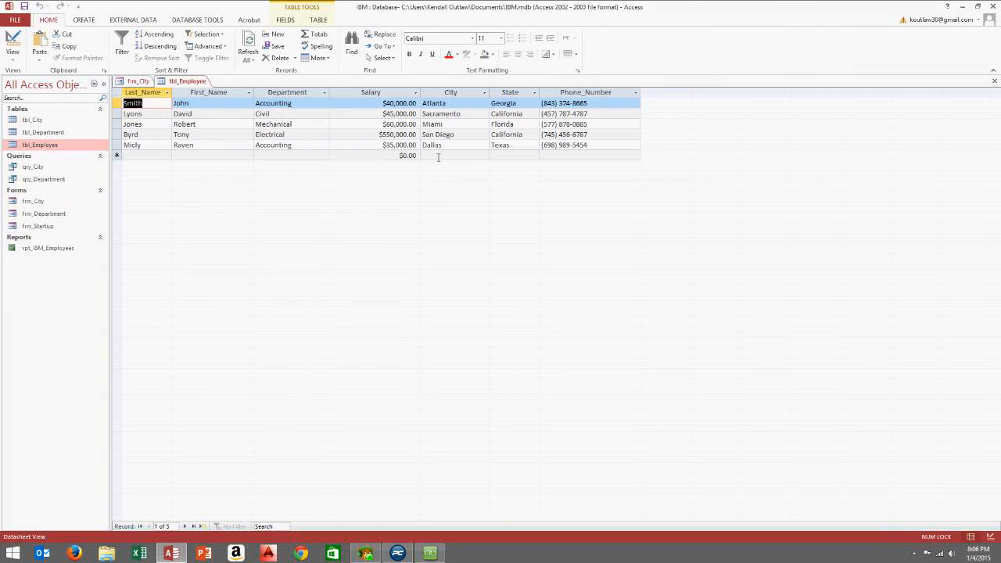
{"action": "left_click", "coordinate": [117, 146]}
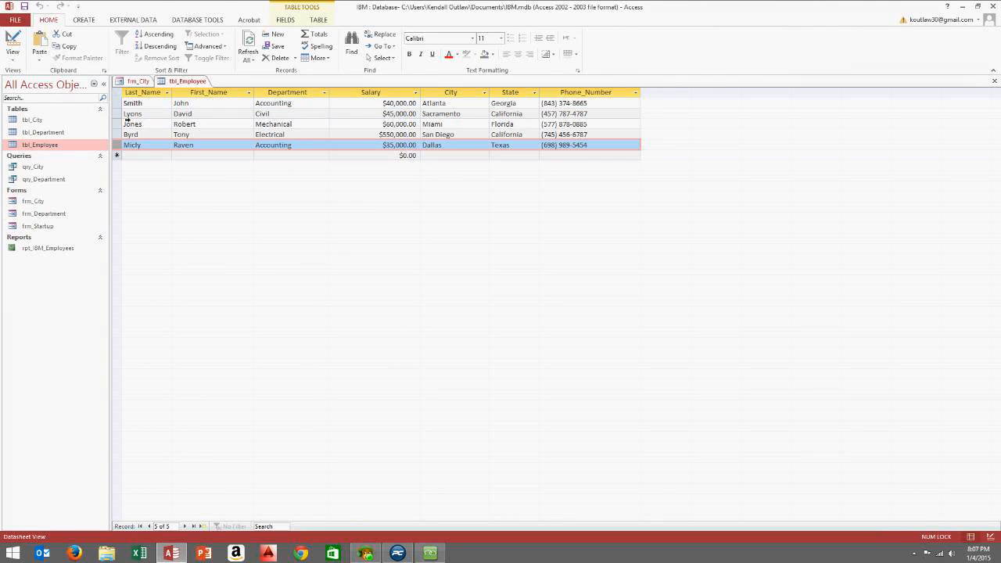
{"action": "left_click", "coordinate": [127, 116]}
{"action": "left_click", "coordinate": [128, 123], "text": "shift"}
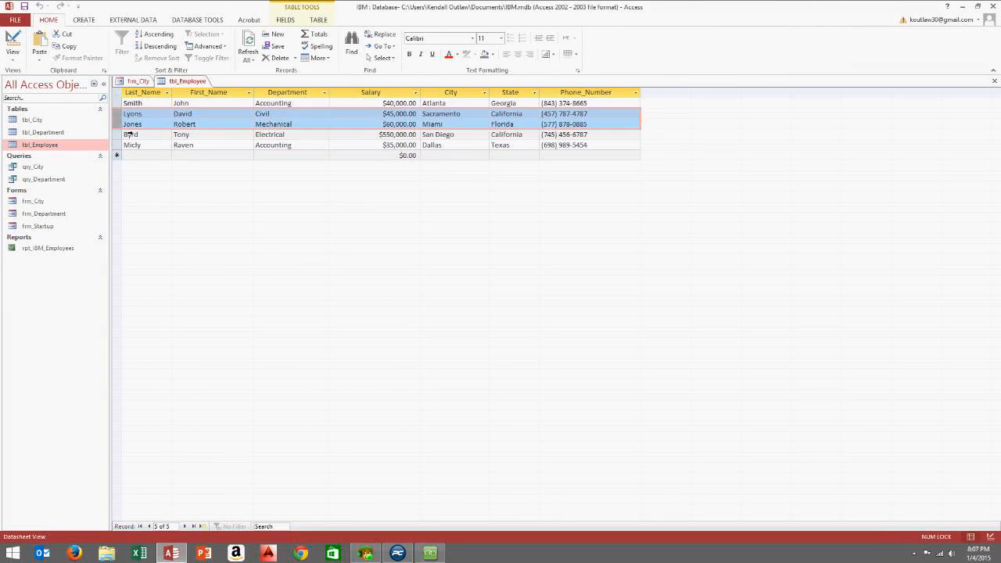
{"action": "double_click", "coordinate": [527, 140]}
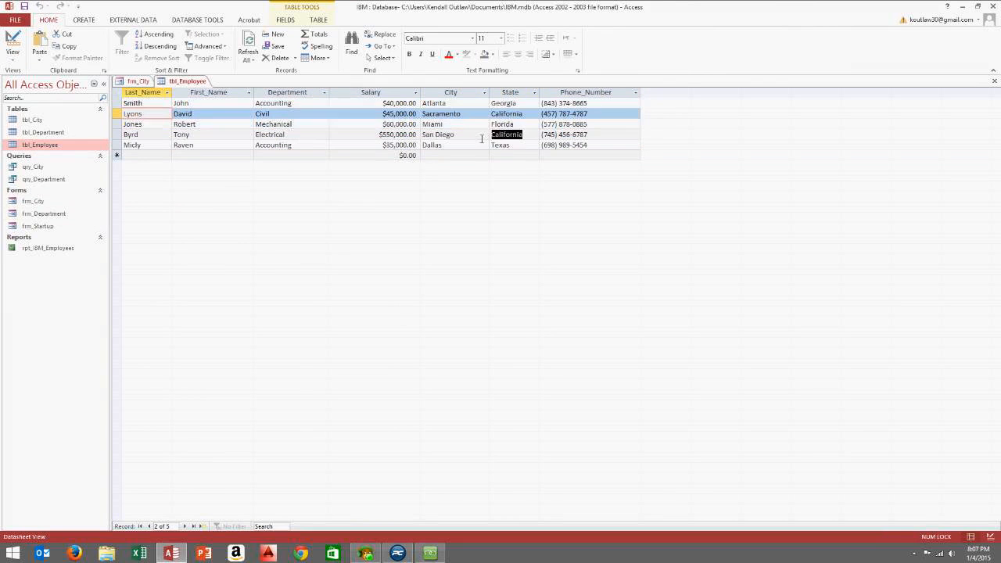
{"action": "double_click", "coordinate": [469, 134]}
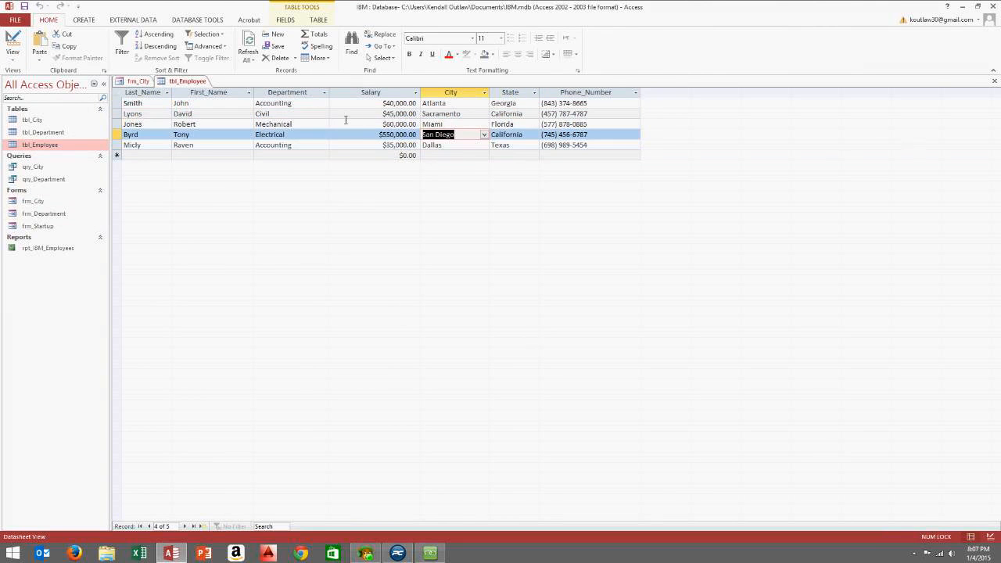
{"action": "left_click", "coordinate": [994, 80]}
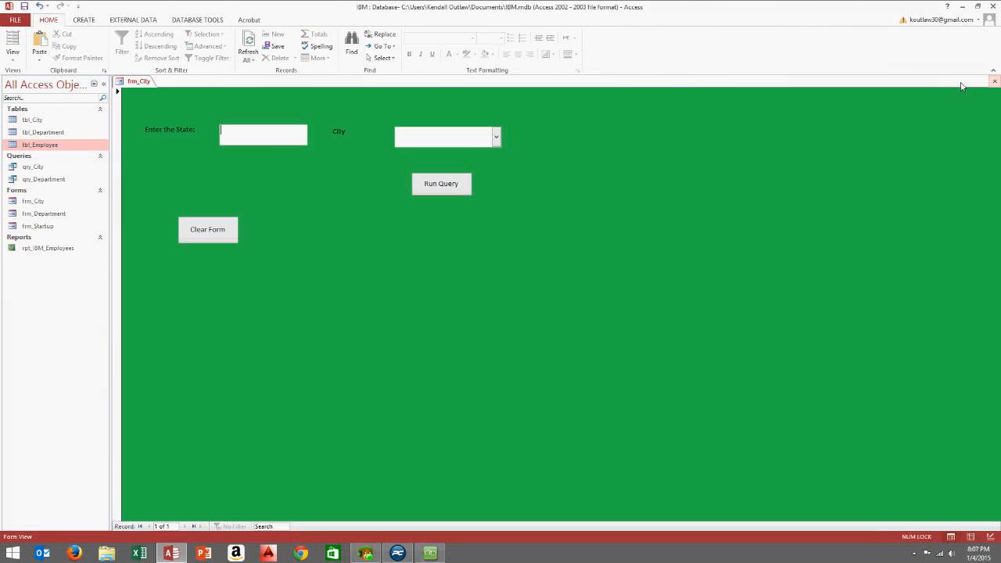
{"action": "left_click", "coordinate": [280, 140]}
{"action": "type", "text": "C"}
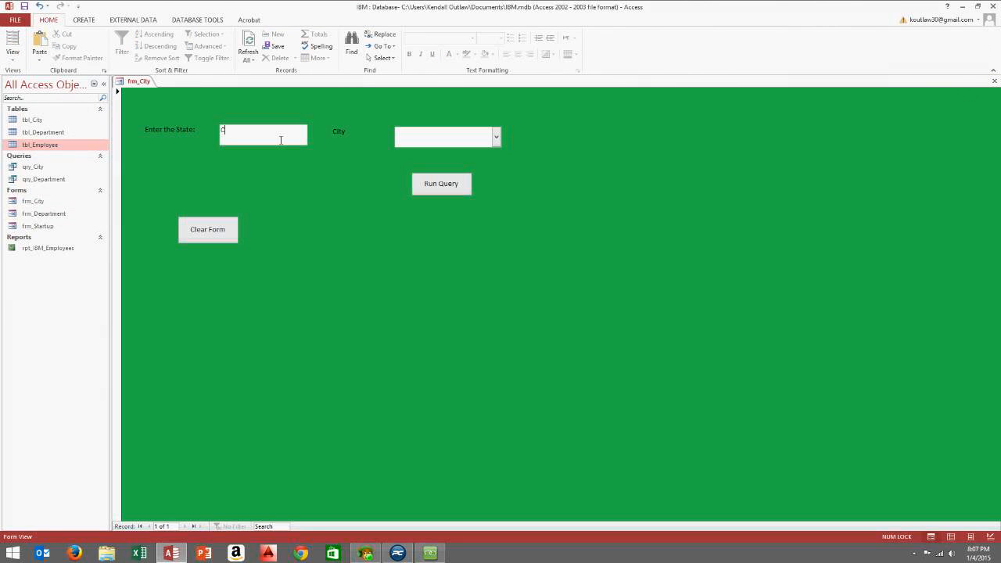
{"action": "type", "text": "alifornia"}
{"action": "left_click", "coordinate": [495, 137]}
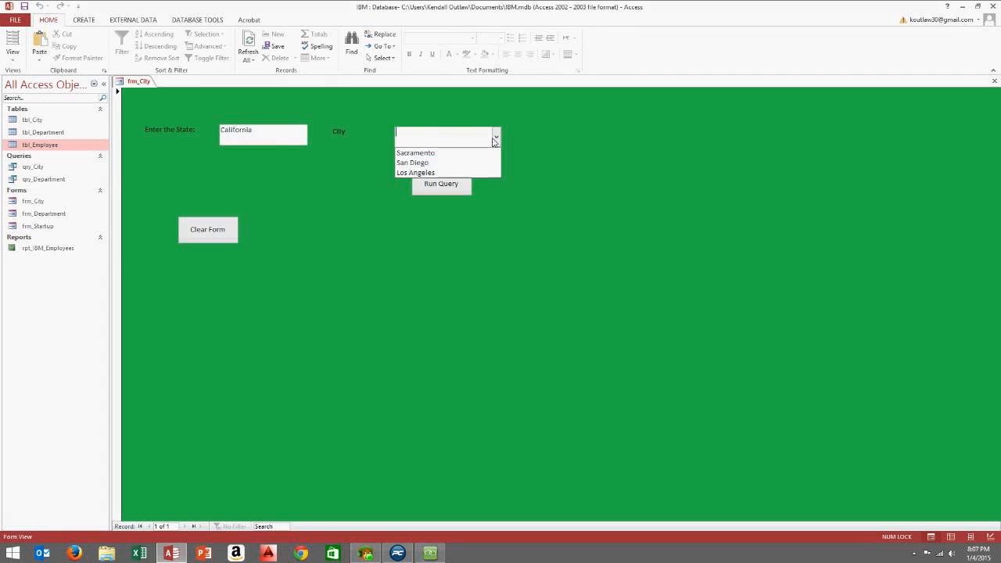
{"action": "left_click", "coordinate": [474, 154]}
{"action": "left_click", "coordinate": [443, 186]}
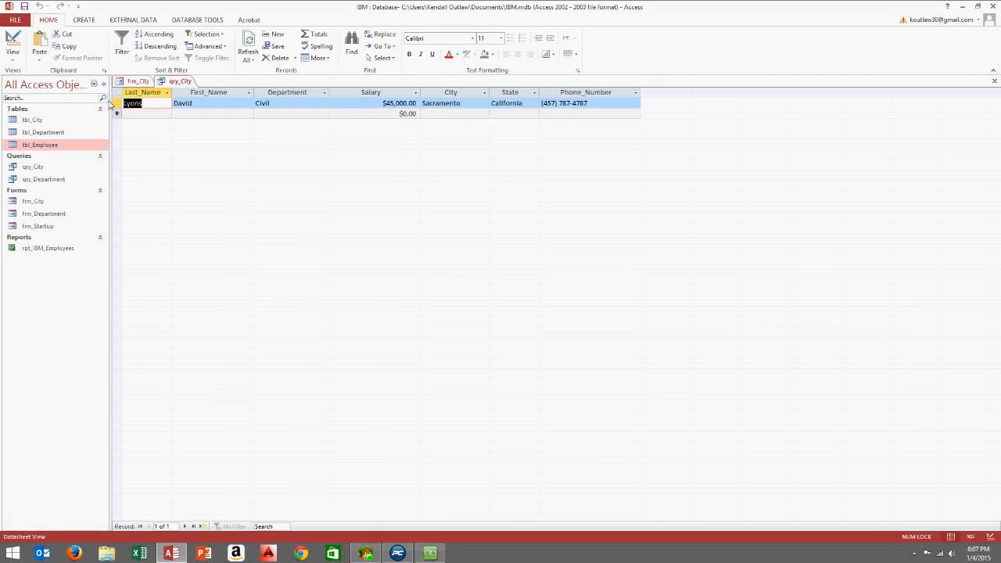
{"action": "key", "text": "Tab"}
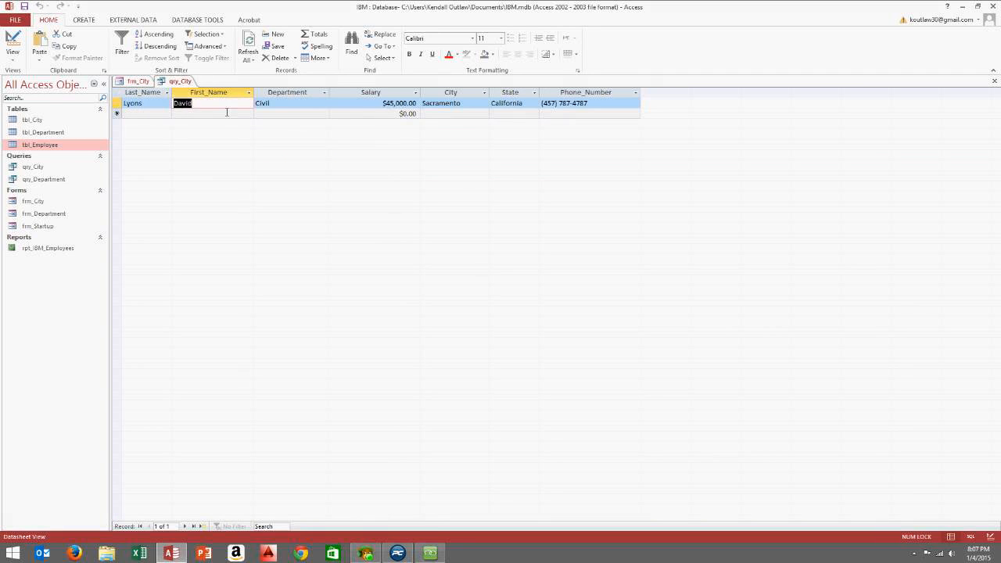
{"action": "key", "text": "Tab"}
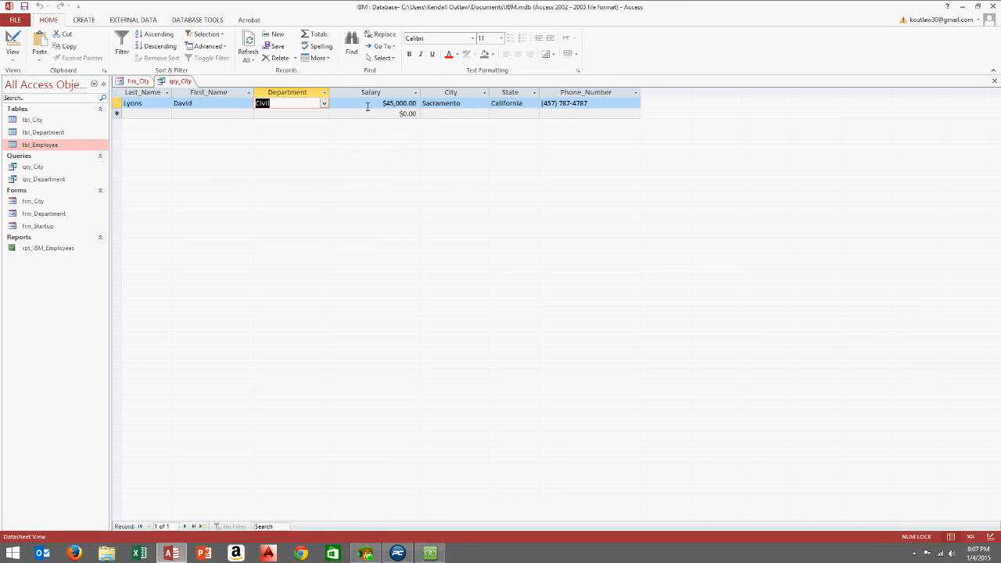
{"action": "left_click_drag", "start_coordinate": [474, 105], "coordinate": [423, 107]}
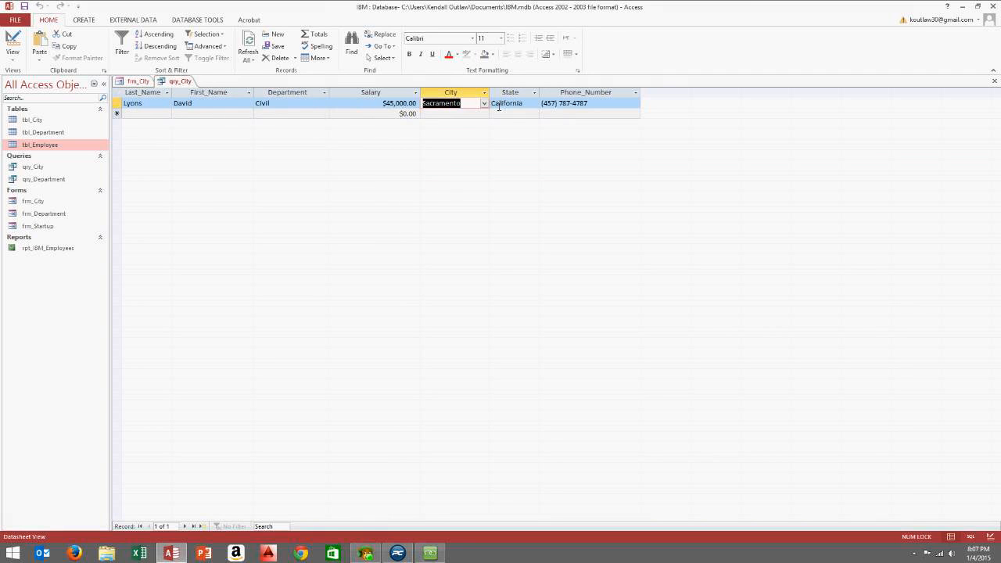
{"action": "left_click", "coordinate": [994, 82]}
{"action": "left_click", "coordinate": [994, 81]}
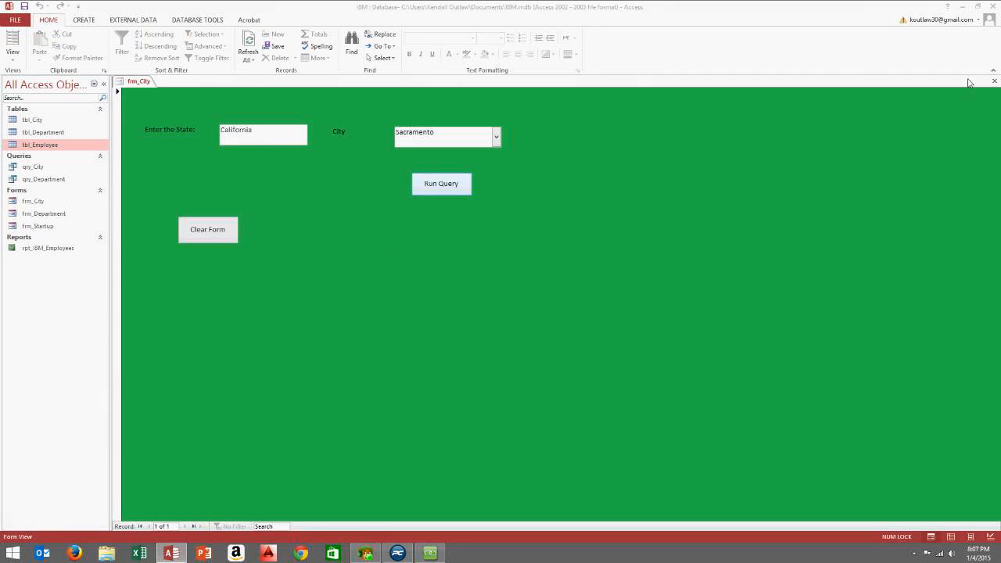
{"action": "left_click", "coordinate": [547, 306]}
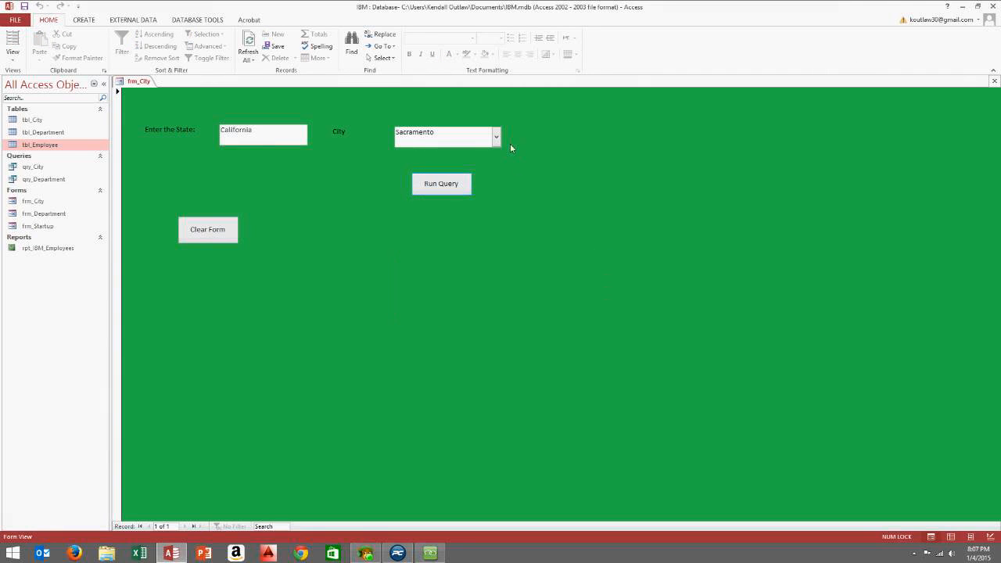
{"action": "left_click", "coordinate": [199, 231]}
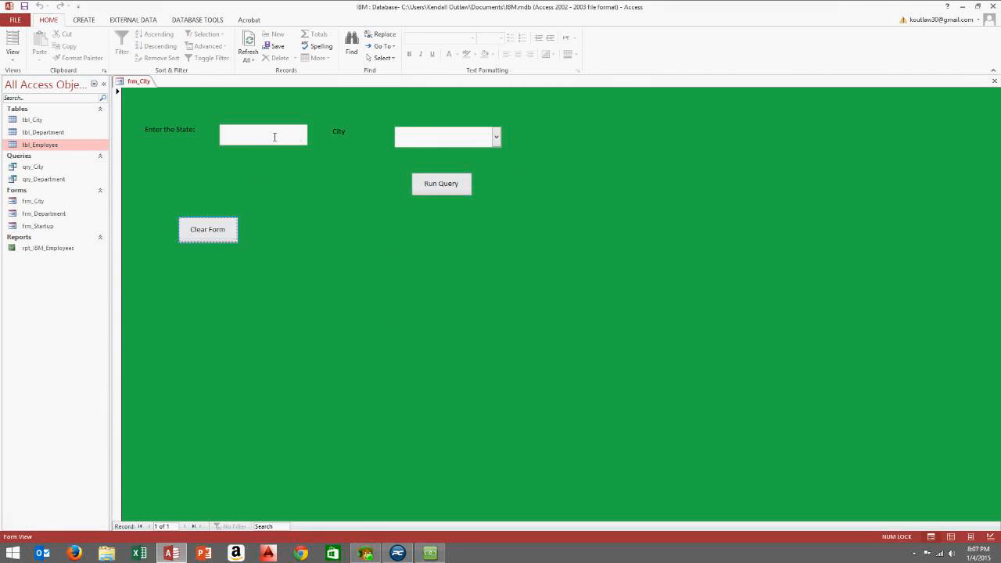
Test qry_City with State California and City San Diego, review the single result, and close it
{"action": "left_click", "coordinate": [275, 137]}
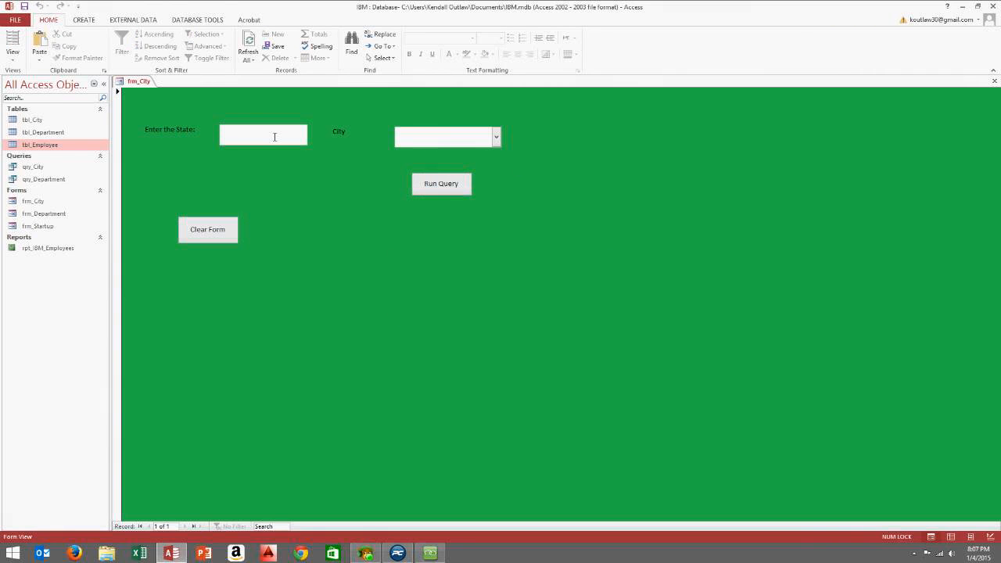
{"action": "type", "text": "Cal;"}
{"action": "type", "text": "if"}
{"action": "type", "text": "ornia"}
{"action": "left_click", "coordinate": [495, 137]}
{"action": "left_click", "coordinate": [474, 163]}
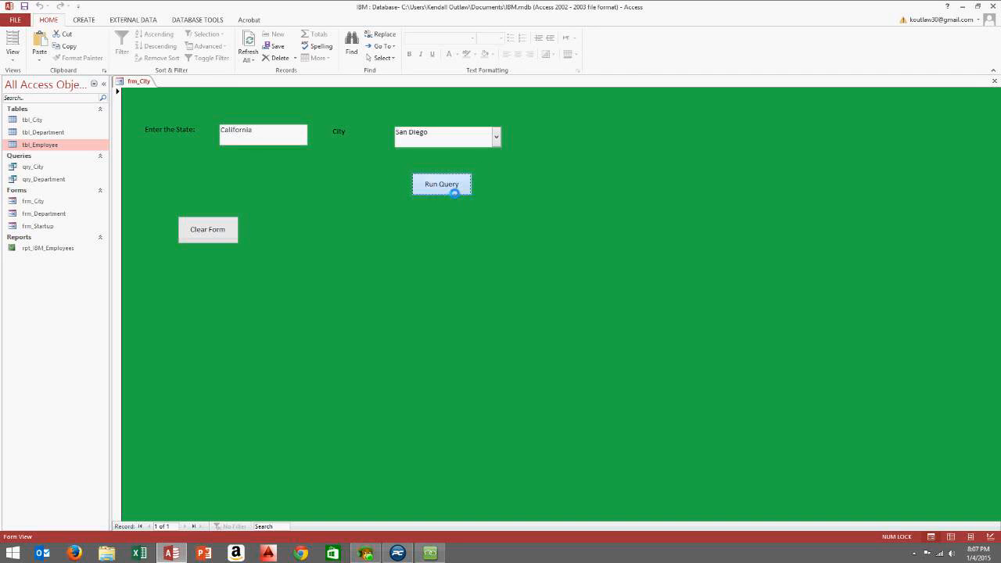
{"action": "left_click", "coordinate": [452, 187]}
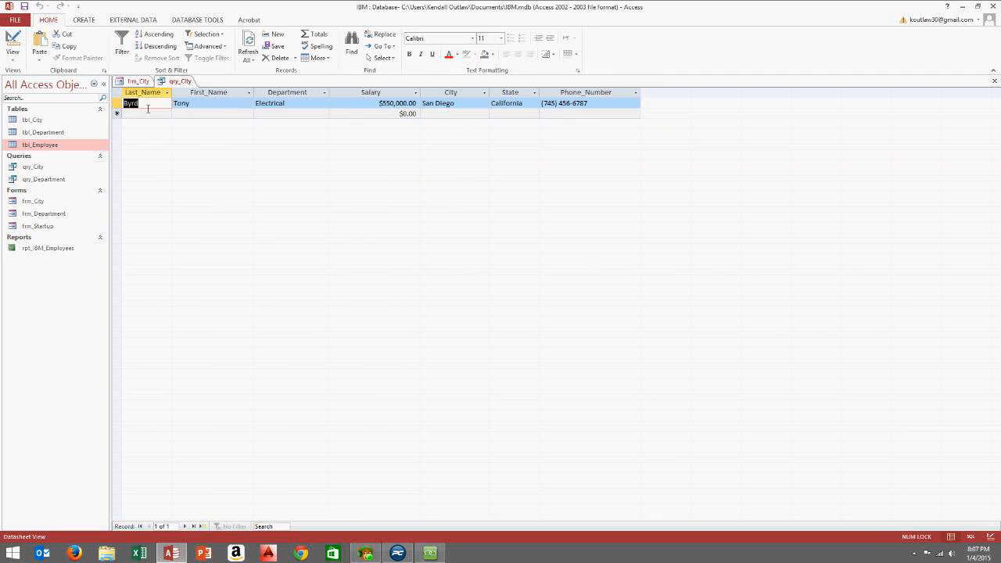
{"action": "double_click", "coordinate": [290, 103]}
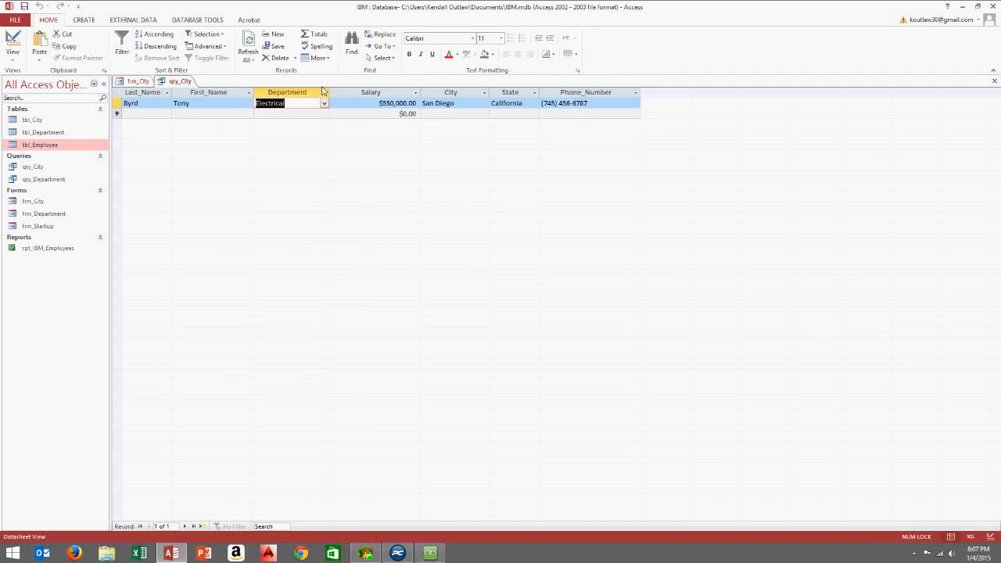
{"action": "double_click", "coordinate": [484, 108]}
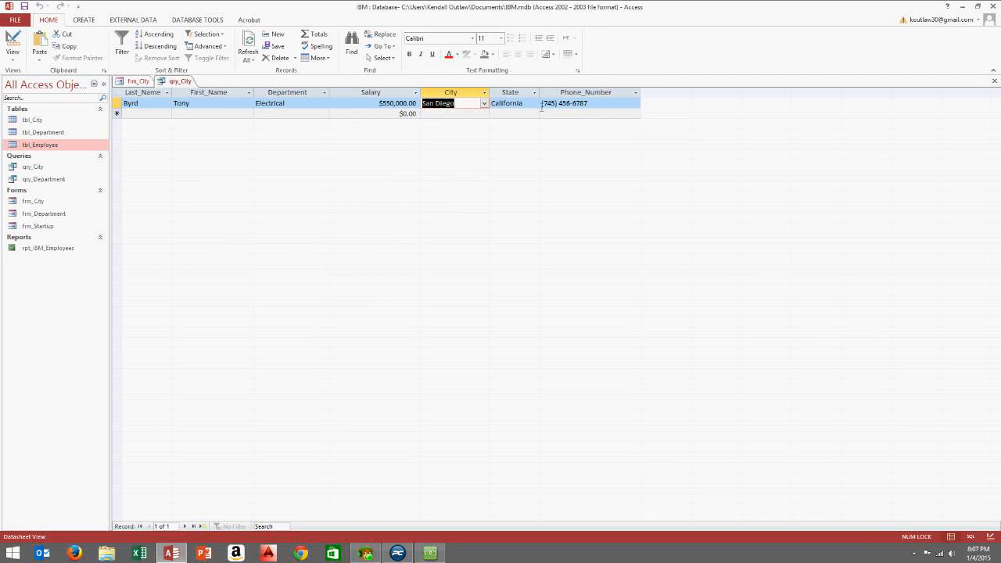
{"action": "left_click", "coordinate": [992, 83]}
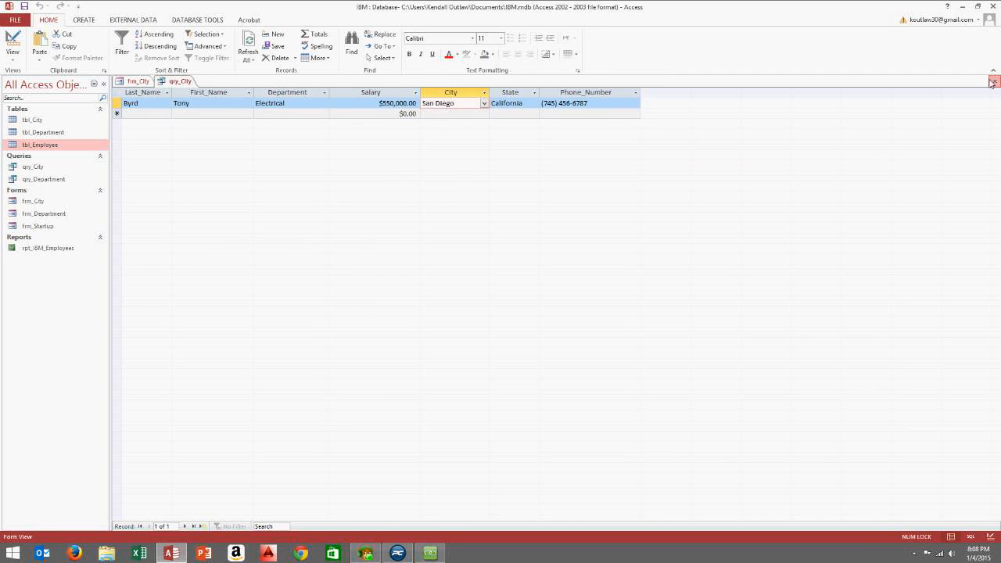
{"action": "left_click", "coordinate": [992, 83]}
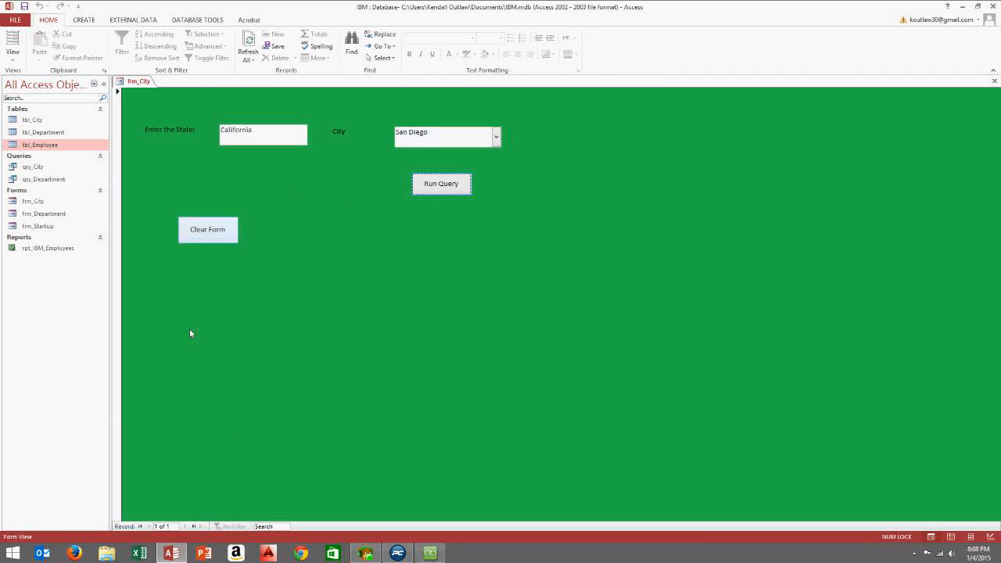
Bring the AnyMeeting panel forward, check the Attendees list, and return to the Chat tab
{"action": "left_click", "coordinate": [430, 553]}
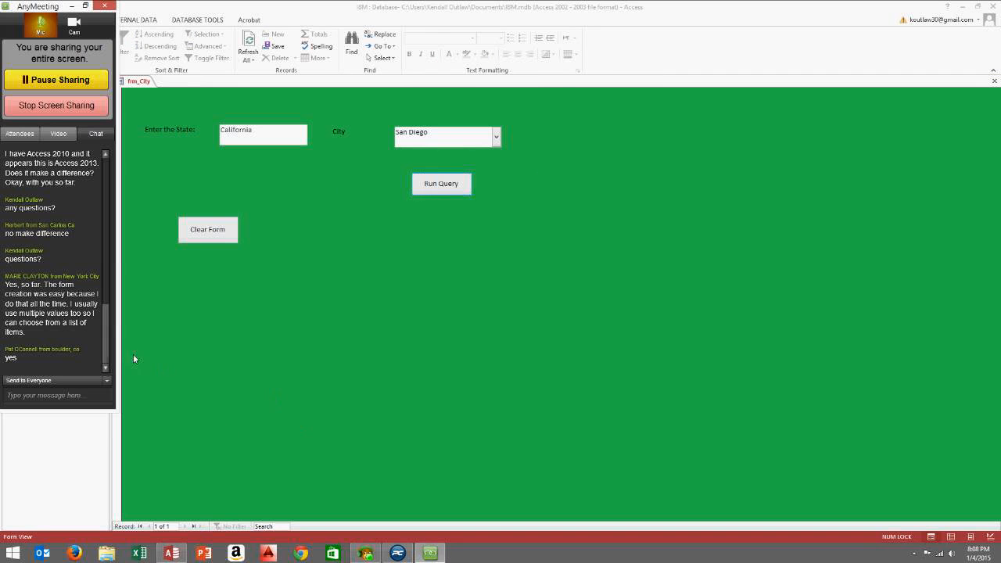
{"action": "left_click", "coordinate": [59, 393]}
{"action": "left_click", "coordinate": [33, 138]}
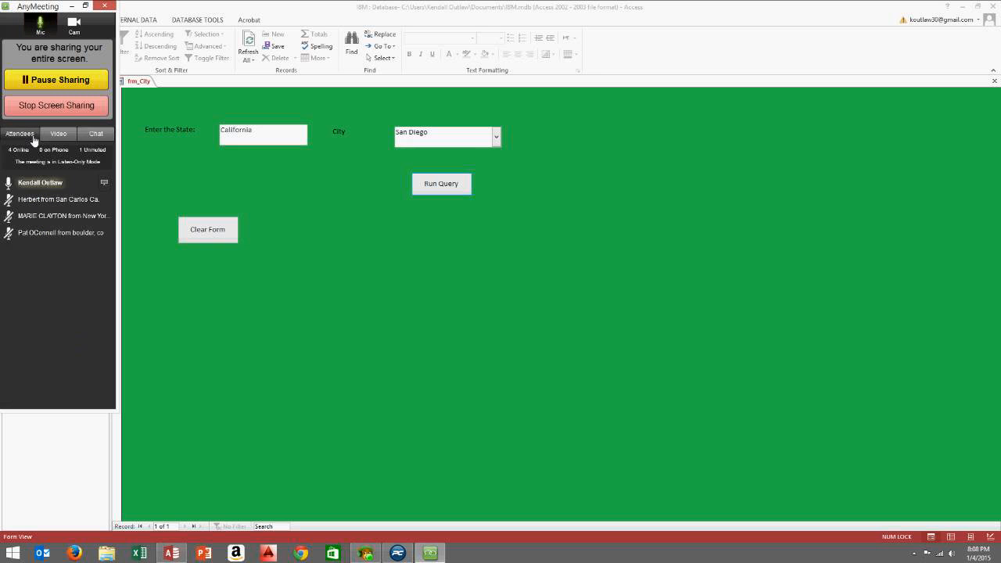
{"action": "left_click", "coordinate": [97, 135]}
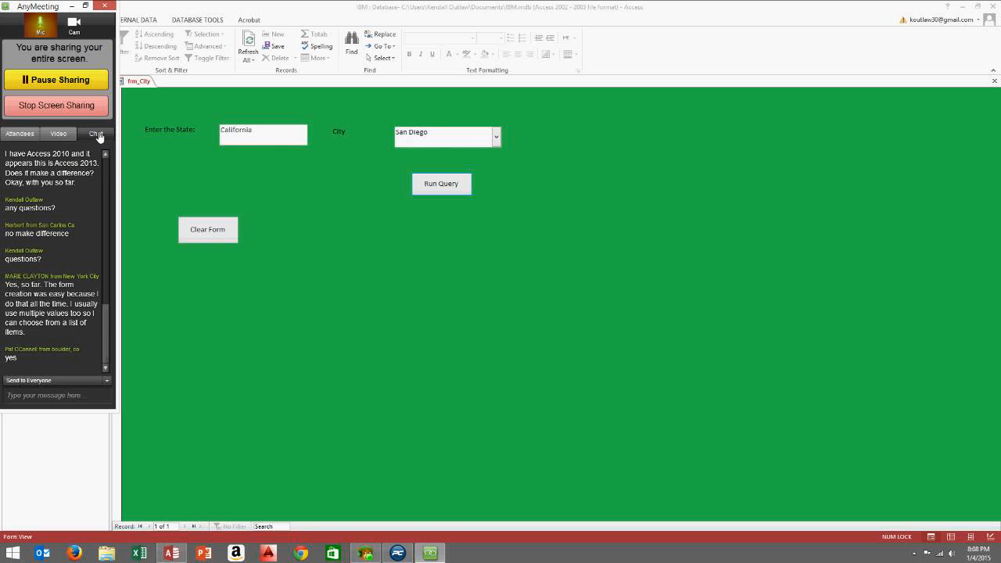
Send 'questions?' to everyone in the meeting chat
{"action": "left_click", "coordinate": [86, 400]}
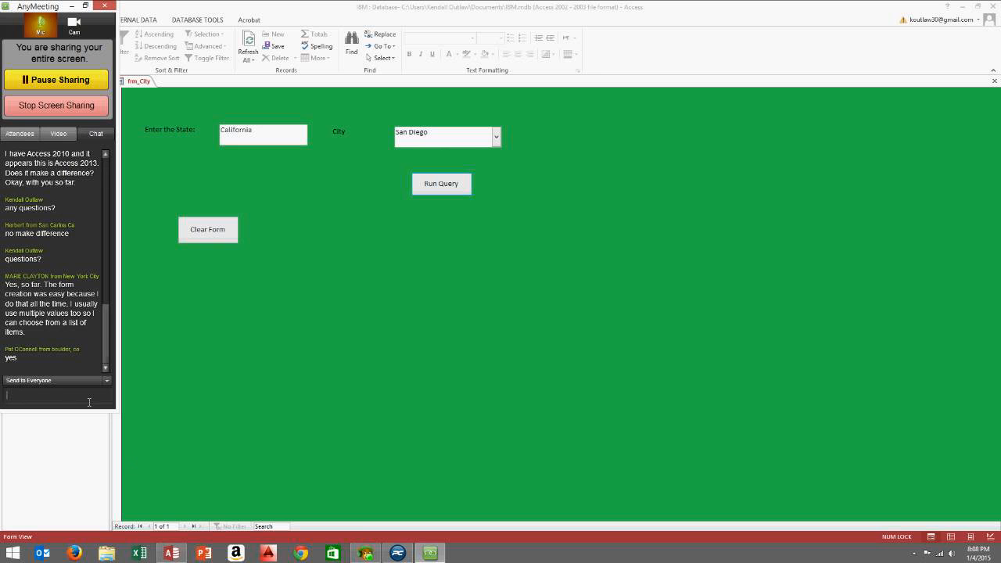
{"action": "type", "text": "questions?"}
{"action": "key", "text": "Return"}
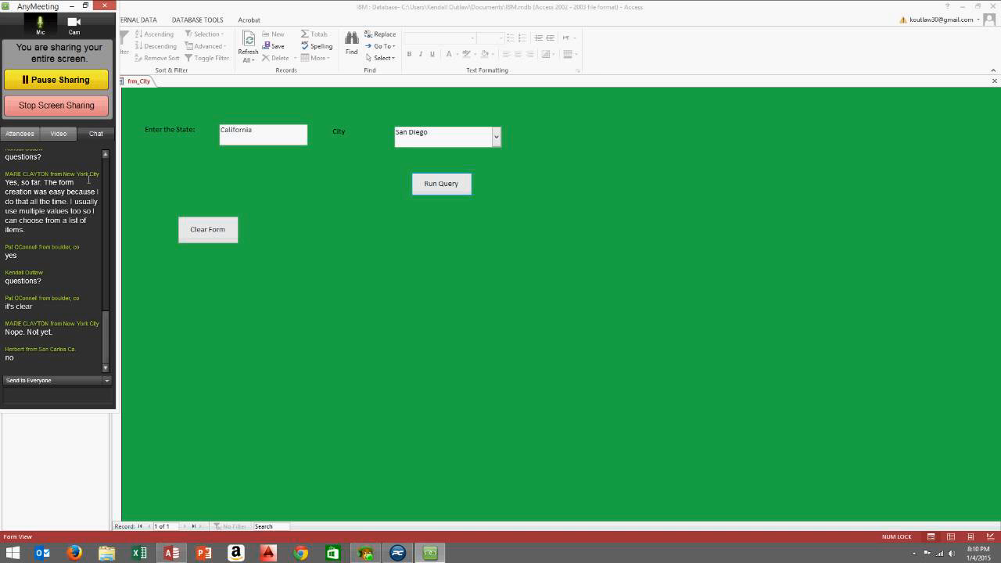
Send 'any special requests' and 'ok' in chat, then switch frm_City to Design View
{"action": "type", "text": "any "}
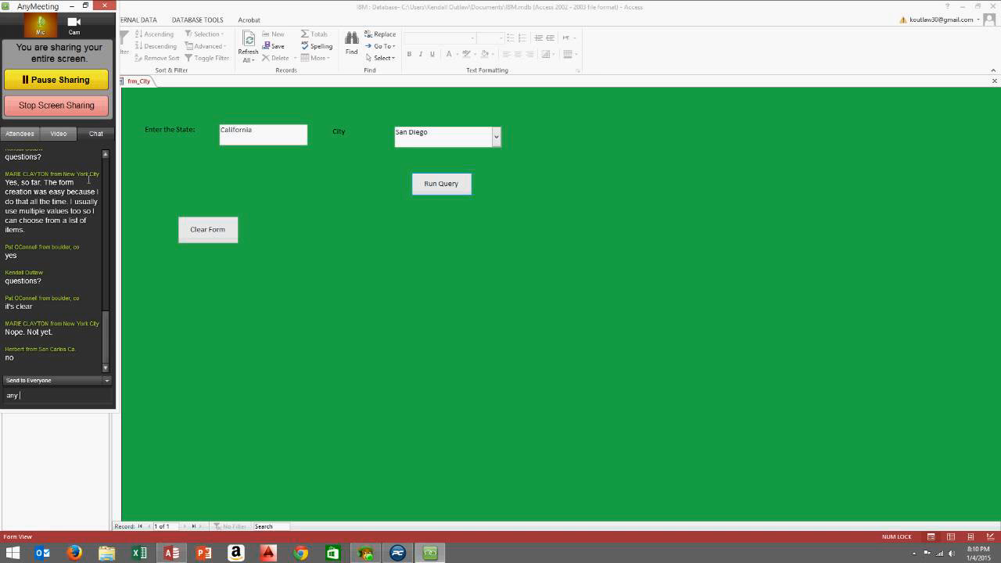
{"action": "type", "text": "spc"}
{"action": "key", "text": "BackSpace"}
{"action": "type", "text": "ecial reque"}
{"action": "type", "text": "st"}
{"action": "type", "text": "s"}
{"action": "key", "text": "Return"}
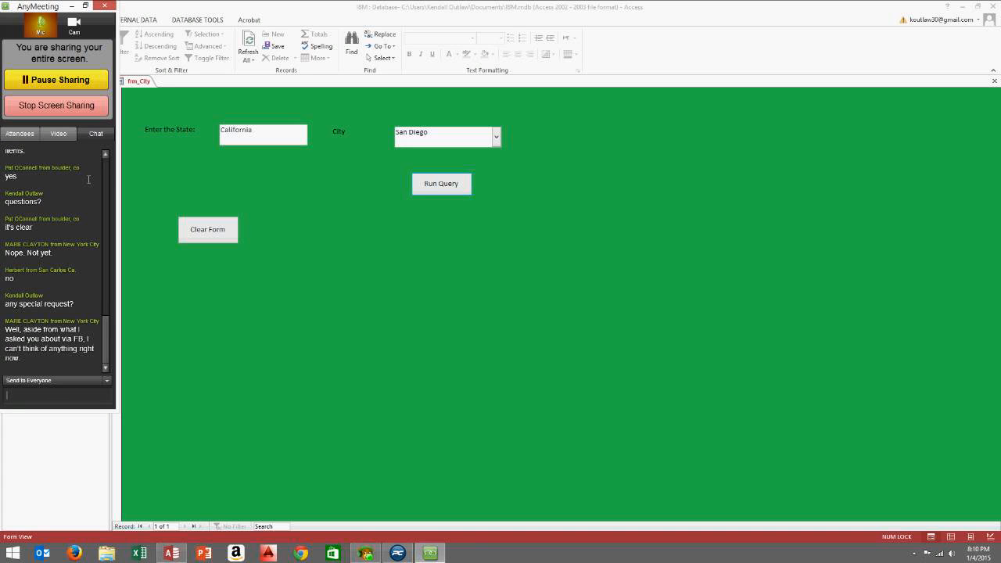
{"action": "type", "text": "ok"}
{"action": "key", "text": "Return"}
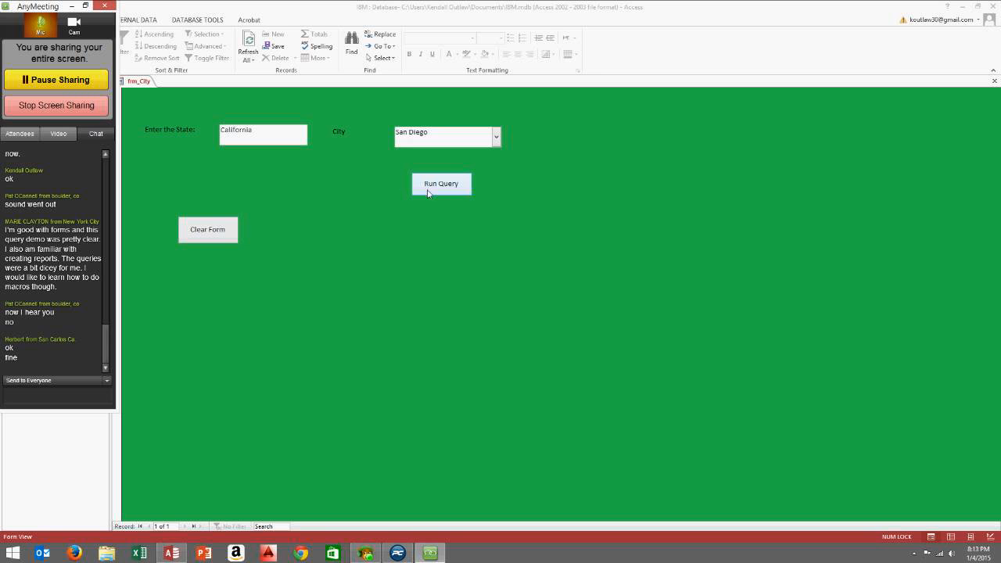
{"action": "right_click", "coordinate": [547, 171]}
{"action": "left_click", "coordinate": [572, 206]}
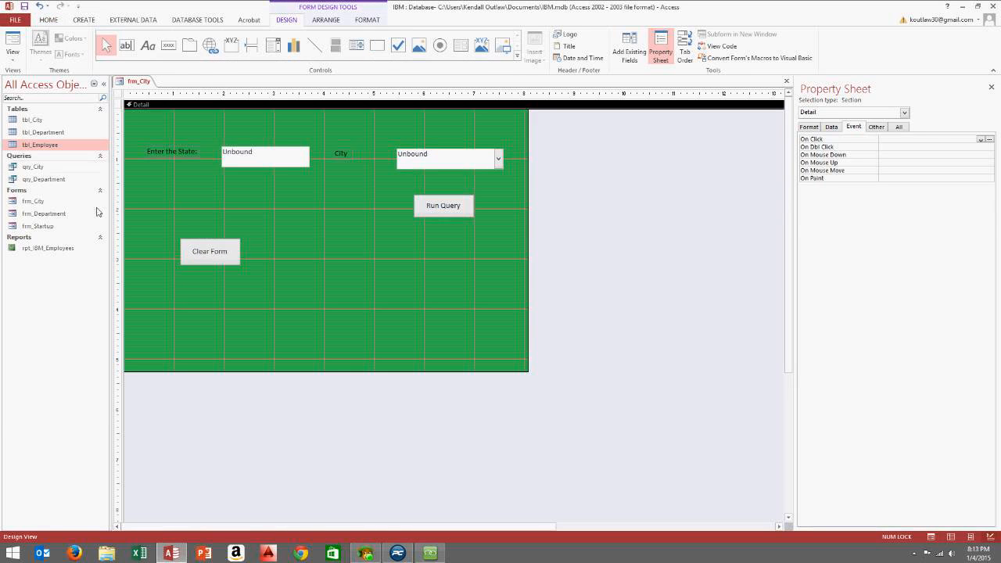
Inspect the Clear Form button's events, showing On Click set to [Event Procedure]
{"action": "left_click", "coordinate": [223, 255]}
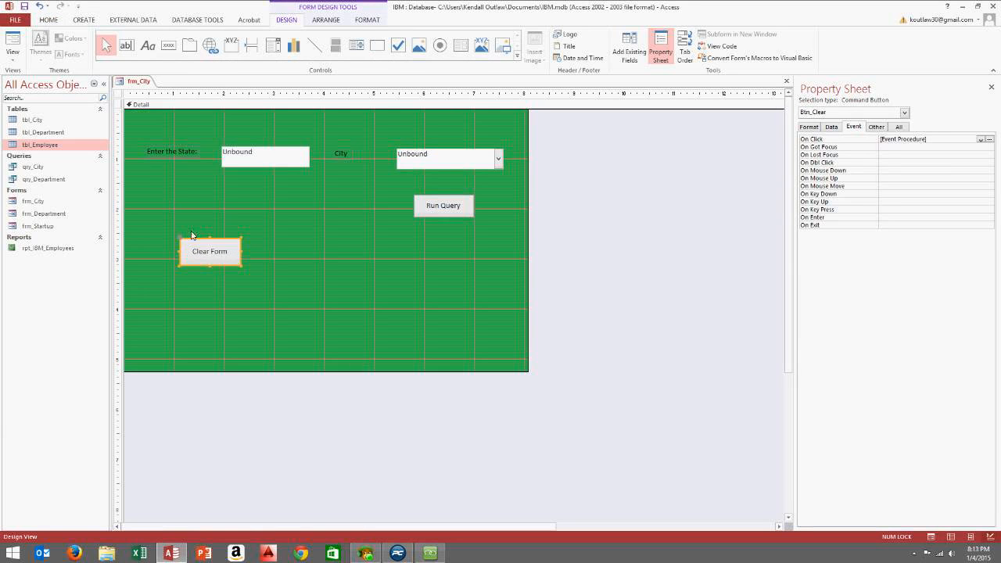
{"action": "left_click", "coordinate": [86, 21]}
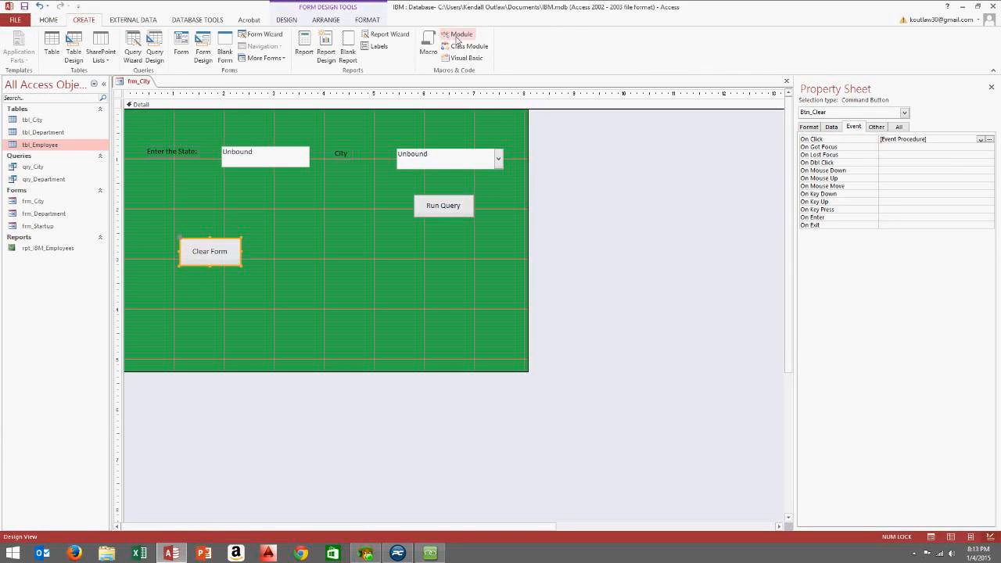
Create a macro with an OpenForm action that opens frm_Department in Form view
{"action": "left_click", "coordinate": [428, 47]}
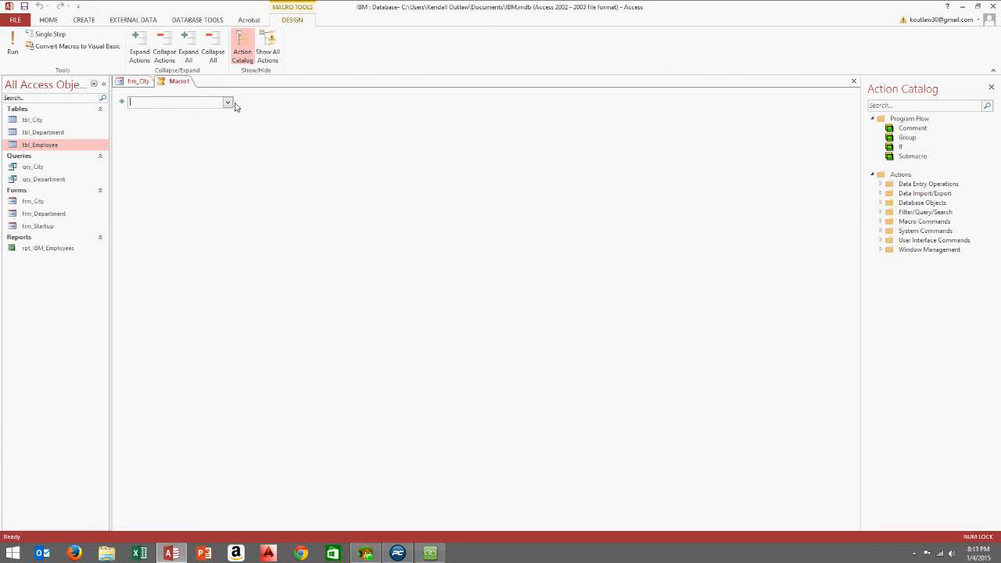
{"action": "left_click", "coordinate": [228, 102]}
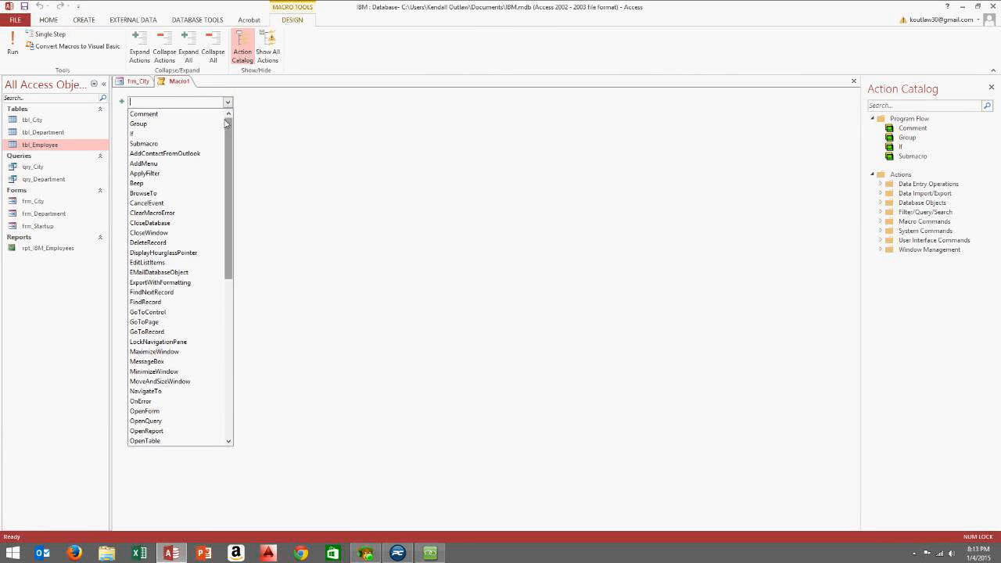
{"action": "left_click_drag", "start_coordinate": [230, 132], "coordinate": [235, 221]}
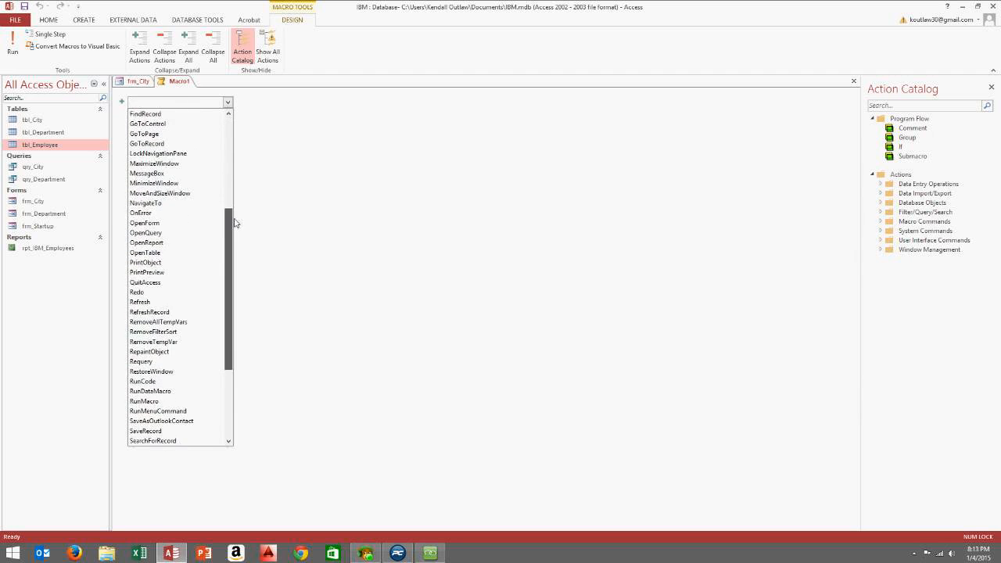
{"action": "left_click", "coordinate": [195, 225]}
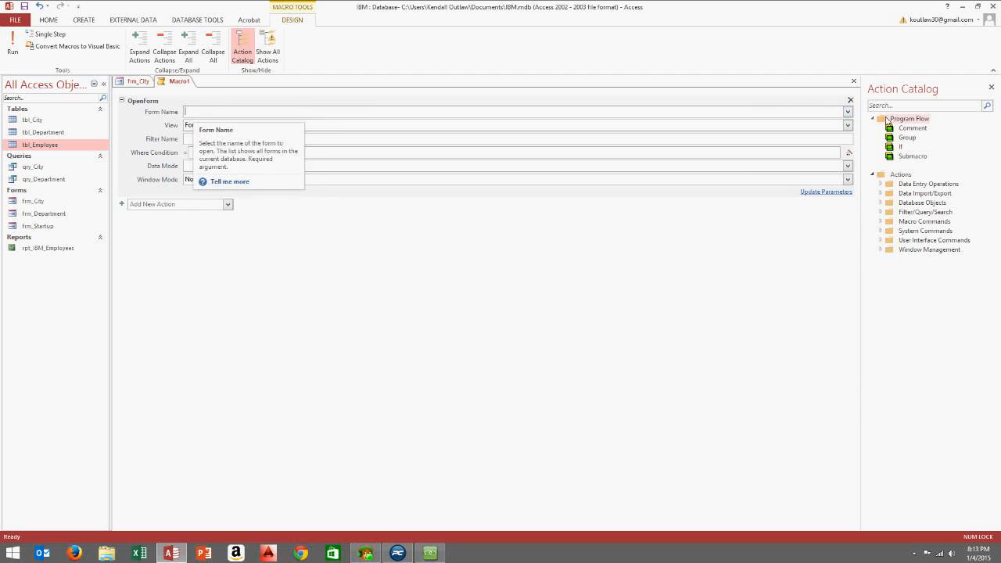
{"action": "left_click", "coordinate": [847, 112]}
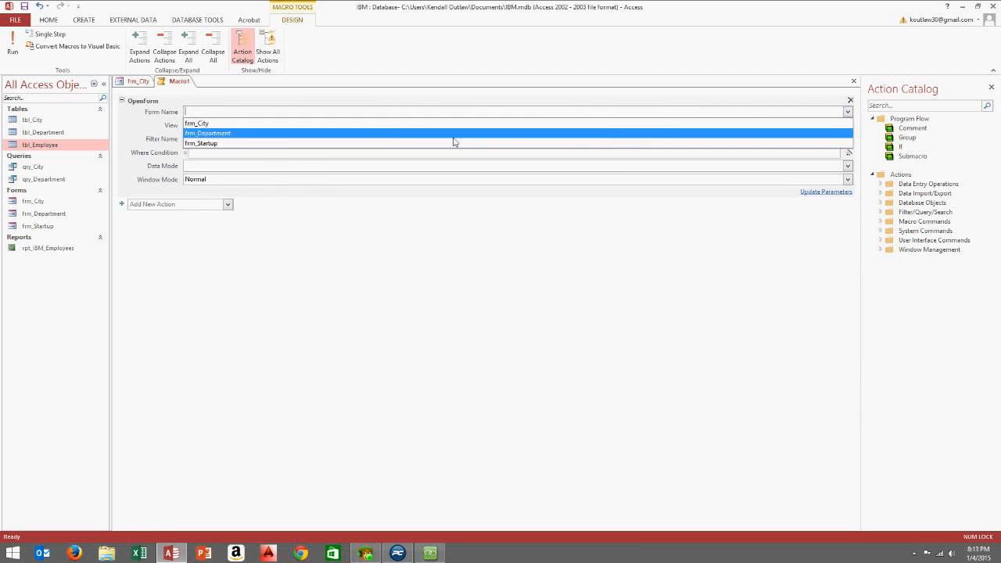
{"action": "left_click", "coordinate": [238, 133]}
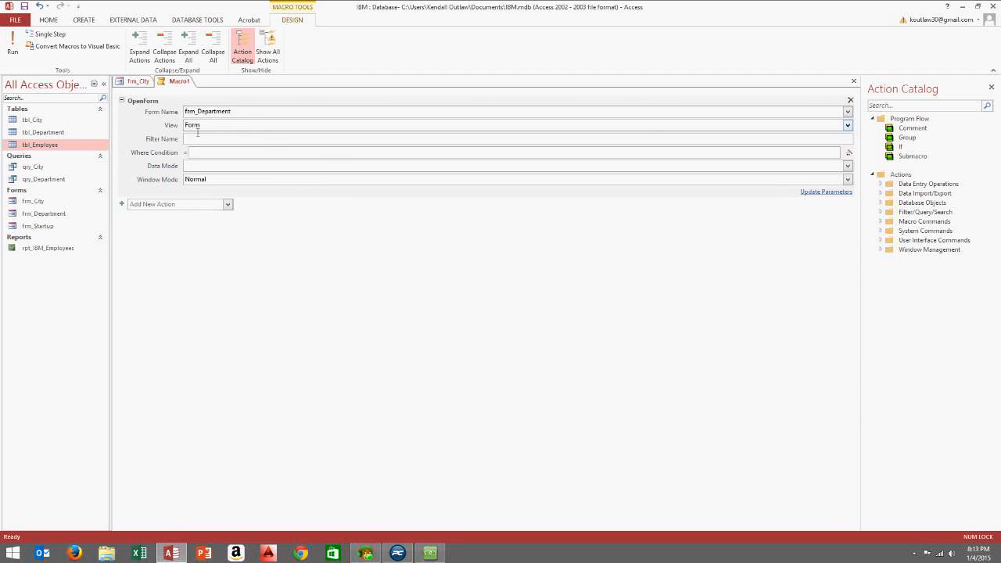
{"action": "left_click", "coordinate": [643, 128]}
{"action": "left_click", "coordinate": [846, 127]}
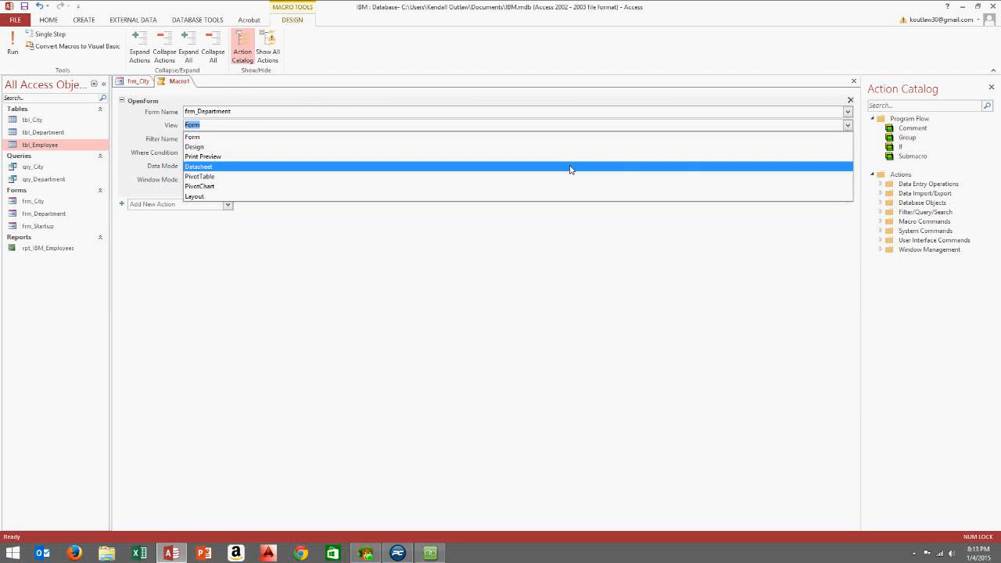
{"action": "left_click", "coordinate": [579, 138]}
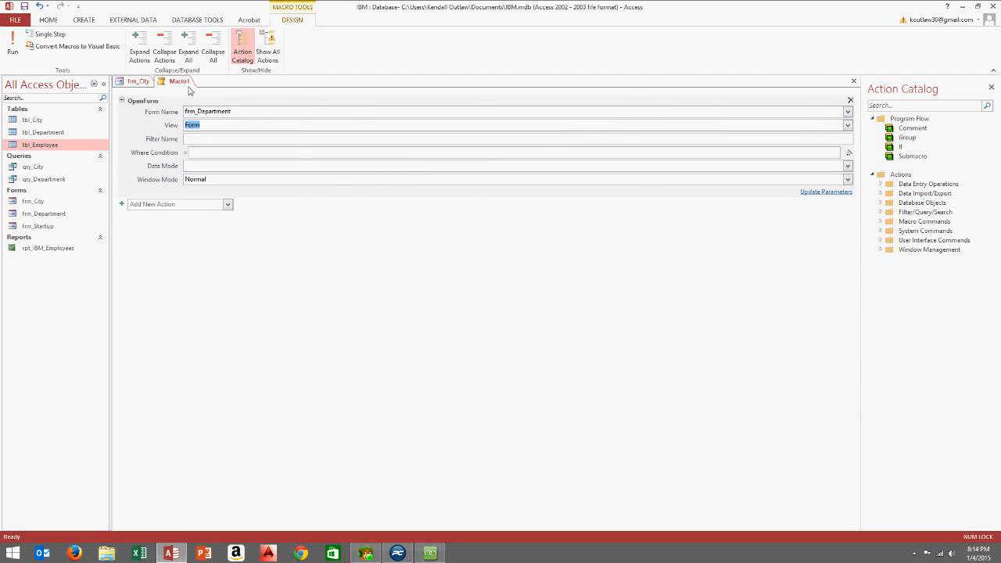
Save the new macro under the name Department_Macro
{"action": "left_click", "coordinate": [14, 46]}
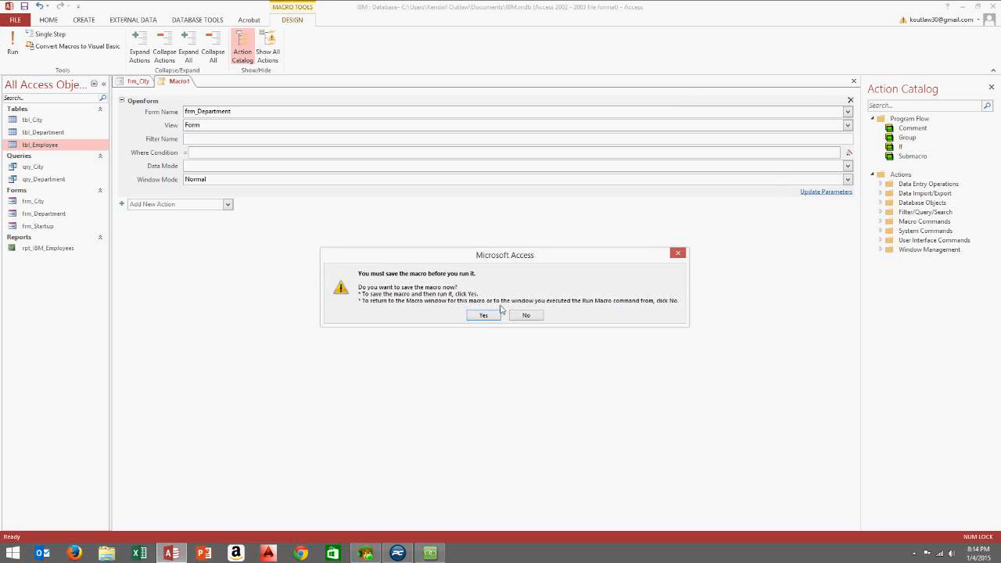
{"action": "left_click", "coordinate": [483, 315]}
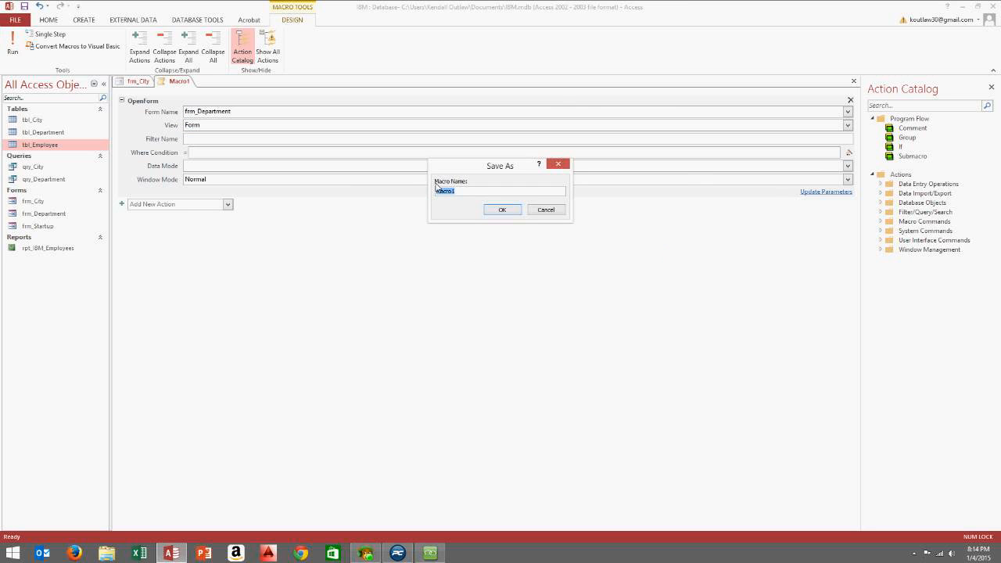
{"action": "type", "text": "Department_"}
{"action": "left_click", "coordinate": [517, 209]}
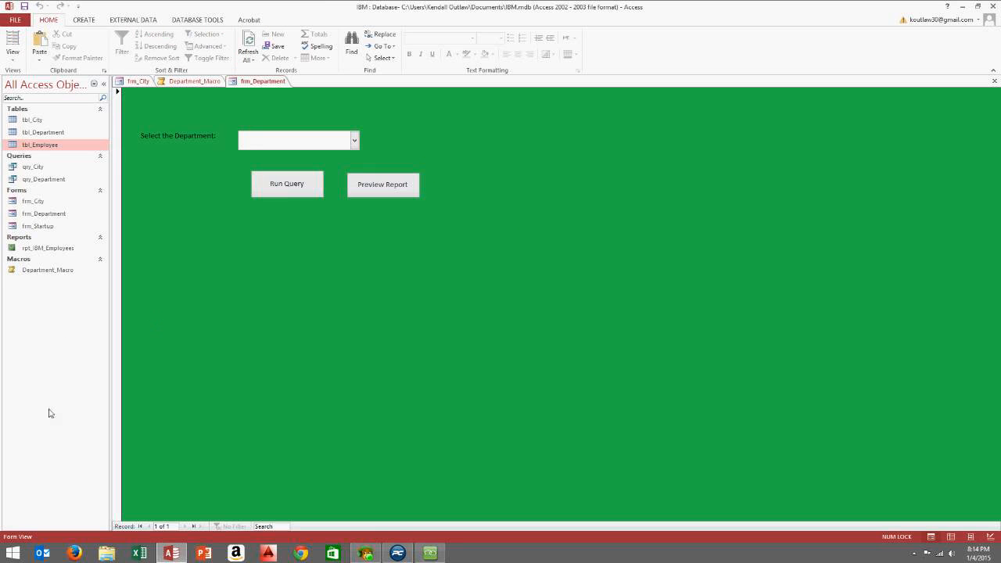
Run Department_Macro to check that it opens frm_Department, then close the form and the macro
{"action": "left_click", "coordinate": [57, 271]}
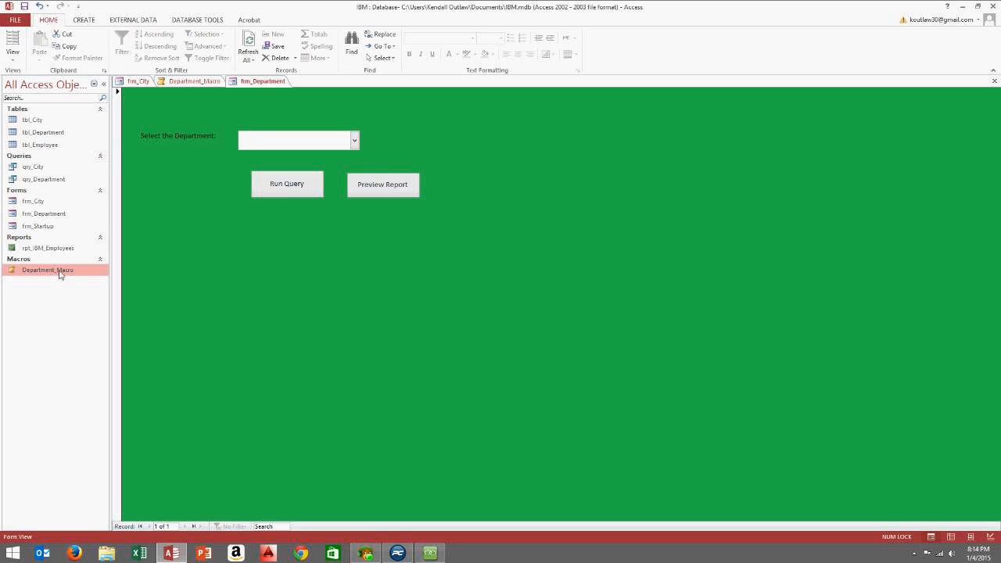
{"action": "double_click", "coordinate": [57, 272]}
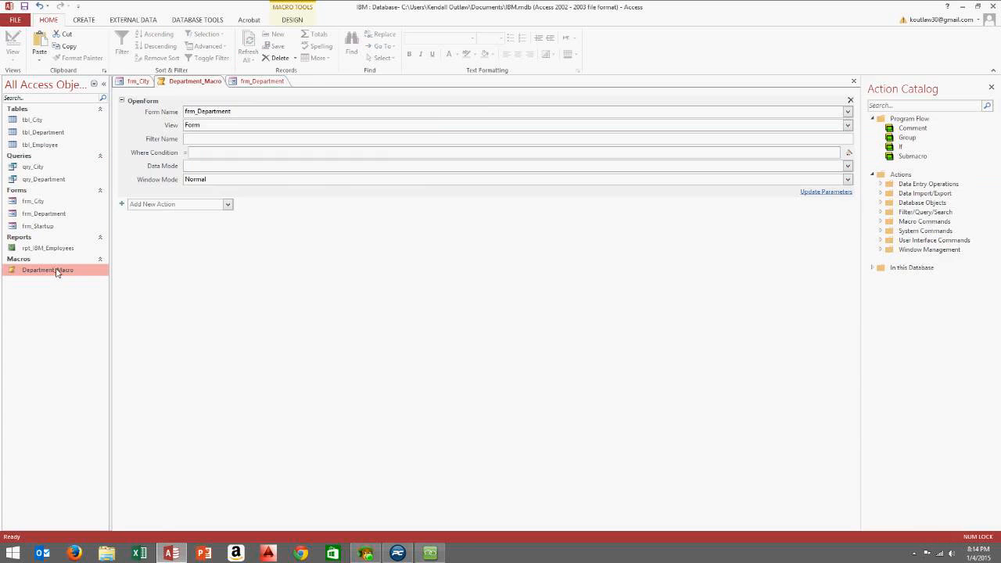
{"action": "left_click", "coordinate": [260, 85]}
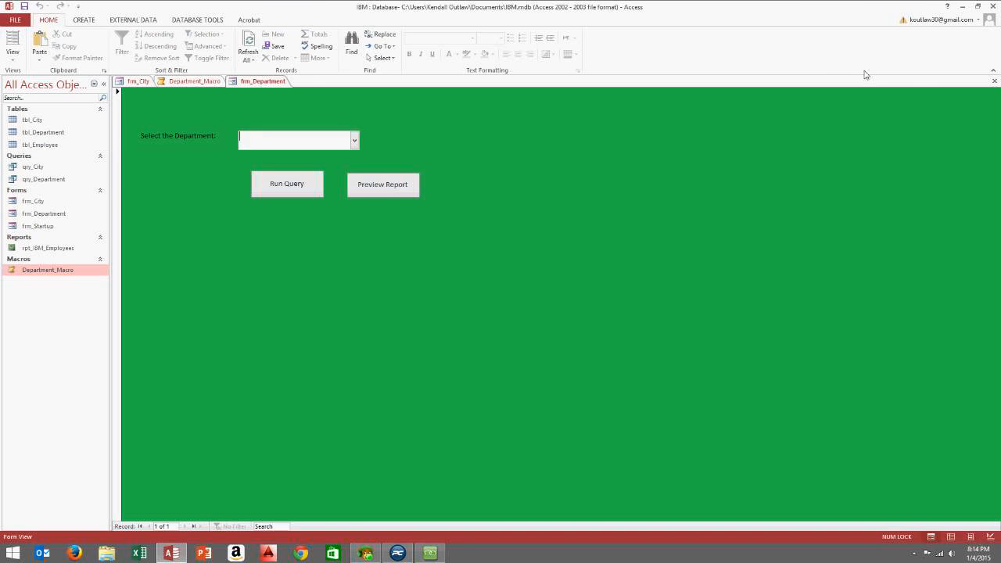
{"action": "left_click", "coordinate": [992, 81]}
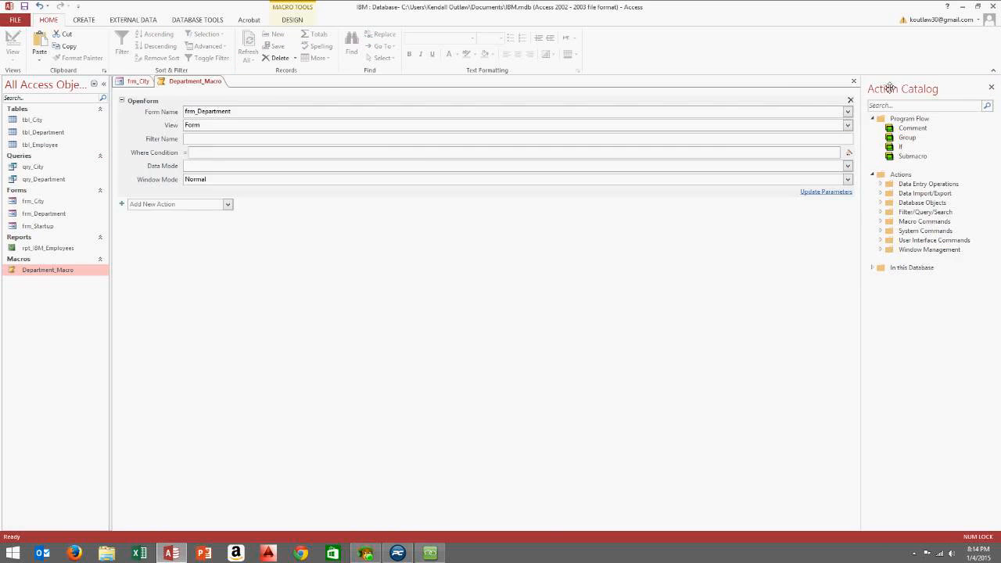
{"action": "left_click", "coordinate": [853, 82]}
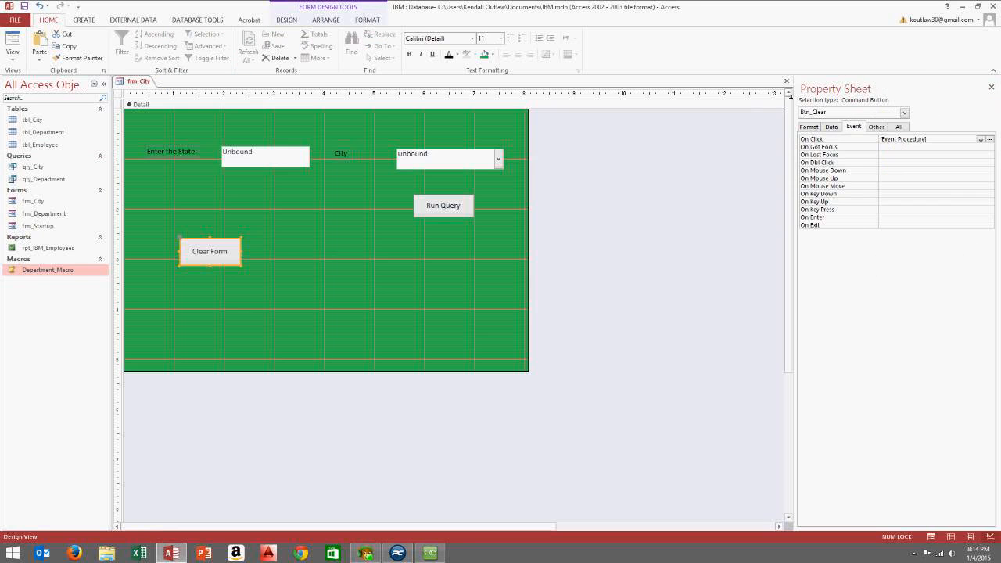
Close frm_City, saving its design changes, and run Department_Macro again
{"action": "left_click", "coordinate": [787, 81]}
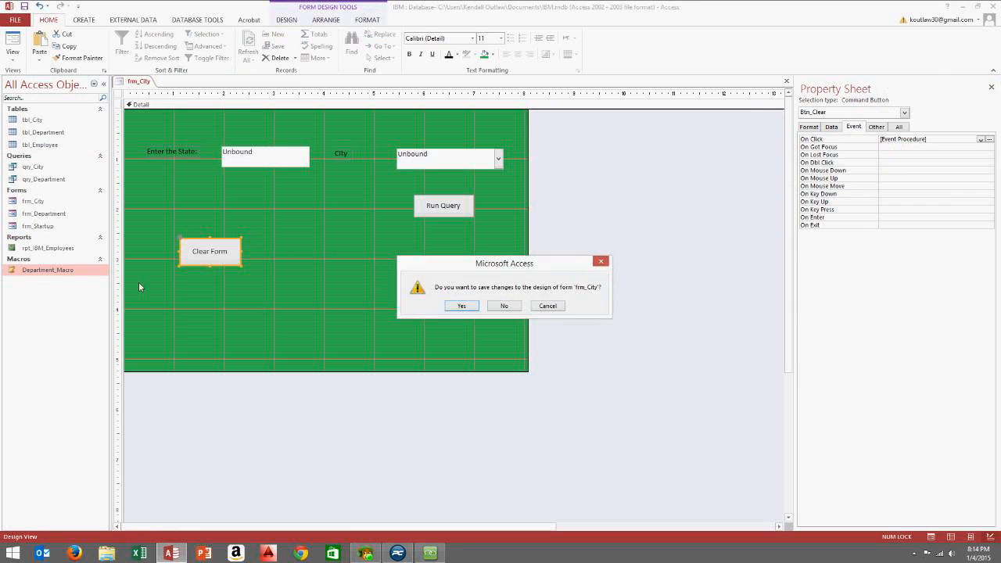
{"action": "left_click", "coordinate": [461, 306]}
{"action": "double_click", "coordinate": [75, 280]}
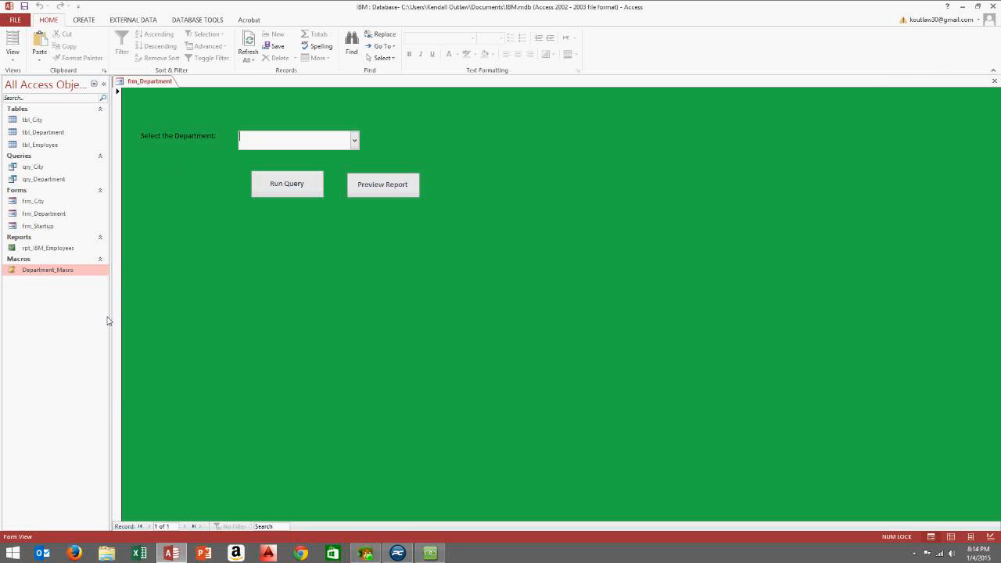
Open Department_Macro to review its actions, glance at the AnyMeeting panel, then close the macro
{"action": "right_click", "coordinate": [69, 271]}
{"action": "left_click", "coordinate": [94, 289]}
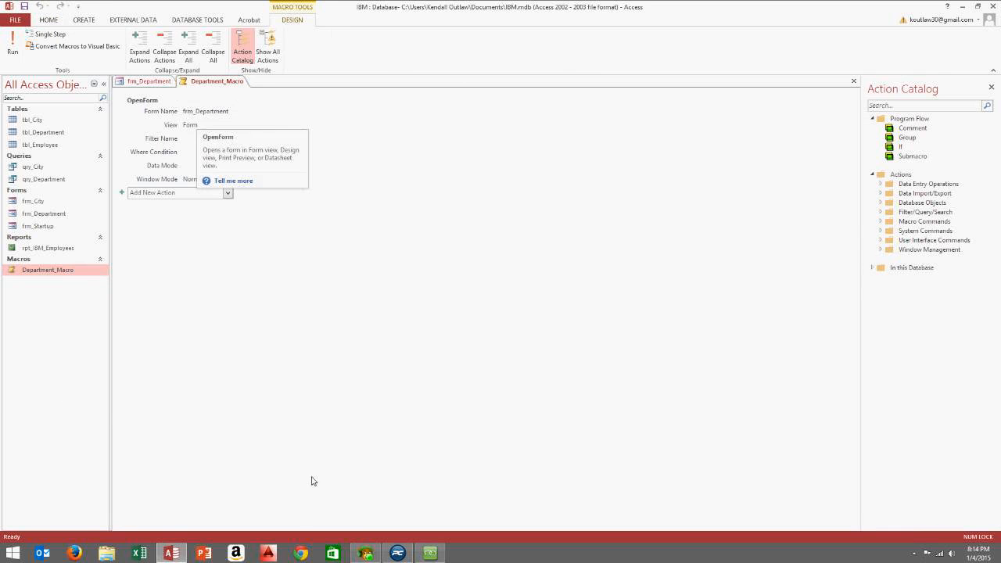
{"action": "left_click", "coordinate": [430, 552]}
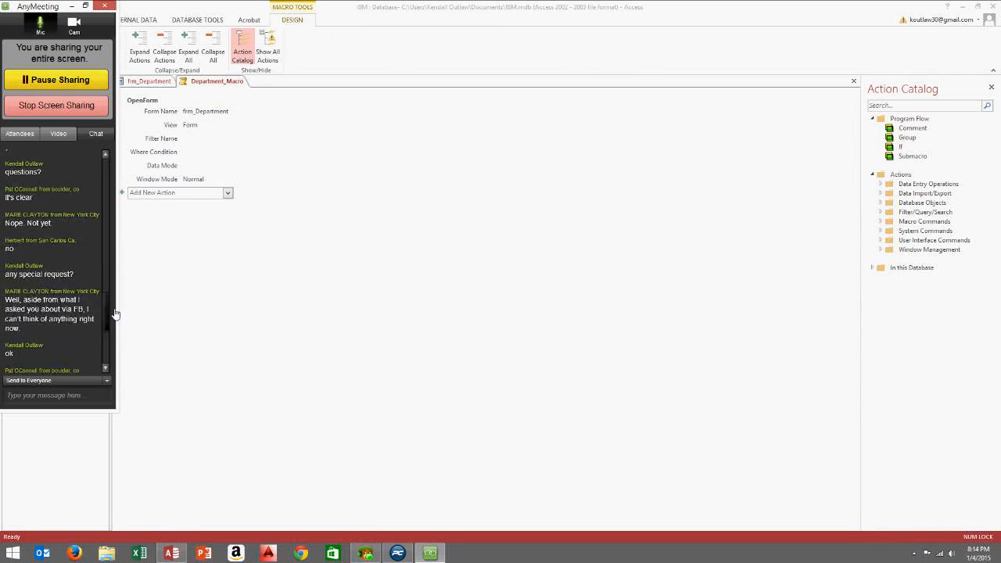
{"action": "scroll", "coordinate": [115, 313], "scroll_direction": "down", "scroll_amount": 5}
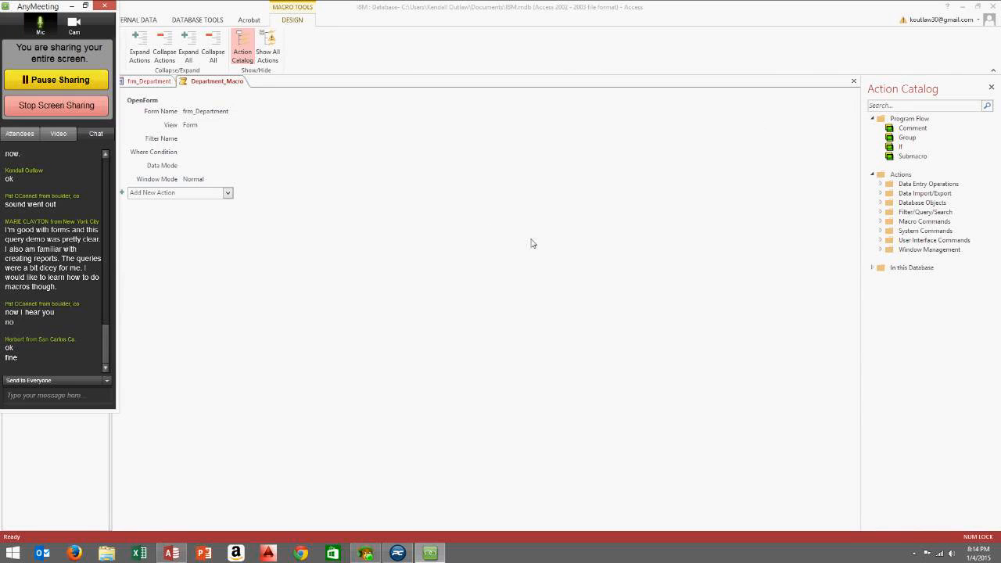
{"action": "left_click", "coordinate": [854, 82]}
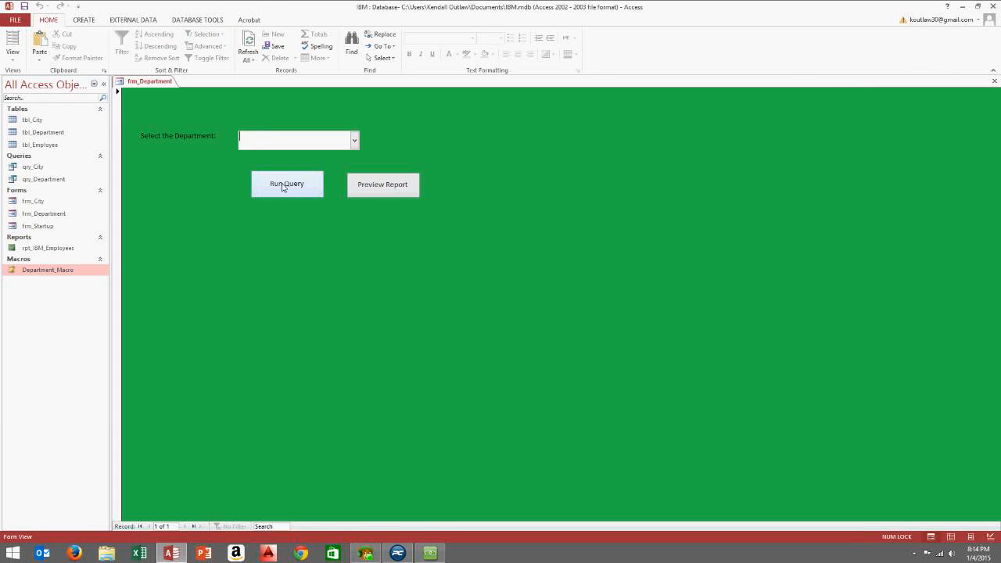
Switch frm_Department into Design View
{"action": "right_click", "coordinate": [461, 128]}
{"action": "left_click", "coordinate": [483, 160]}
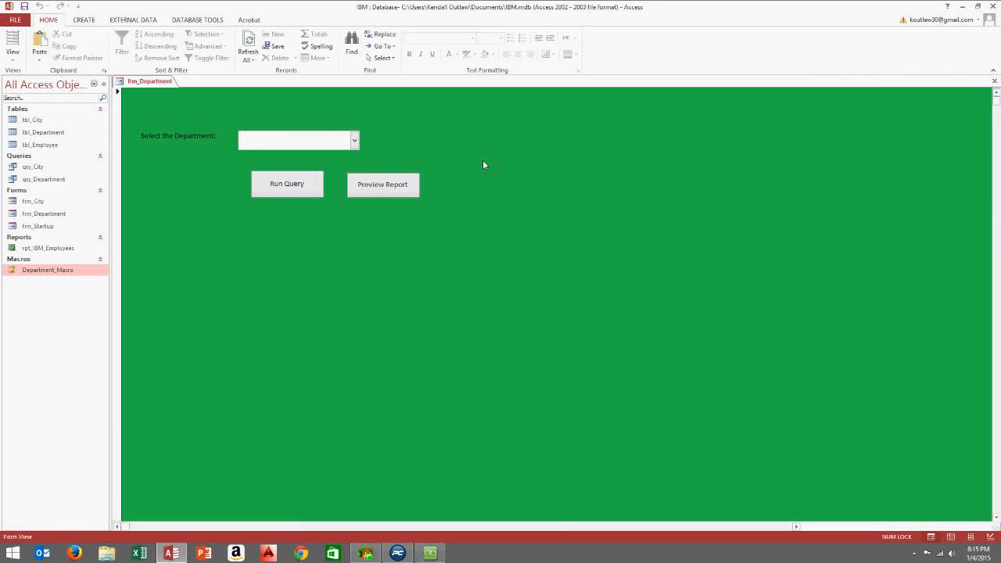
{"action": "left_click", "coordinate": [83, 20]}
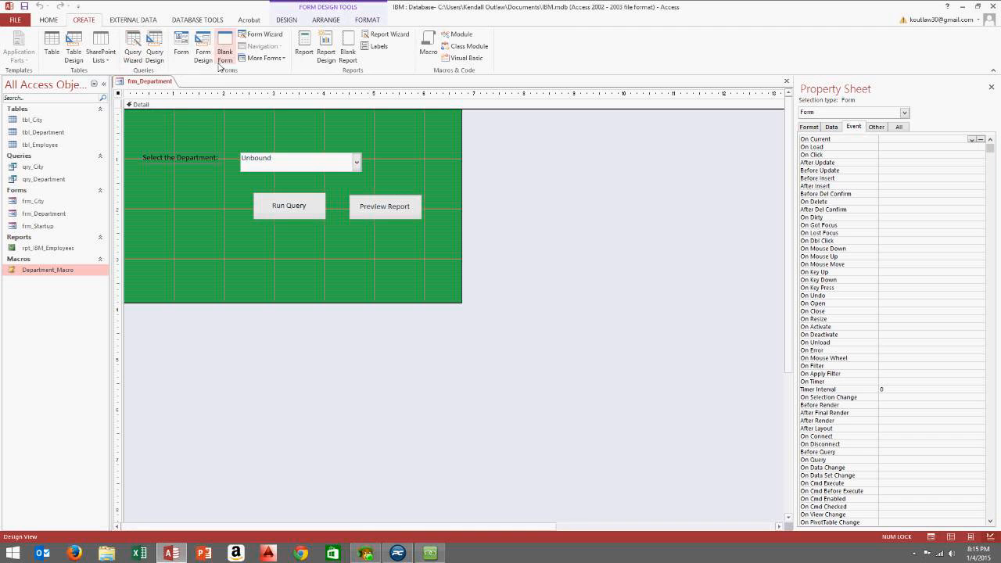
{"action": "left_click", "coordinate": [326, 24]}
{"action": "left_click", "coordinate": [285, 22]}
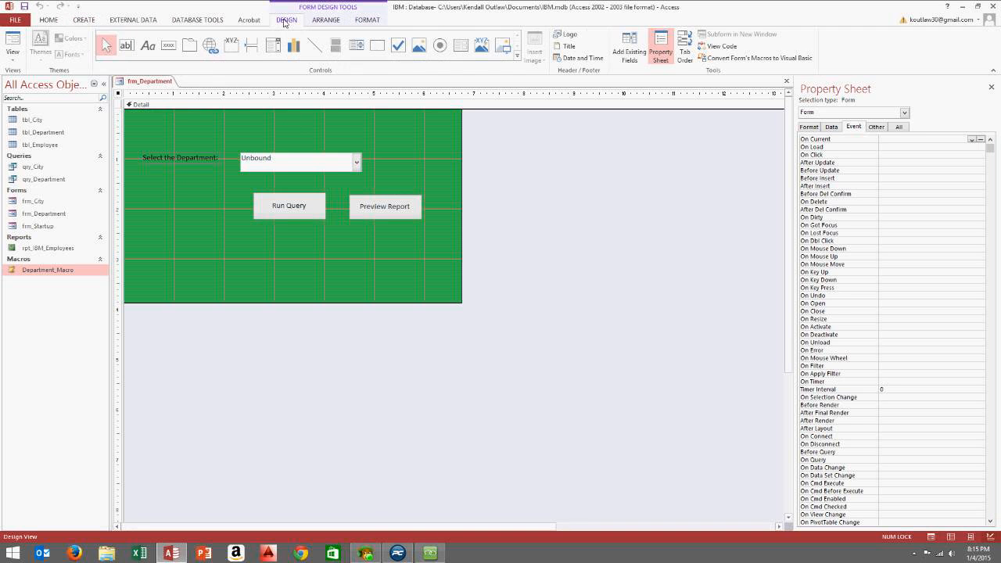
{"action": "left_click", "coordinate": [168, 45]}
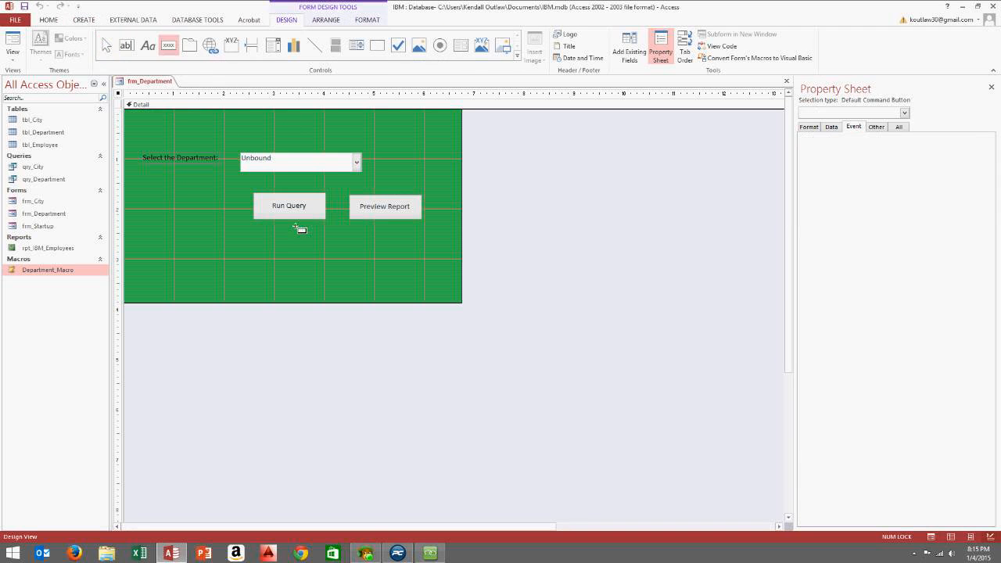
{"action": "left_click_drag", "start_coordinate": [266, 245], "coordinate": [325, 269]}
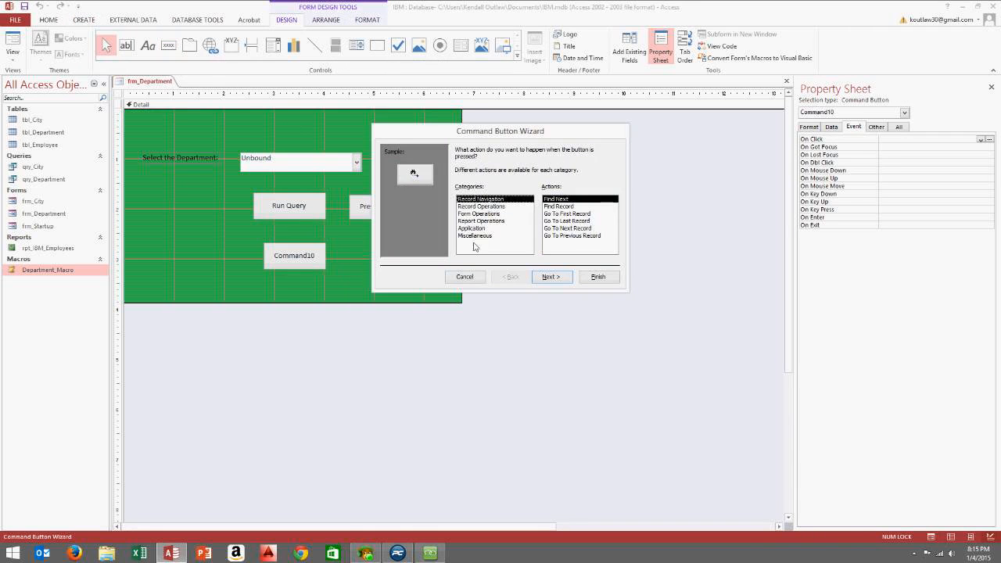
{"action": "left_click", "coordinate": [487, 236]}
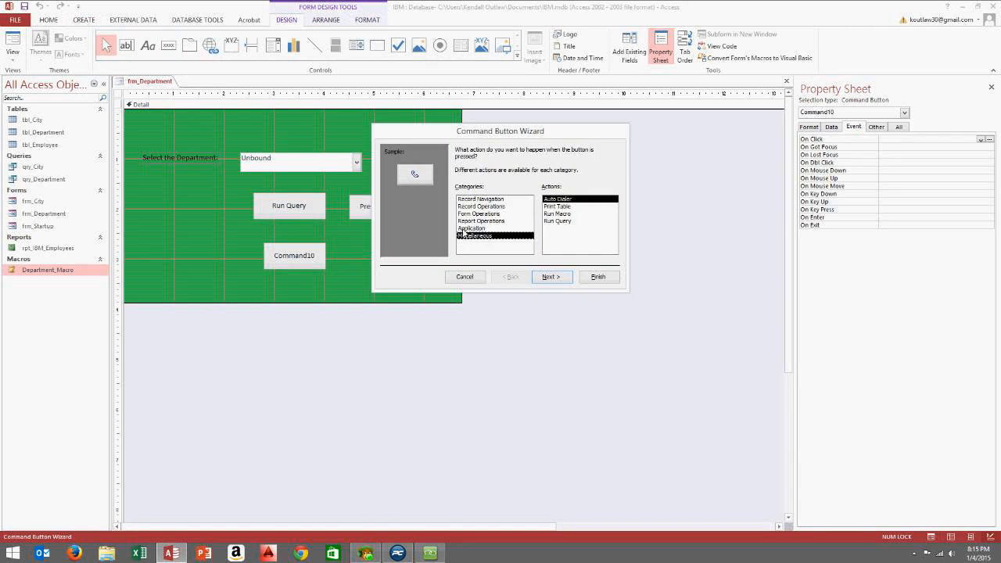
{"action": "left_click", "coordinate": [465, 277]}
{"action": "left_click", "coordinate": [380, 264]}
{"action": "left_click", "coordinate": [317, 255]}
{"action": "key", "text": "Delete"}
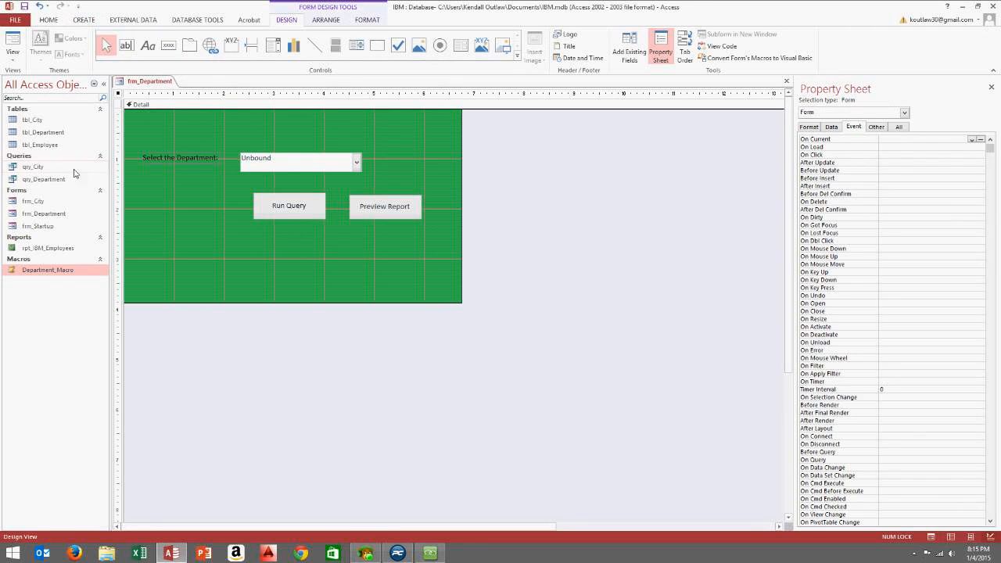
Create a blank macro with an OpenForm action that opens frm_Startup
{"action": "left_click", "coordinate": [86, 20]}
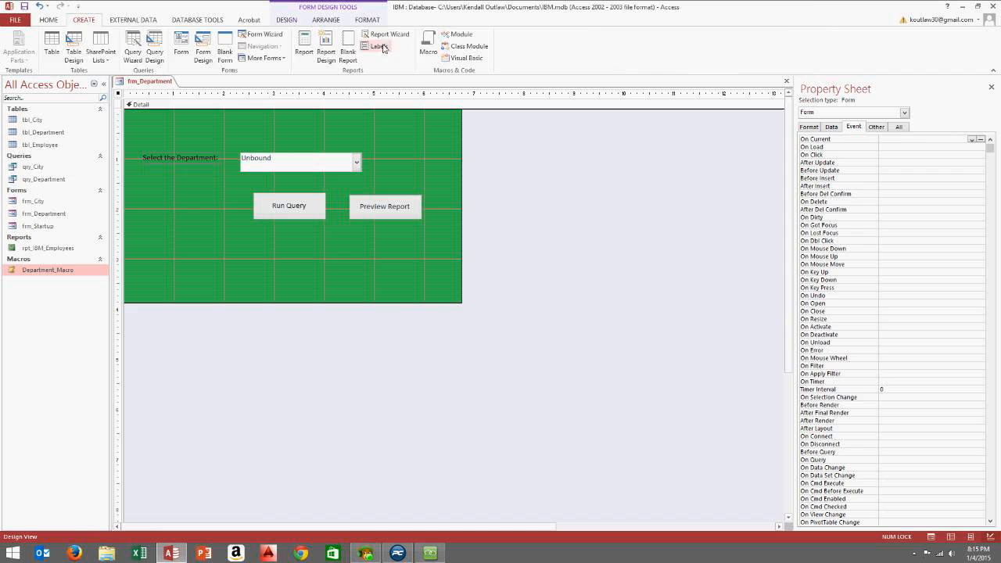
{"action": "left_click", "coordinate": [428, 46]}
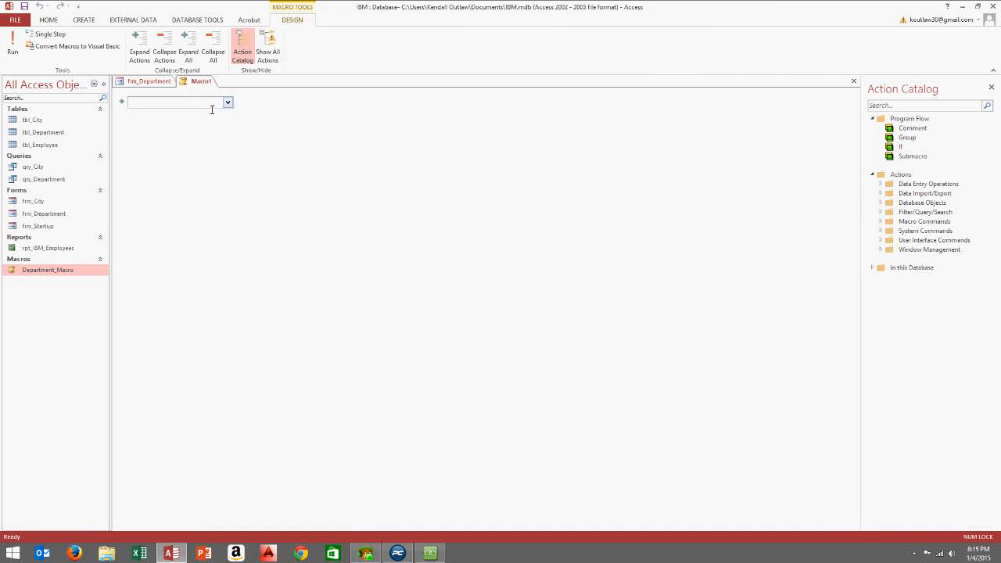
{"action": "left_click", "coordinate": [227, 102]}
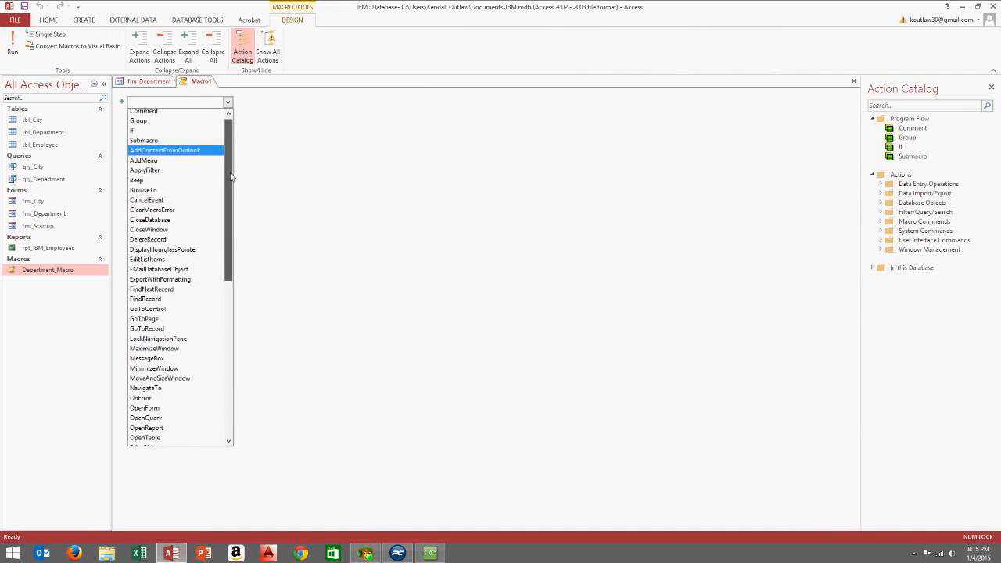
{"action": "left_click_drag", "start_coordinate": [227, 170], "coordinate": [223, 274]}
{"action": "left_click", "coordinate": [178, 203]}
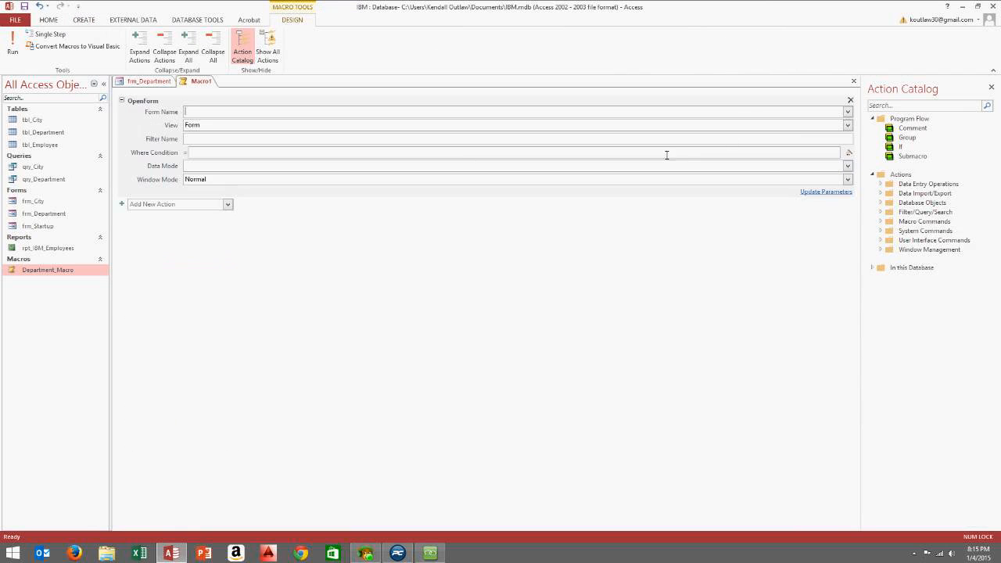
{"action": "left_click", "coordinate": [846, 114]}
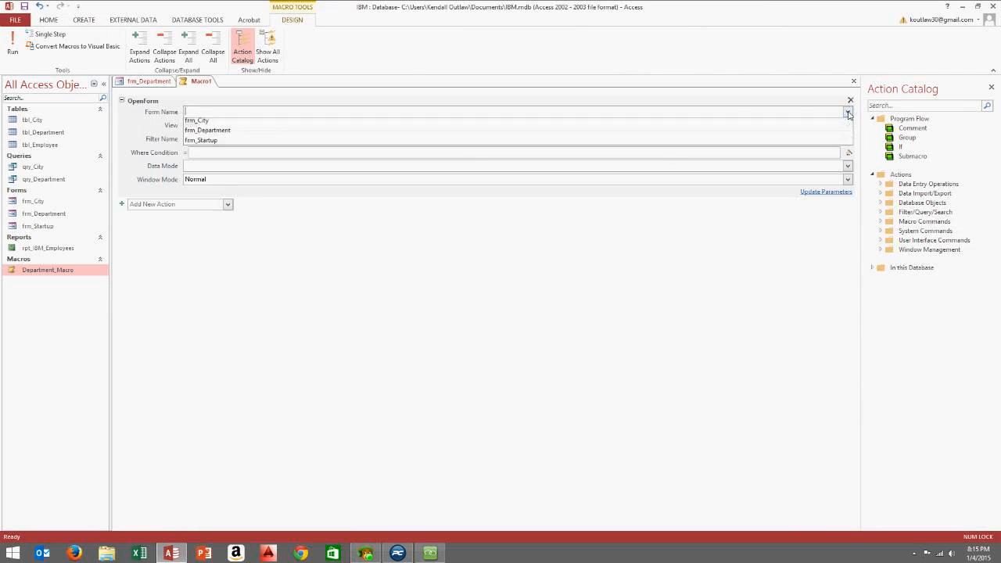
{"action": "left_click", "coordinate": [686, 146]}
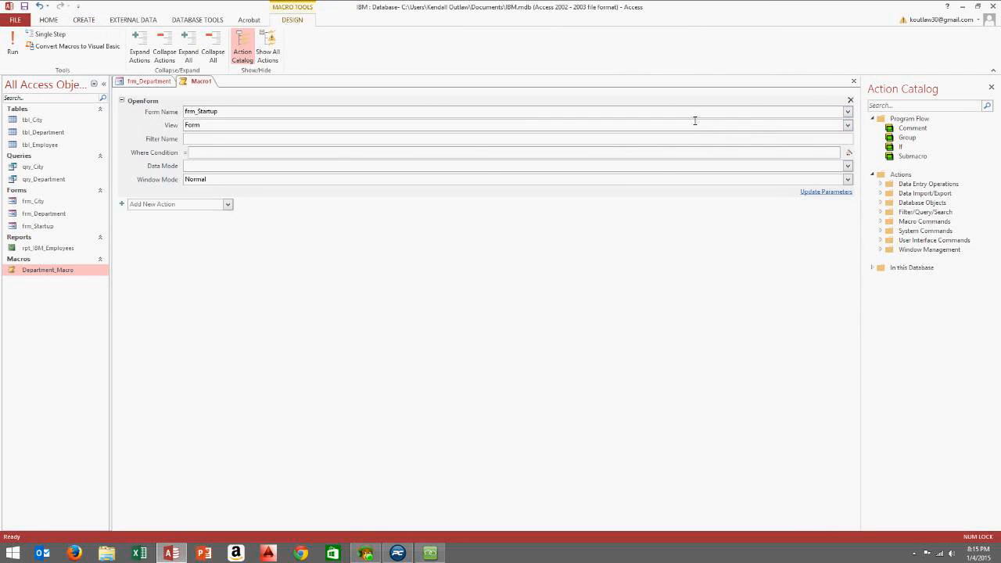
Close the macro, agree to save it, and name it Startup_Macro
{"action": "left_click", "coordinate": [853, 81]}
{"action": "left_click", "coordinate": [463, 307]}
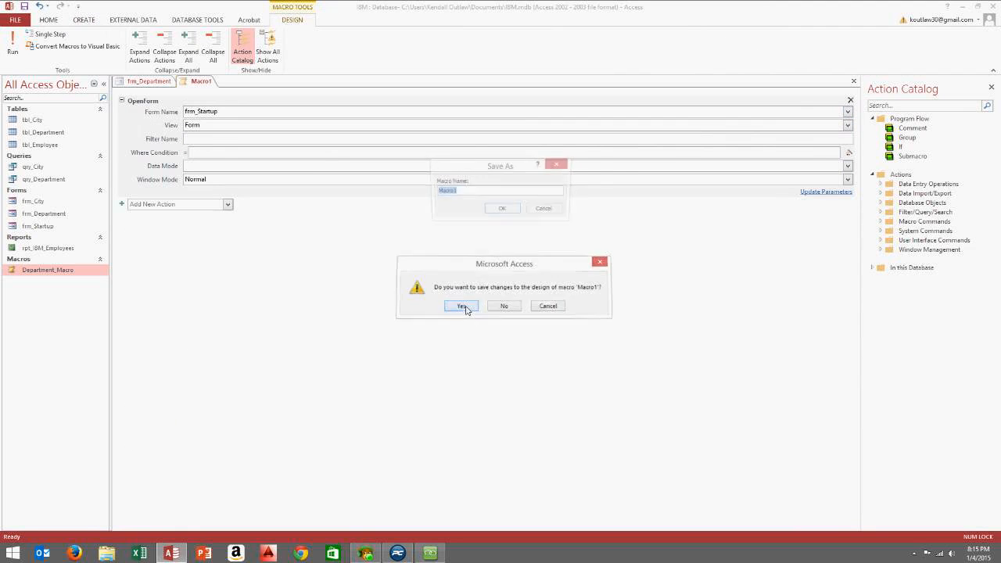
{"action": "type", "text": "Startup_"}
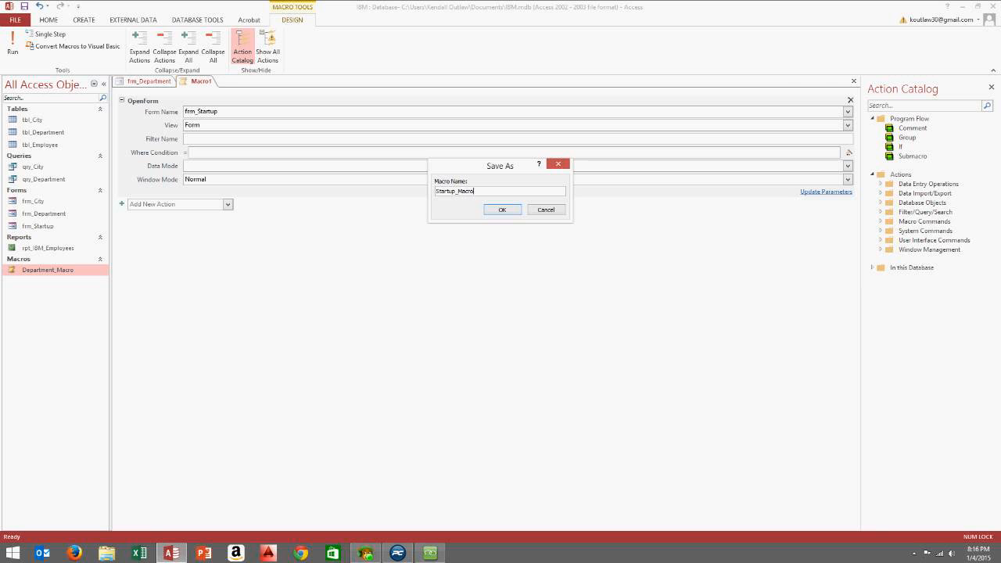
Confirm the Startup_Macro save and draw a command button below Run Query on frm_Department
{"action": "left_click", "coordinate": [502, 209]}
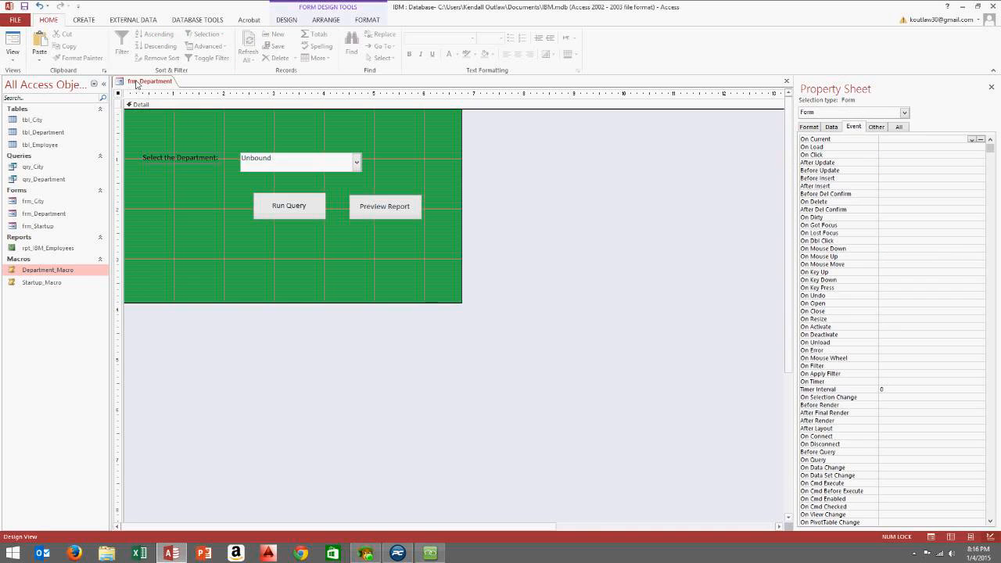
{"action": "left_click", "coordinate": [83, 21]}
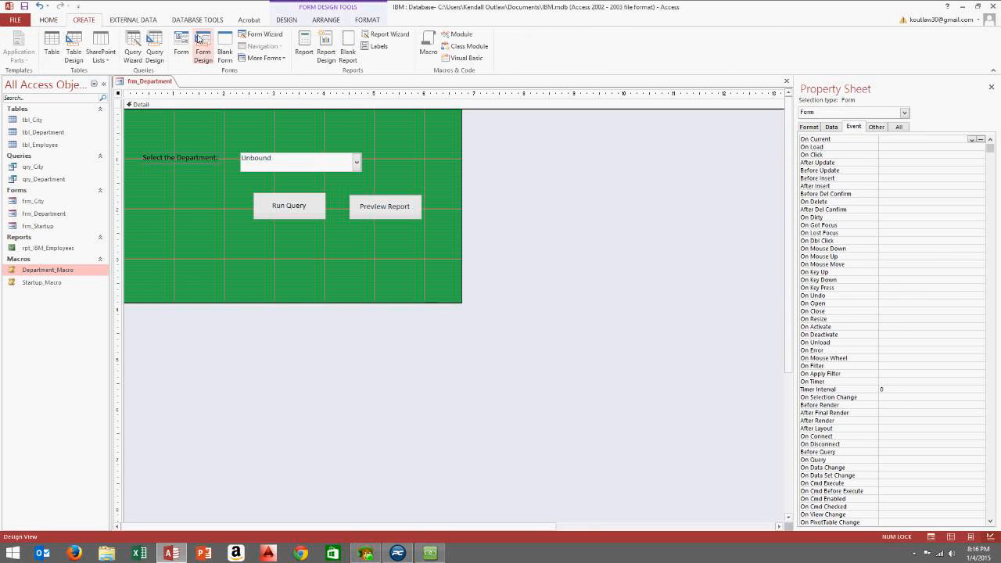
{"action": "left_click", "coordinate": [286, 20]}
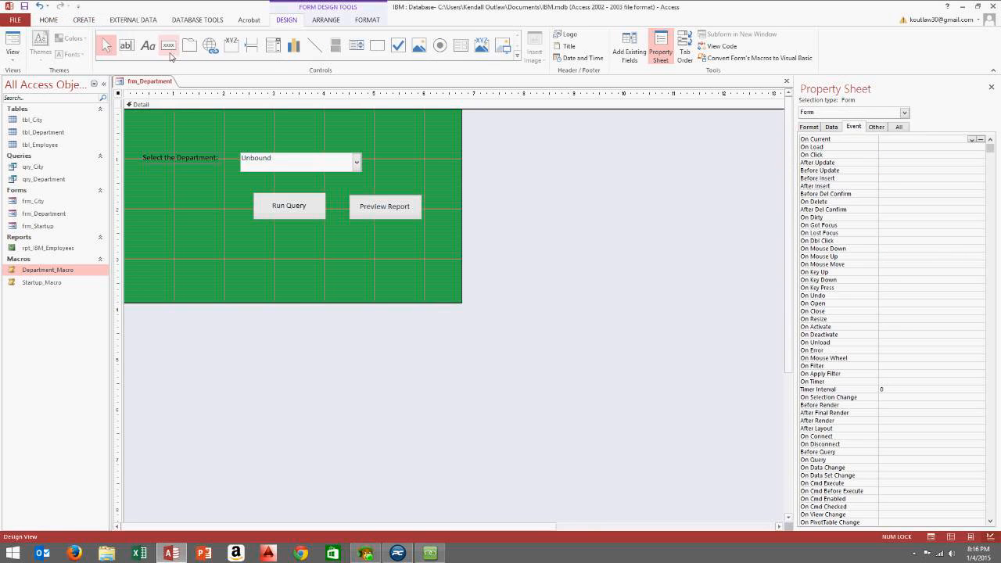
{"action": "left_click", "coordinate": [168, 45]}
{"action": "left_click_drag", "start_coordinate": [266, 242], "coordinate": [331, 272]}
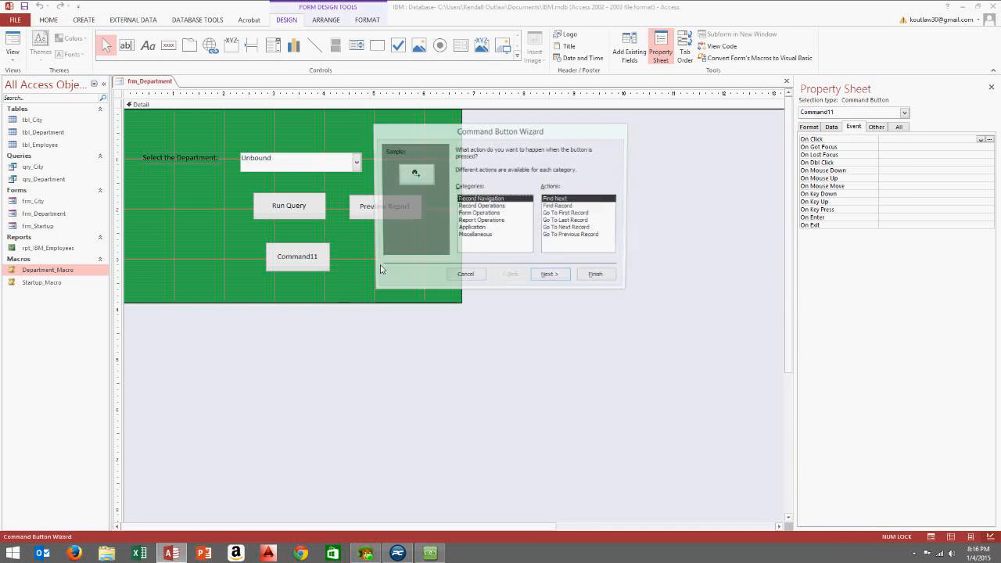
In the Command Button Wizard choose Miscellaneous > Run Macro, Startup_Macro, and a text caption
{"action": "left_click", "coordinate": [487, 235]}
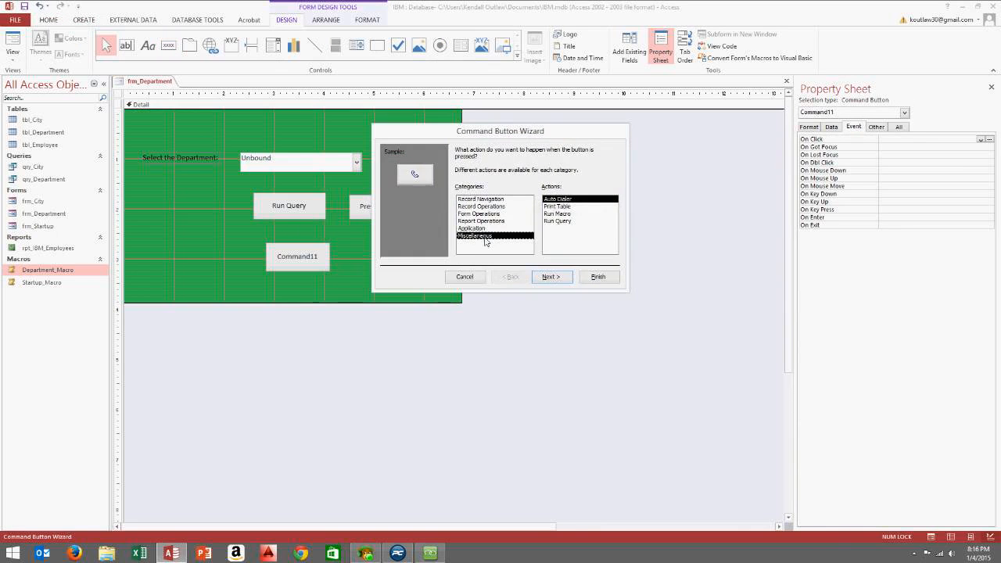
{"action": "left_click", "coordinate": [558, 213]}
{"action": "left_click", "coordinate": [552, 277]}
{"action": "left_click", "coordinate": [485, 179]}
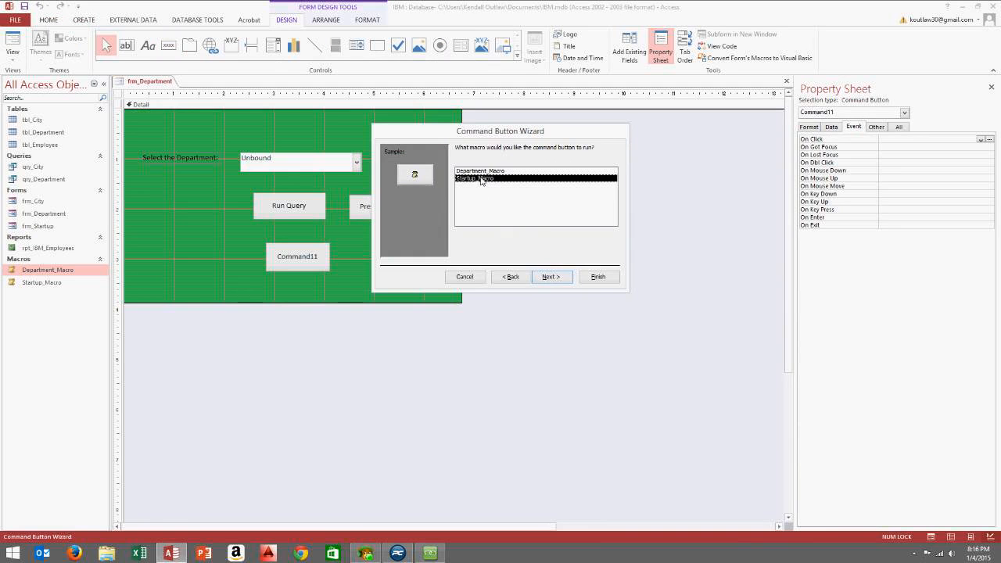
{"action": "left_click", "coordinate": [552, 277]}
{"action": "left_click", "coordinate": [472, 192]}
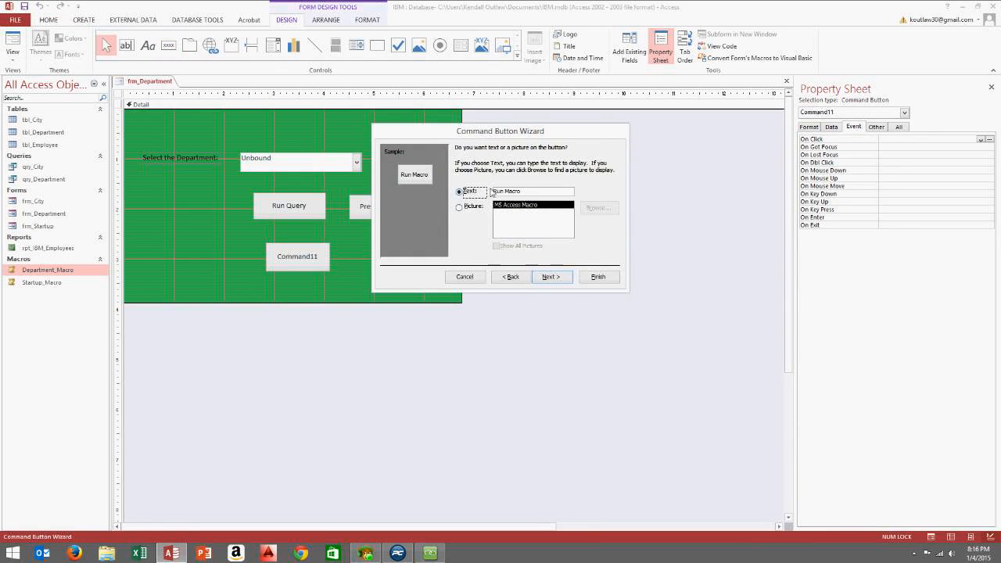
{"action": "left_click", "coordinate": [554, 277]}
{"action": "left_click", "coordinate": [598, 276]}
Enlarge the new Run Macro button on the form
{"action": "left_click", "coordinate": [322, 252]}
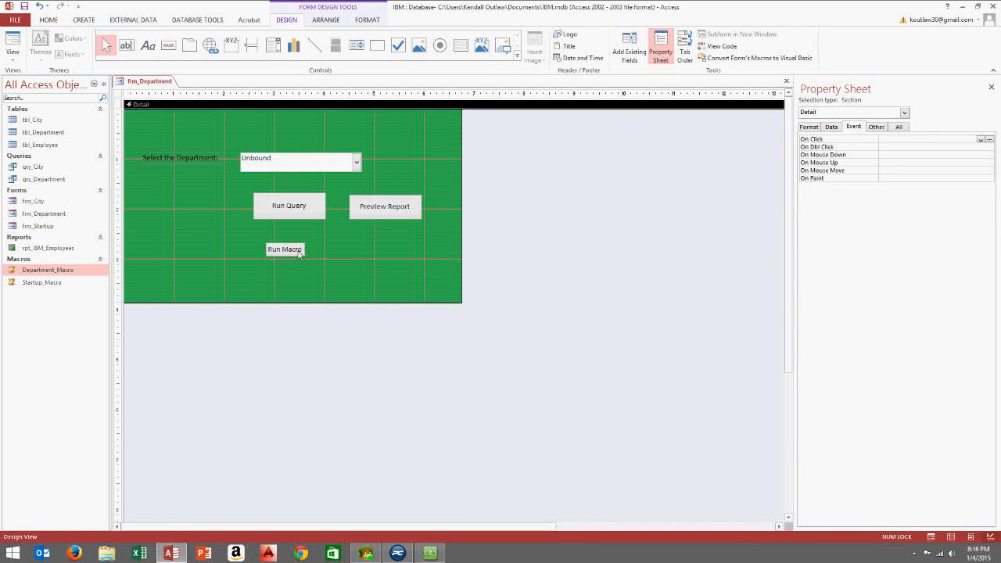
{"action": "left_click", "coordinate": [299, 253]}
{"action": "mouse_move", "coordinate": [306, 258]}
{"action": "left_mouse_down"}
{"action": "mouse_move", "coordinate": [327, 272]}
{"action": "mouse_move", "coordinate": [320, 263]}
{"action": "left_mouse_up"}
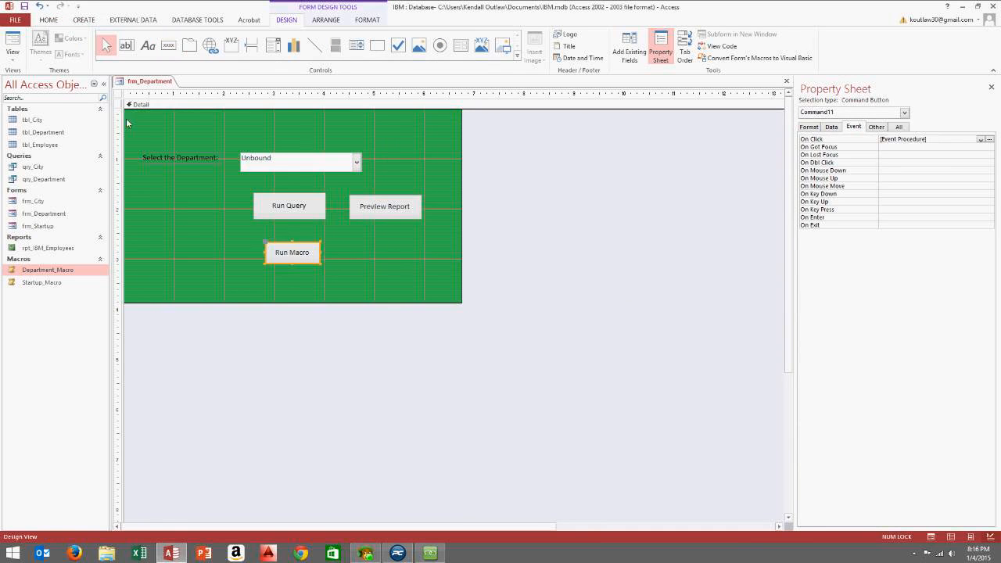
{"action": "left_click", "coordinate": [13, 56]}
In Form View, use Run Macro to open frm_Startup, continue back, then show the AnyMeeting chat
{"action": "left_click", "coordinate": [33, 86]}
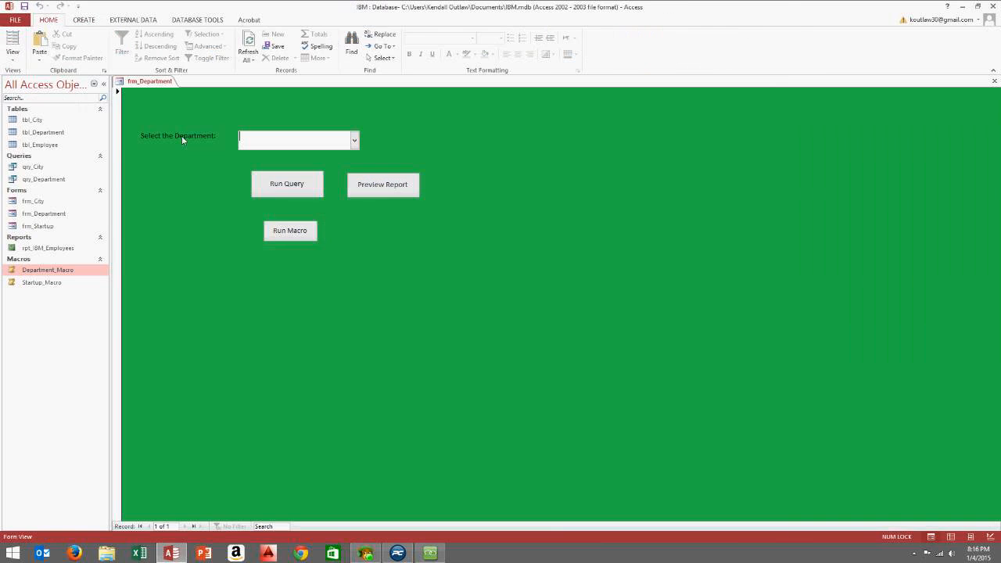
{"action": "left_click", "coordinate": [292, 232]}
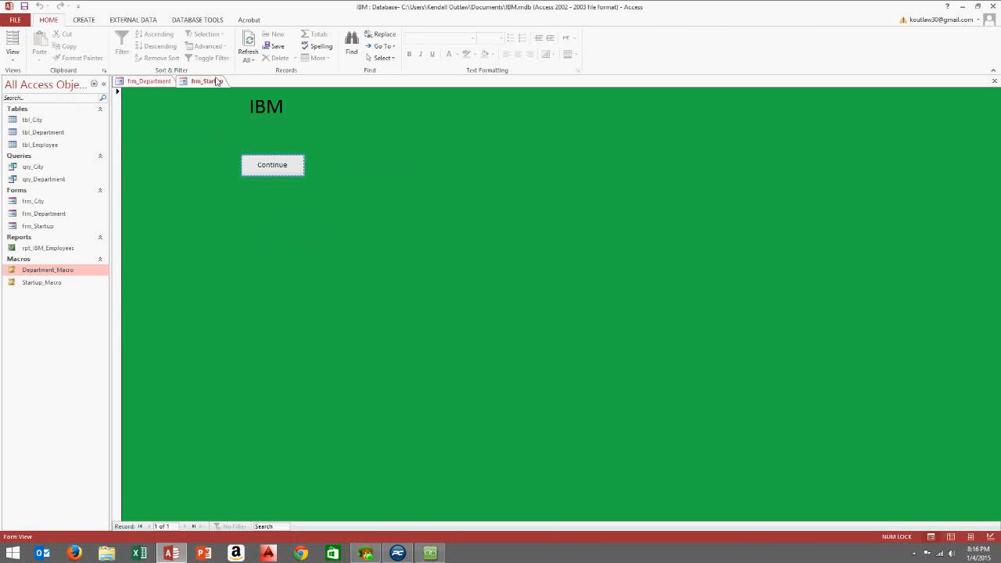
{"action": "left_click", "coordinate": [275, 165]}
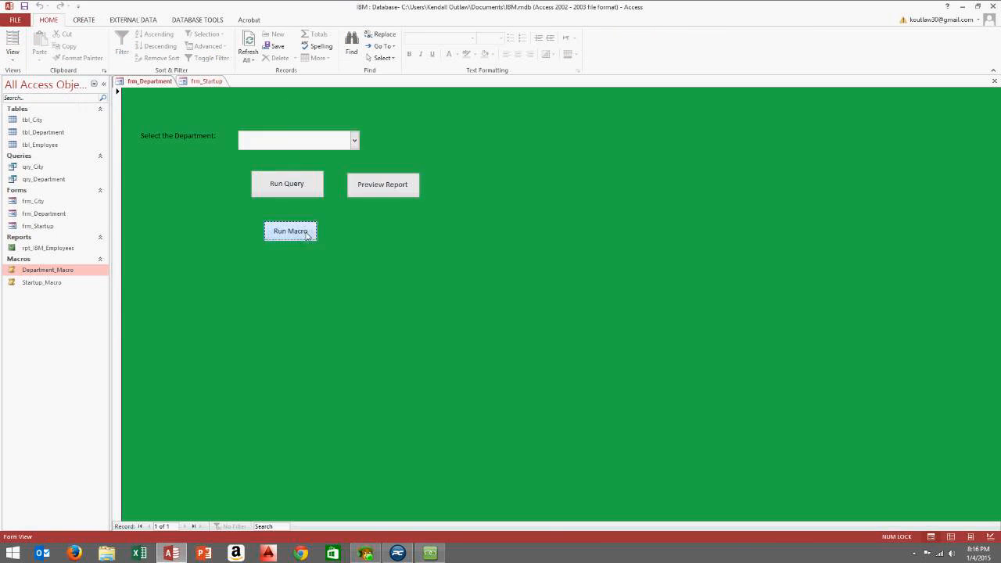
{"action": "left_click", "coordinate": [273, 228]}
{"action": "left_click", "coordinate": [273, 165]}
{"action": "left_click", "coordinate": [290, 233]}
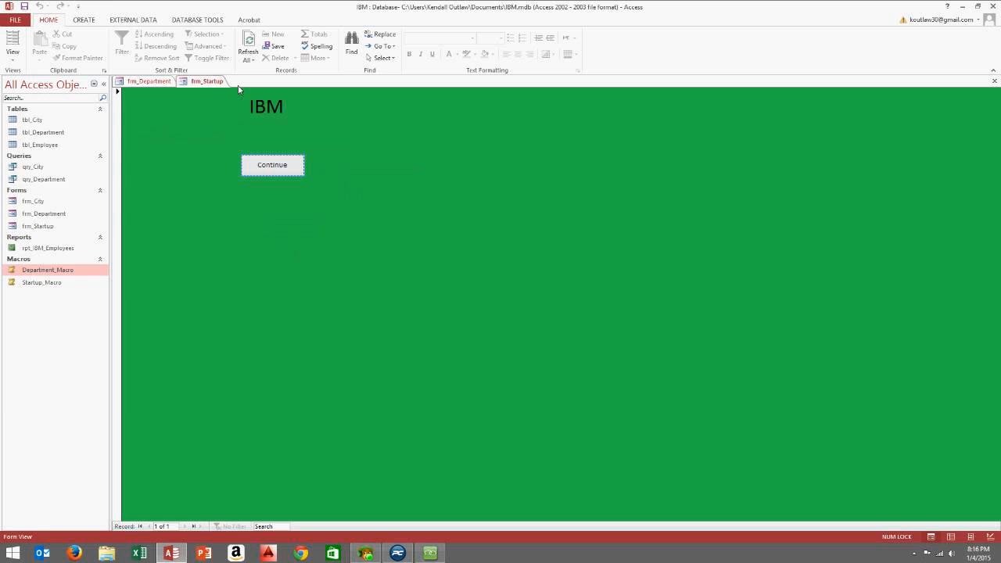
{"action": "key", "text": "Return"}
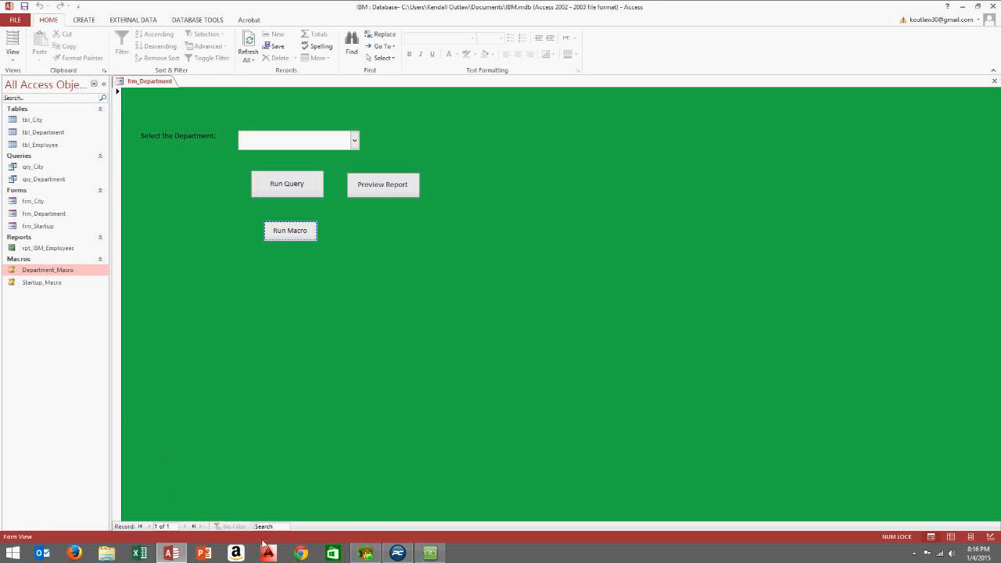
{"action": "left_click", "coordinate": [428, 553]}
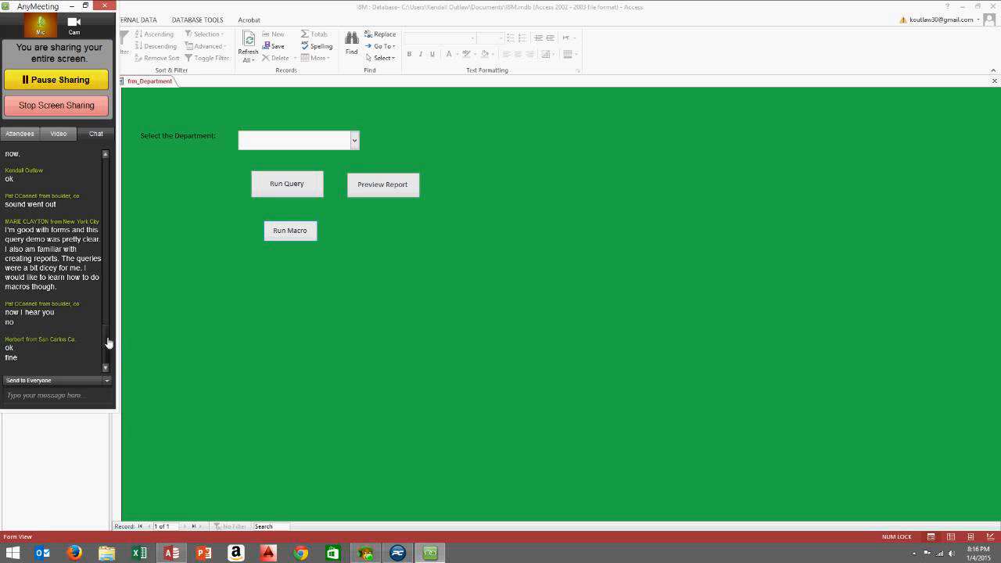
Send the attendee the chat message 'can u tell me what macros u wan to create?'
{"action": "left_click", "coordinate": [71, 399]}
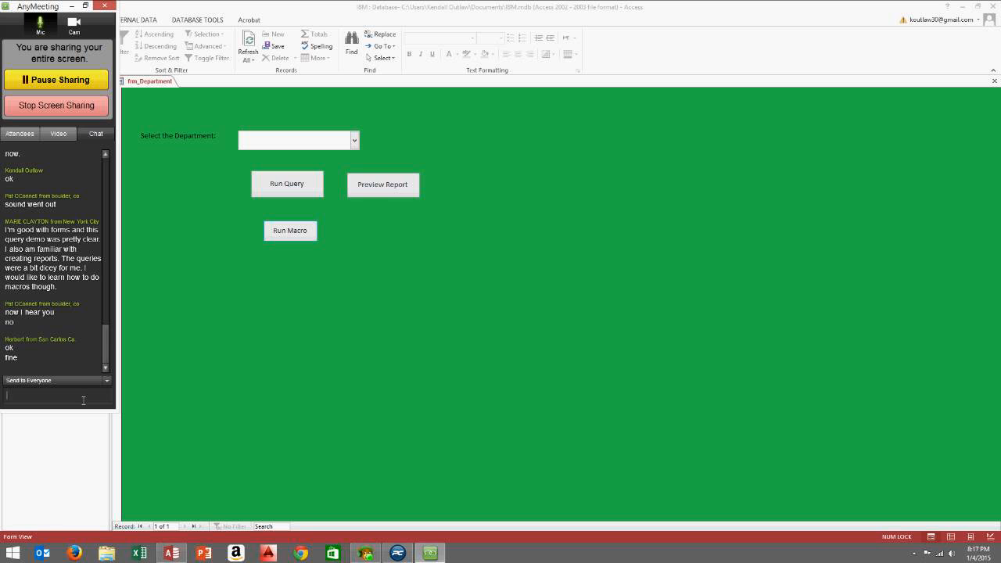
{"action": "type", "text": "can you "}
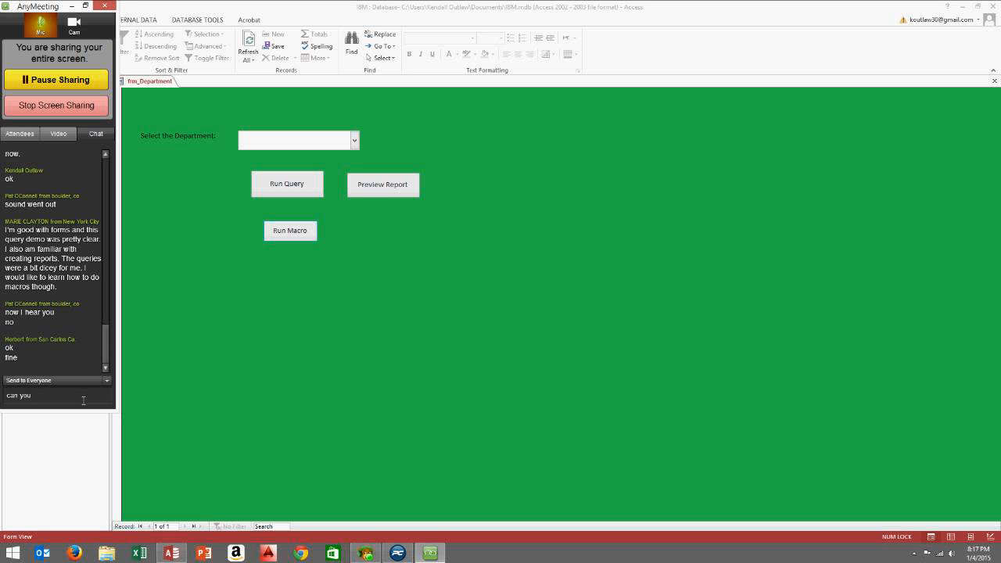
{"action": "type", "text": "t"}
{"action": "key", "text": "BackSpace"}
{"action": "key", "text": "BackSpace"}
{"action": "key", "text": "BackSpace"}
{"action": "key", "text": "BackSpace"}
{"action": "key", "text": "BackSpace"}
{"action": "key", "text": "BackSpace"}
{"action": "key", "text": "BackSpace"}
{"action": "key", "text": "BackSpace"}
{"action": "key", "text": "BackSpace"}
{"action": "type", "text": "ie, can u tell me what macros u wan to create?"}
{"action": "key", "text": "Return"}
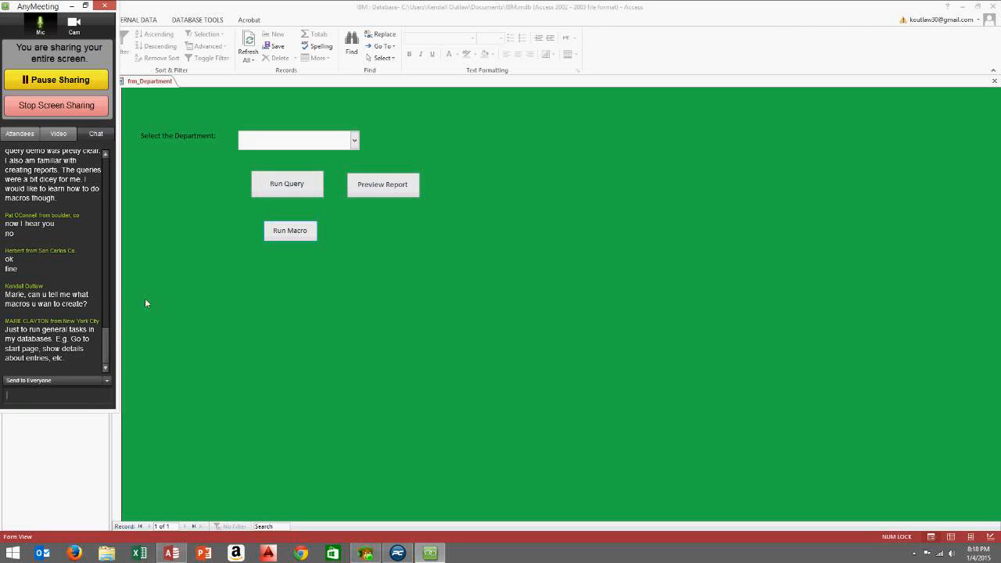
{"action": "scroll", "coordinate": [111, 335], "scroll_direction": "up", "scroll_amount": 3}
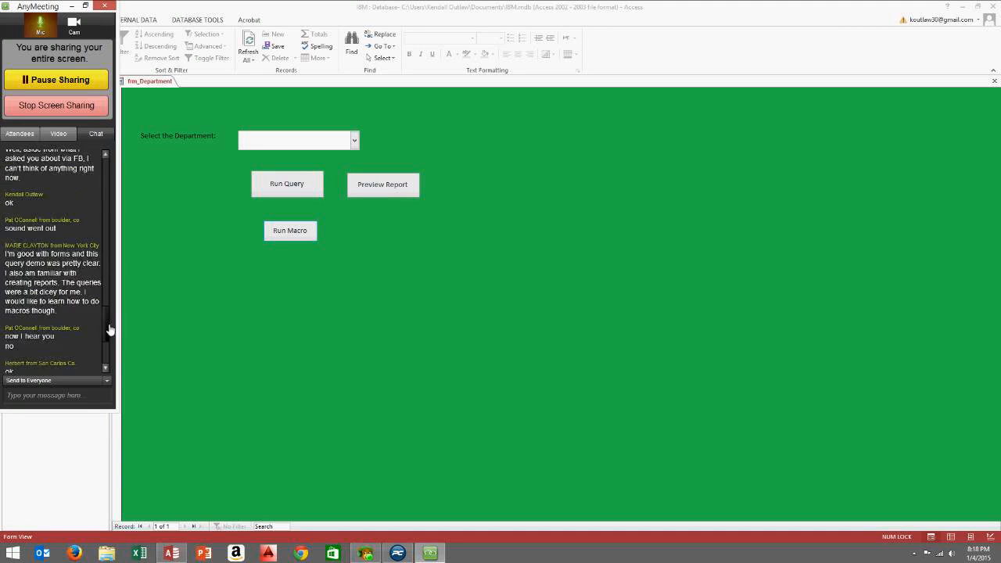
{"action": "scroll", "coordinate": [110, 329], "scroll_direction": "down", "scroll_amount": 5}
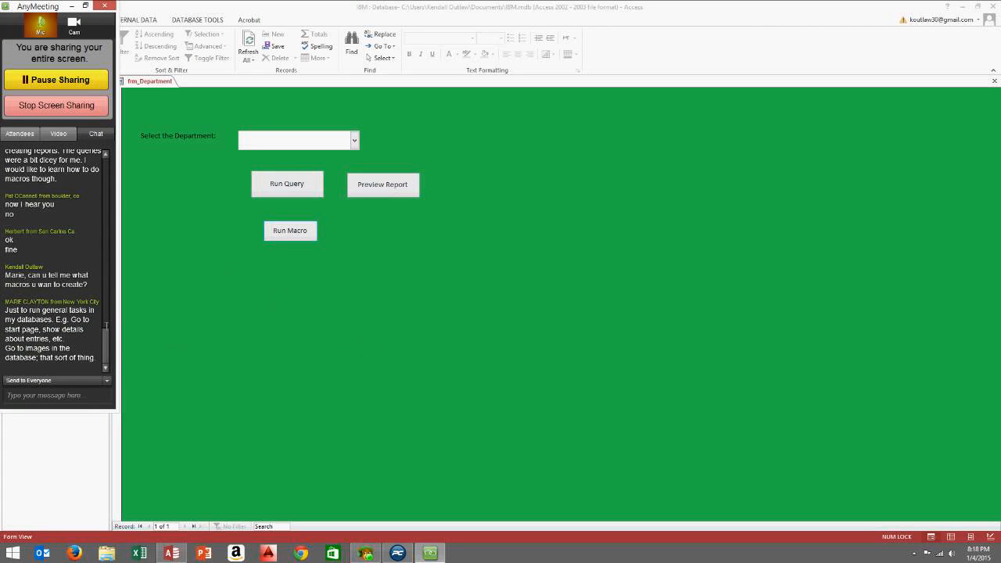
{"action": "left_click_drag", "start_coordinate": [107, 338], "coordinate": [110, 359]}
{"action": "left_click_drag", "start_coordinate": [105, 338], "coordinate": [112, 215]}
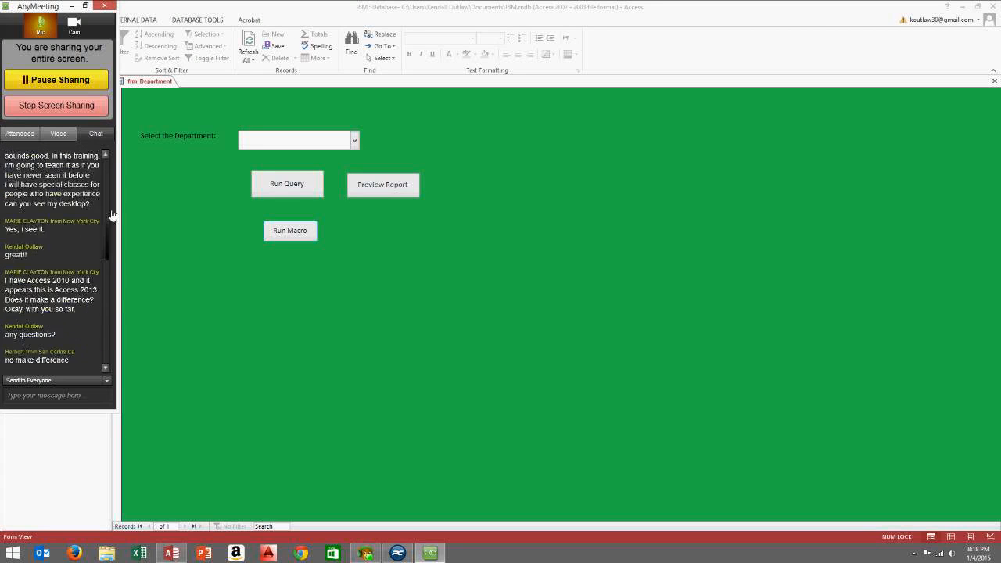
{"action": "left_click", "coordinate": [11, 138]}
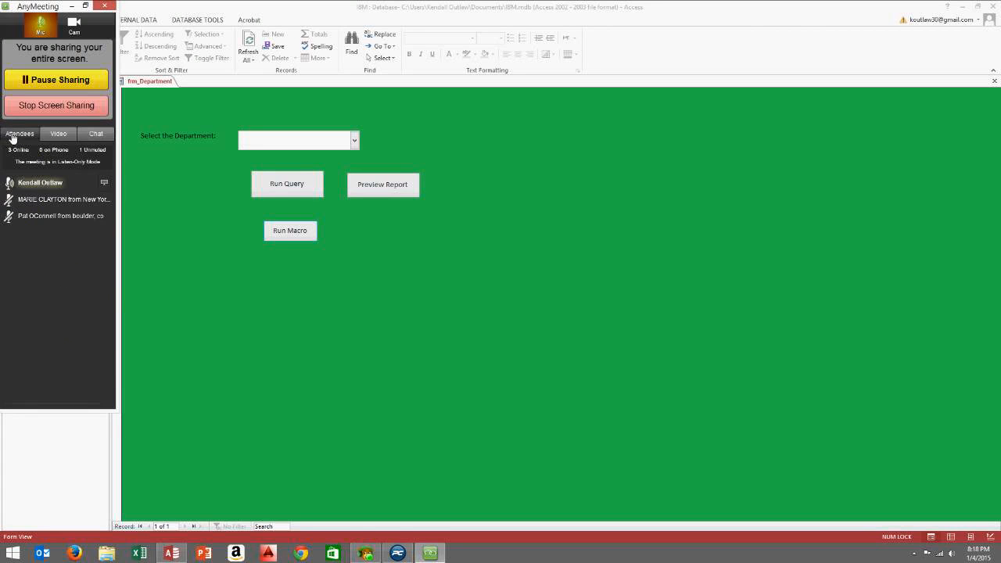
{"action": "left_click", "coordinate": [83, 134]}
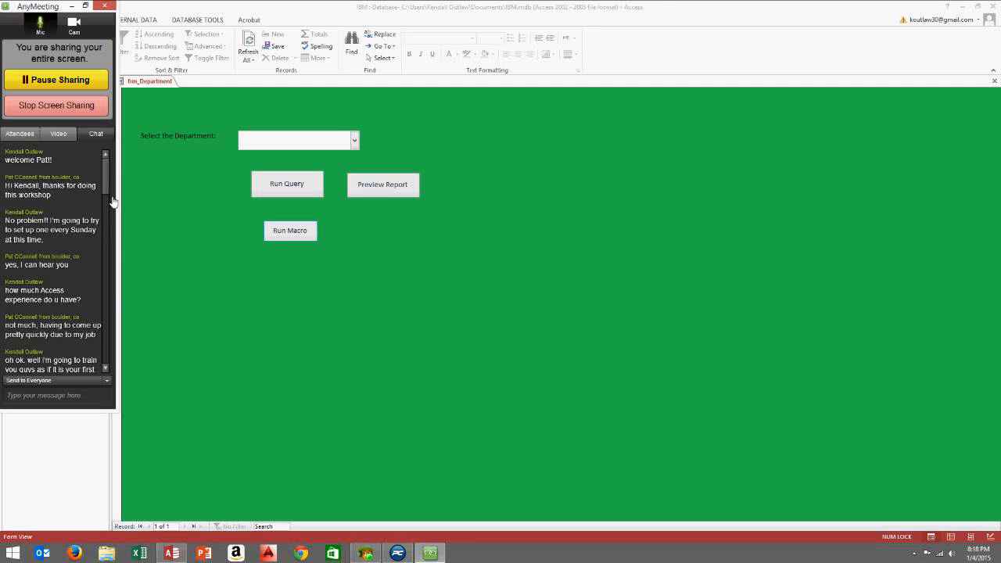
{"action": "left_click_drag", "start_coordinate": [112, 201], "coordinate": [92, 369]}
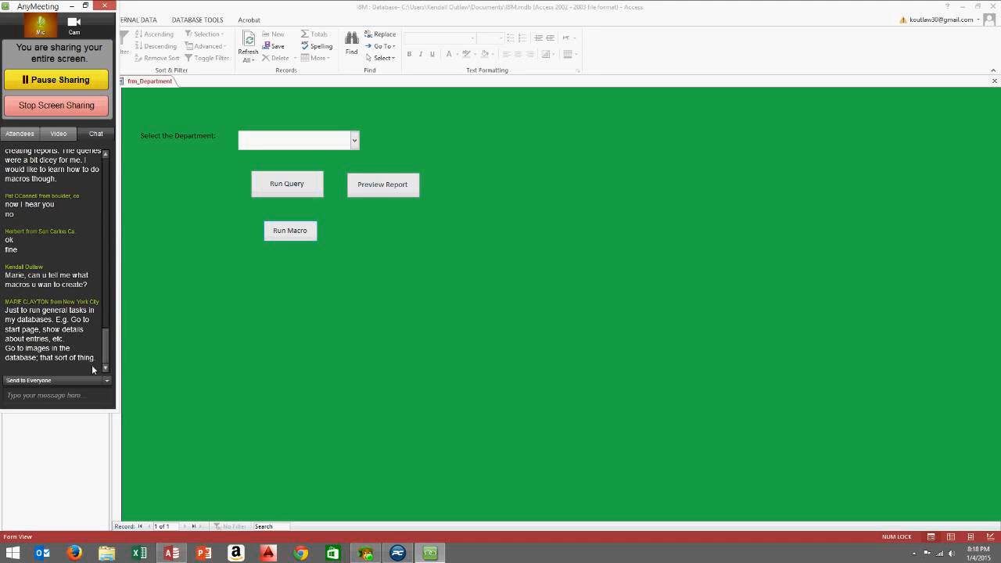
{"action": "left_click", "coordinate": [55, 400]}
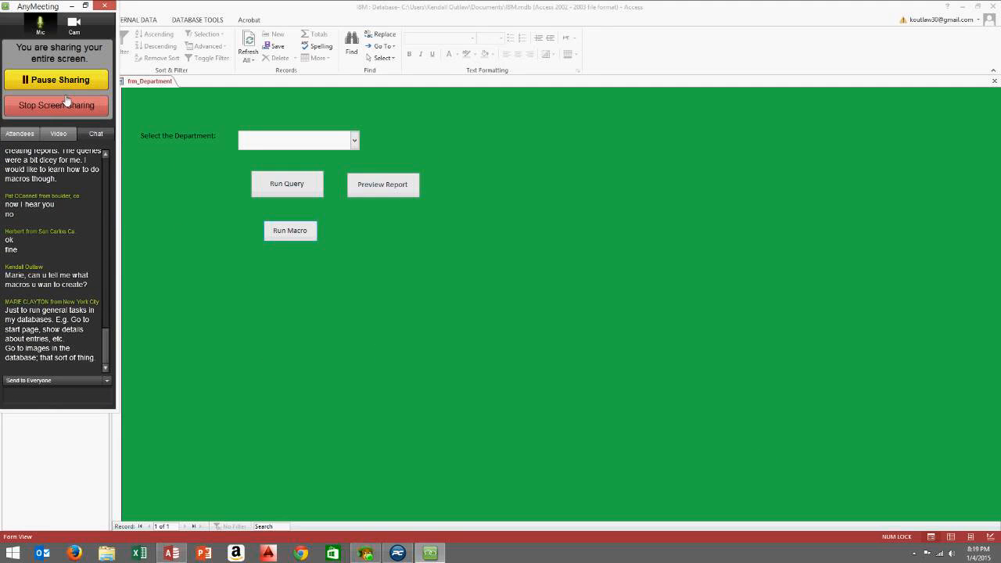
Send 'any final questions?' to the chat, check the attendee list, then return to the message box
{"action": "type", "text": "any final ques"}
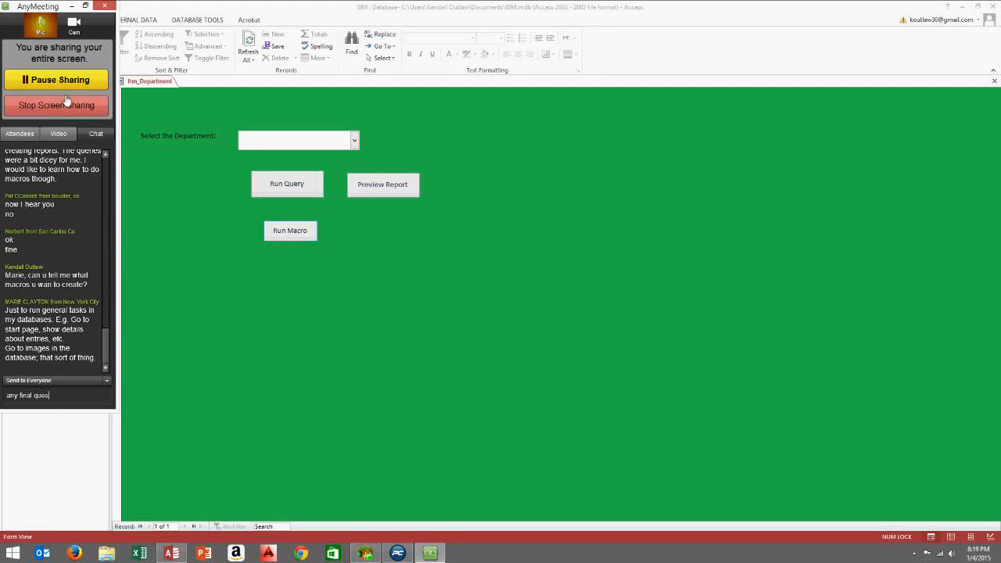
{"action": "type", "text": "tions?"}
{"action": "key", "text": "Return"}
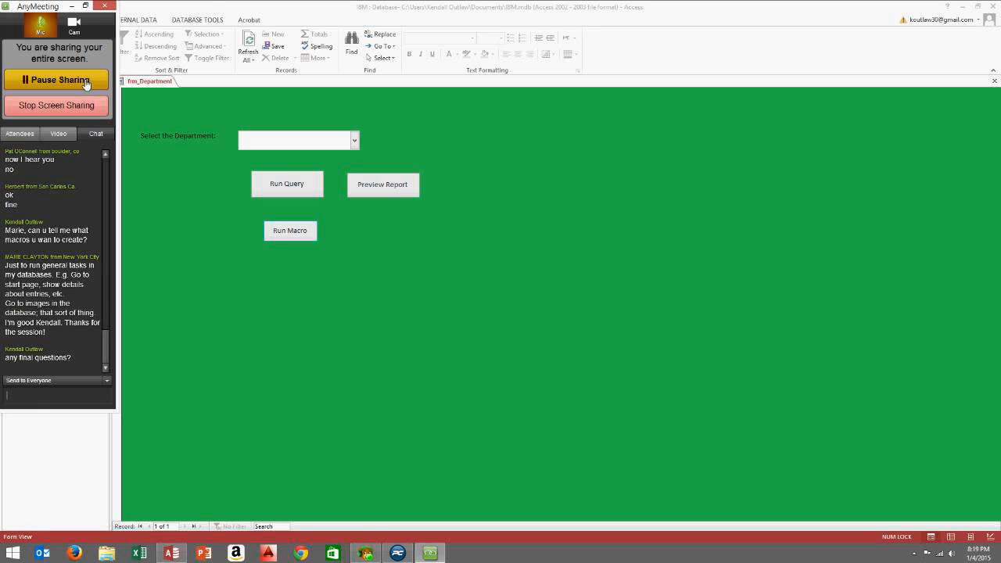
{"action": "left_click", "coordinate": [31, 136]}
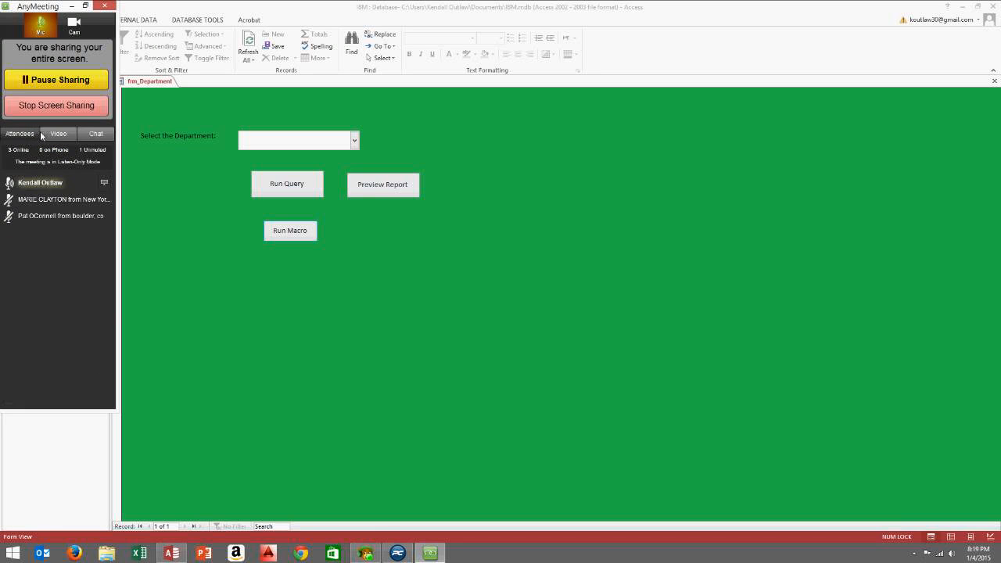
{"action": "left_click", "coordinate": [104, 136]}
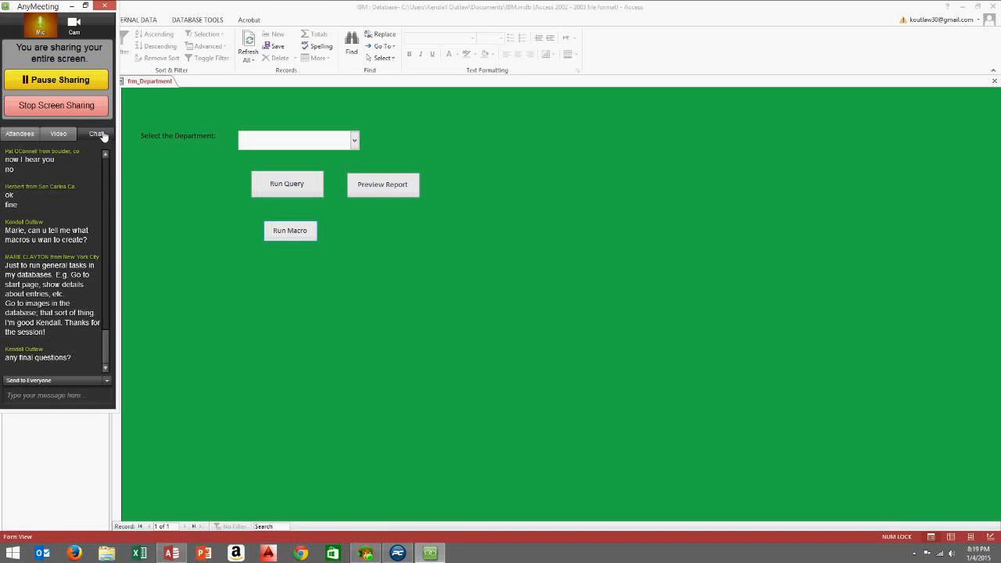
{"action": "left_click", "coordinate": [26, 136]}
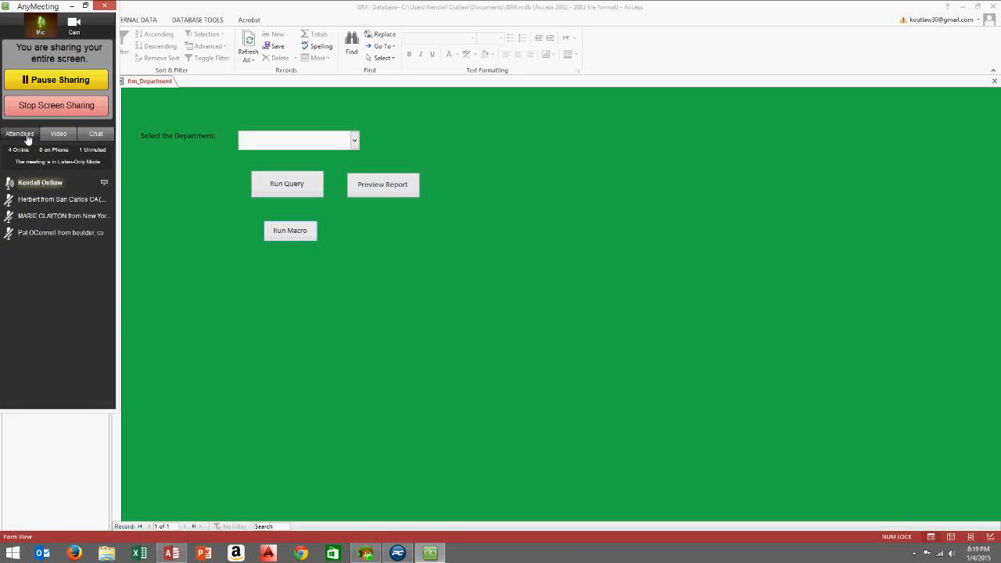
{"action": "left_click", "coordinate": [95, 136]}
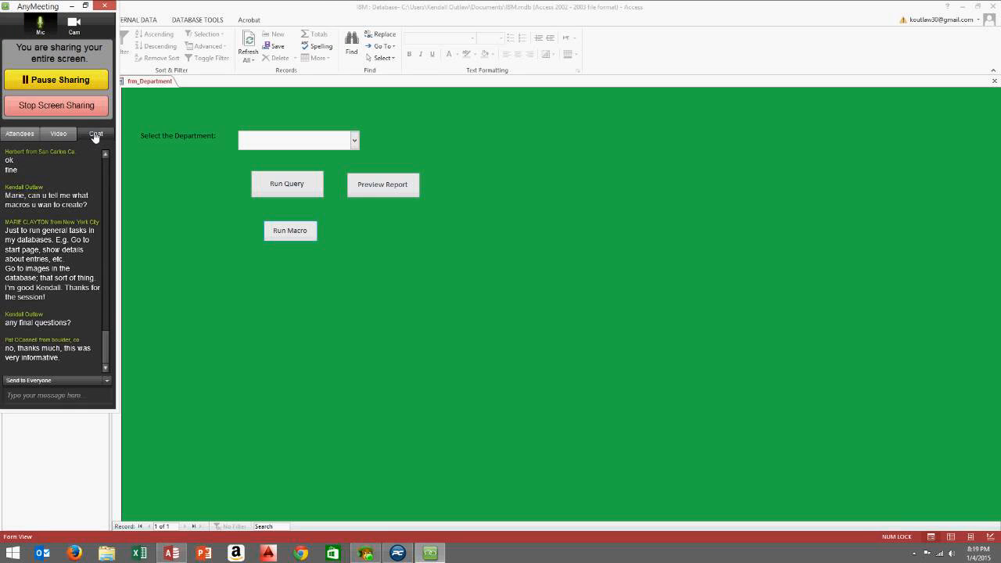
{"action": "left_click", "coordinate": [49, 396]}
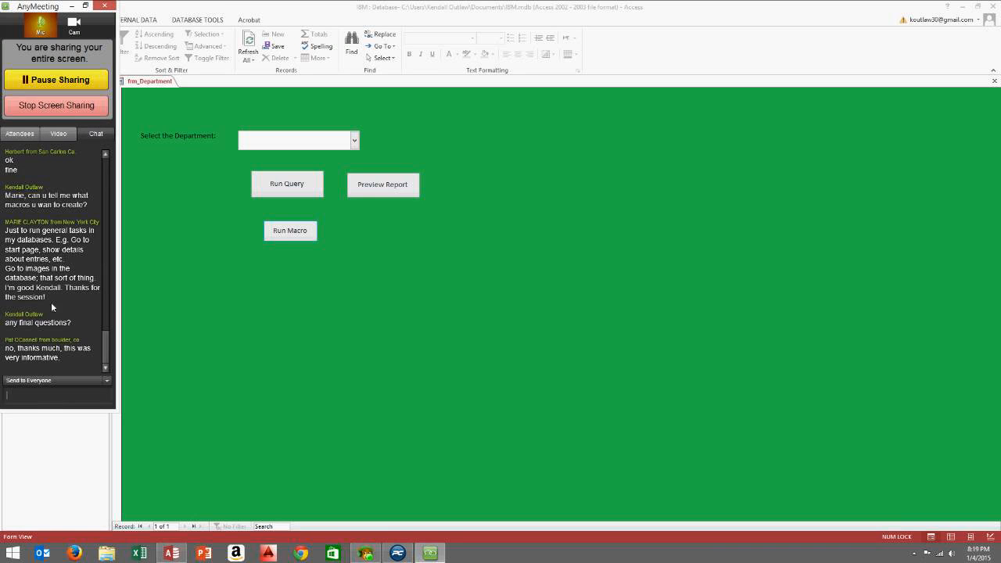